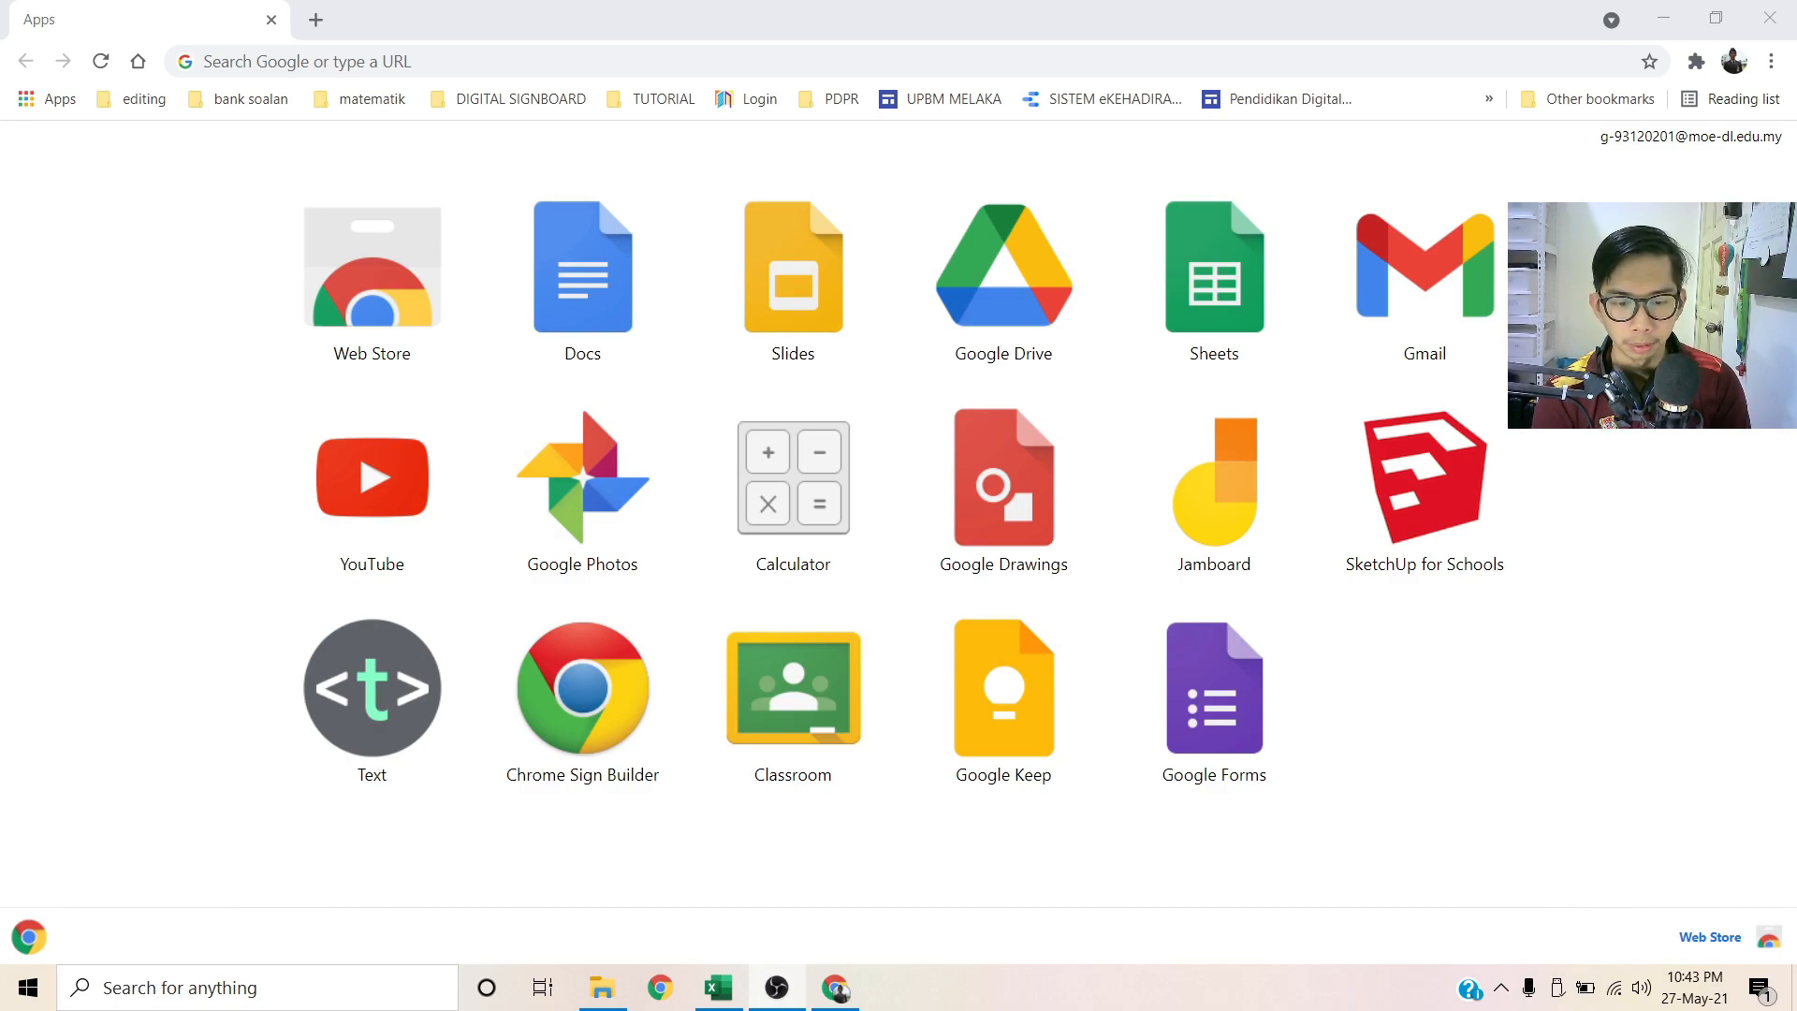
Step: Launch Google Drive's My Drive from the Chrome Apps page
{"action": "left_click", "coordinate": [1040, 318]}
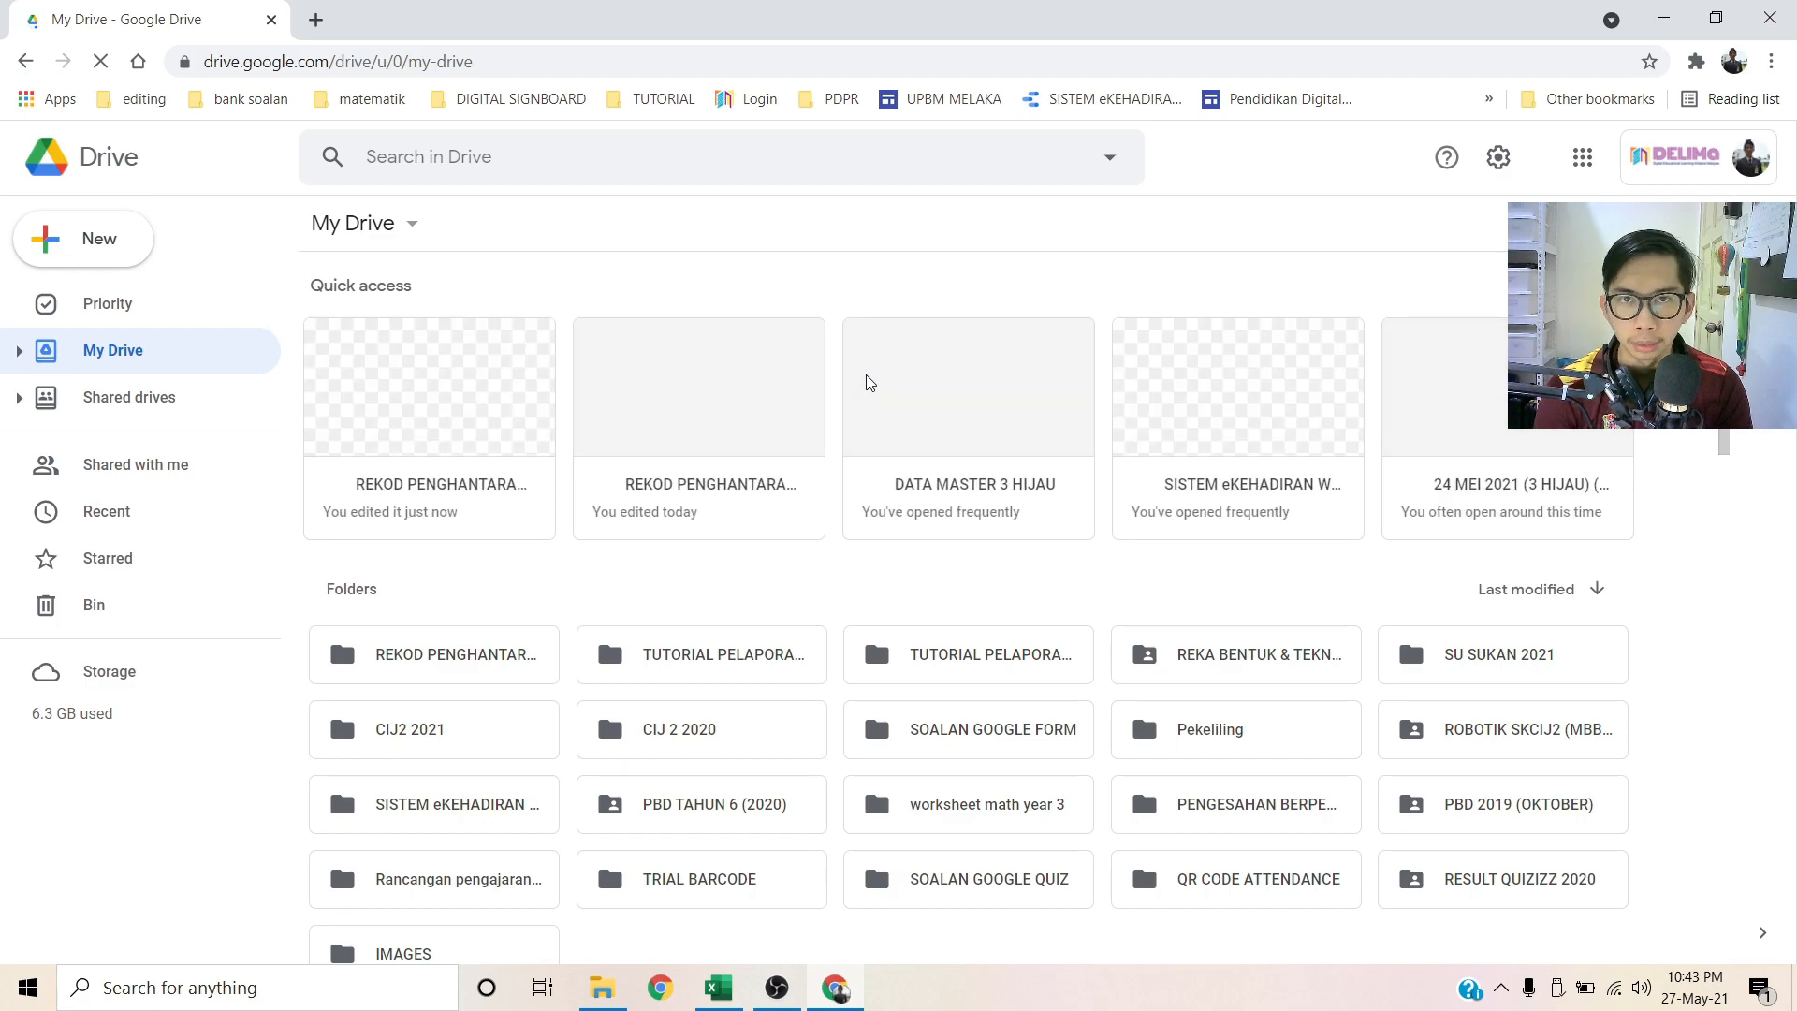
Step: Open the REKOD PENGHANTARAN TUGASAN form in the REKOD PENGHANTARAN TUGASAN 3 HIJAU folder and preview it
{"action": "double_click", "coordinate": [413, 655]}
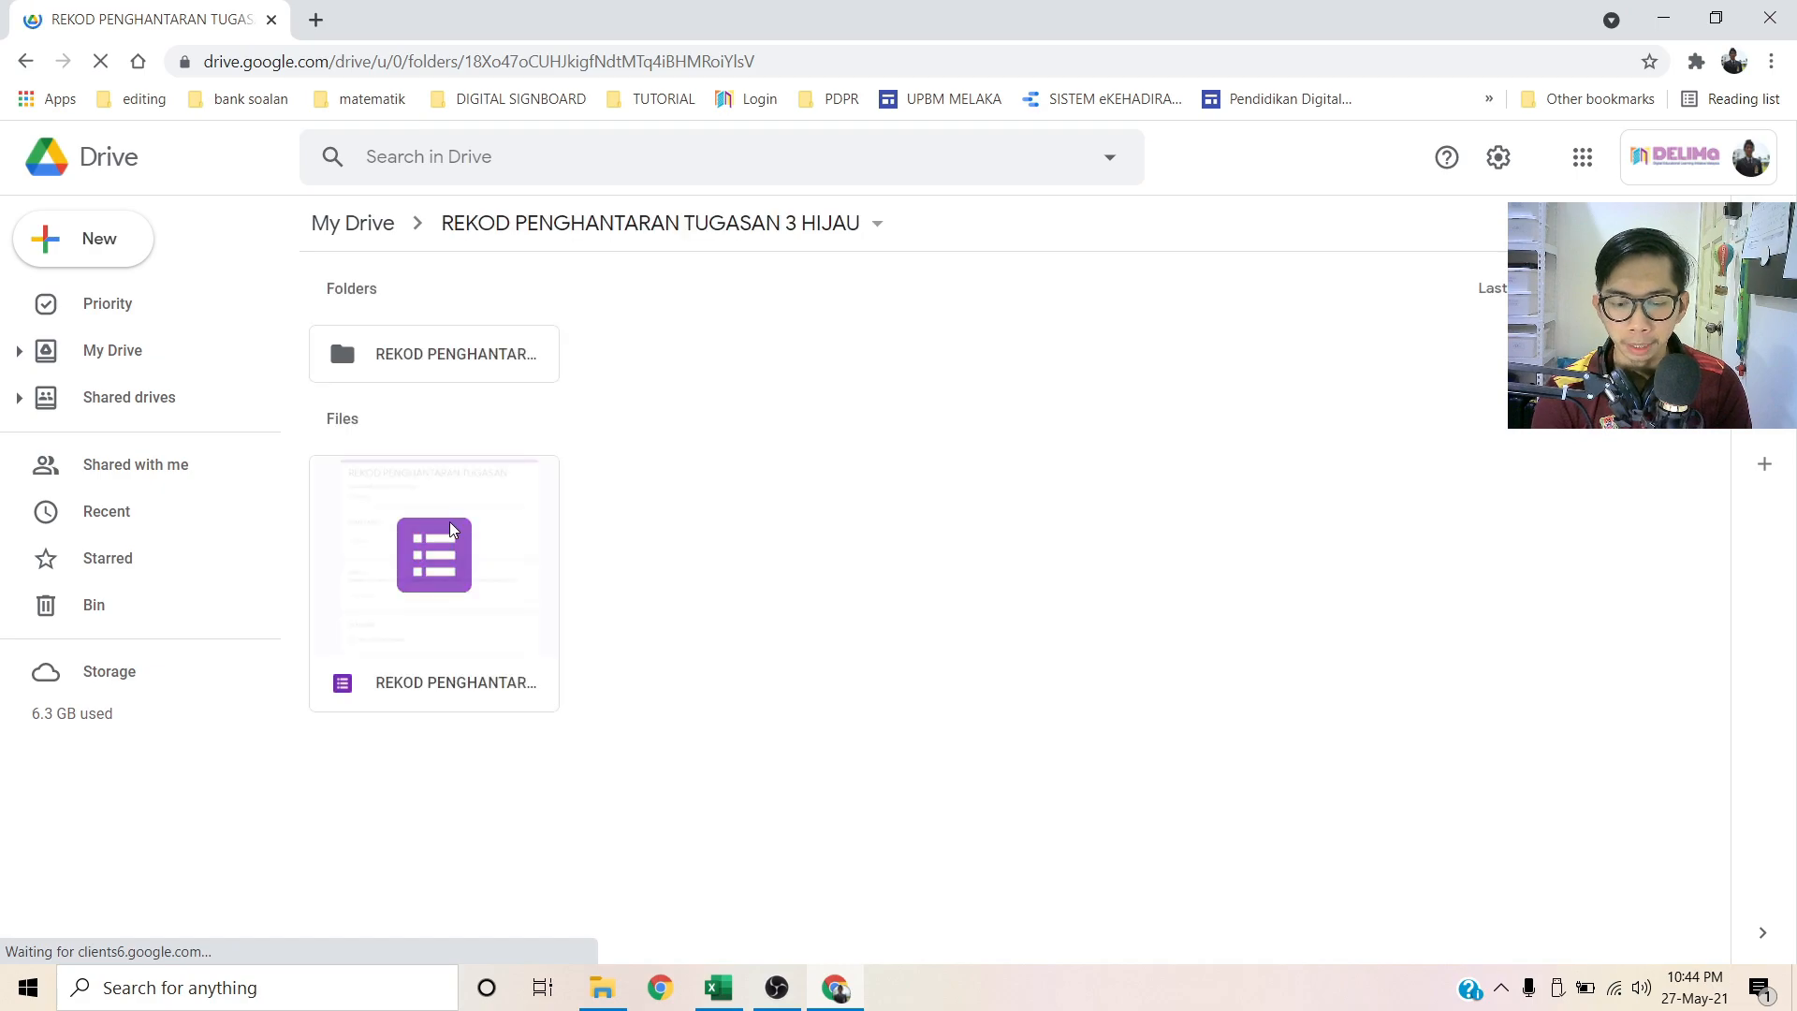
{"action": "double_click", "coordinate": [450, 530]}
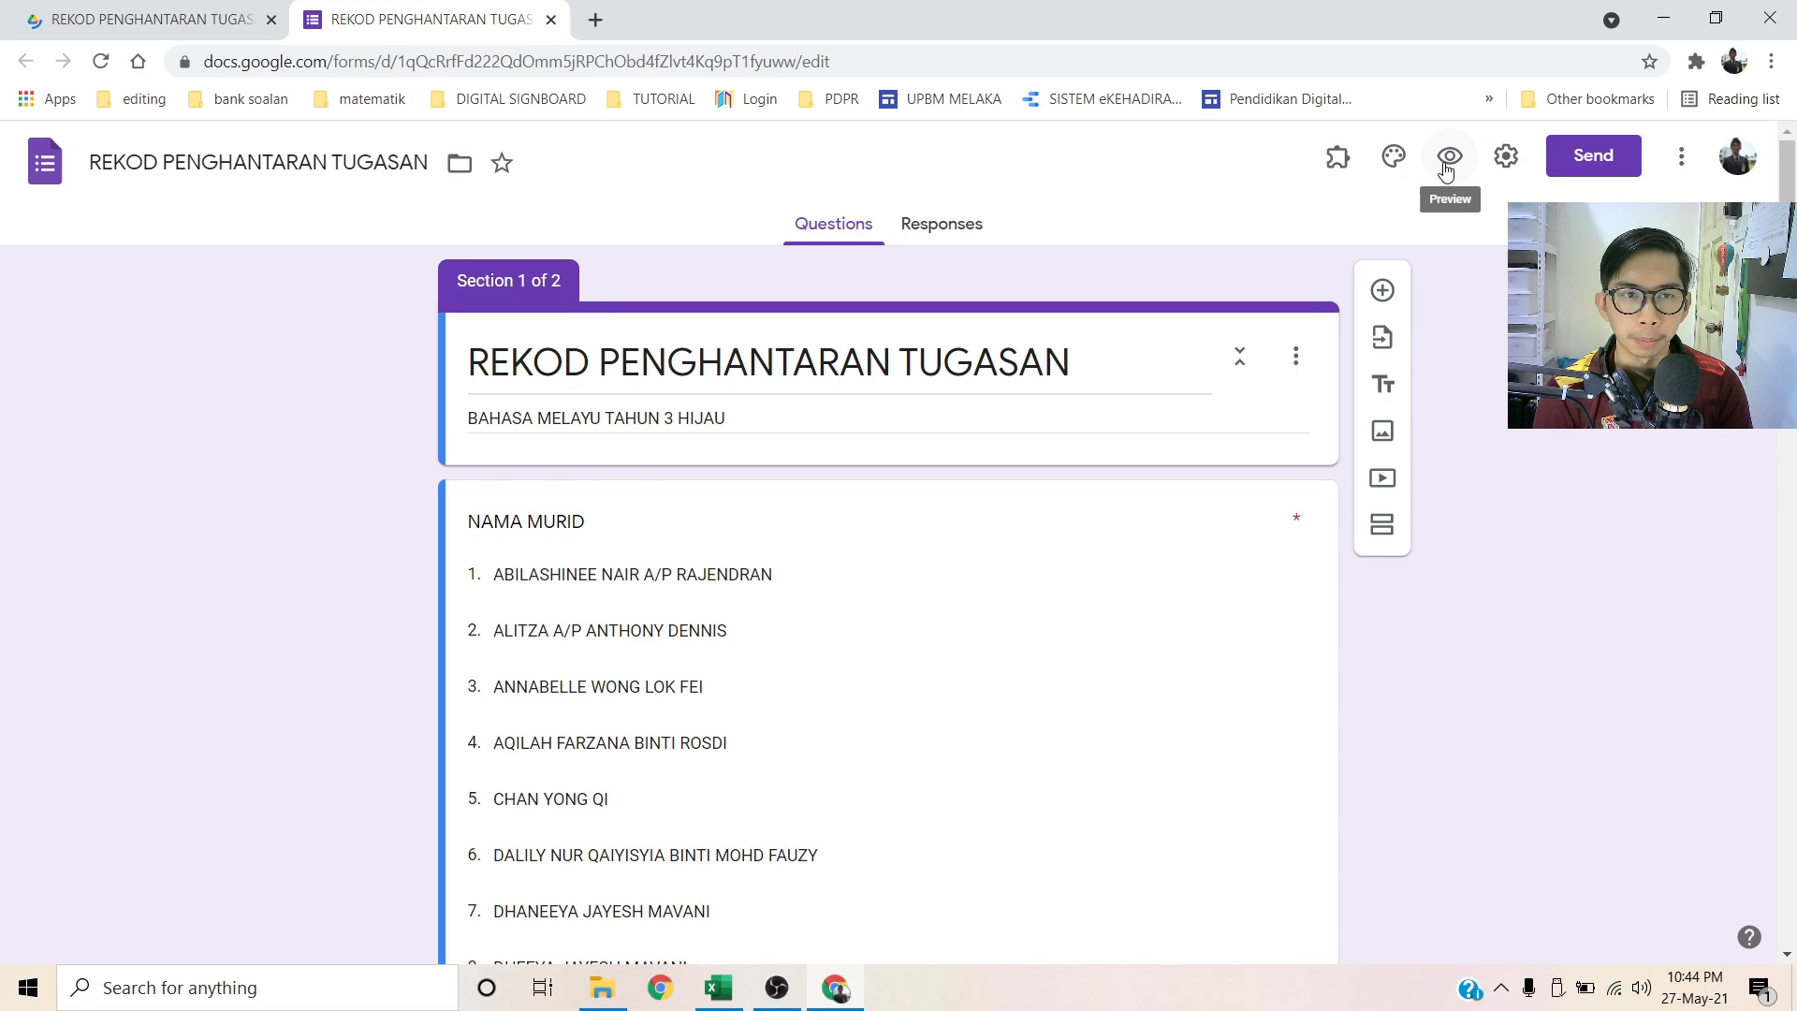
{"action": "left_click", "coordinate": [1445, 170]}
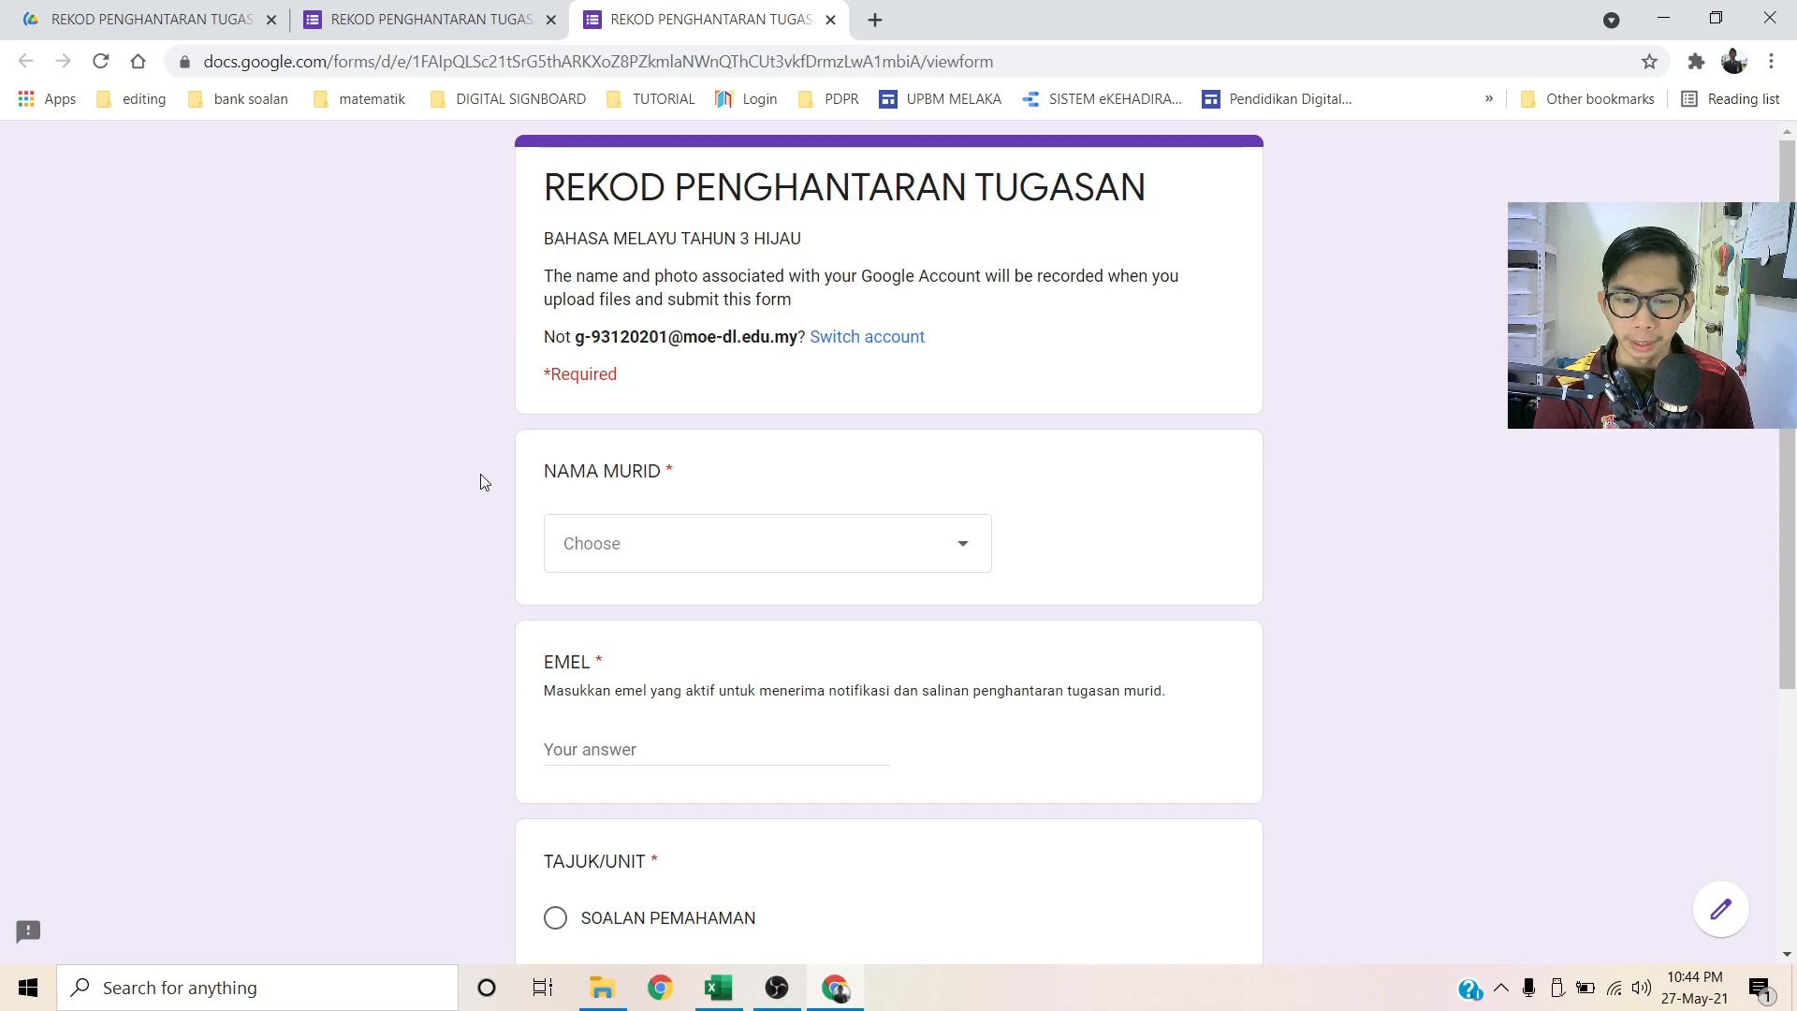
Step: Answer the preview with the first student's name and a test e-mail, then begin attaching a file
{"action": "left_click", "coordinate": [632, 515]}
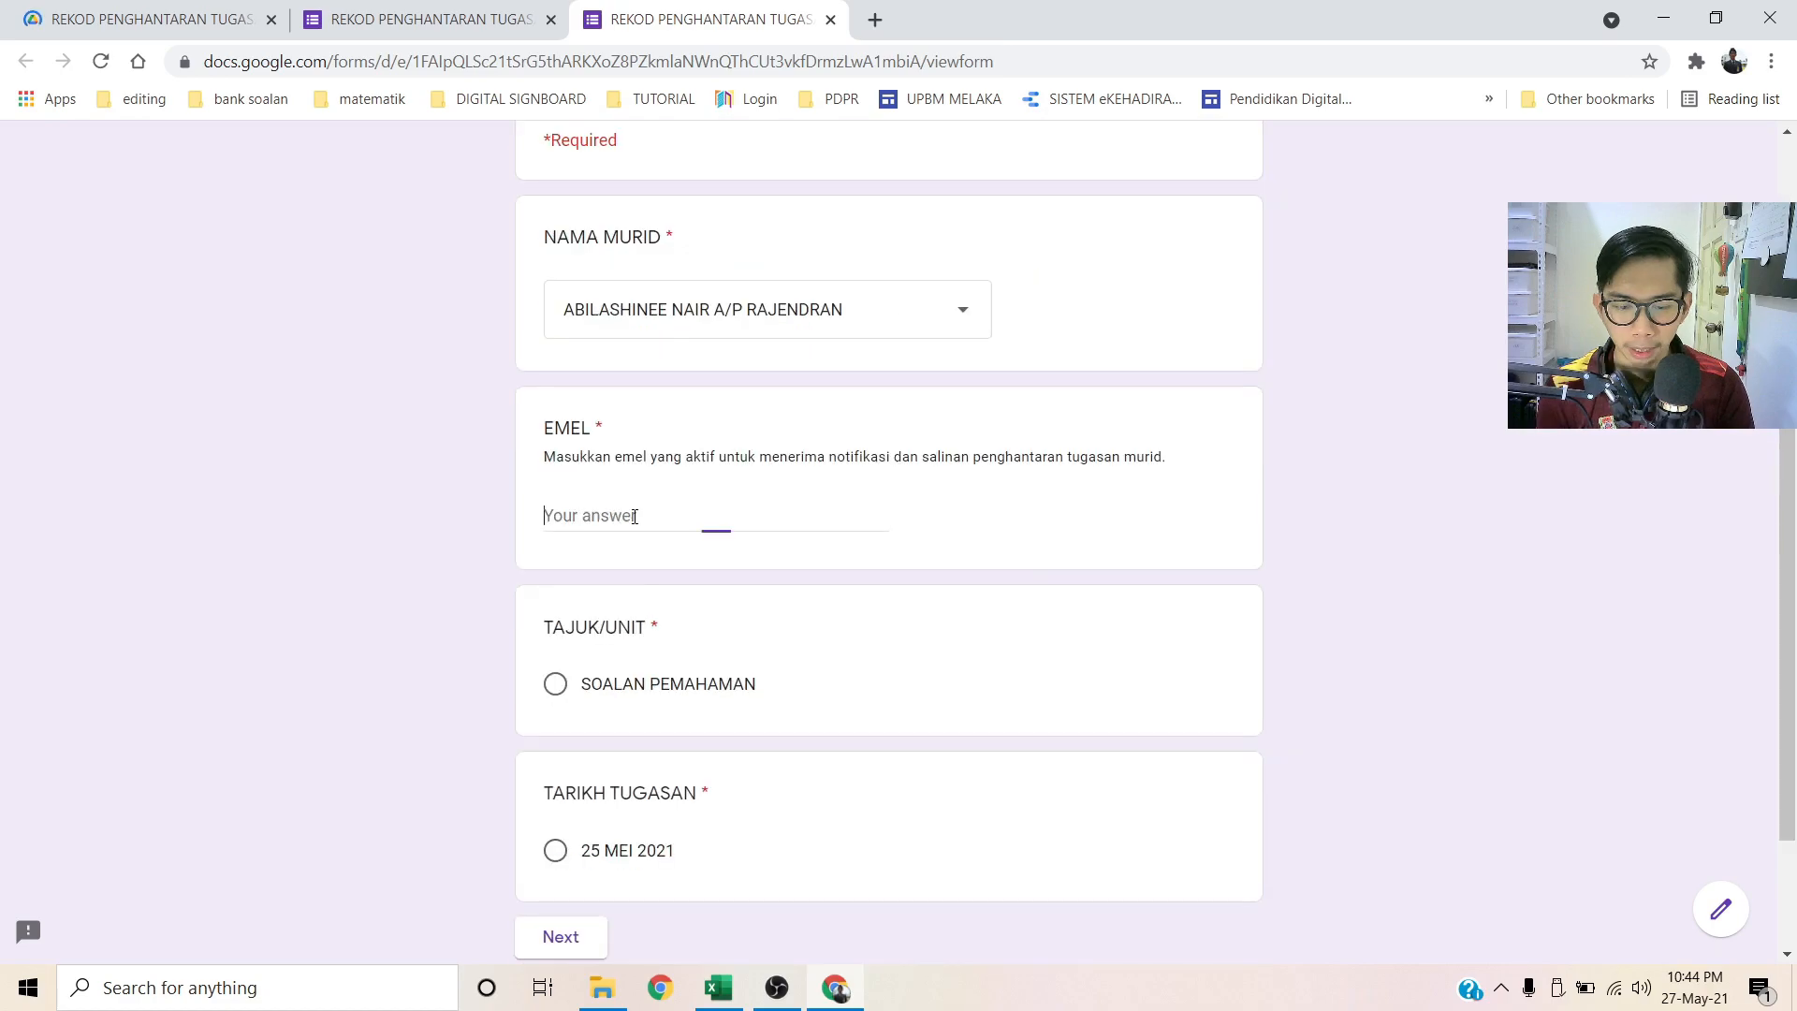
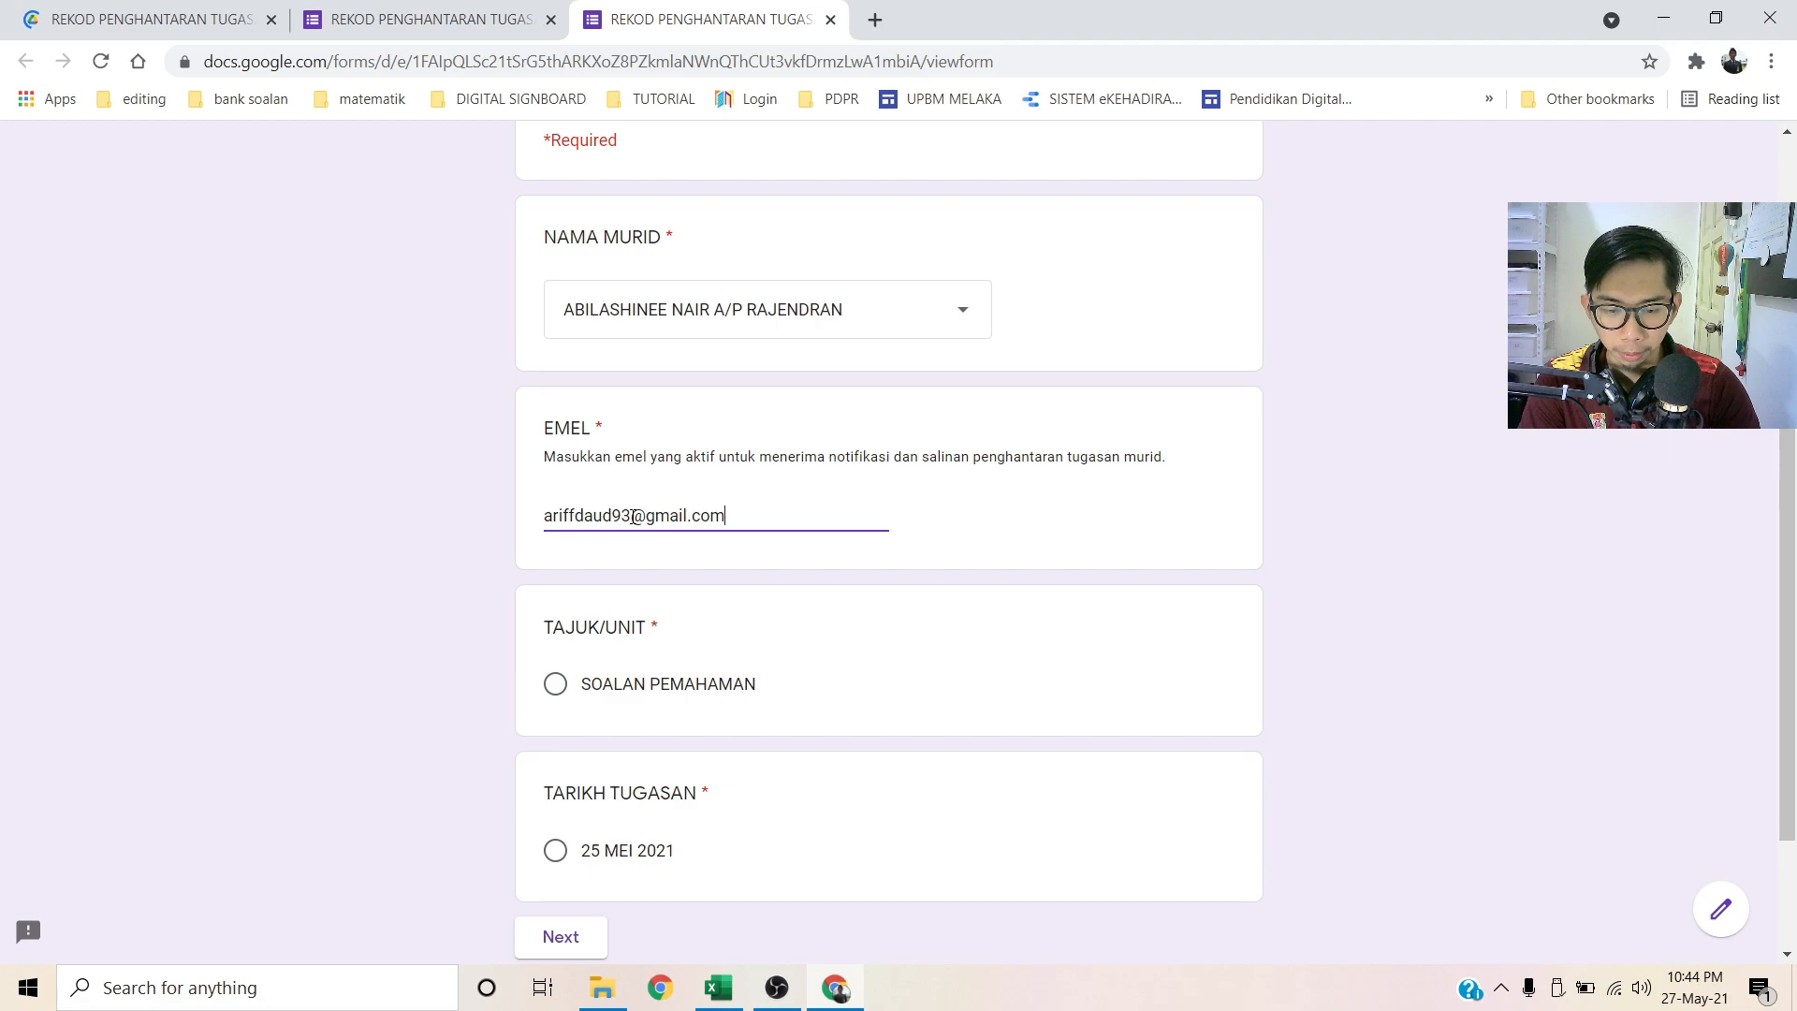
{"action": "left_click", "coordinate": [597, 484]}
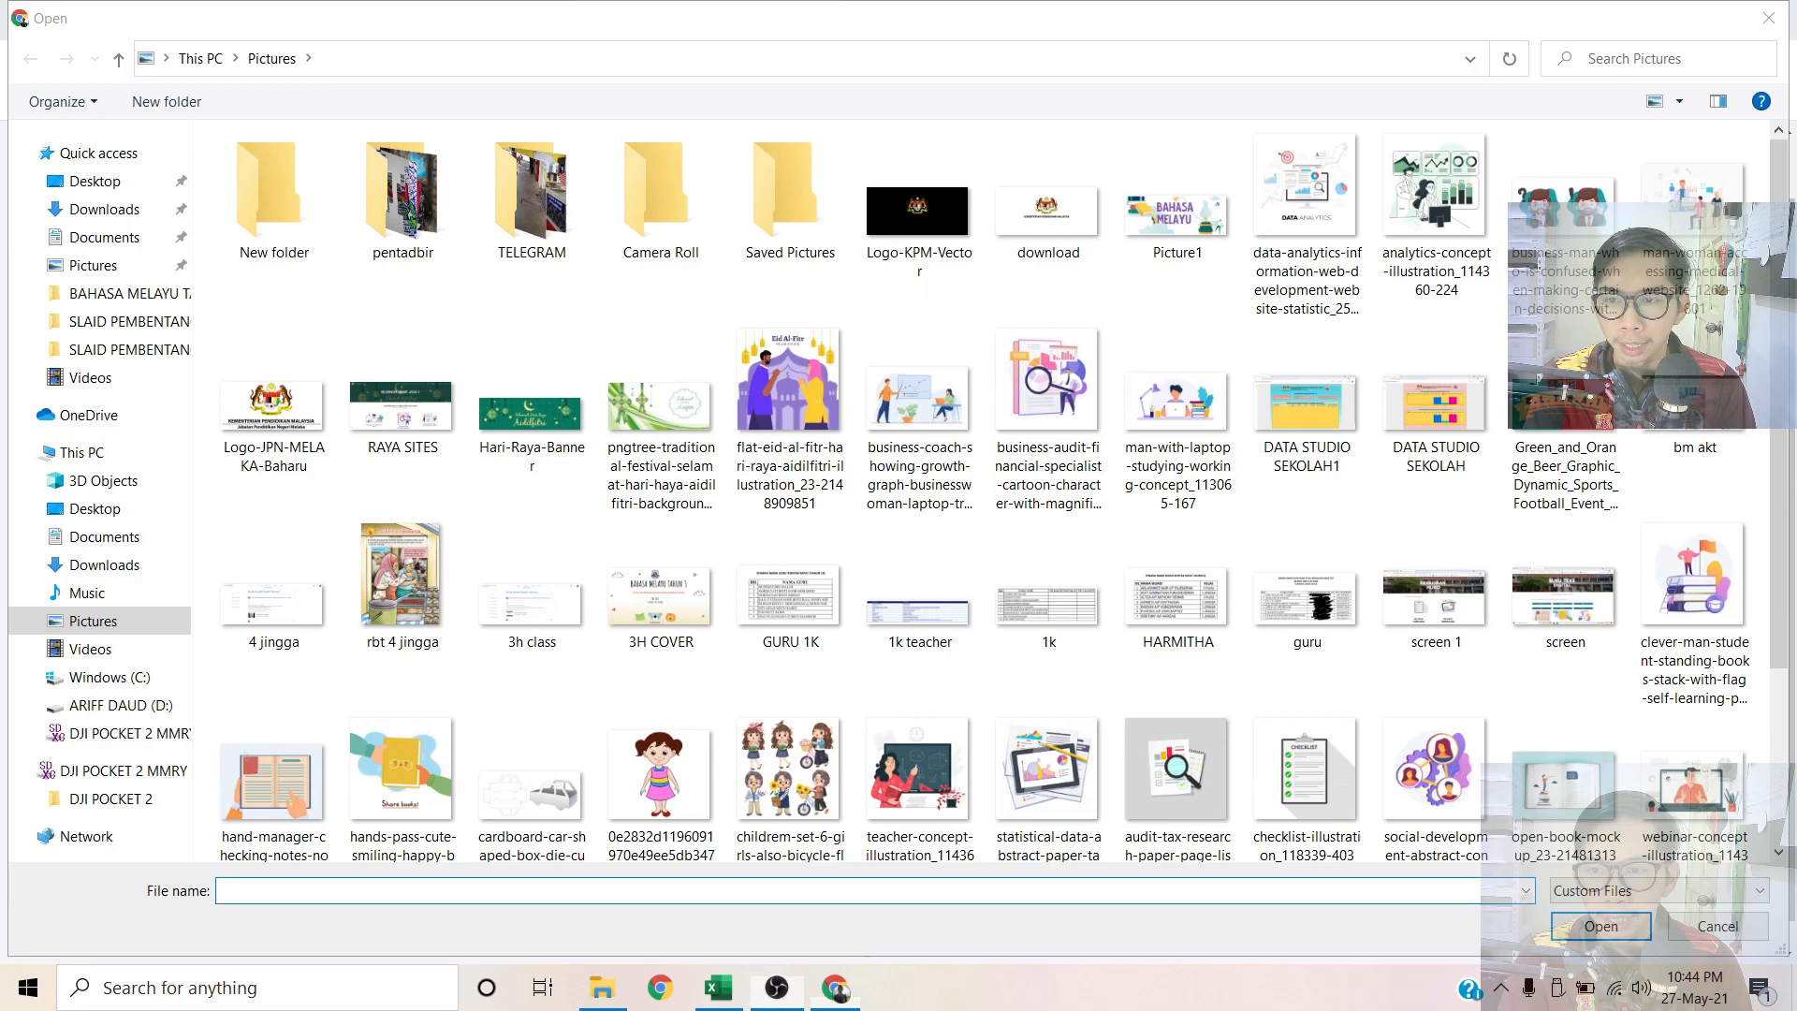
Step: Upload the analytics-concept illustration picture and submit the test response
{"action": "left_click", "coordinate": [1351, 313]}
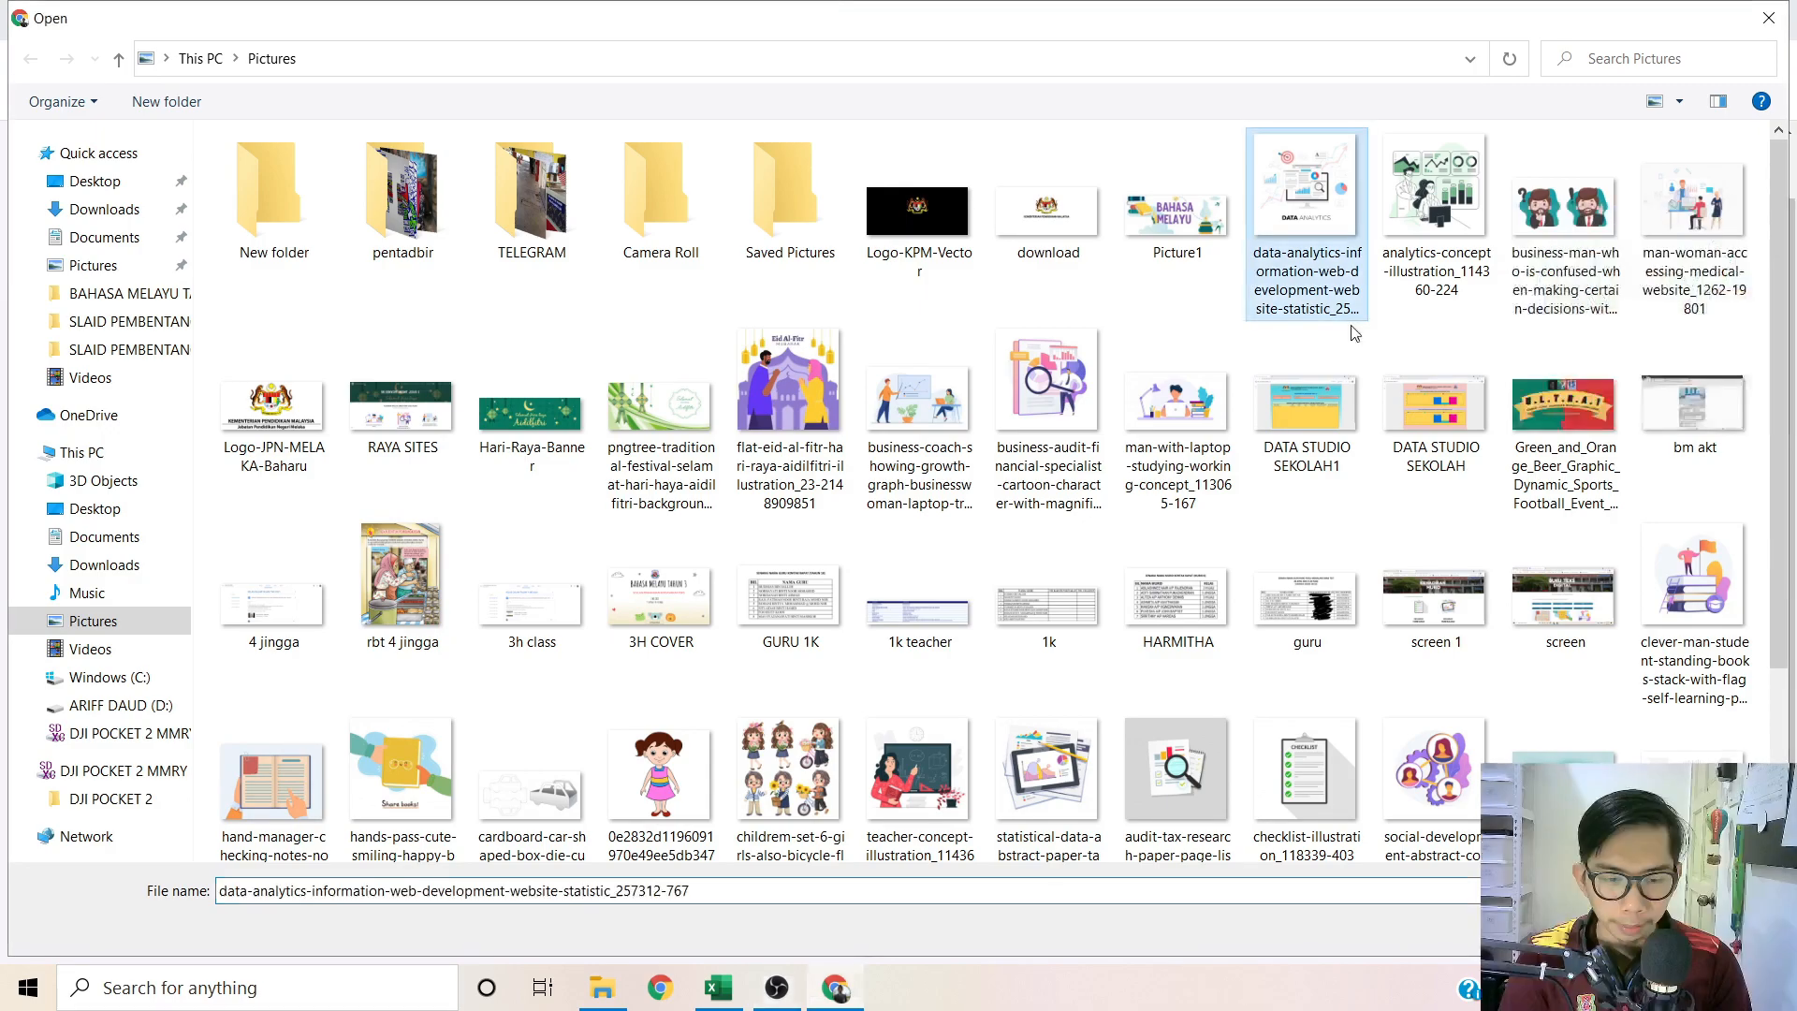
{"action": "left_click", "coordinate": [1446, 236], "text": "ctrl"}
{"action": "key", "text": "Return"}
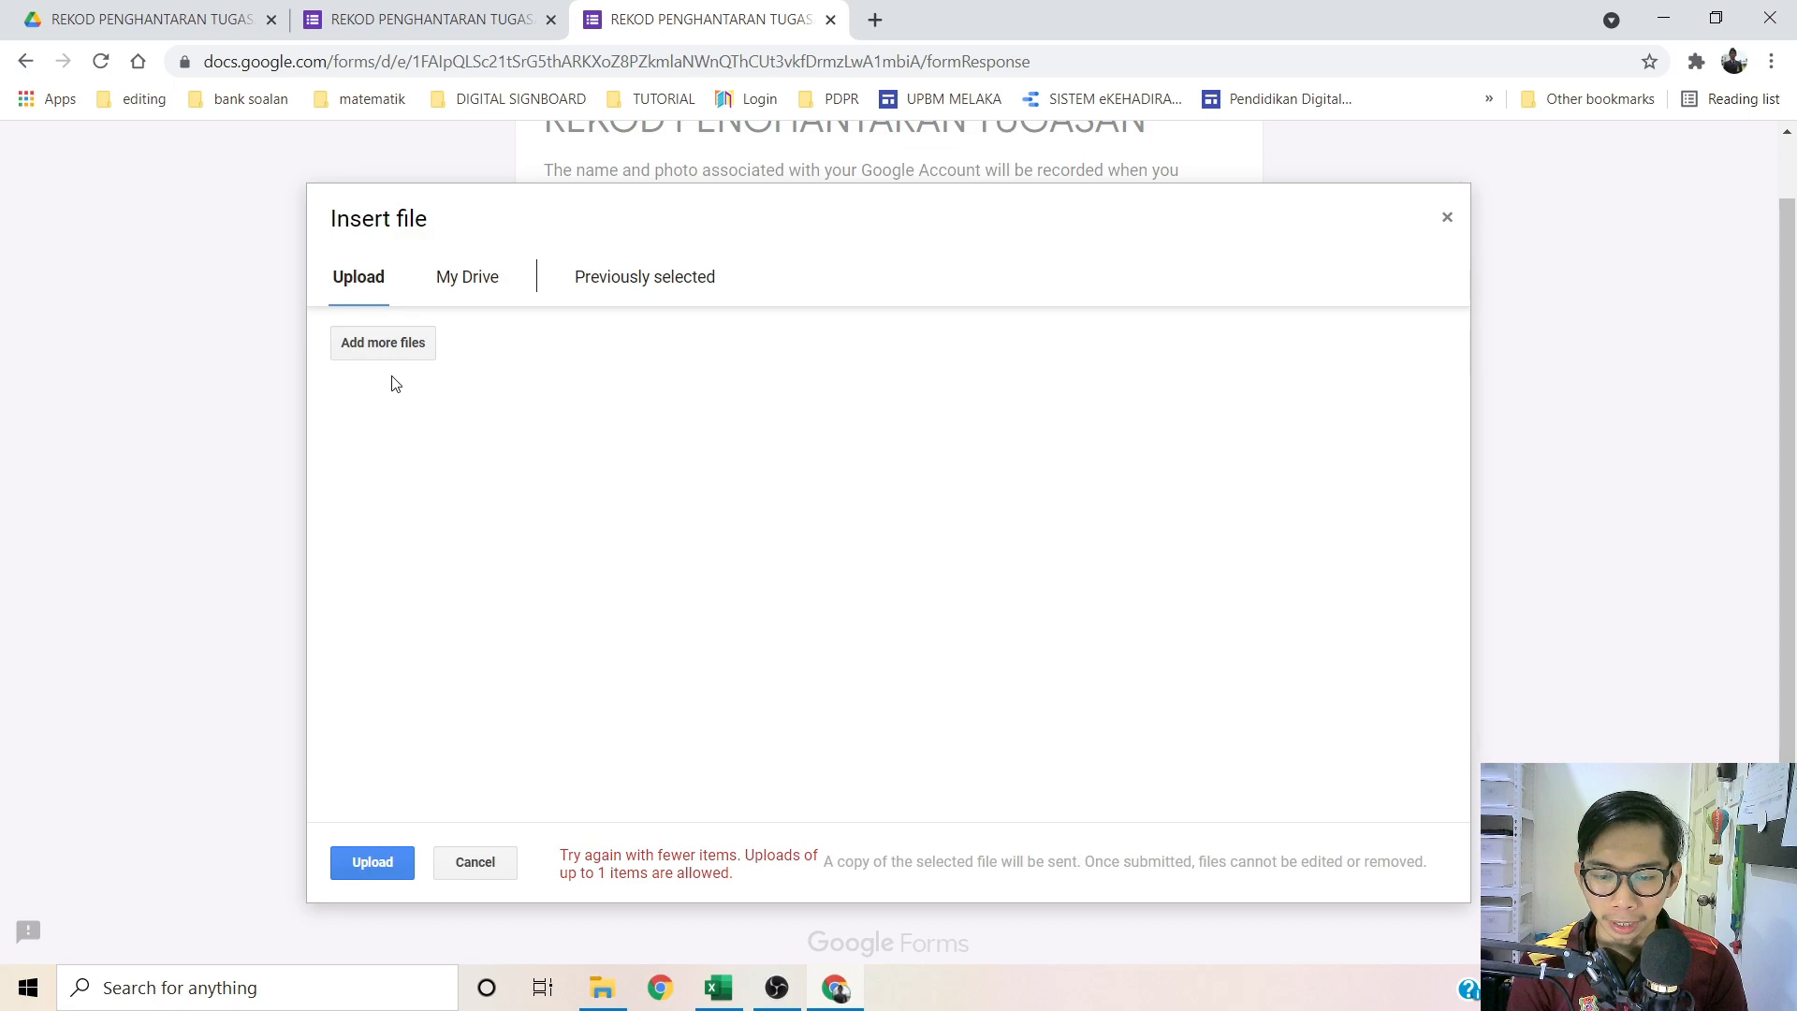
{"action": "left_click", "coordinate": [356, 857]}
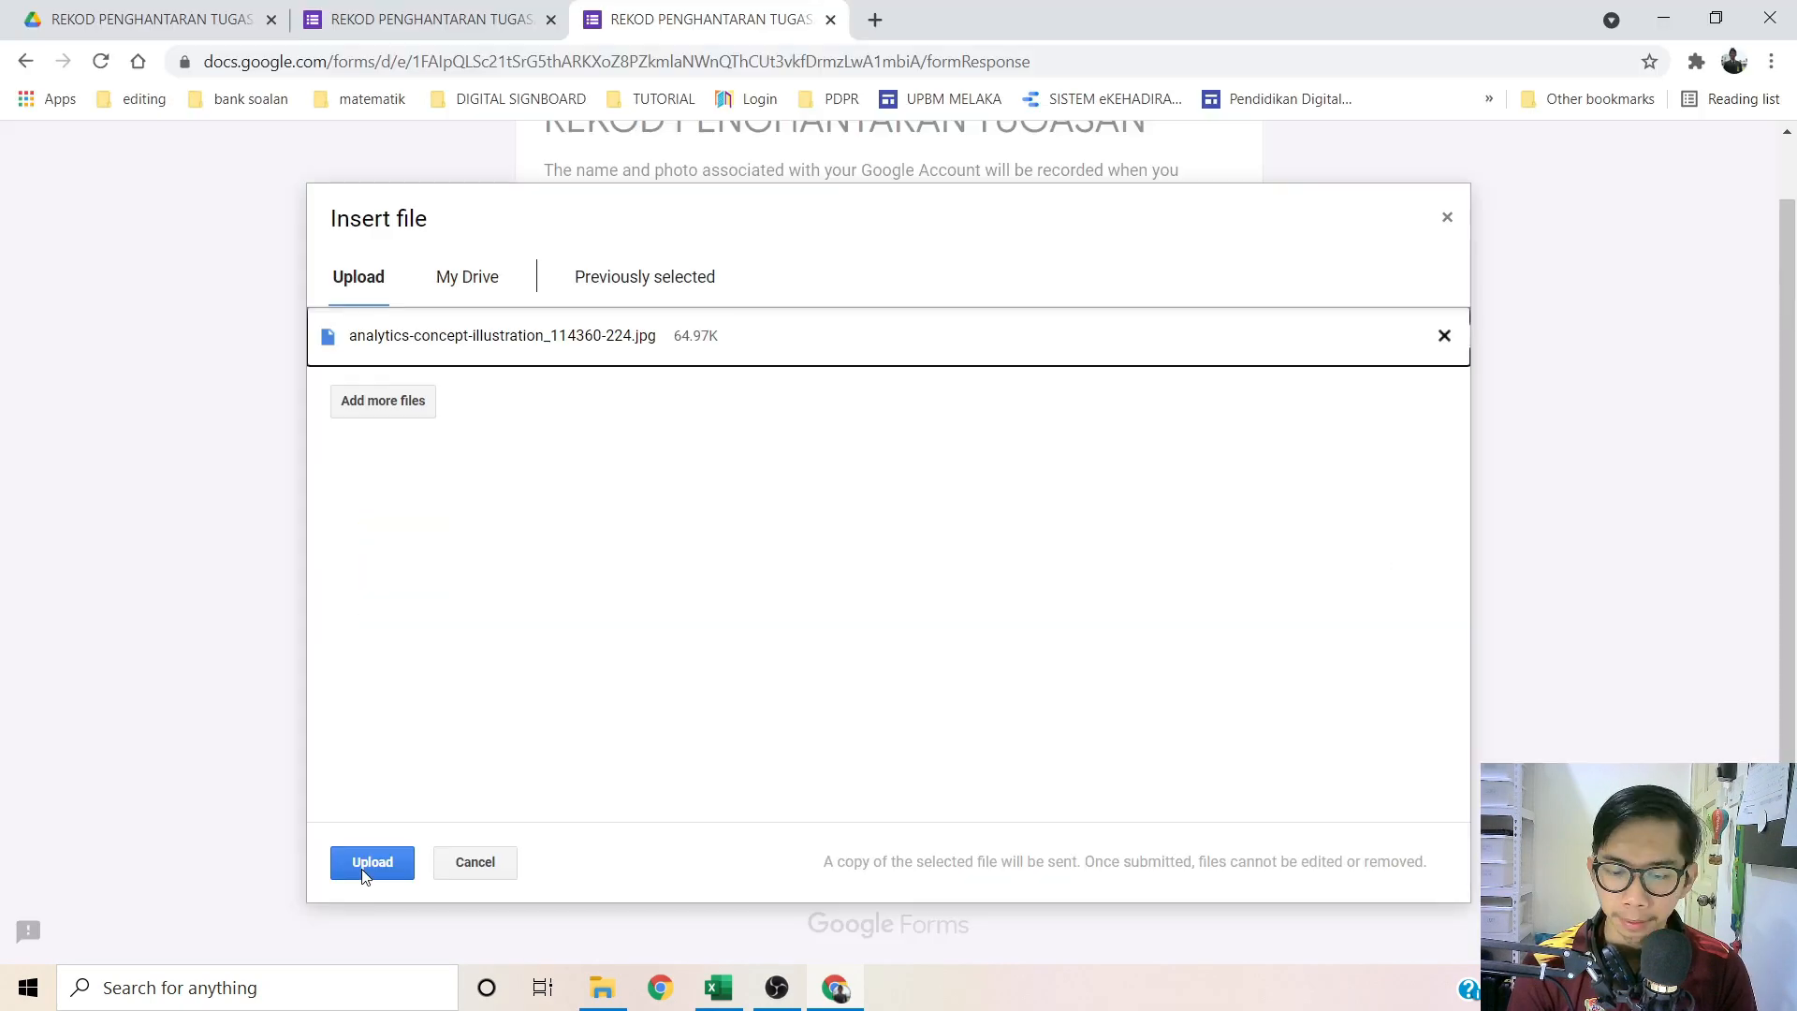
{"action": "left_click", "coordinate": [371, 861]}
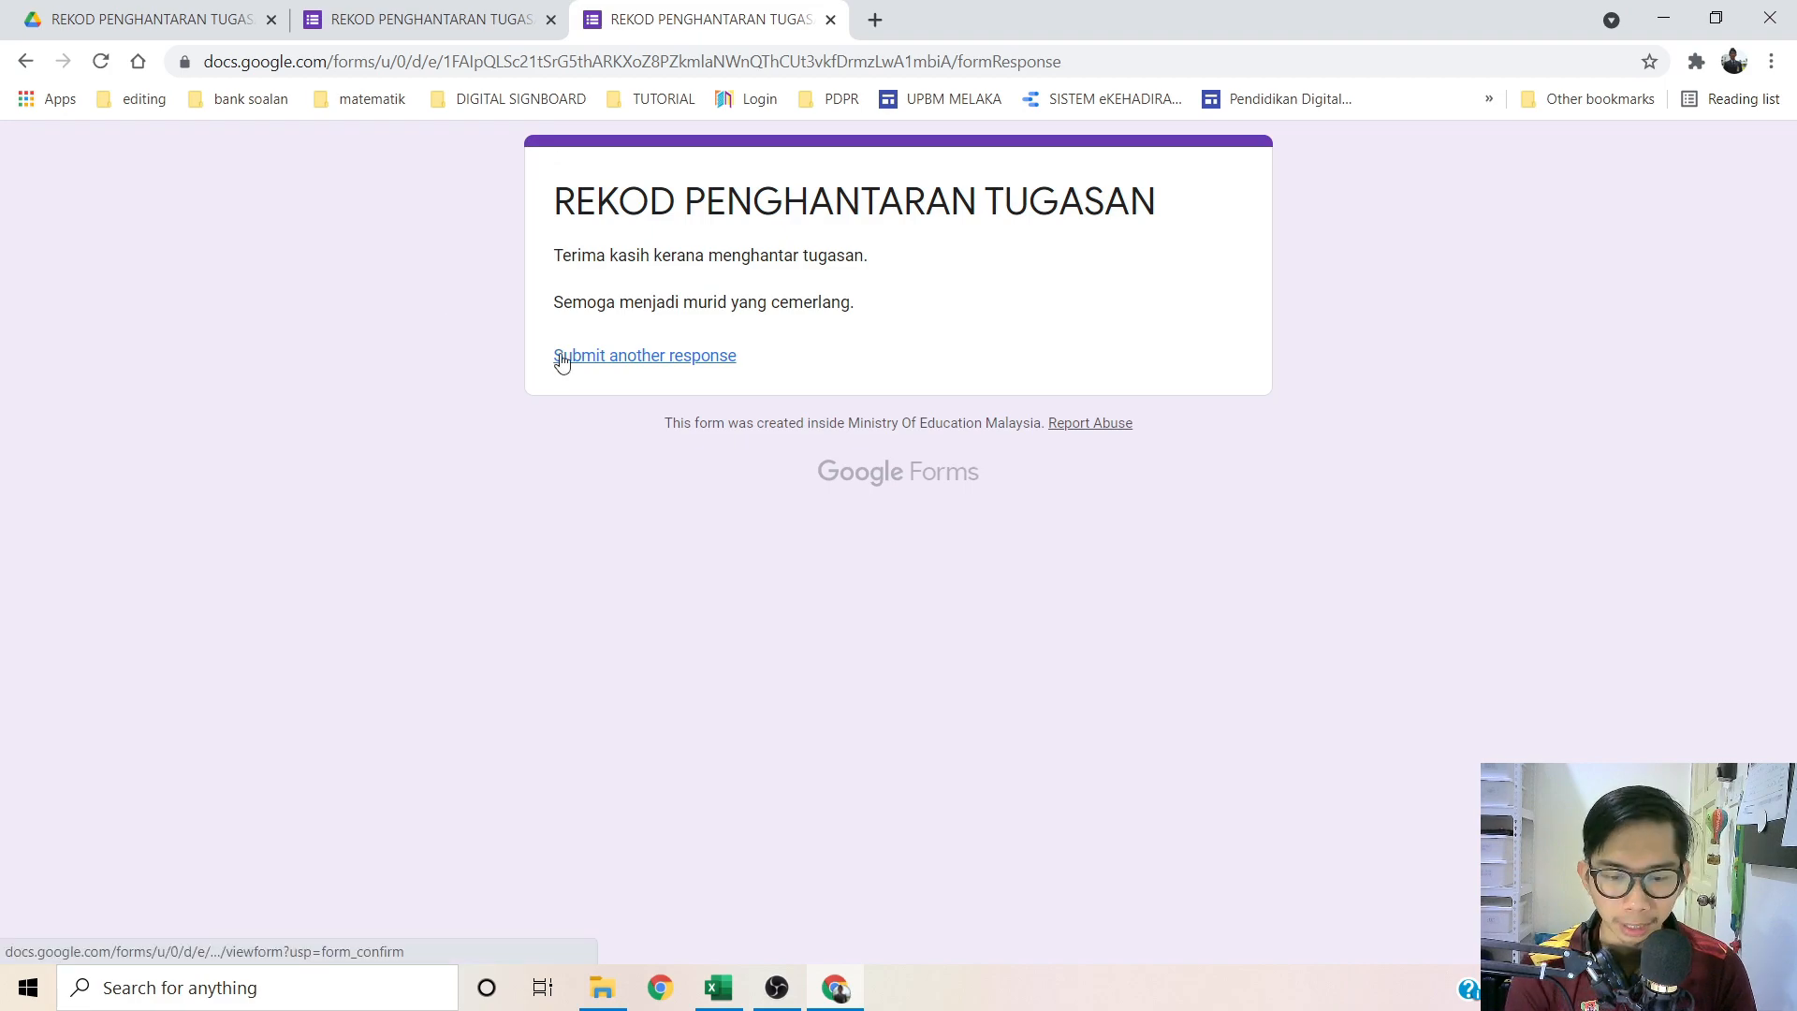
Step: Back in the editor, change the SOALAN PEMAHAMAN topic option to KATA HUBUNG
{"action": "left_click", "coordinate": [831, 20]}
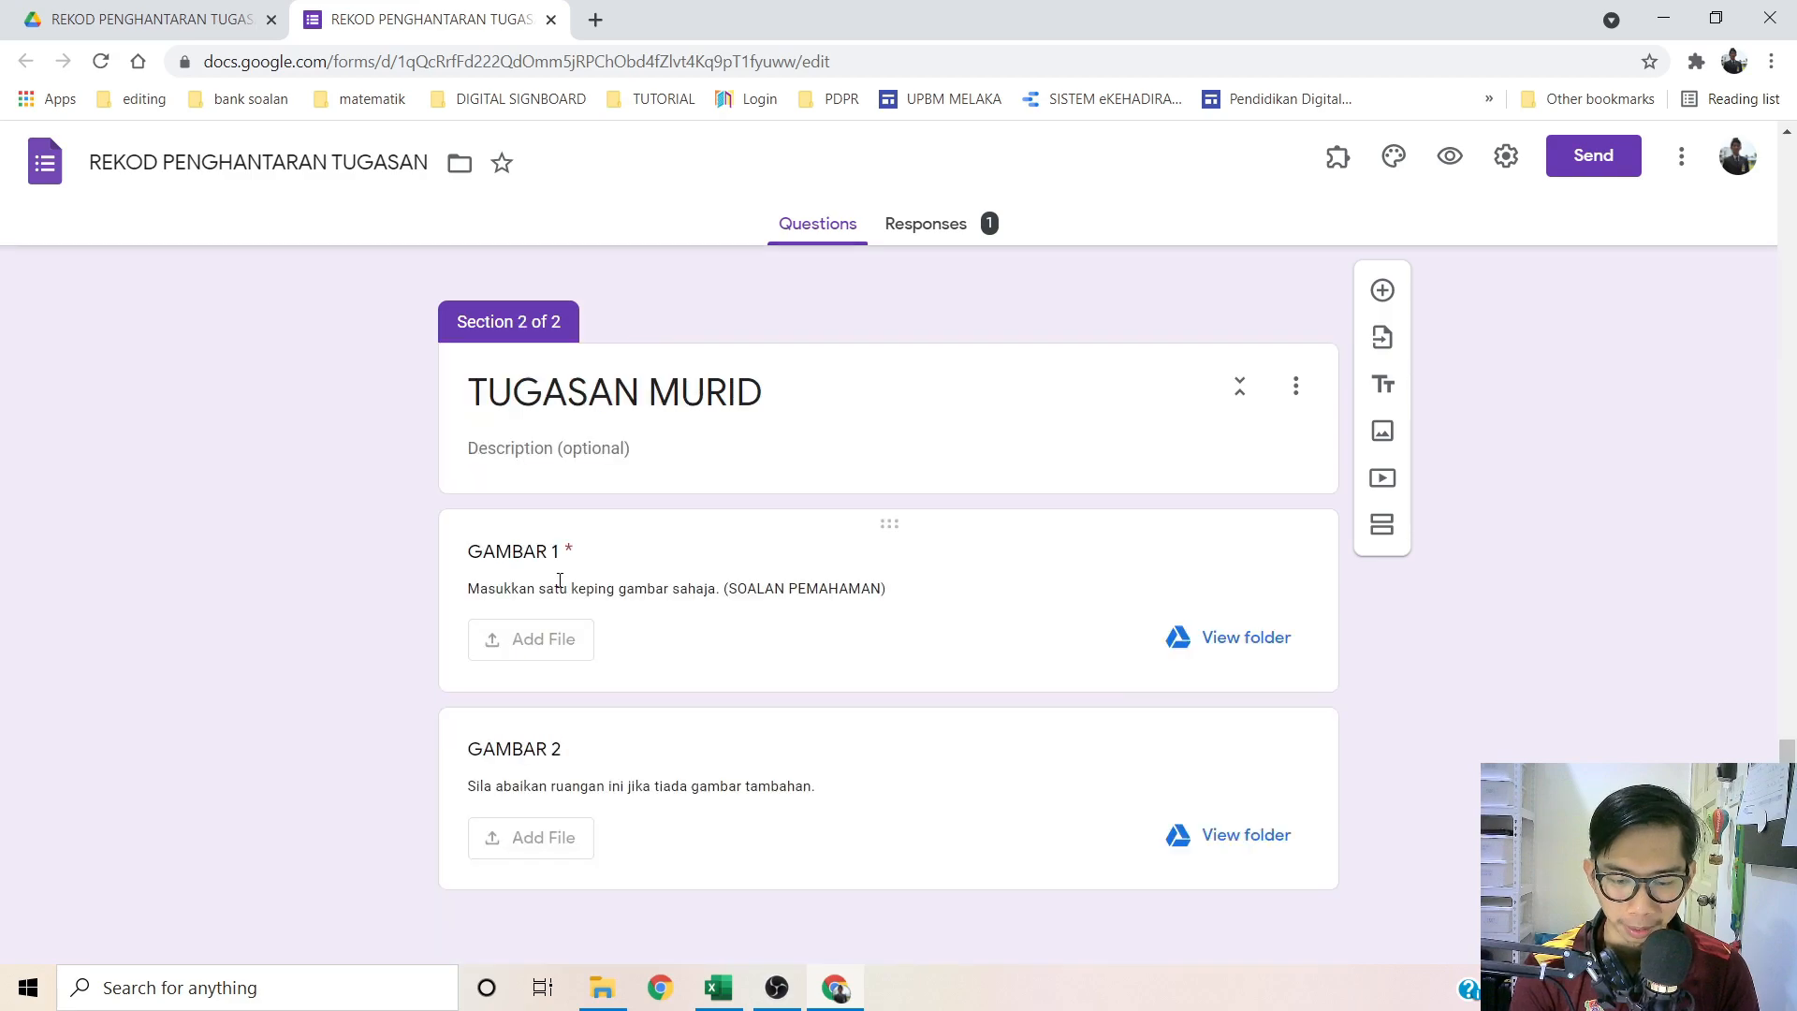
{"action": "scroll", "coordinate": [351, 604], "scroll_direction": "up", "scroll_amount": 4}
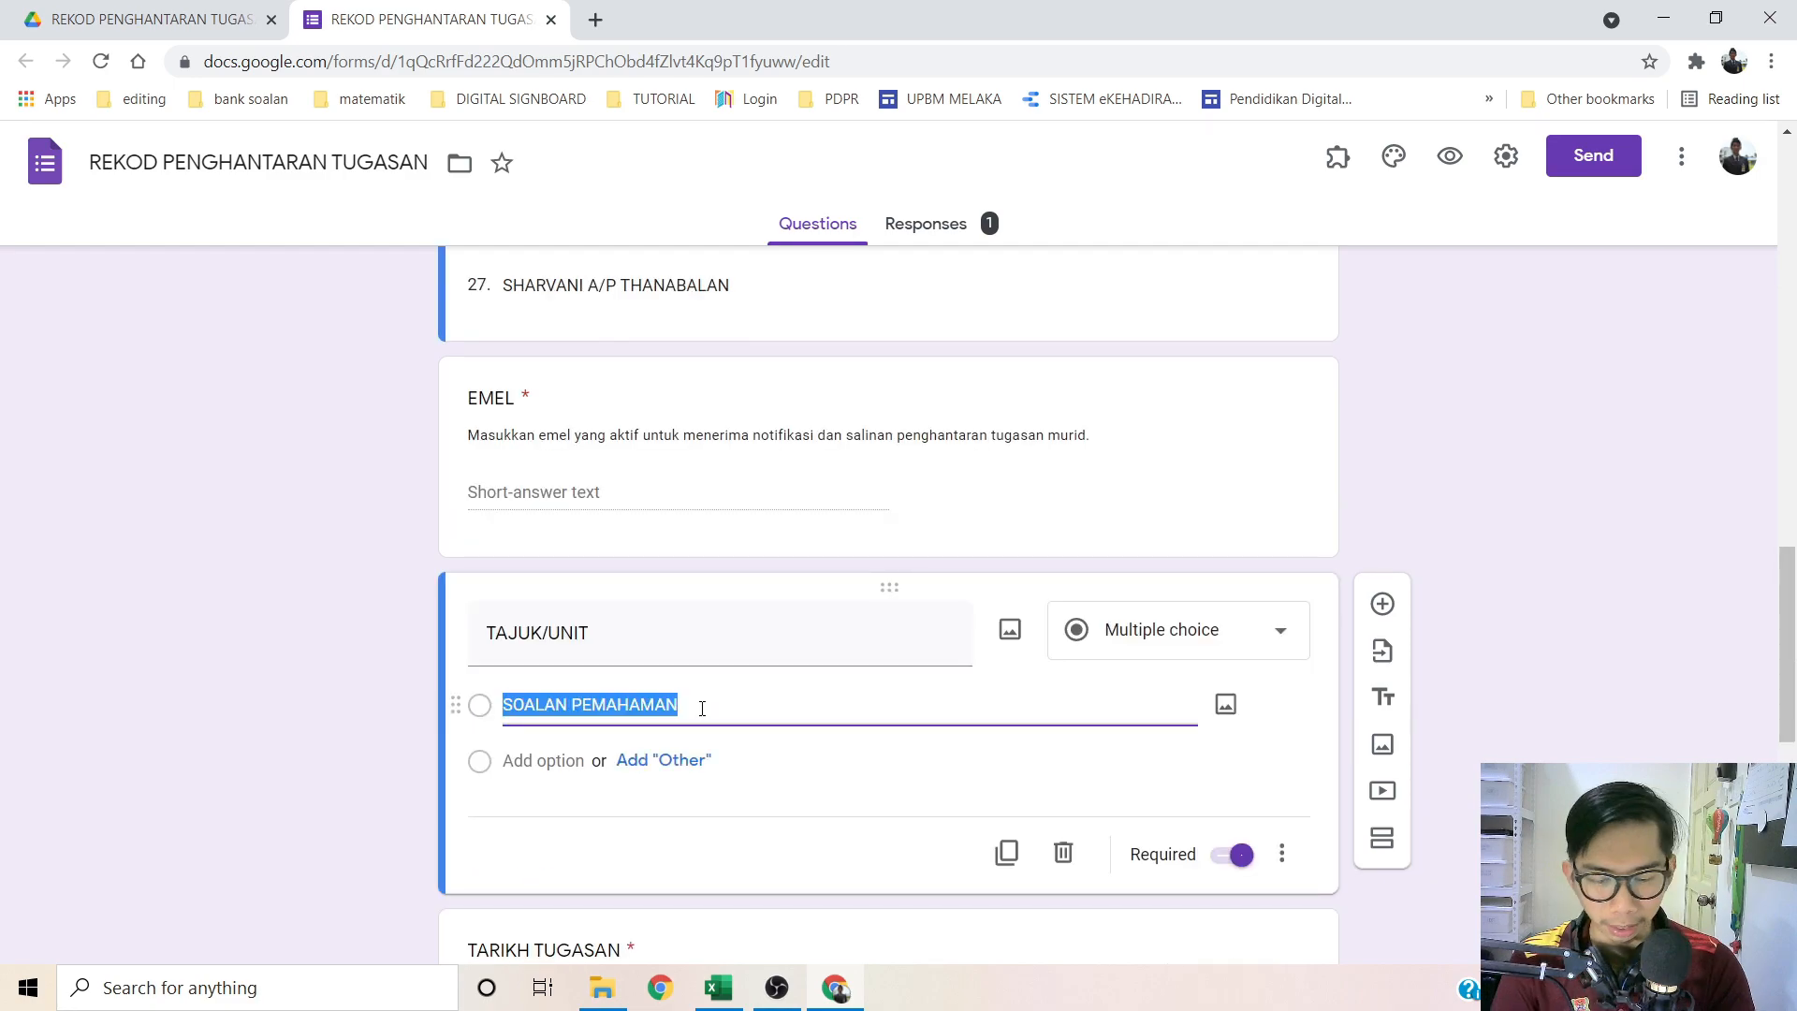
{"action": "key", "text": "BackSpace"}
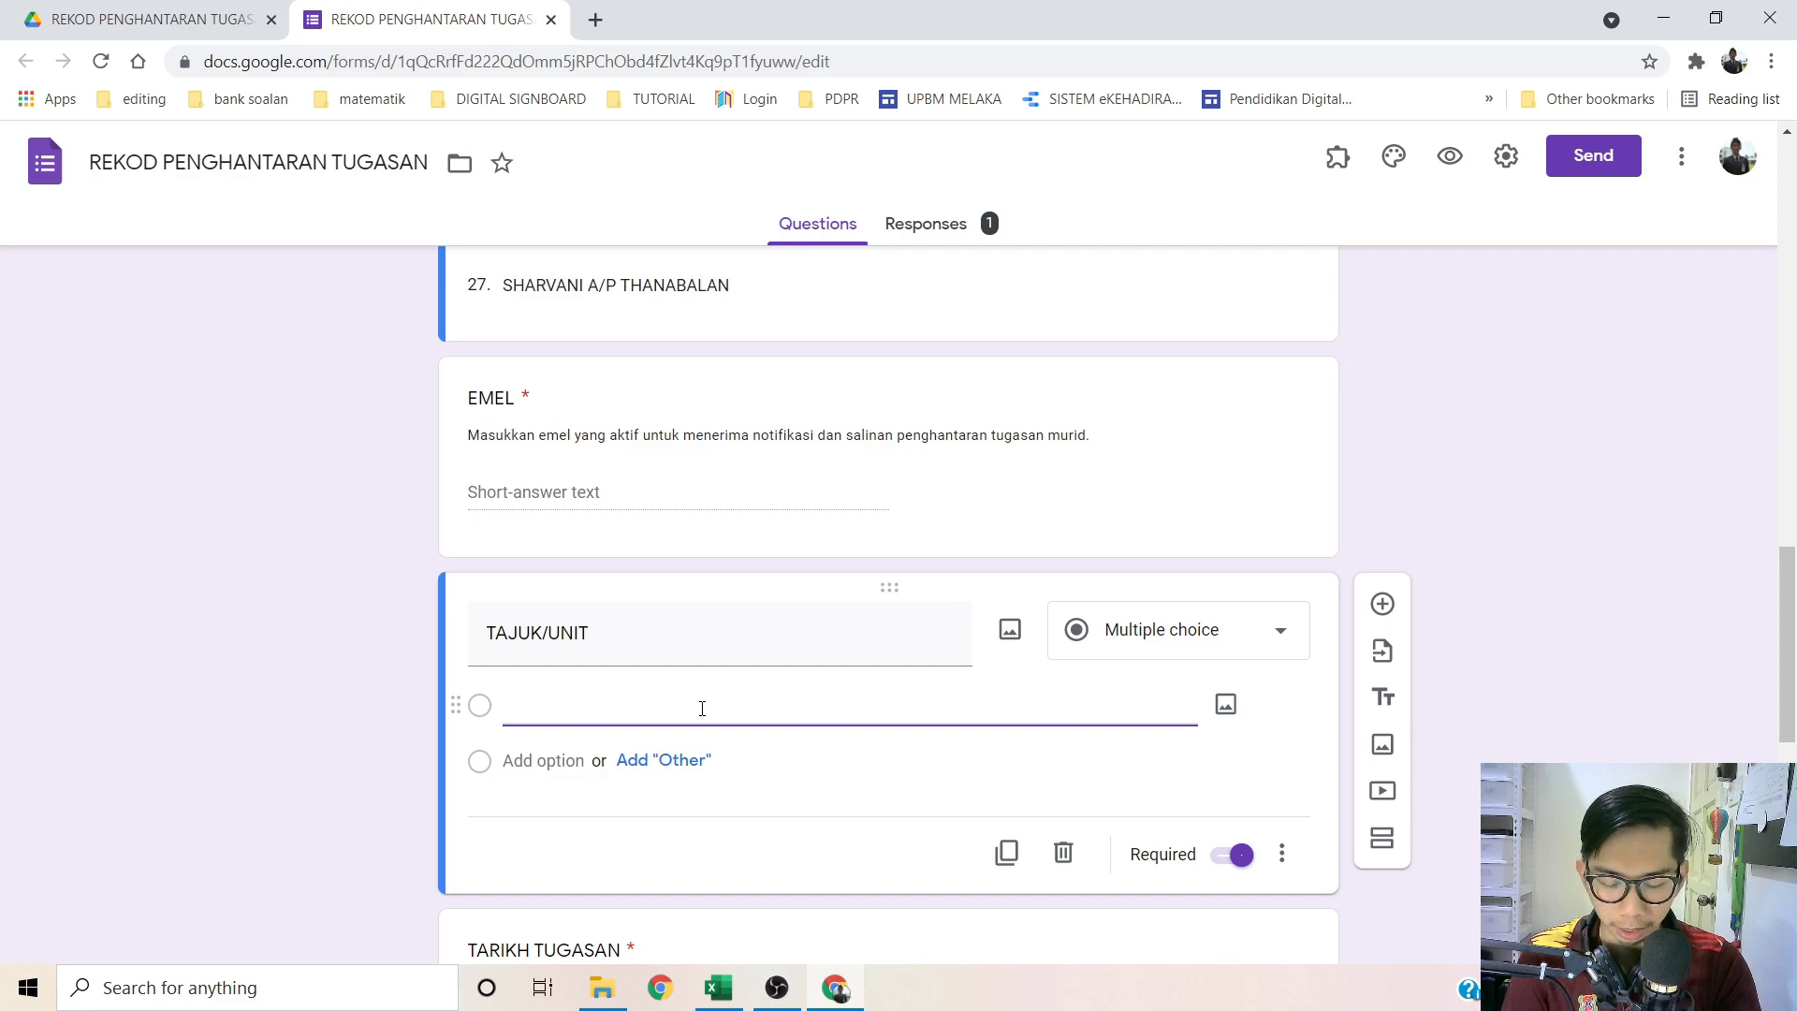
{"action": "type", "text": "K"}
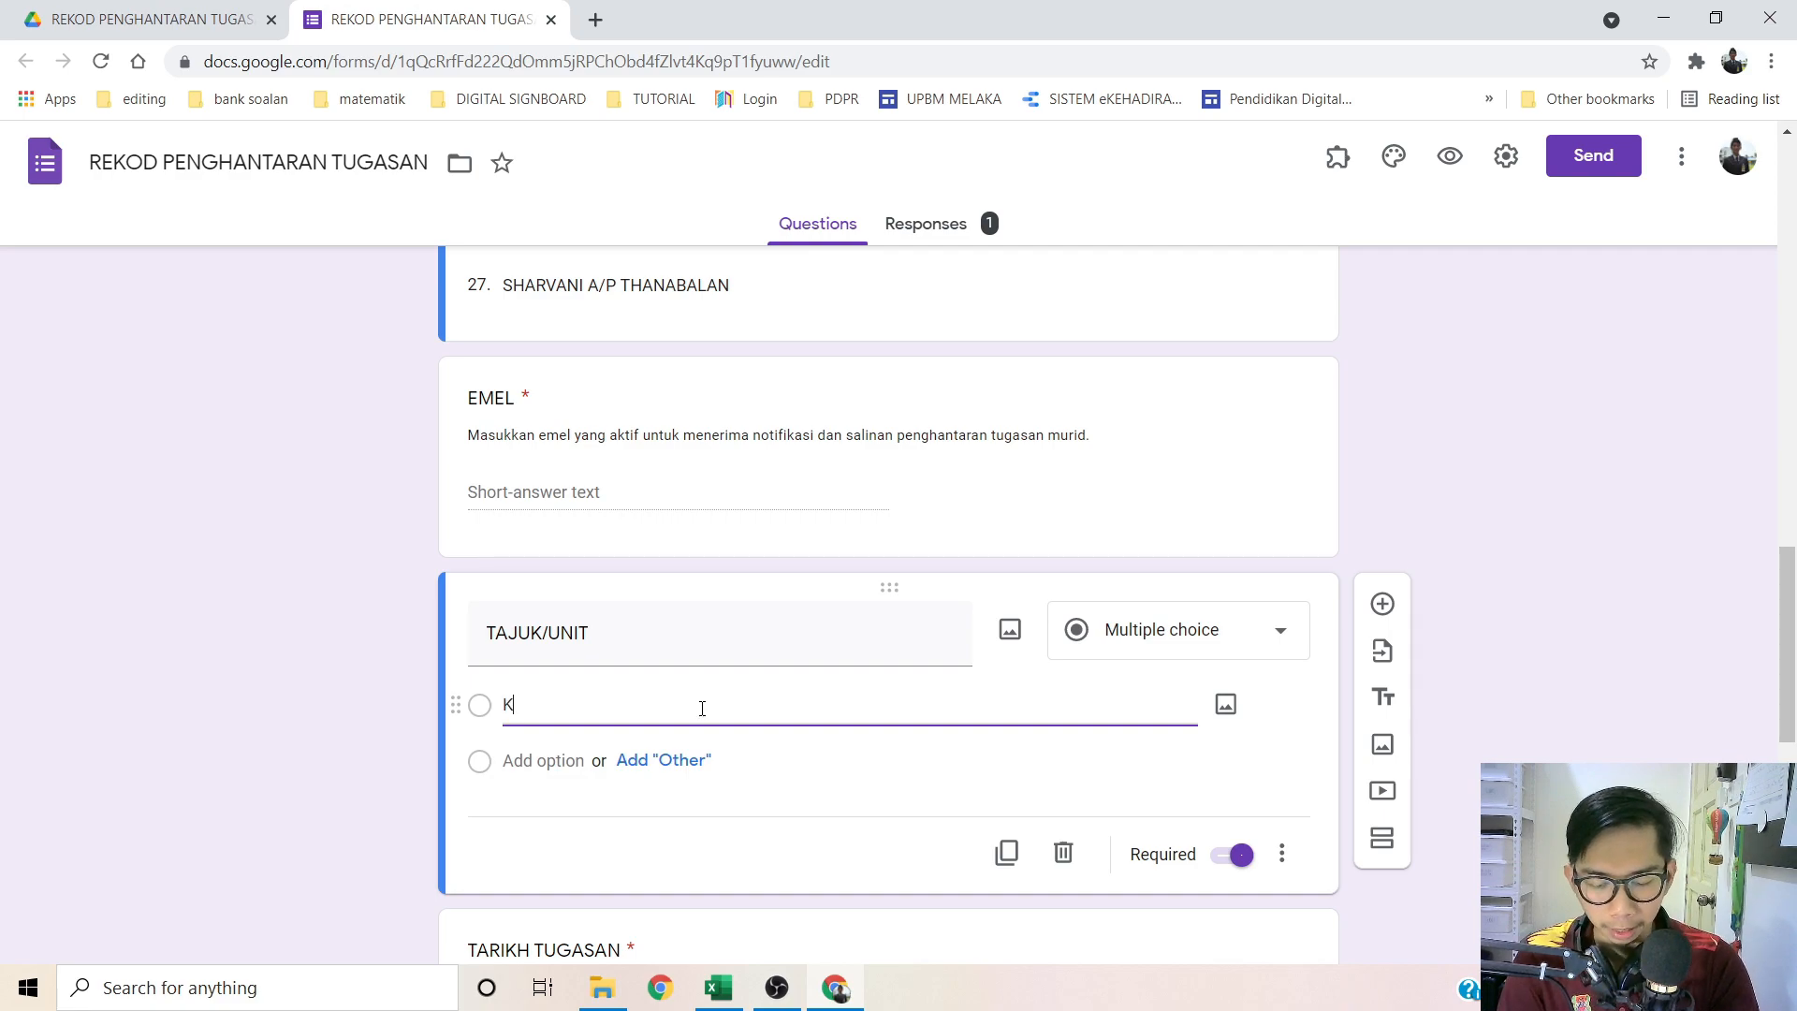
{"action": "type", "text": "ATA HUBUNG"}
{"action": "scroll", "coordinate": [248, 655], "scroll_direction": "down", "scroll_amount": 1}
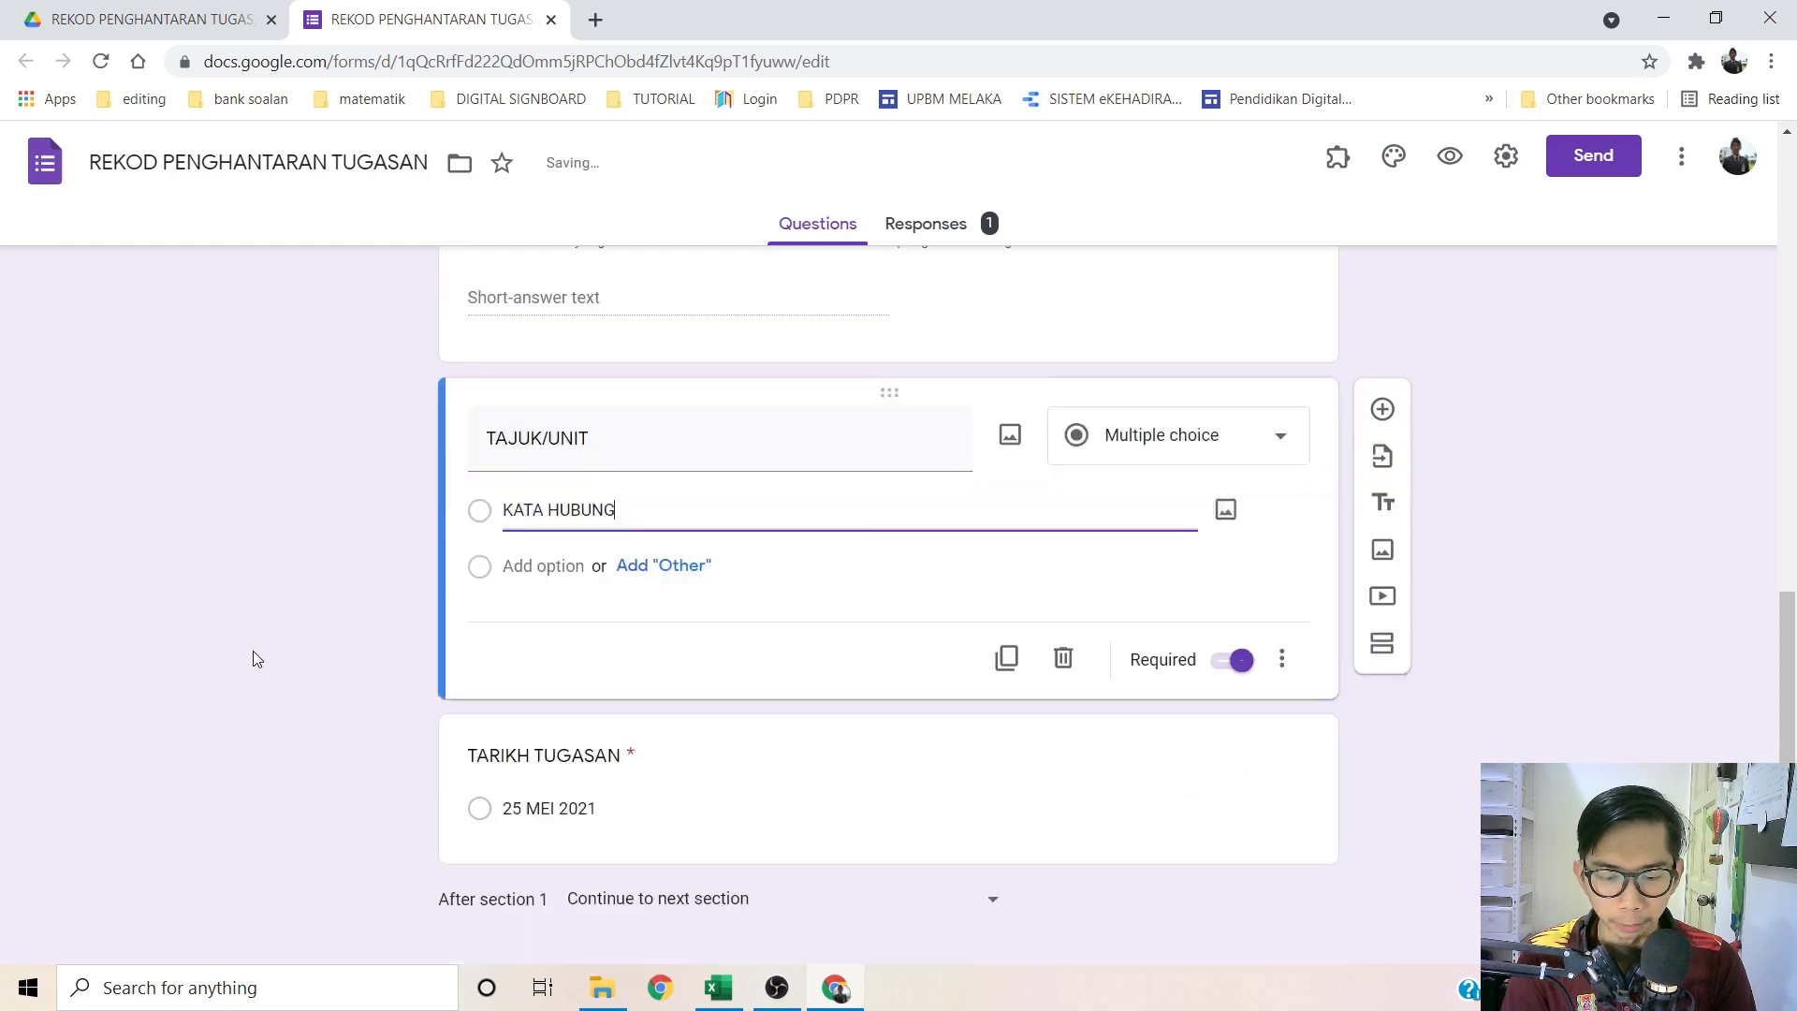
{"action": "scroll", "coordinate": [249, 655], "scroll_direction": "down", "scroll_amount": 3}
Step: Change the TARIKH TUGASAN date option from 25 to 27 MEI 2021
{"action": "left_click", "coordinate": [587, 652]}
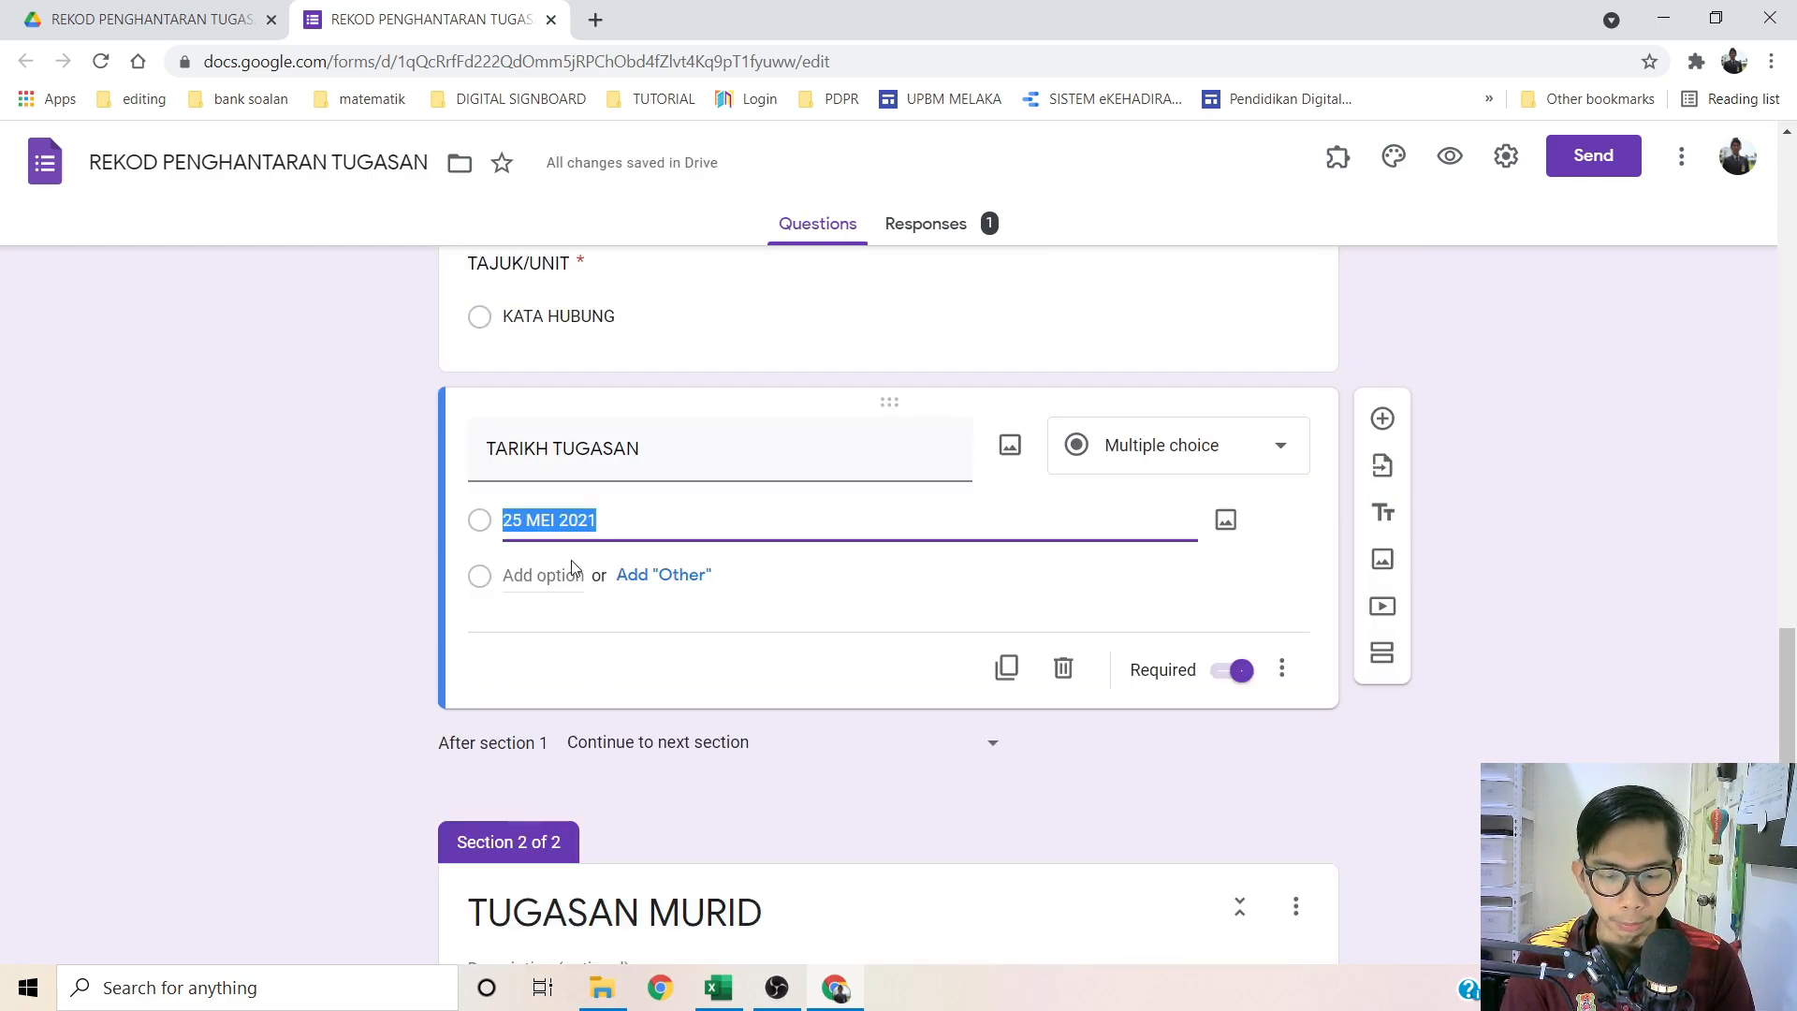
{"action": "left_click", "coordinate": [525, 520]}
{"action": "key", "text": "BackSpace"}
{"action": "type", "text": "7"}
{"action": "scroll", "coordinate": [448, 571], "scroll_direction": "down", "scroll_amount": 1}
{"action": "scroll", "coordinate": [453, 571], "scroll_direction": "down", "scroll_amount": 5}
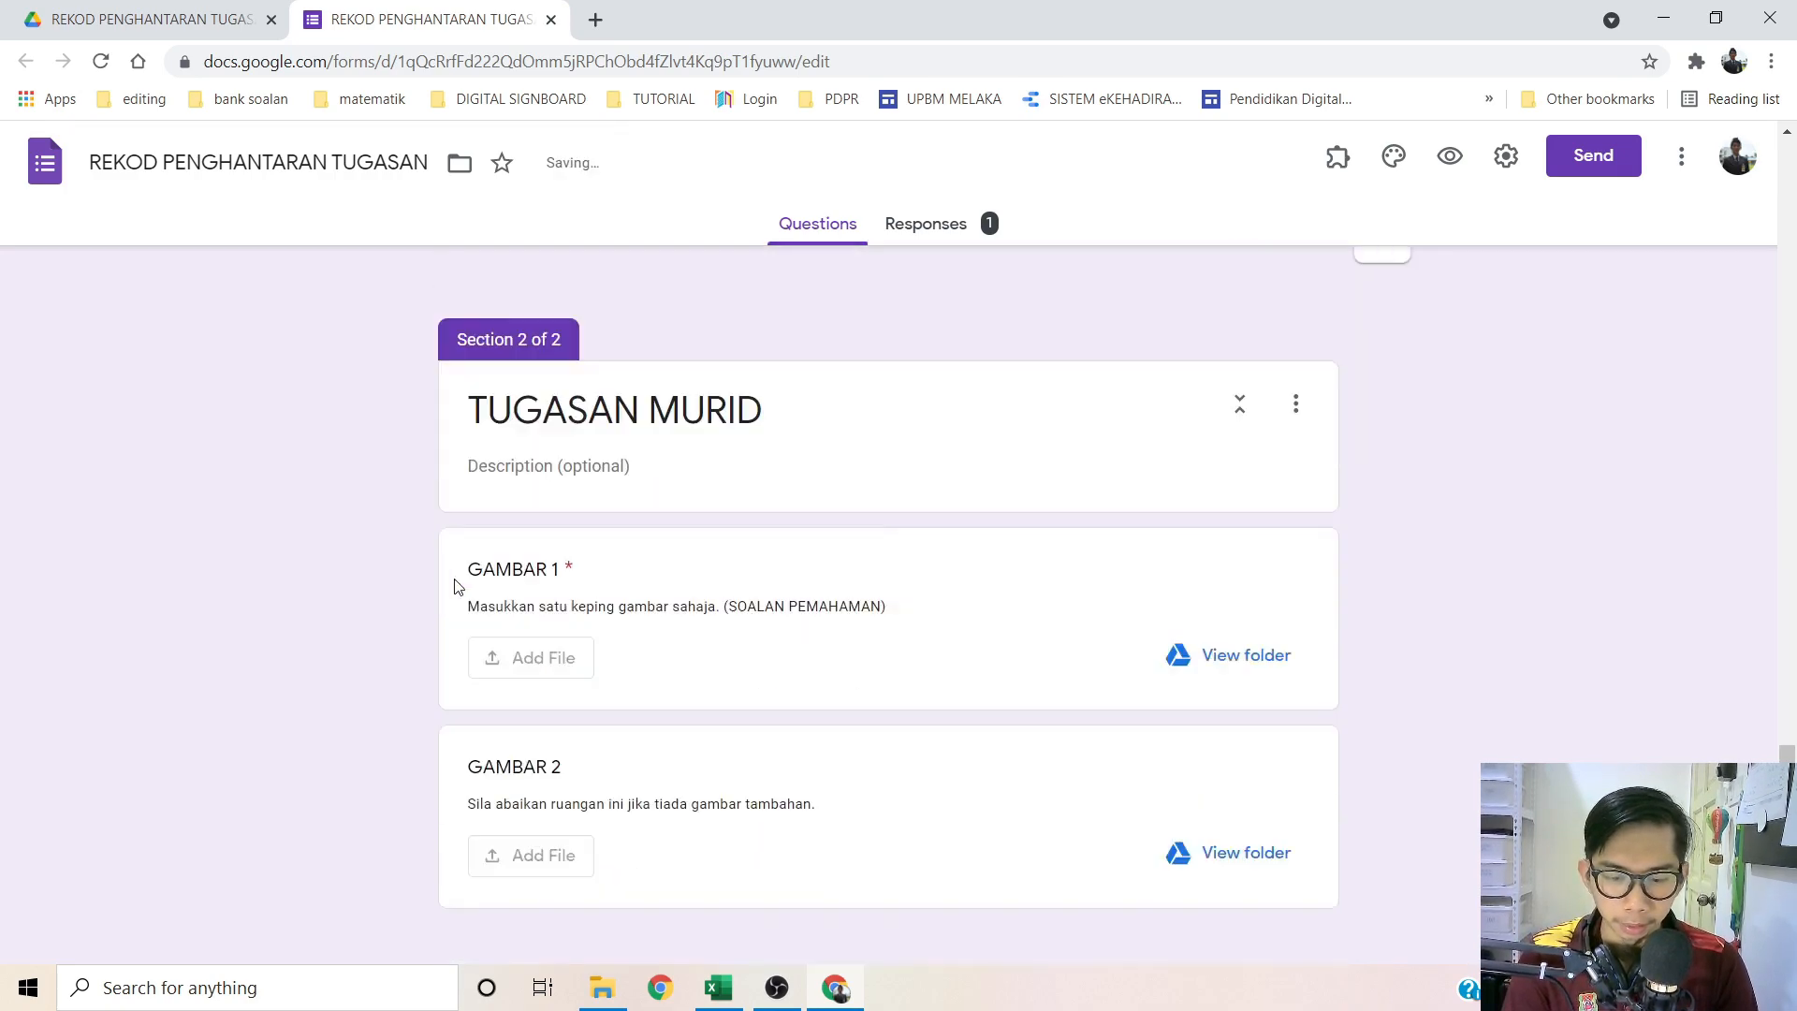
Step: Replace (SOALAN PEMAHAMAN) with (KATA HUBUNG) in the GAMBAR 1 description
{"action": "left_click", "coordinate": [748, 595]}
{"action": "left_click_drag", "start_coordinate": [878, 471], "coordinate": [725, 468]}
{"action": "type", "text": "KATA HUBUNG"}
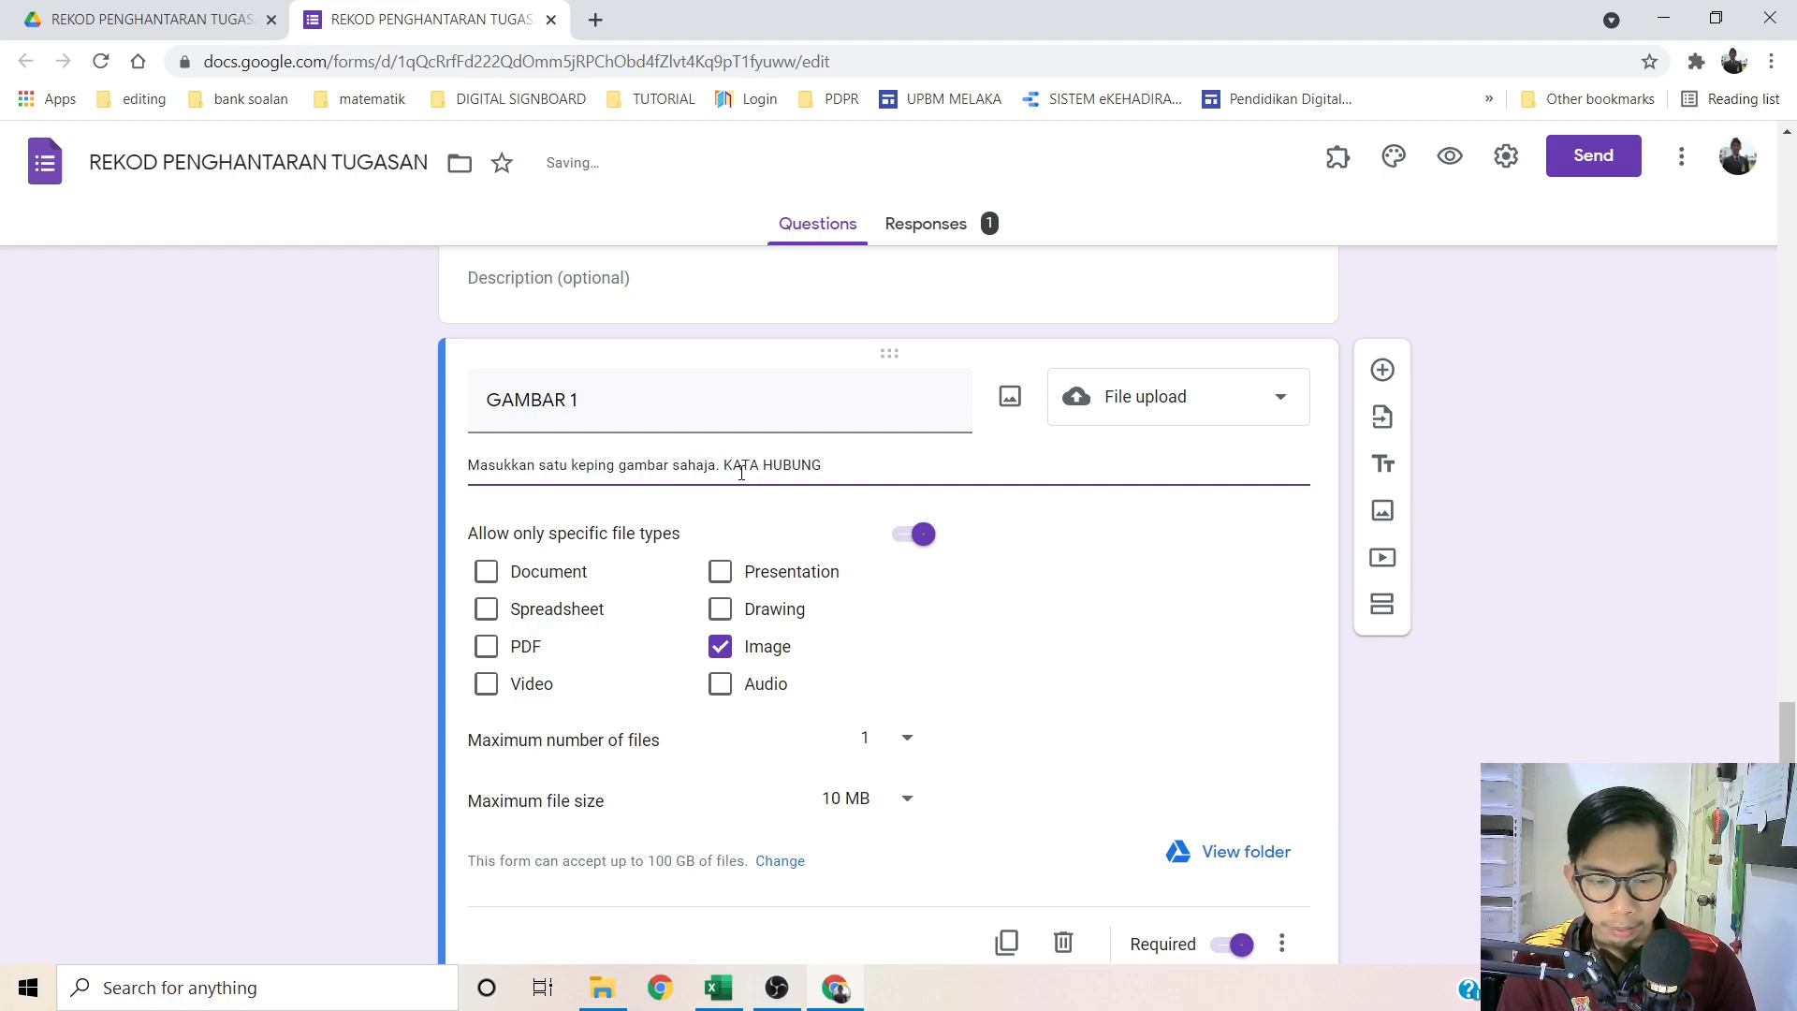
{"action": "left_click", "coordinate": [726, 465]}
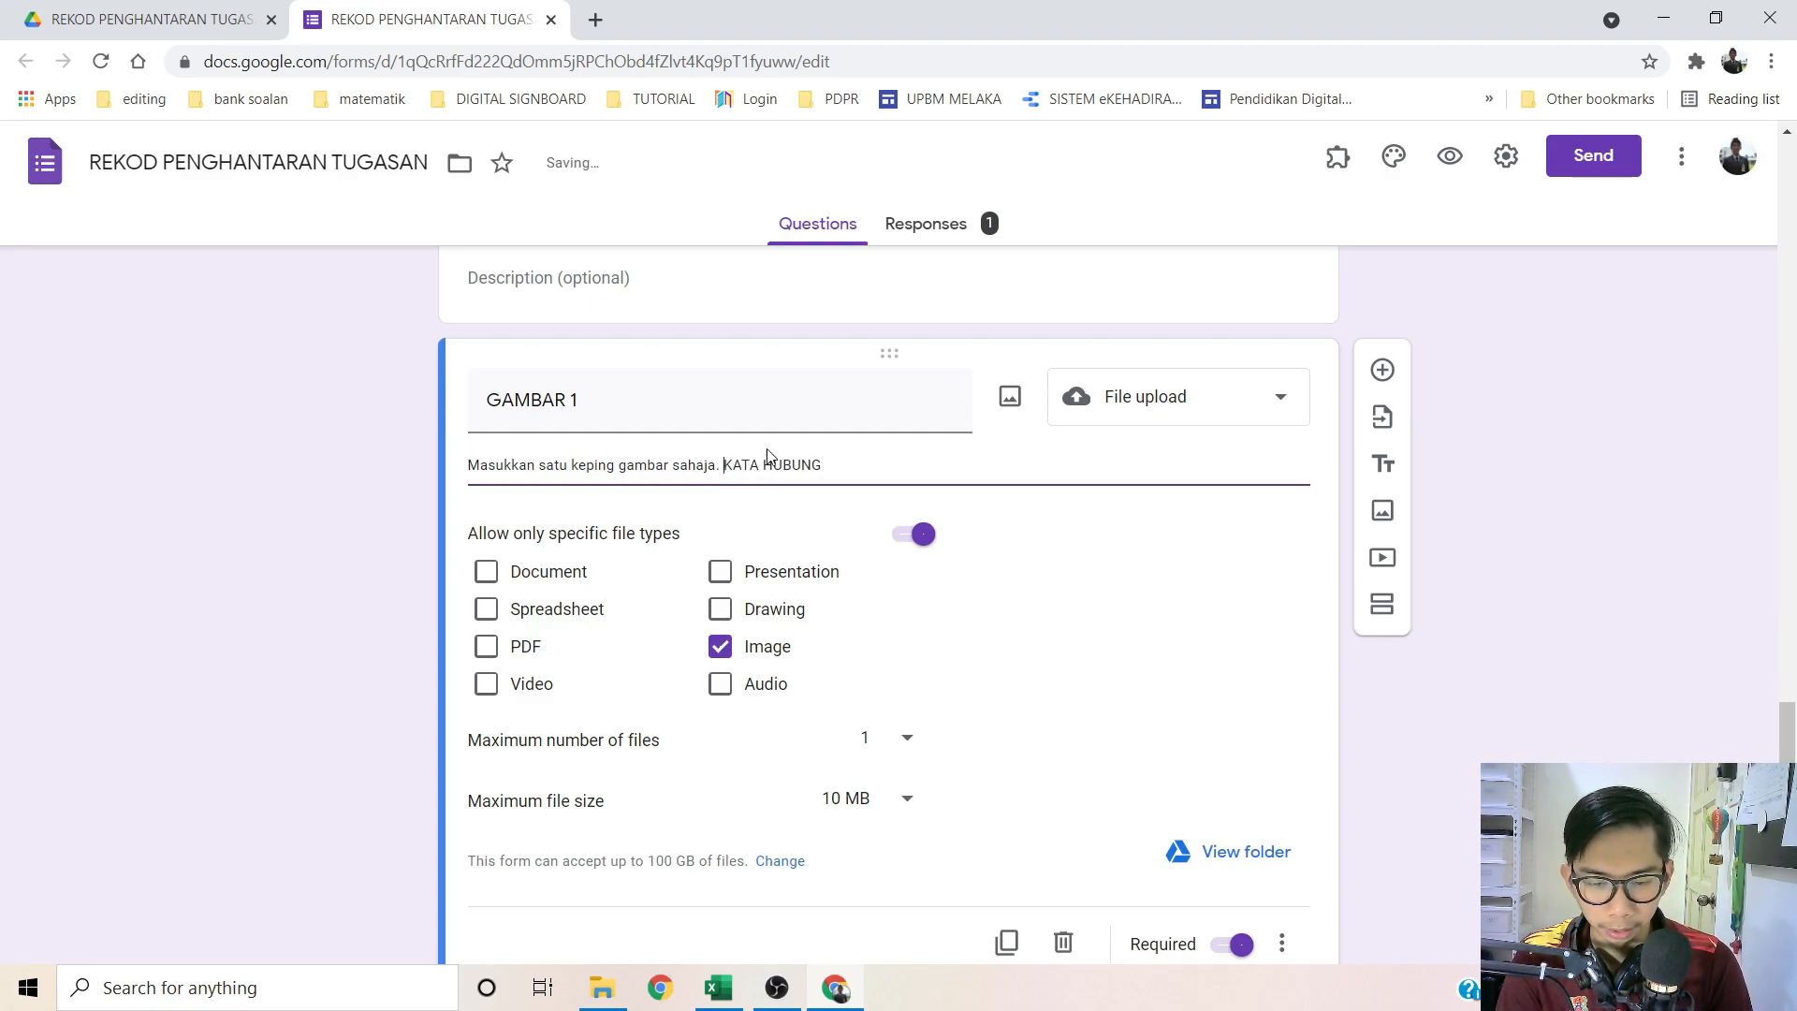
{"action": "type", "text": "("}
{"action": "left_click", "coordinate": [843, 462]}
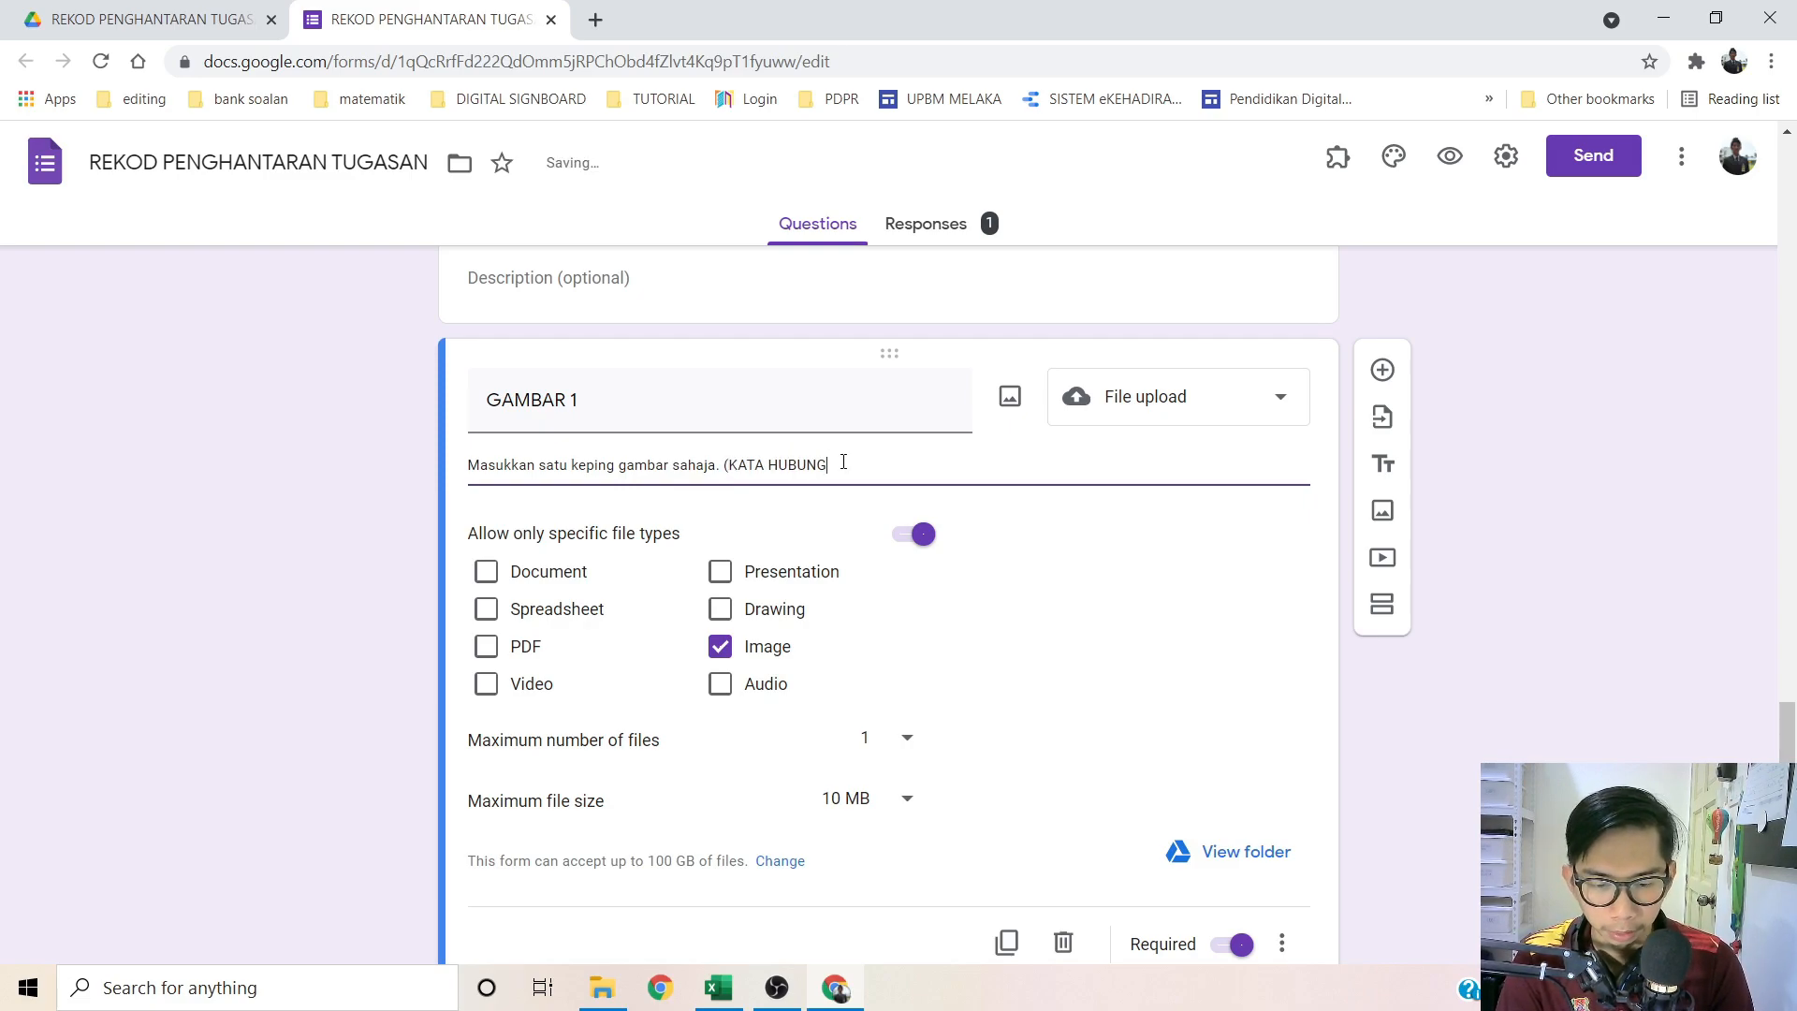
{"action": "type", "text": ")"}
{"action": "left_click", "coordinate": [336, 485]}
{"action": "scroll", "coordinate": [356, 491], "scroll_direction": "down", "scroll_amount": 3}
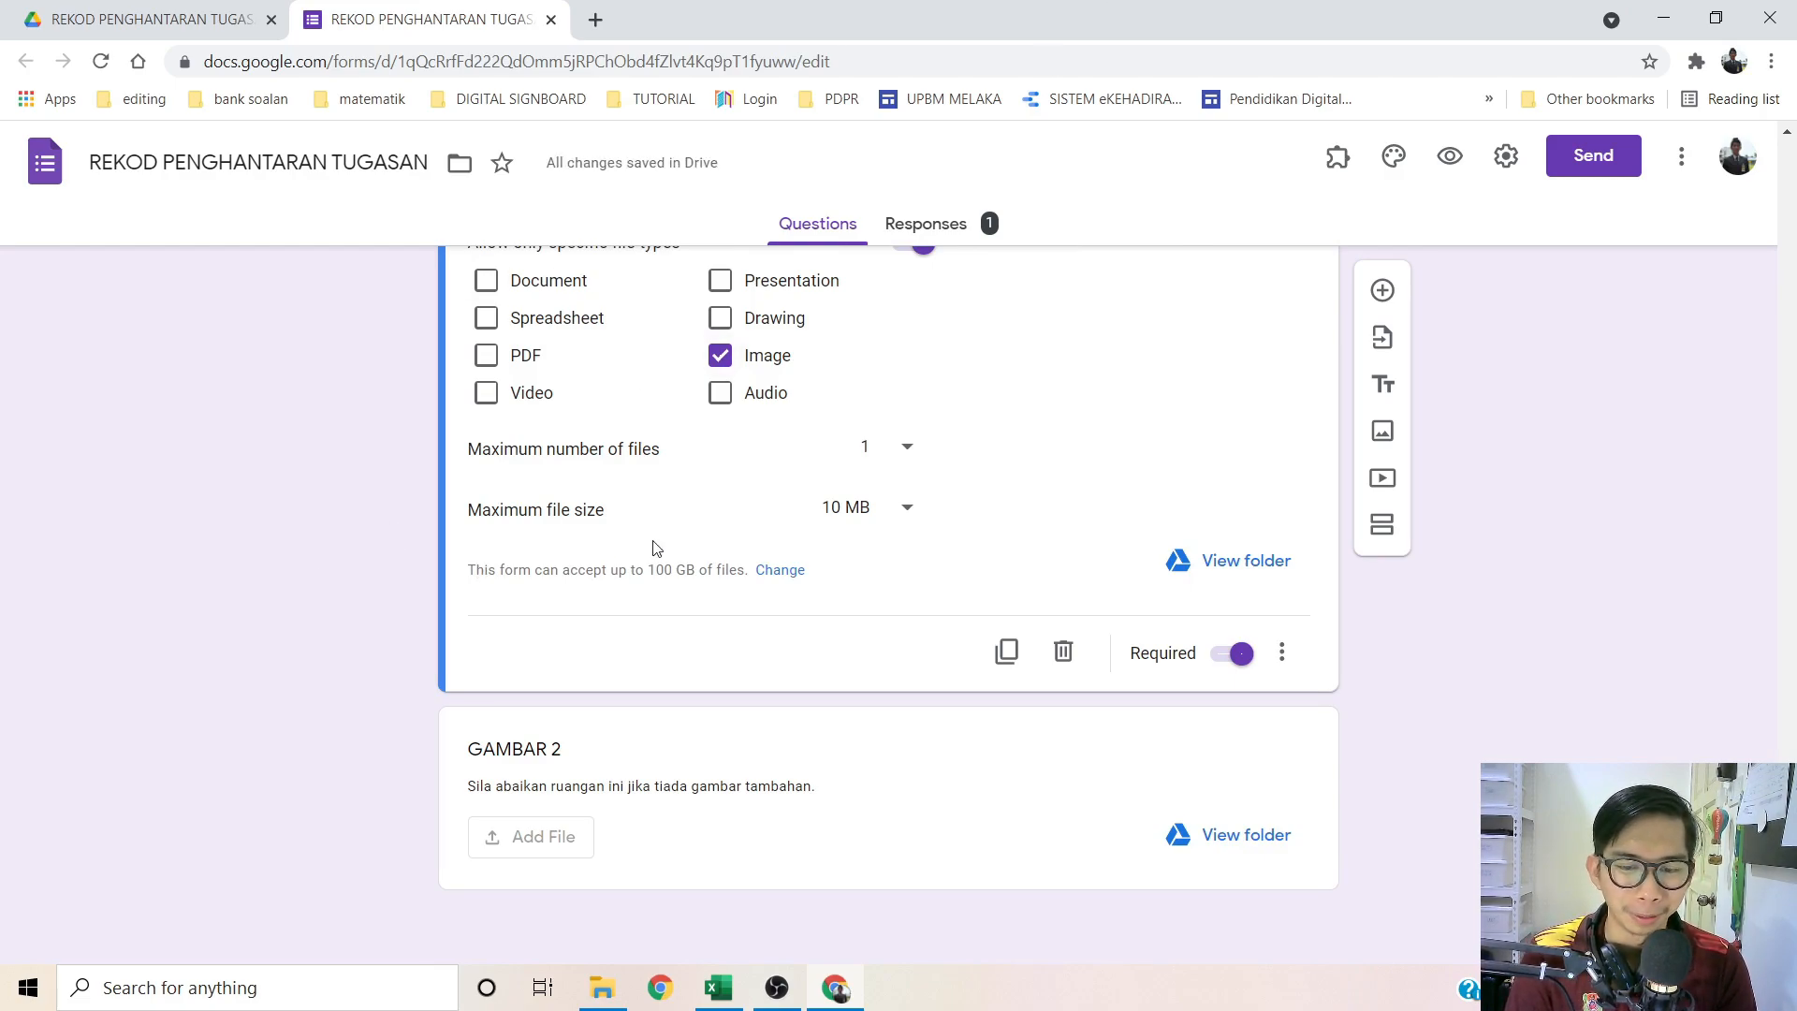
Step: Preview the form and answer with the second student's name, an e-mail, KATA HUBUNG and 27 MEI 2021
{"action": "left_click", "coordinate": [1450, 156]}
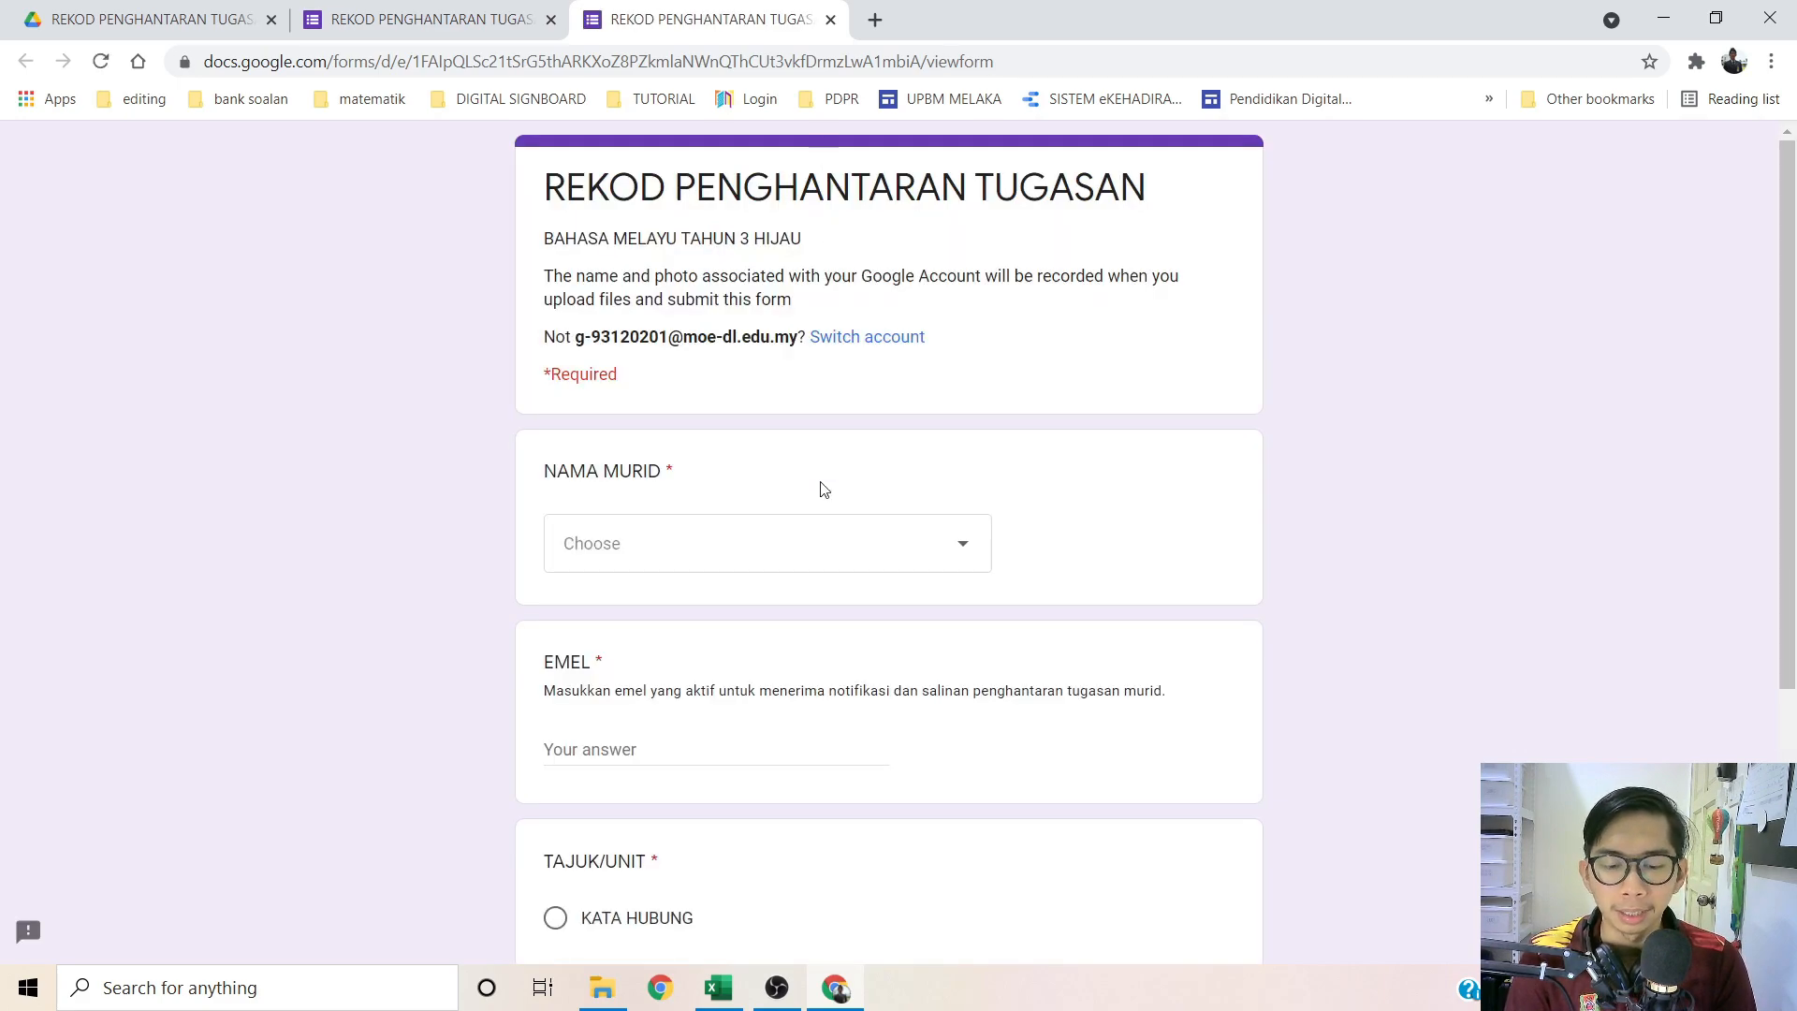
{"action": "left_click", "coordinate": [794, 553]}
{"action": "left_click", "coordinate": [640, 322]}
{"action": "scroll", "coordinate": [270, 501], "scroll_direction": "down", "scroll_amount": 3}
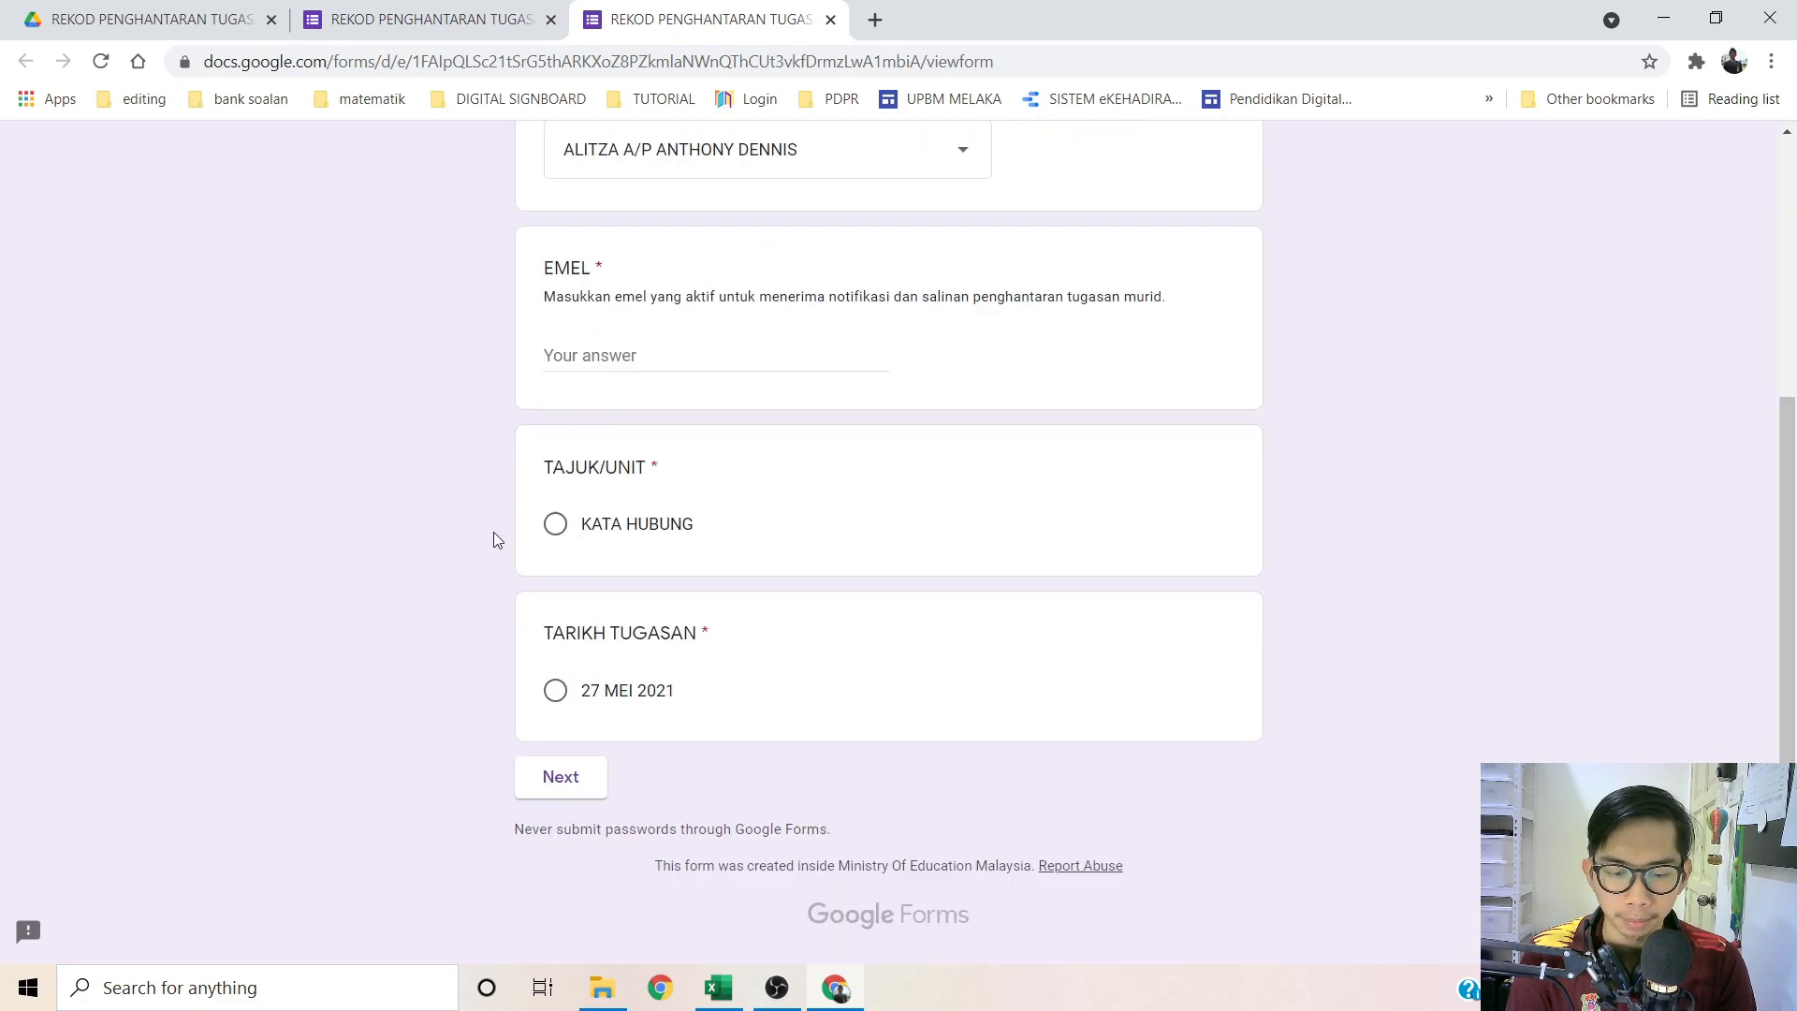
{"action": "left_click", "coordinate": [601, 363]}
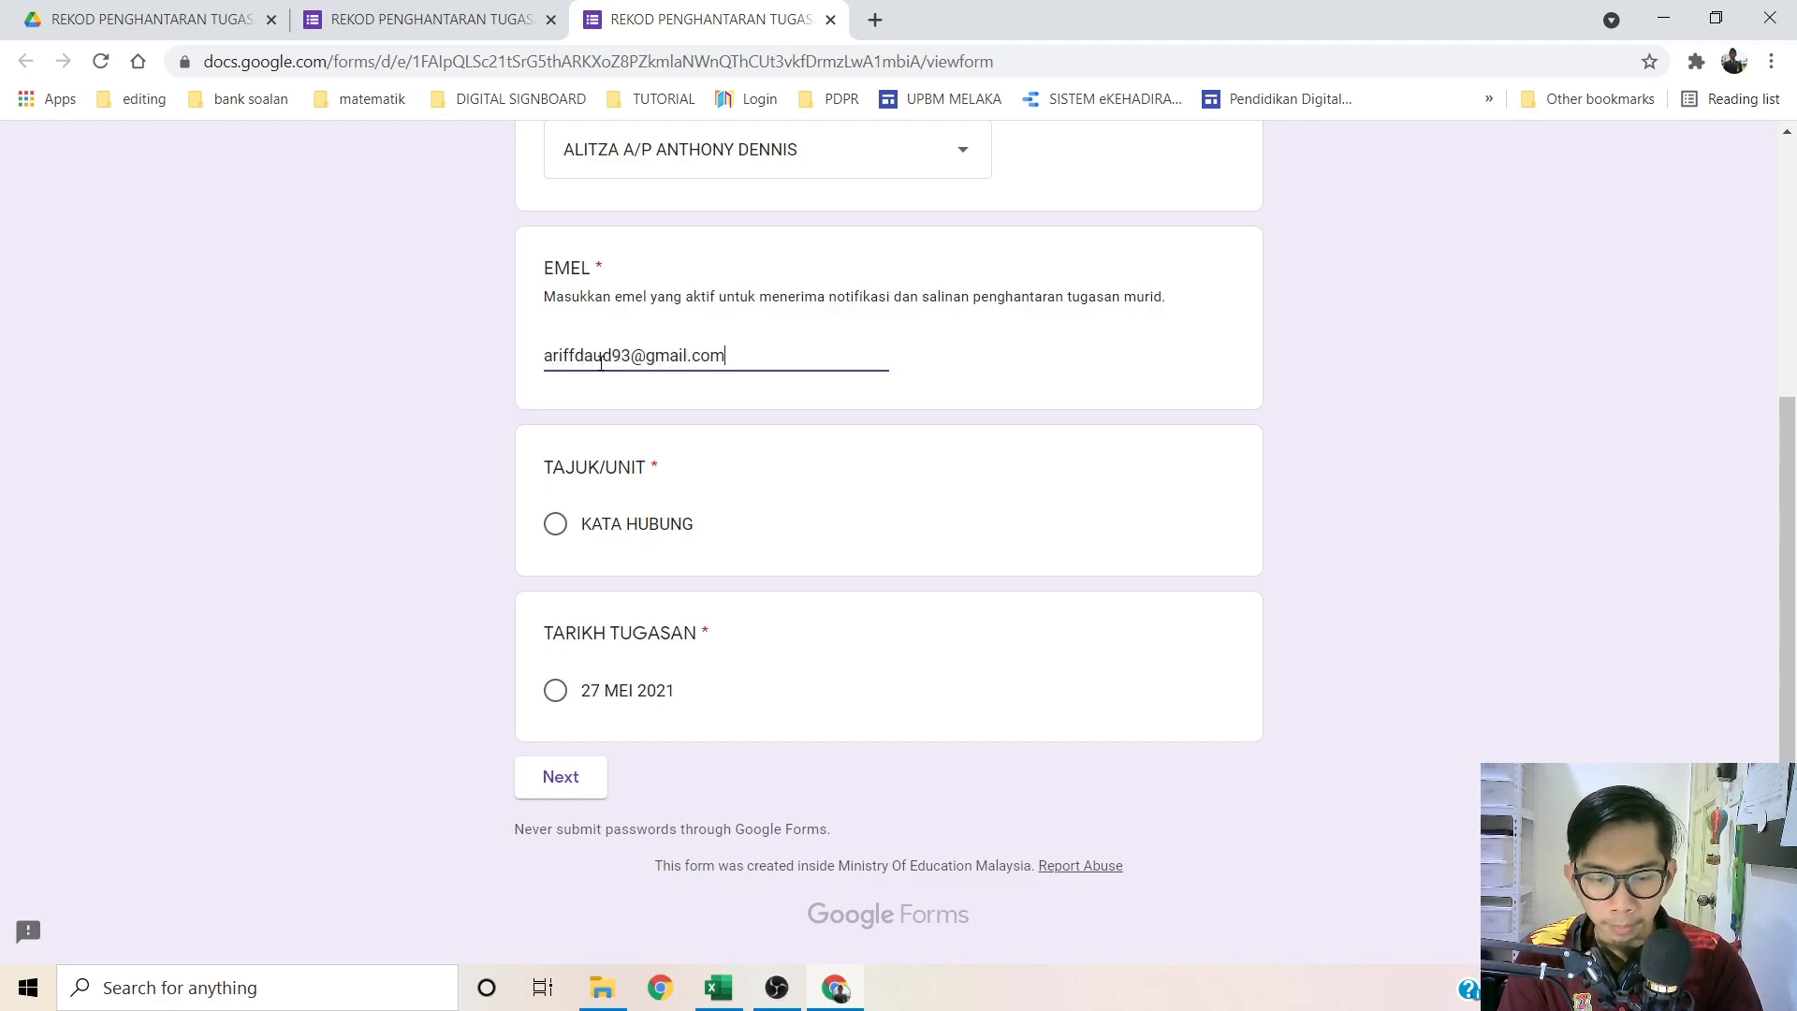
{"action": "left_click", "coordinate": [555, 523]}
{"action": "left_click", "coordinate": [555, 692]}
{"action": "left_click", "coordinate": [552, 772]}
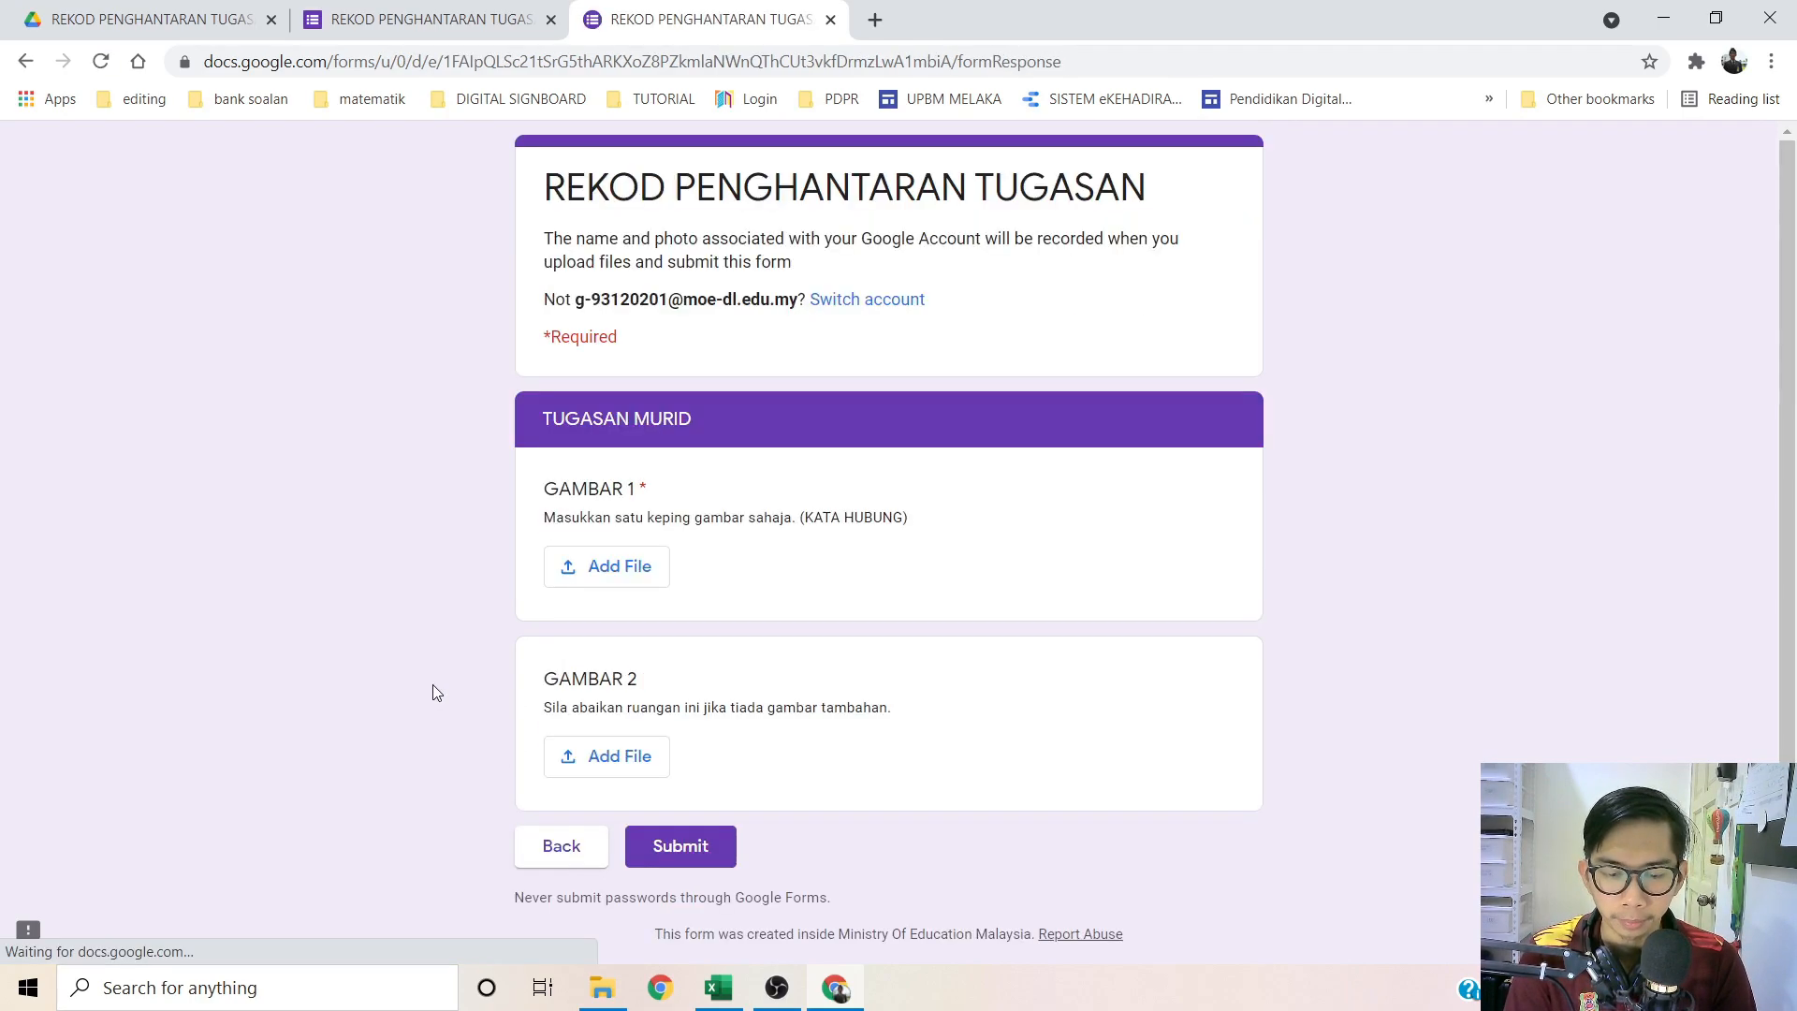
Step: Attach the business-coach and business-audit illustrations to the image questions and submit
{"action": "scroll", "coordinate": [477, 655], "scroll_direction": "down", "scroll_amount": 1}
{"action": "left_click", "coordinate": [614, 518]}
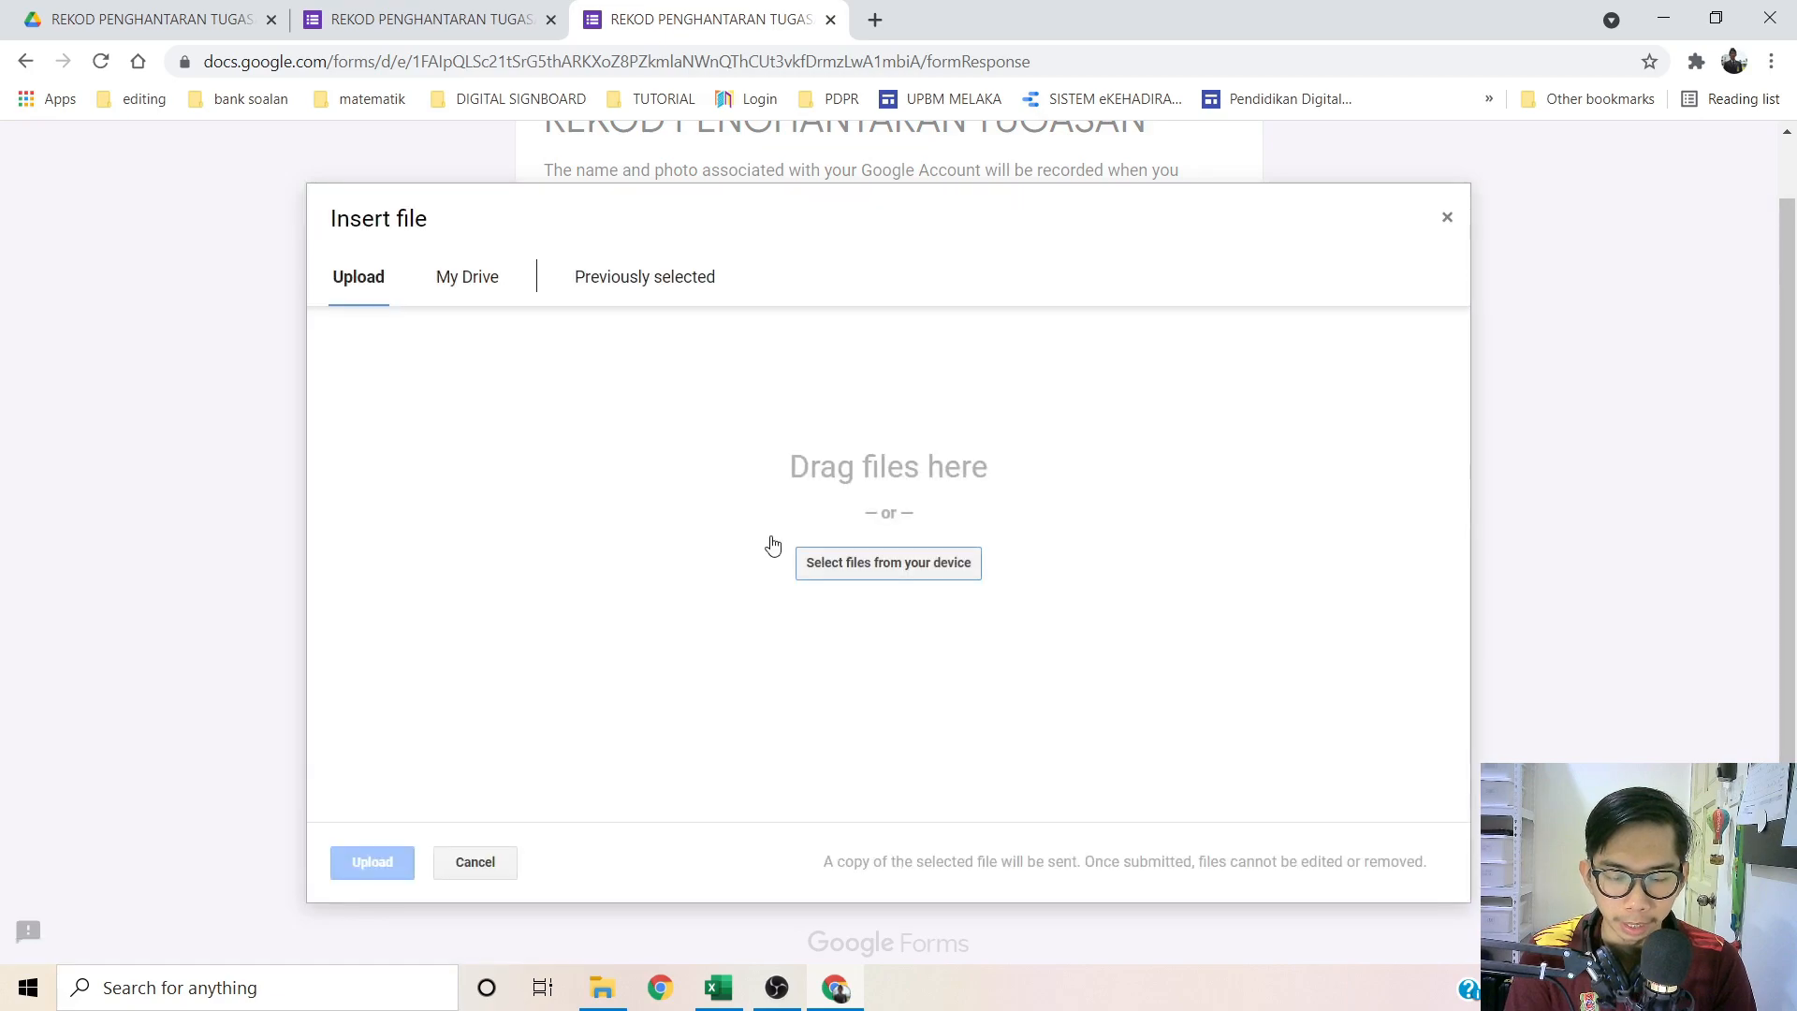
{"action": "left_click", "coordinate": [871, 563]}
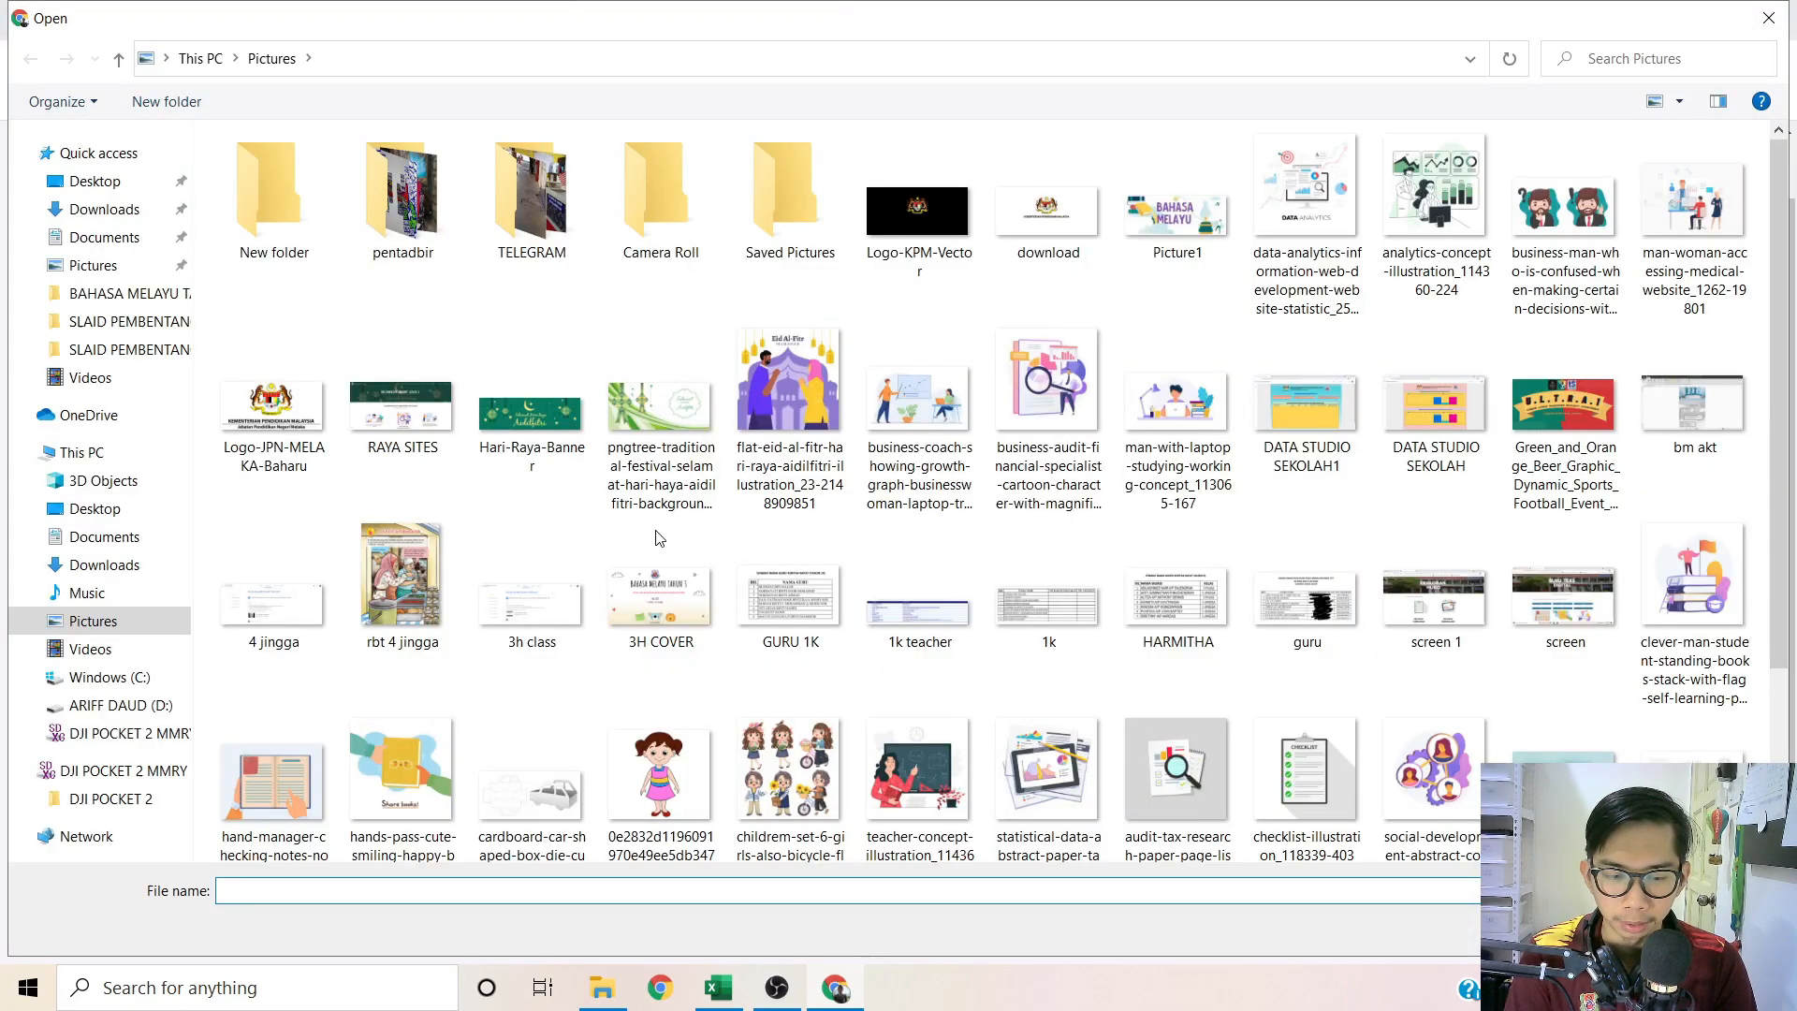
{"action": "left_click", "coordinate": [918, 409]}
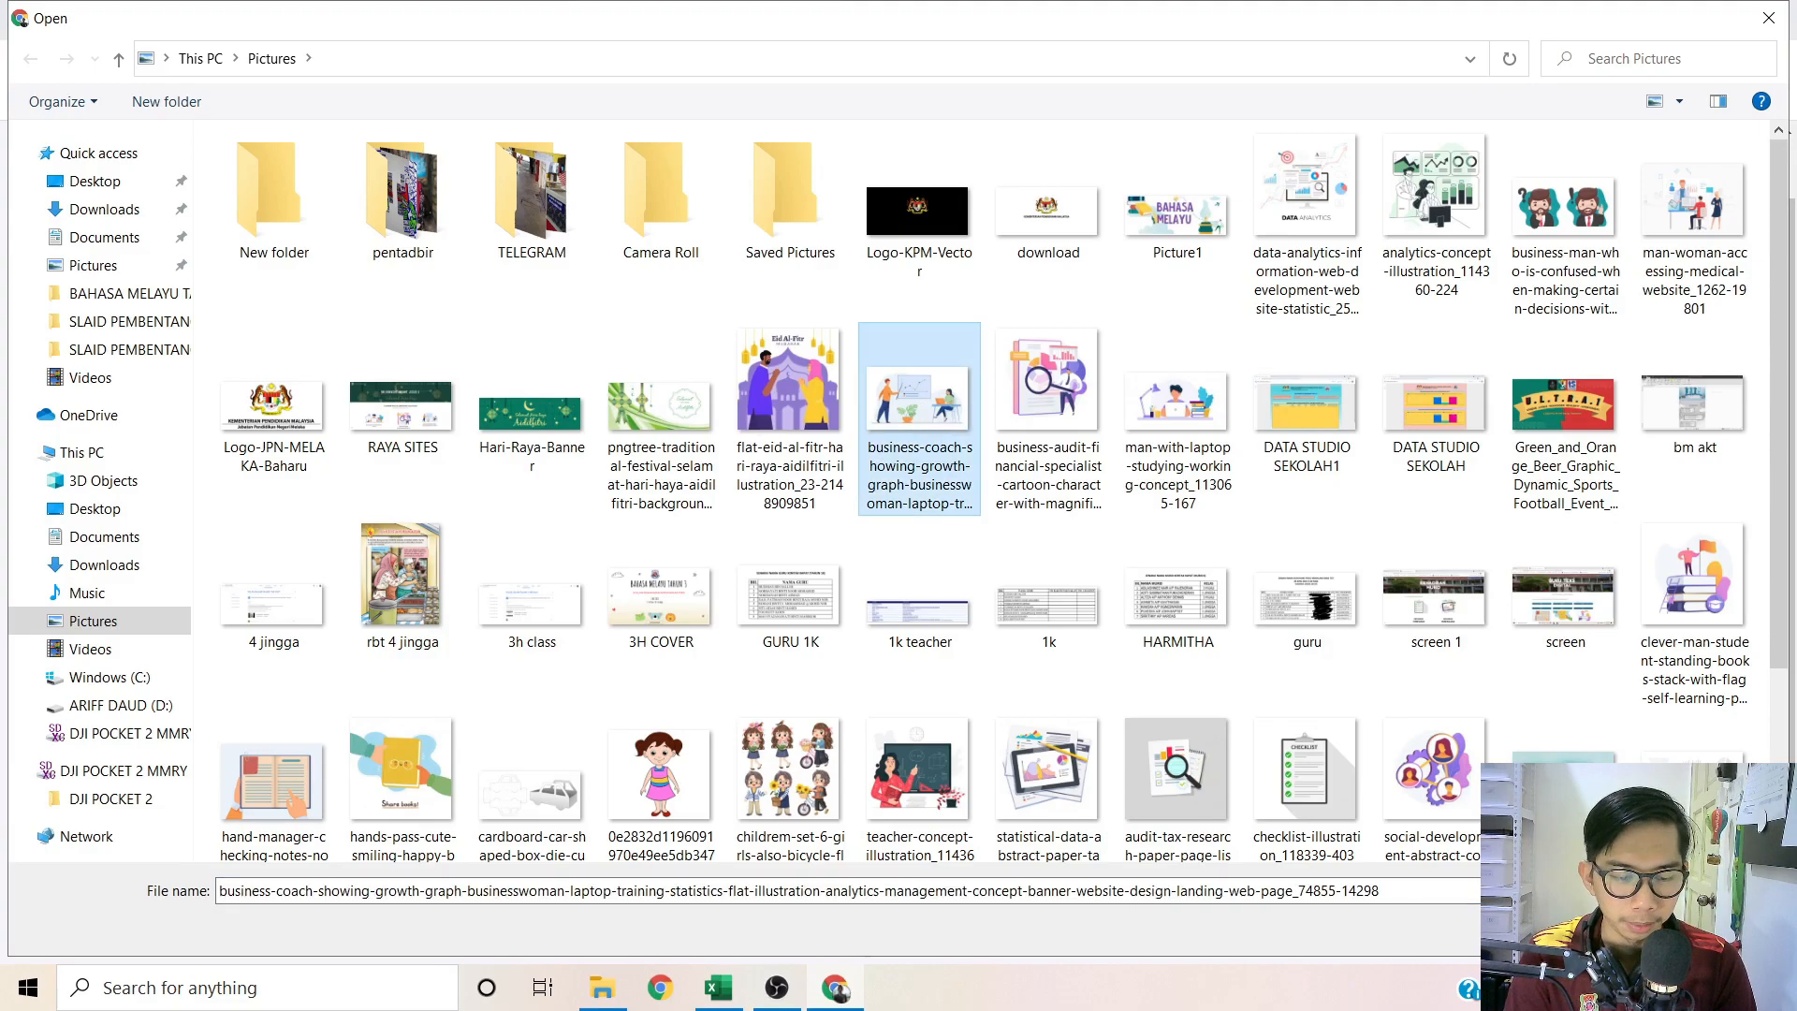
{"action": "key", "text": "Return"}
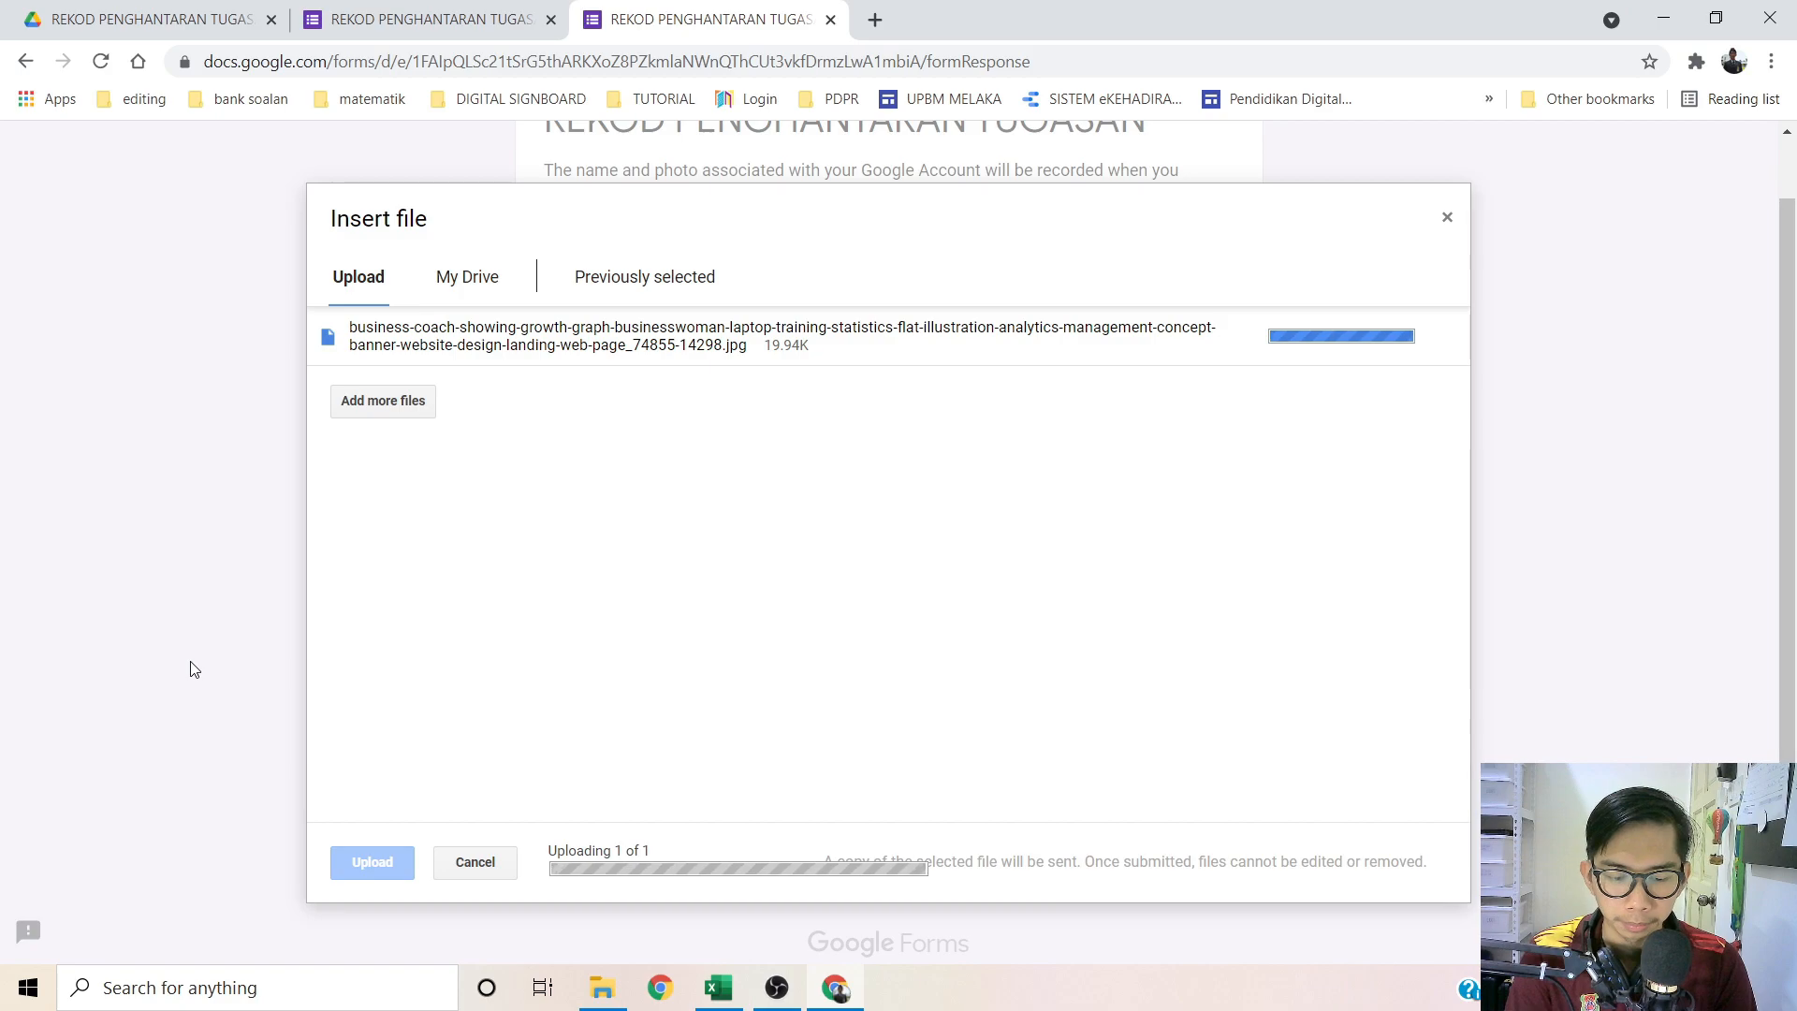
{"action": "left_click", "coordinate": [566, 697]}
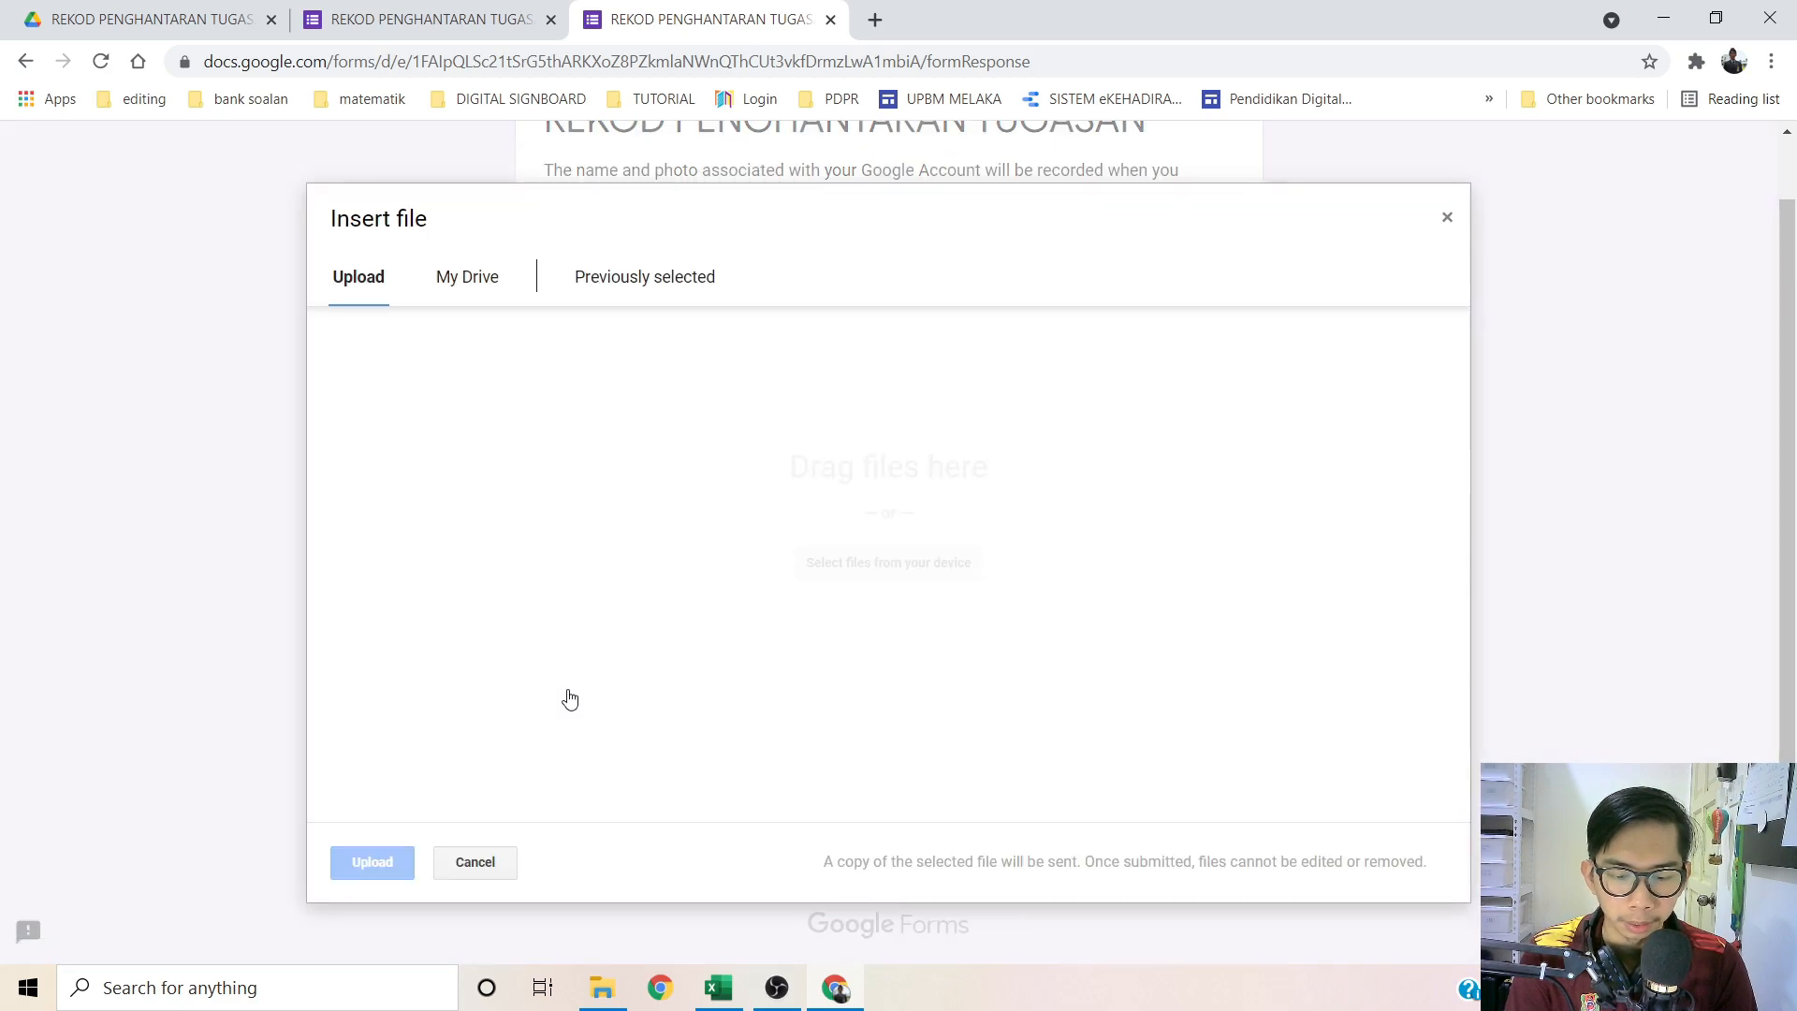
{"action": "left_click", "coordinate": [881, 560]}
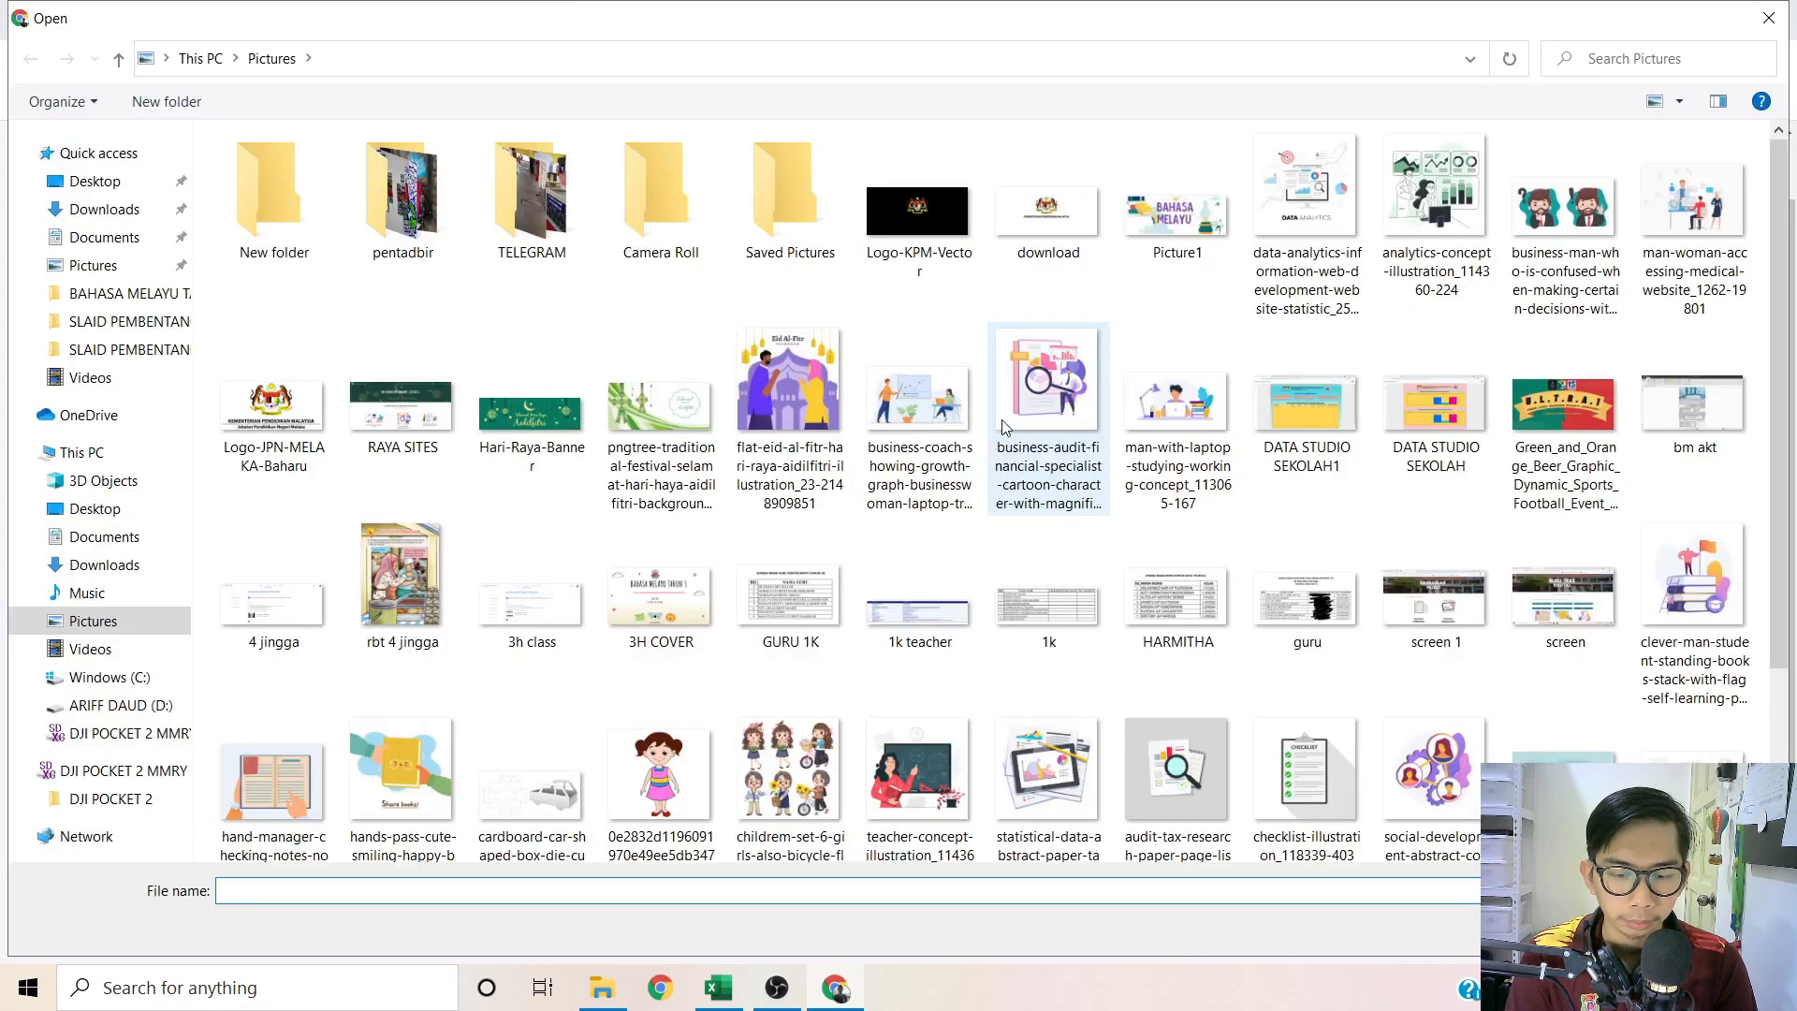
{"action": "left_click", "coordinate": [1048, 393]}
{"action": "left_click", "coordinate": [1611, 930]}
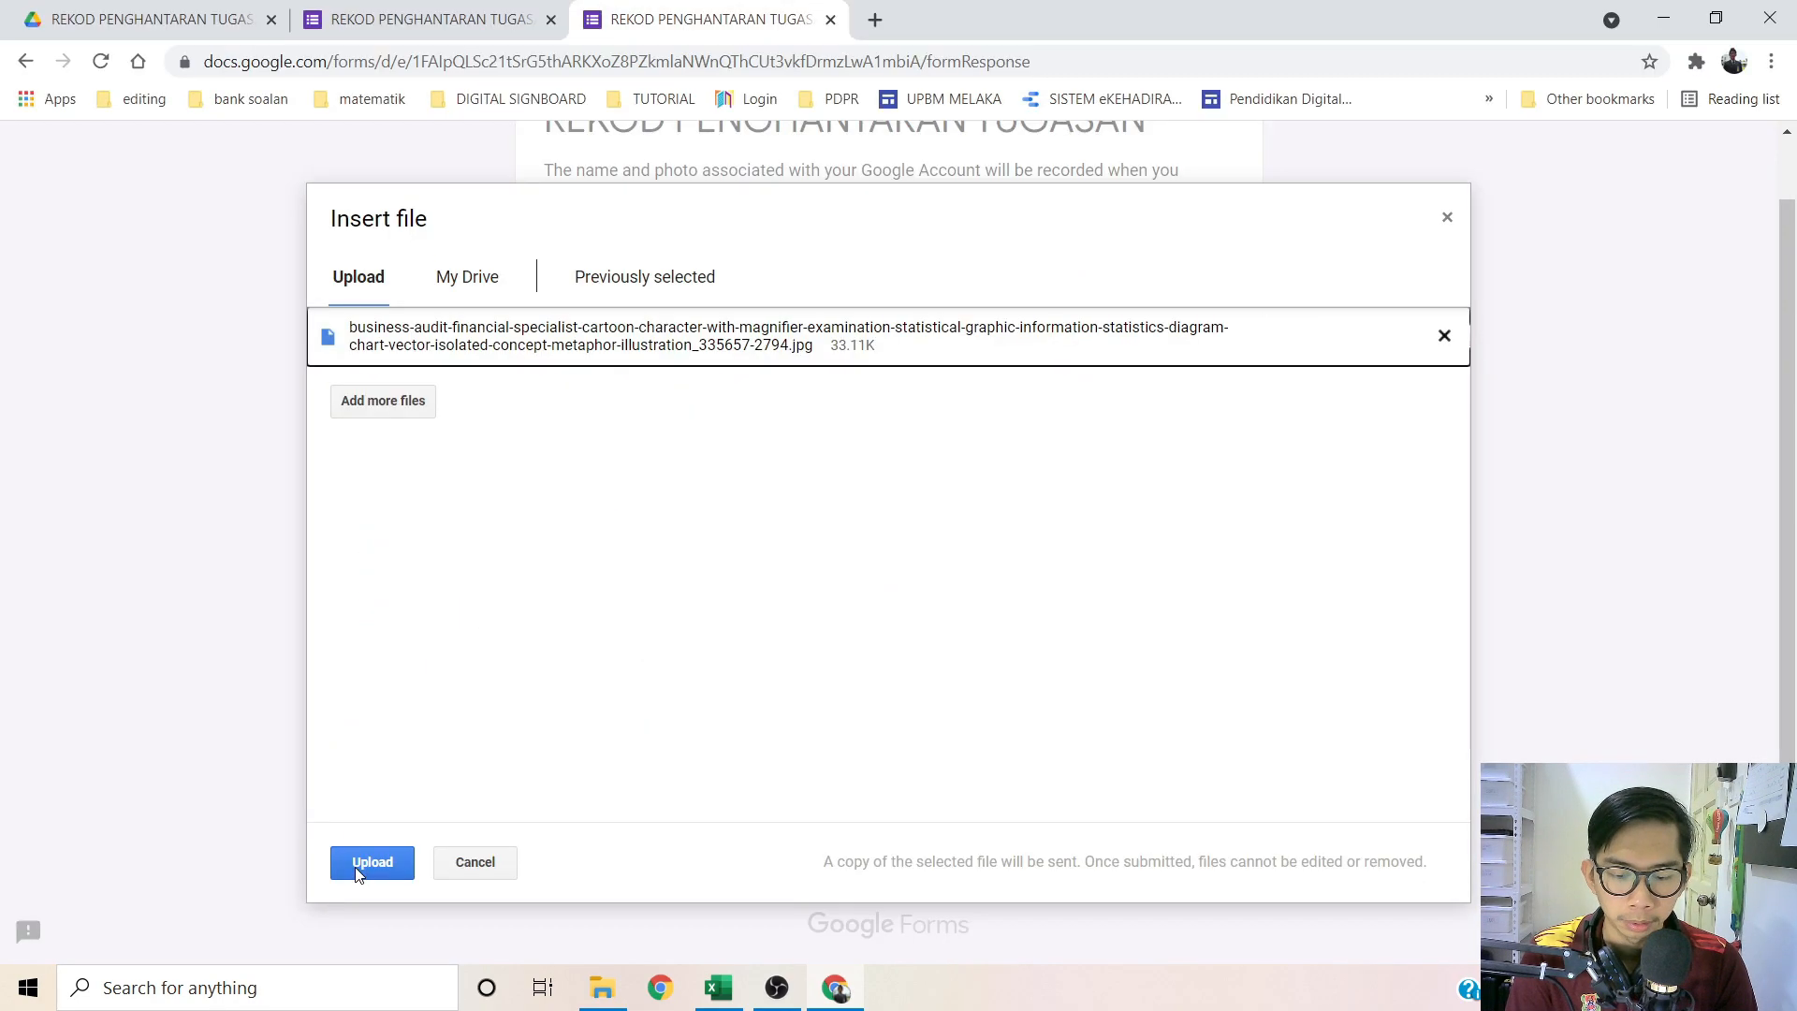
{"action": "left_click", "coordinate": [356, 868]}
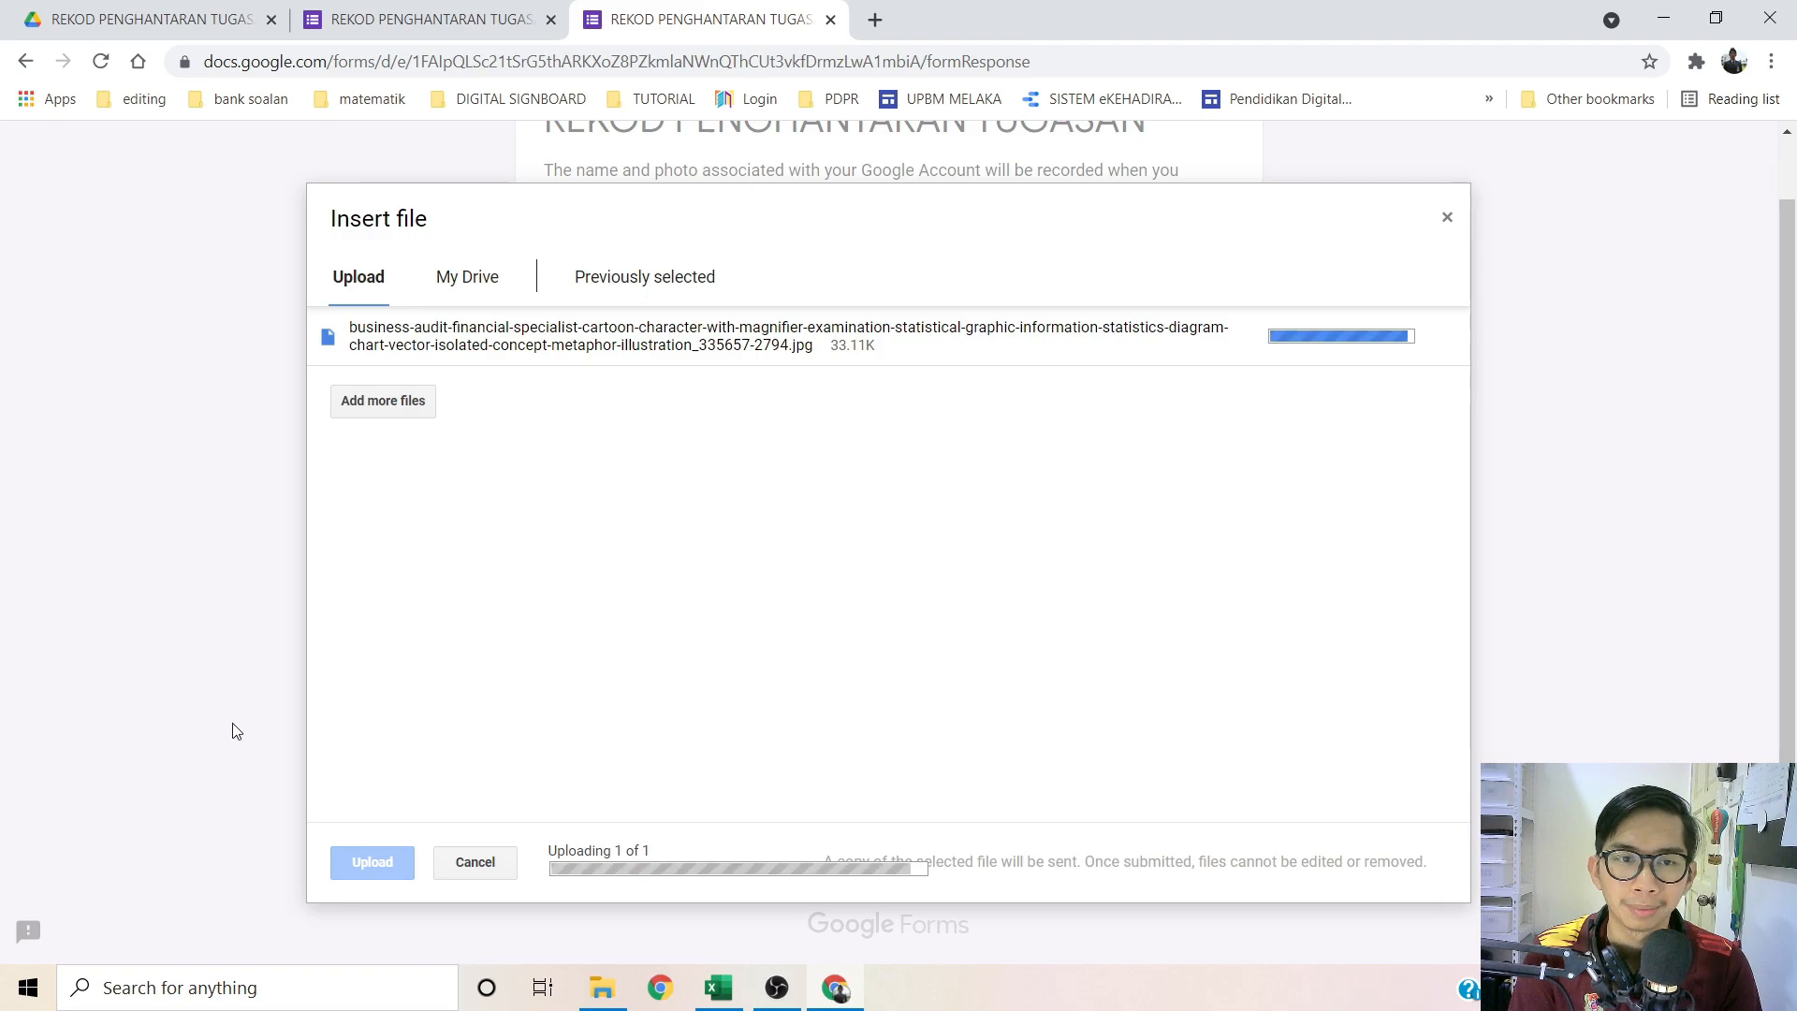
{"action": "left_click", "coordinate": [690, 807]}
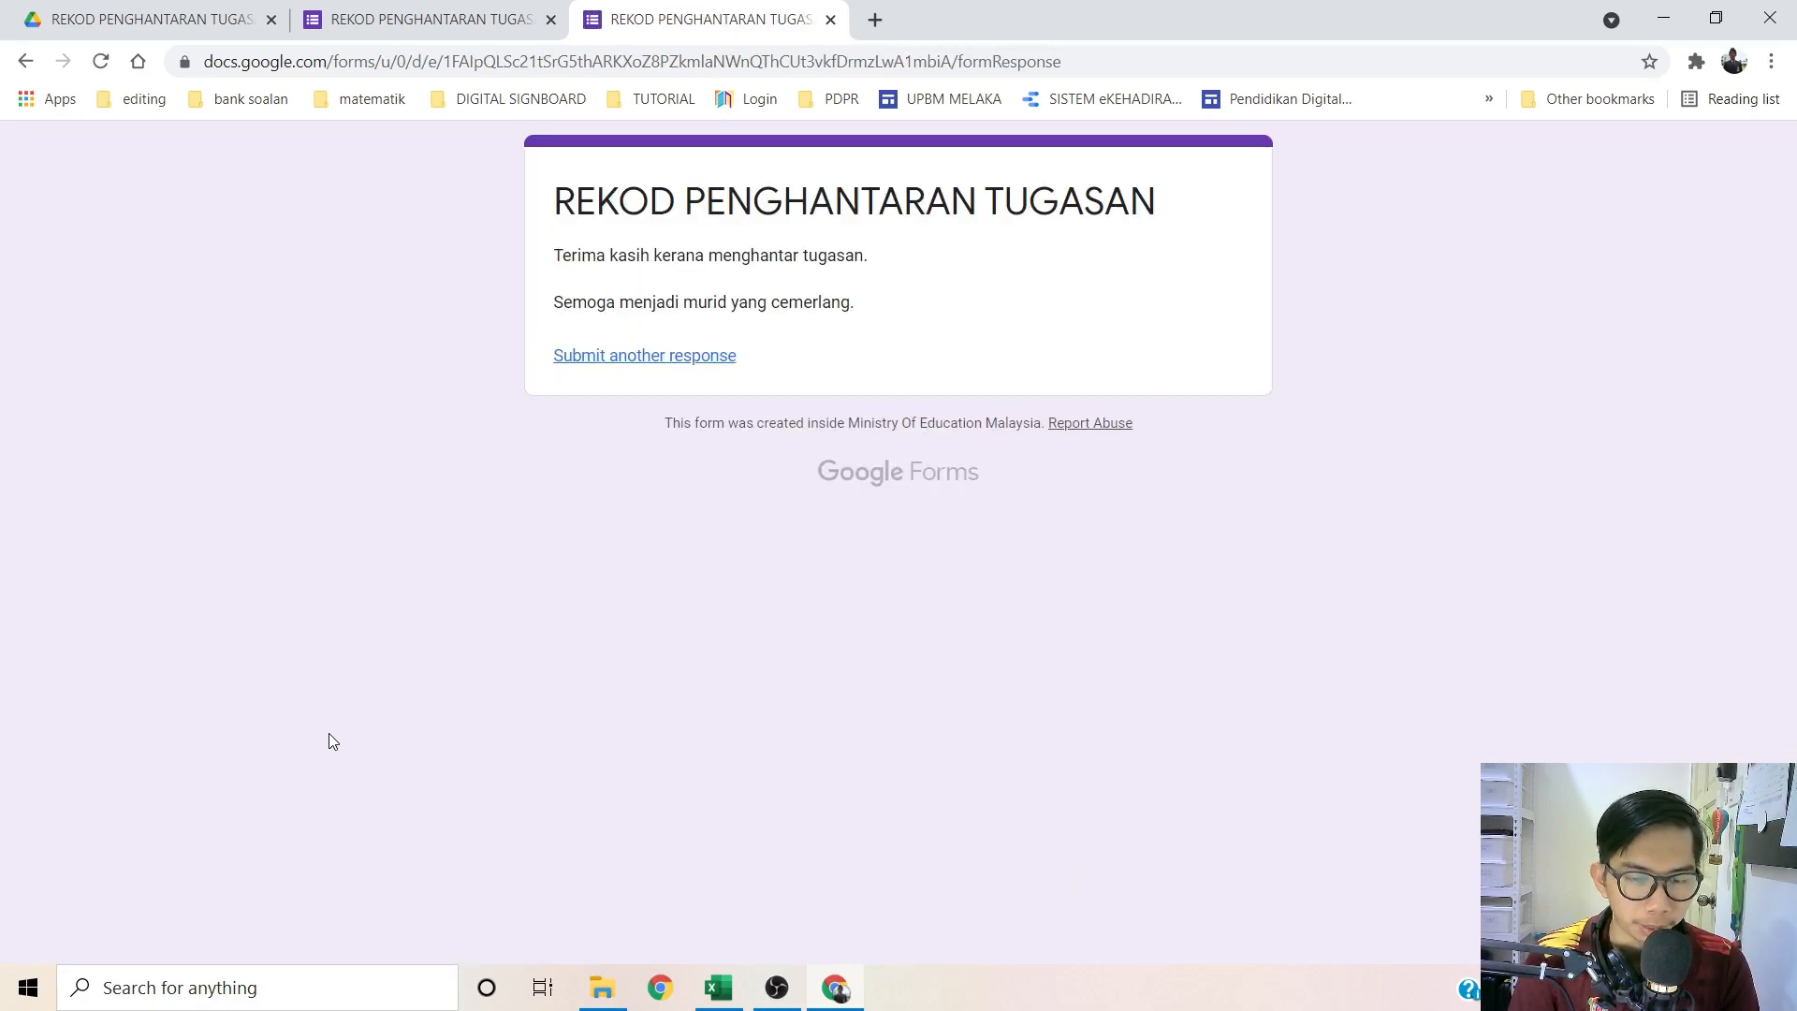
Step: Back in the editor, rename the KATA HUBUNG topic option to KATA PERINTAH
{"action": "left_click", "coordinate": [831, 20]}
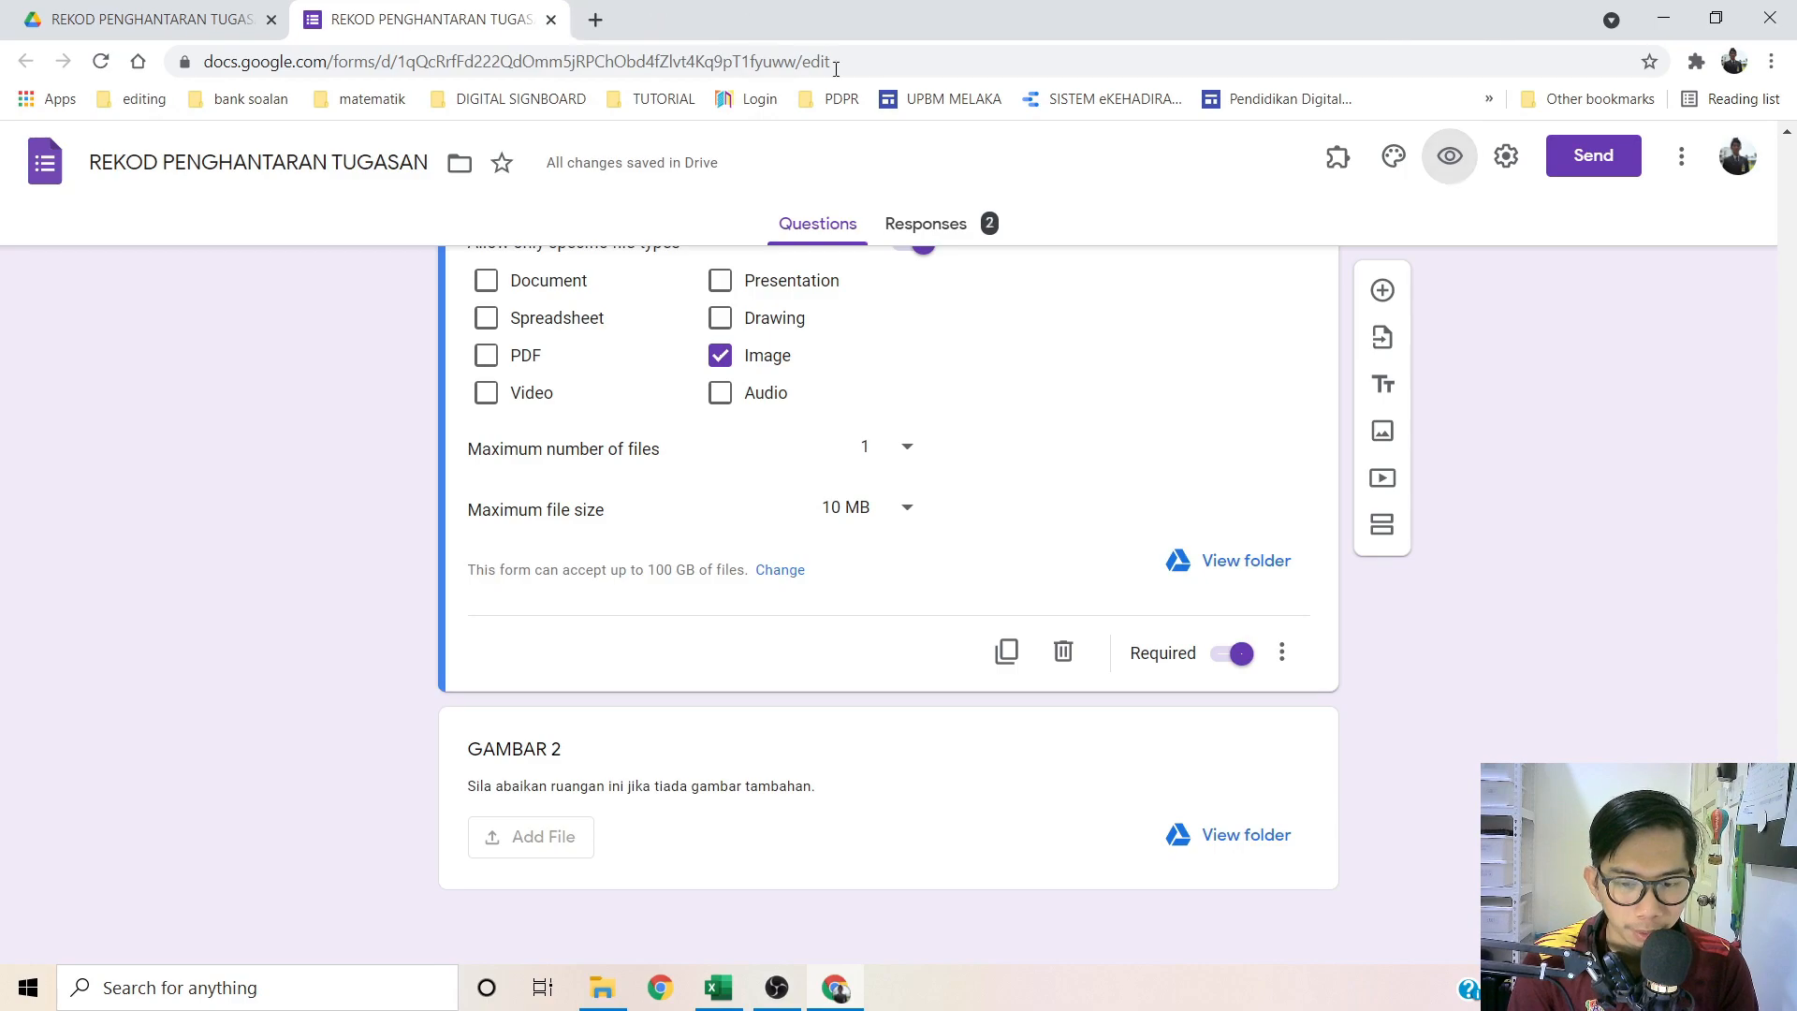
{"action": "scroll", "coordinate": [292, 620], "scroll_direction": "up", "scroll_amount": 5}
{"action": "scroll", "coordinate": [277, 628], "scroll_direction": "up", "scroll_amount": 20}
{"action": "scroll", "coordinate": [279, 627], "scroll_direction": "down", "scroll_amount": 9}
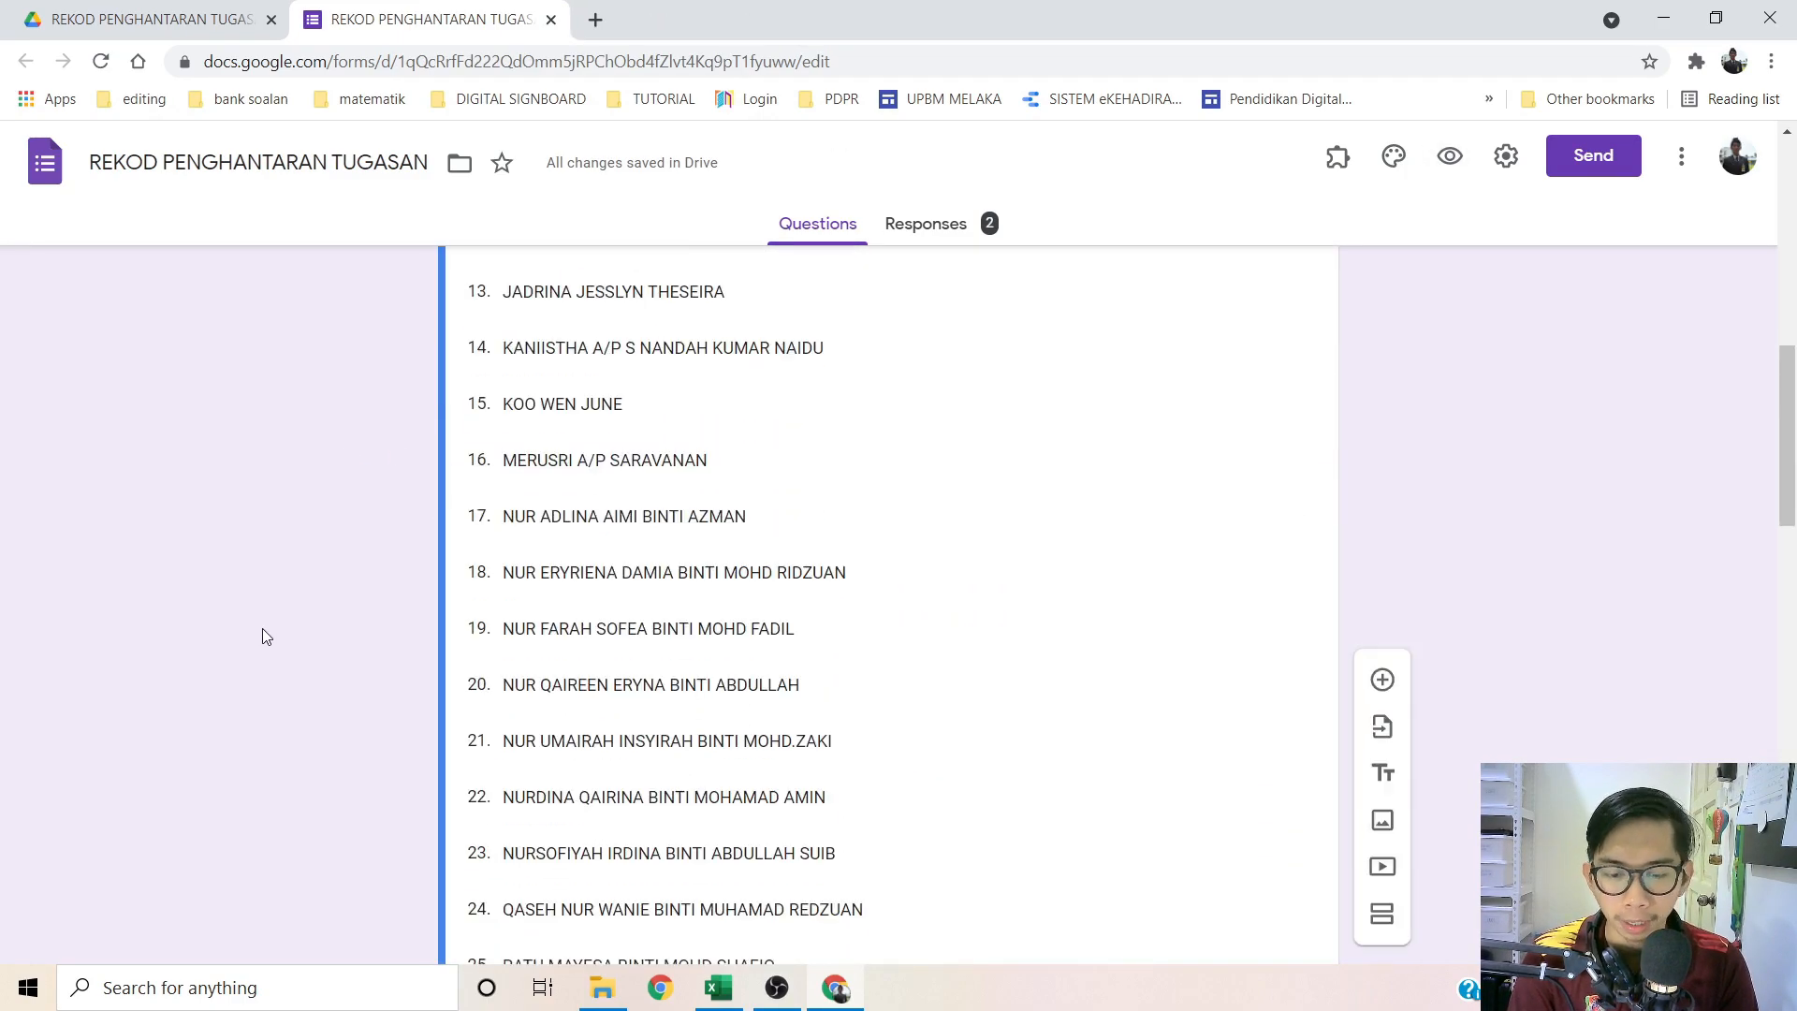
{"action": "scroll", "coordinate": [276, 641], "scroll_direction": "down", "scroll_amount": 10}
{"action": "left_click", "coordinate": [620, 421]}
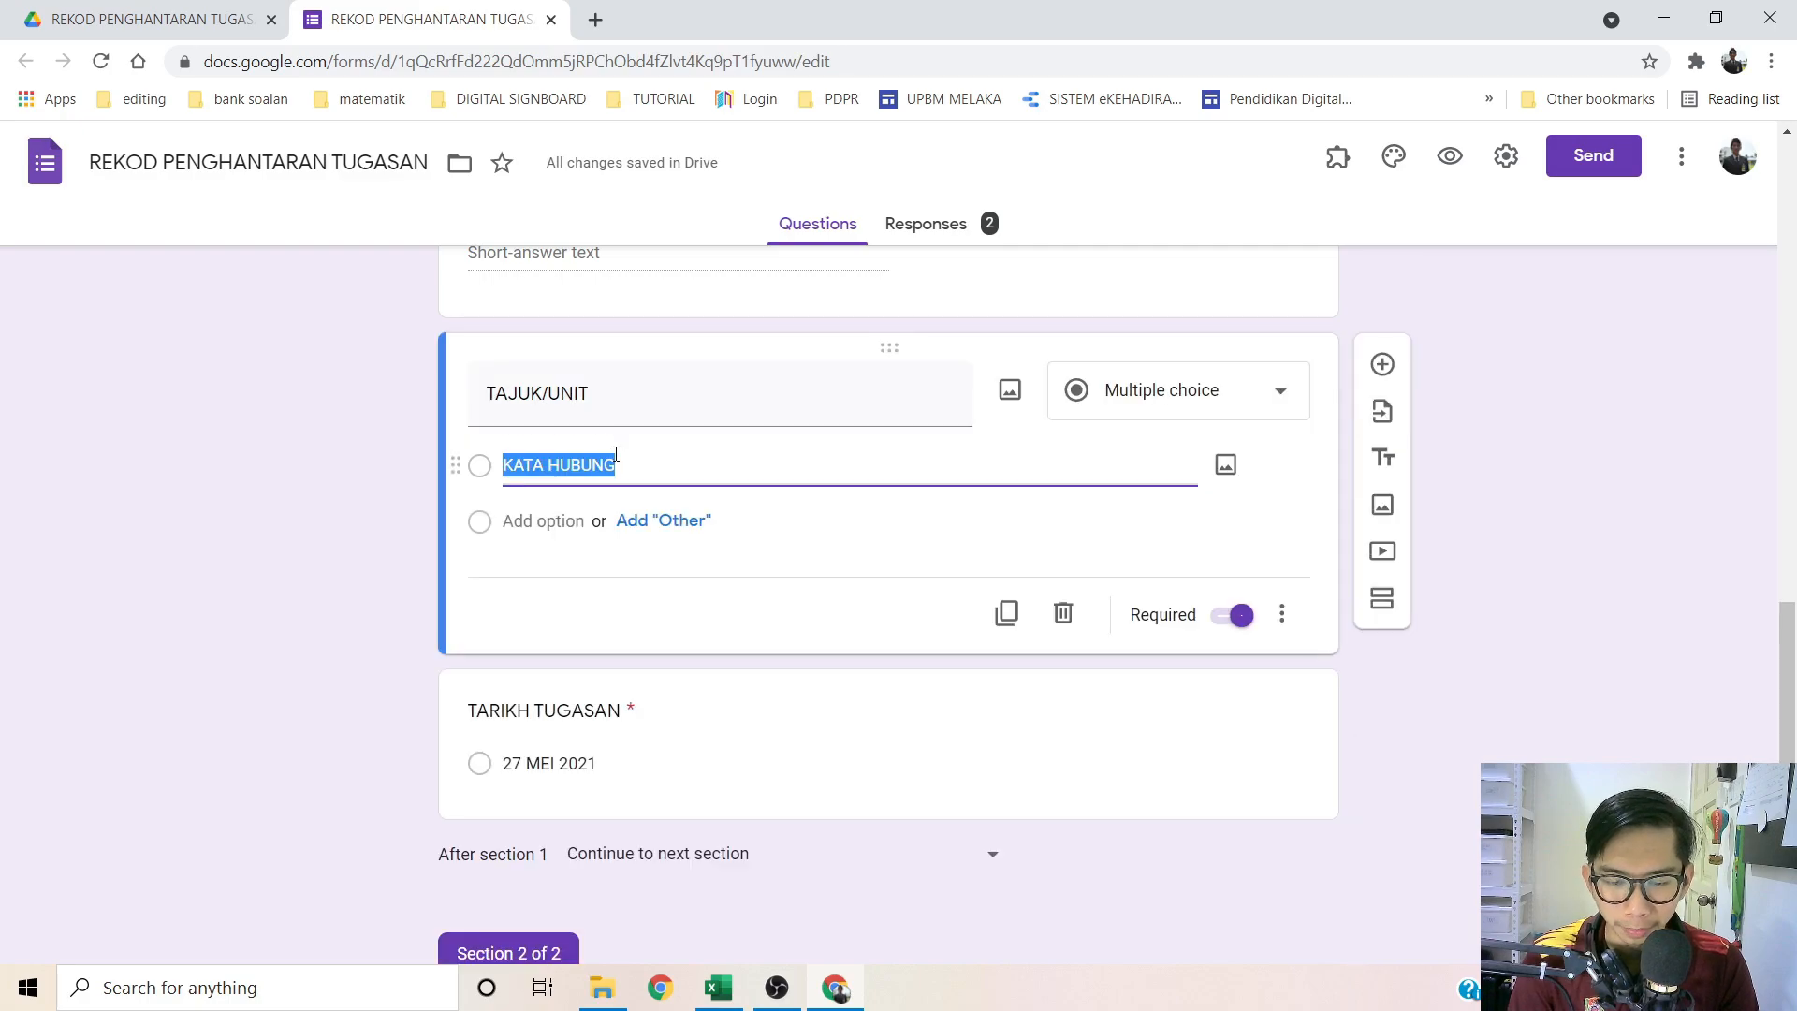
{"action": "double_click", "coordinate": [631, 460]}
{"action": "left_click_drag", "start_coordinate": [630, 461], "coordinate": [523, 470]}
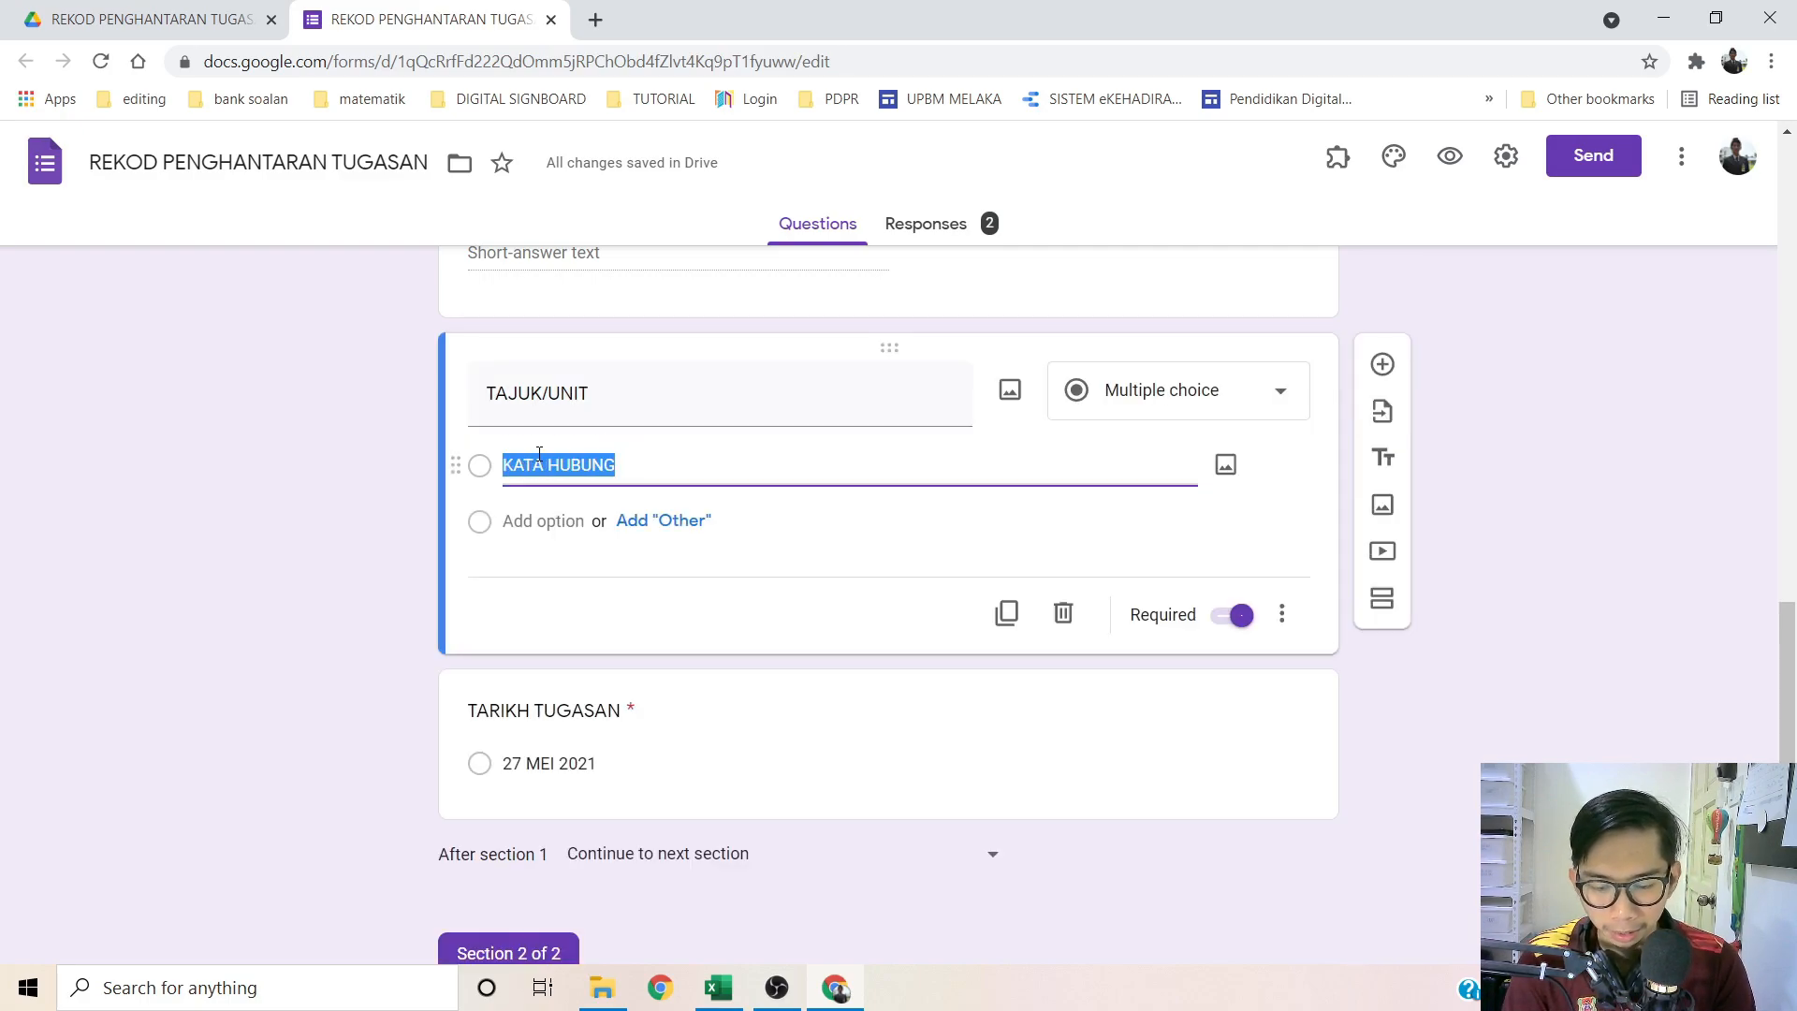
{"action": "type", "text": "kata"}
{"action": "key", "text": "BackSpace"}
{"action": "key", "text": "BackSpace"}
{"action": "type", "text": "KATA PERINTA"}
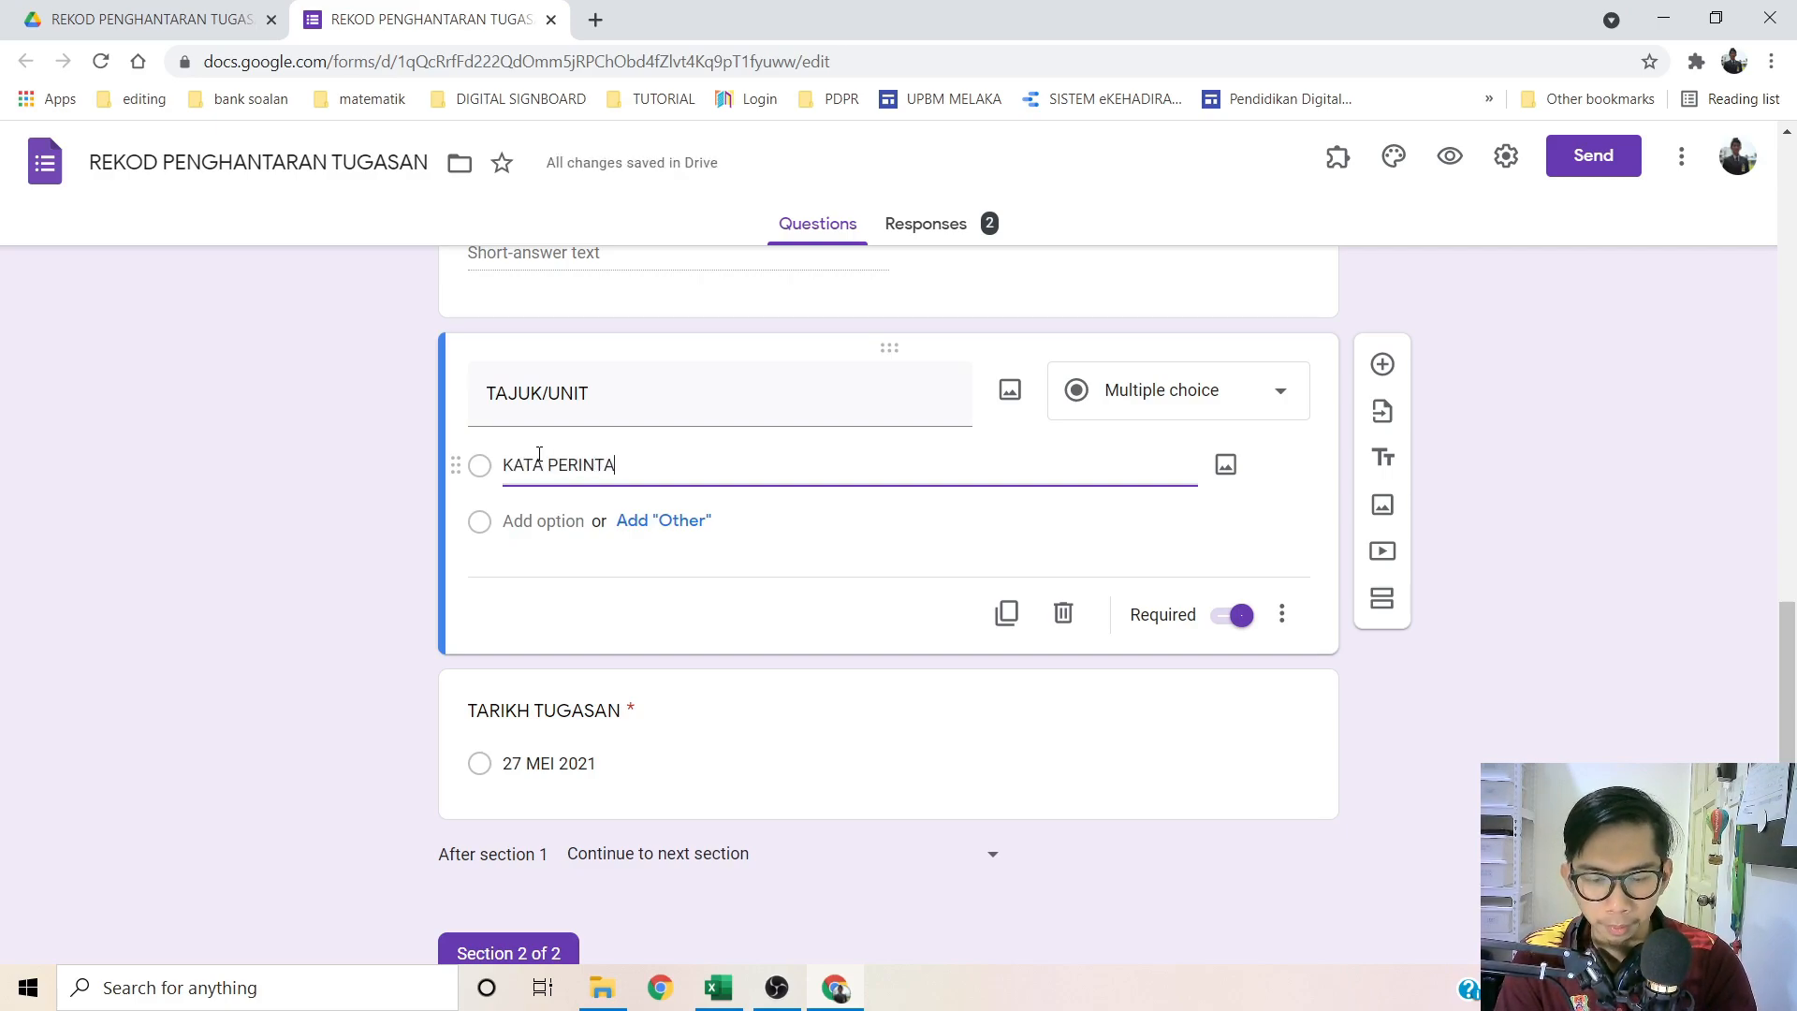
{"action": "type", "text": "H"}
{"action": "left_click", "coordinate": [294, 652]}
Step: Change the TARIKH TUGASAN date option to 26 MEI 2021
{"action": "left_click", "coordinate": [546, 772]}
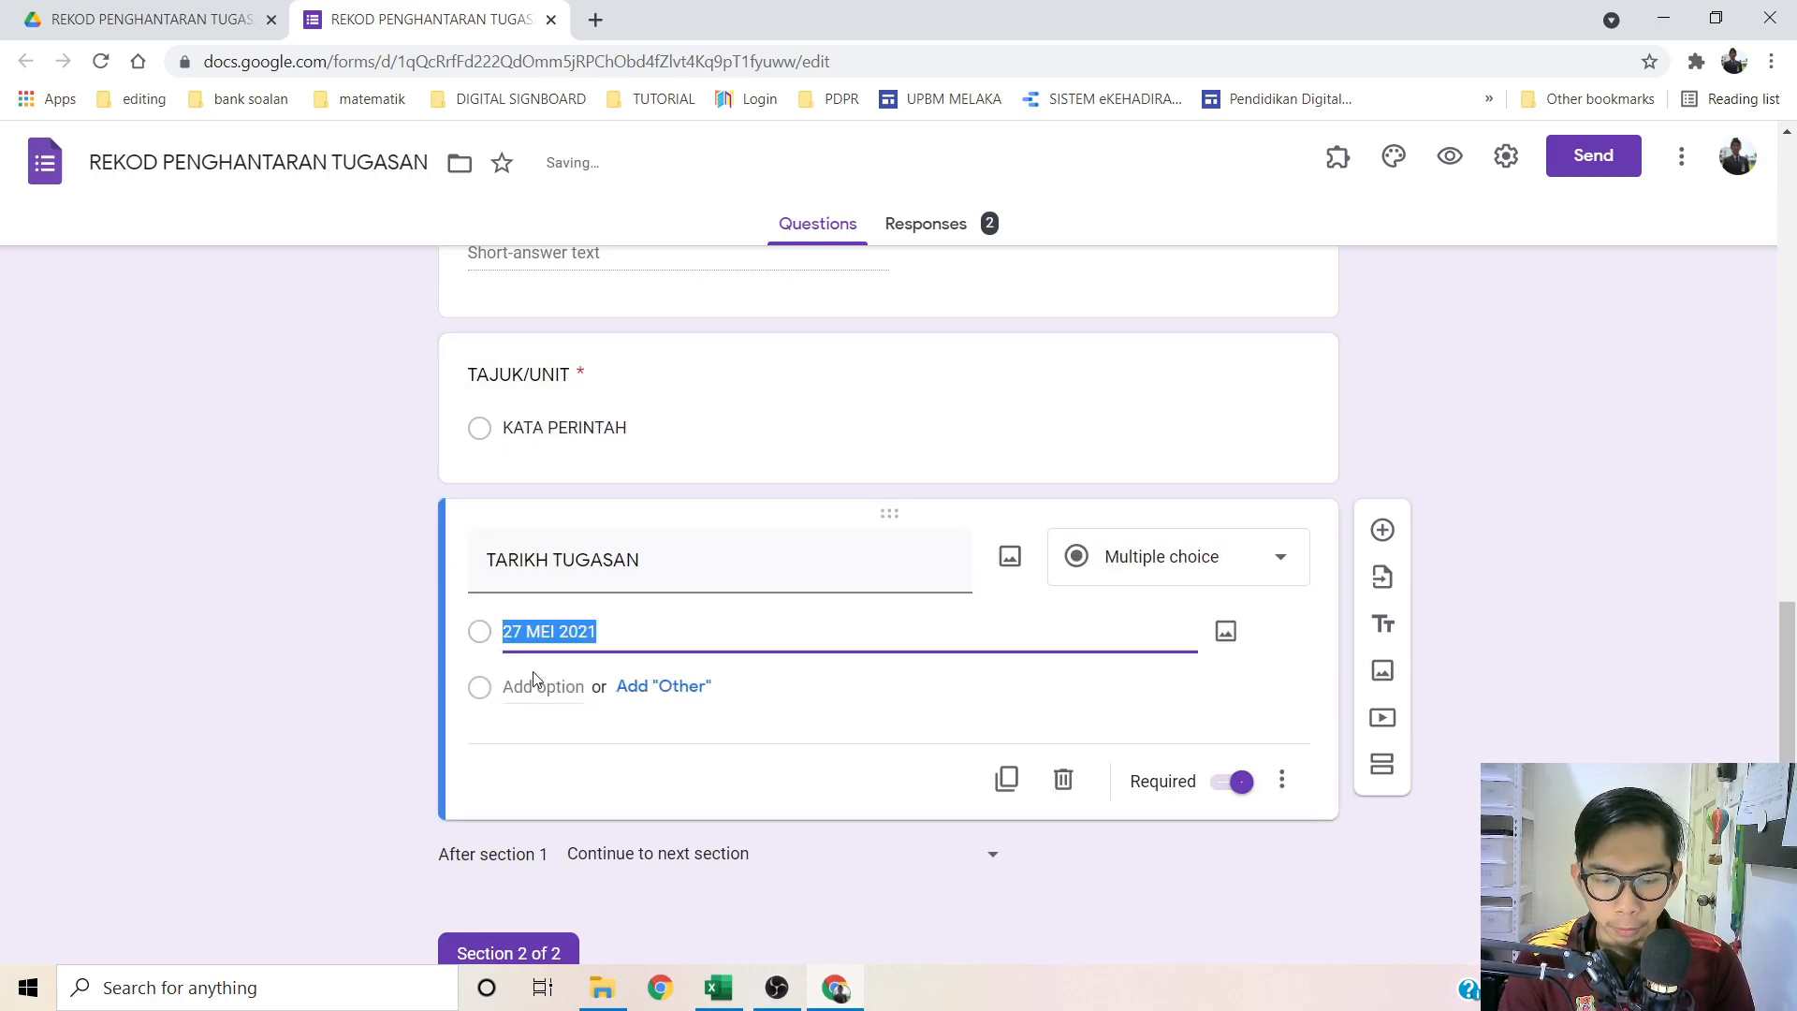
{"action": "left_click", "coordinate": [524, 631]}
{"action": "key", "text": "BackSpace"}
{"action": "type", "text": "8"}
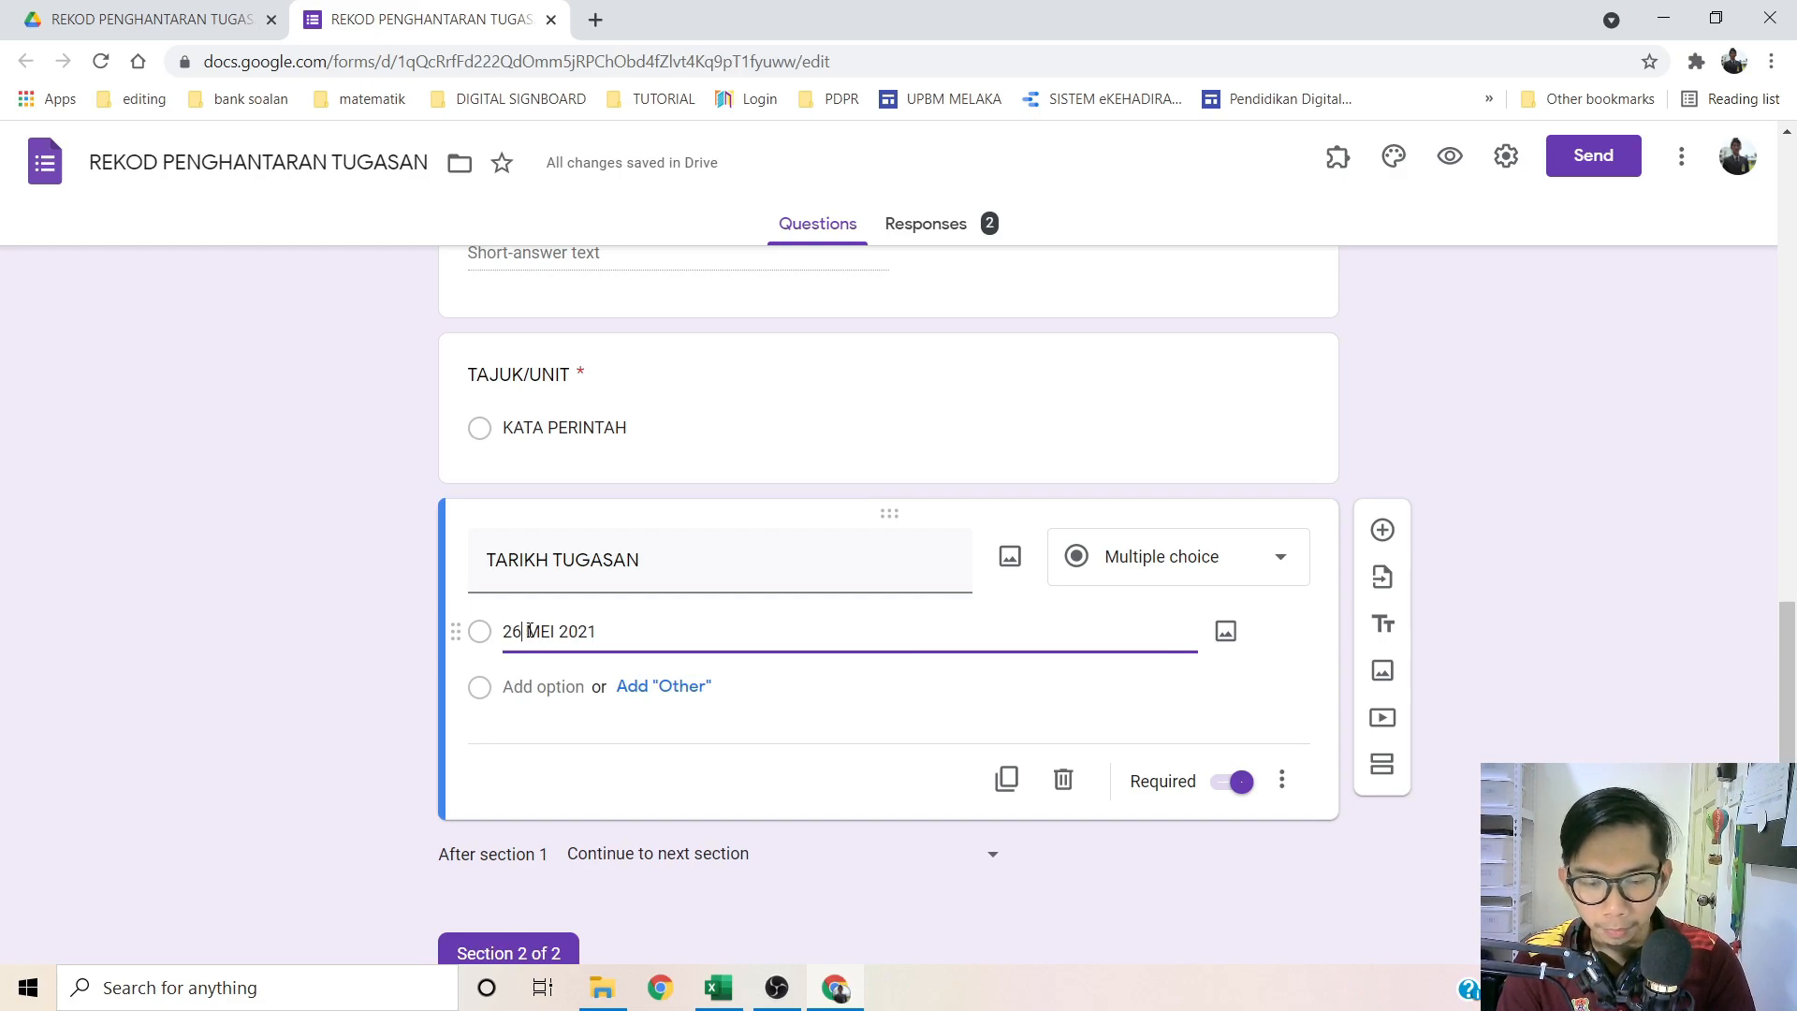
{"action": "left_click", "coordinate": [321, 629]}
{"action": "scroll", "coordinate": [321, 630], "scroll_direction": "down", "scroll_amount": 6}
Step: Make the GAMBAR 1 description end with (KATA PERINTAH) and preview the form
{"action": "left_click", "coordinate": [617, 634]}
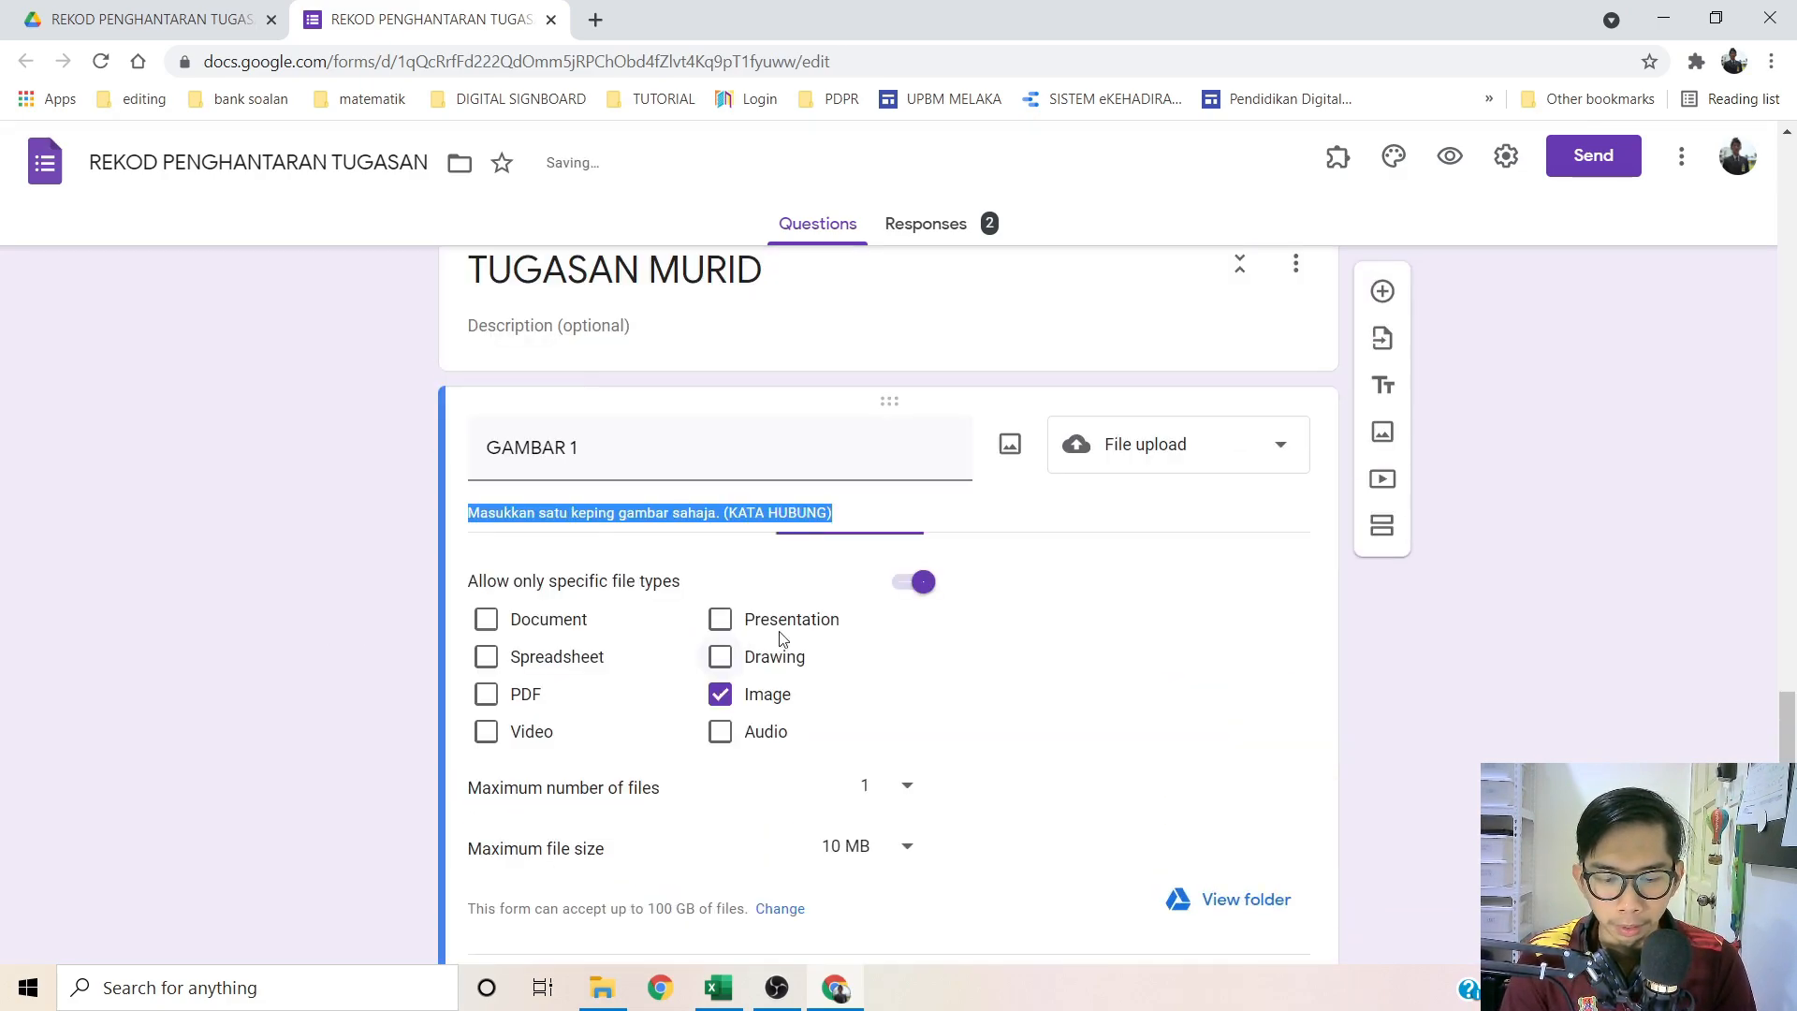
{"action": "left_click", "coordinate": [834, 513]}
{"action": "left_click_drag", "start_coordinate": [828, 514], "coordinate": [769, 513]}
{"action": "type", "text": "PERINTA"}
{"action": "left_click", "coordinate": [239, 503]}
{"action": "scroll", "coordinate": [353, 550], "scroll_direction": "down", "scroll_amount": 4}
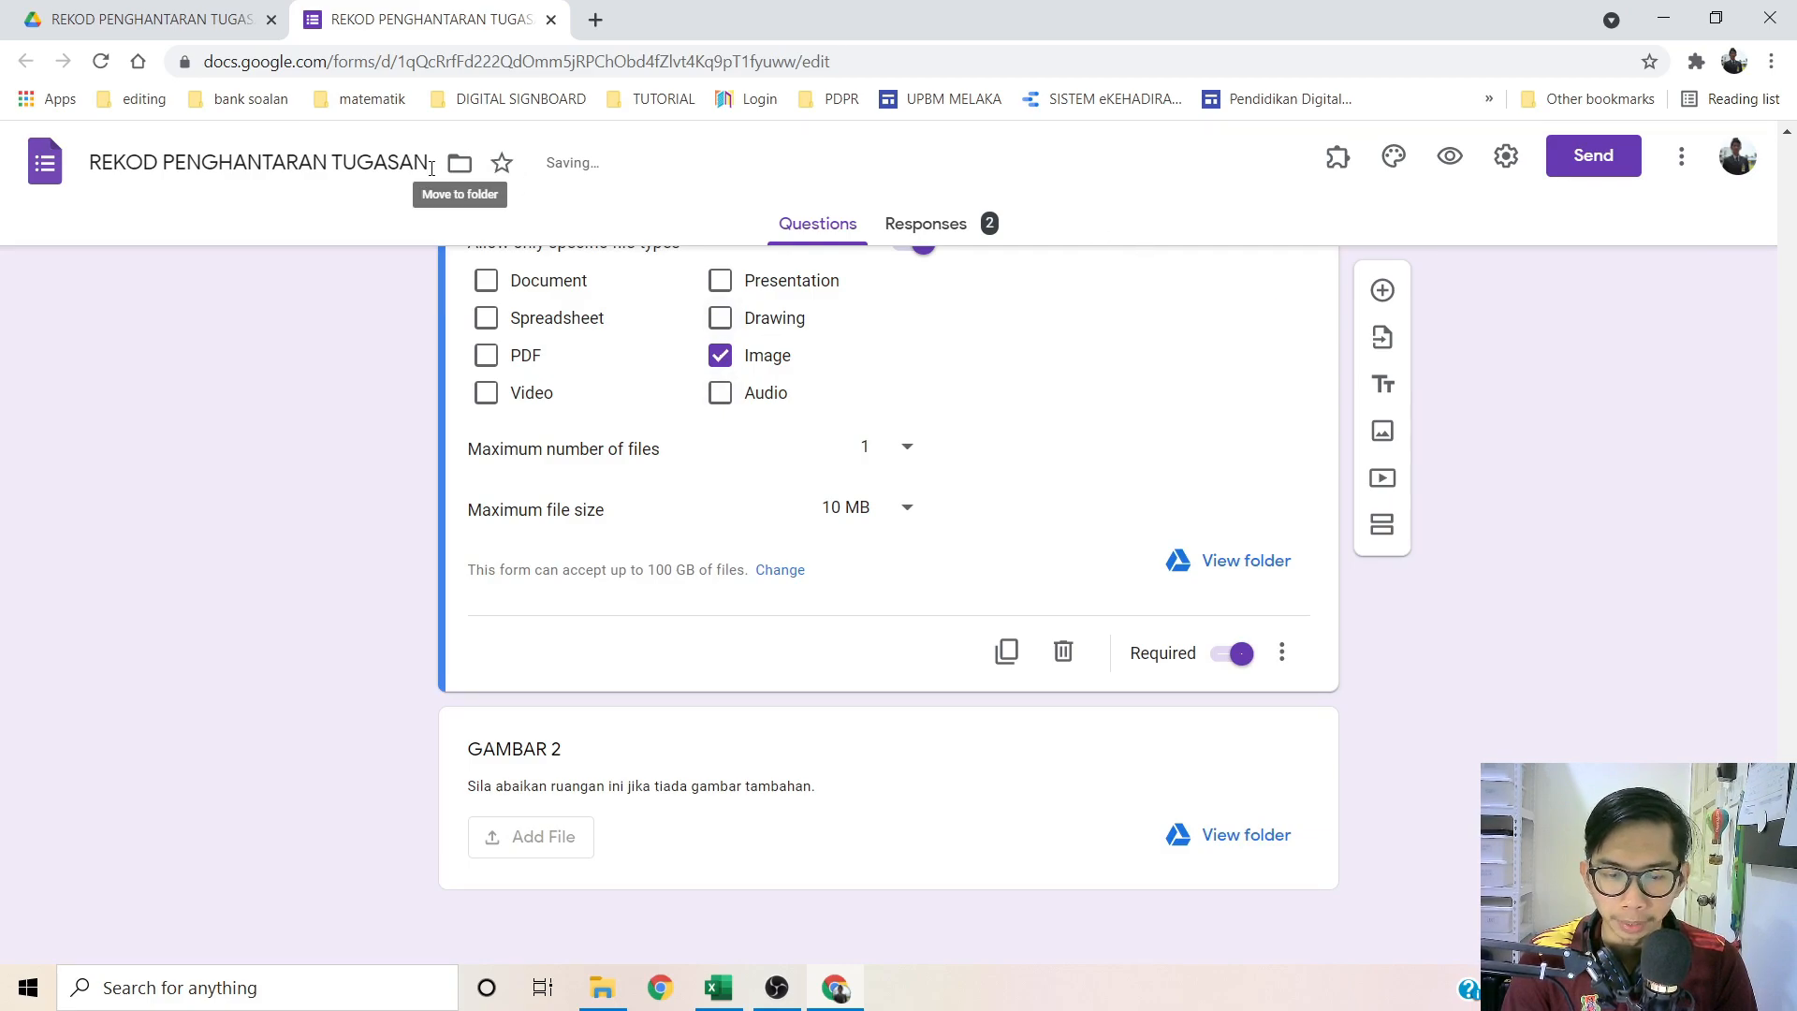
{"action": "left_click", "coordinate": [1449, 155]}
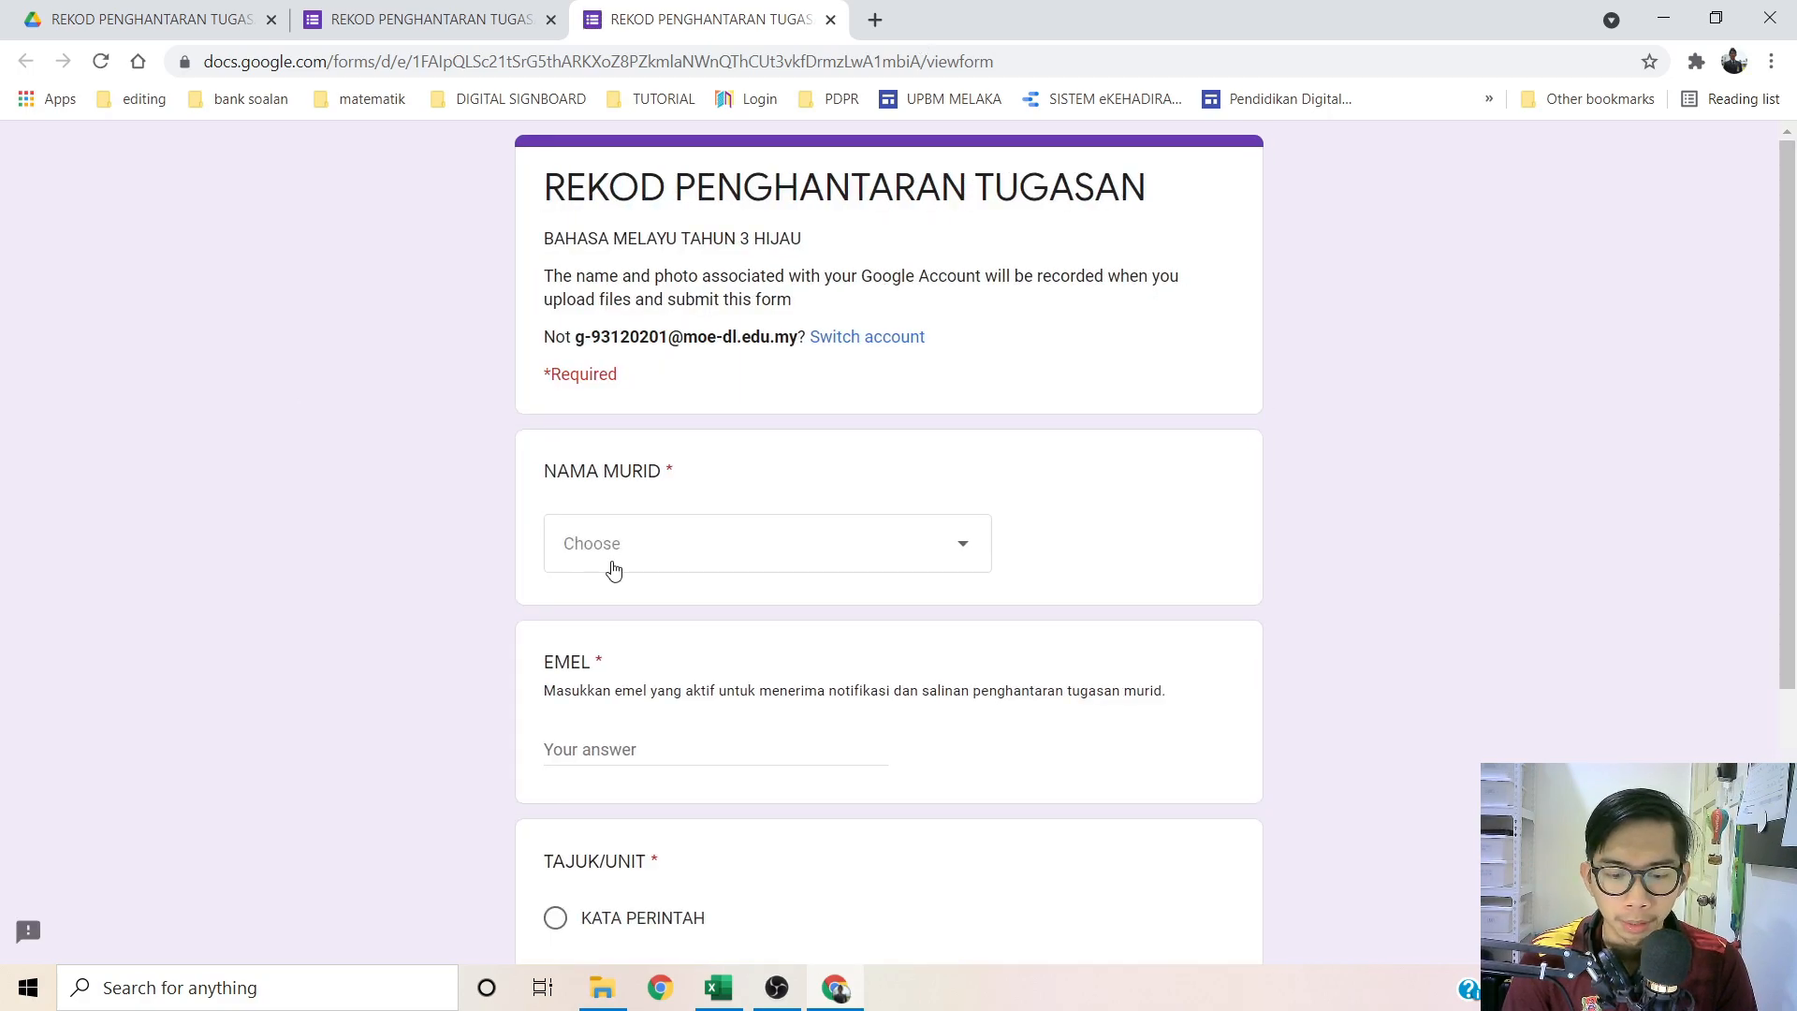
Step: Answer with a student's name, a test e-mail, KATA PERINTAH and 26 MEI 2021
{"action": "left_click", "coordinate": [653, 568]}
{"action": "key", "text": "Return"}
{"action": "scroll", "coordinate": [412, 514], "scroll_direction": "down", "scroll_amount": 4}
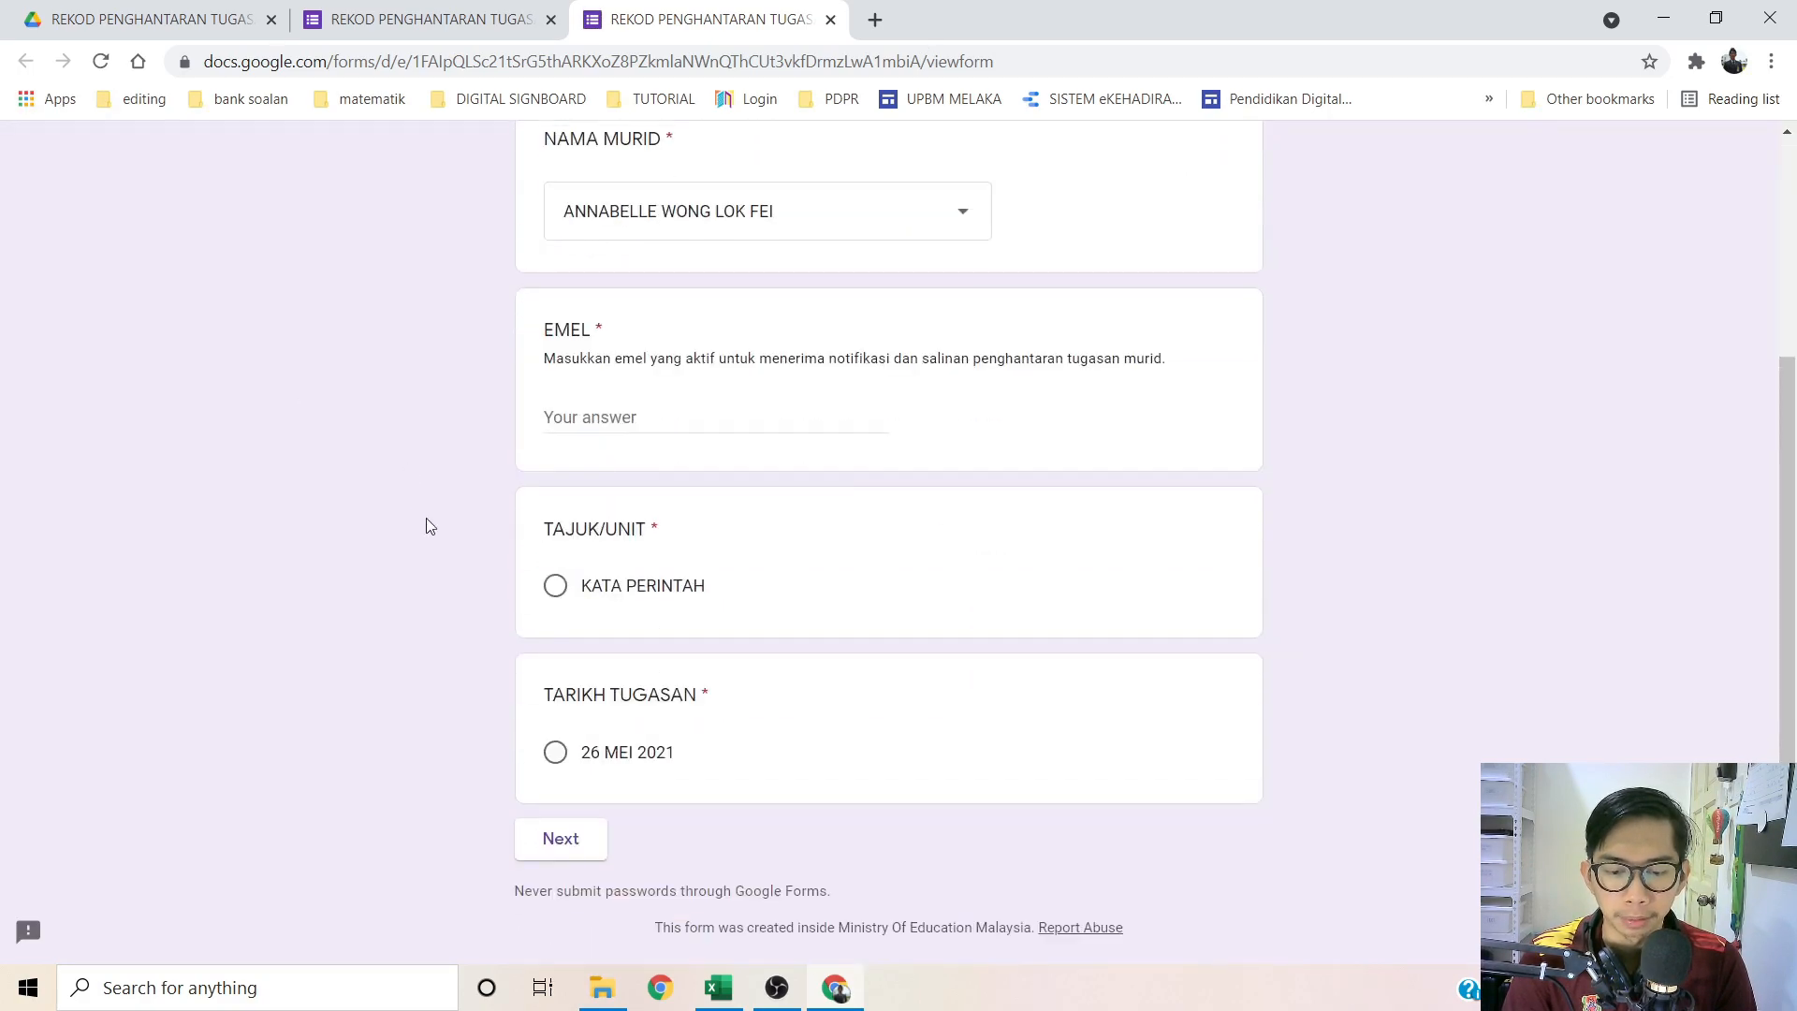
{"action": "left_click", "coordinate": [592, 395]}
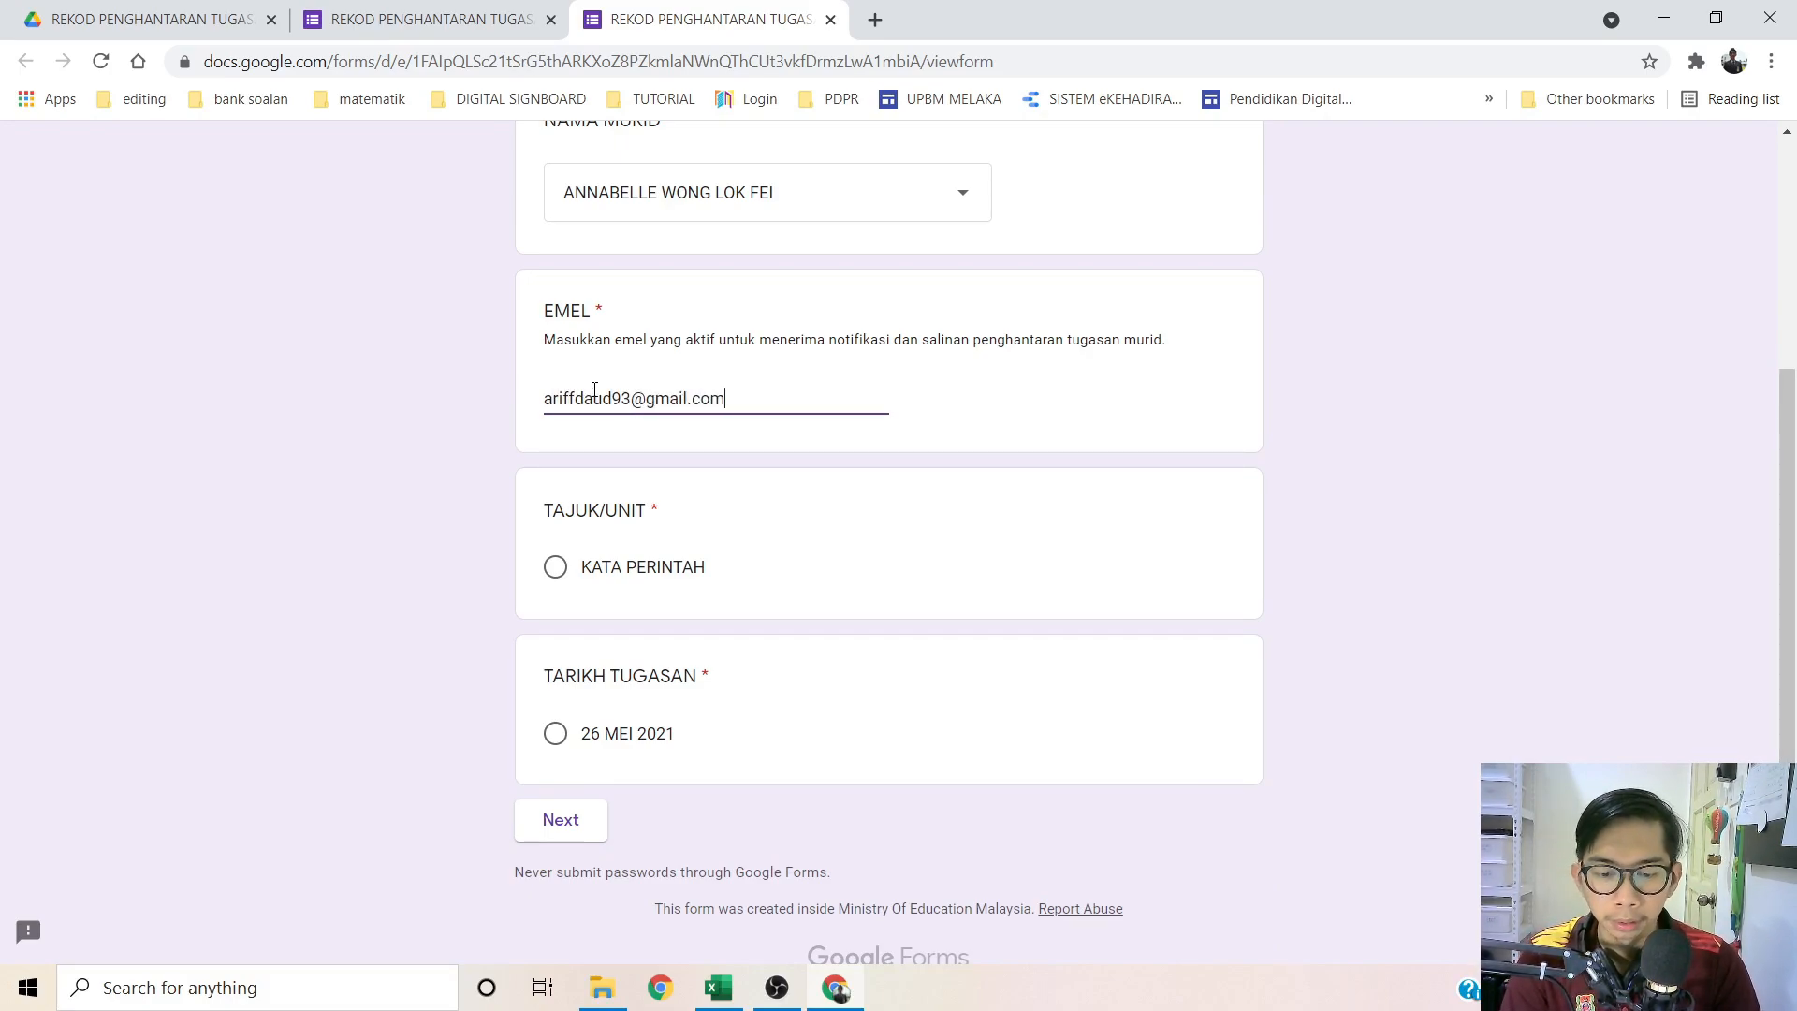
{"action": "left_click", "coordinate": [554, 568]}
{"action": "left_click", "coordinate": [555, 736]}
{"action": "left_click", "coordinate": [561, 820]}
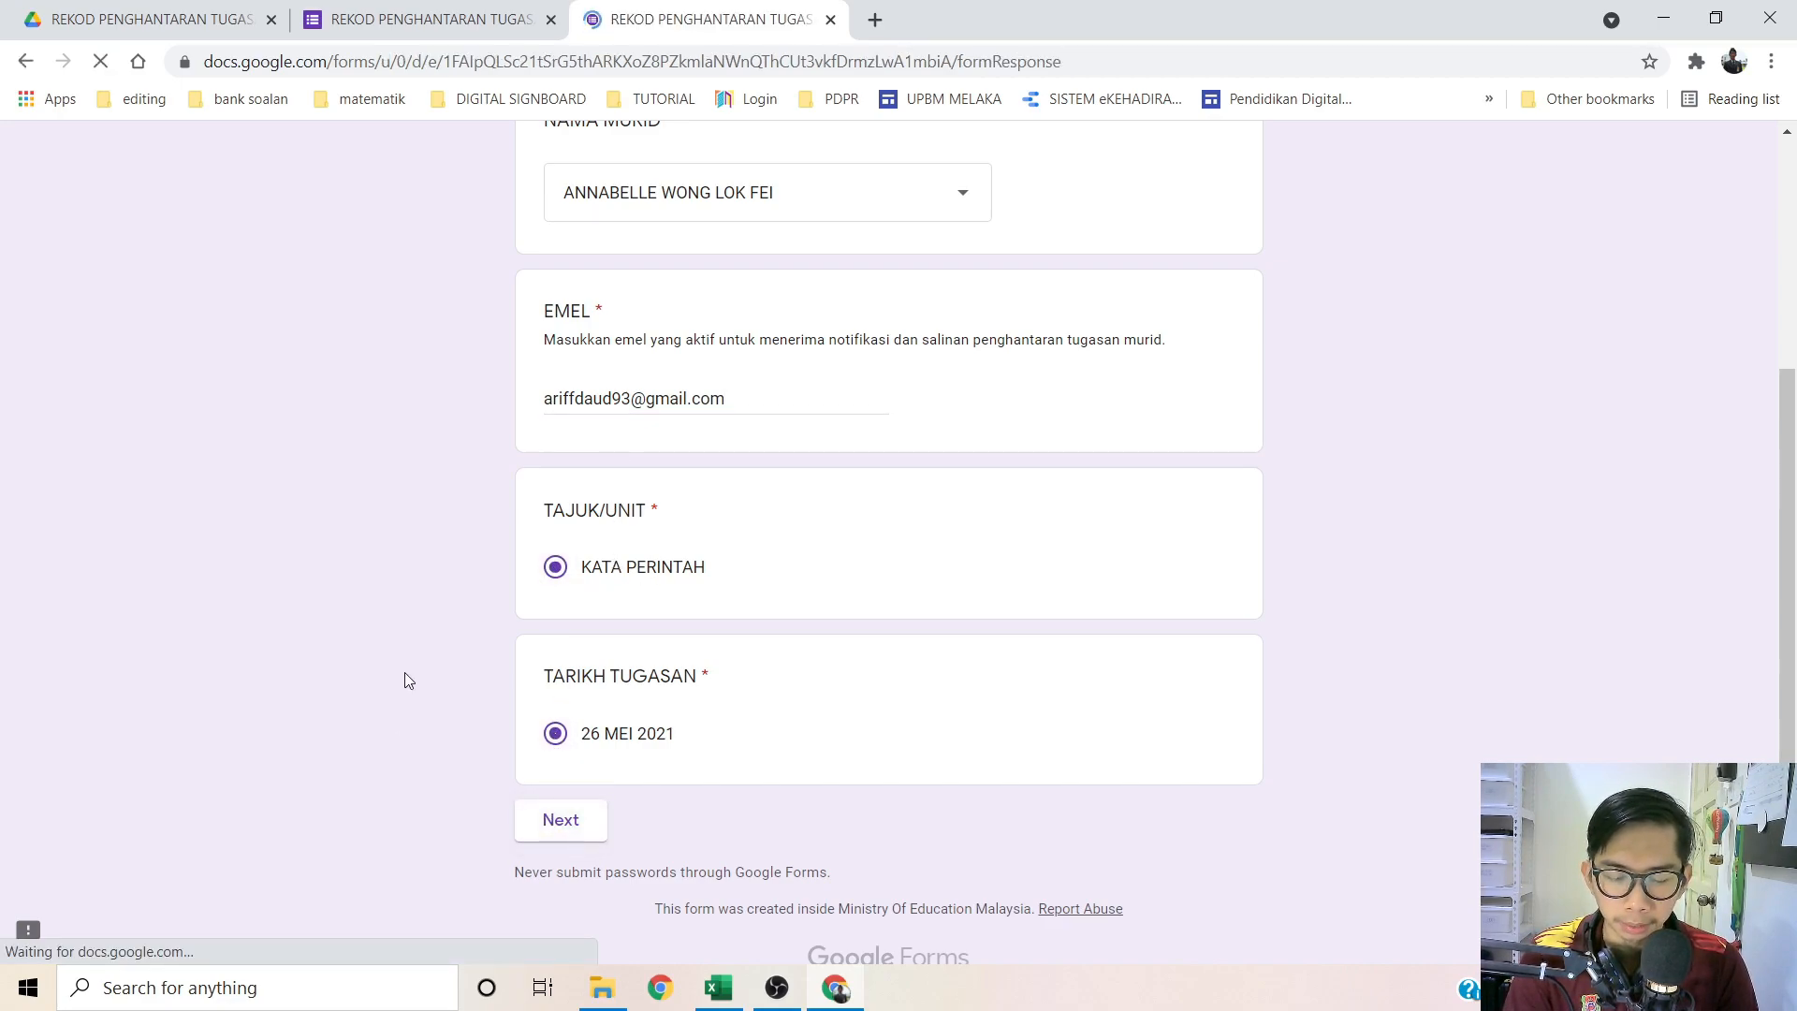
Step: Attach the cartoon girl PNG to GAMBAR 1 and submit the response
{"action": "left_click", "coordinate": [580, 573]}
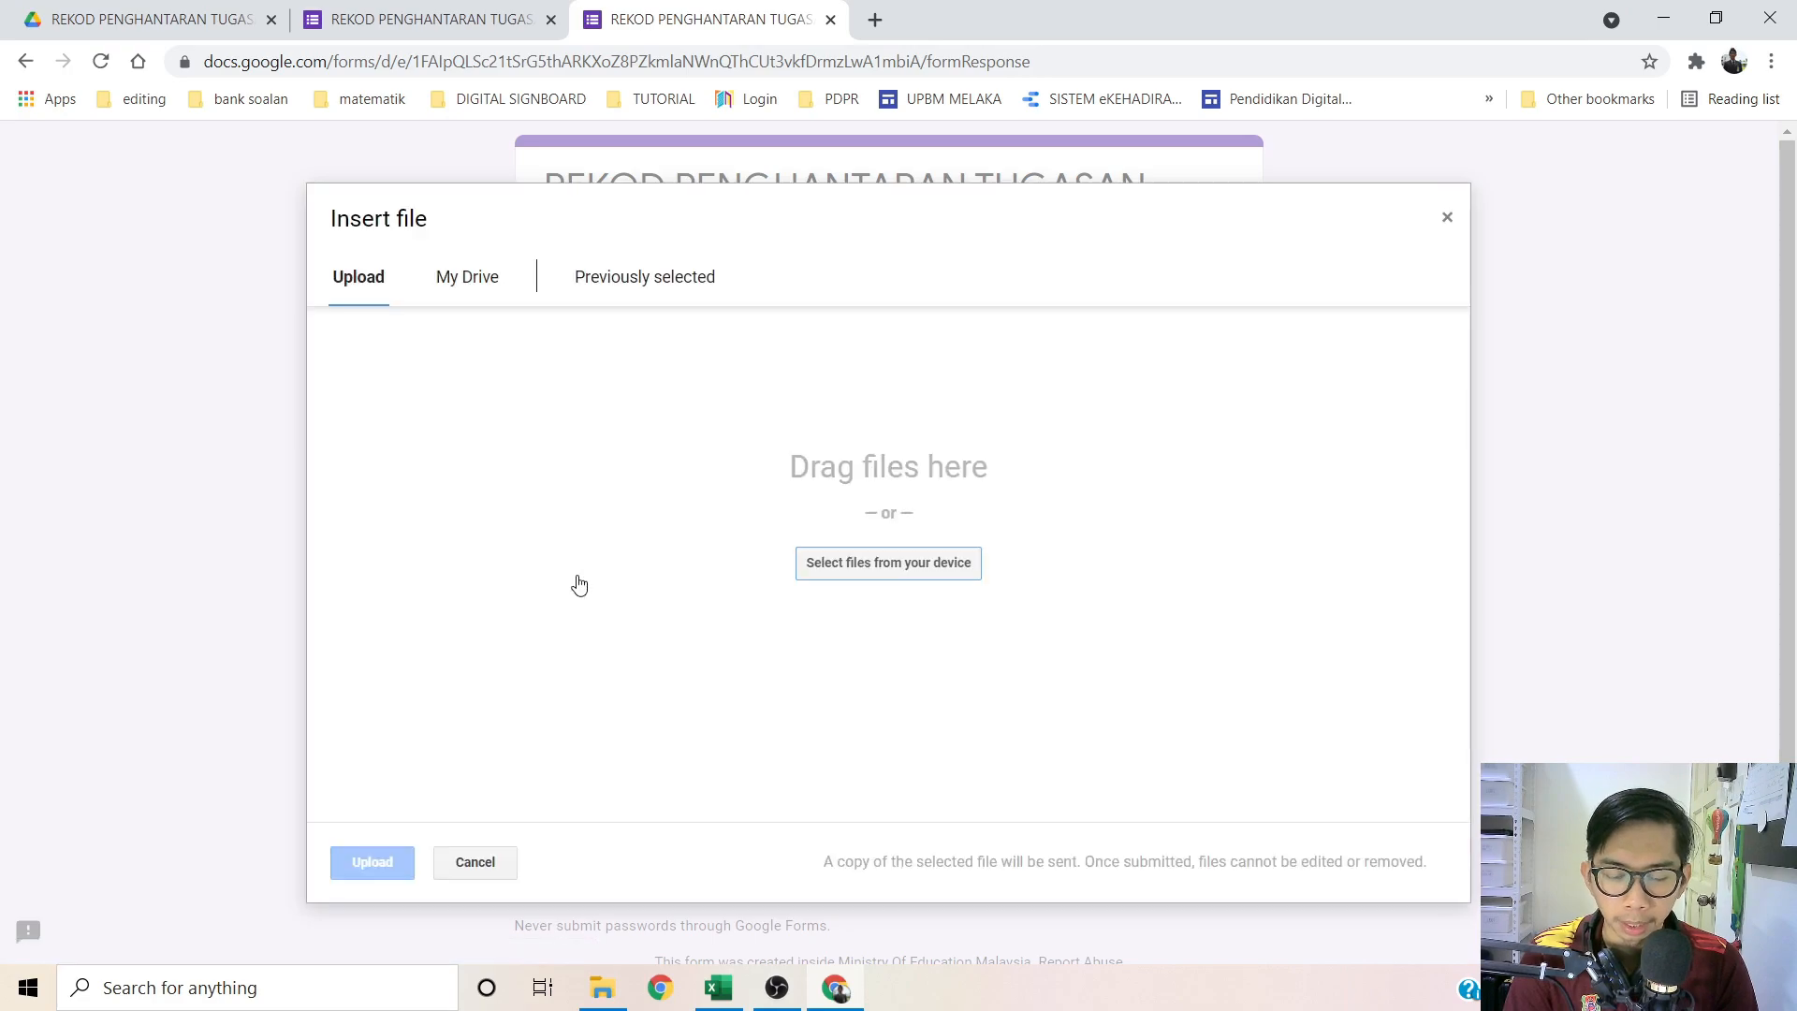
{"action": "left_click", "coordinate": [884, 562]}
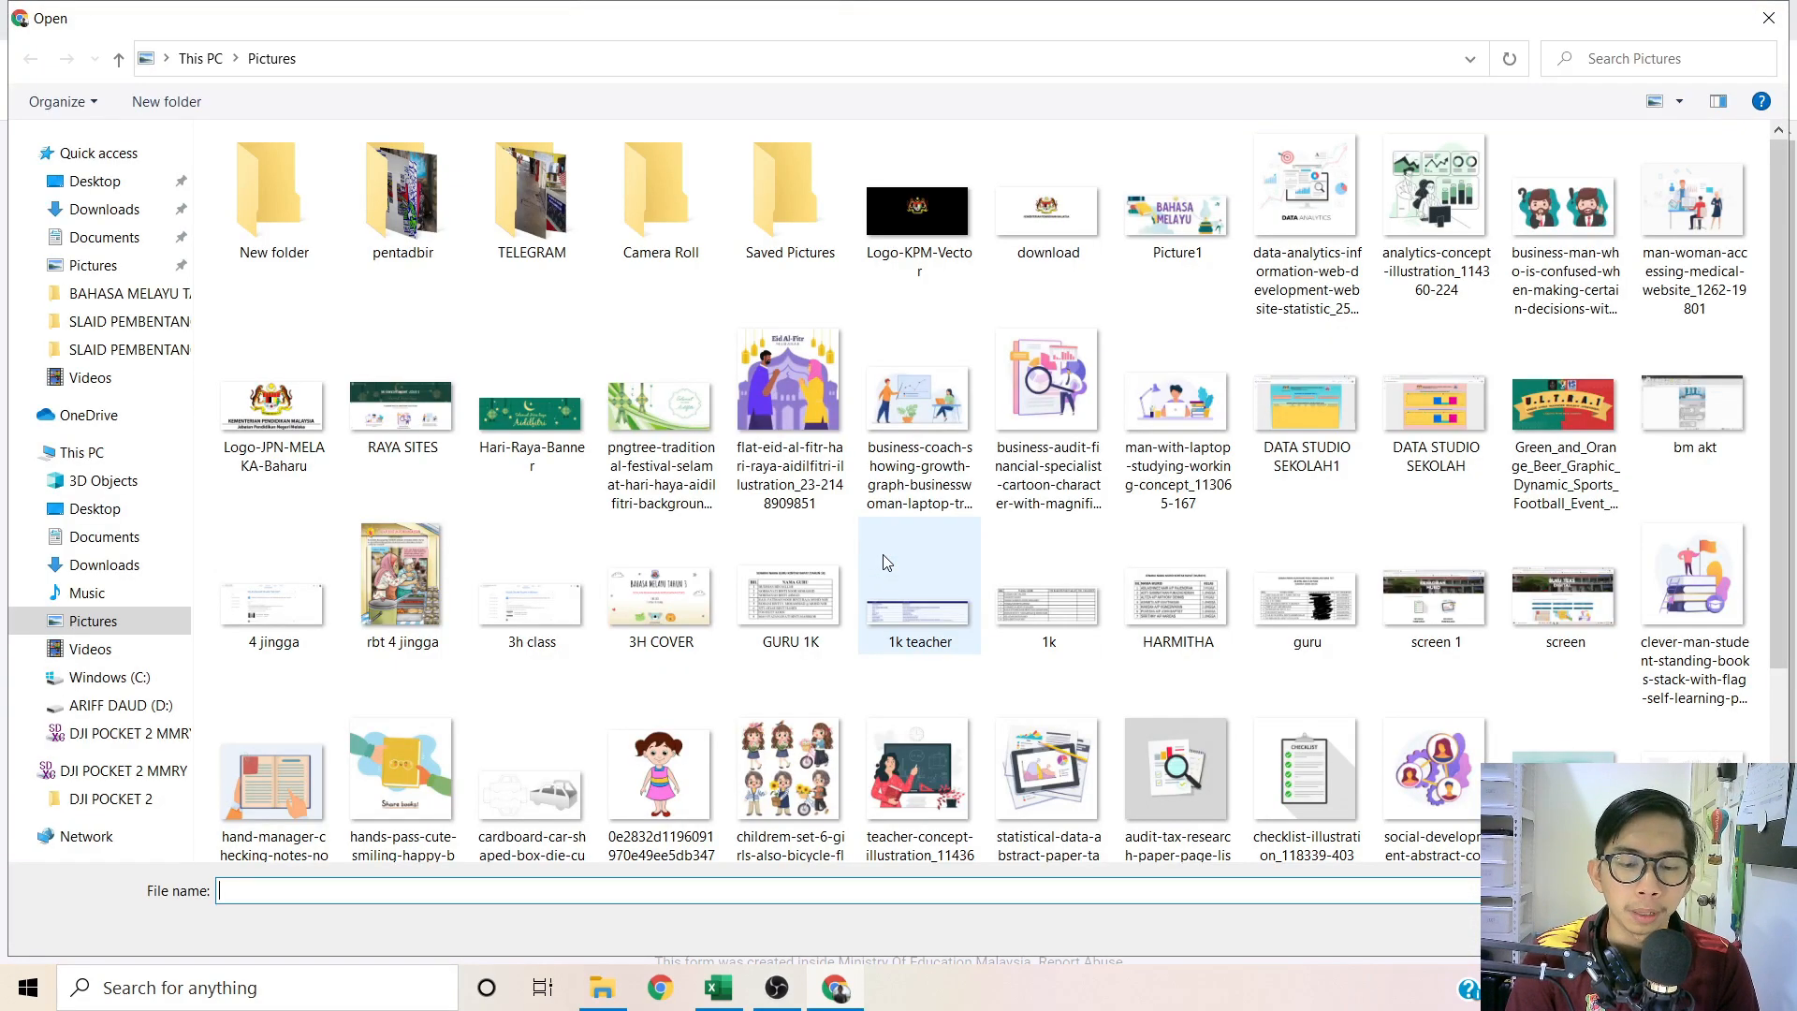
{"action": "left_click", "coordinate": [625, 828]}
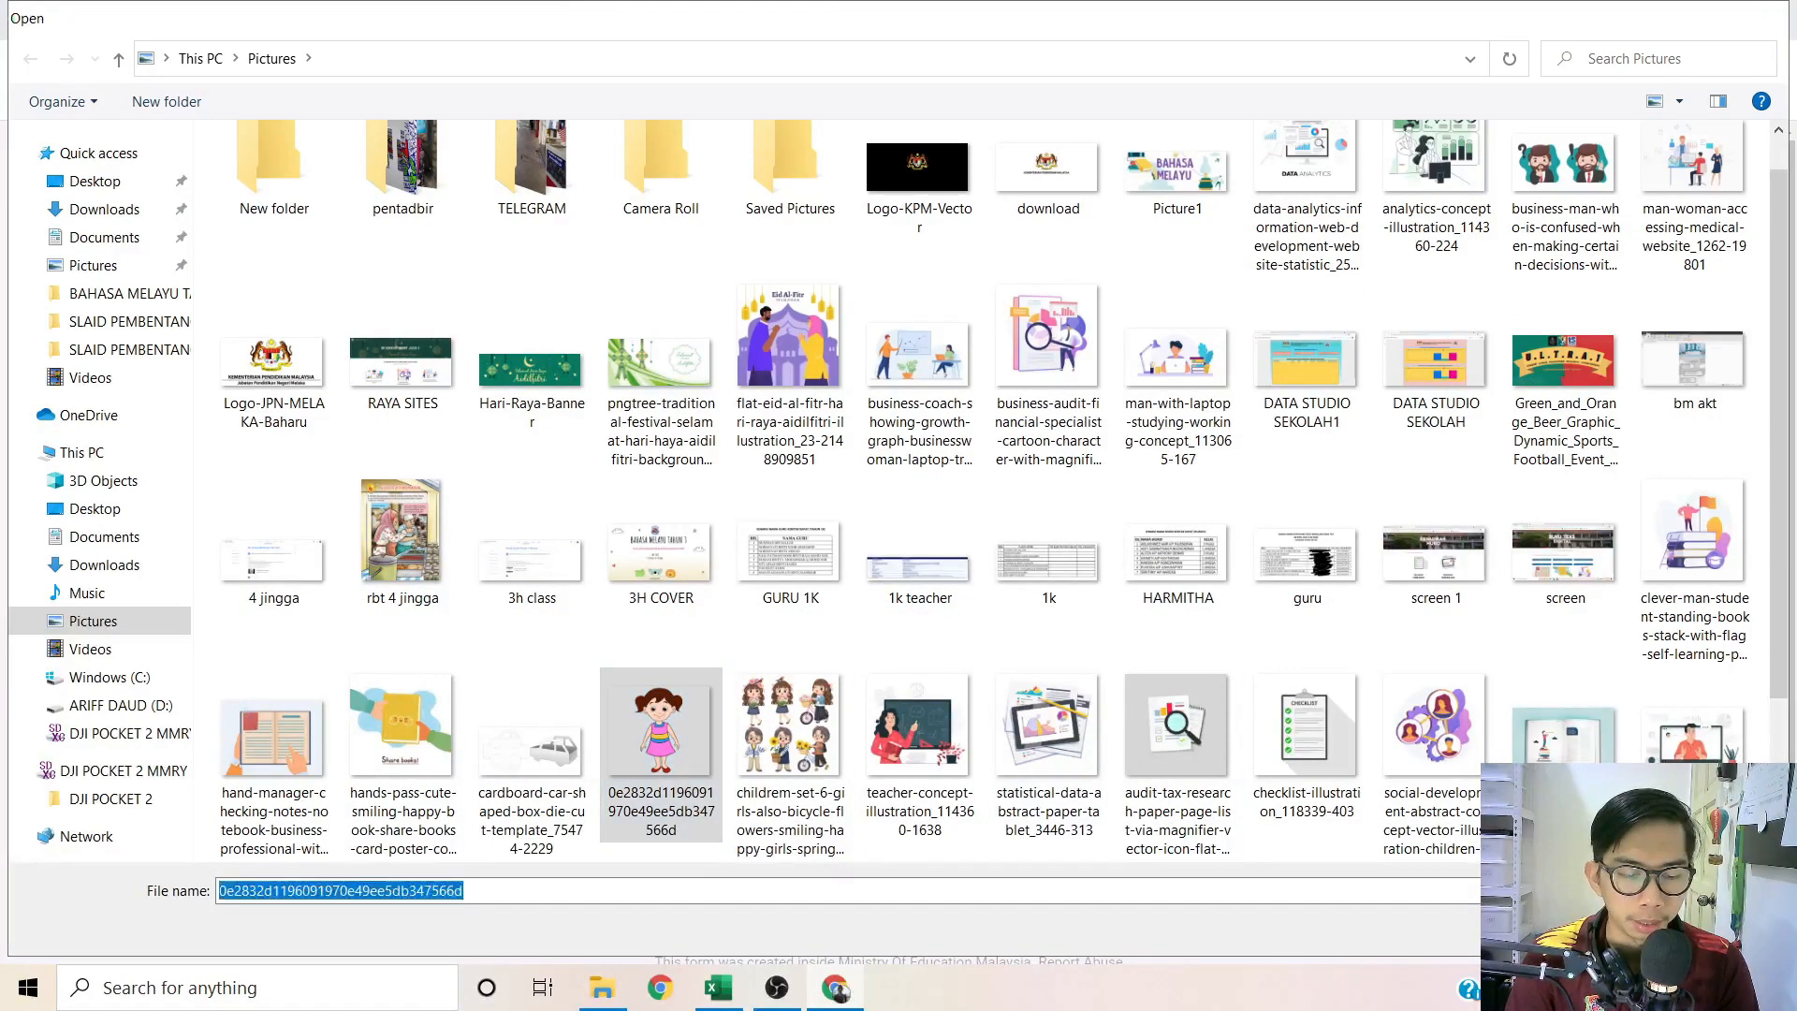
{"action": "key", "text": "Return"}
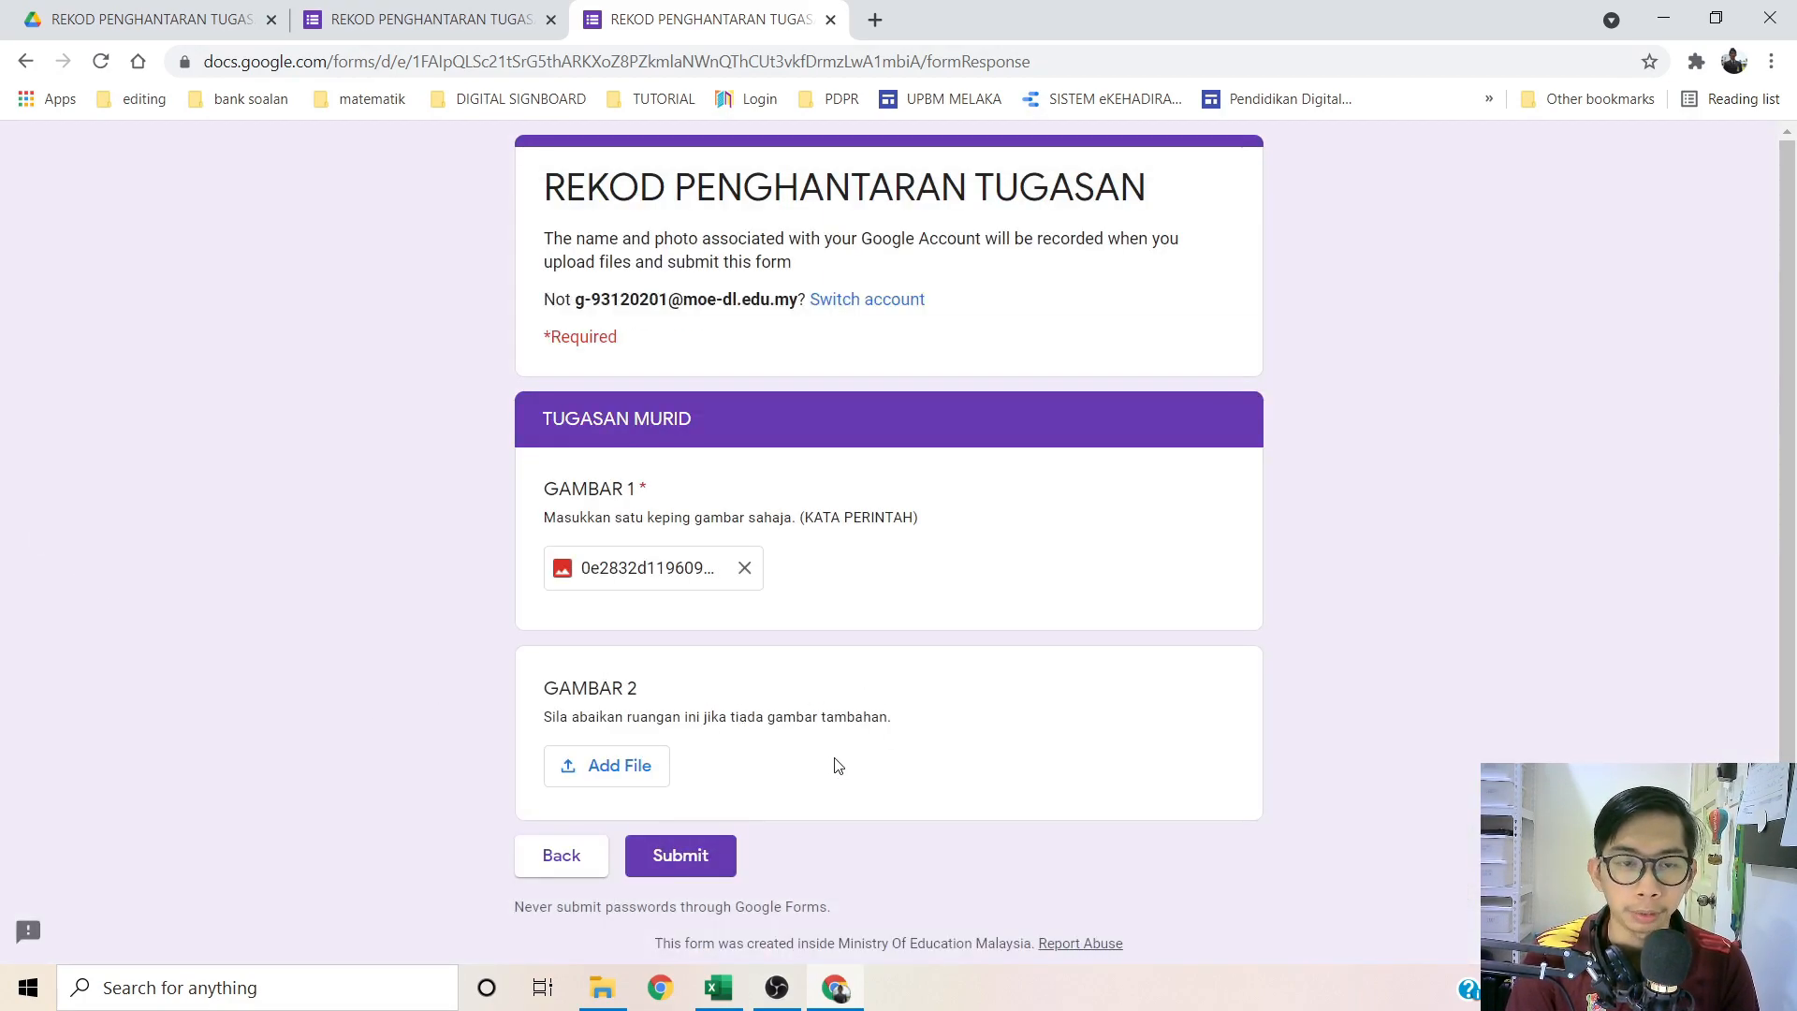
{"action": "left_click", "coordinate": [680, 854]}
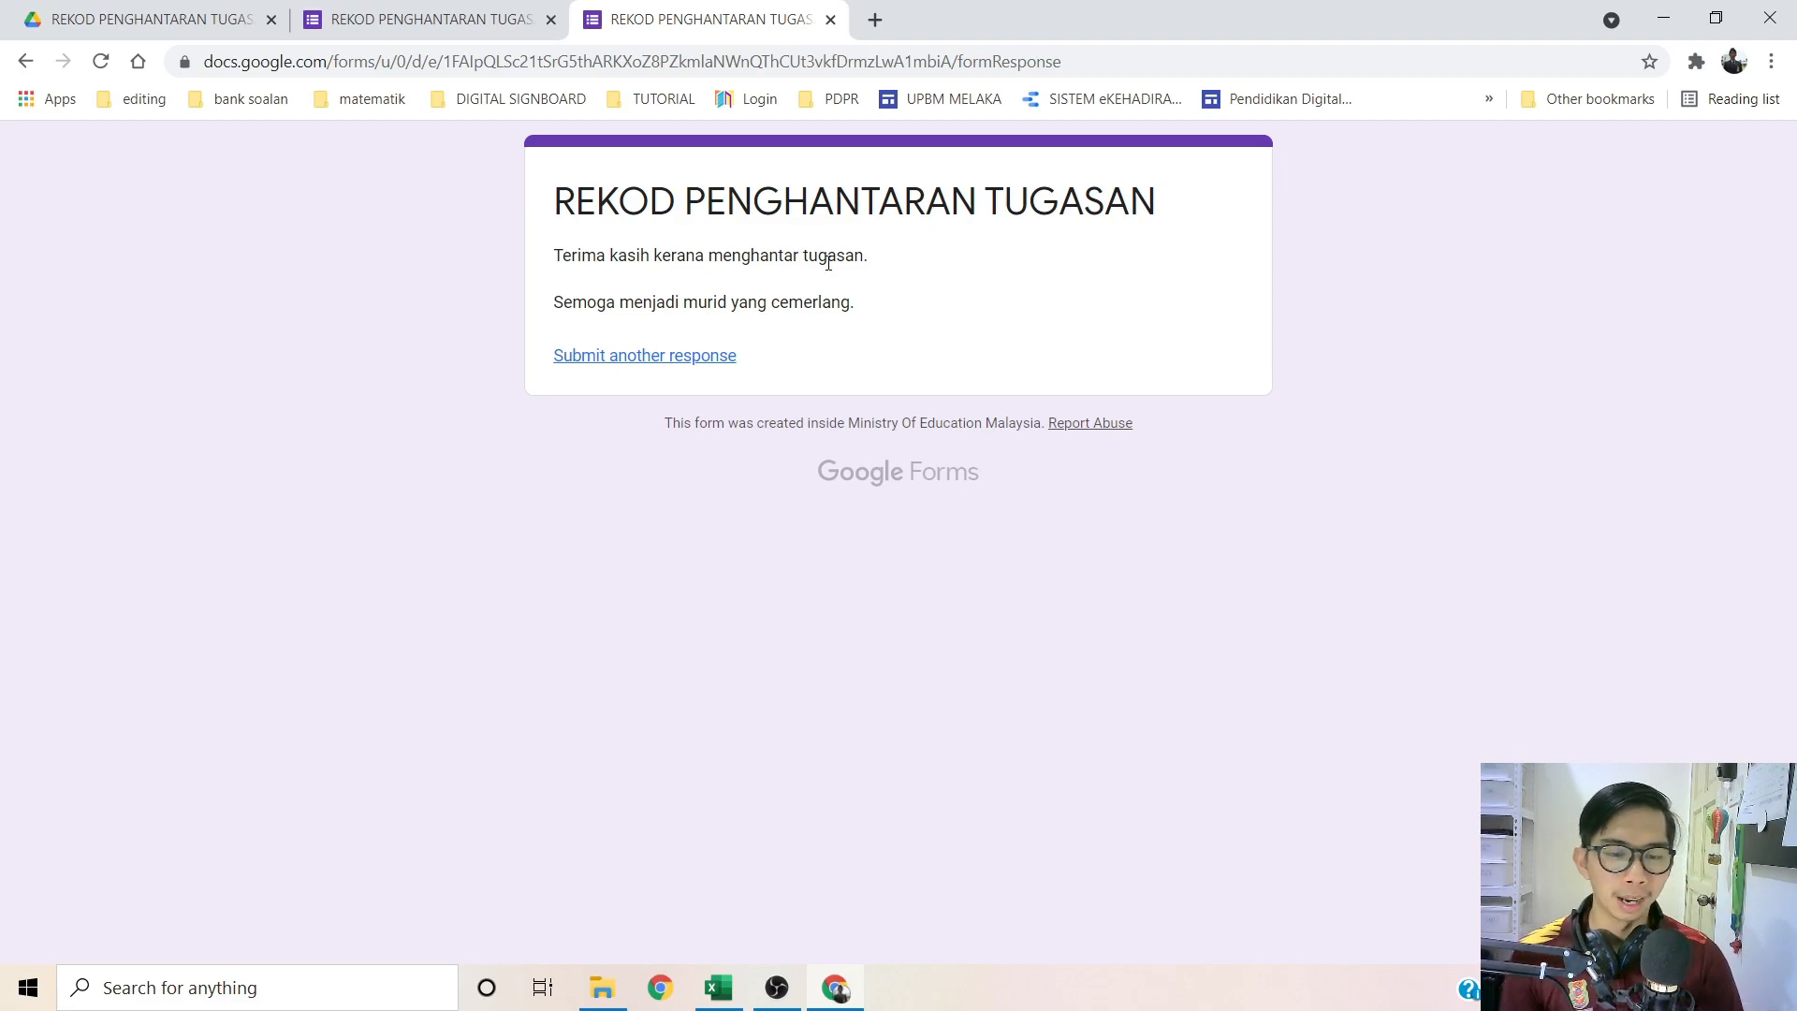
Step: Link the form's responses to a new spreadsheet, REKOD PENGHANTARAN TUGASAN (Responses)
{"action": "left_click", "coordinate": [830, 20]}
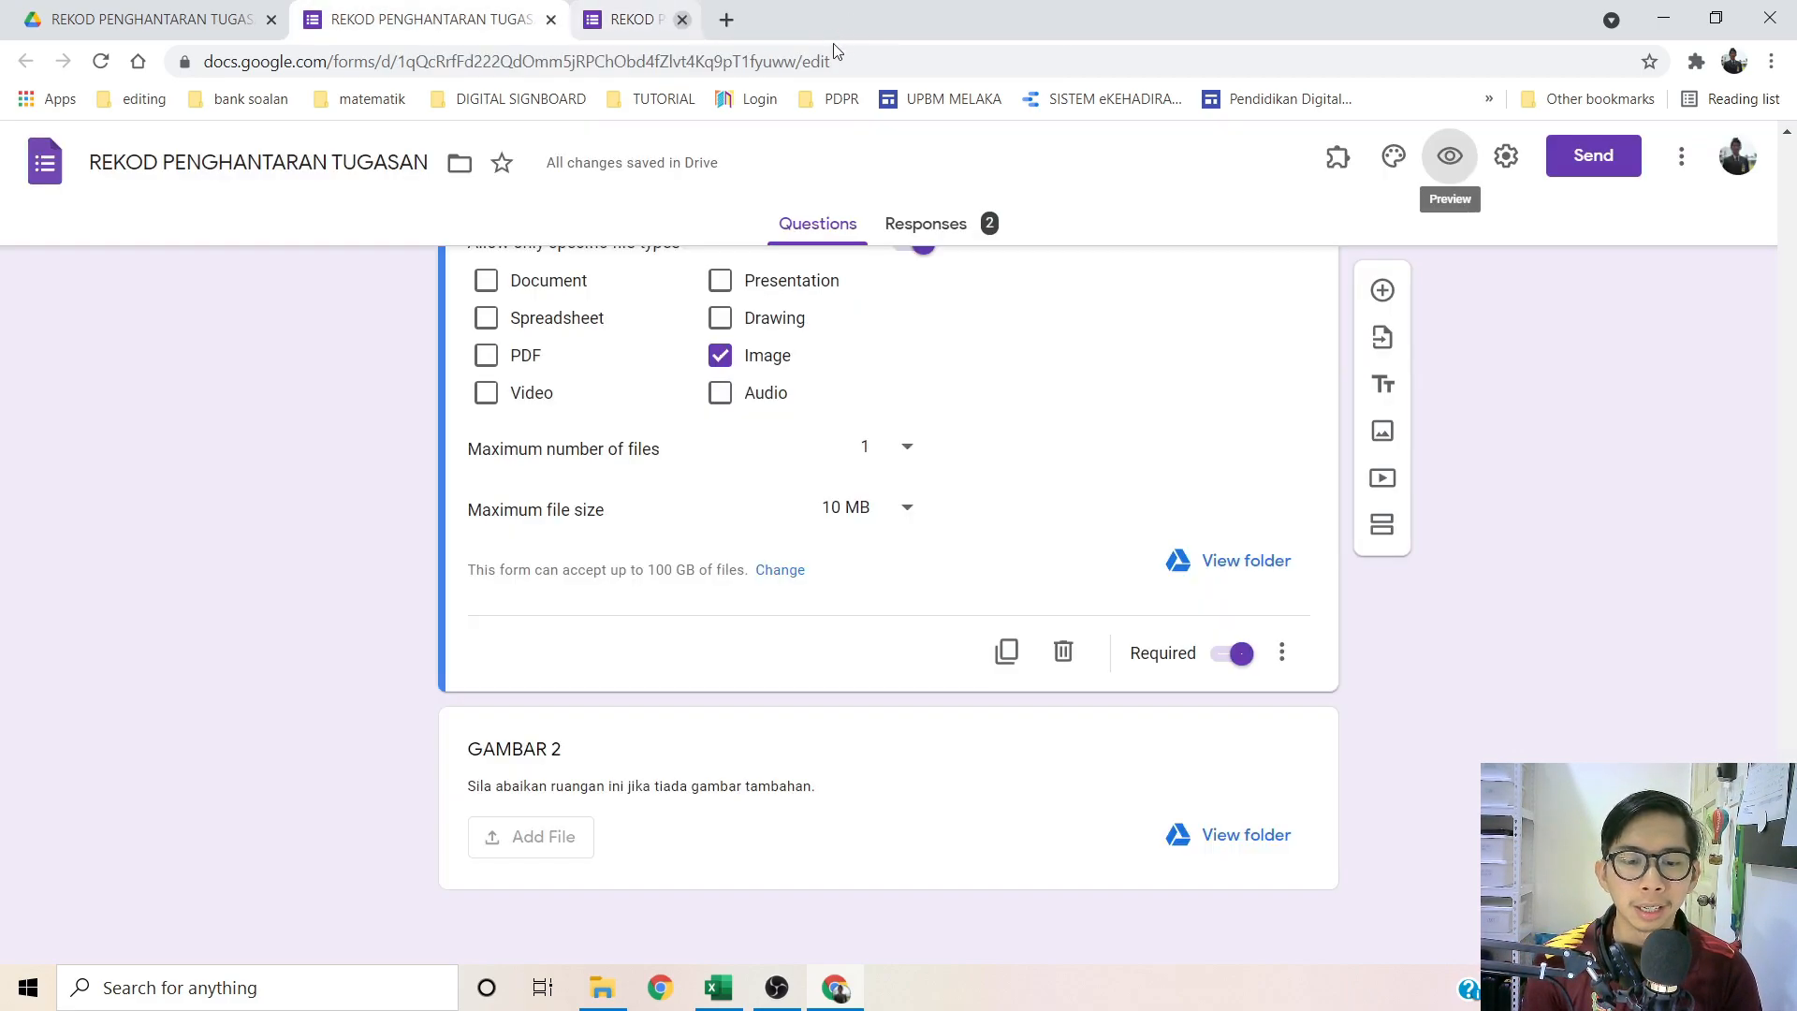
{"action": "scroll", "coordinate": [403, 412], "scroll_direction": "up", "scroll_amount": 20}
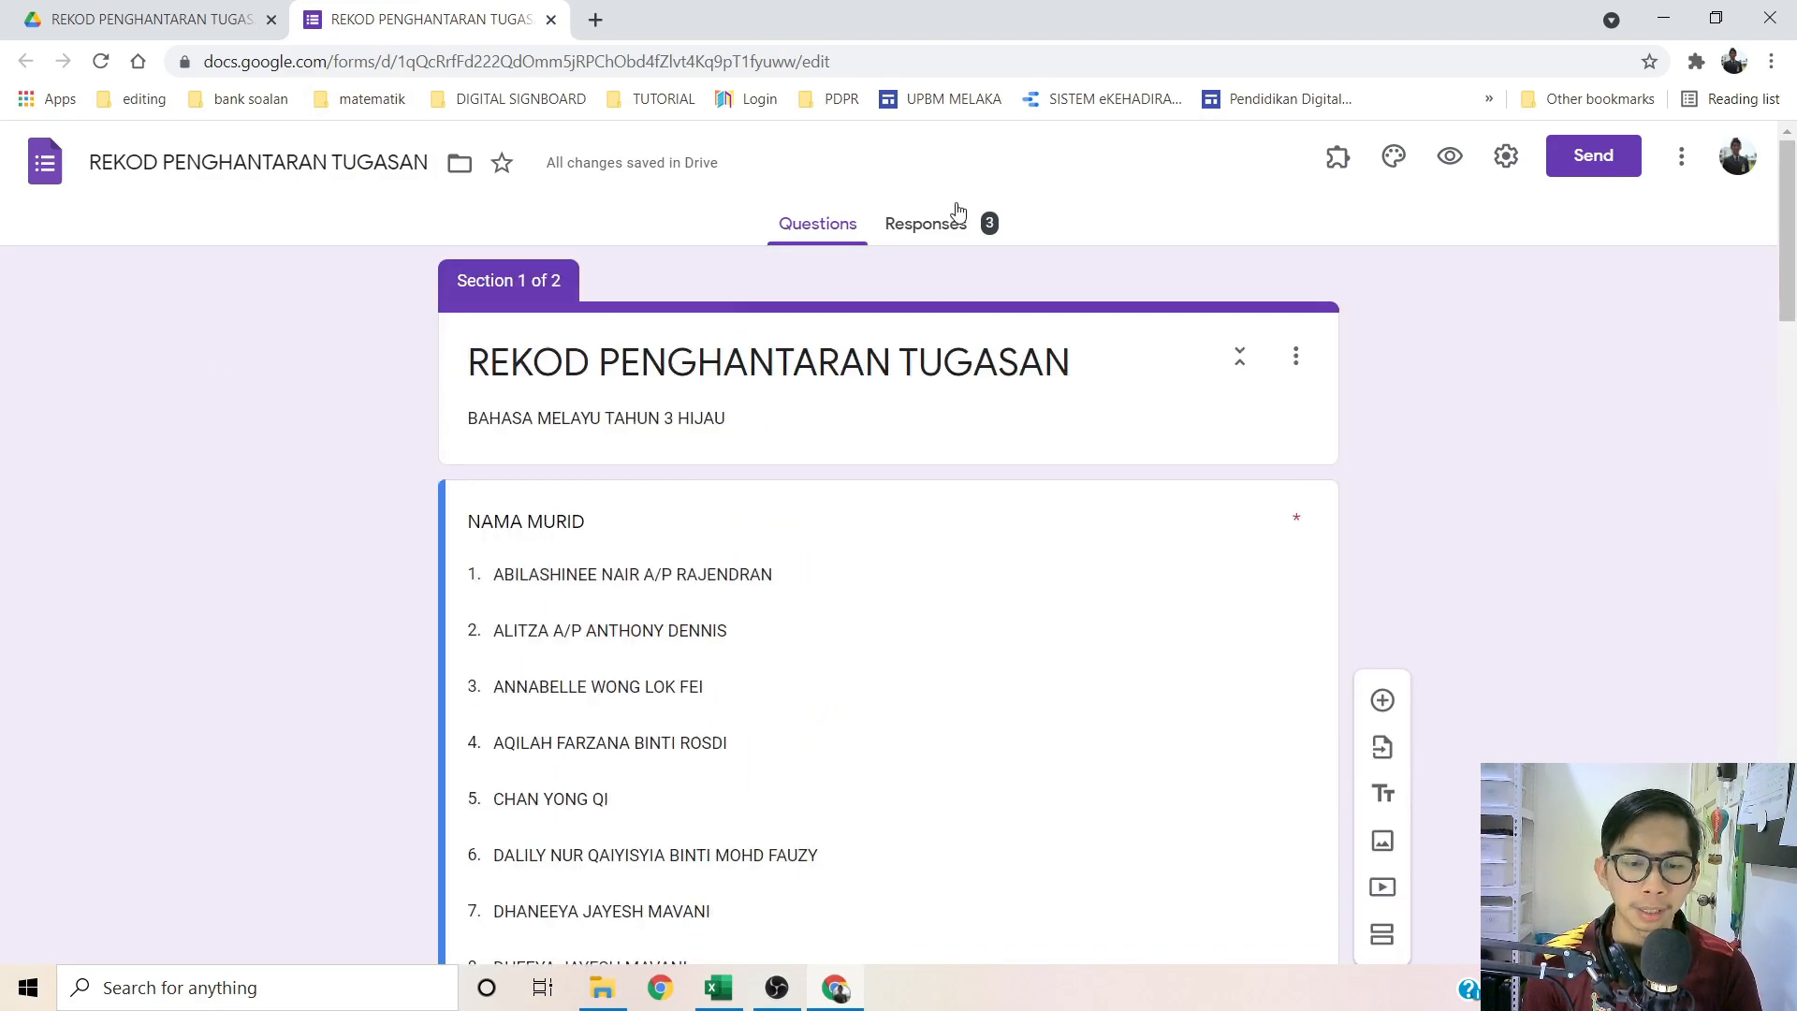
{"action": "left_click", "coordinate": [927, 227]}
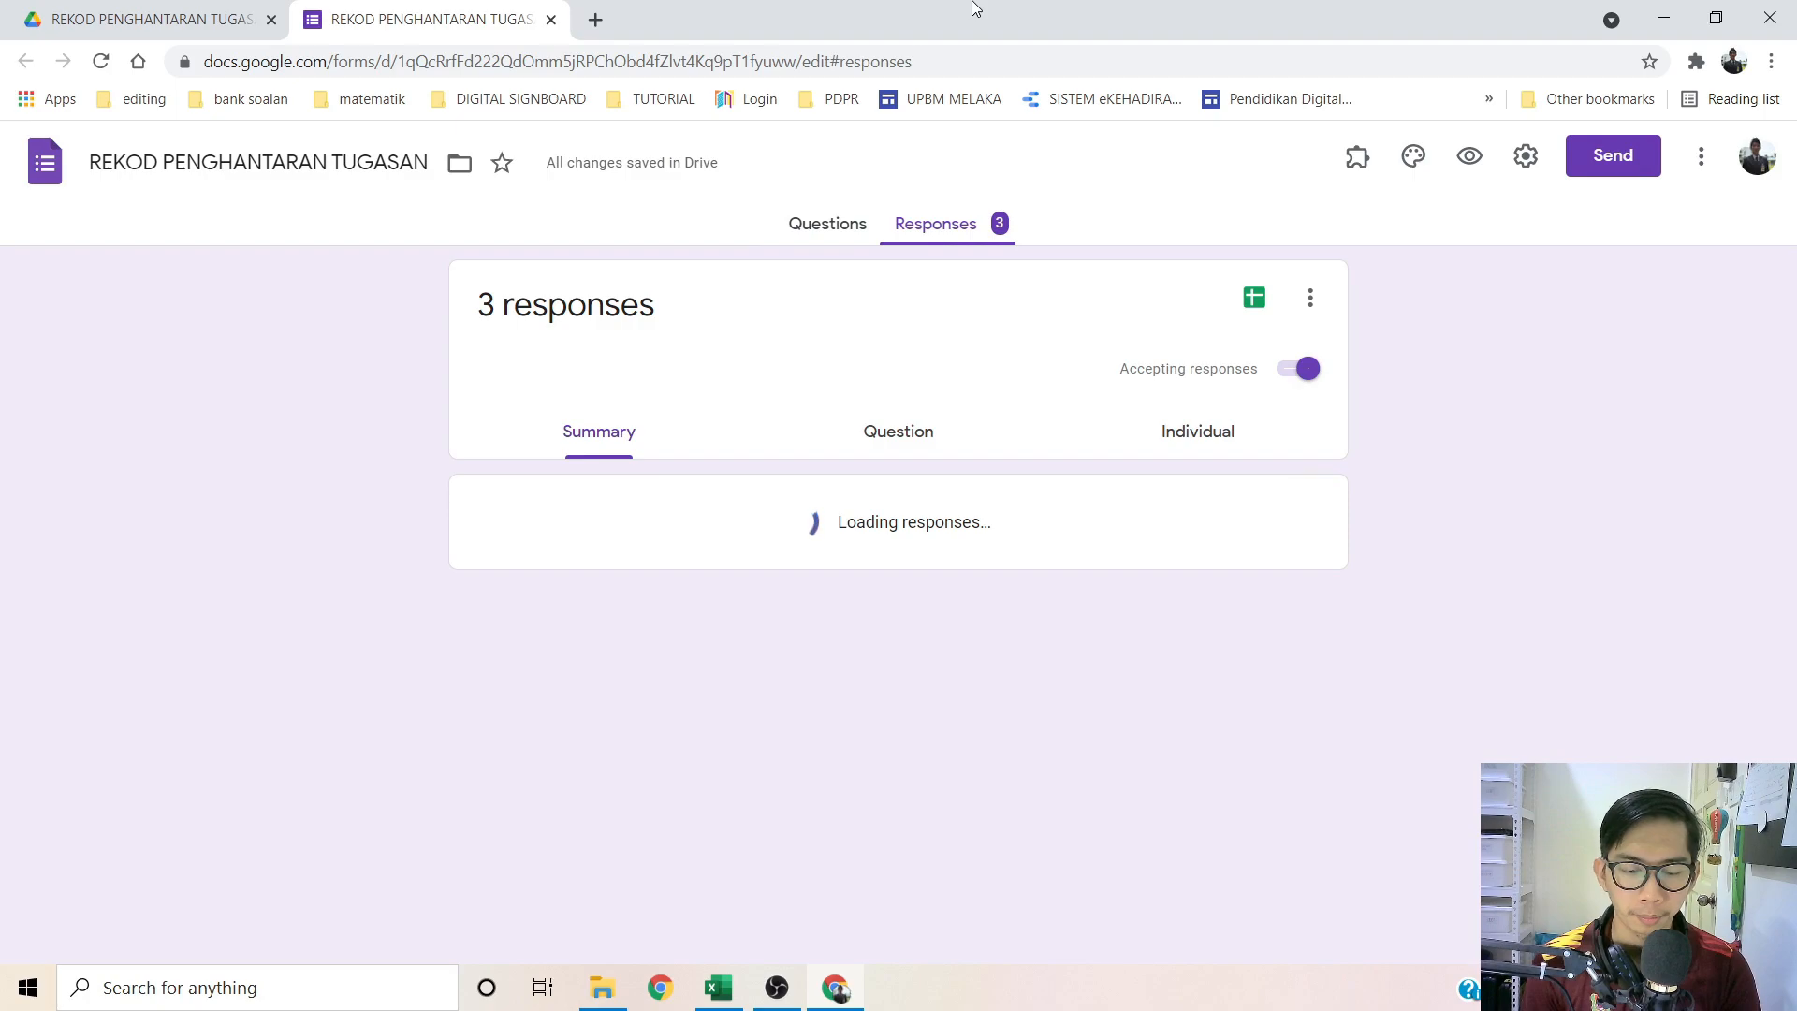
{"action": "left_click", "coordinate": [1241, 298]}
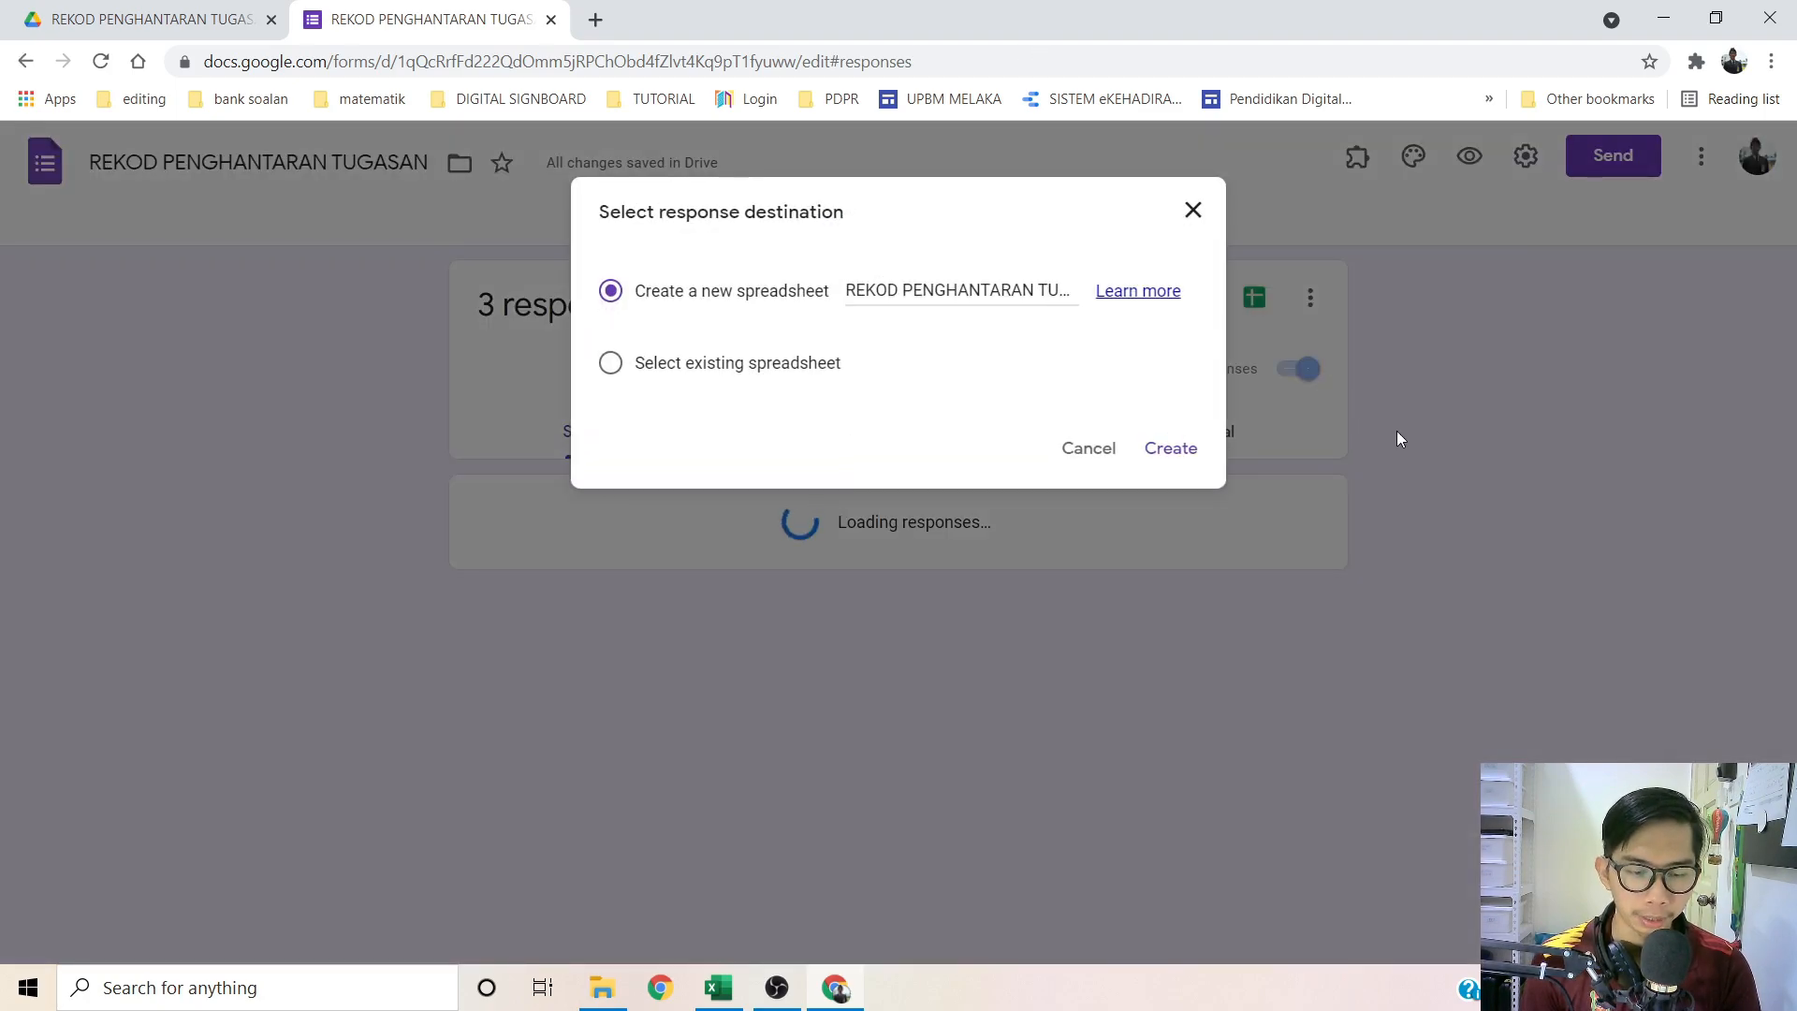
{"action": "left_click", "coordinate": [1171, 450]}
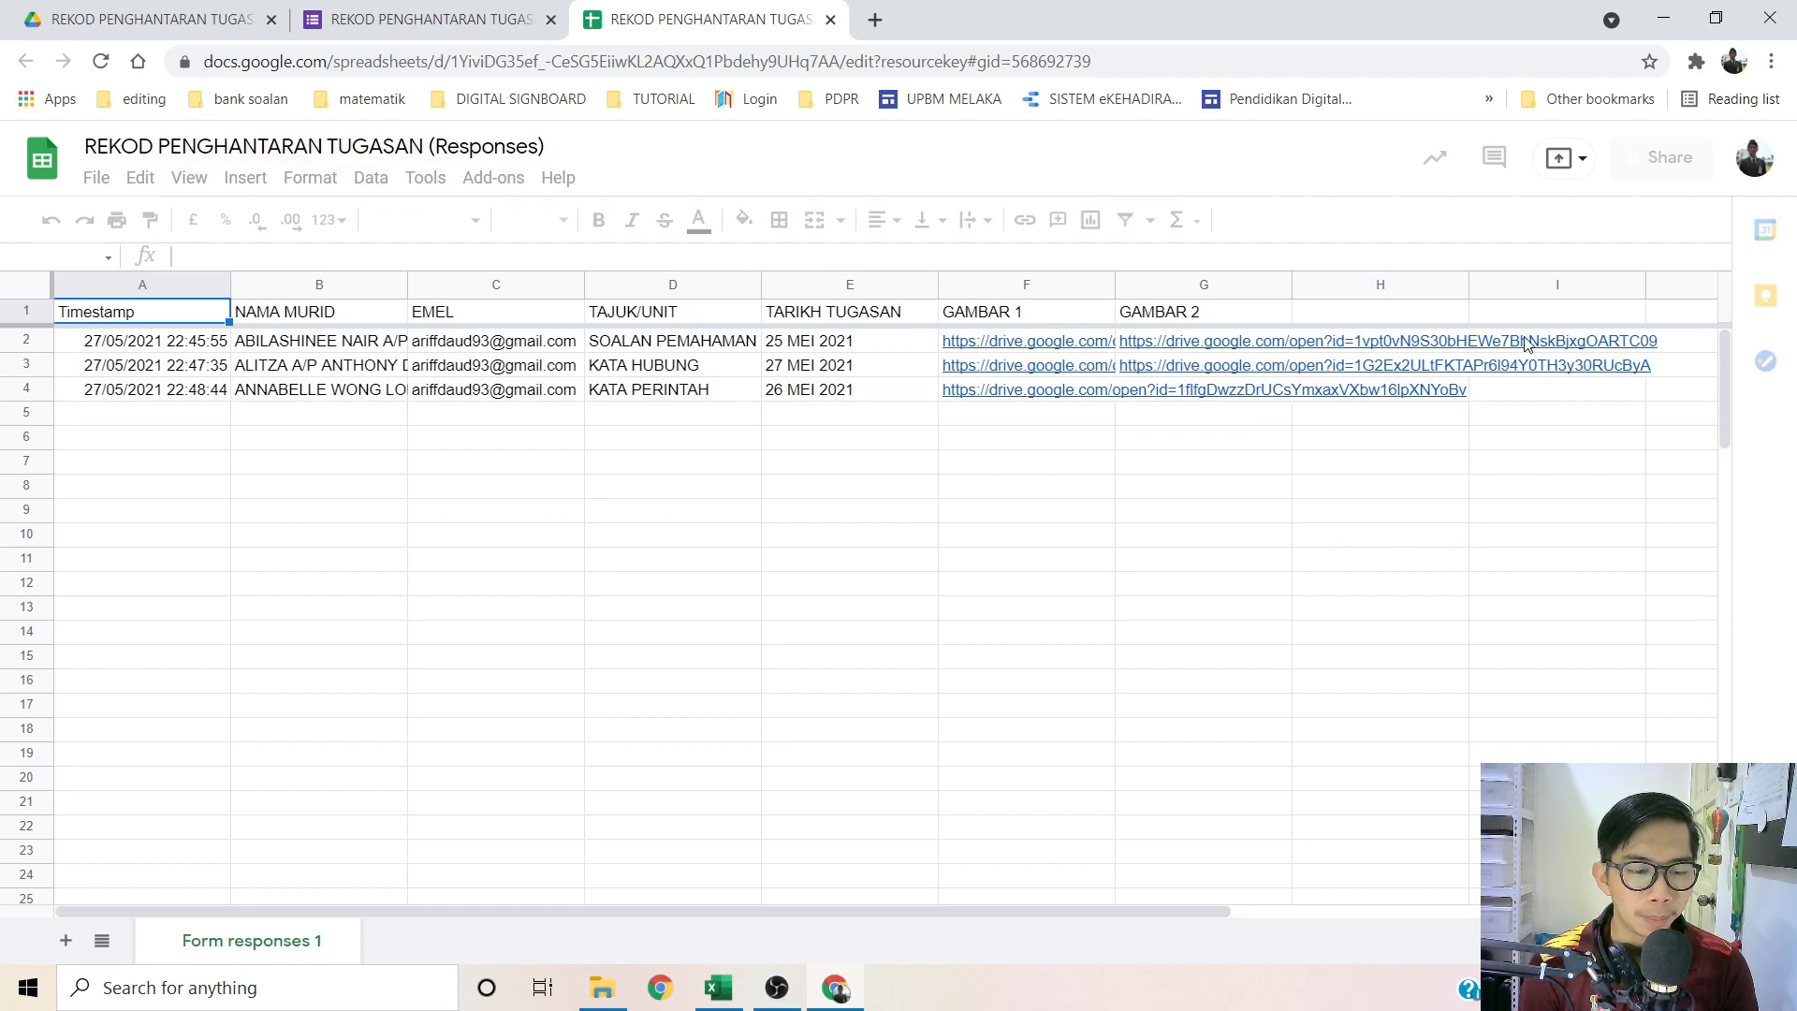
Step: Set text wrapping to Clip on columns F and G (GAMBAR 1 and GAMBAR 2)
{"action": "left_click", "coordinate": [1147, 535]}
{"action": "left_click_drag", "start_coordinate": [1038, 285], "coordinate": [1165, 284]}
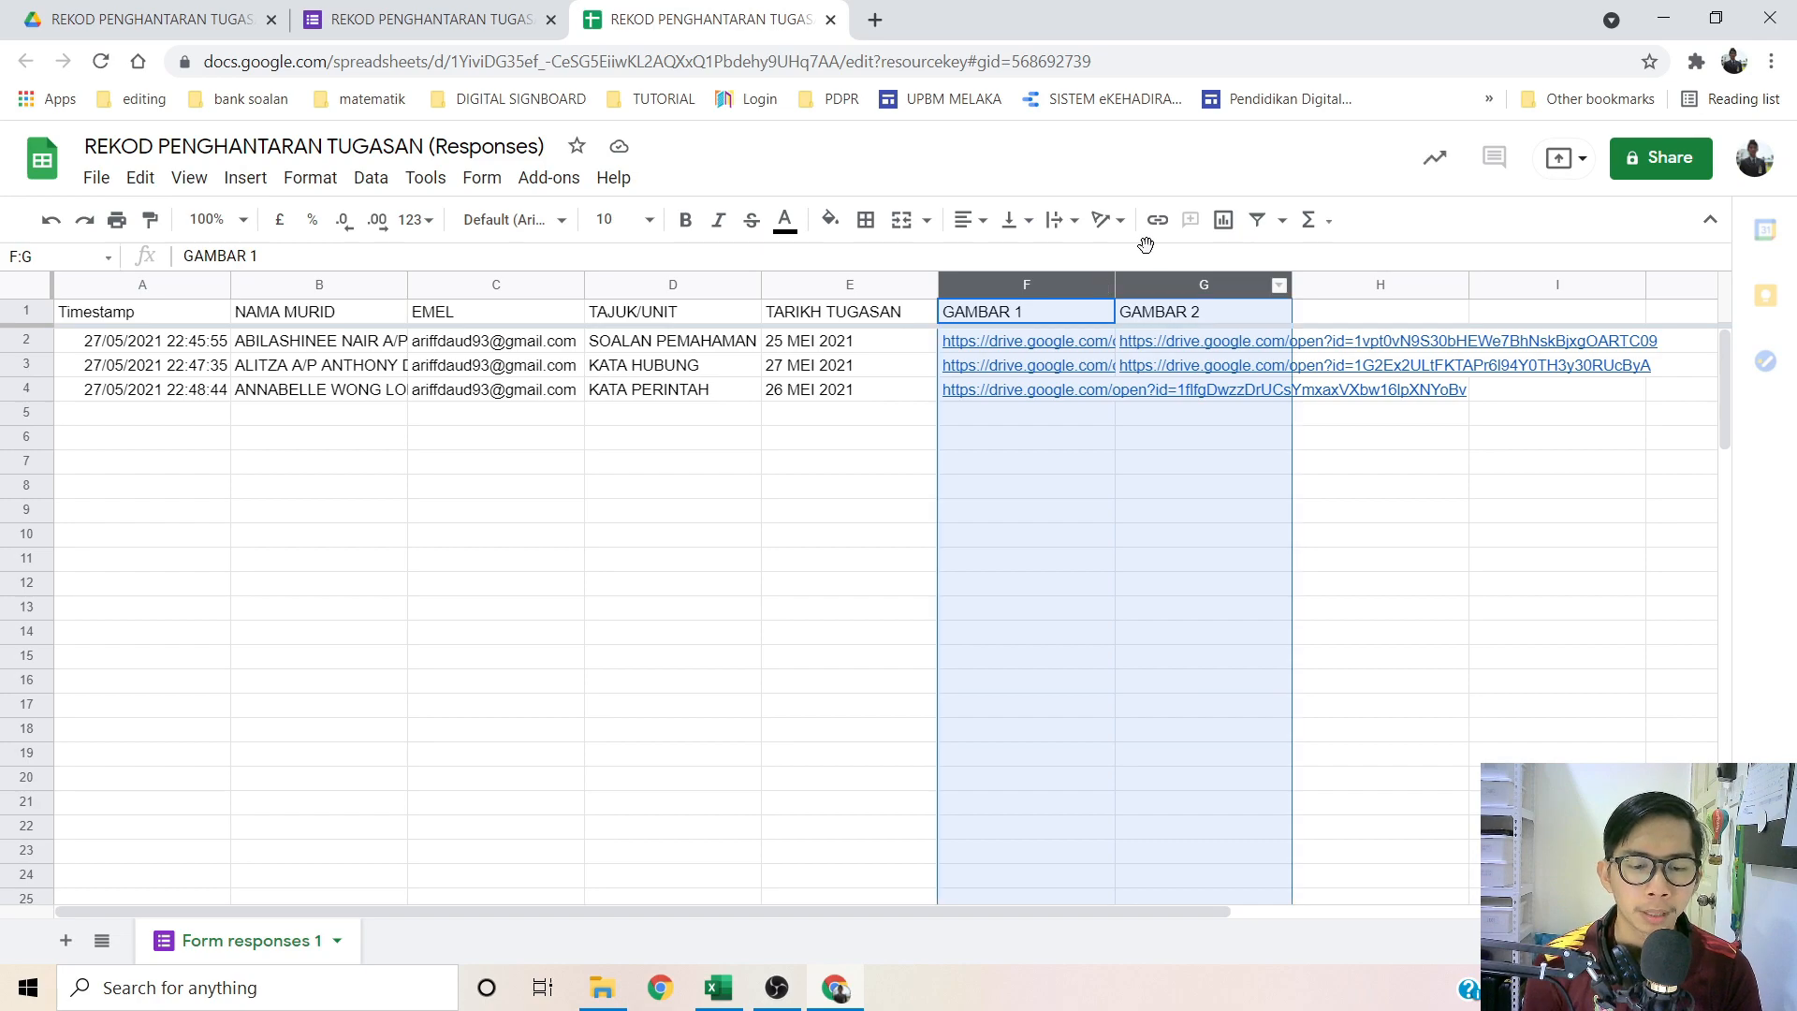
{"action": "left_click", "coordinate": [1072, 225]}
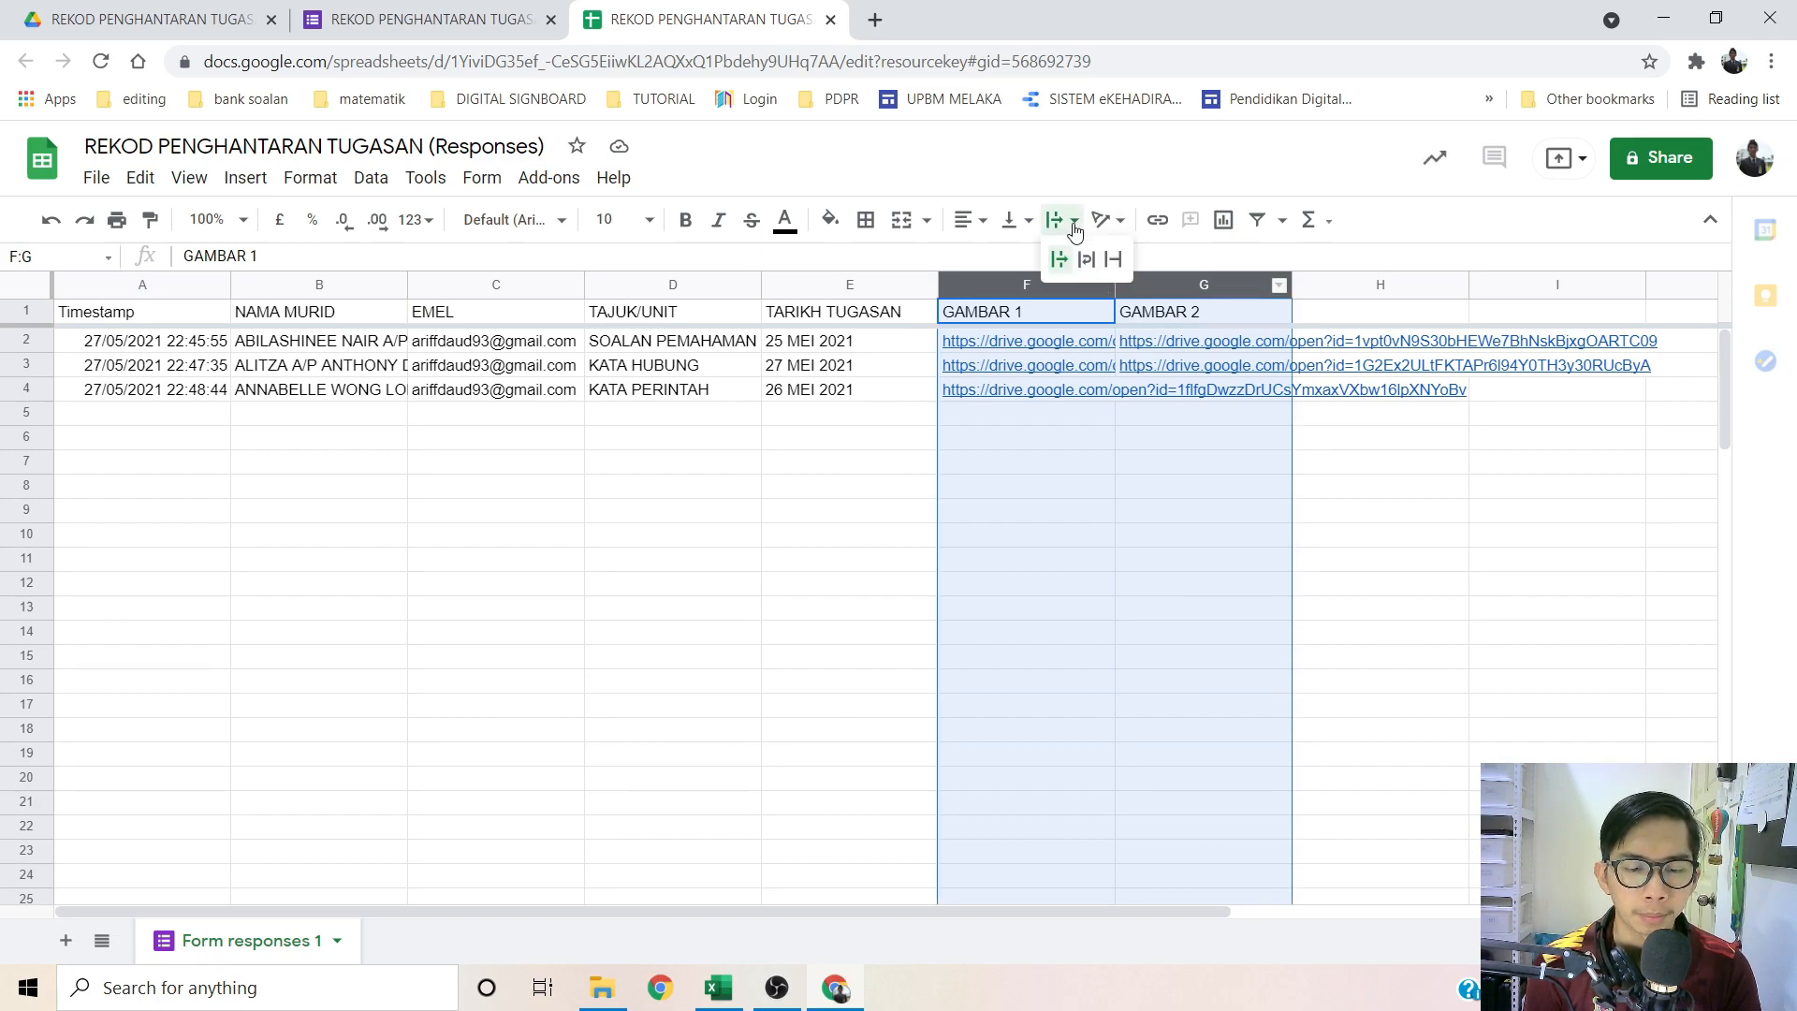
{"action": "left_click", "coordinate": [1114, 262]}
{"action": "left_click", "coordinate": [1325, 420]}
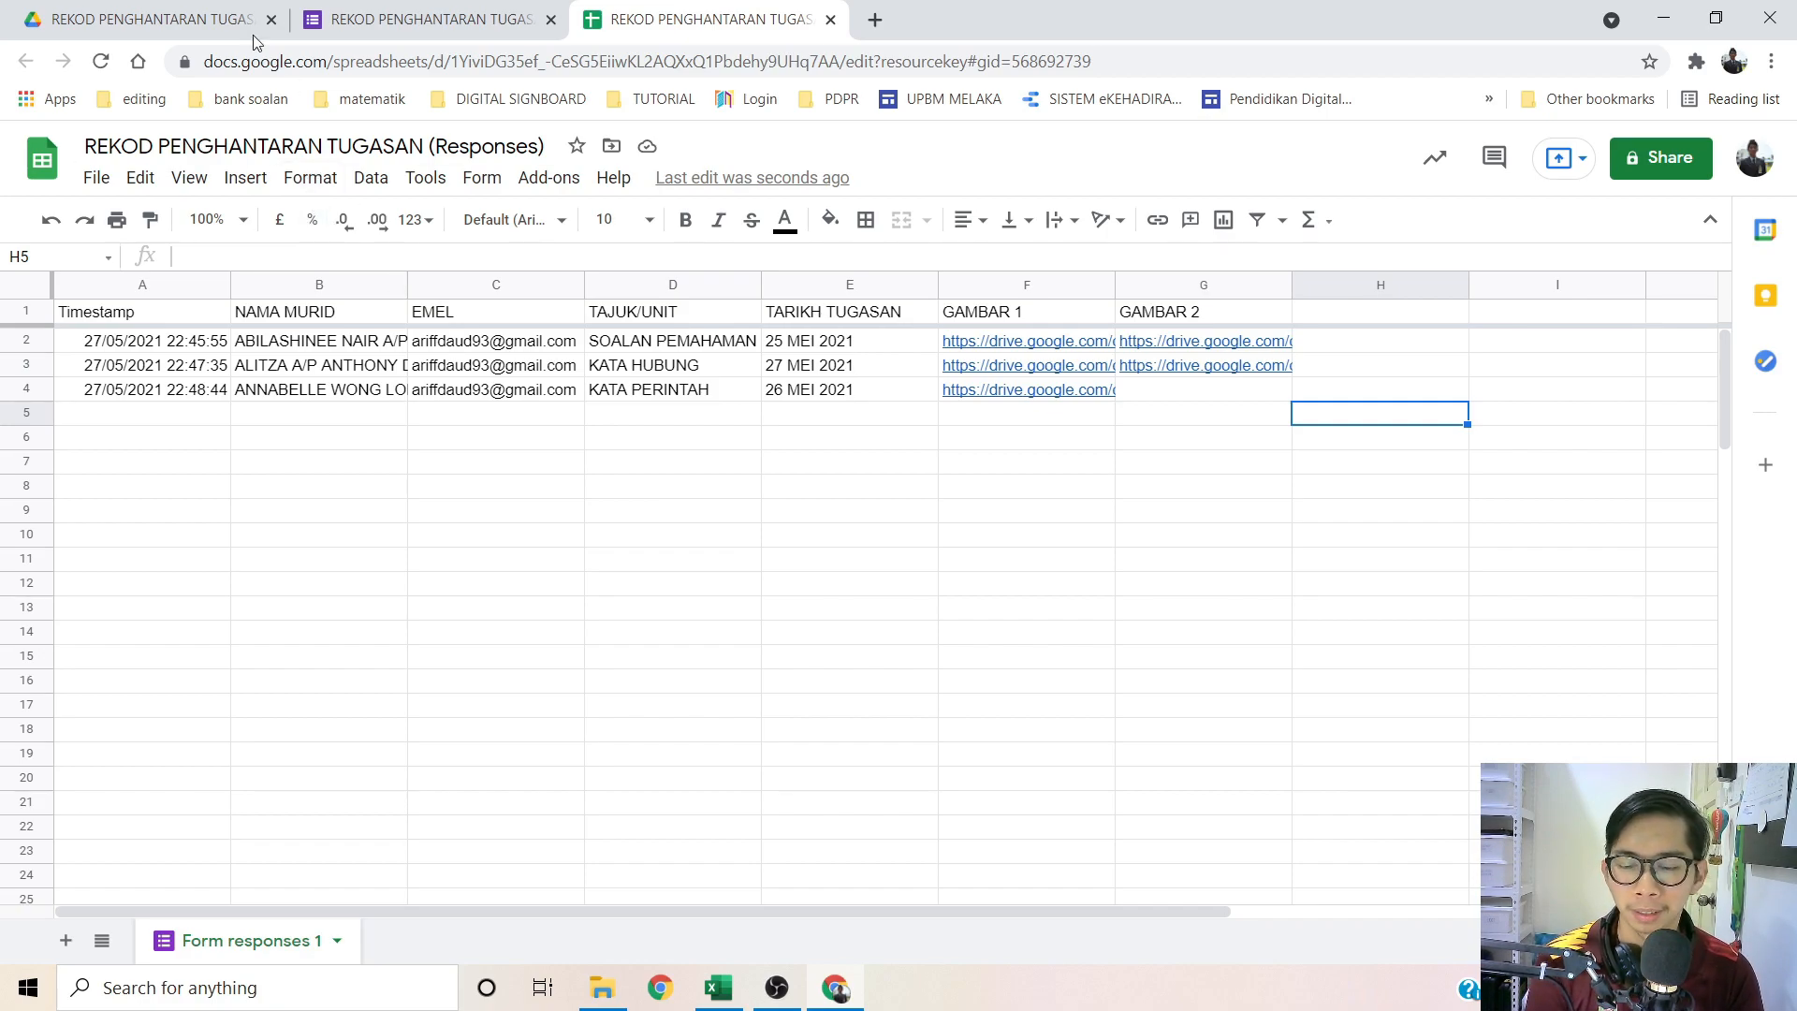
Step: In Drive, go from My Drive through CIJ2 2021 and BM 3 HIJAU into 25 MEI 2021, then select 25 MEI 2021 (3H)
{"action": "left_click", "coordinate": [186, 6]}
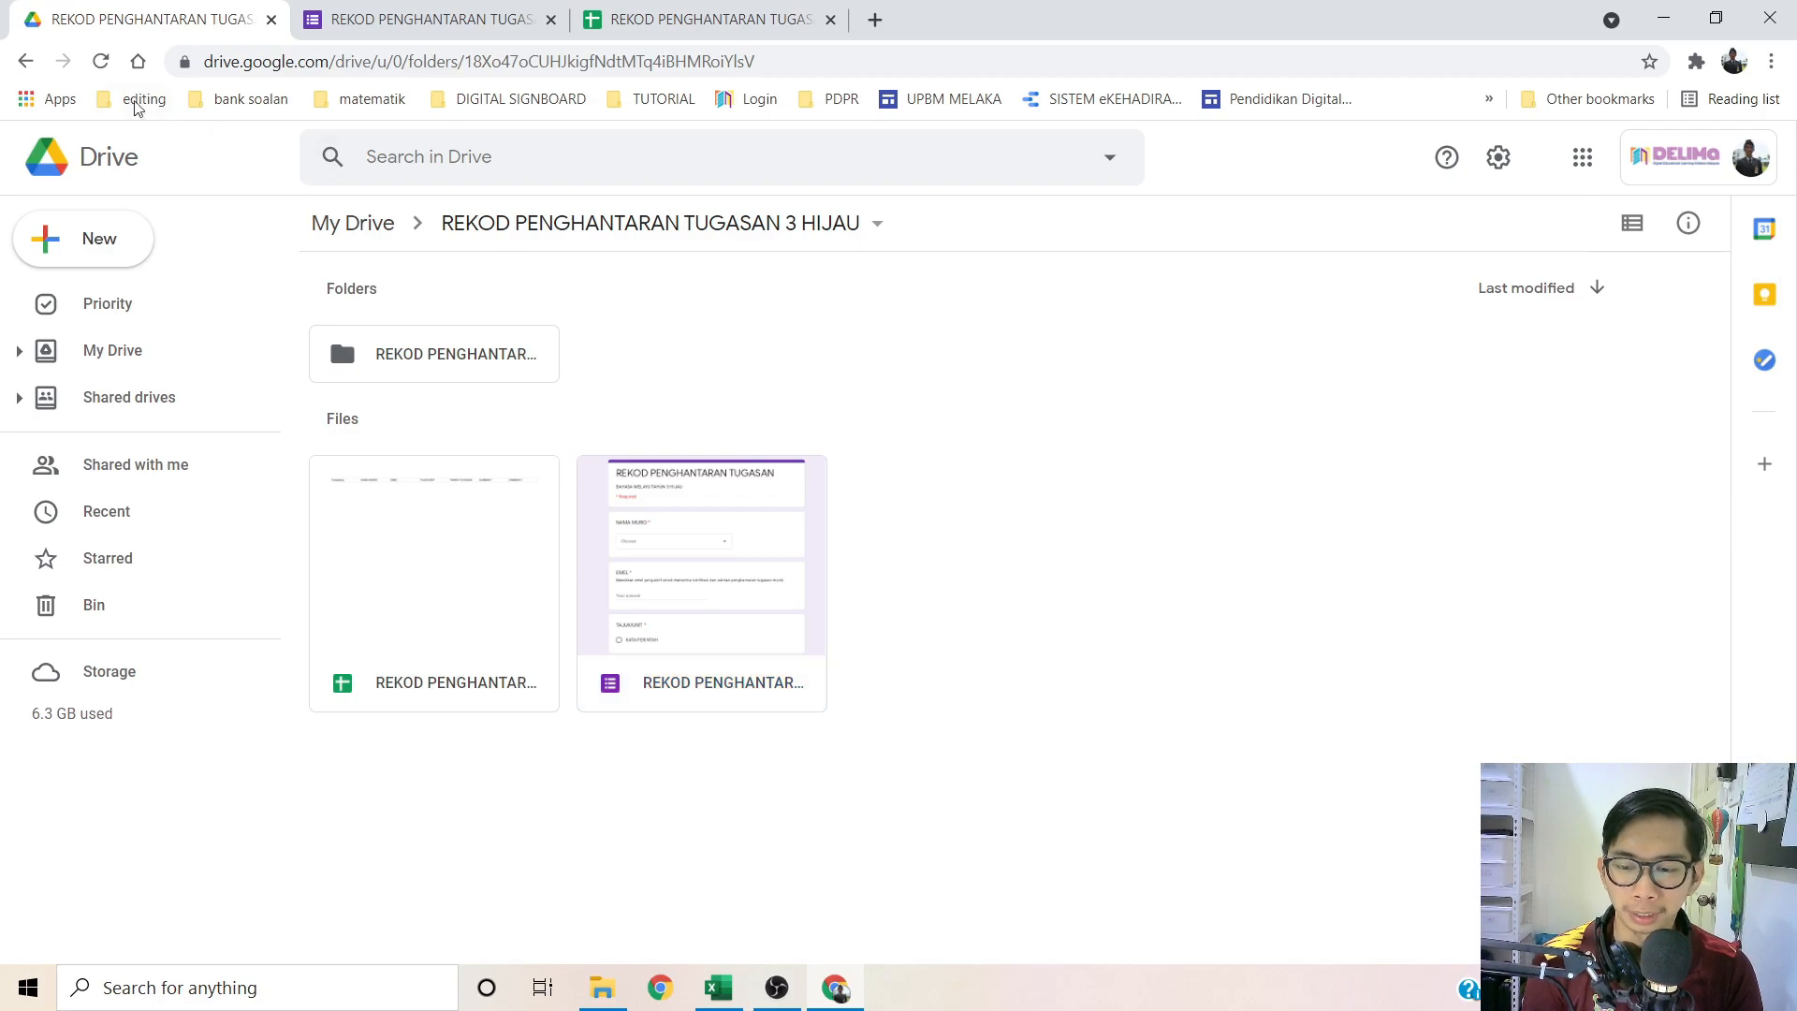
{"action": "left_click", "coordinate": [26, 62]}
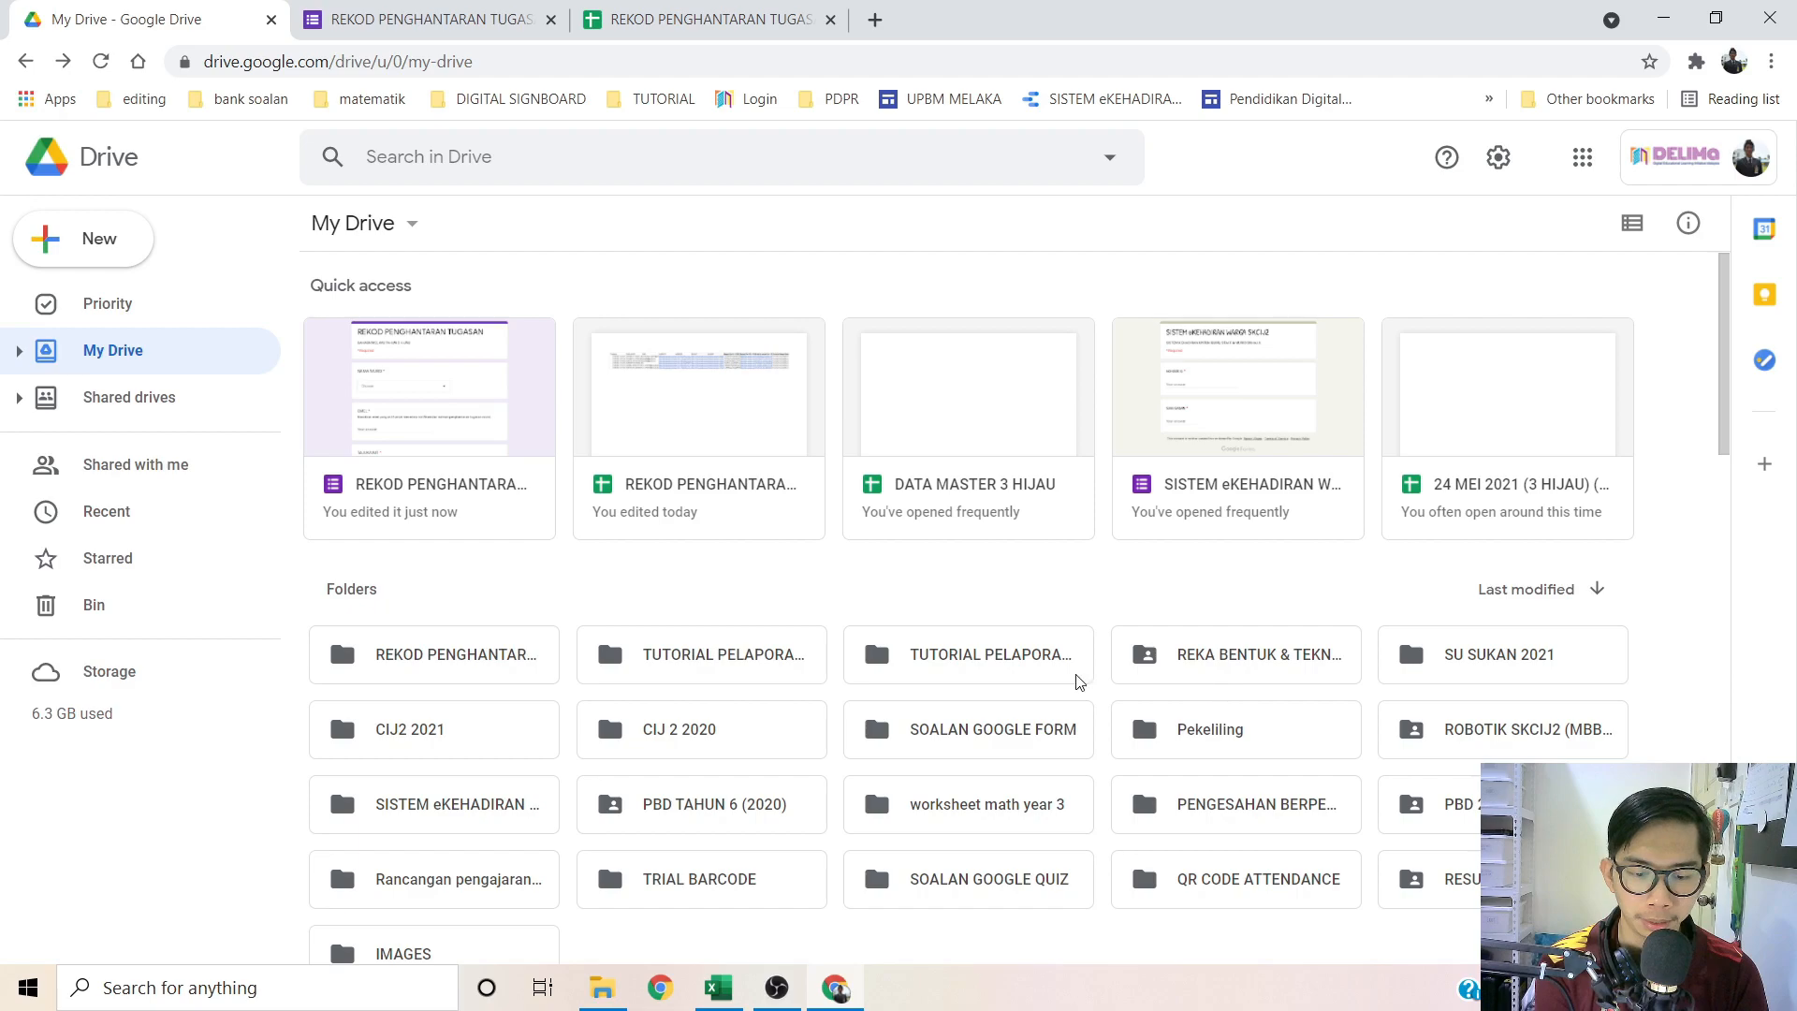
{"action": "double_click", "coordinate": [408, 744]}
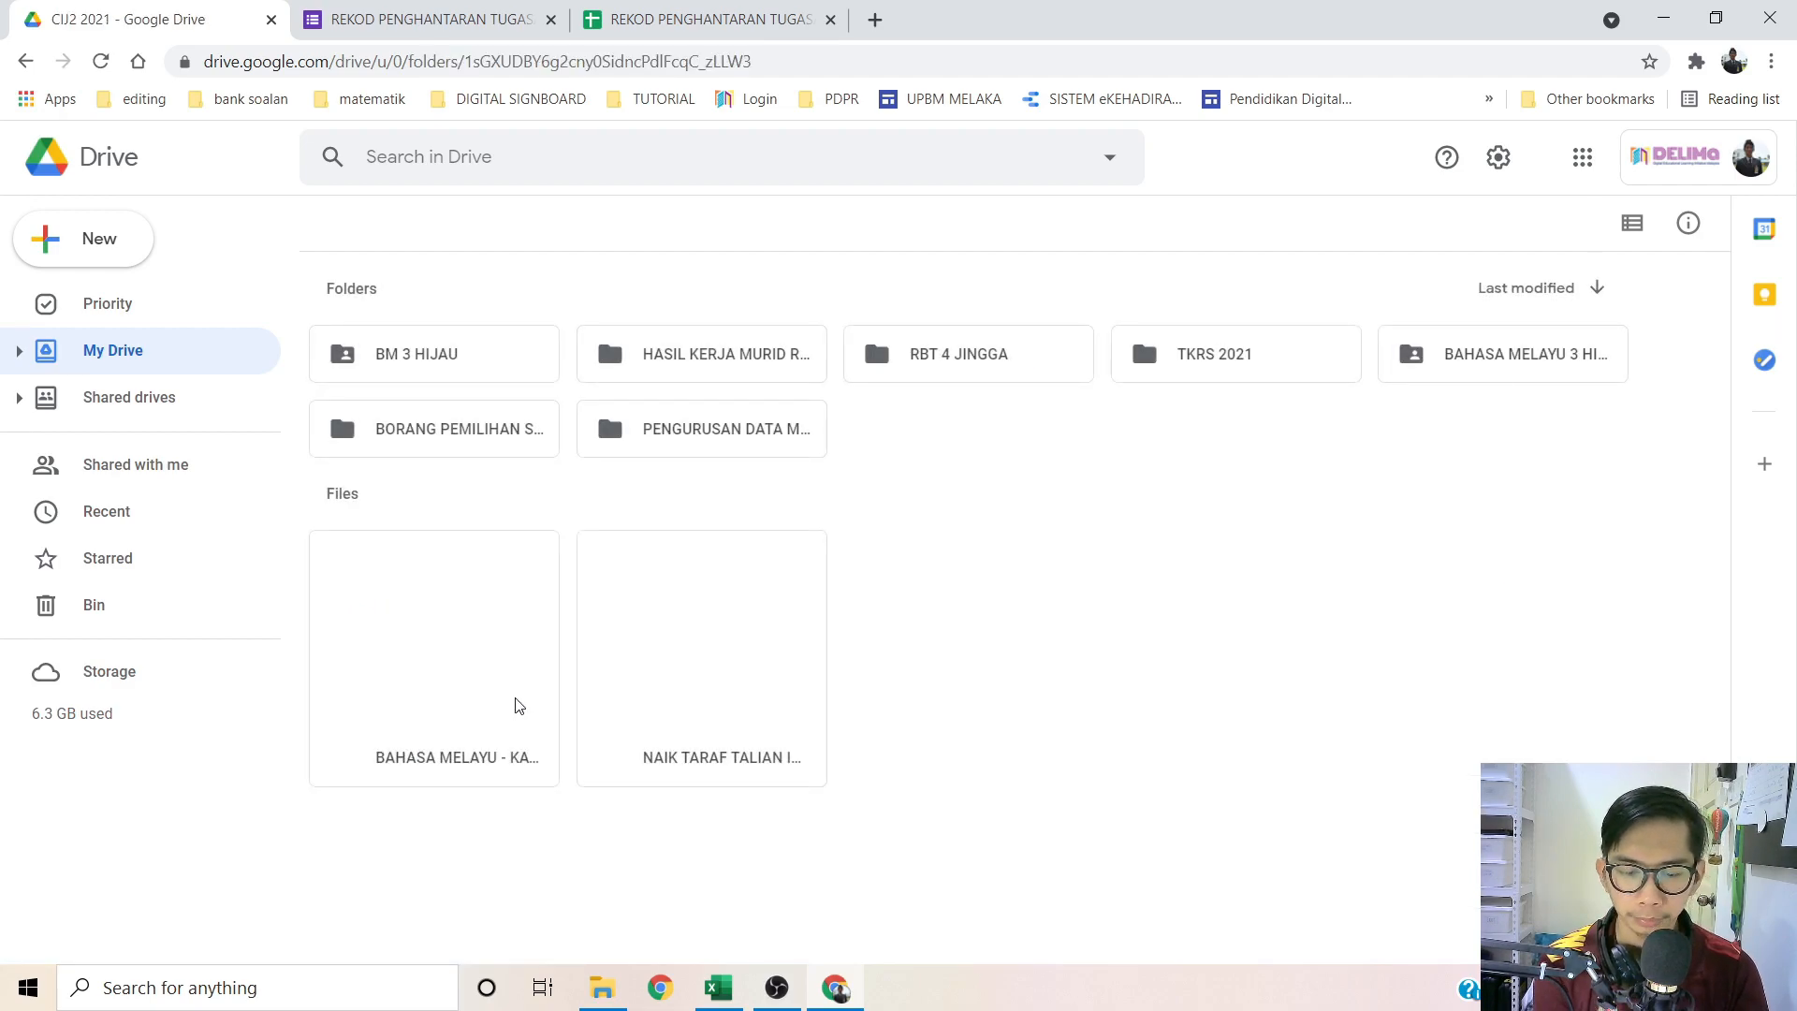
{"action": "left_click", "coordinate": [501, 378]}
{"action": "double_click", "coordinate": [501, 378]}
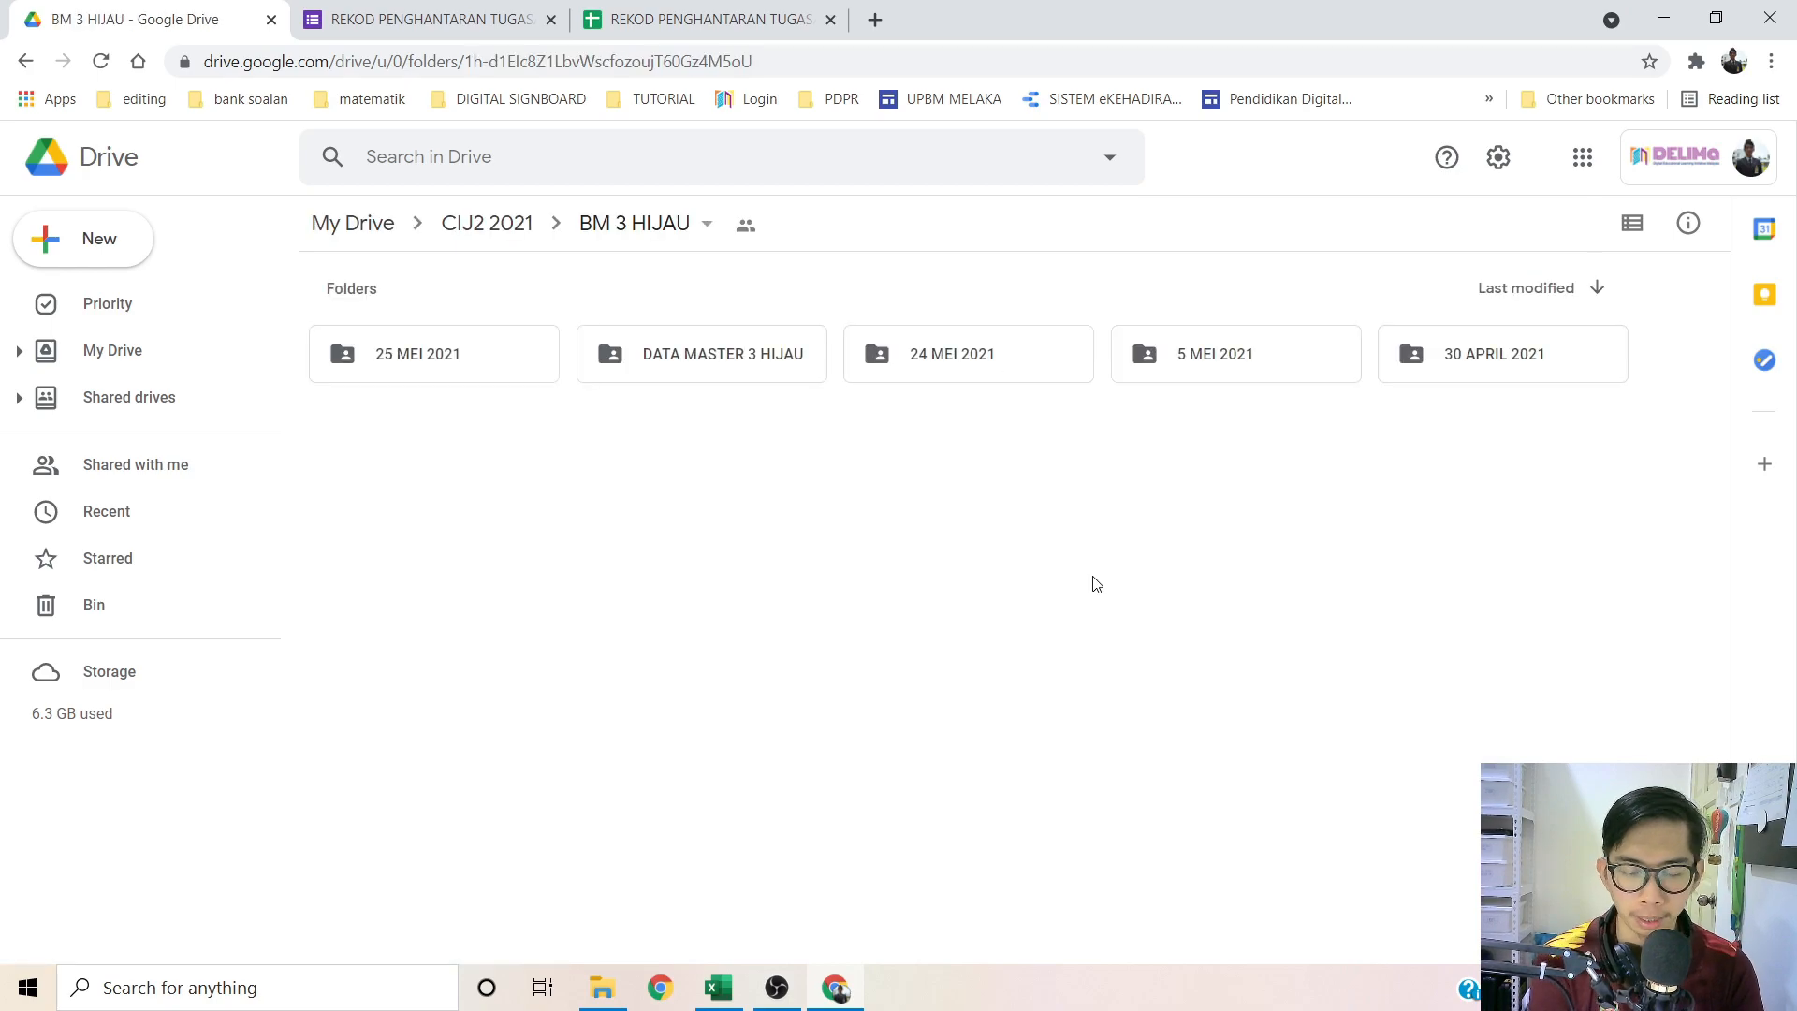
{"action": "double_click", "coordinate": [414, 375]}
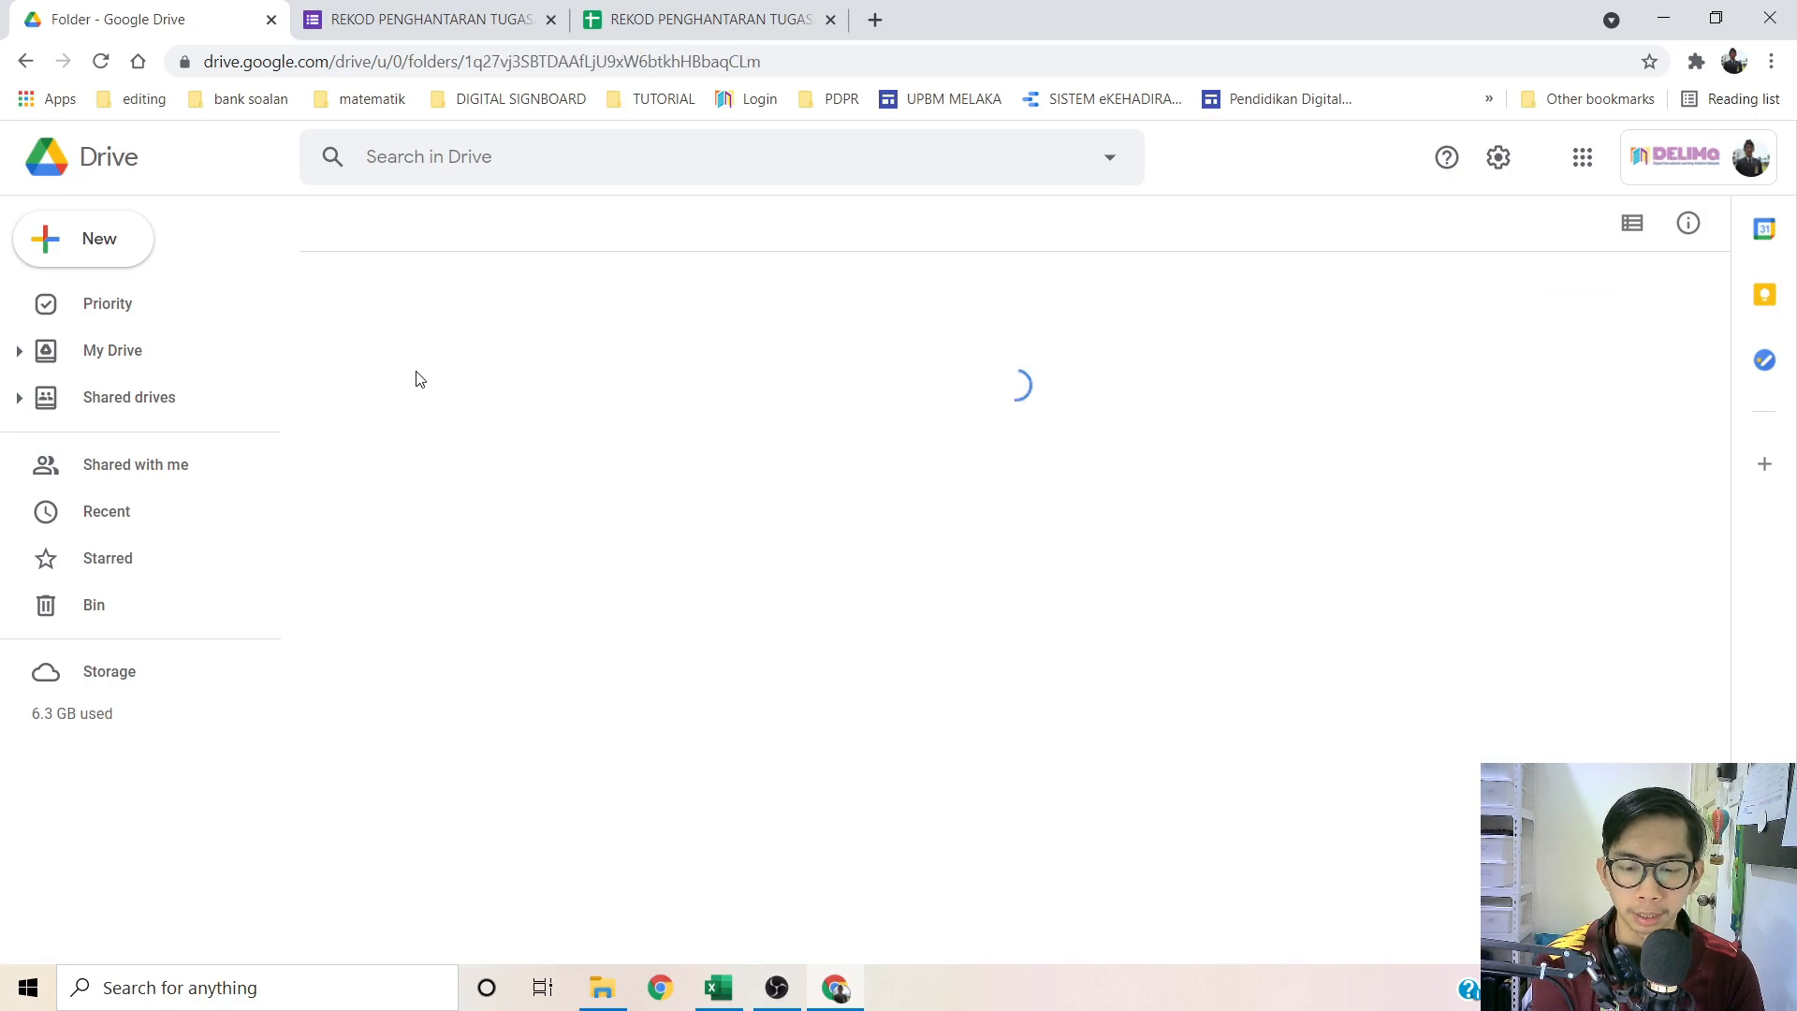
{"action": "left_click", "coordinate": [719, 593]}
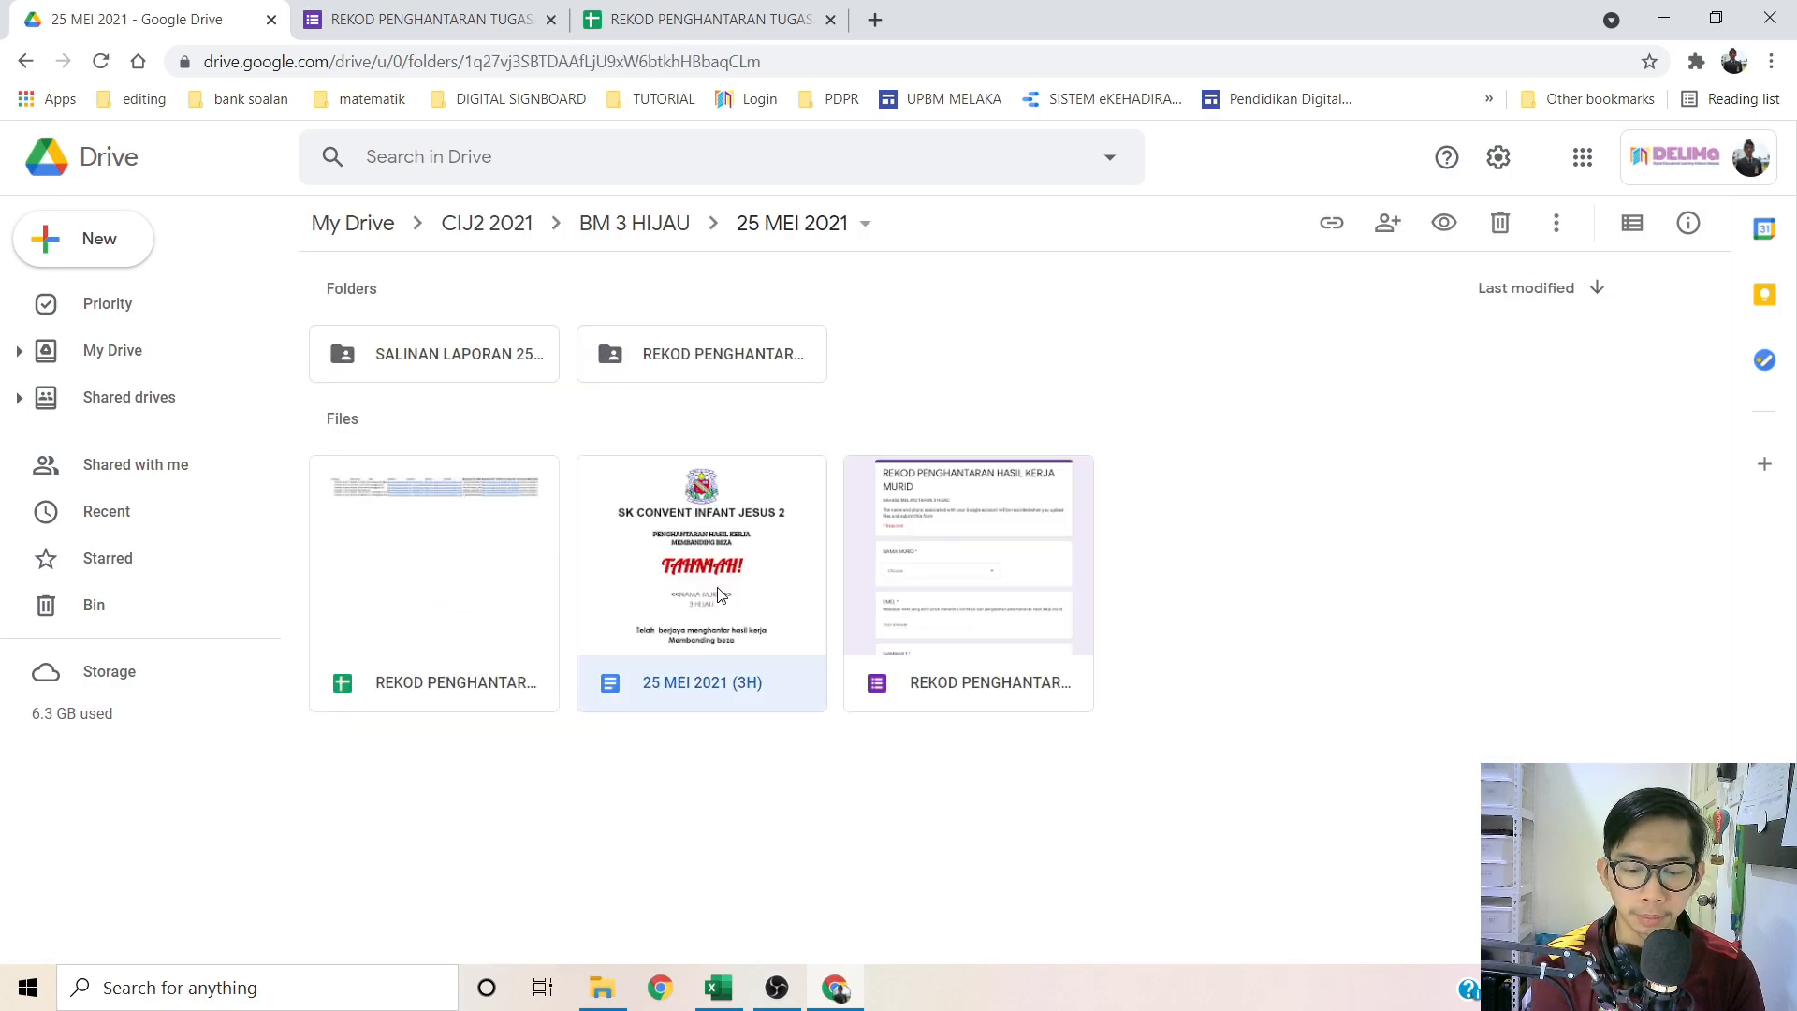
Step: Make a copy of the 25 MEI 2021 (3H) certificate file
{"action": "right_click", "coordinate": [719, 593]}
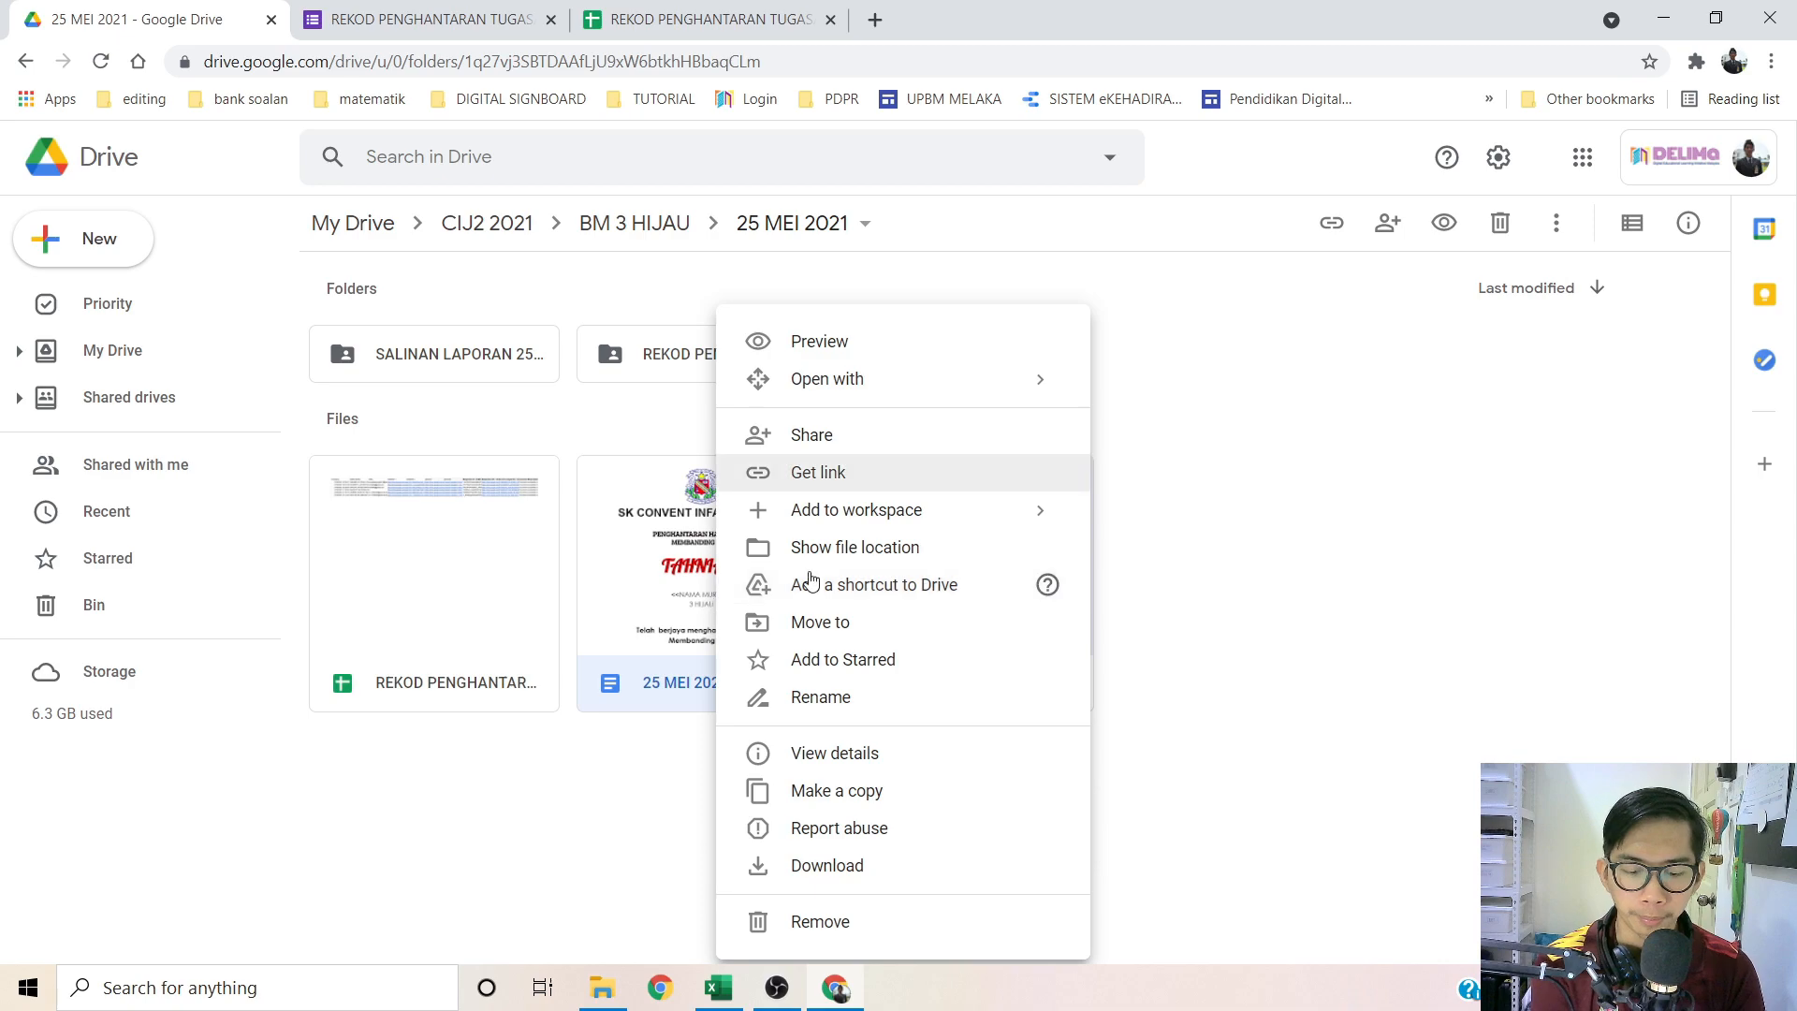
{"action": "left_click", "coordinate": [820, 791]}
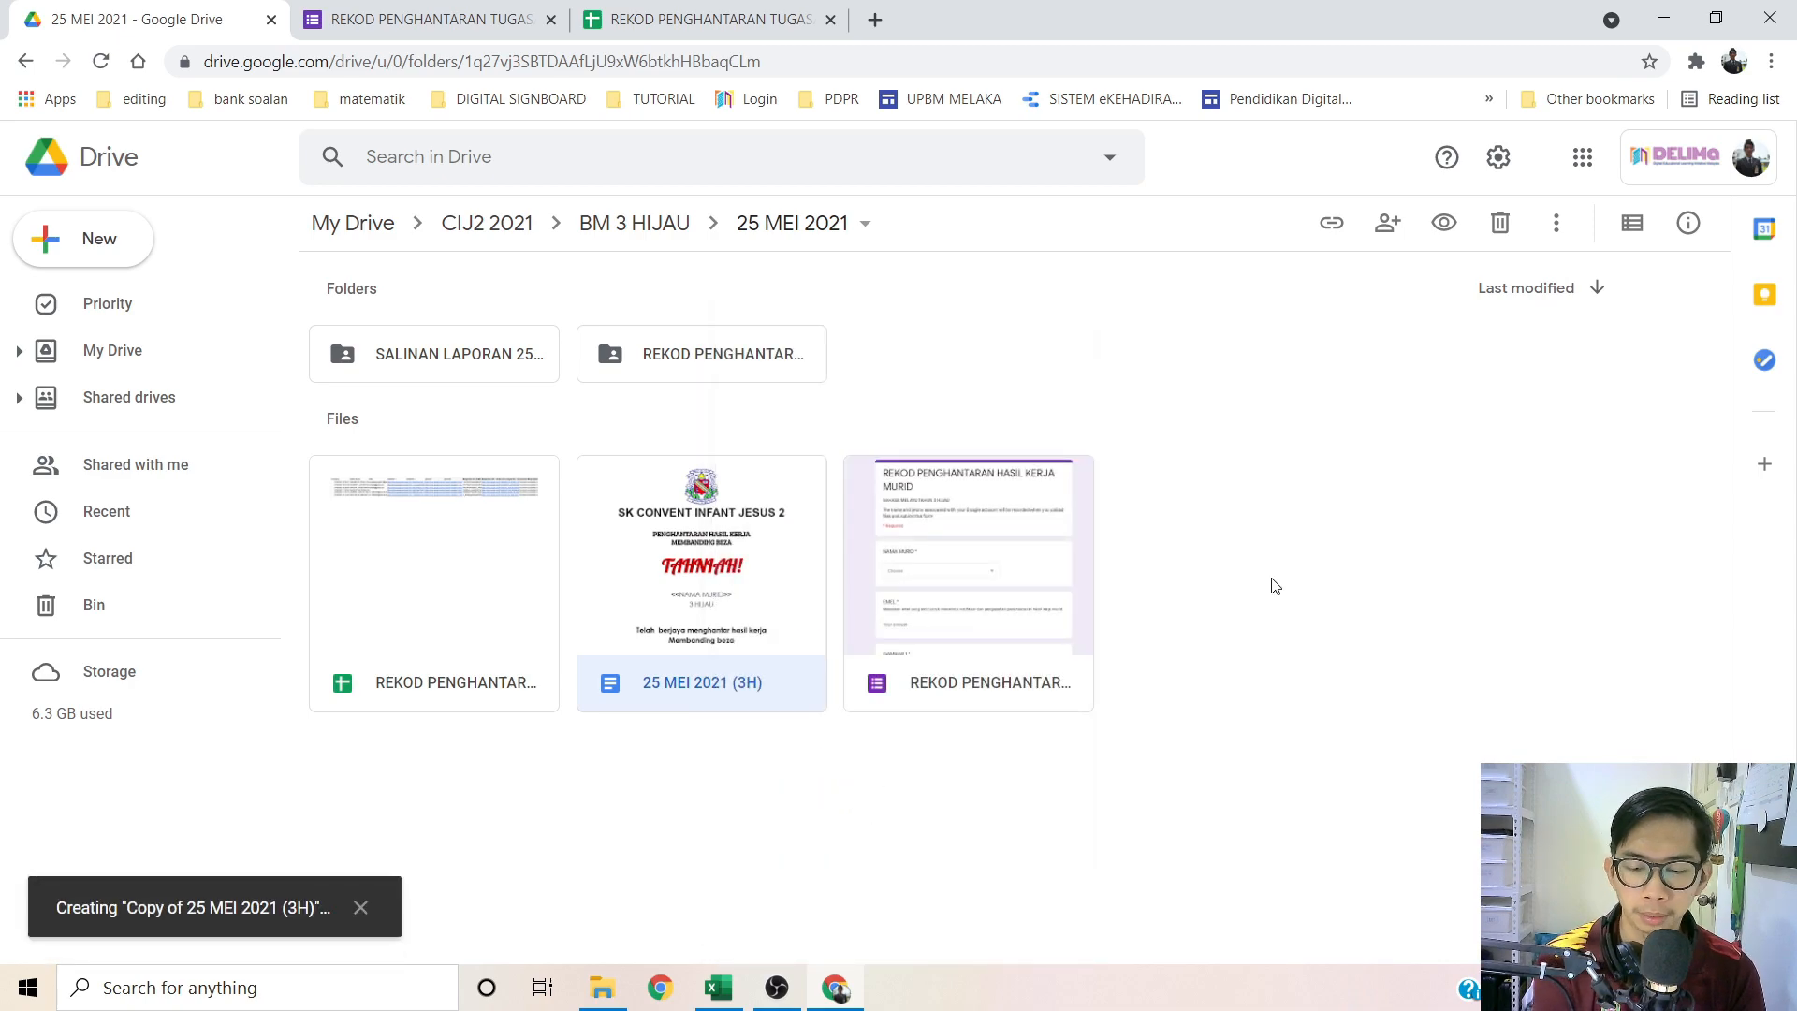
{"action": "right_click", "coordinate": [473, 541]}
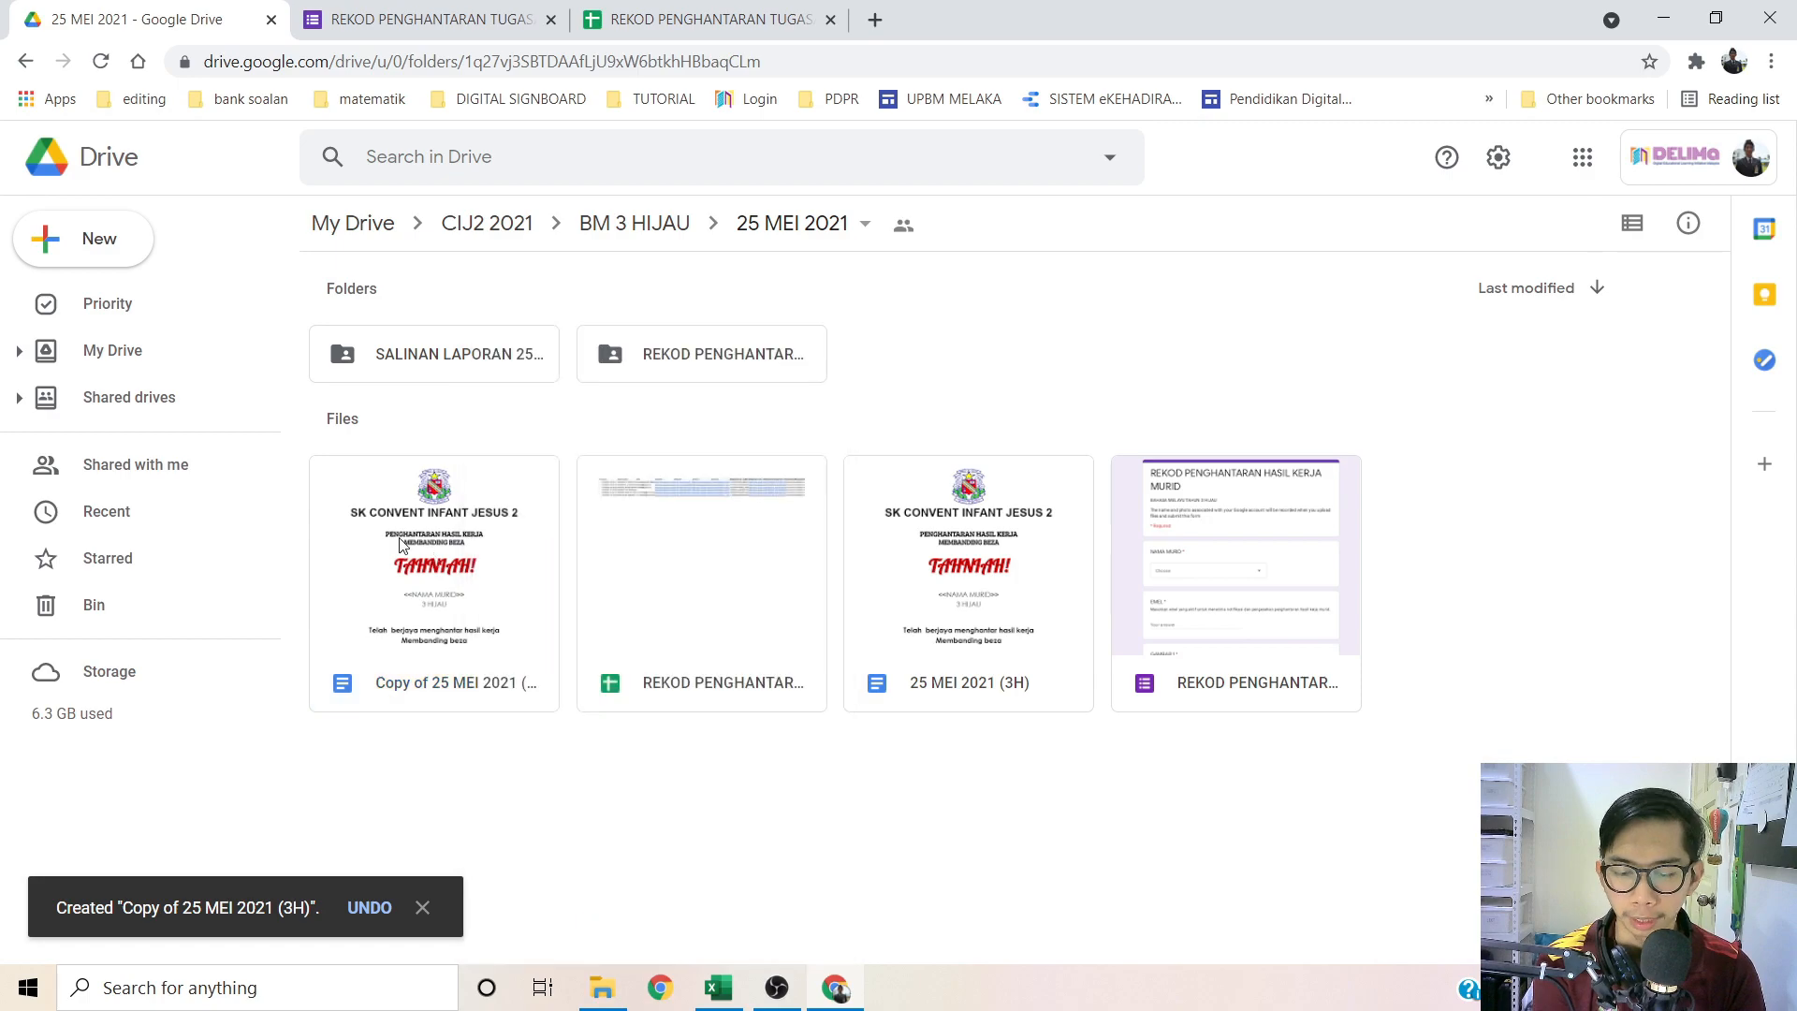
{"action": "right_click", "coordinate": [399, 545]}
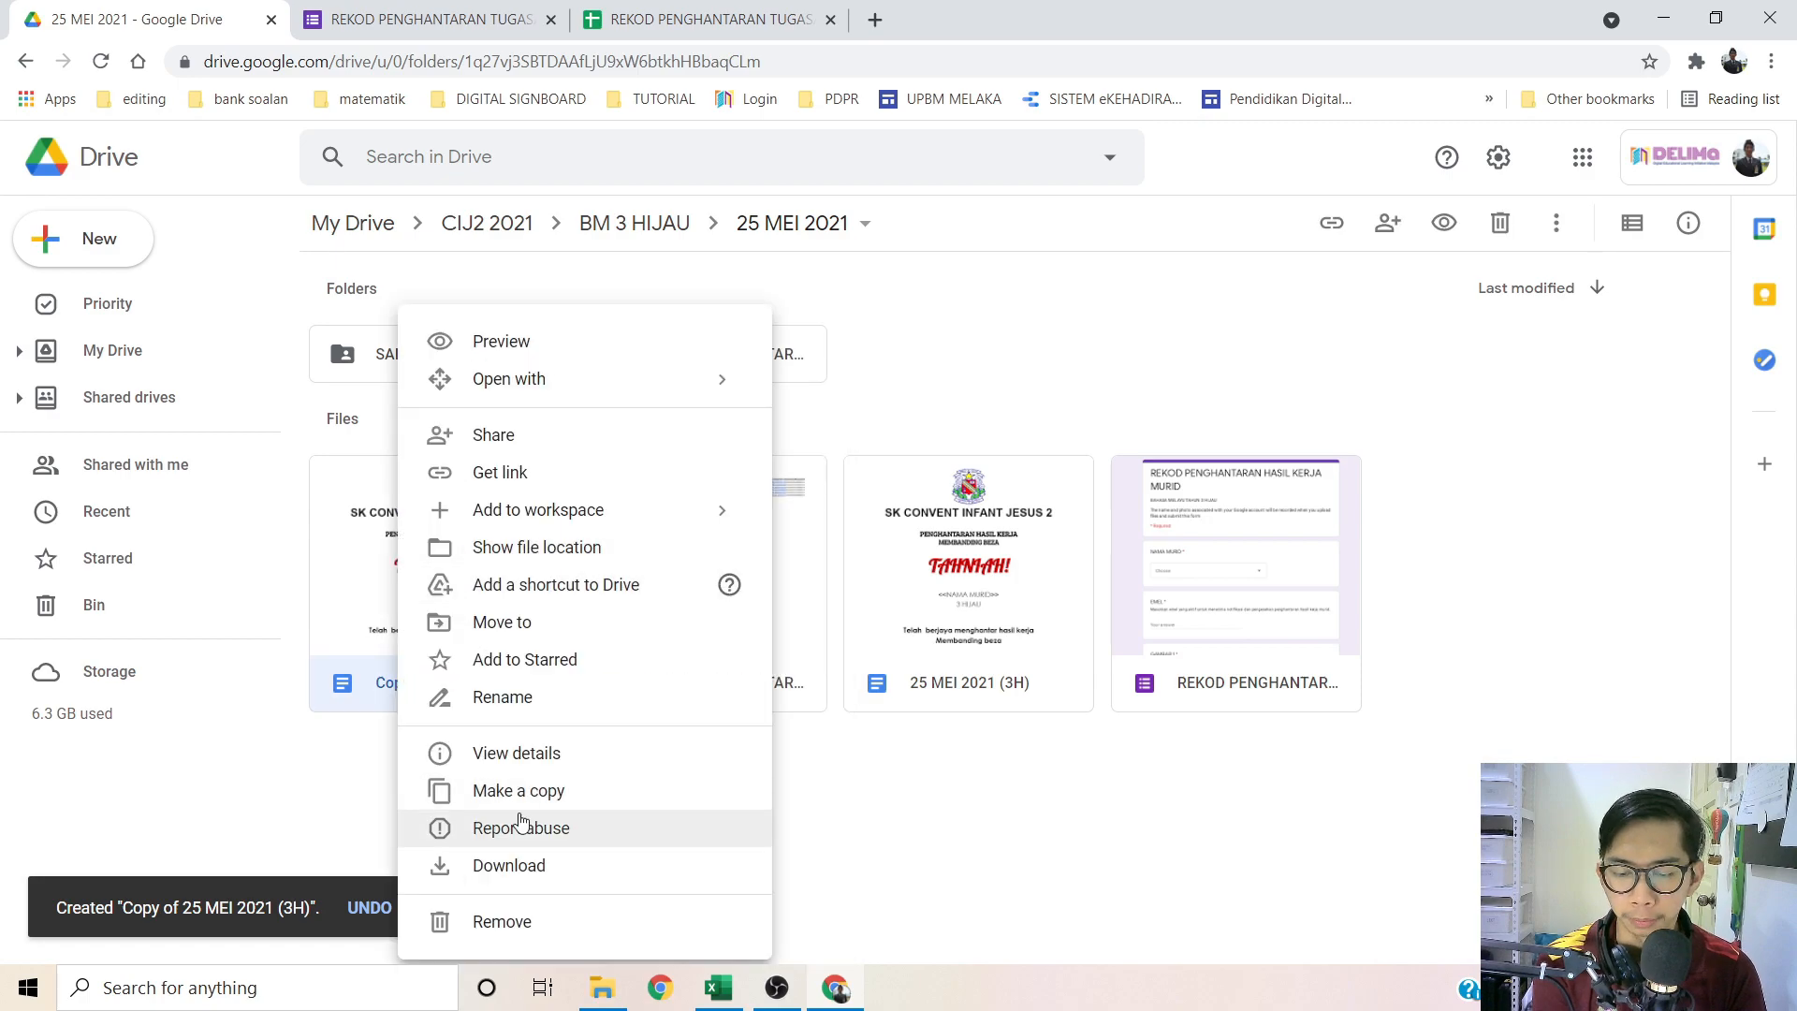
Step: Move the copy into the REKOD PENGHANTARAN TUGASAN 3 HIJAU folder, accepting the access change
{"action": "left_click", "coordinate": [503, 623]}
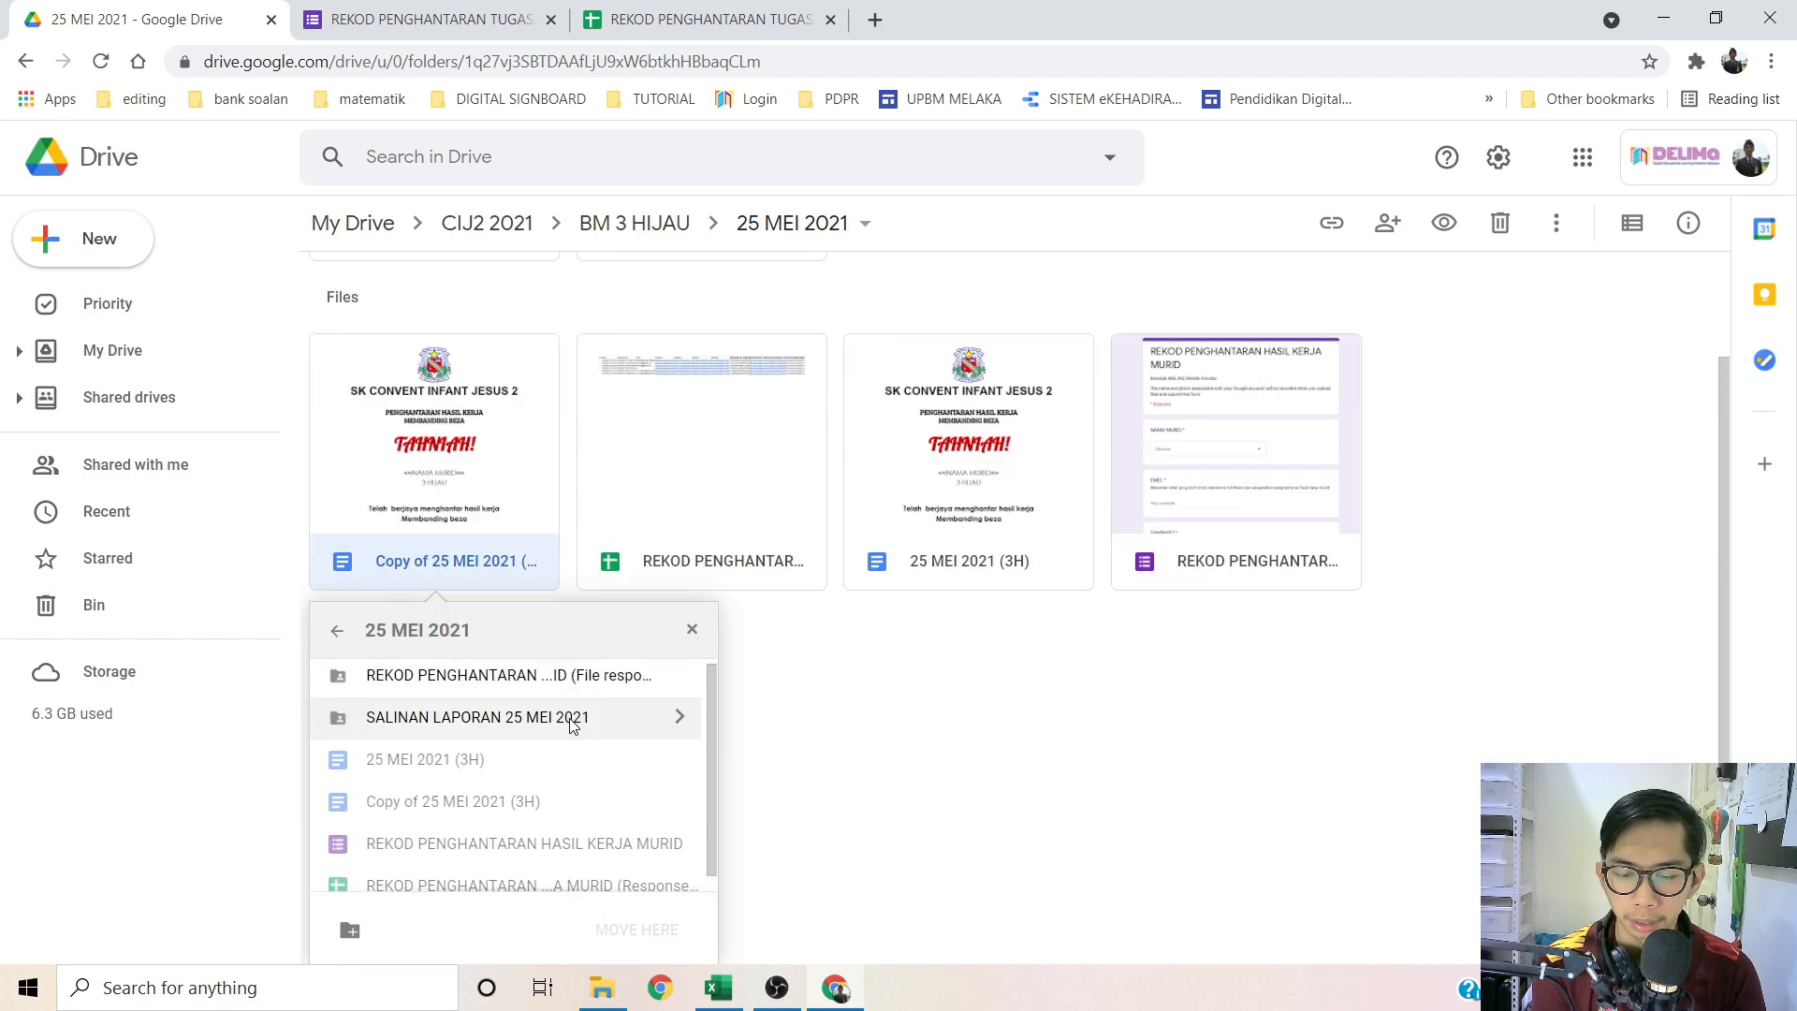
{"action": "left_click", "coordinate": [330, 740]}
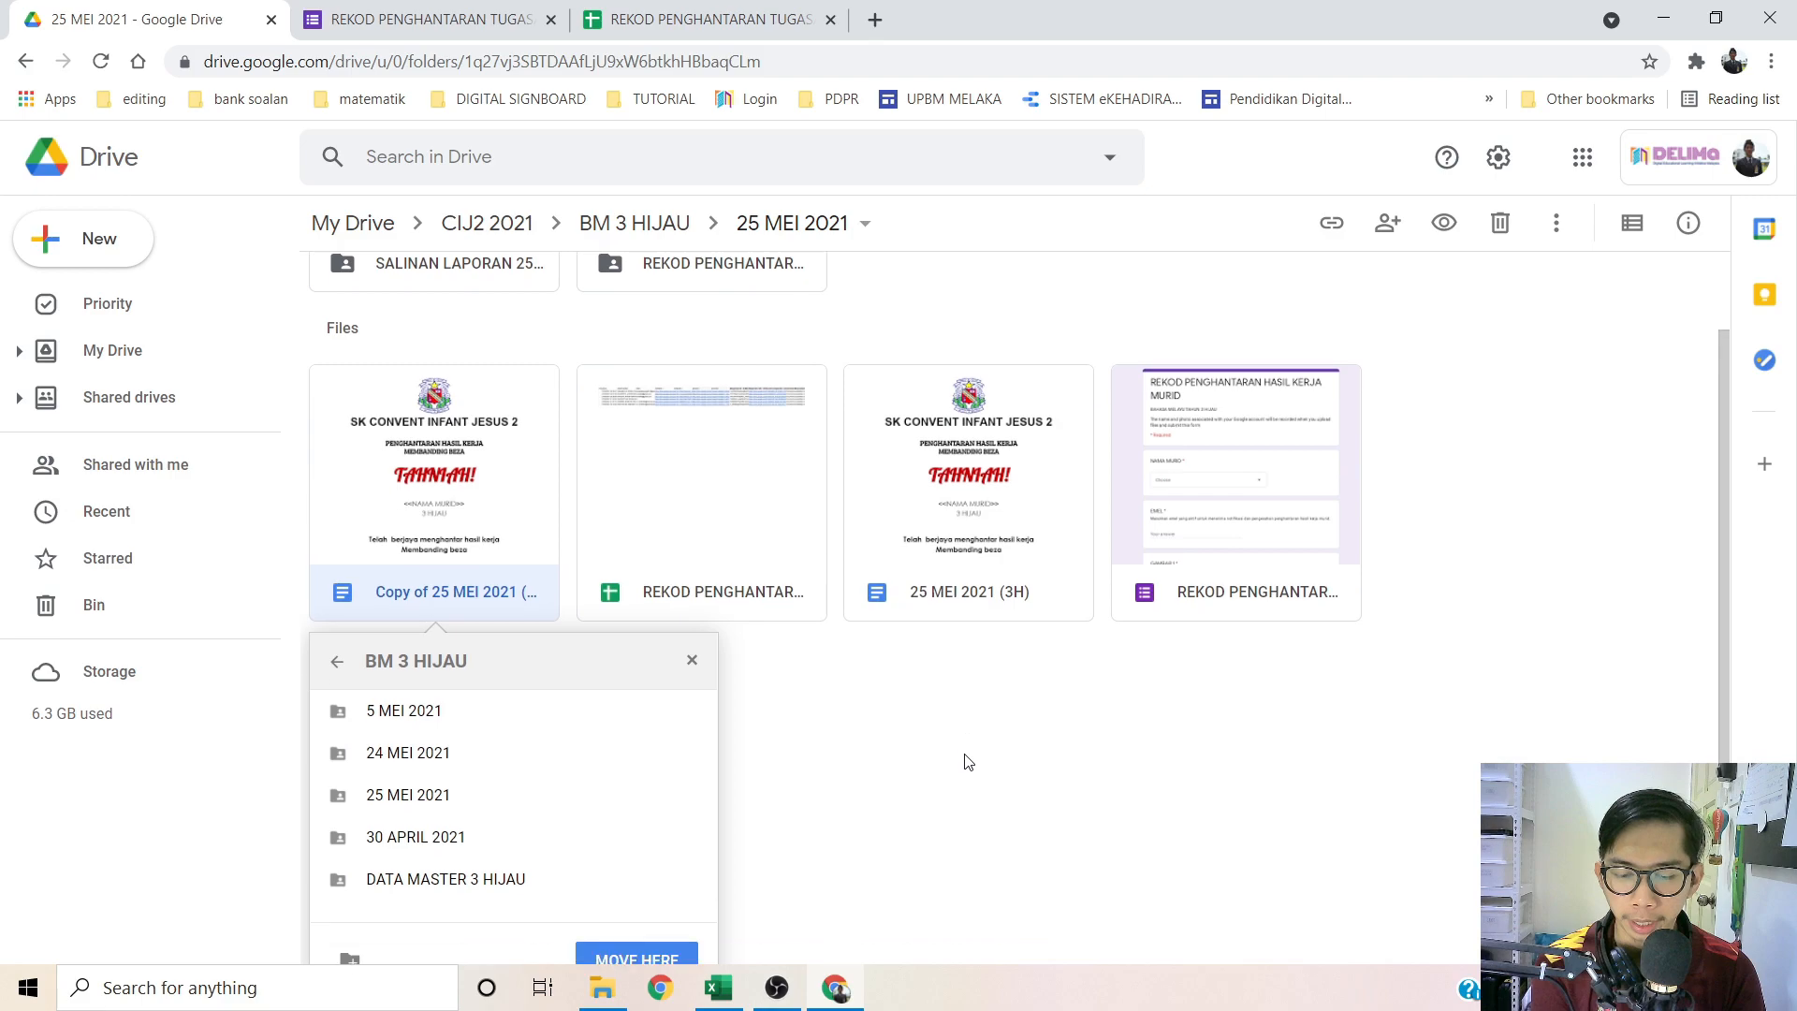
{"action": "left_click", "coordinate": [334, 641]}
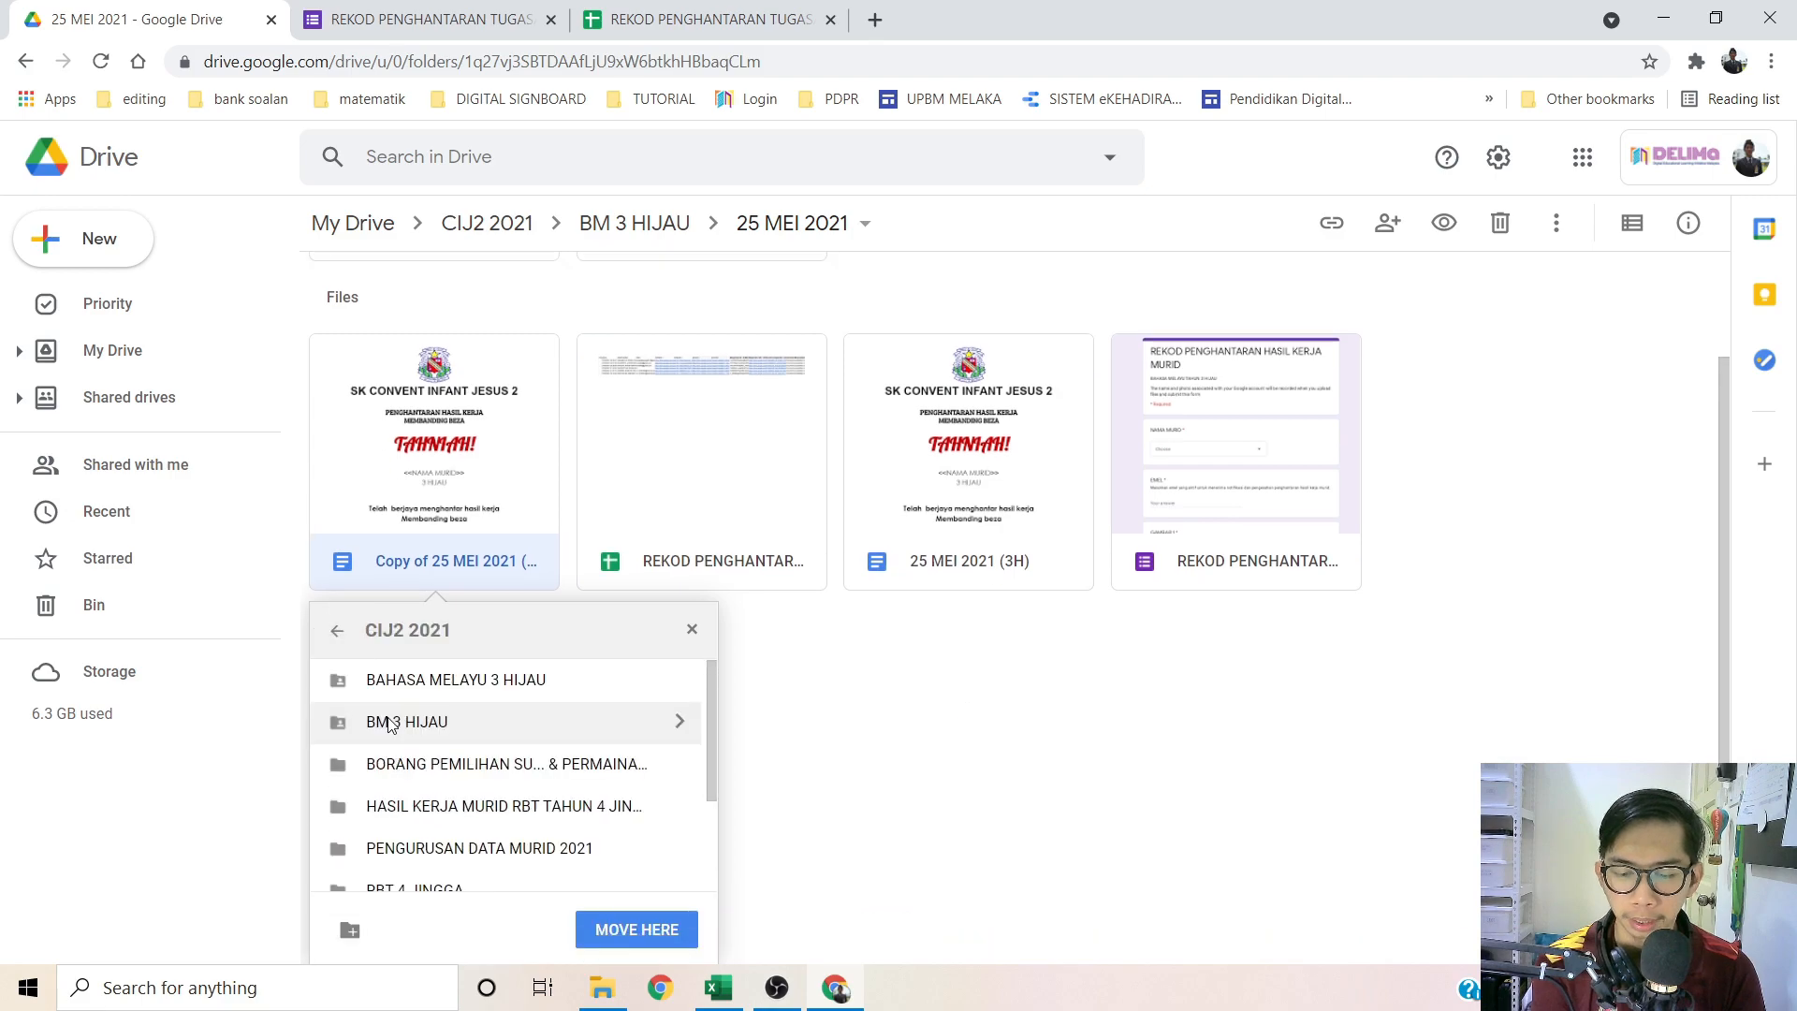
{"action": "scroll", "coordinate": [964, 802], "scroll_direction": "up", "scroll_amount": 1}
{"action": "scroll", "coordinate": [964, 802], "scroll_direction": "down", "scroll_amount": 1}
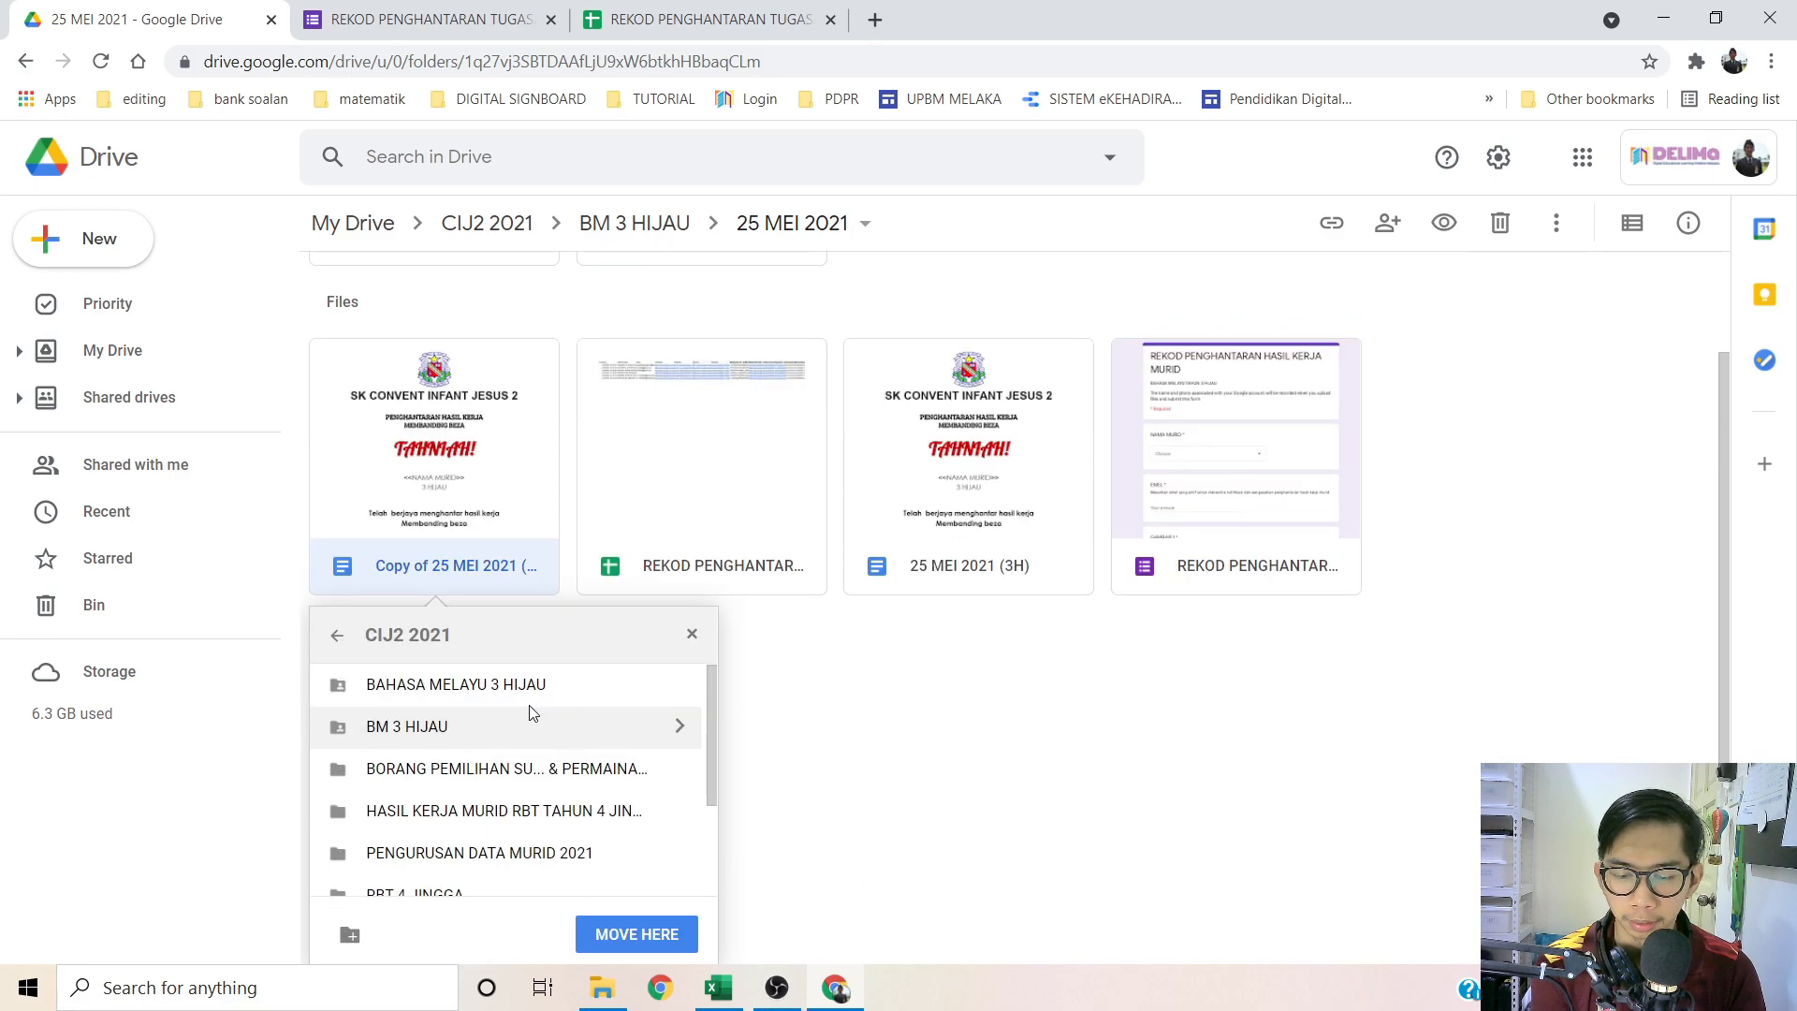
{"action": "left_click", "coordinate": [337, 636]}
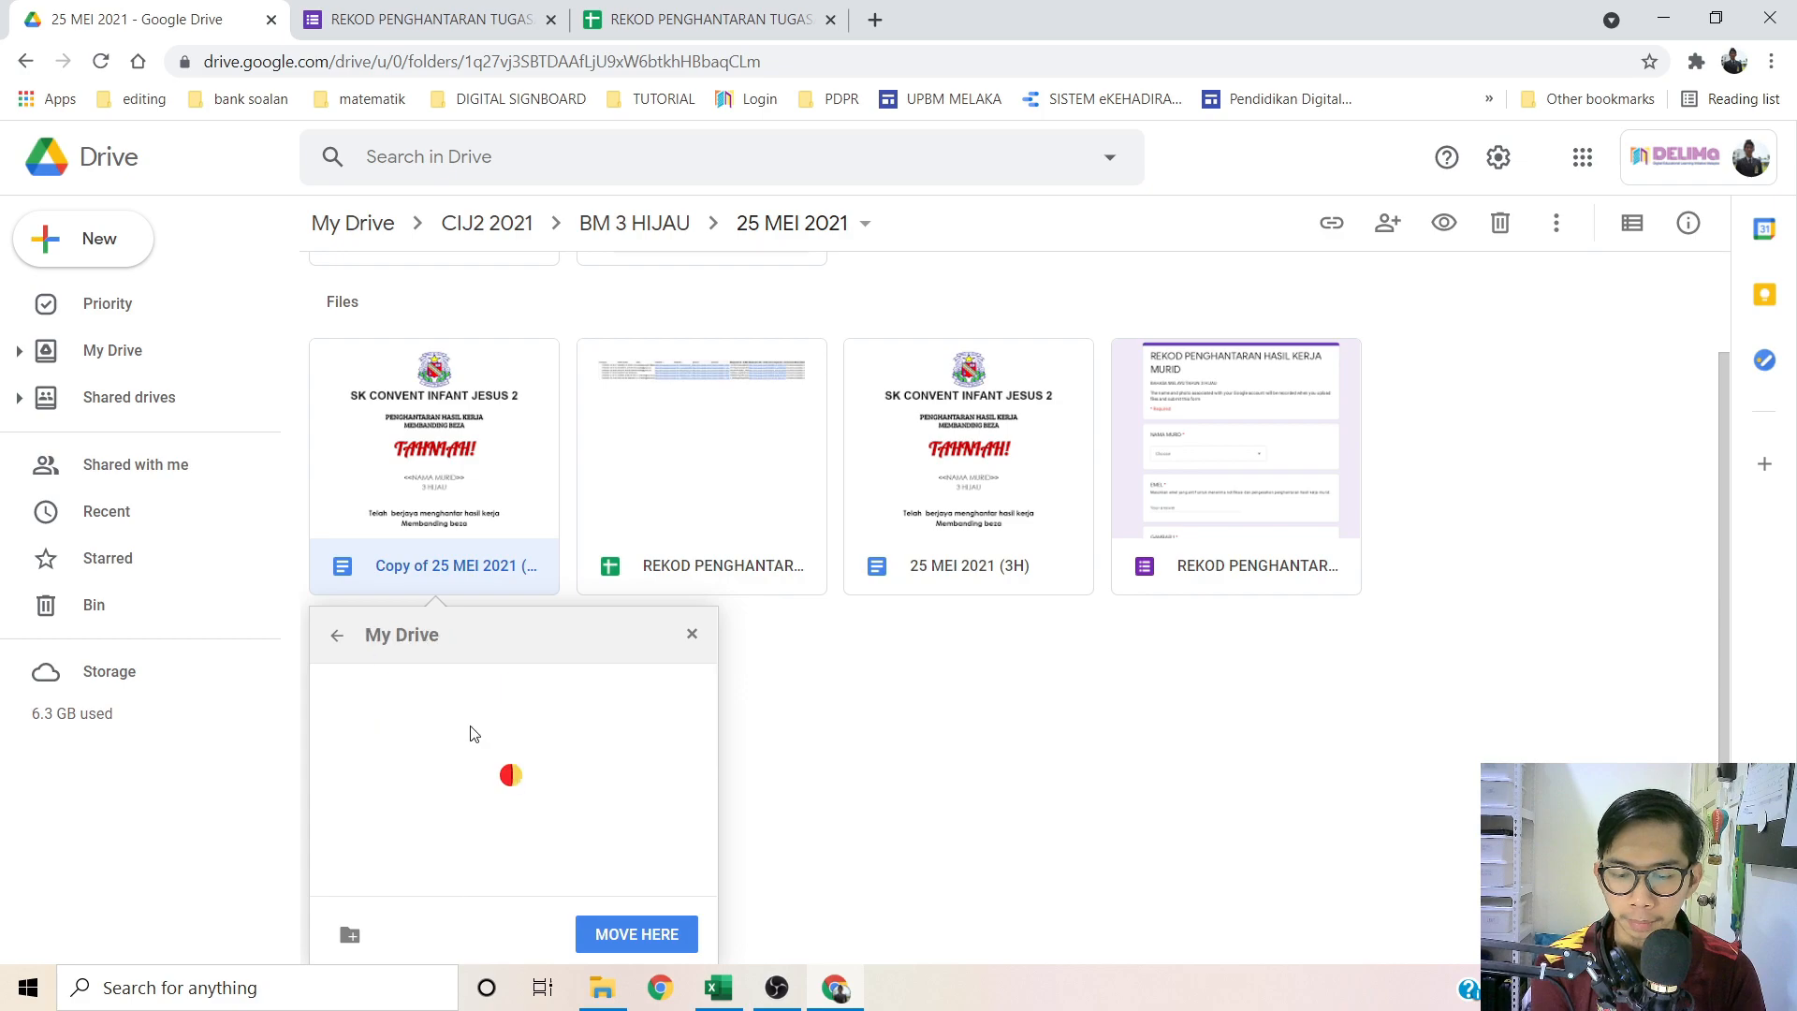
{"action": "scroll", "coordinate": [918, 839], "scroll_direction": "up", "scroll_amount": 2}
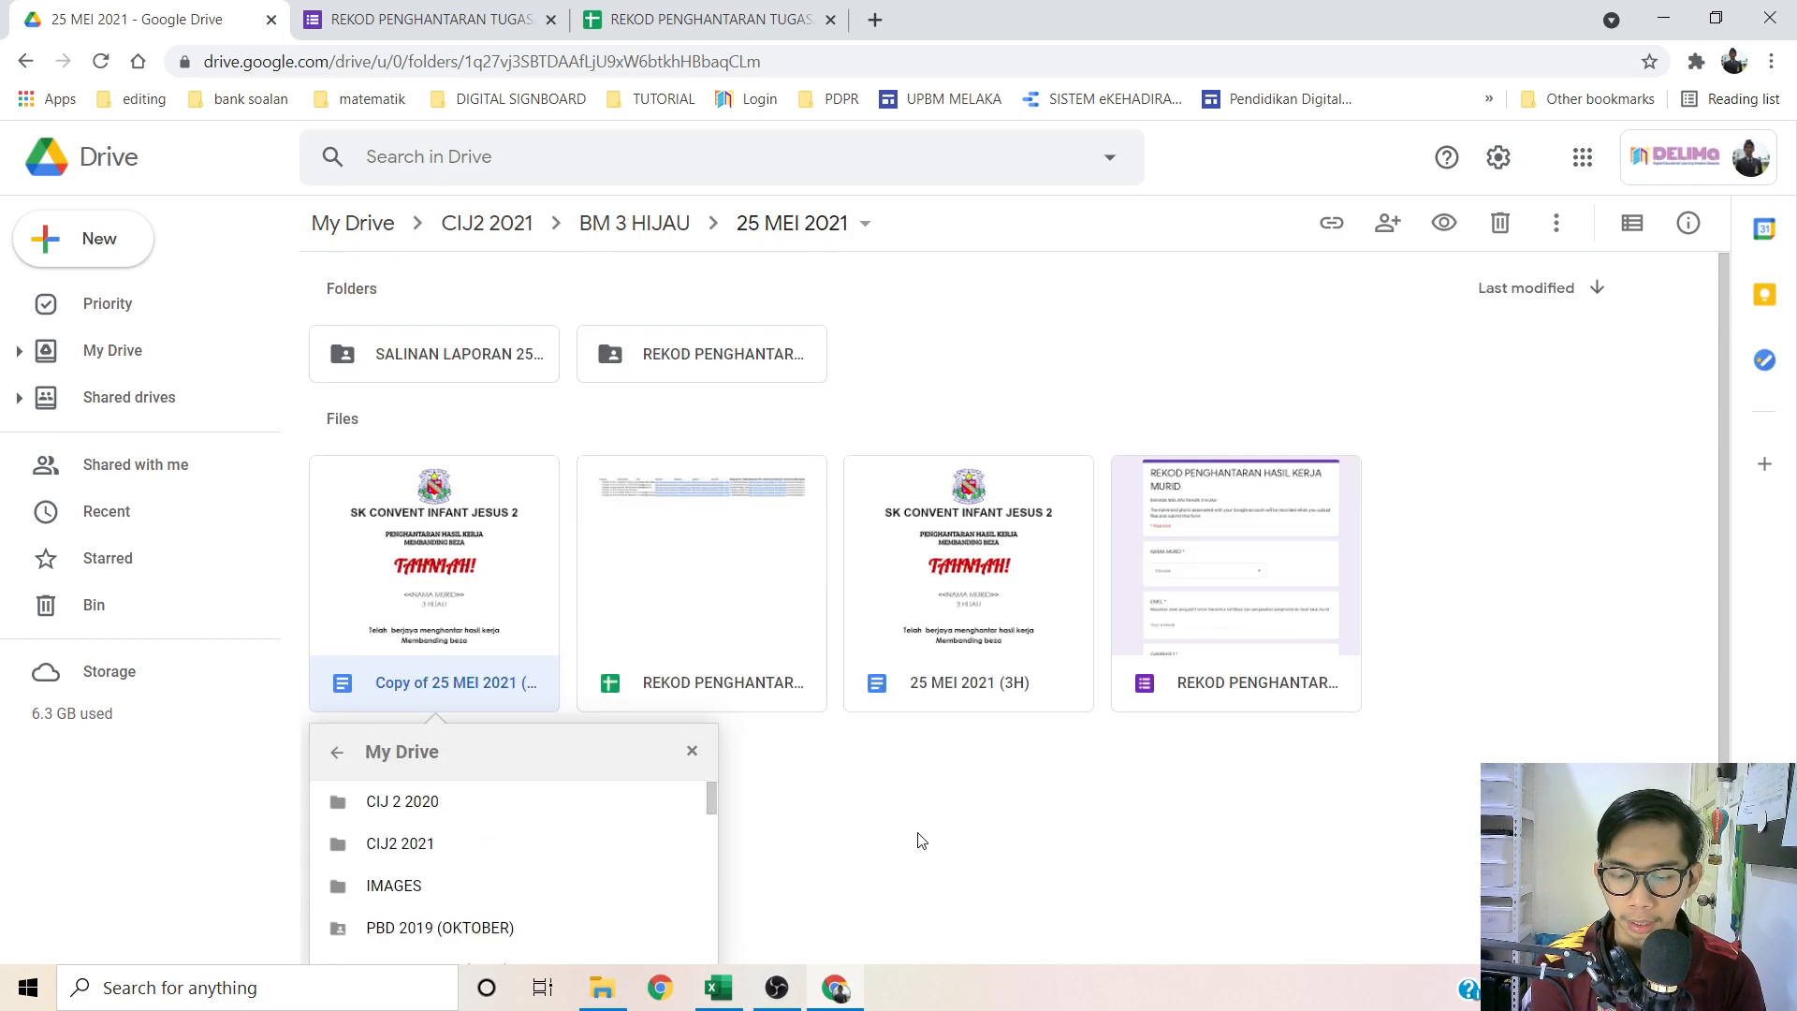
{"action": "scroll", "coordinate": [979, 874], "scroll_direction": "down", "scroll_amount": 2}
{"action": "scroll", "coordinate": [561, 823], "scroll_direction": "down", "scroll_amount": 4}
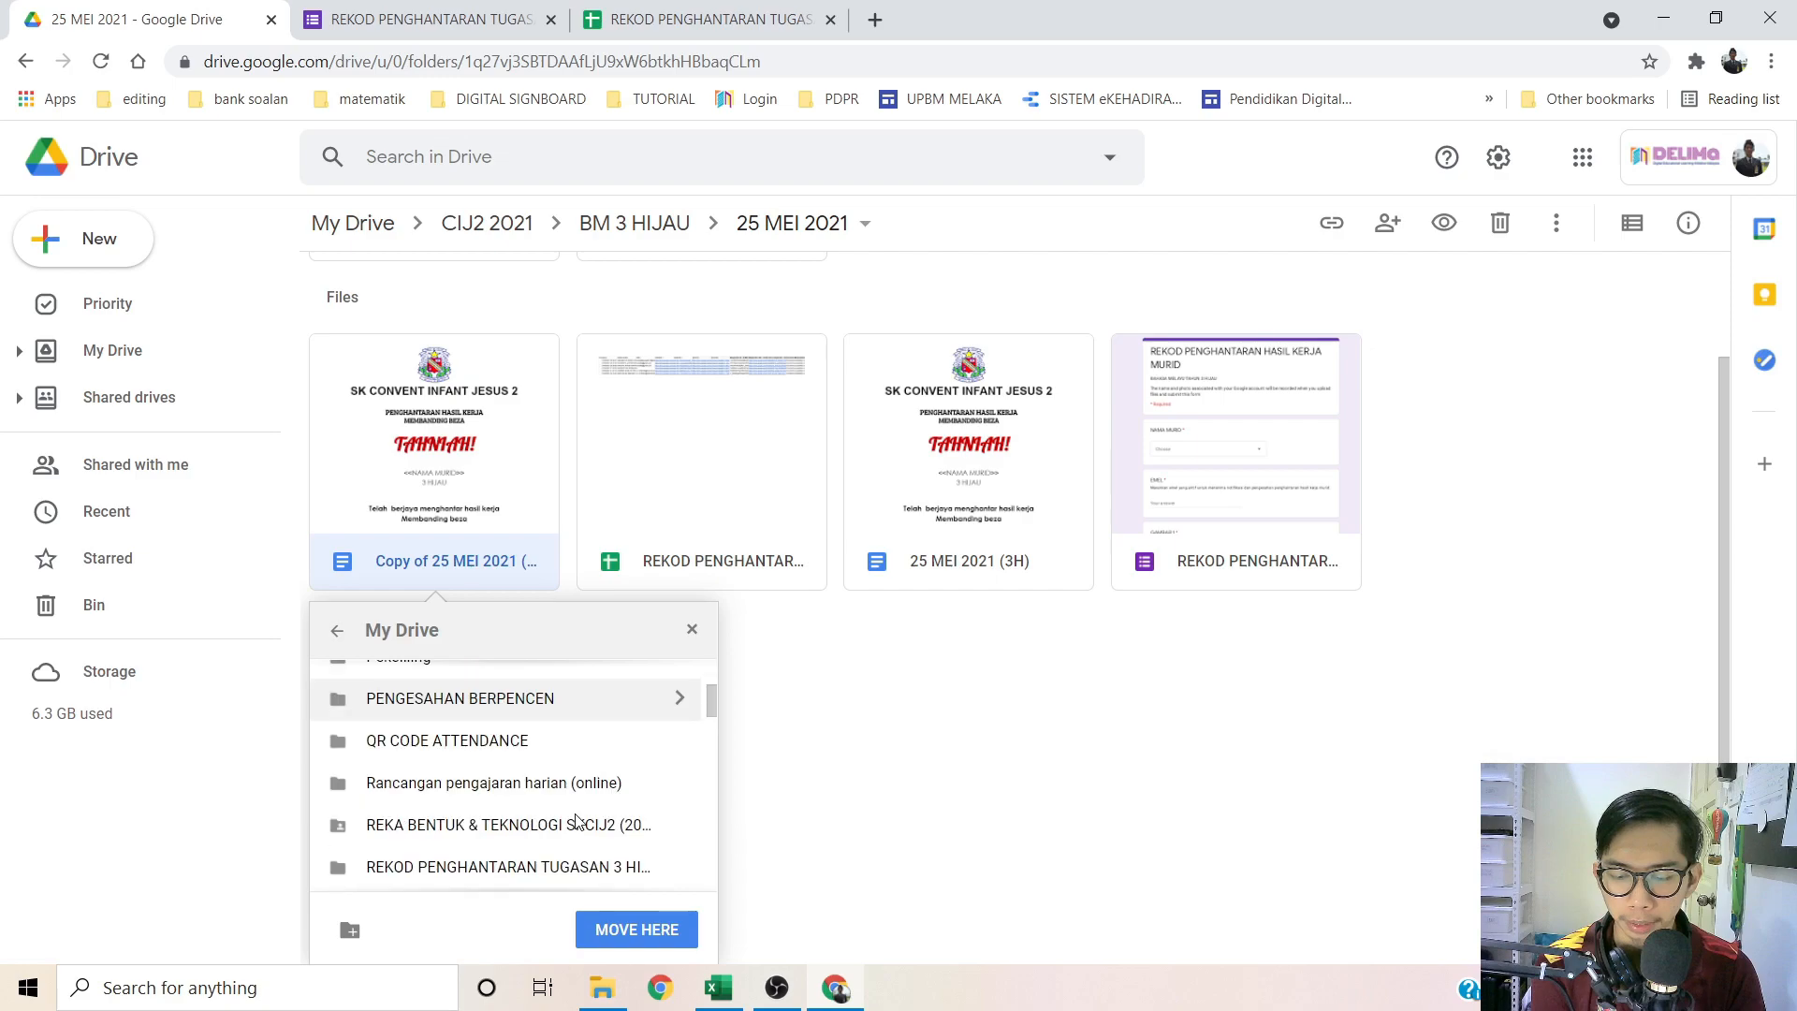
{"action": "scroll", "coordinate": [519, 794], "scroll_direction": "down", "scroll_amount": 3}
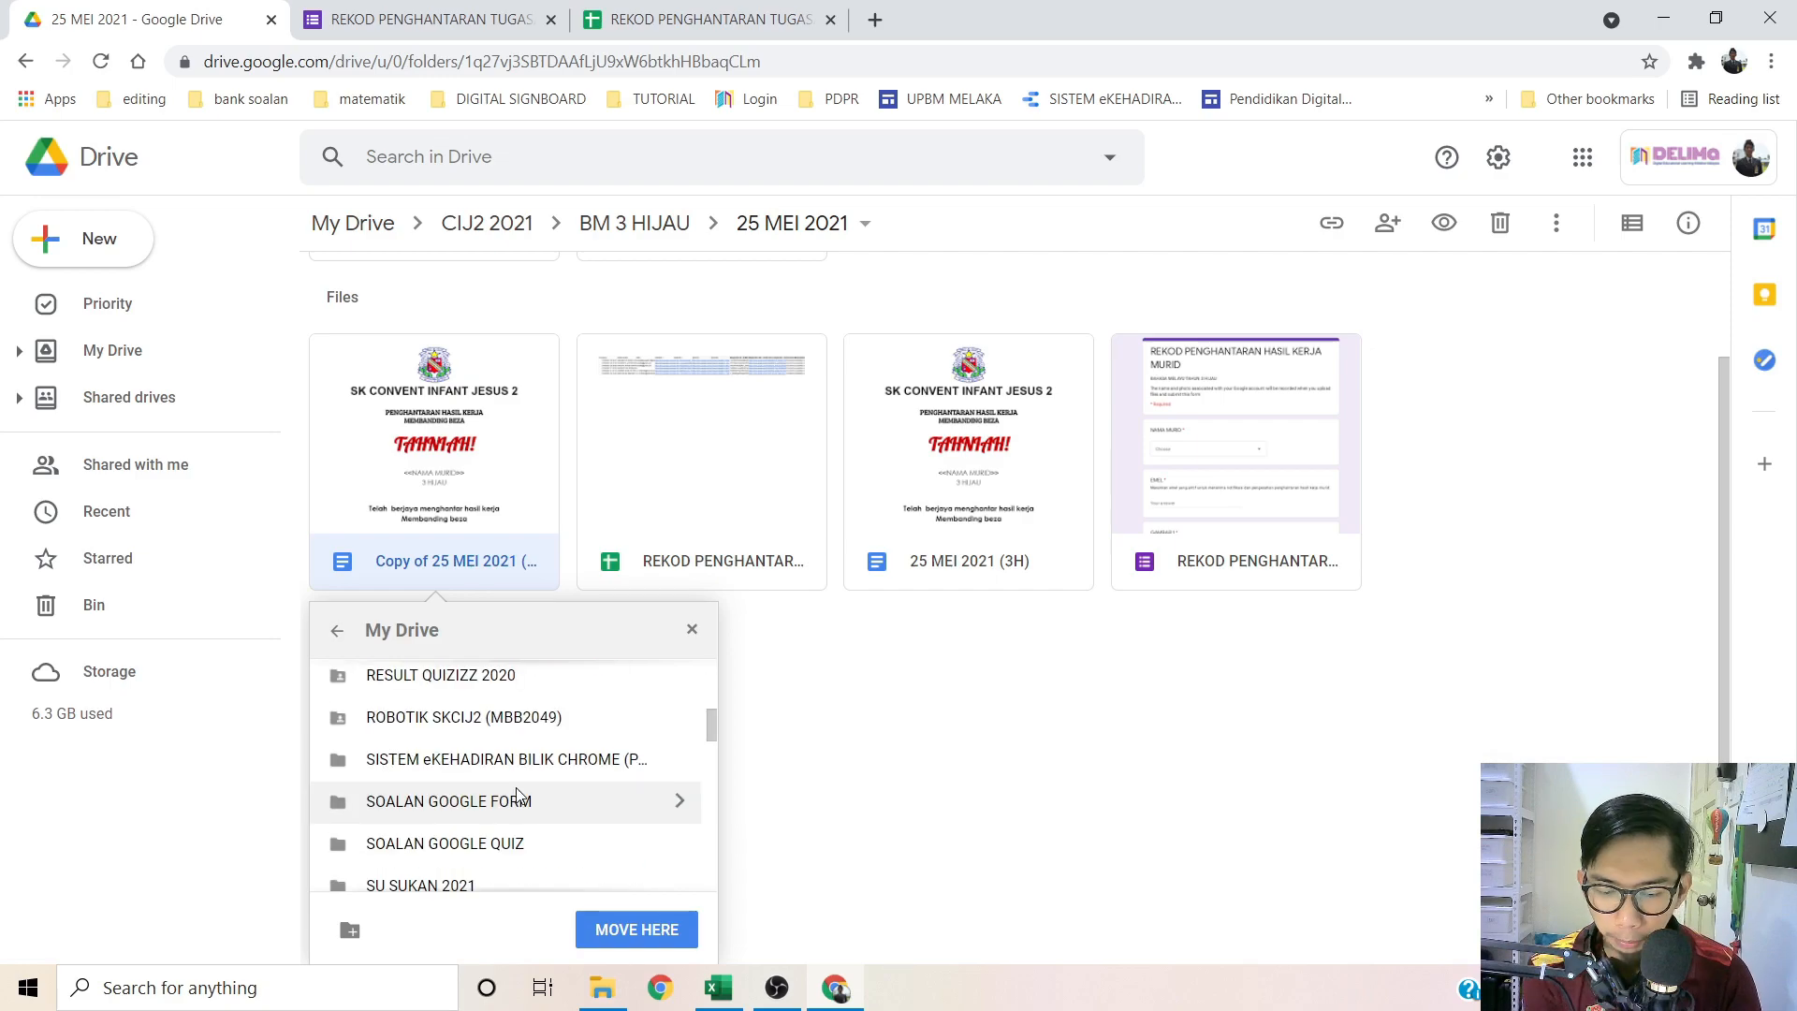
{"action": "scroll", "coordinate": [522, 819], "scroll_direction": "down", "scroll_amount": 1}
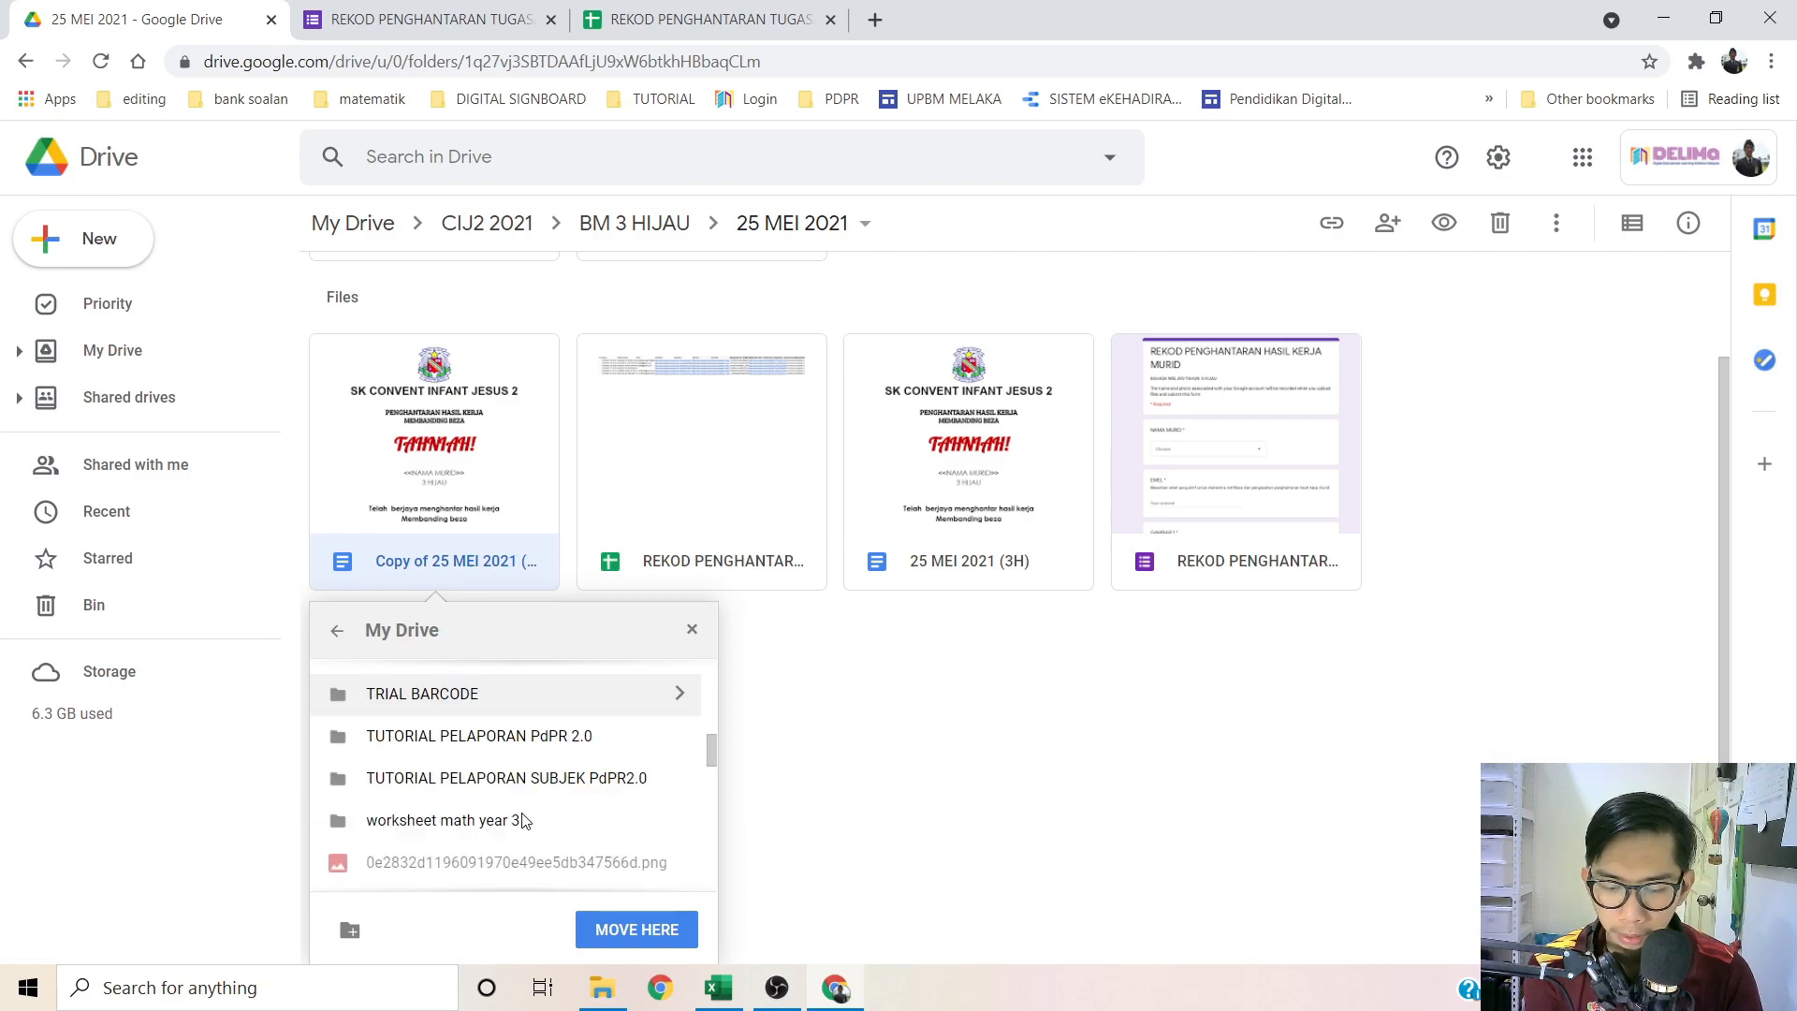
{"action": "scroll", "coordinate": [522, 819], "scroll_direction": "up", "scroll_amount": 2}
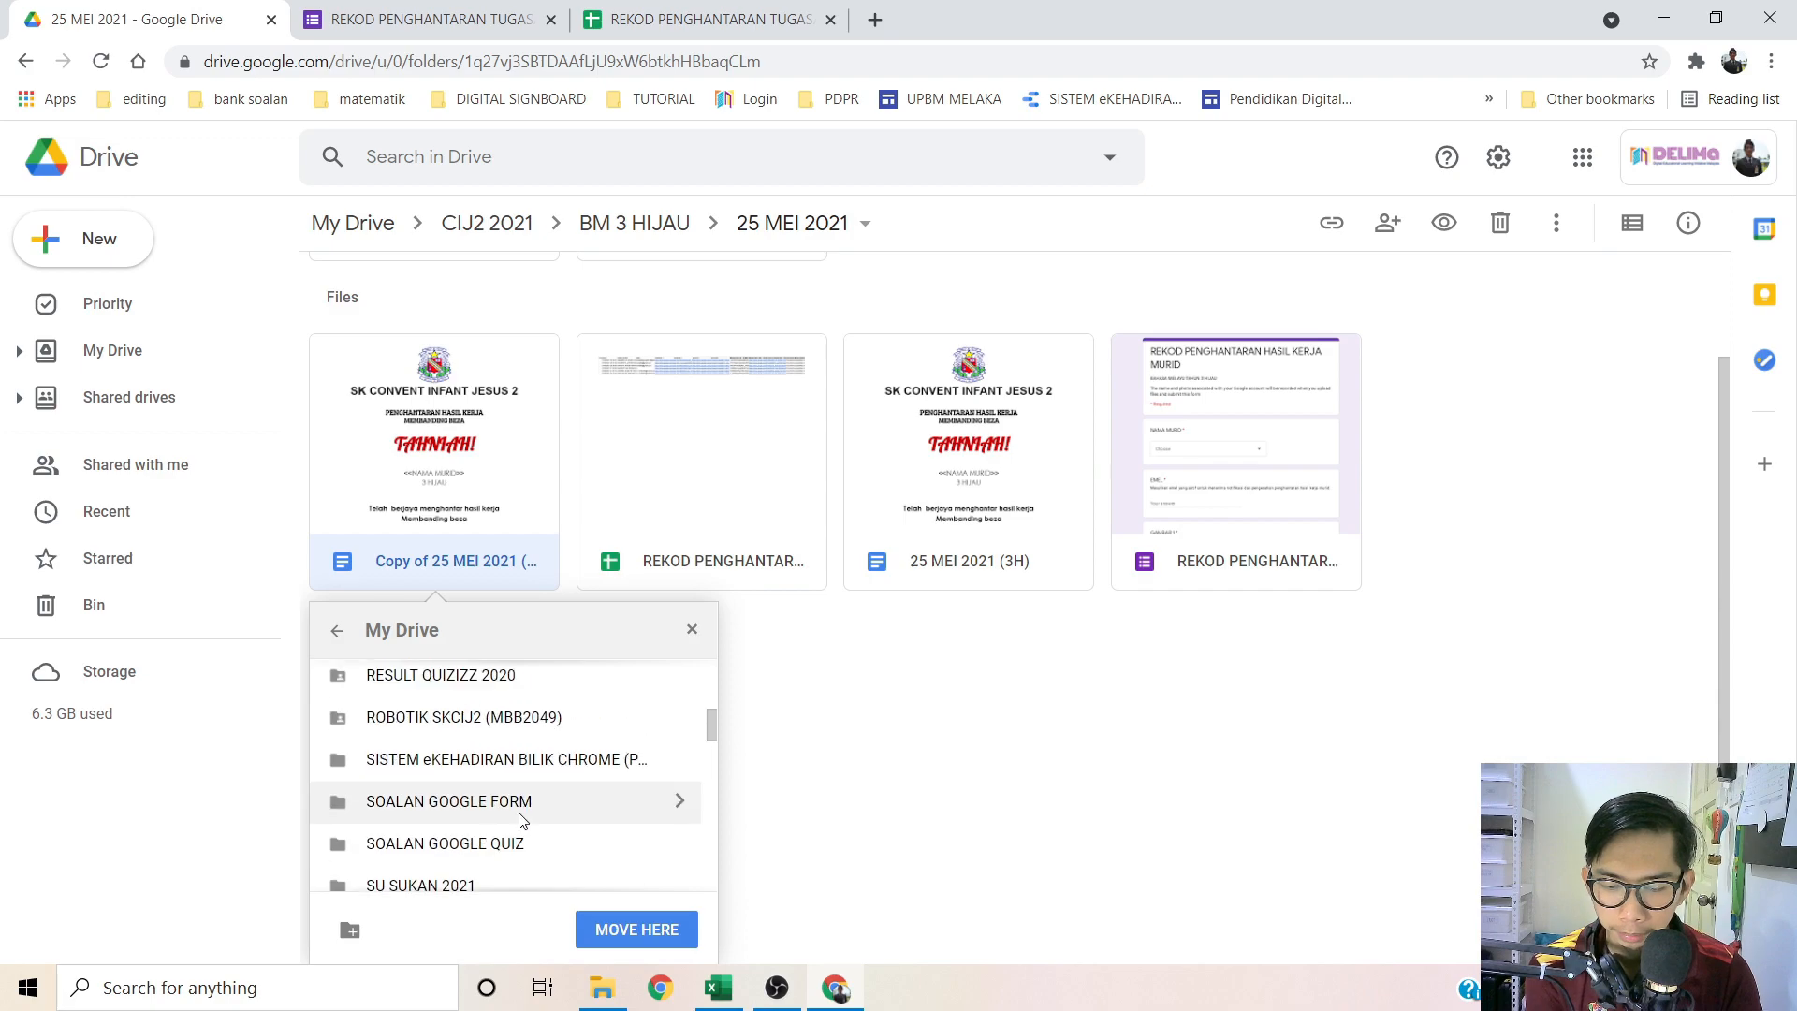
{"action": "scroll", "coordinate": [522, 820], "scroll_direction": "up", "scroll_amount": 2}
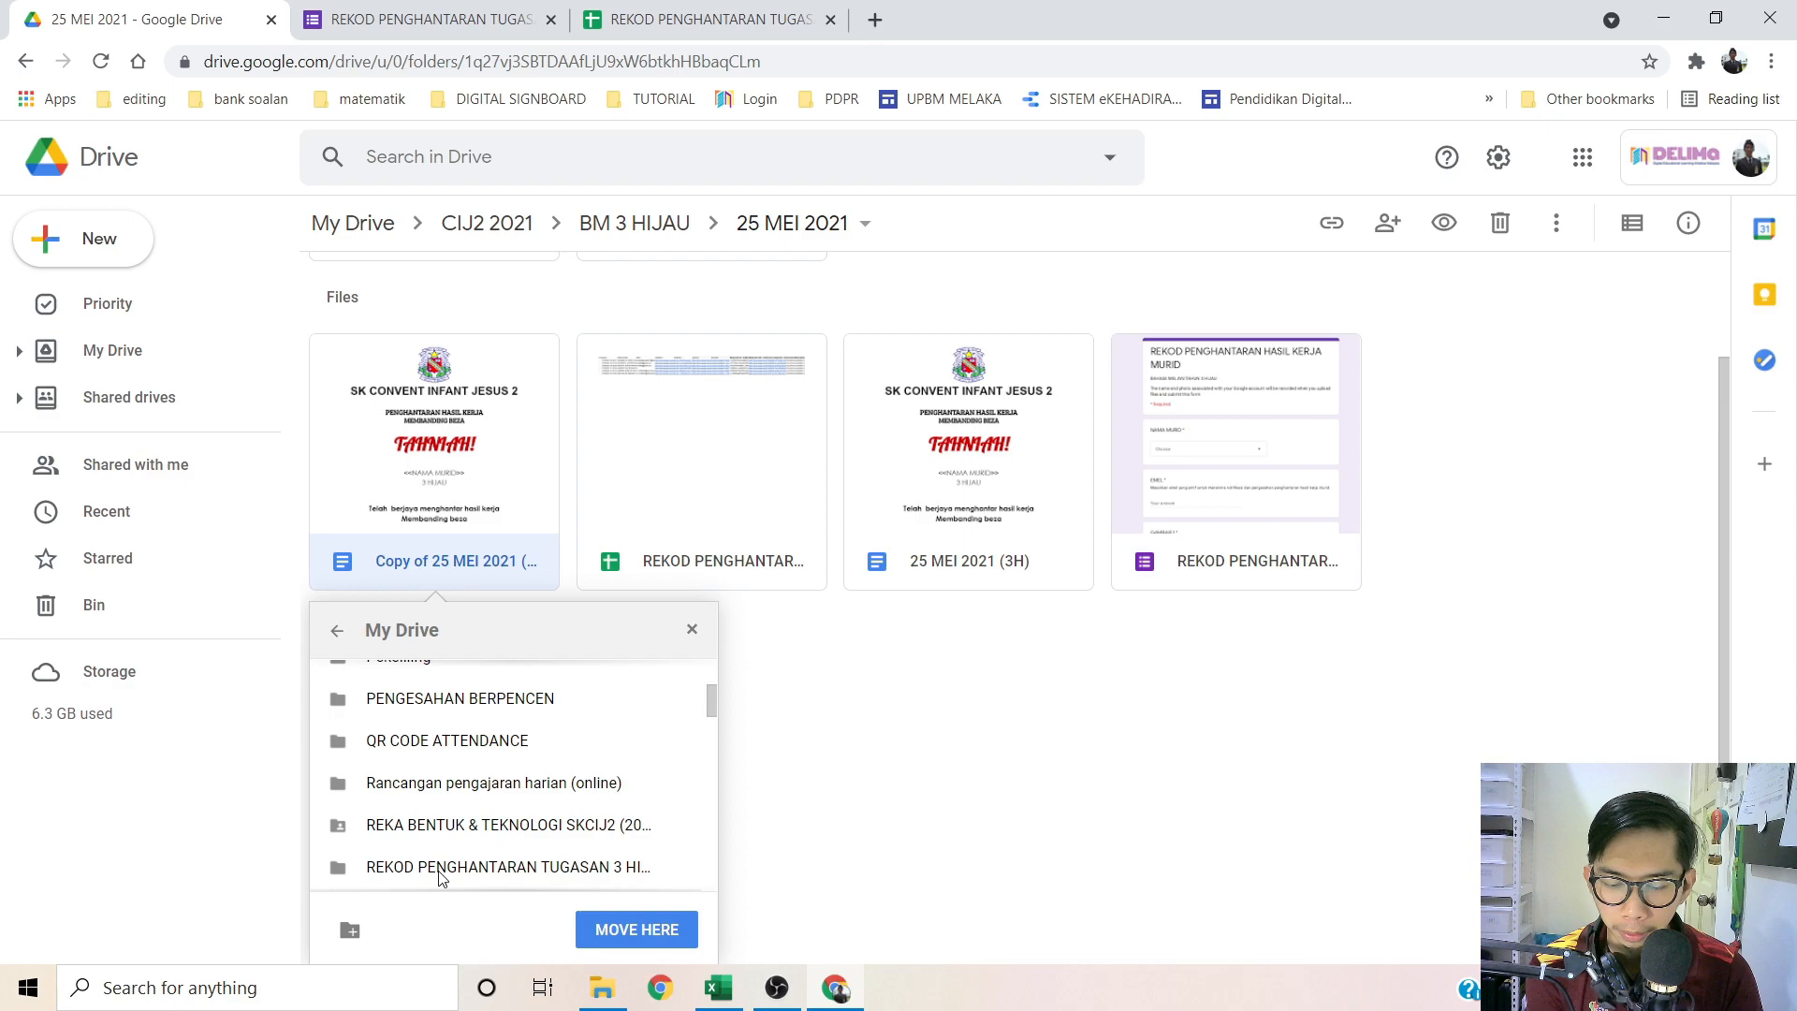
{"action": "left_click", "coordinate": [536, 869]}
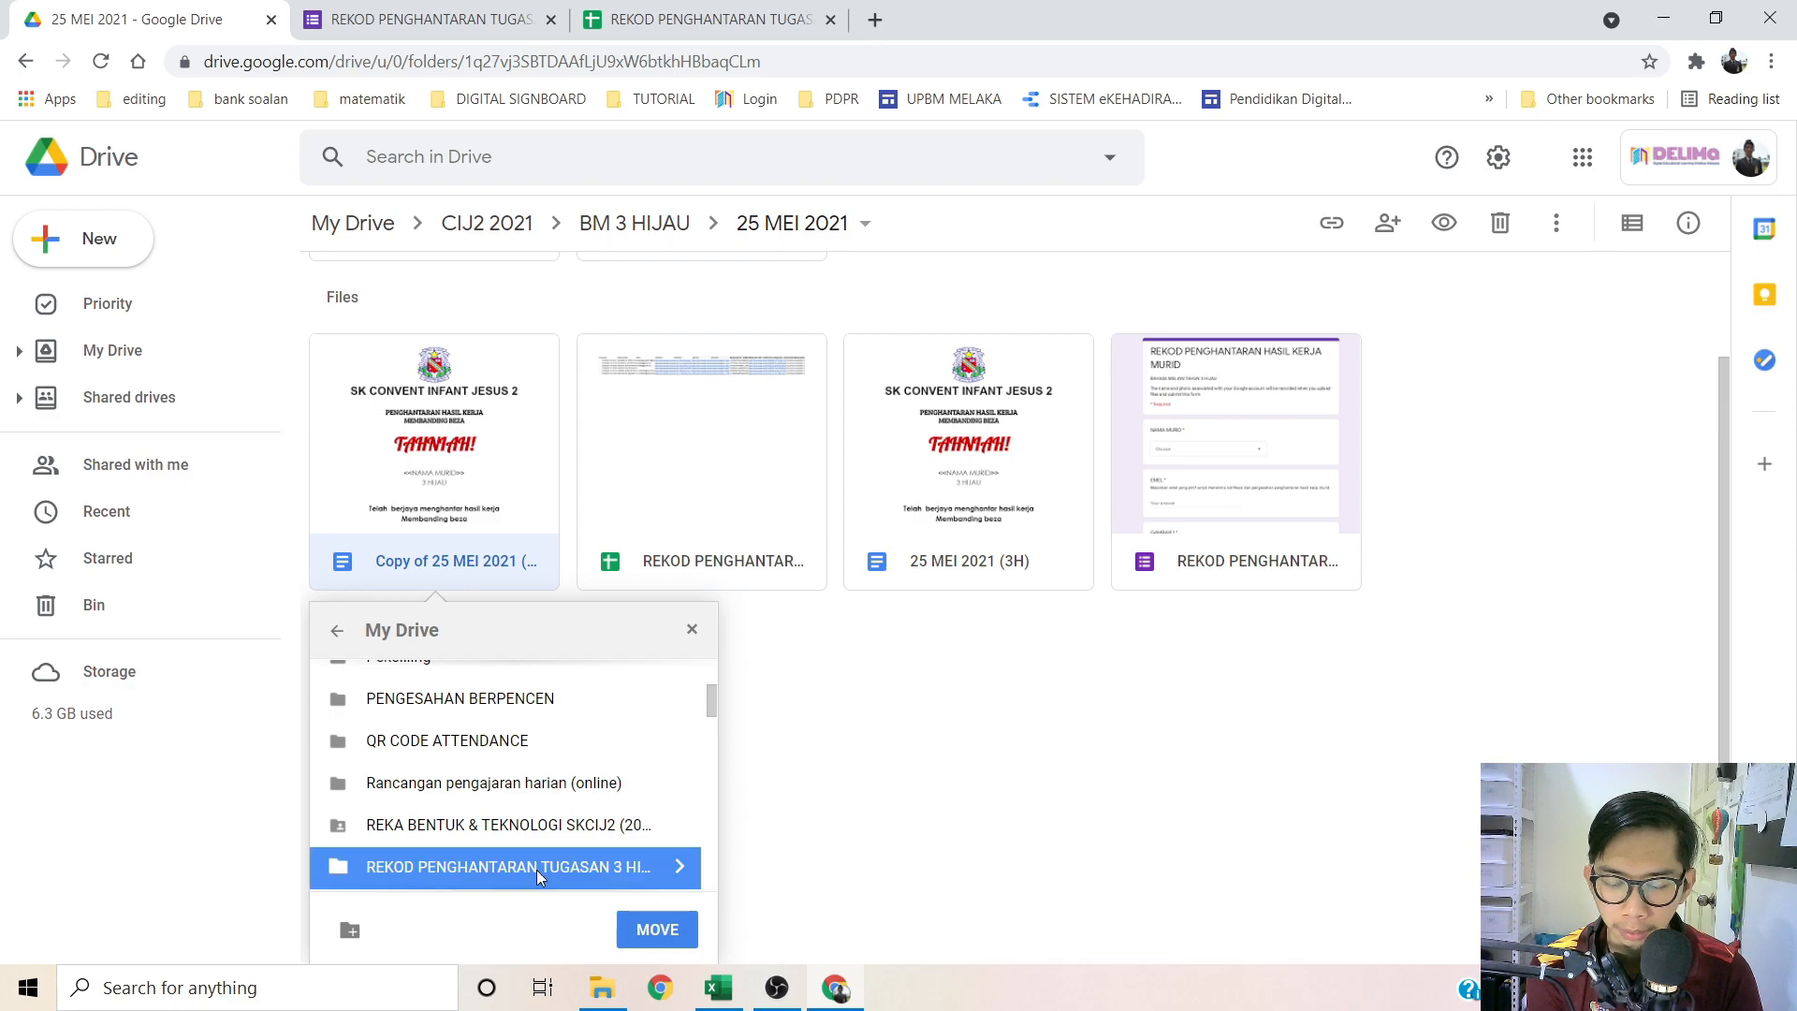
{"action": "left_click", "coordinate": [665, 931]}
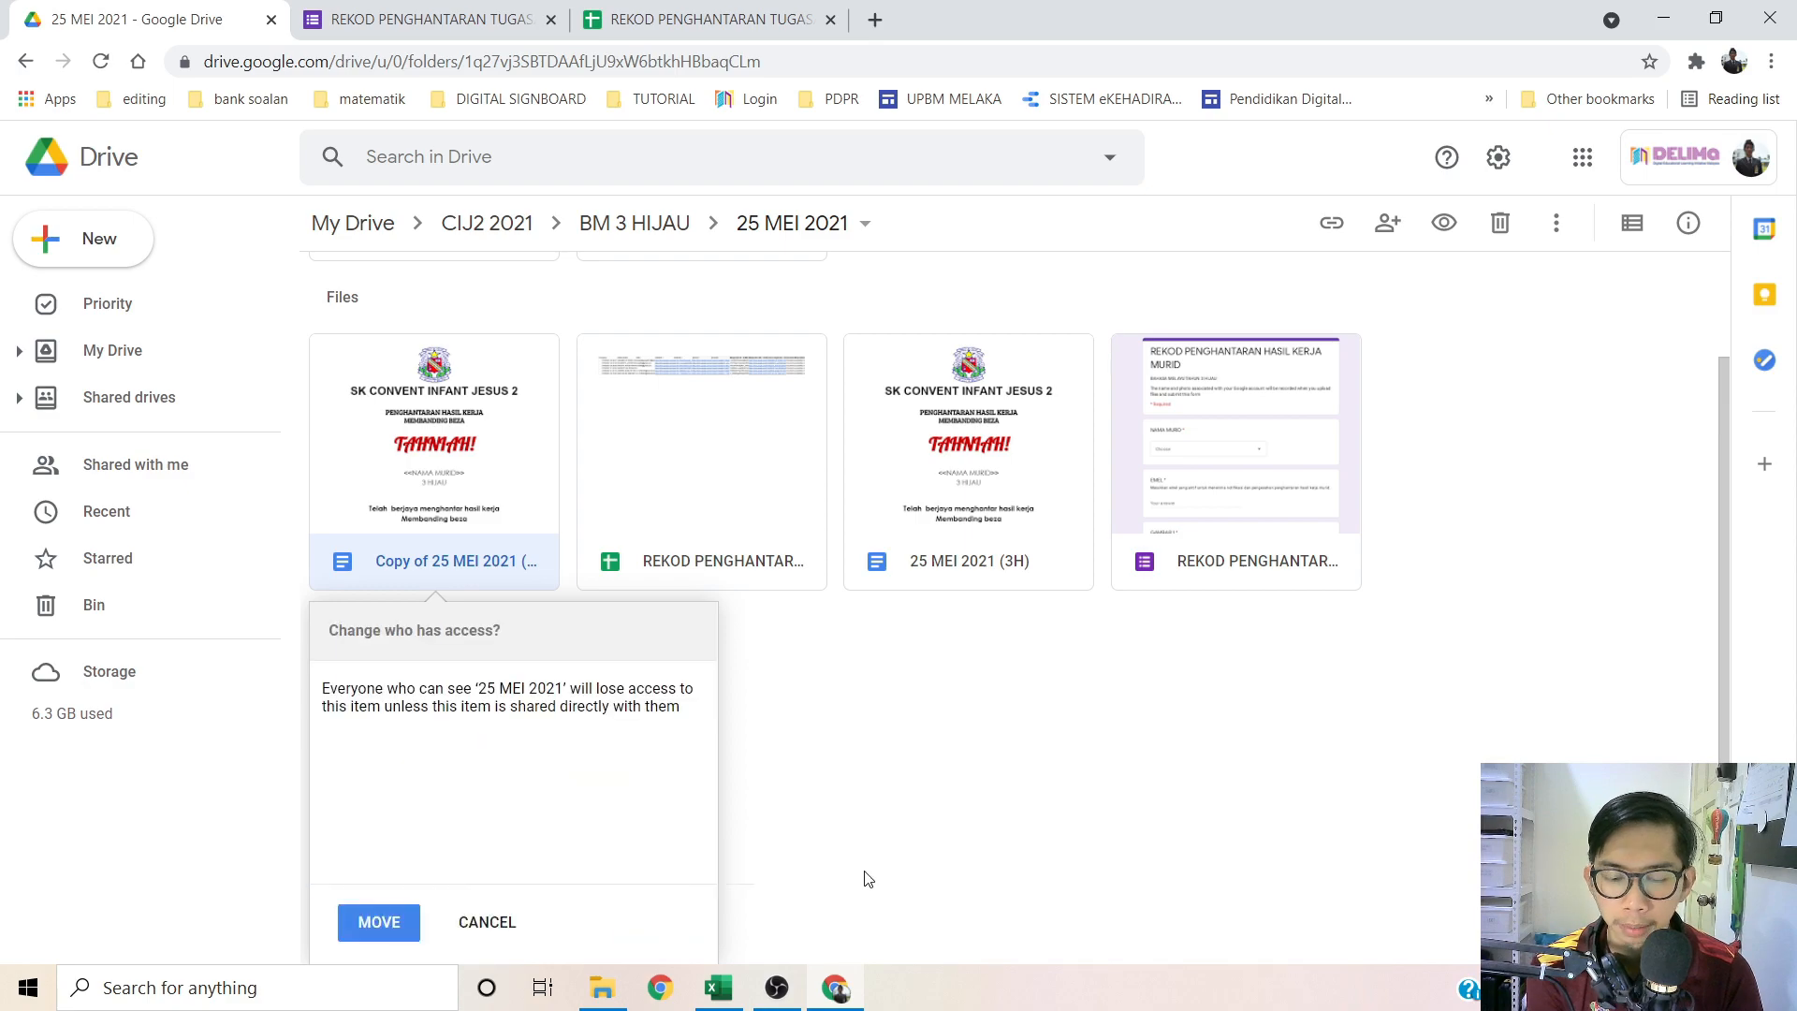
{"action": "left_click", "coordinate": [379, 923]}
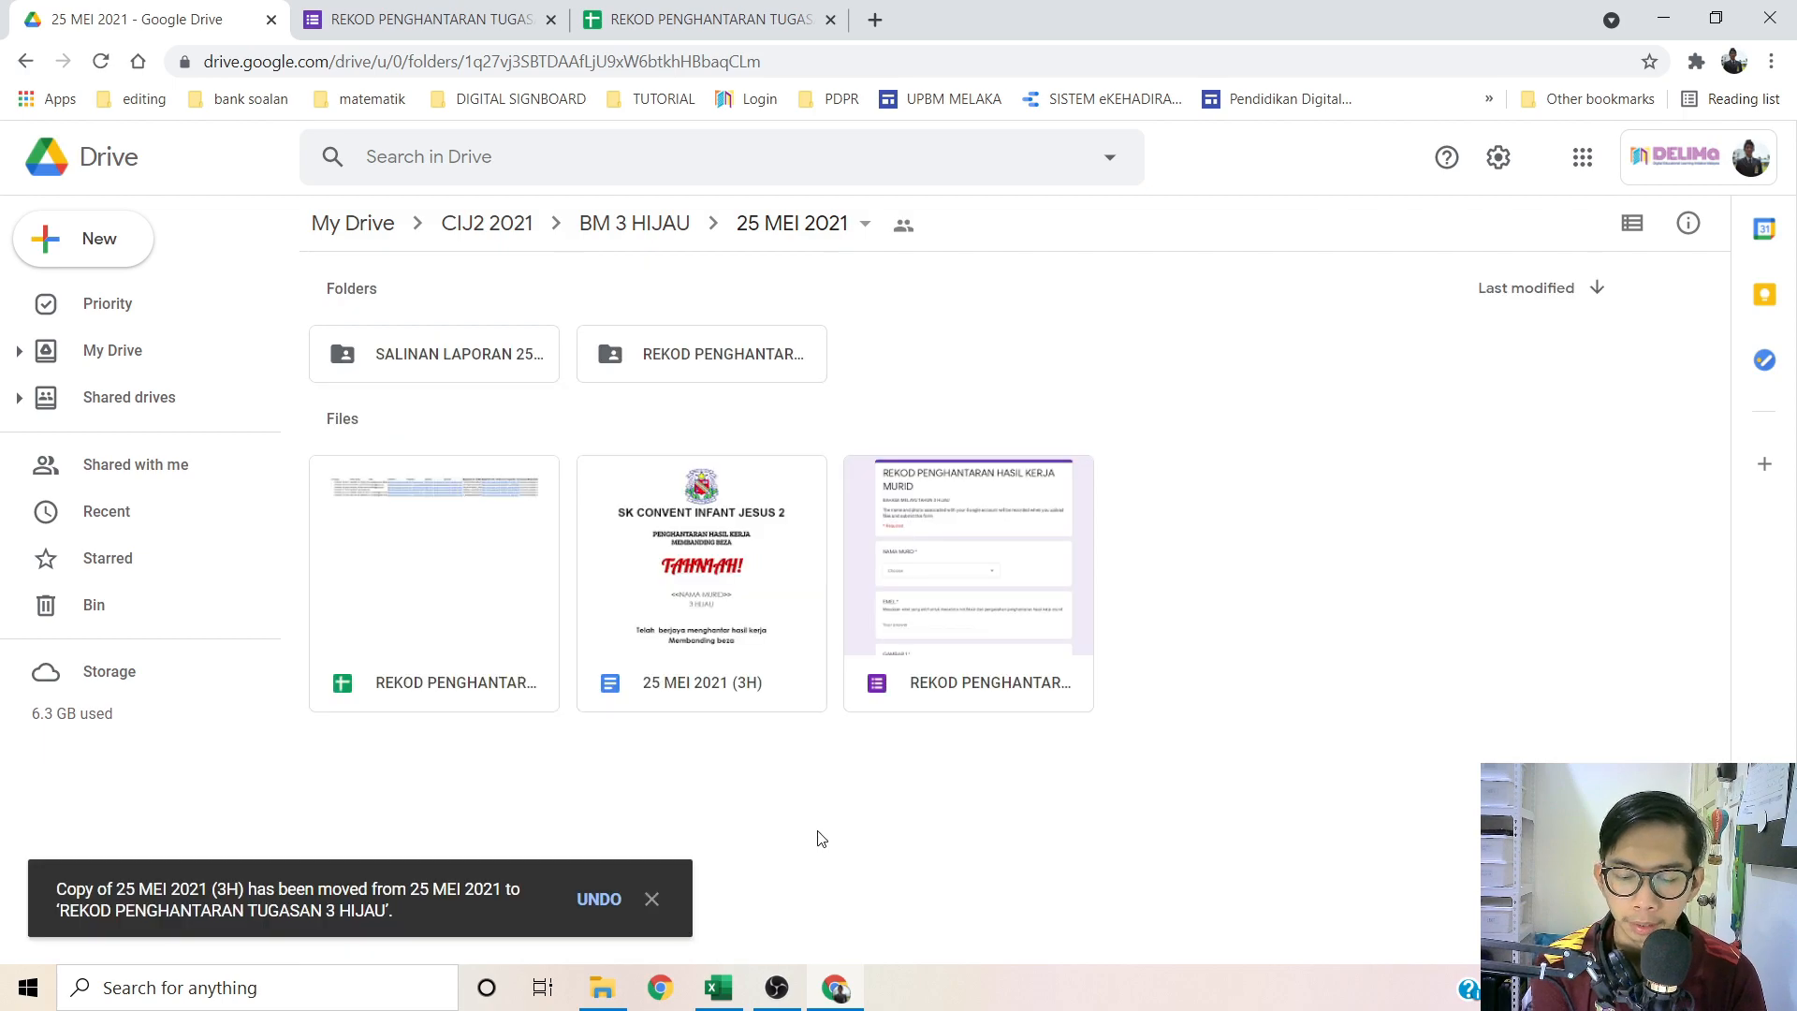
Step: From My Drive, open Copy of 25 MEI 2021 (3H) inside the REKOD PENGHANTARAN TUGASAN 3 HIJAU folder
{"action": "left_click", "coordinate": [96, 350]}
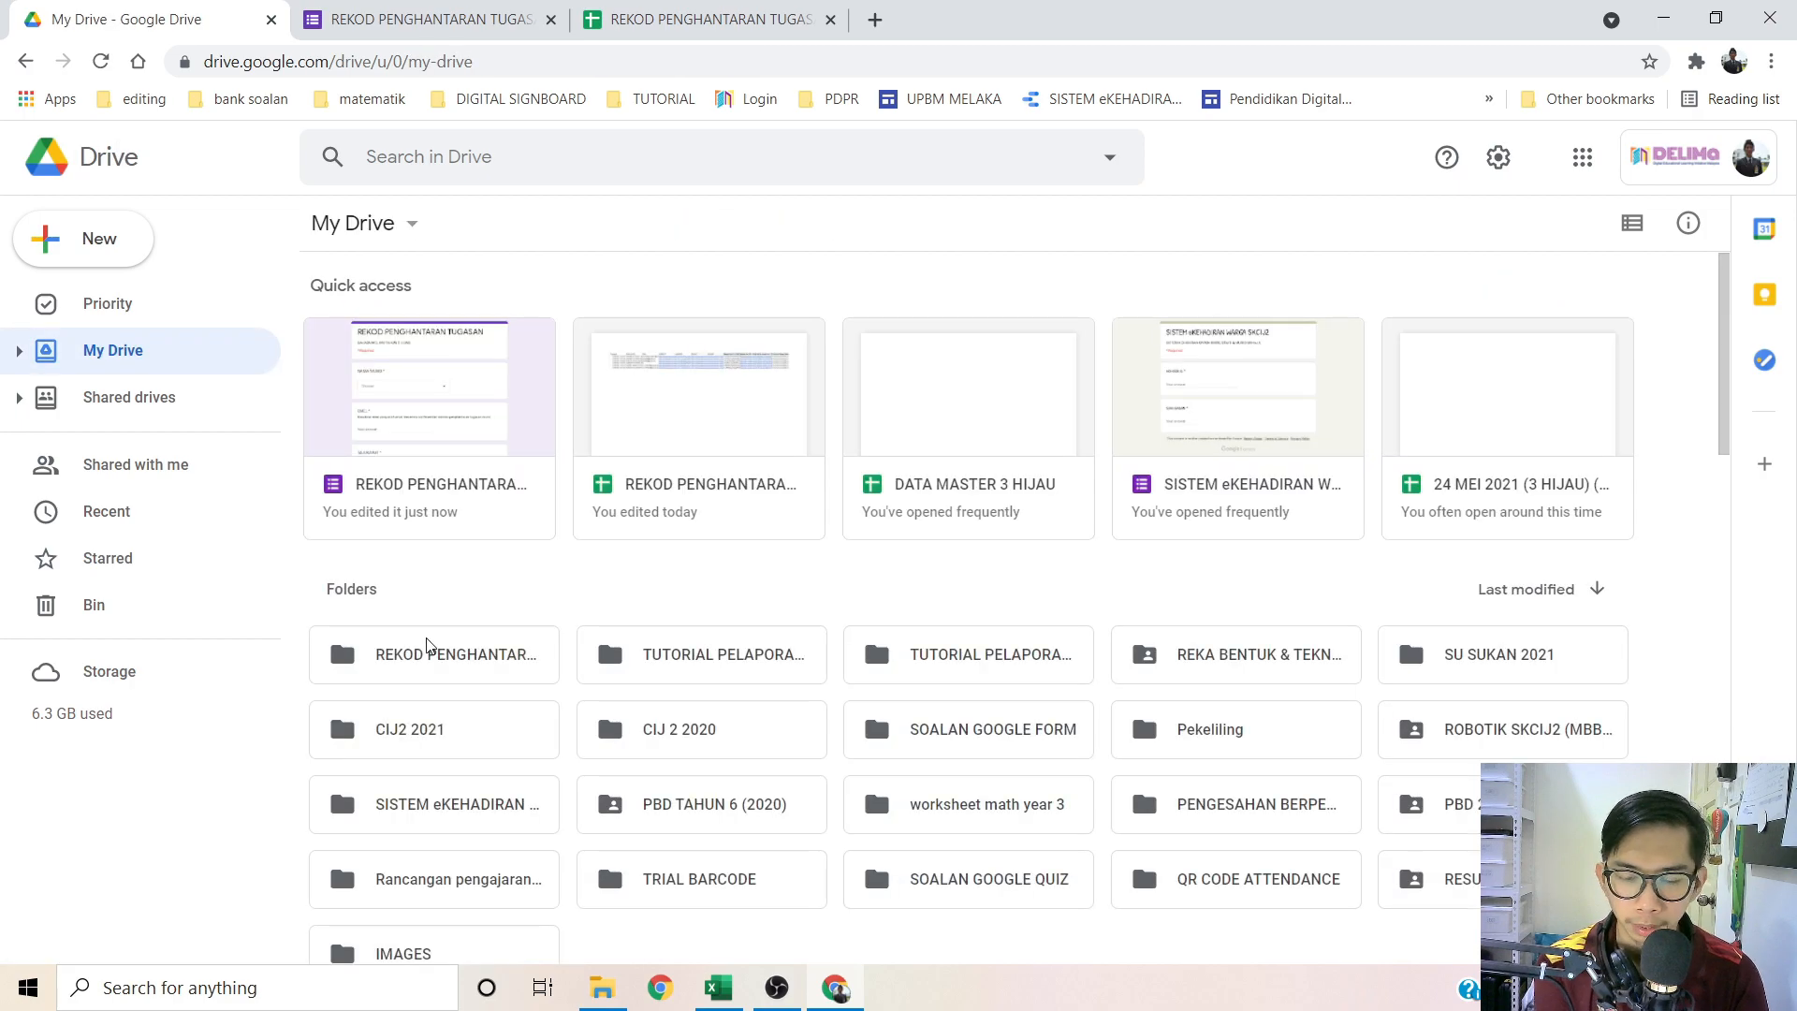
{"action": "double_click", "coordinate": [426, 644]}
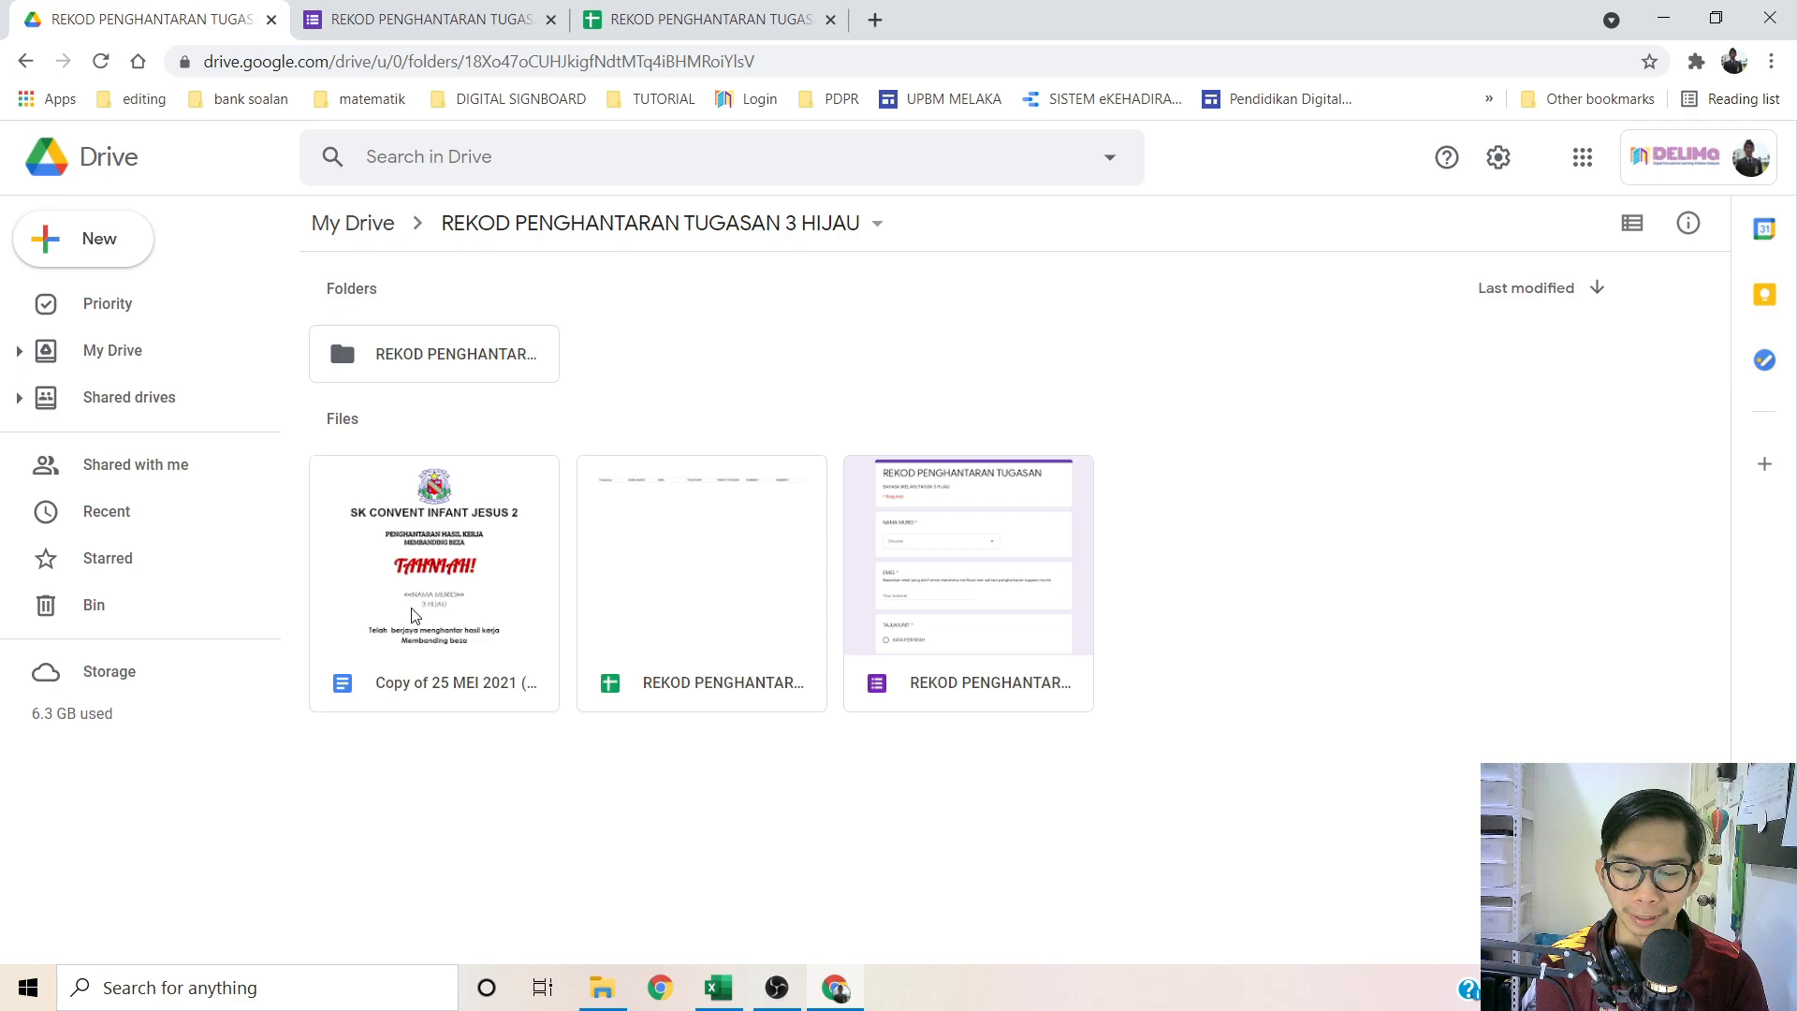
{"action": "double_click", "coordinate": [414, 615]}
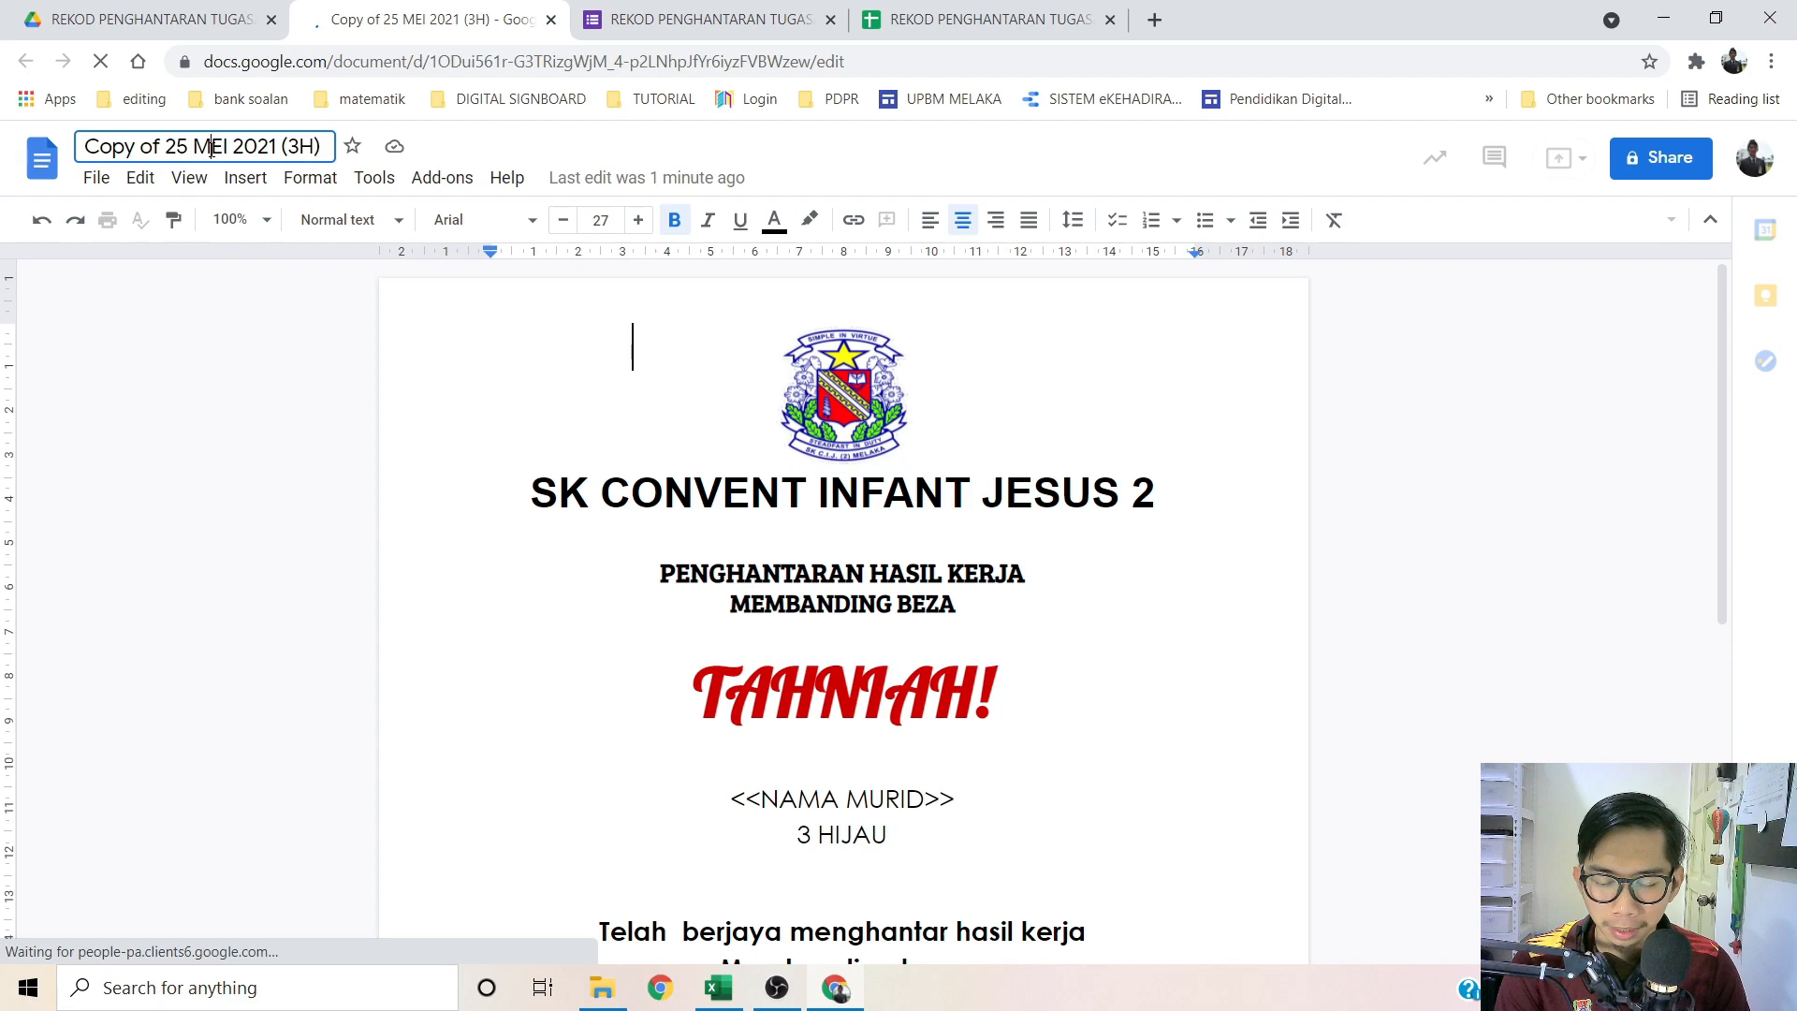
Step: Change the document title to 'TEMPLATE SALINAN 3 HIJAU'
{"action": "left_click", "coordinate": [235, 147]}
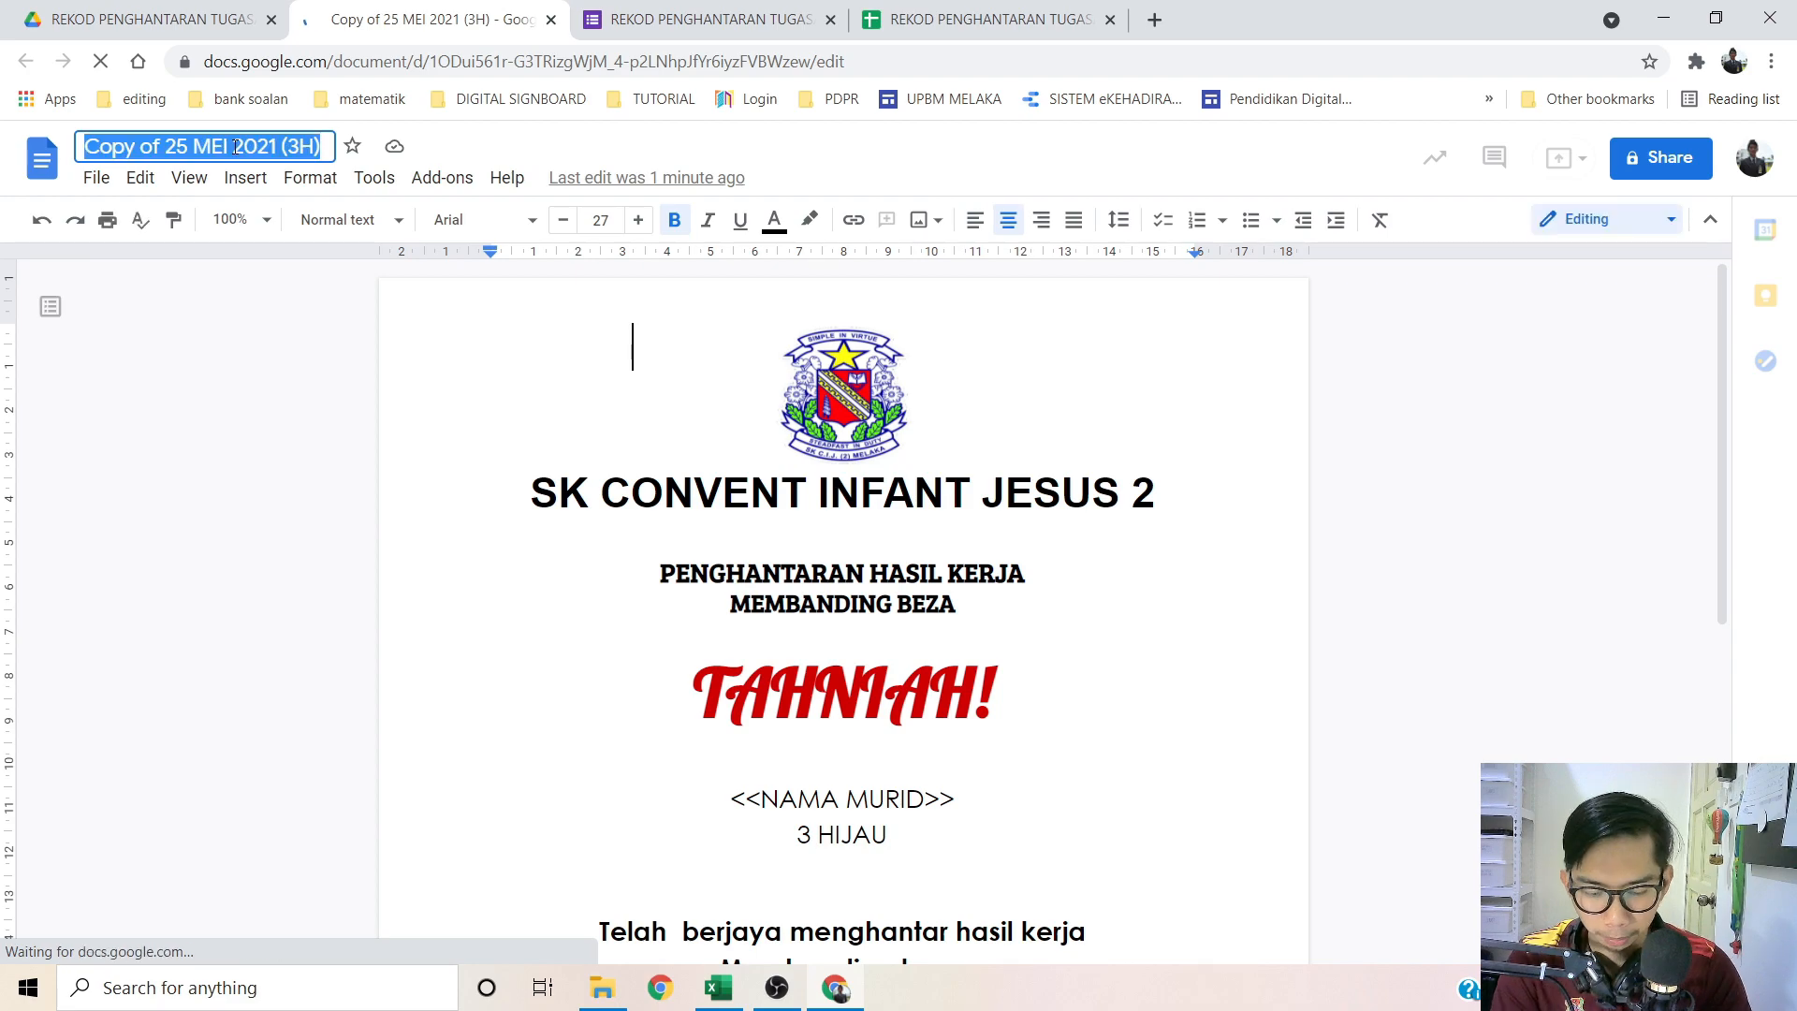
{"action": "type", "text": "TEMPLATE LA"}
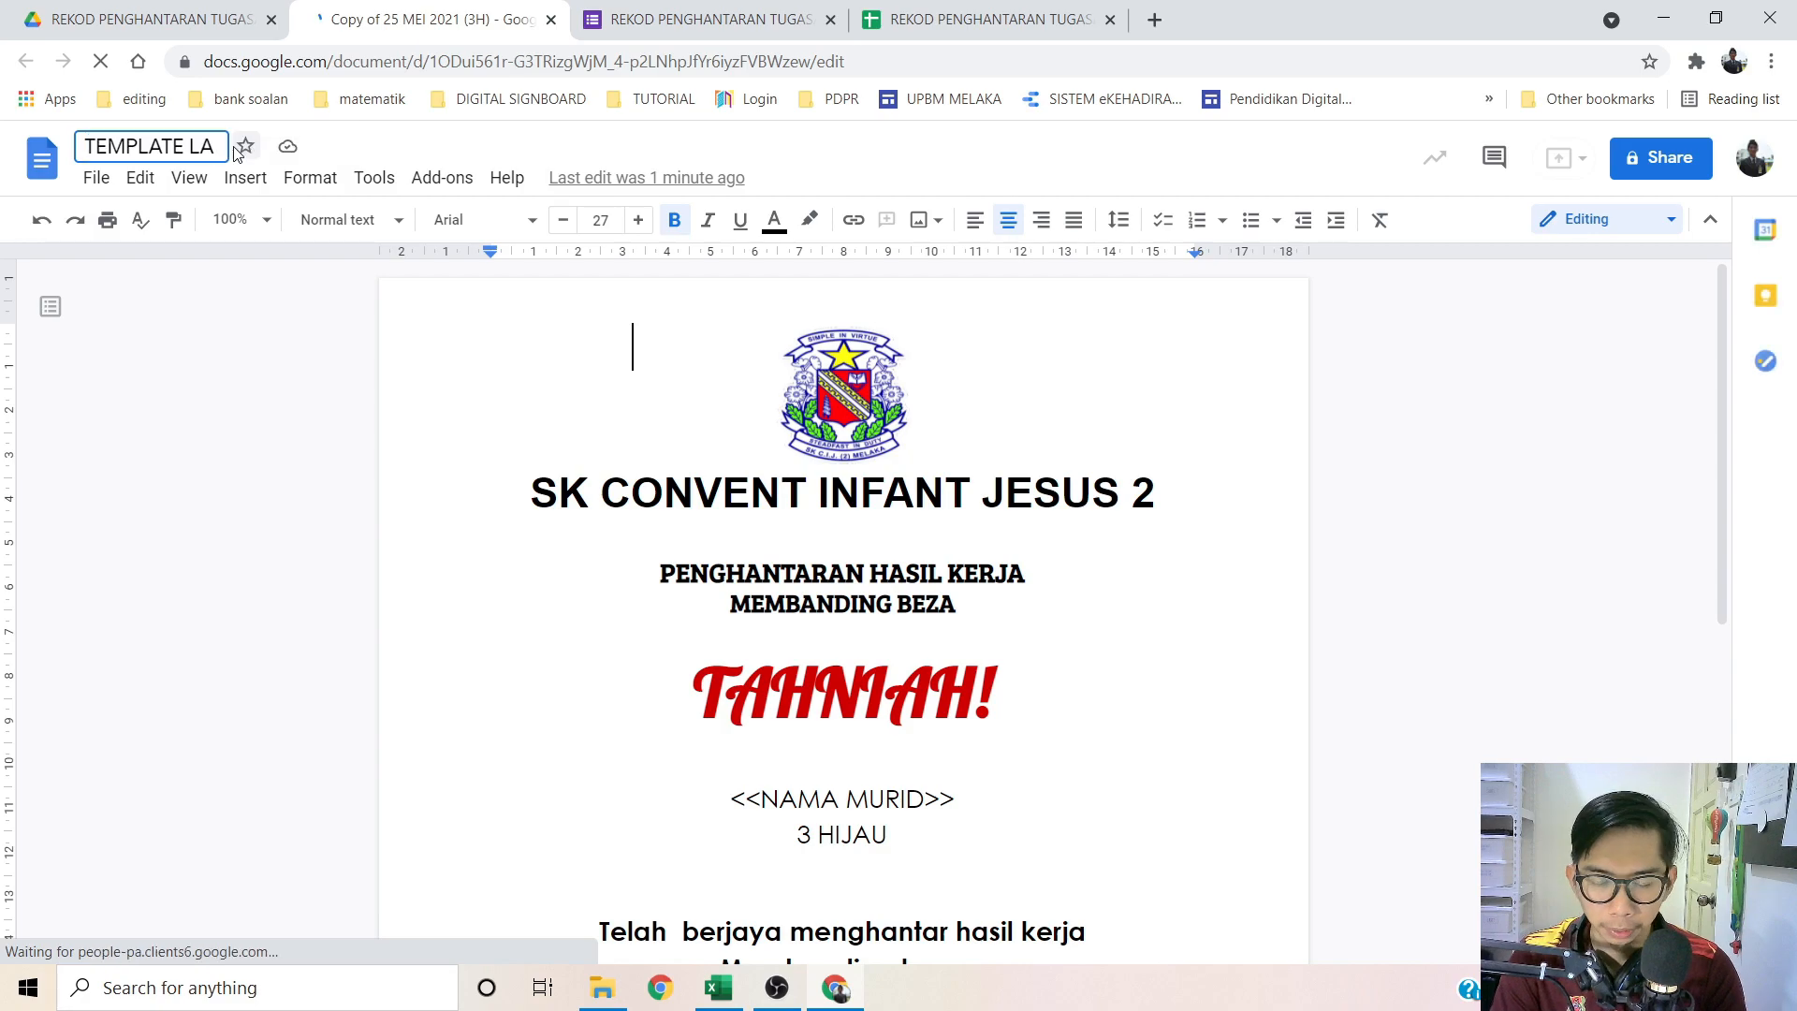
{"action": "key", "text": "BackSpace"}
{"action": "key", "text": "BackSpace"}
{"action": "type", "text": "SALINAN "}
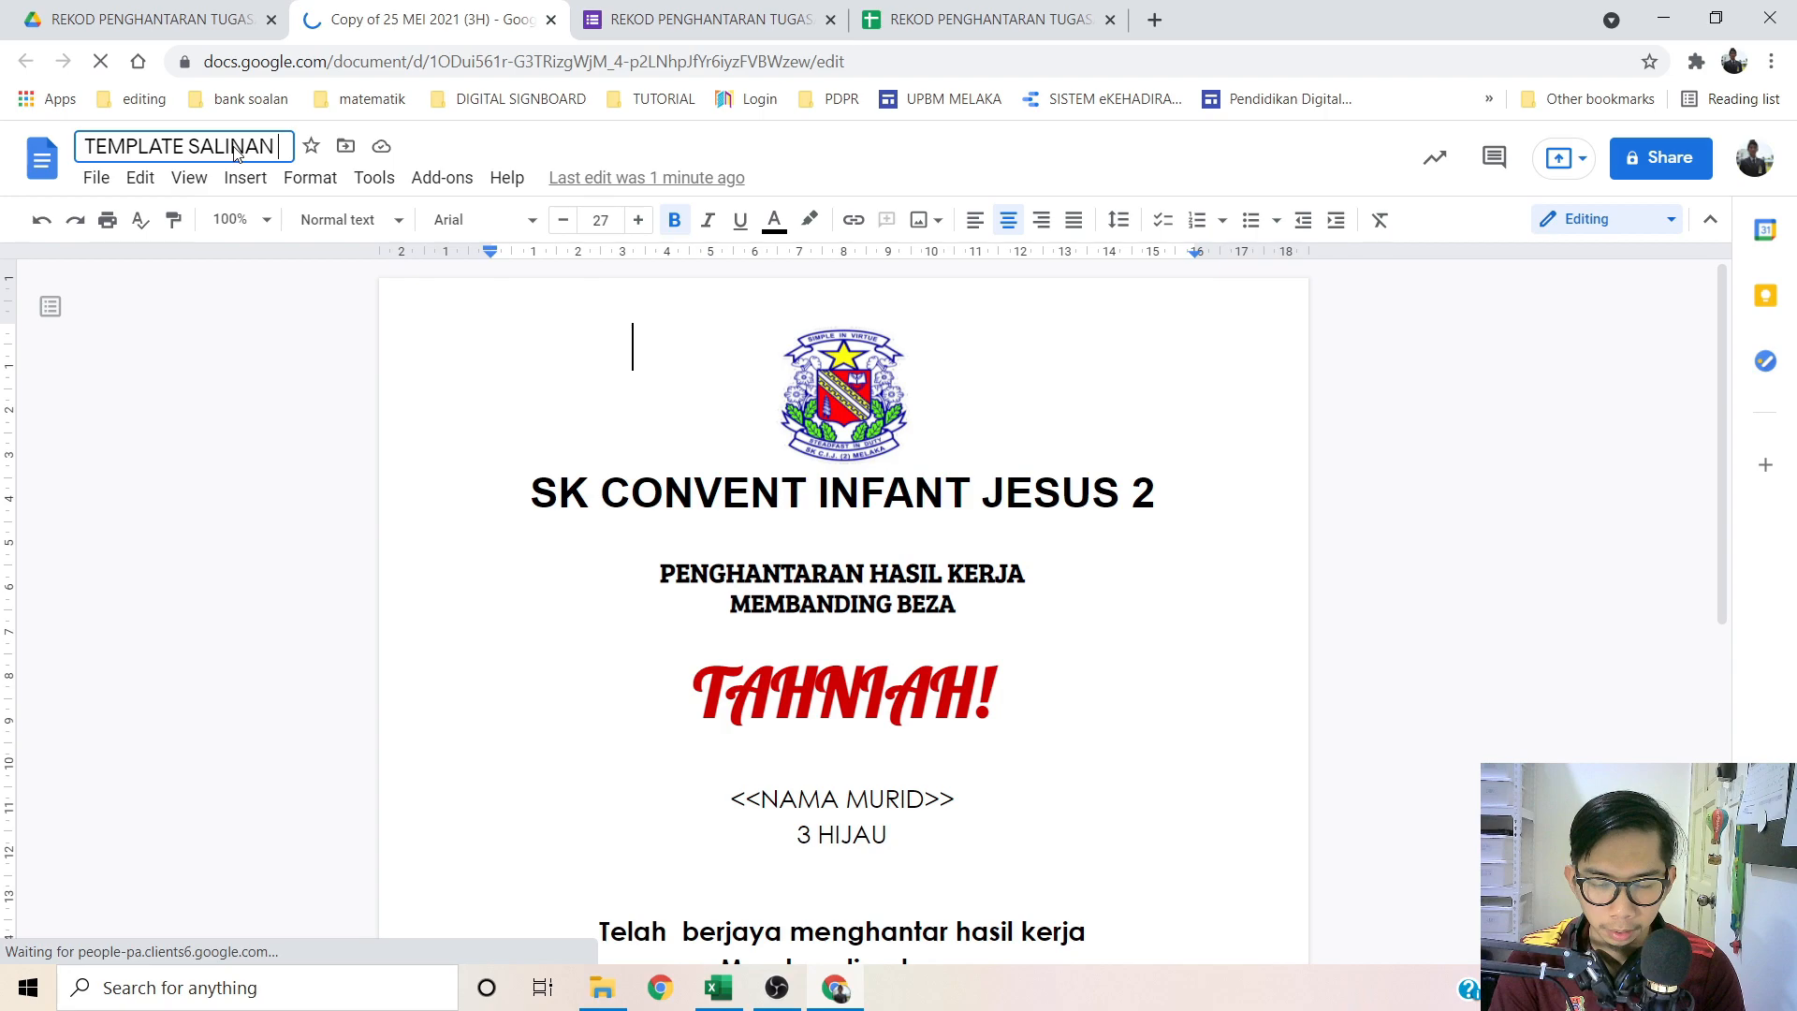
{"action": "type", "text": "3 HIJAU"}
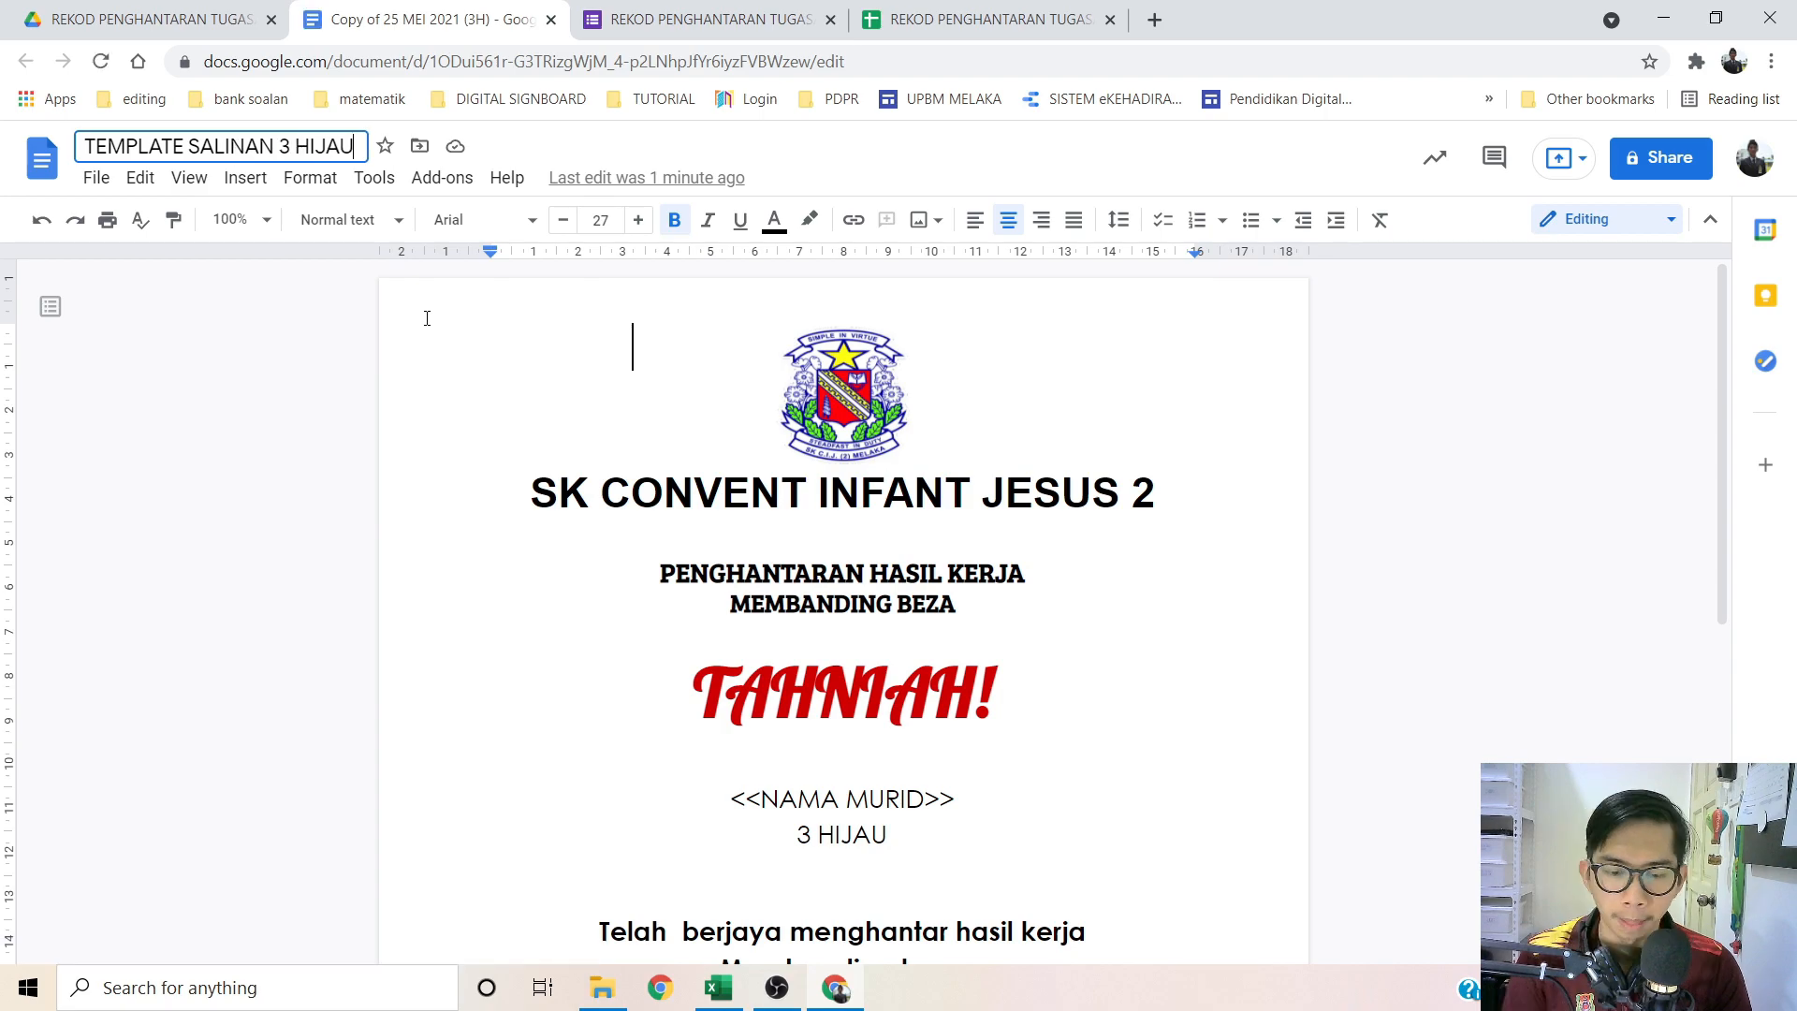
{"action": "key", "text": "Return"}
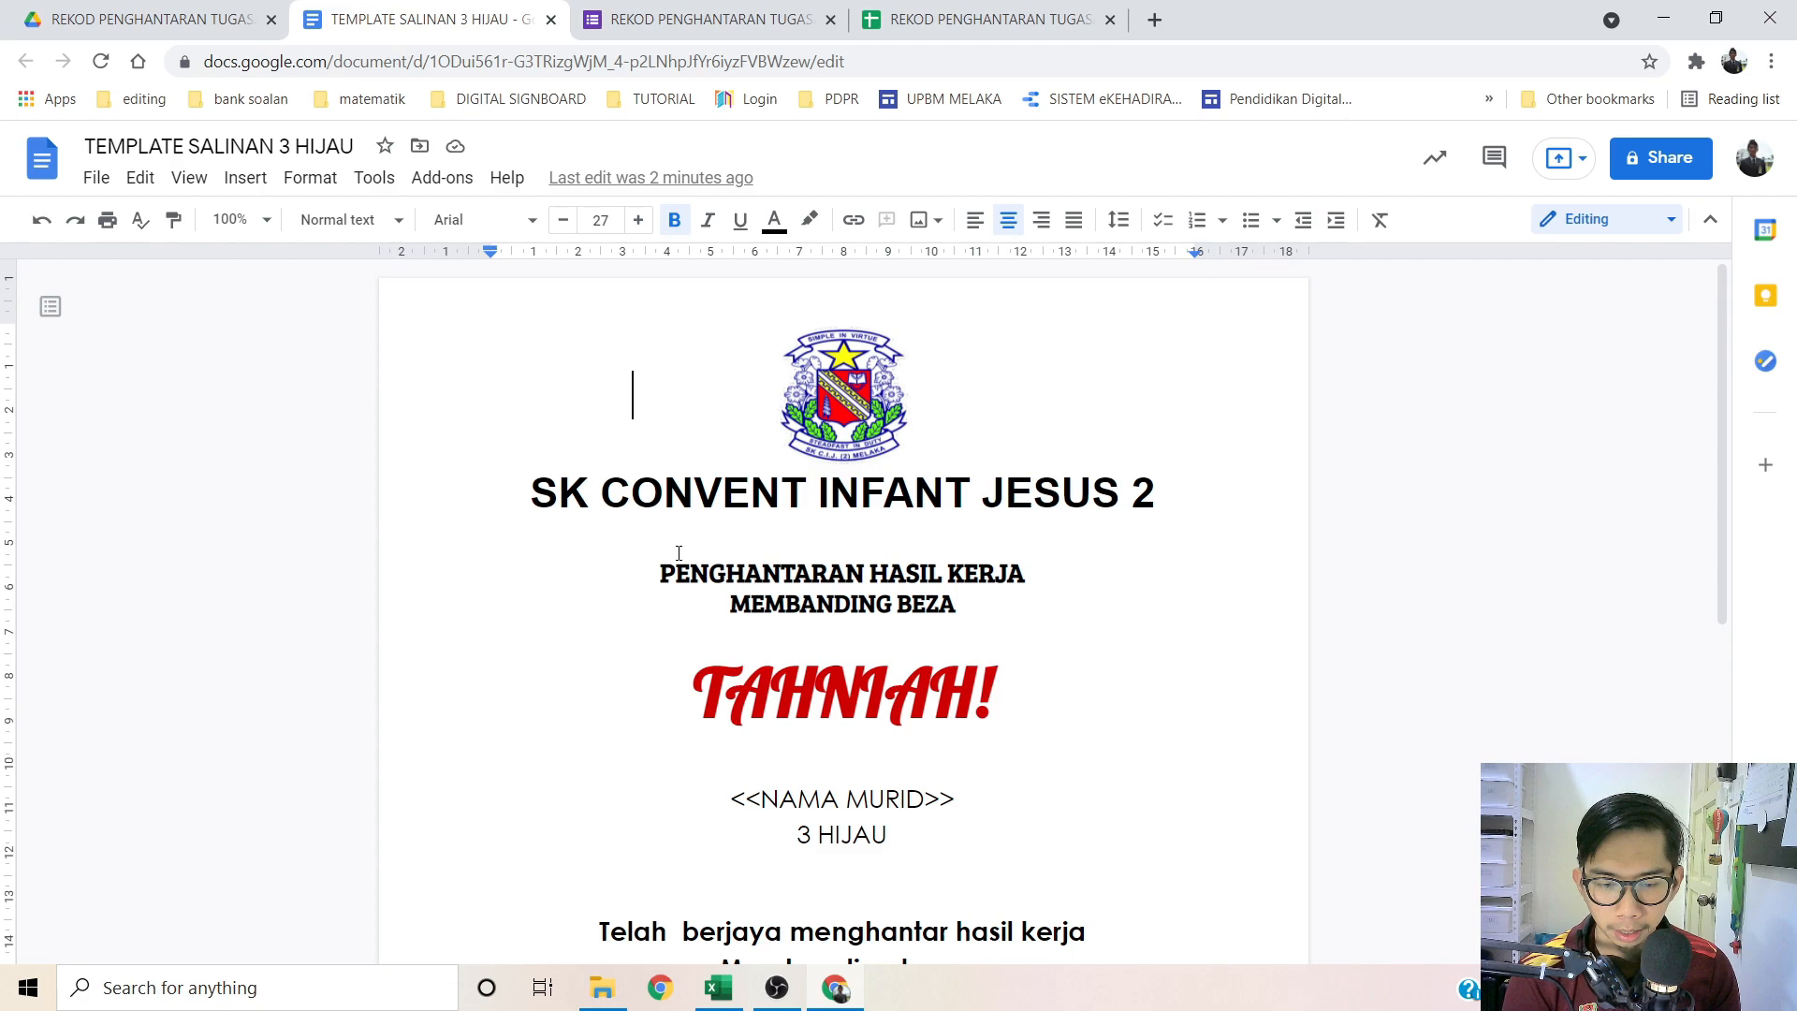
Step: Replace both MEMBANDING BEZA lines with <<TAJUK/UNIT>>, with the subtitle at size 16
{"action": "left_click_drag", "start_coordinate": [957, 603], "coordinate": [733, 606]}
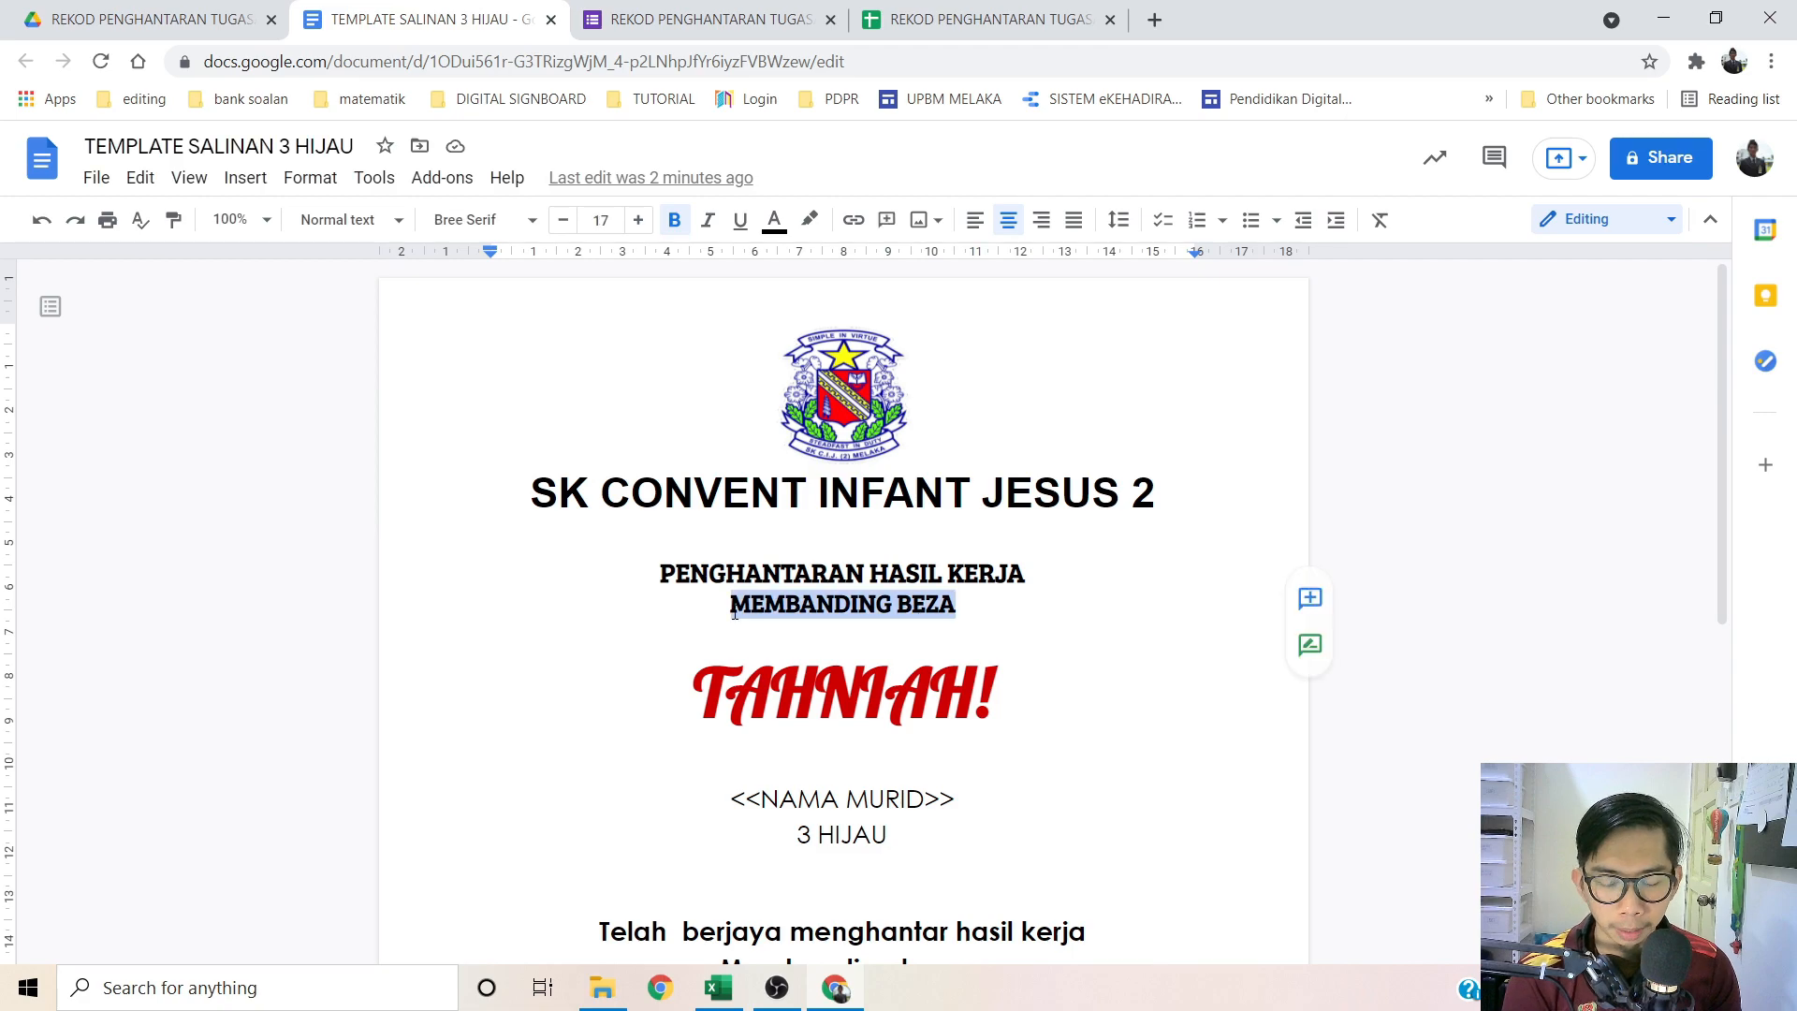
{"action": "key", "text": "ctrl+shift+comma"}
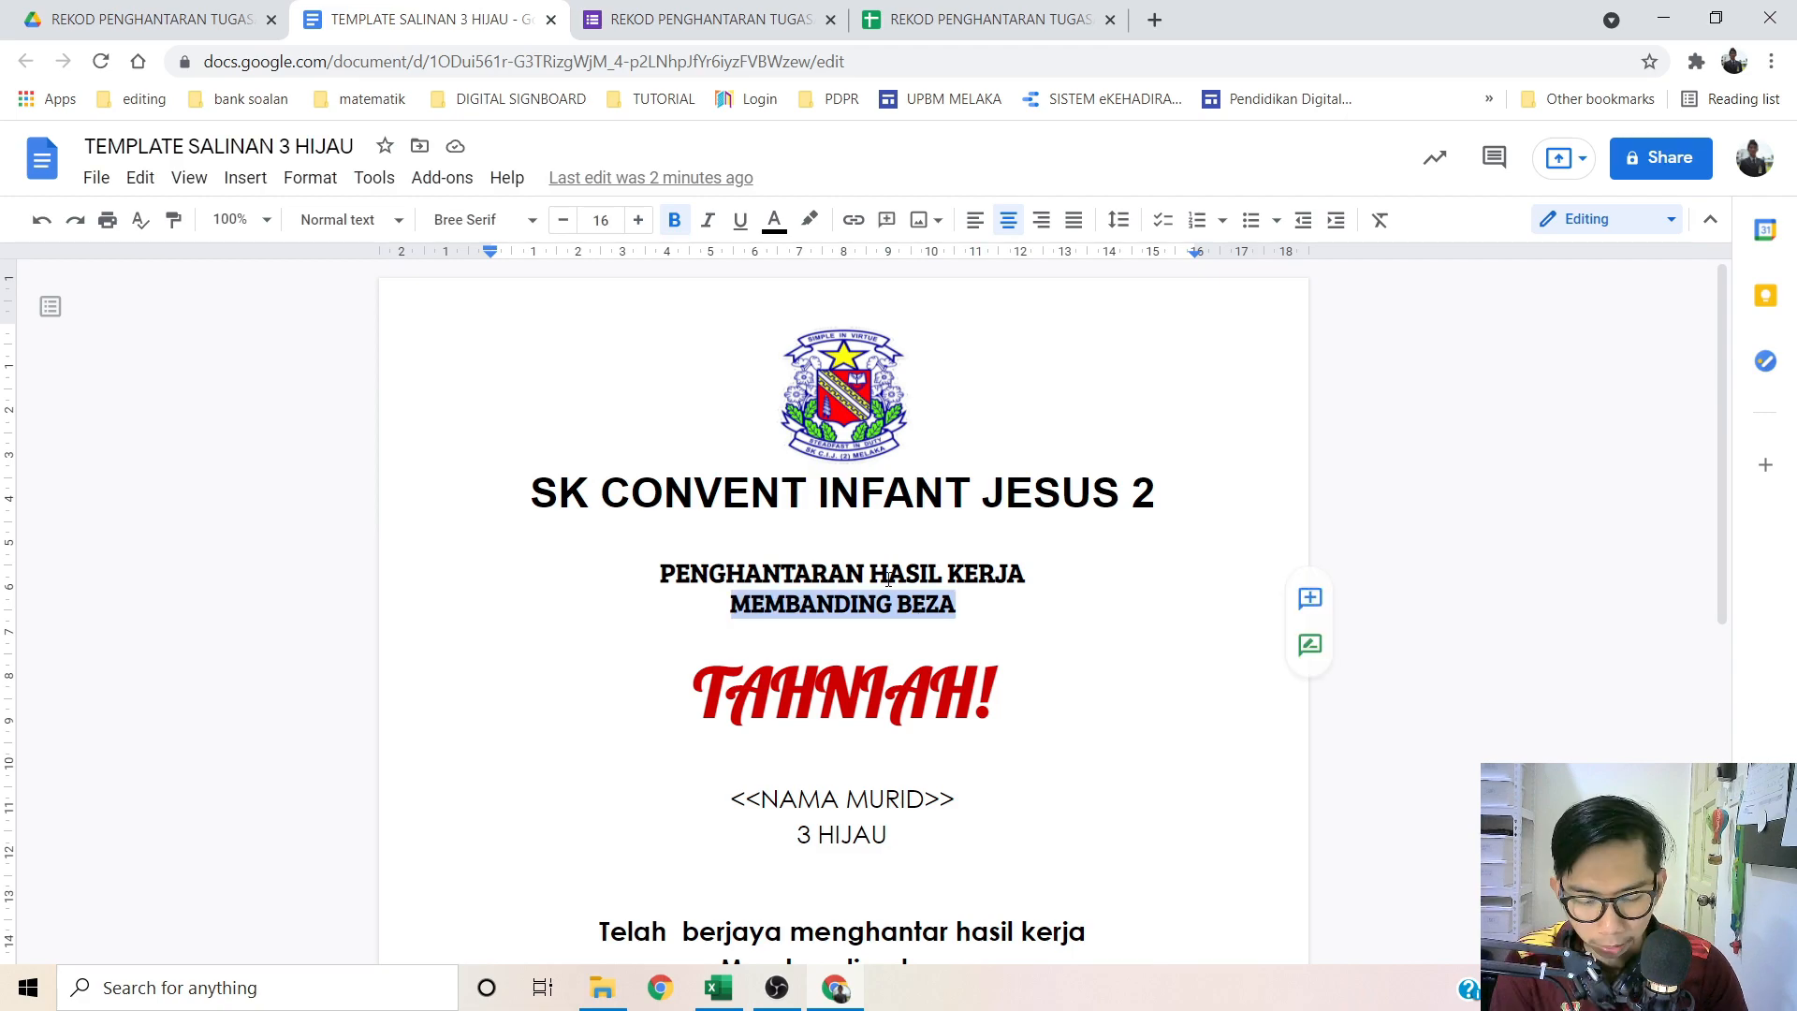
{"action": "type", "text": "<<"}
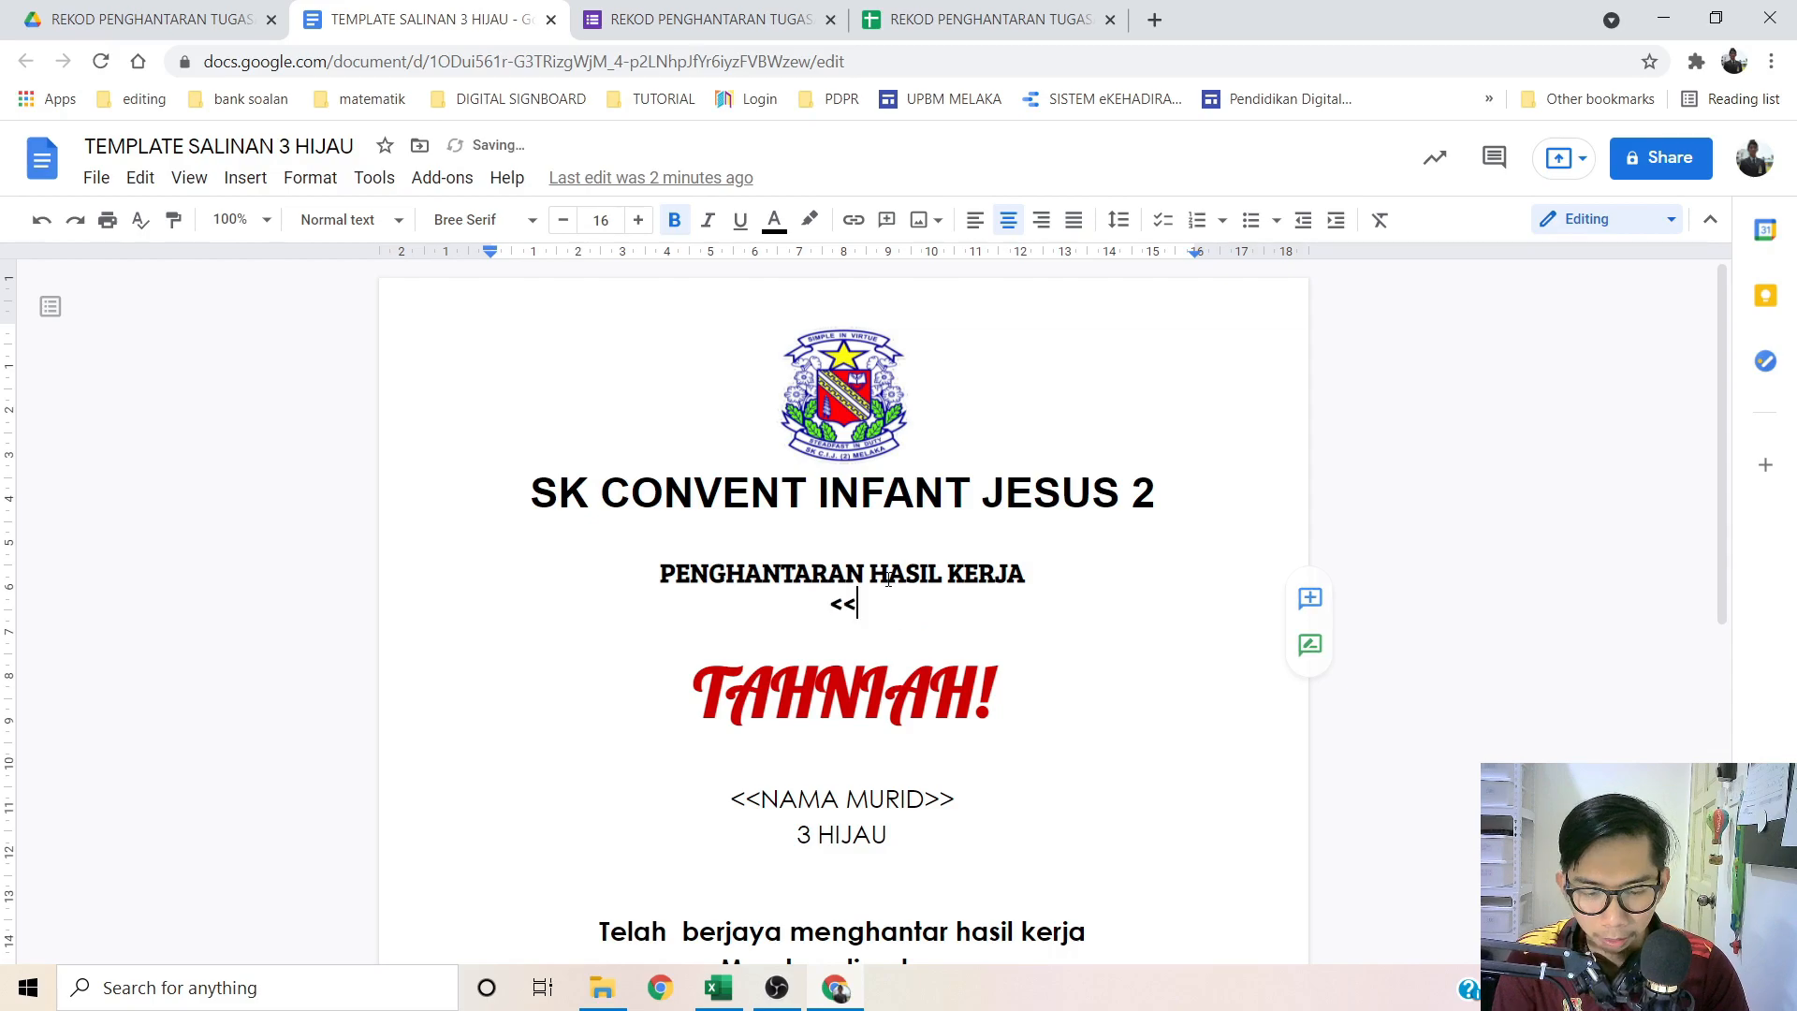
{"action": "type", "text": "TAJUK"}
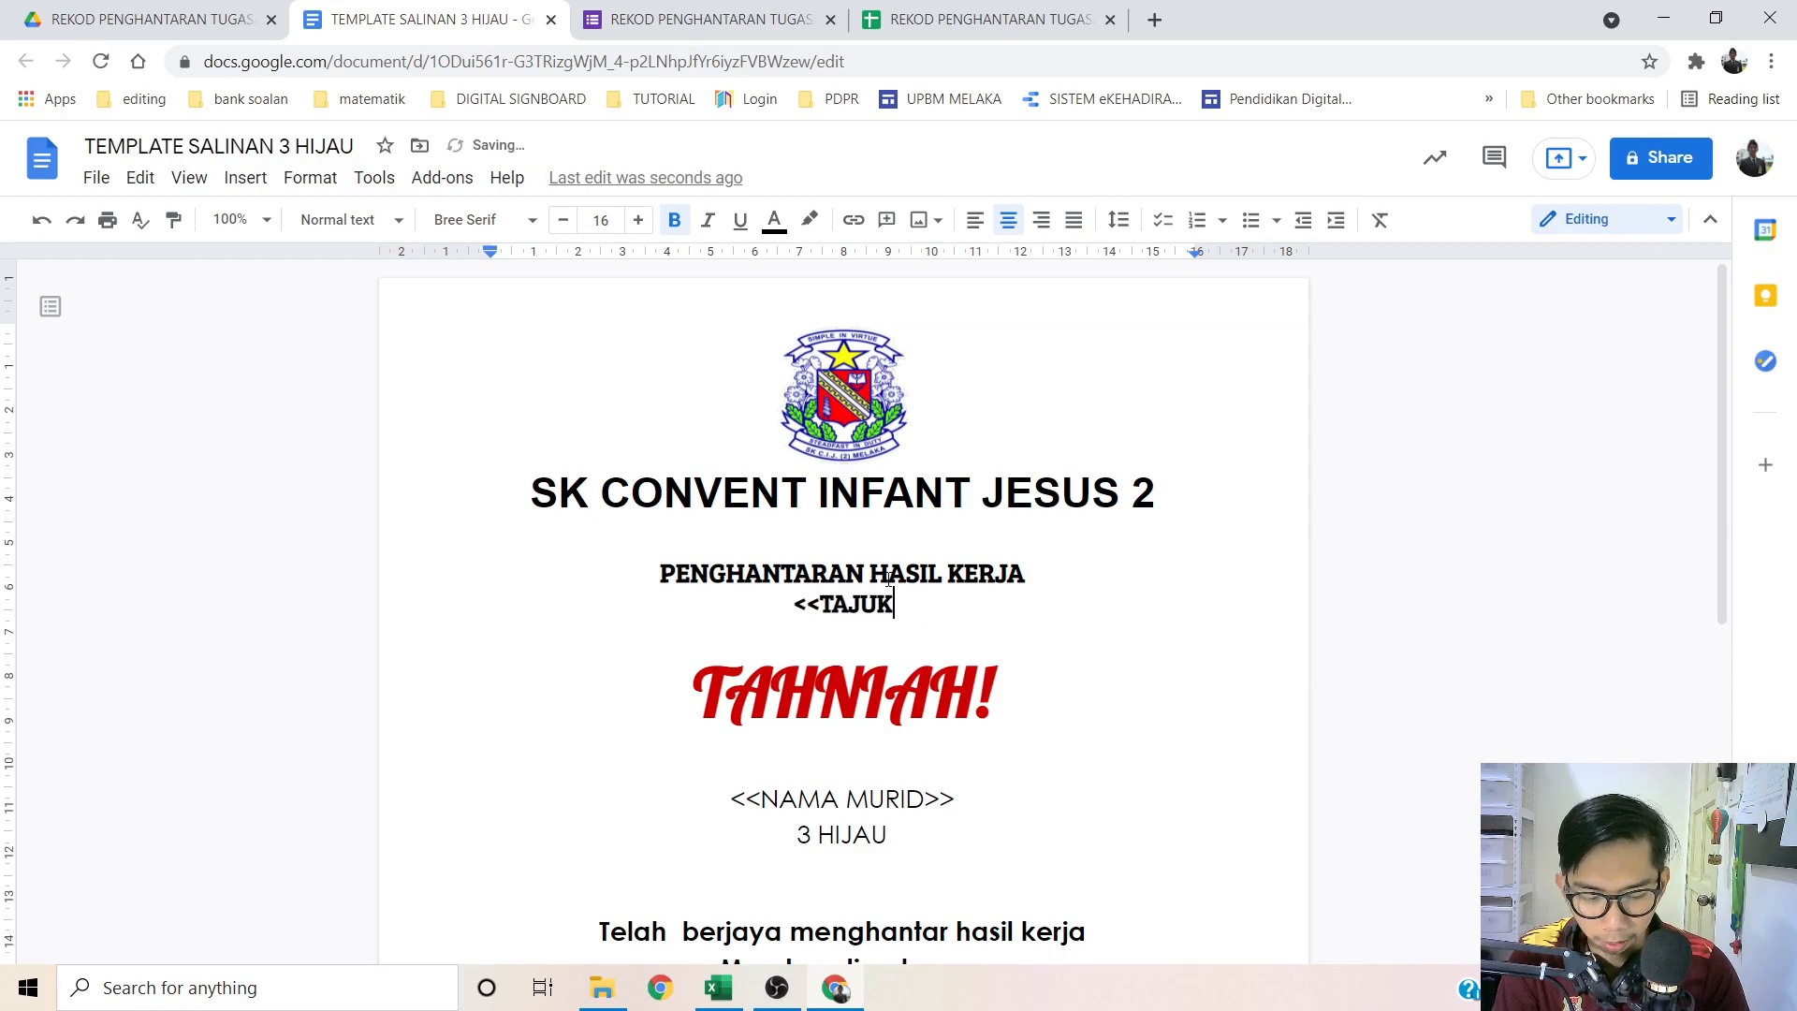
{"action": "type", "text": "/UNIT>>"}
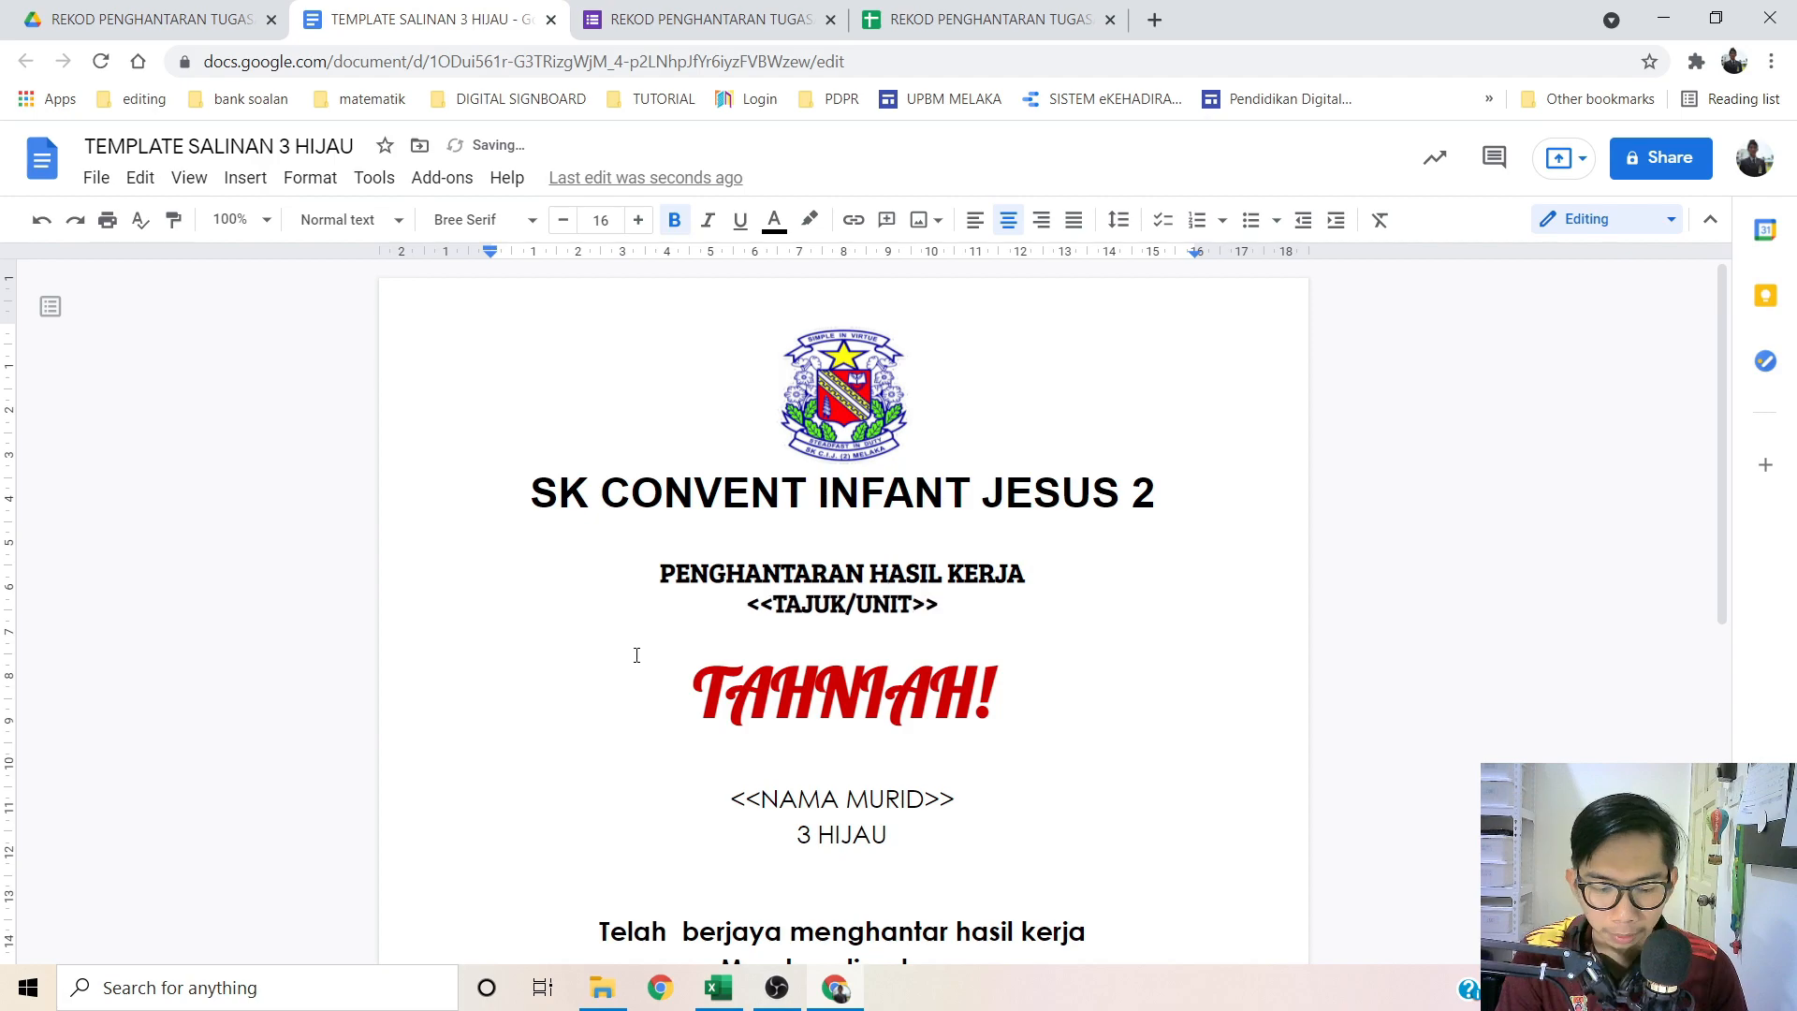
{"action": "scroll", "coordinate": [670, 681], "scroll_direction": "down", "scroll_amount": 3}
{"action": "triple_click", "coordinate": [709, 738]}
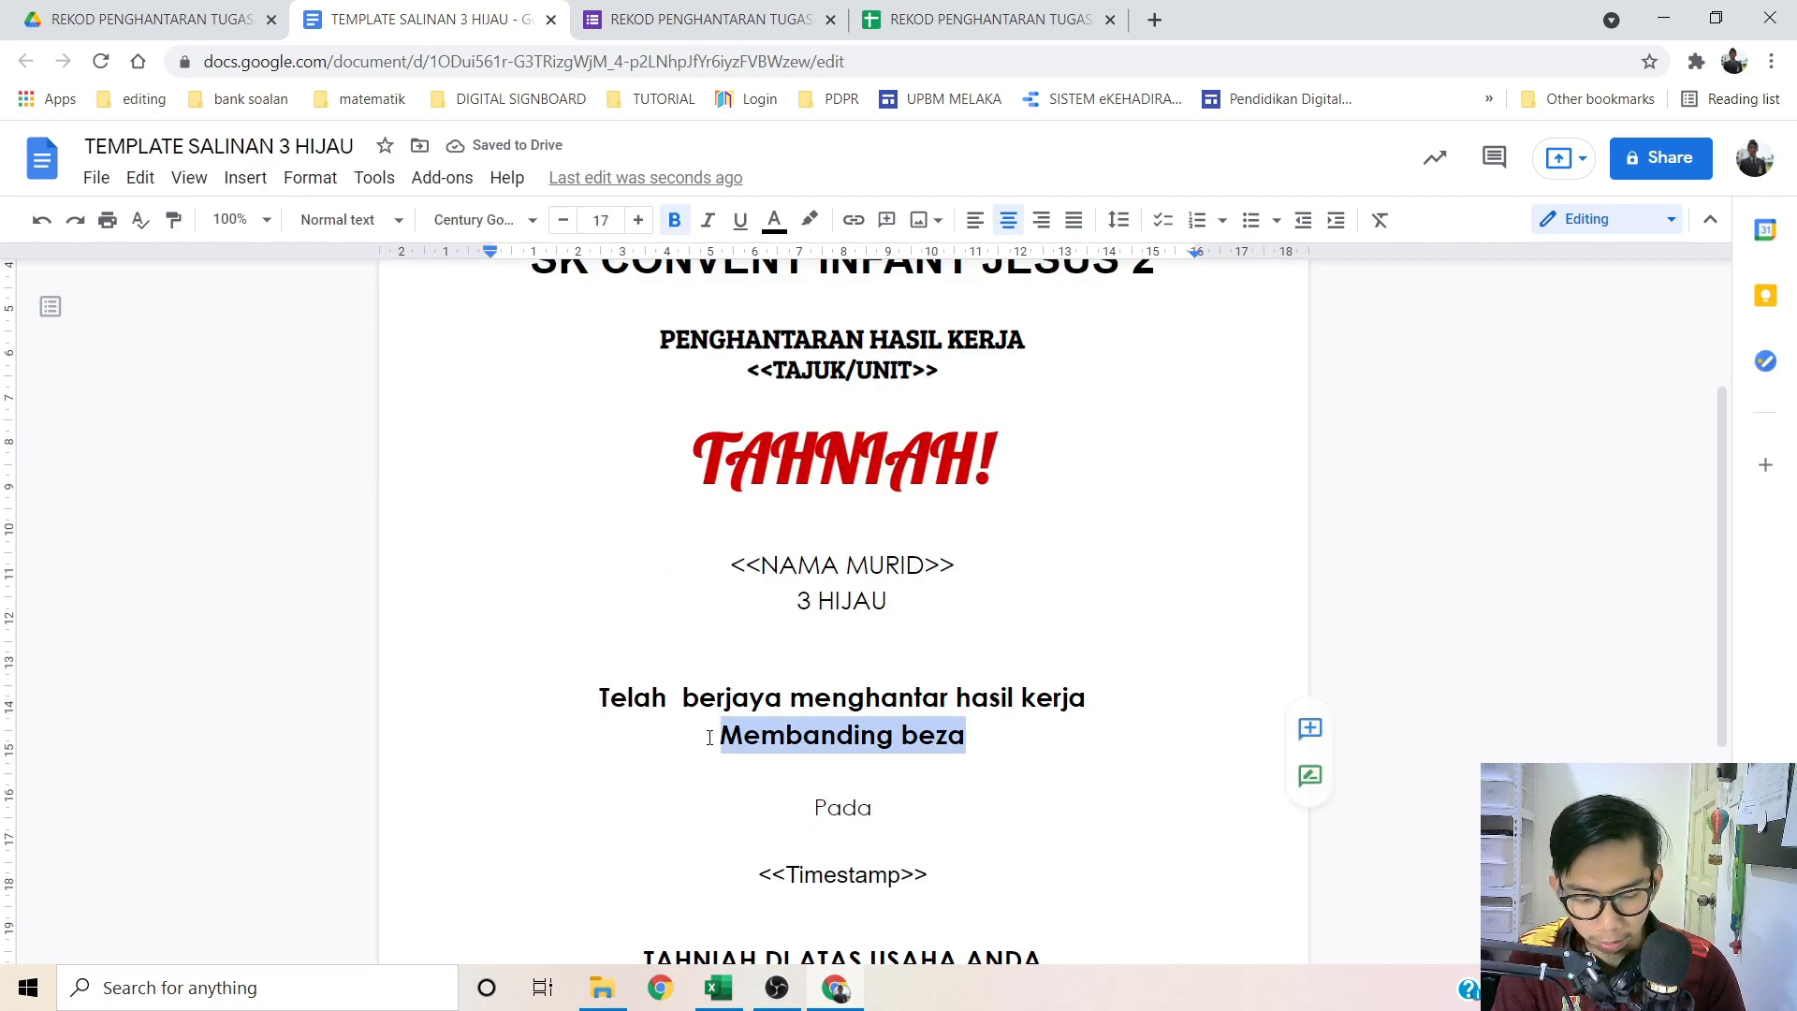
{"action": "type", "text": "<<TAJUK/UNIT>>"}
Step: Enlarge the <<NAMA MURID>> placeholder to font size 17
{"action": "left_click", "coordinate": [1050, 761]}
{"action": "left_click", "coordinate": [820, 565]}
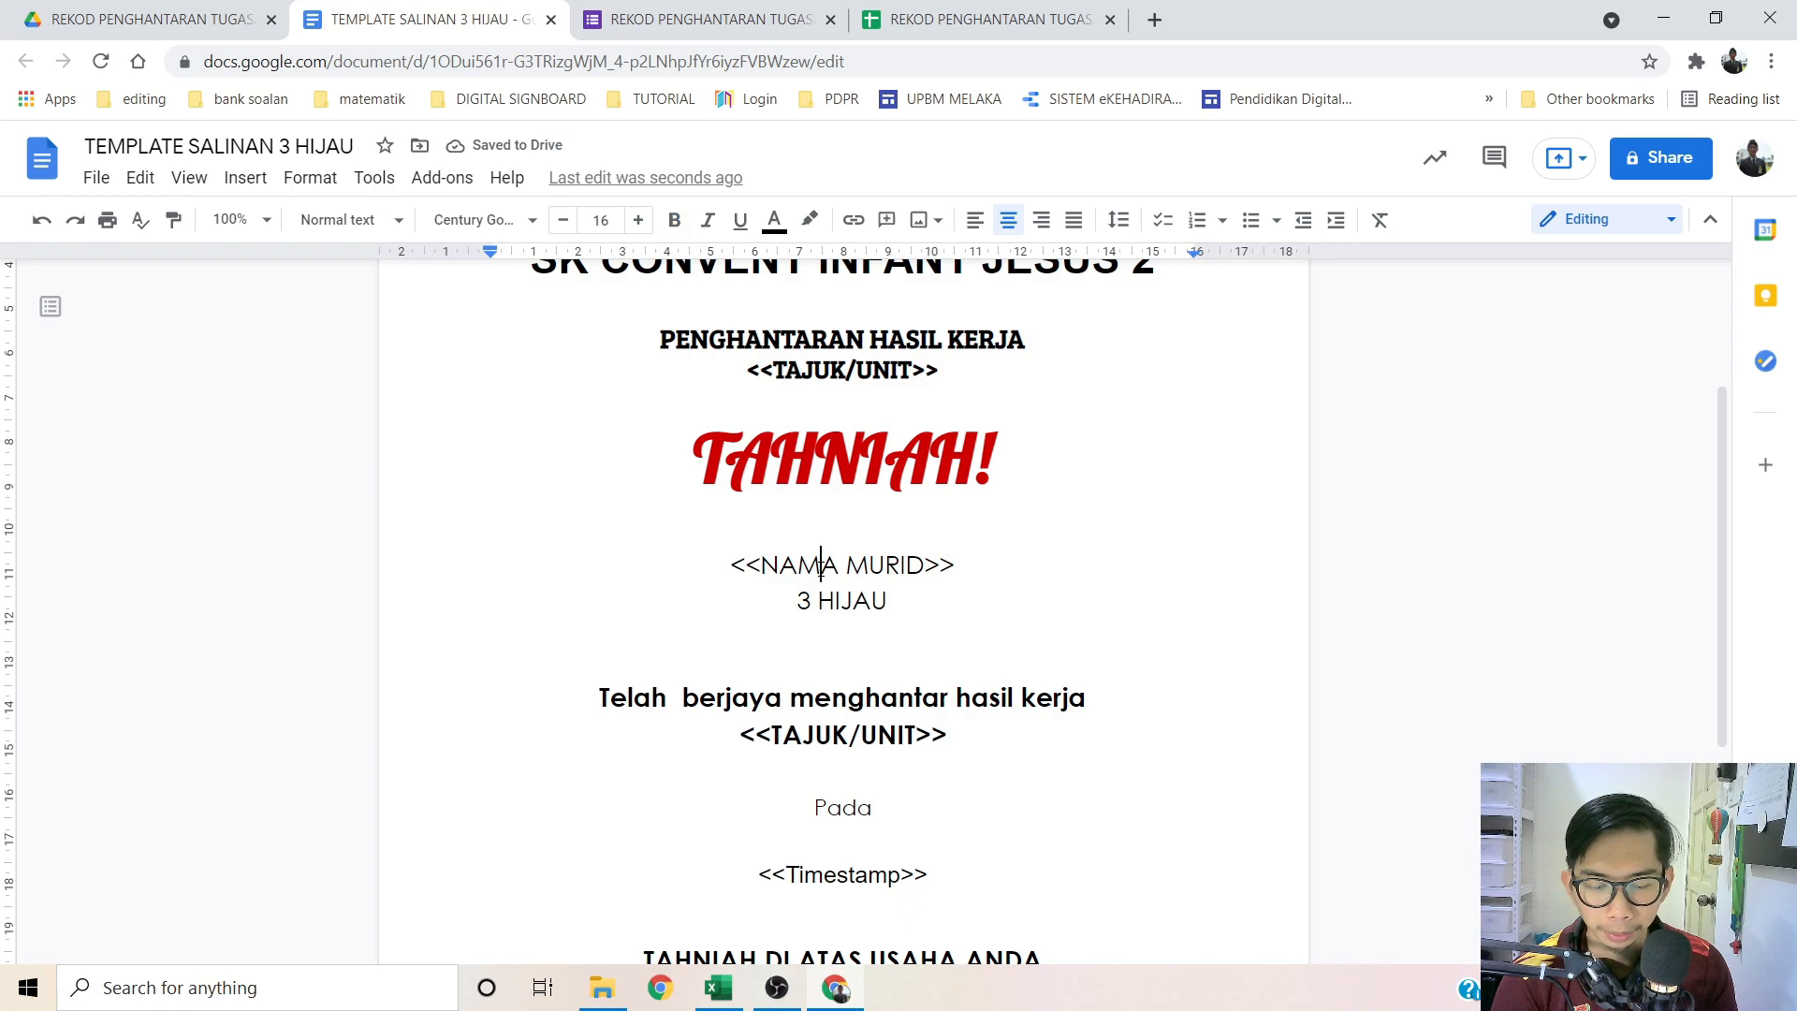
{"action": "left_click_drag", "start_coordinate": [731, 565], "coordinate": [956, 565]}
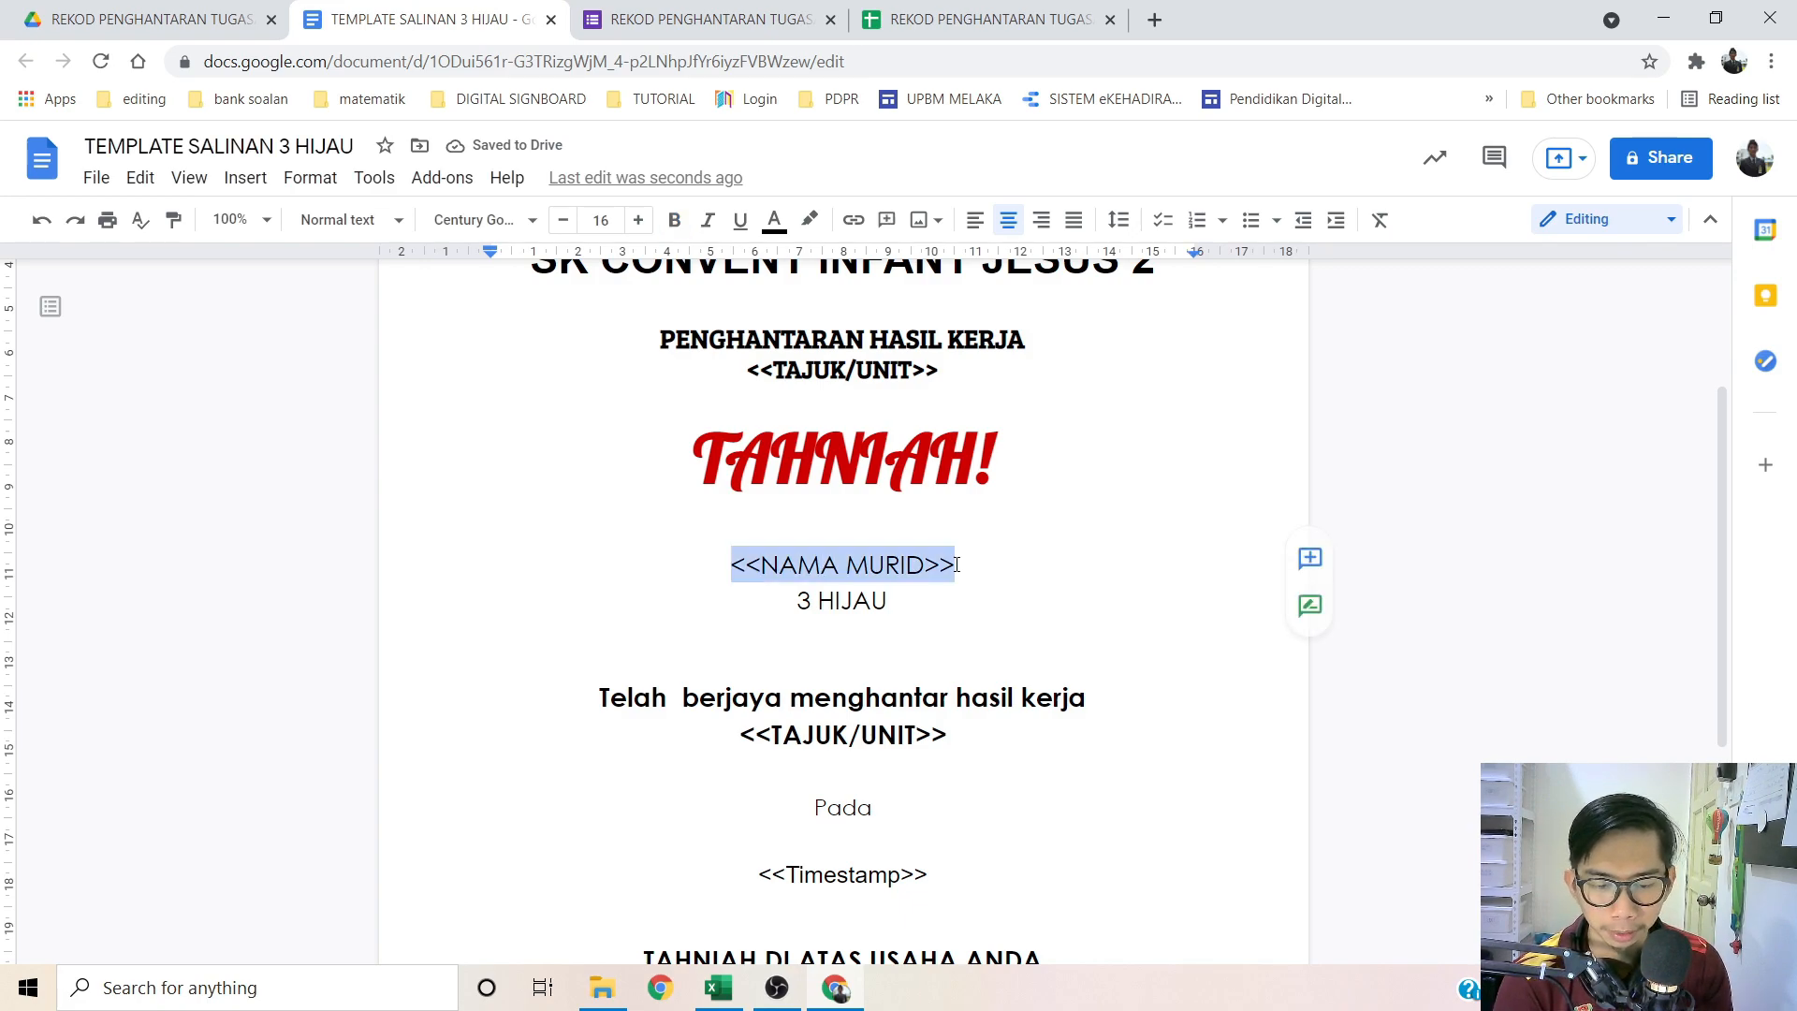
{"action": "left_click", "coordinate": [642, 222]}
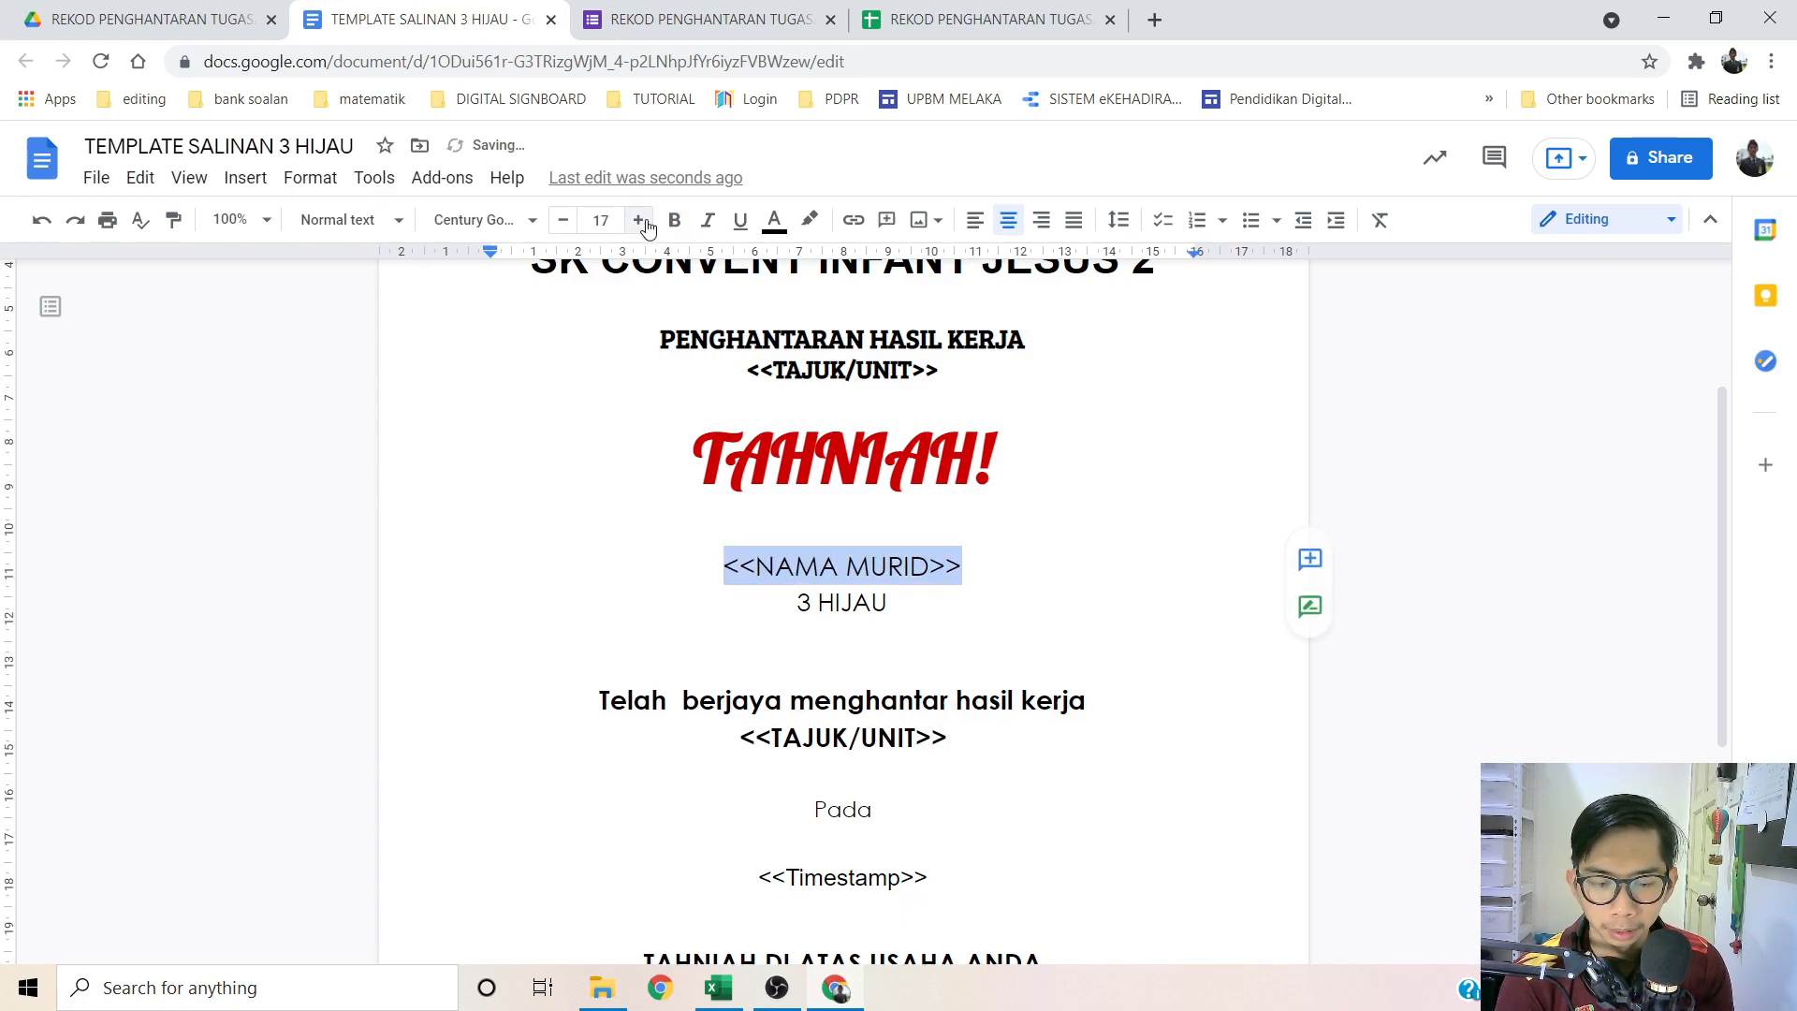
{"action": "left_click", "coordinate": [843, 521]}
Step: Delete the '*Gambar contoh hasil kerja di bawah' note line below the sign-off
{"action": "scroll", "coordinate": [820, 378], "scroll_direction": "down", "scroll_amount": 3}
{"action": "scroll", "coordinate": [819, 378], "scroll_direction": "up", "scroll_amount": 1}
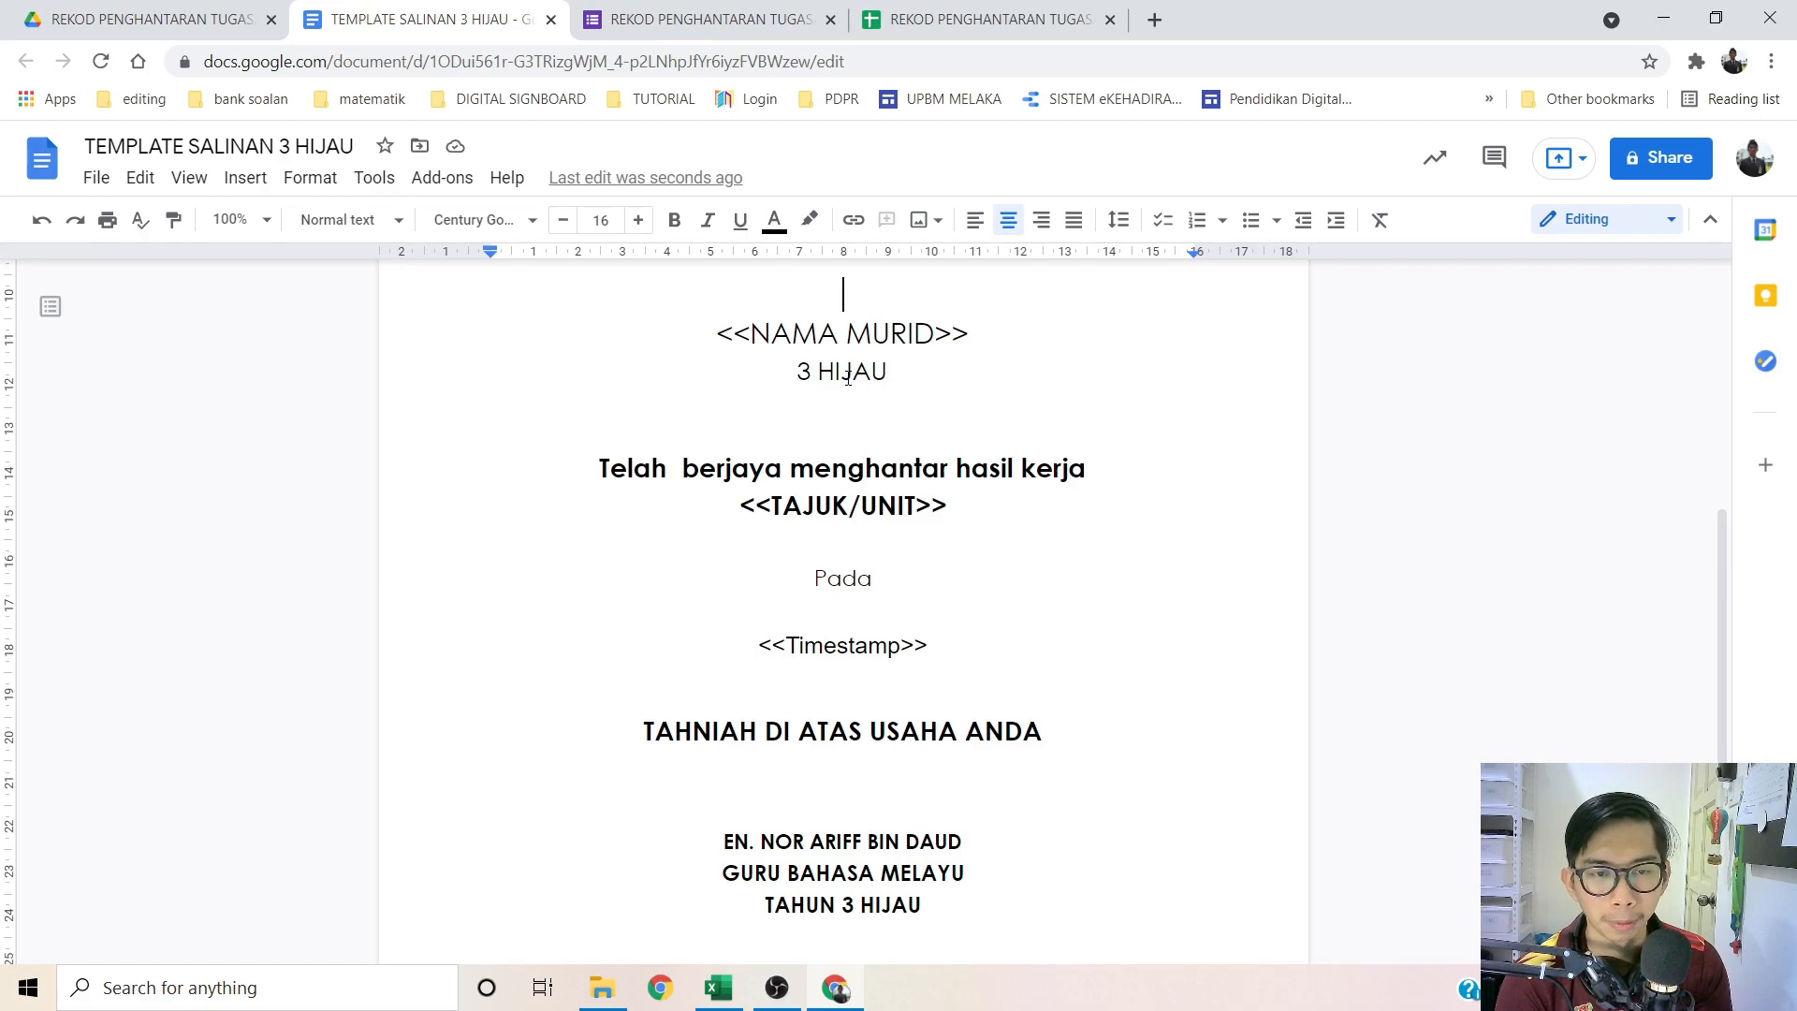
{"action": "scroll", "coordinate": [778, 488], "scroll_direction": "down", "scroll_amount": 1}
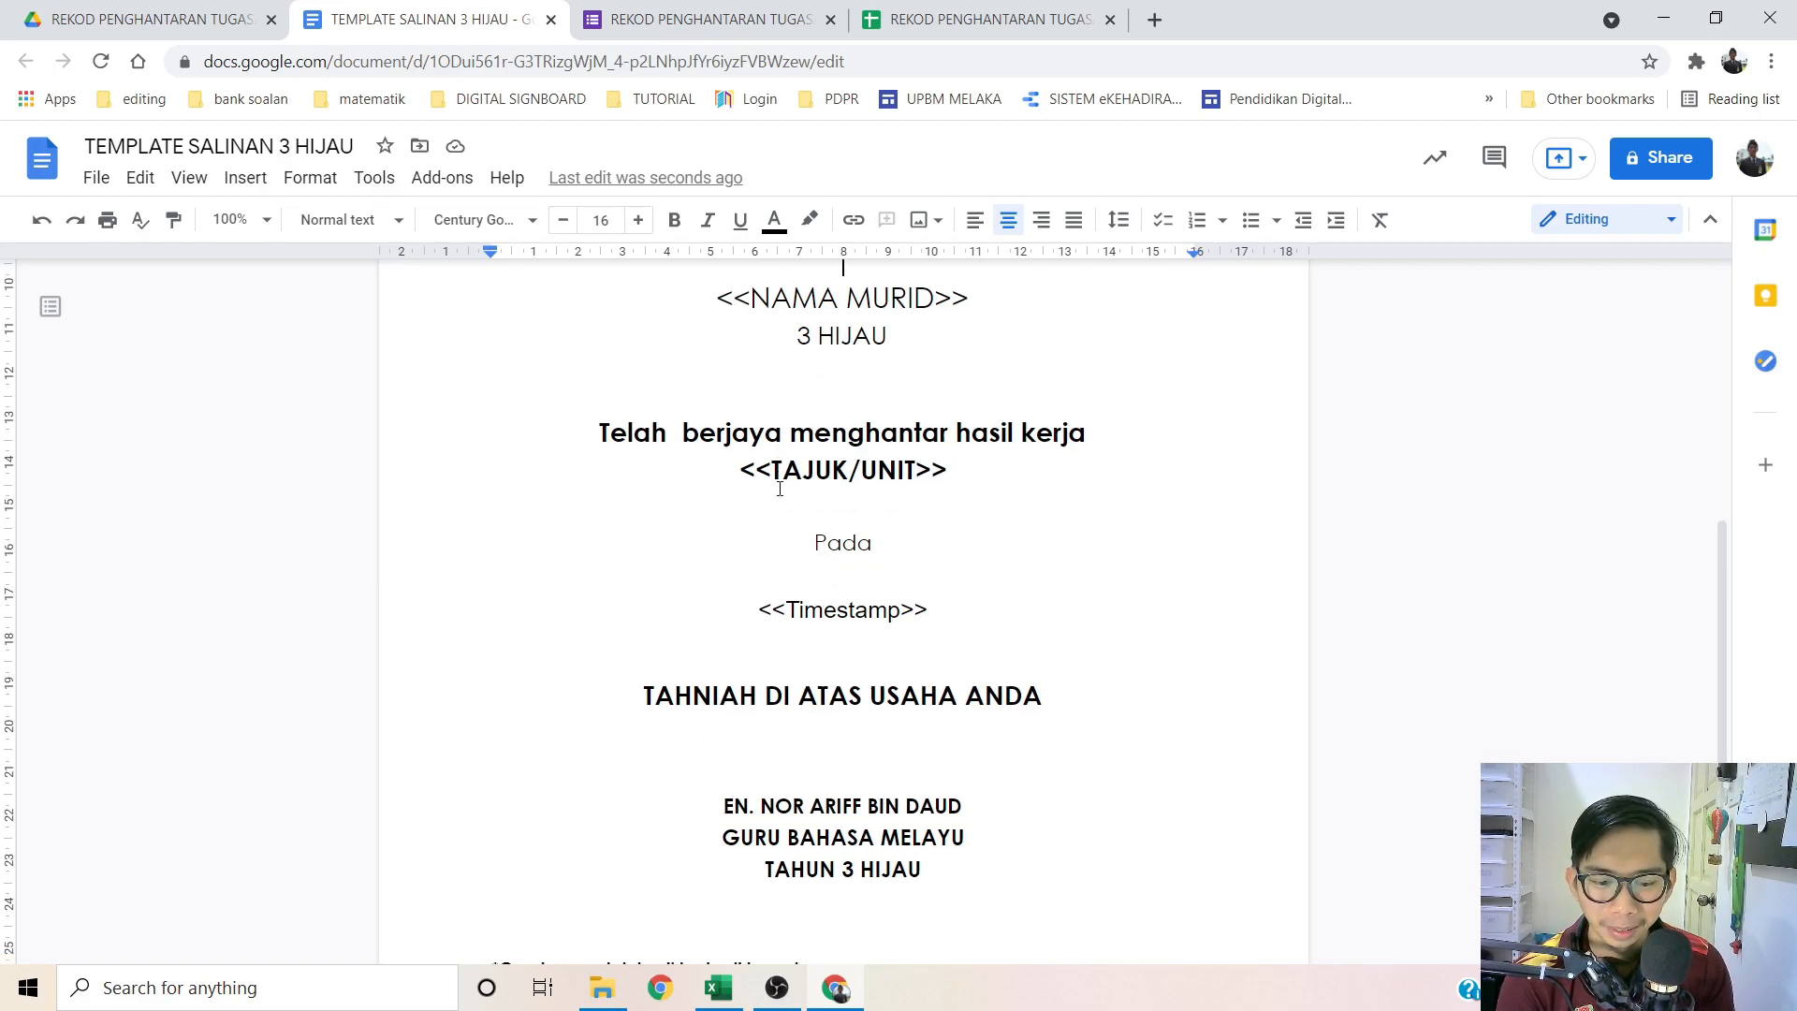
{"action": "scroll", "coordinate": [778, 488], "scroll_direction": "down", "scroll_amount": 1}
{"action": "scroll", "coordinate": [856, 510], "scroll_direction": "down", "scroll_amount": 1}
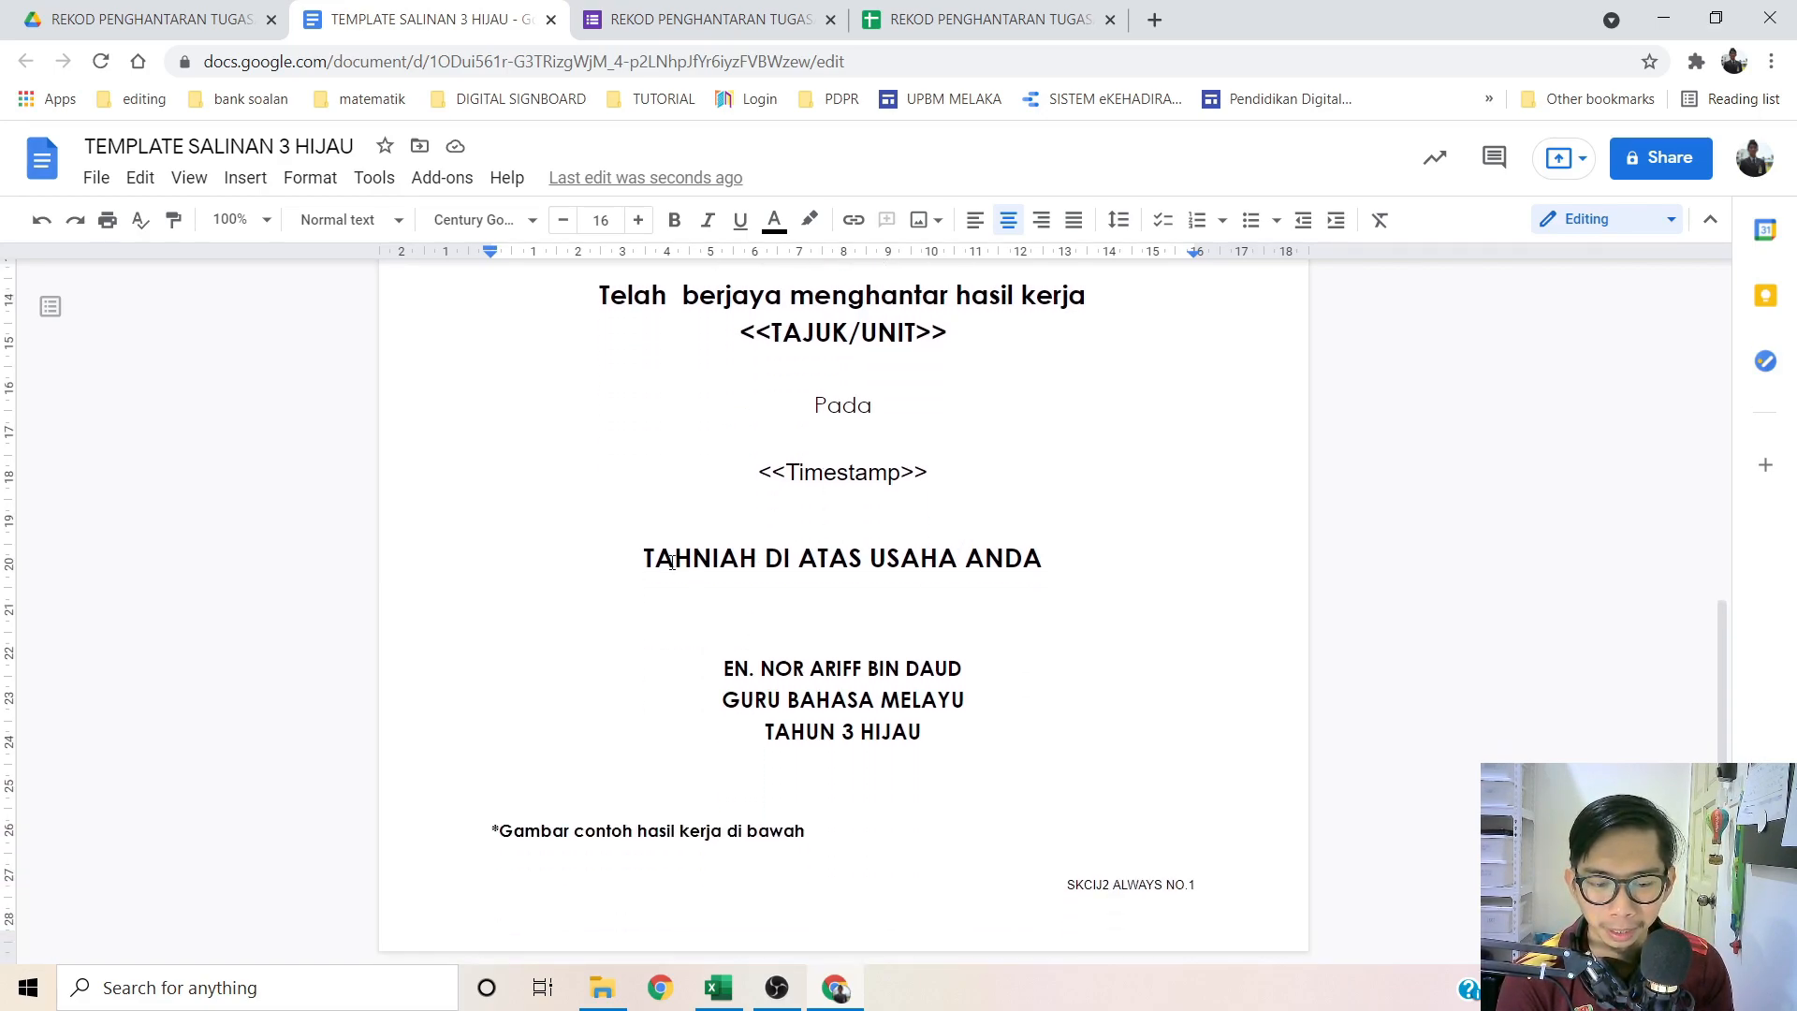
{"action": "left_click", "coordinate": [815, 699]}
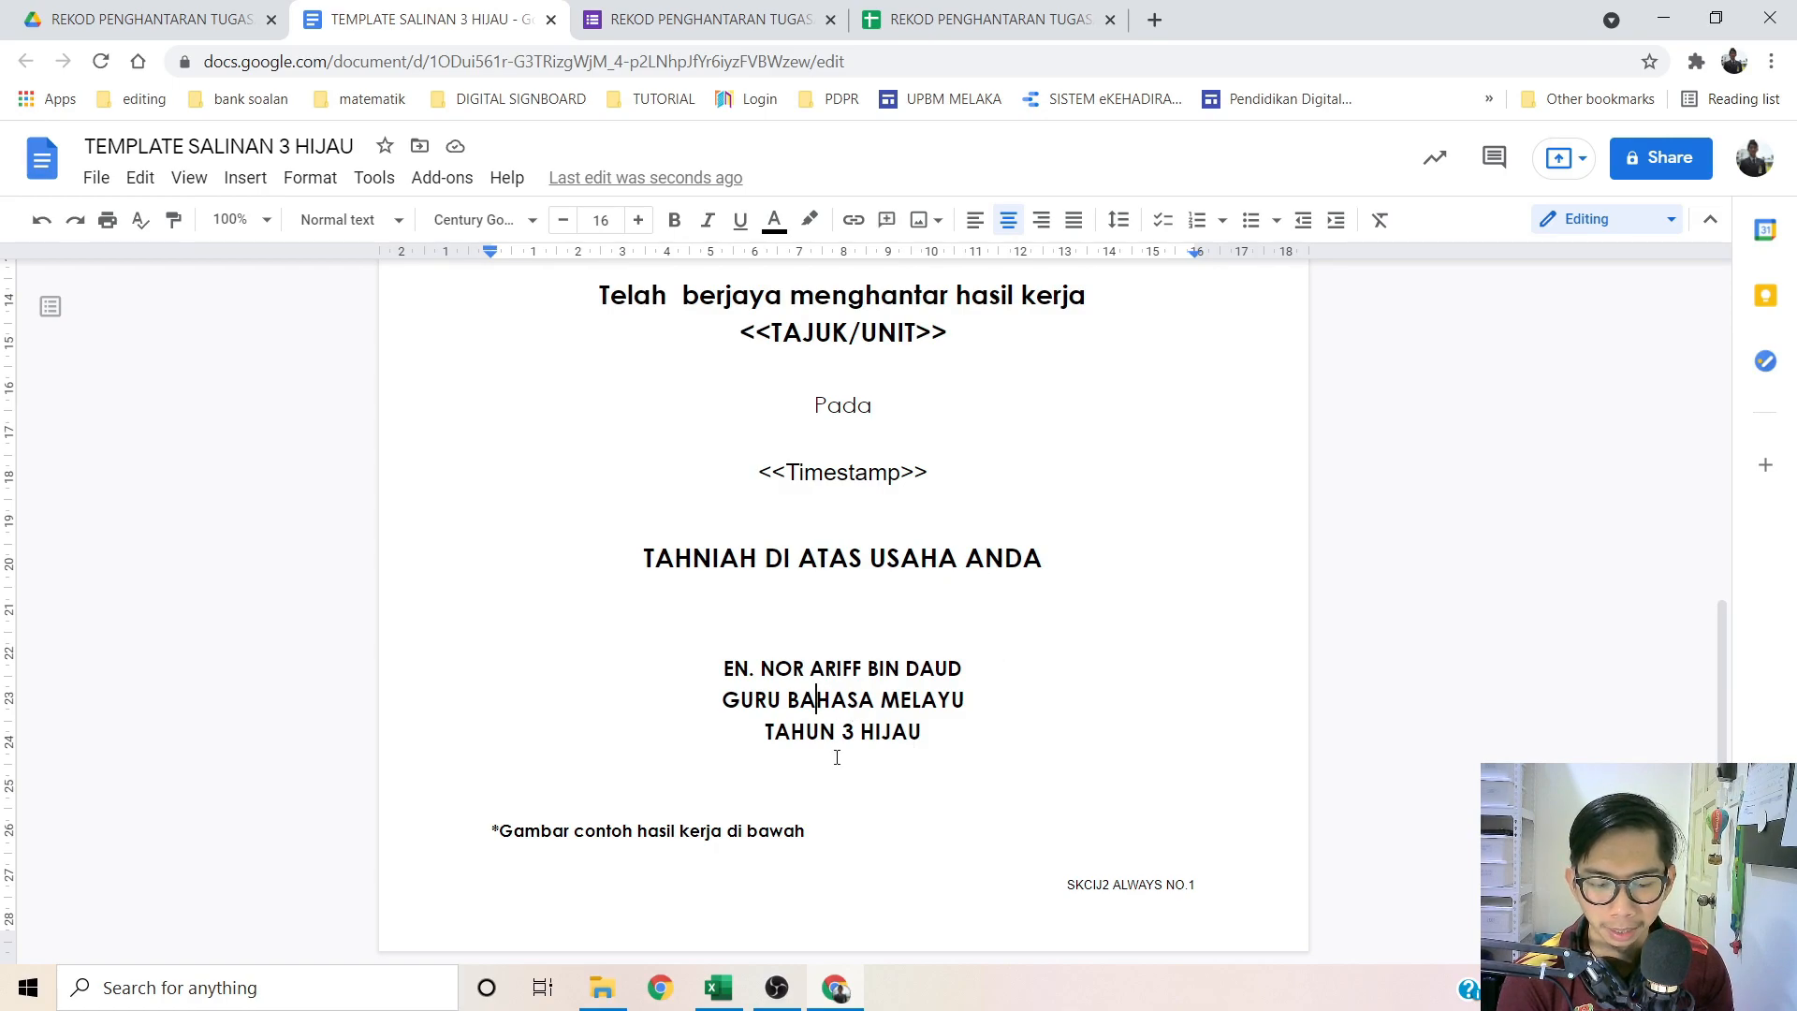
{"action": "left_click", "coordinate": [665, 850]}
{"action": "left_click_drag", "start_coordinate": [804, 830], "coordinate": [458, 832]}
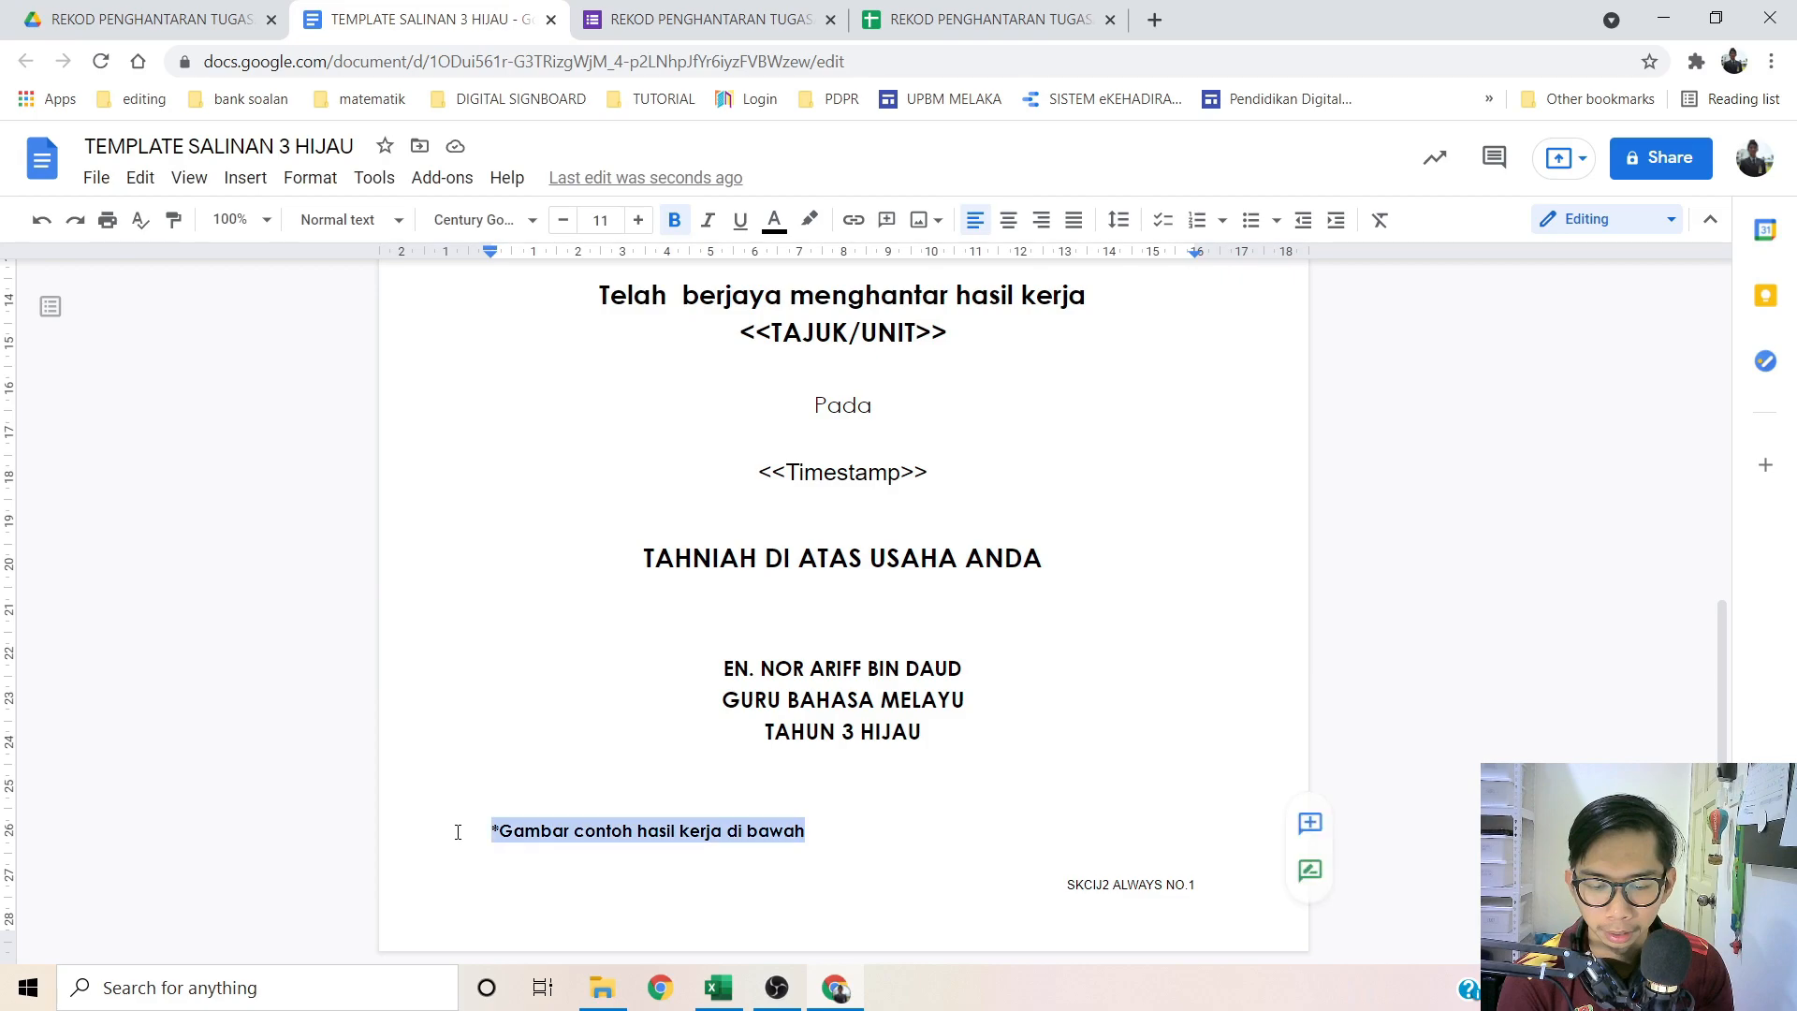
{"action": "key", "text": "BackSpace"}
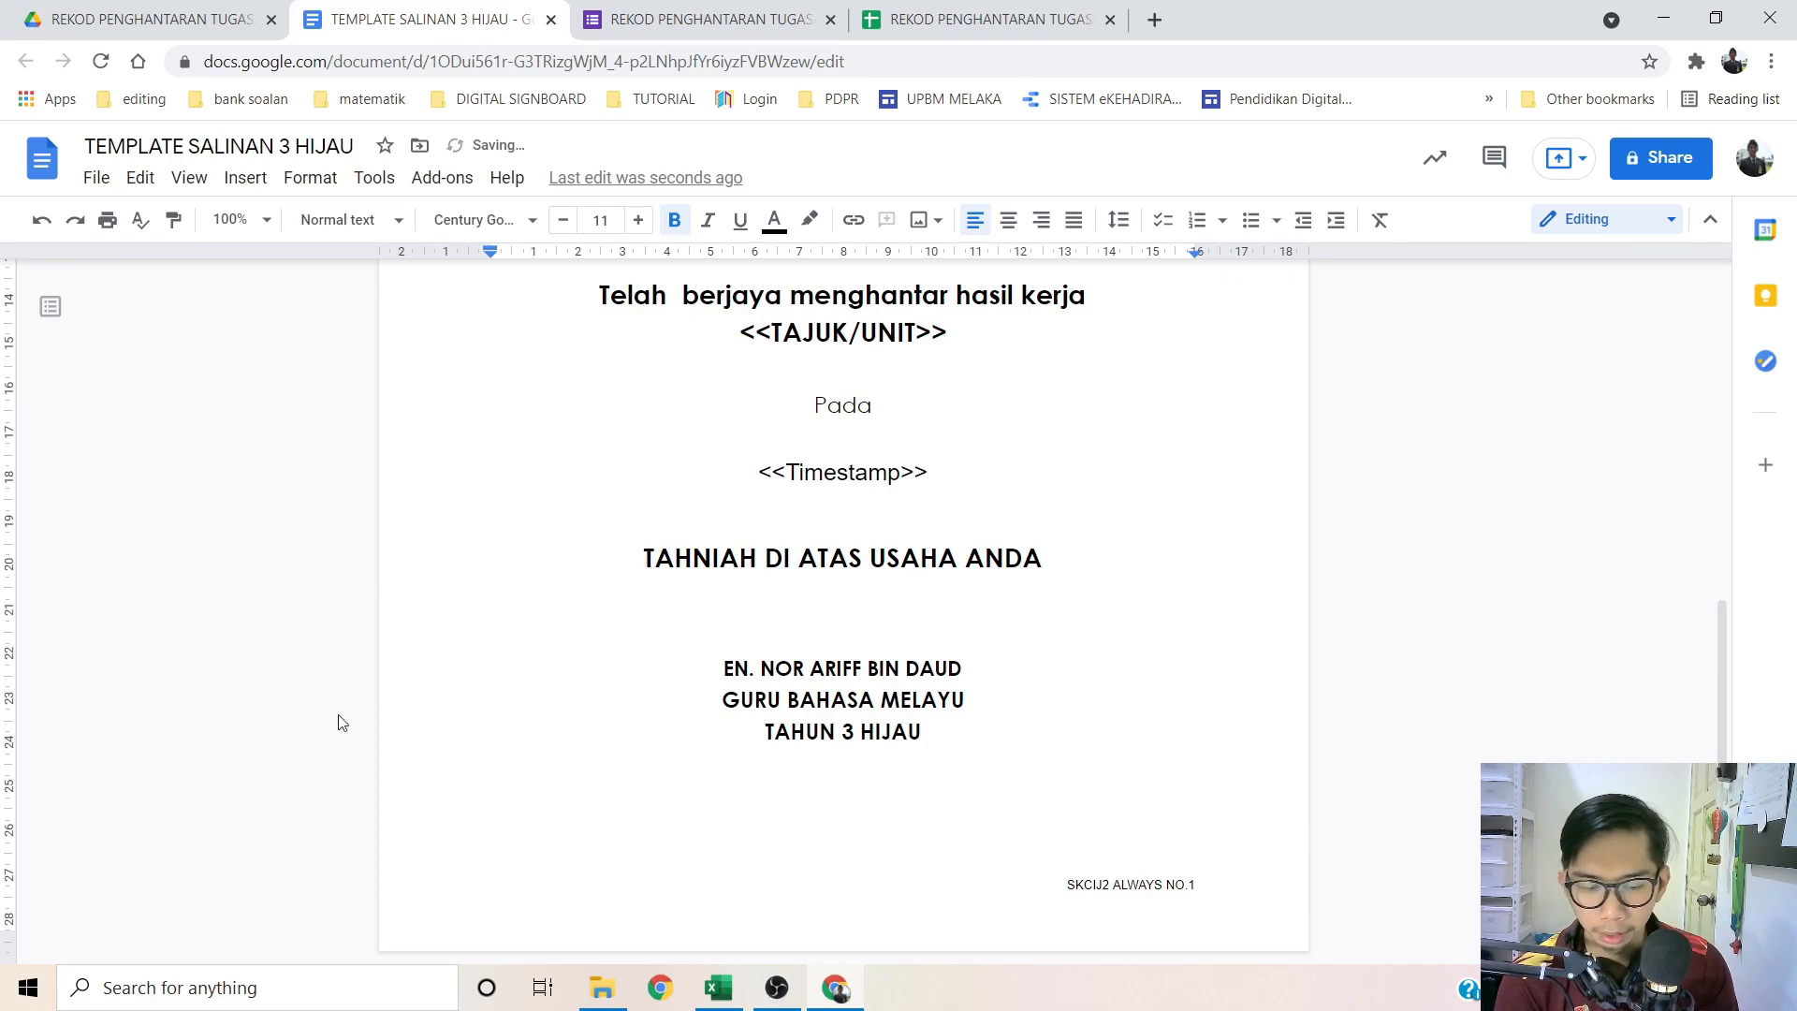
{"action": "left_click", "coordinate": [702, 793]}
{"action": "scroll", "coordinate": [749, 739], "scroll_direction": "up", "scroll_amount": 7}
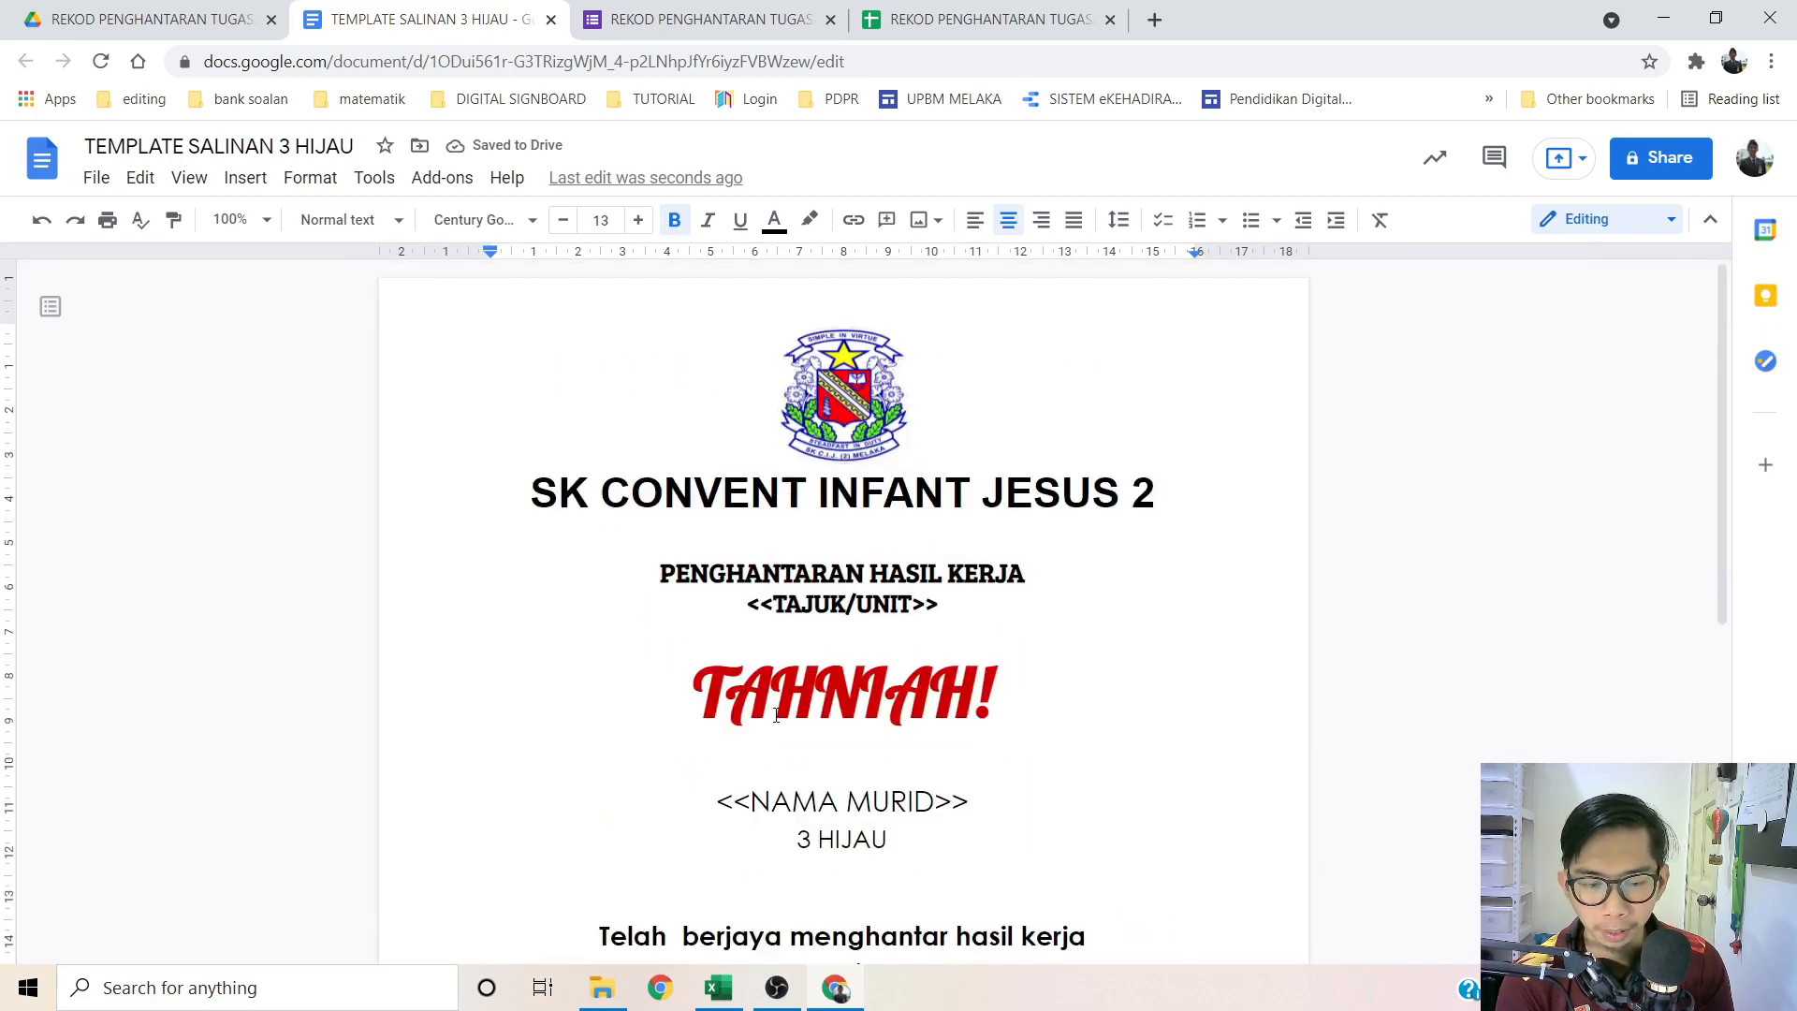
{"action": "scroll", "coordinate": [730, 669], "scroll_direction": "down", "scroll_amount": 7}
{"action": "scroll", "coordinate": [772, 708], "scroll_direction": "up", "scroll_amount": 7}
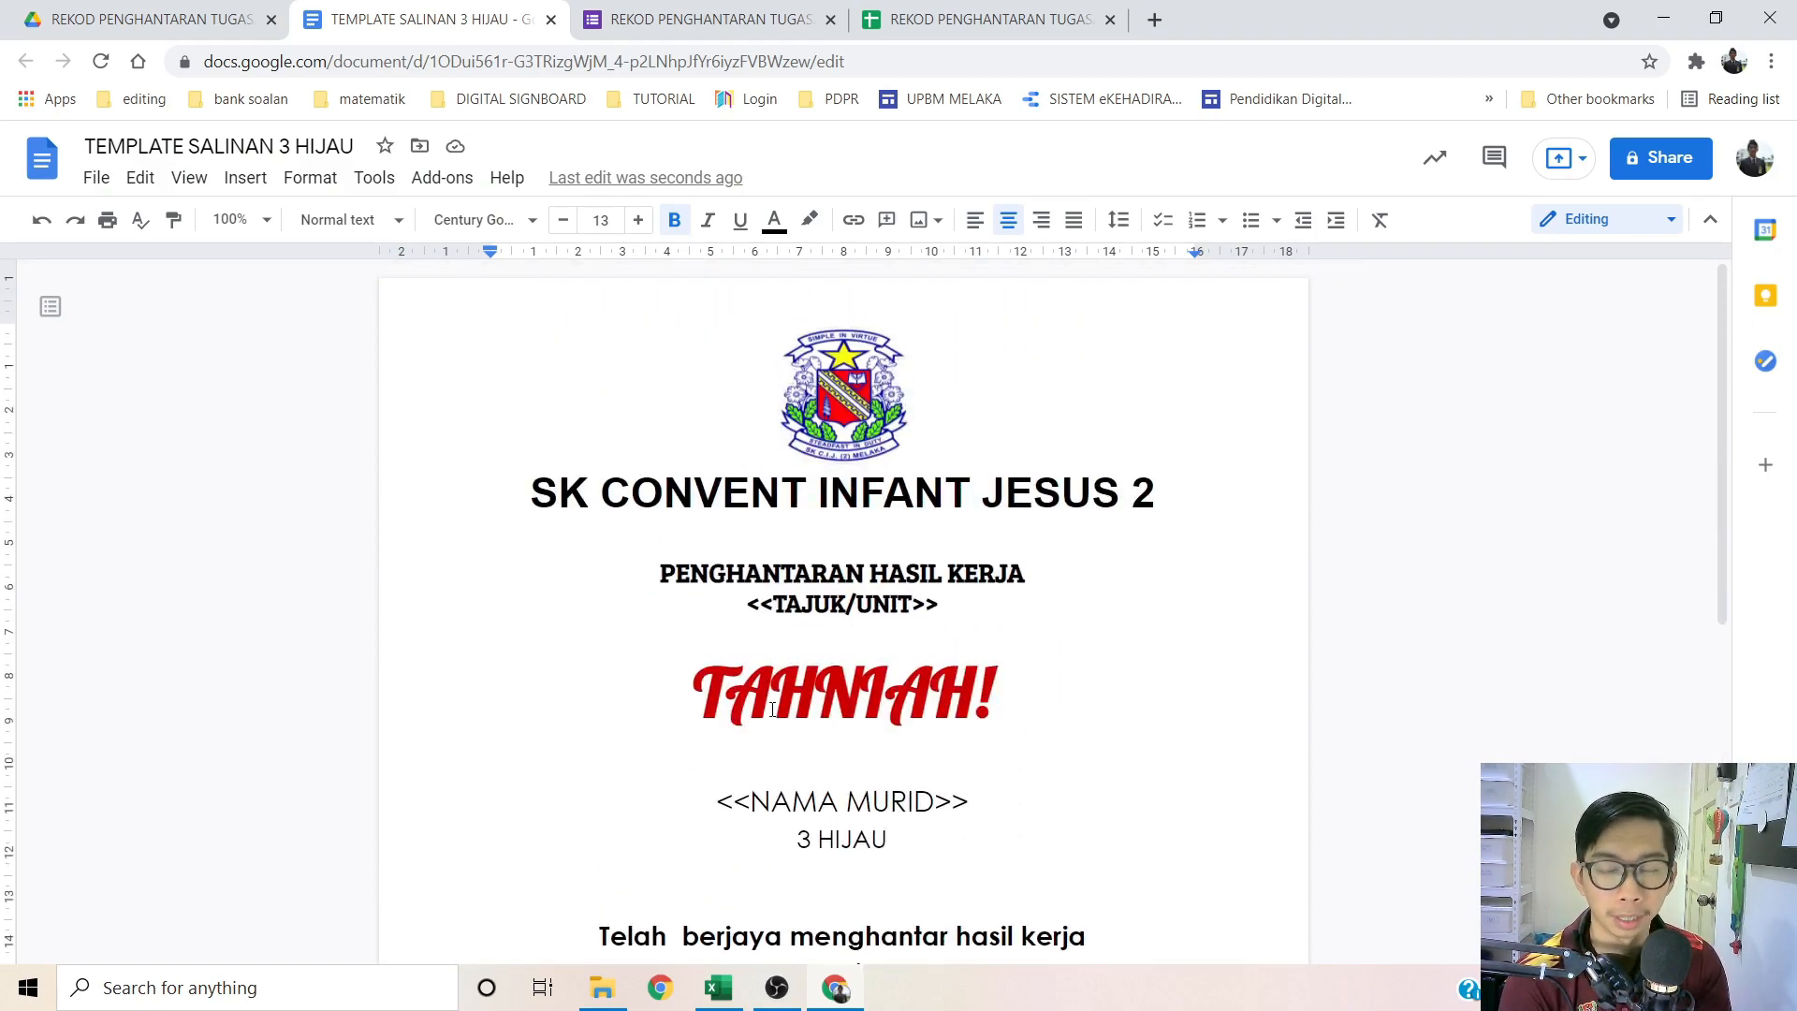
{"action": "scroll", "coordinate": [1069, 575], "scroll_direction": "down", "scroll_amount": 6}
{"action": "scroll", "coordinate": [915, 651], "scroll_direction": "up", "scroll_amount": 3}
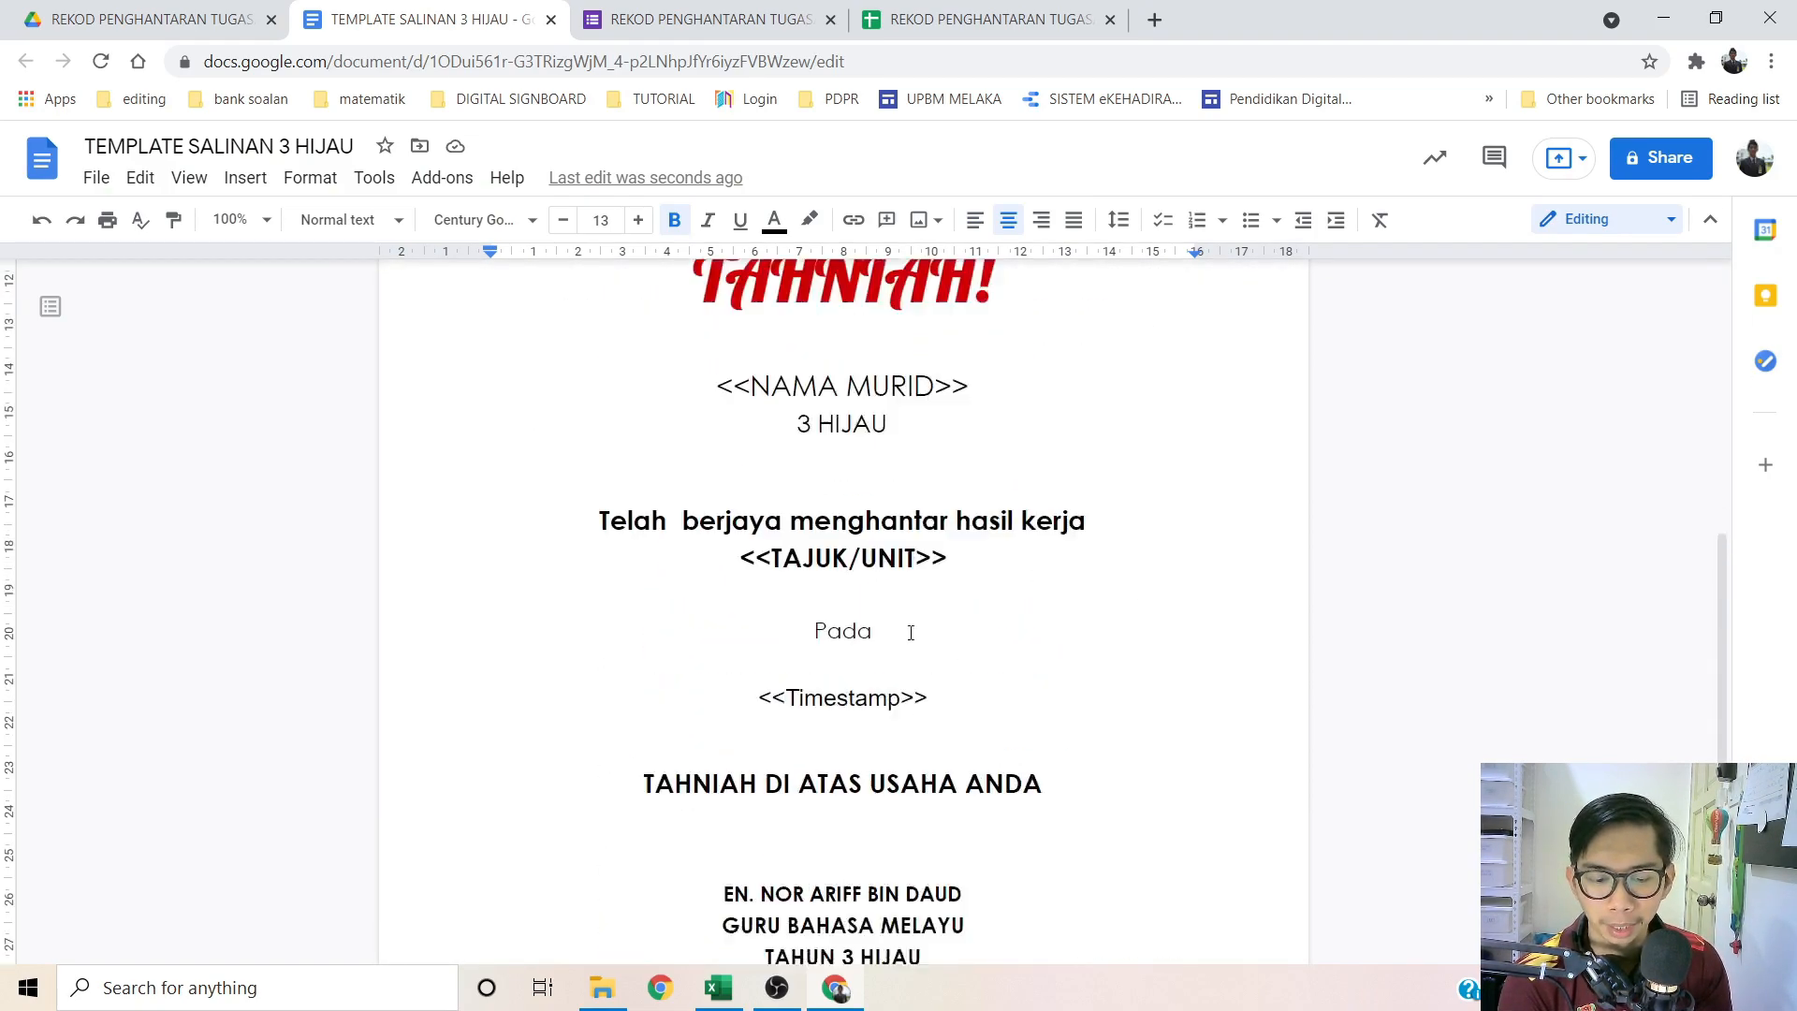
{"action": "scroll", "coordinate": [835, 779], "scroll_direction": "down", "scroll_amount": 3}
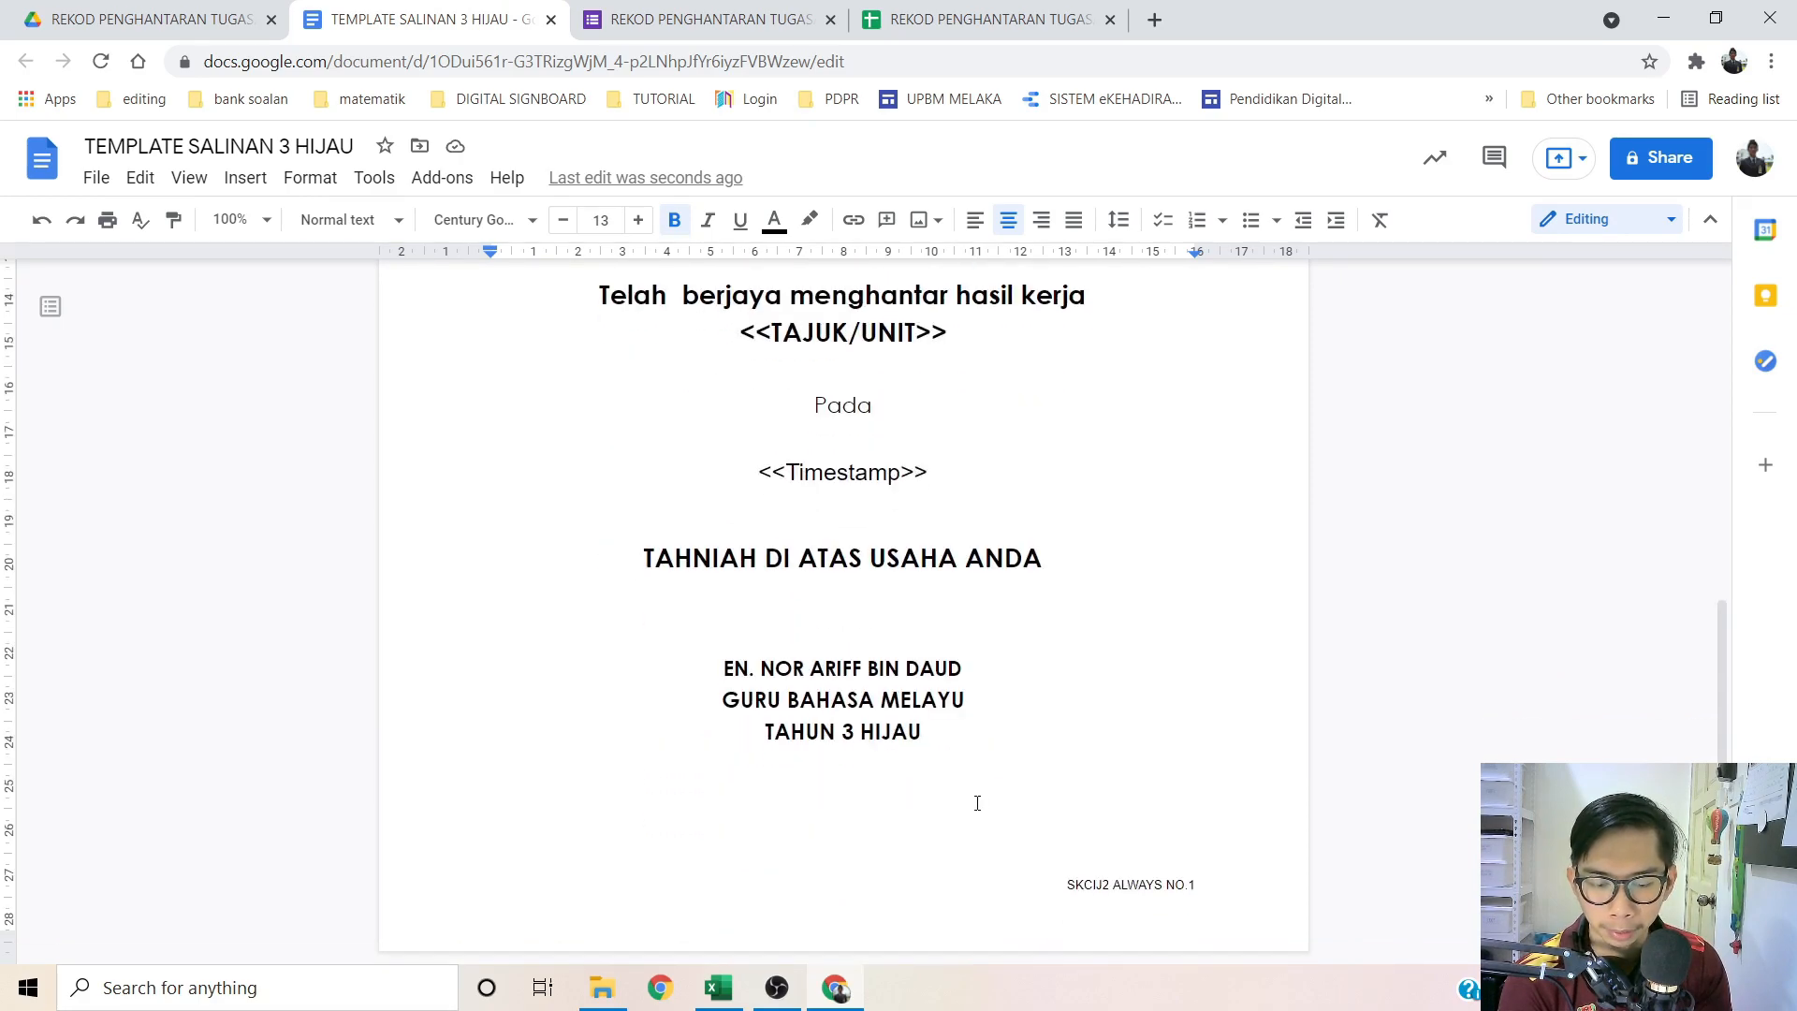
{"action": "scroll", "coordinate": [979, 803], "scroll_direction": "up", "scroll_amount": 7}
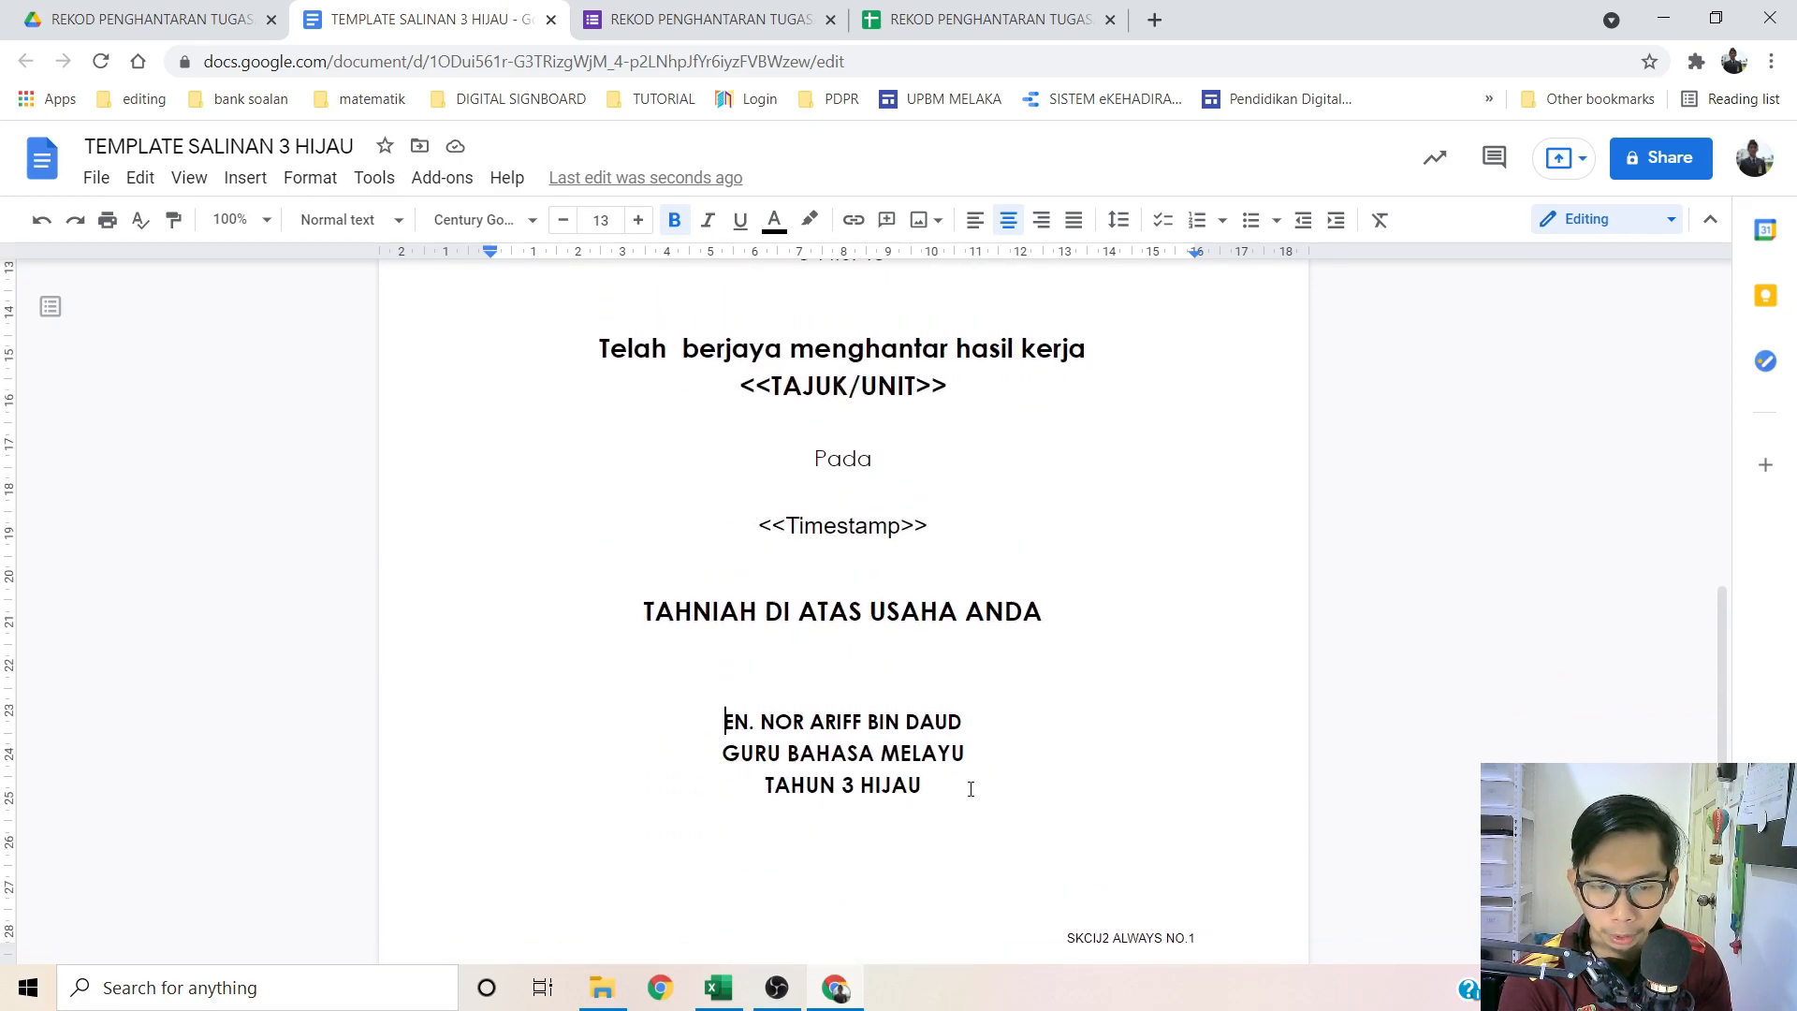
Step: Close the template document and return to the REKOD PENGHANTARAN TUGASAN (Responses) spreadsheet
{"action": "left_click", "coordinate": [551, 20]}
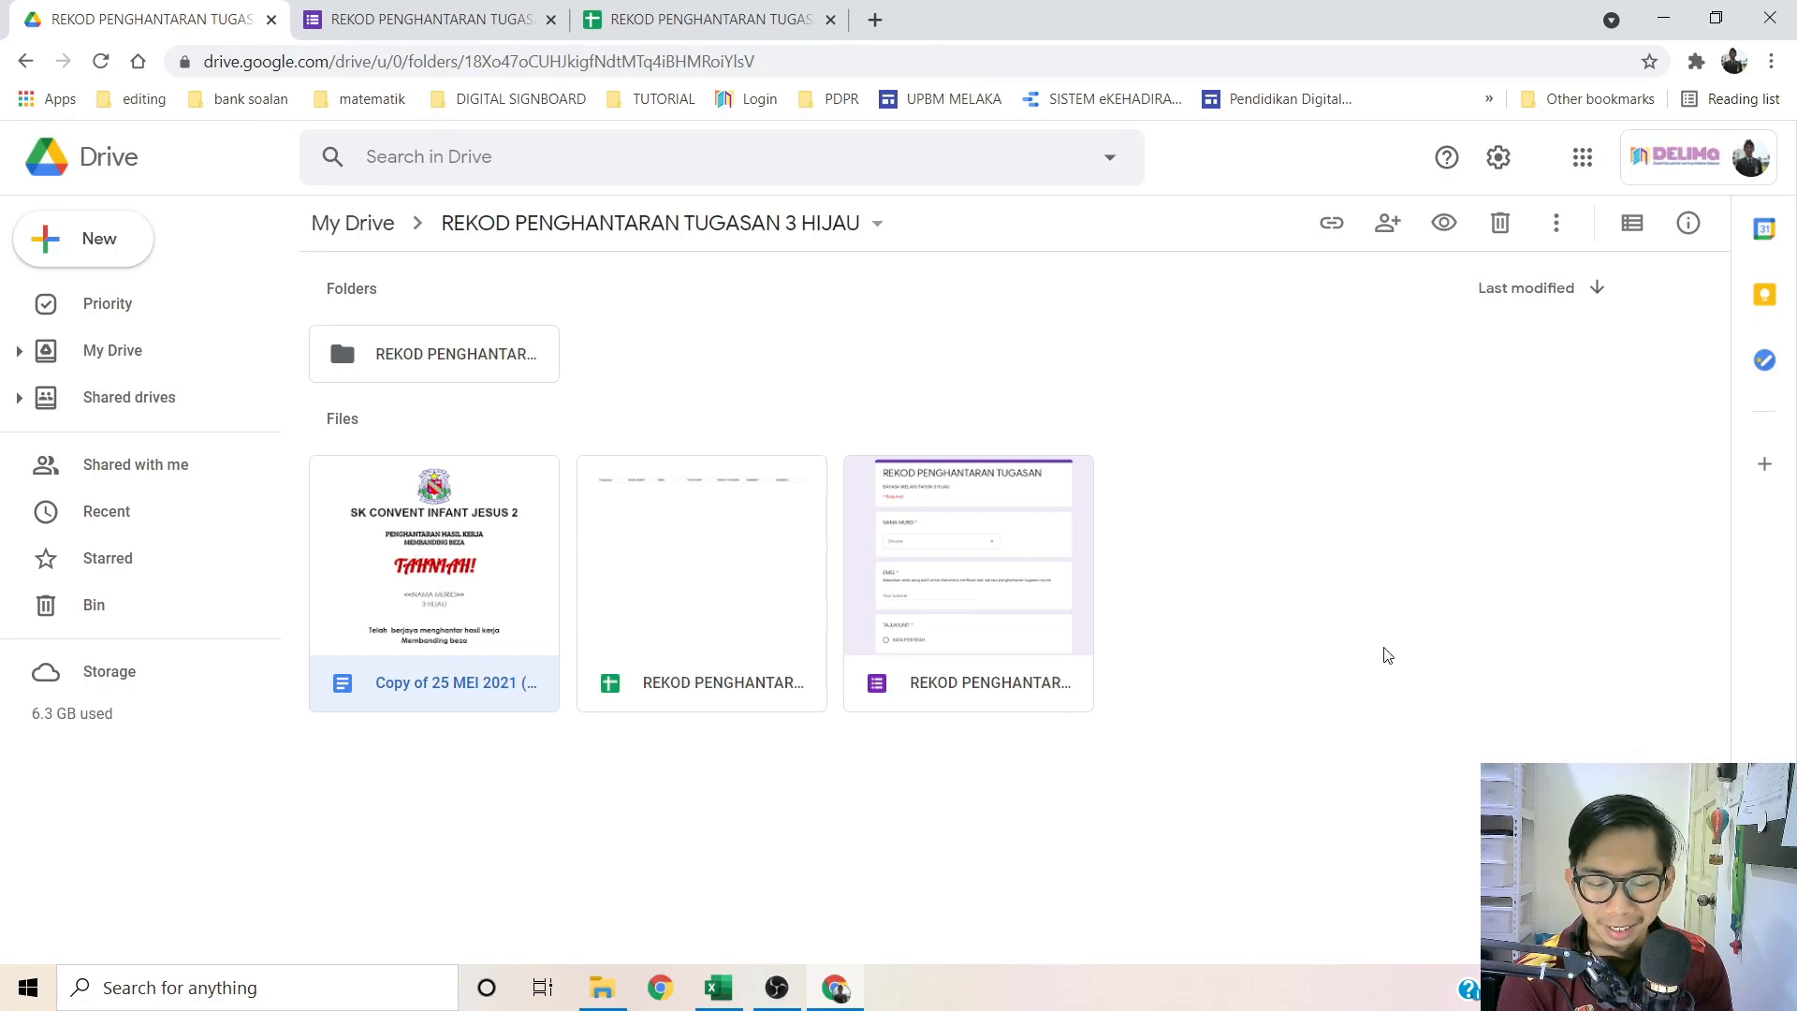
{"action": "left_click", "coordinate": [449, 718]}
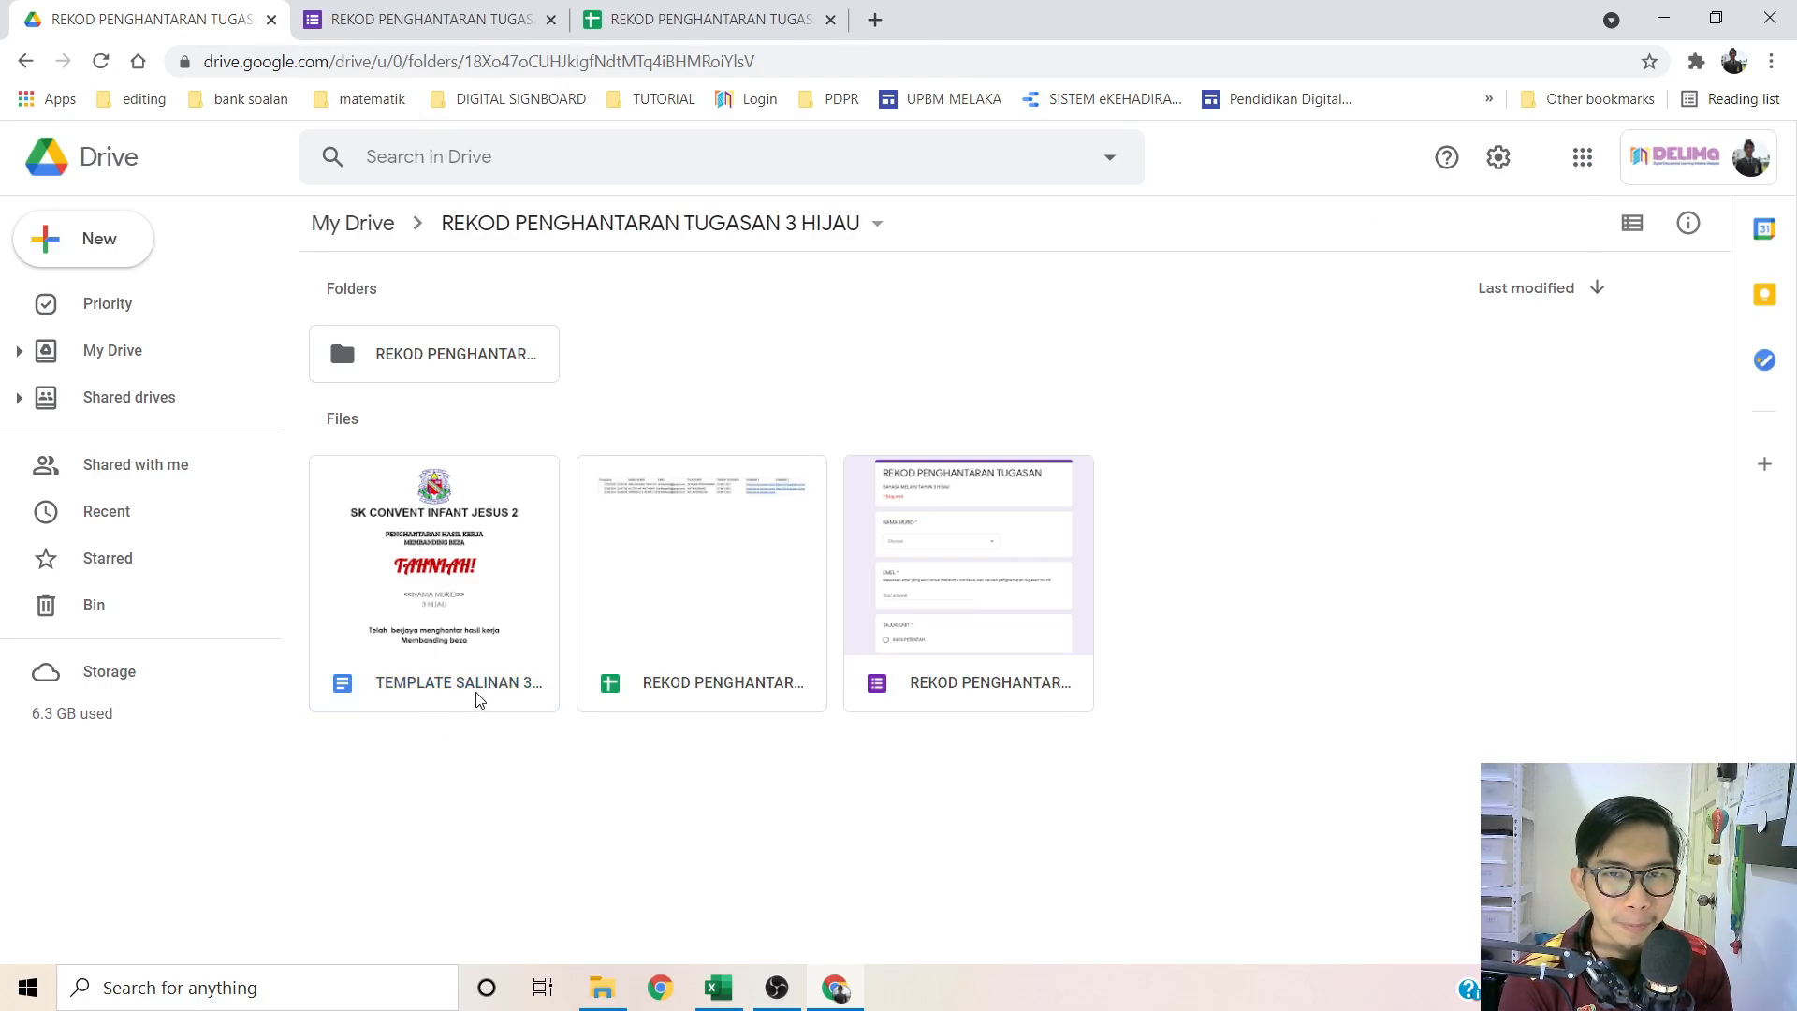
{"action": "left_click", "coordinate": [731, 33]}
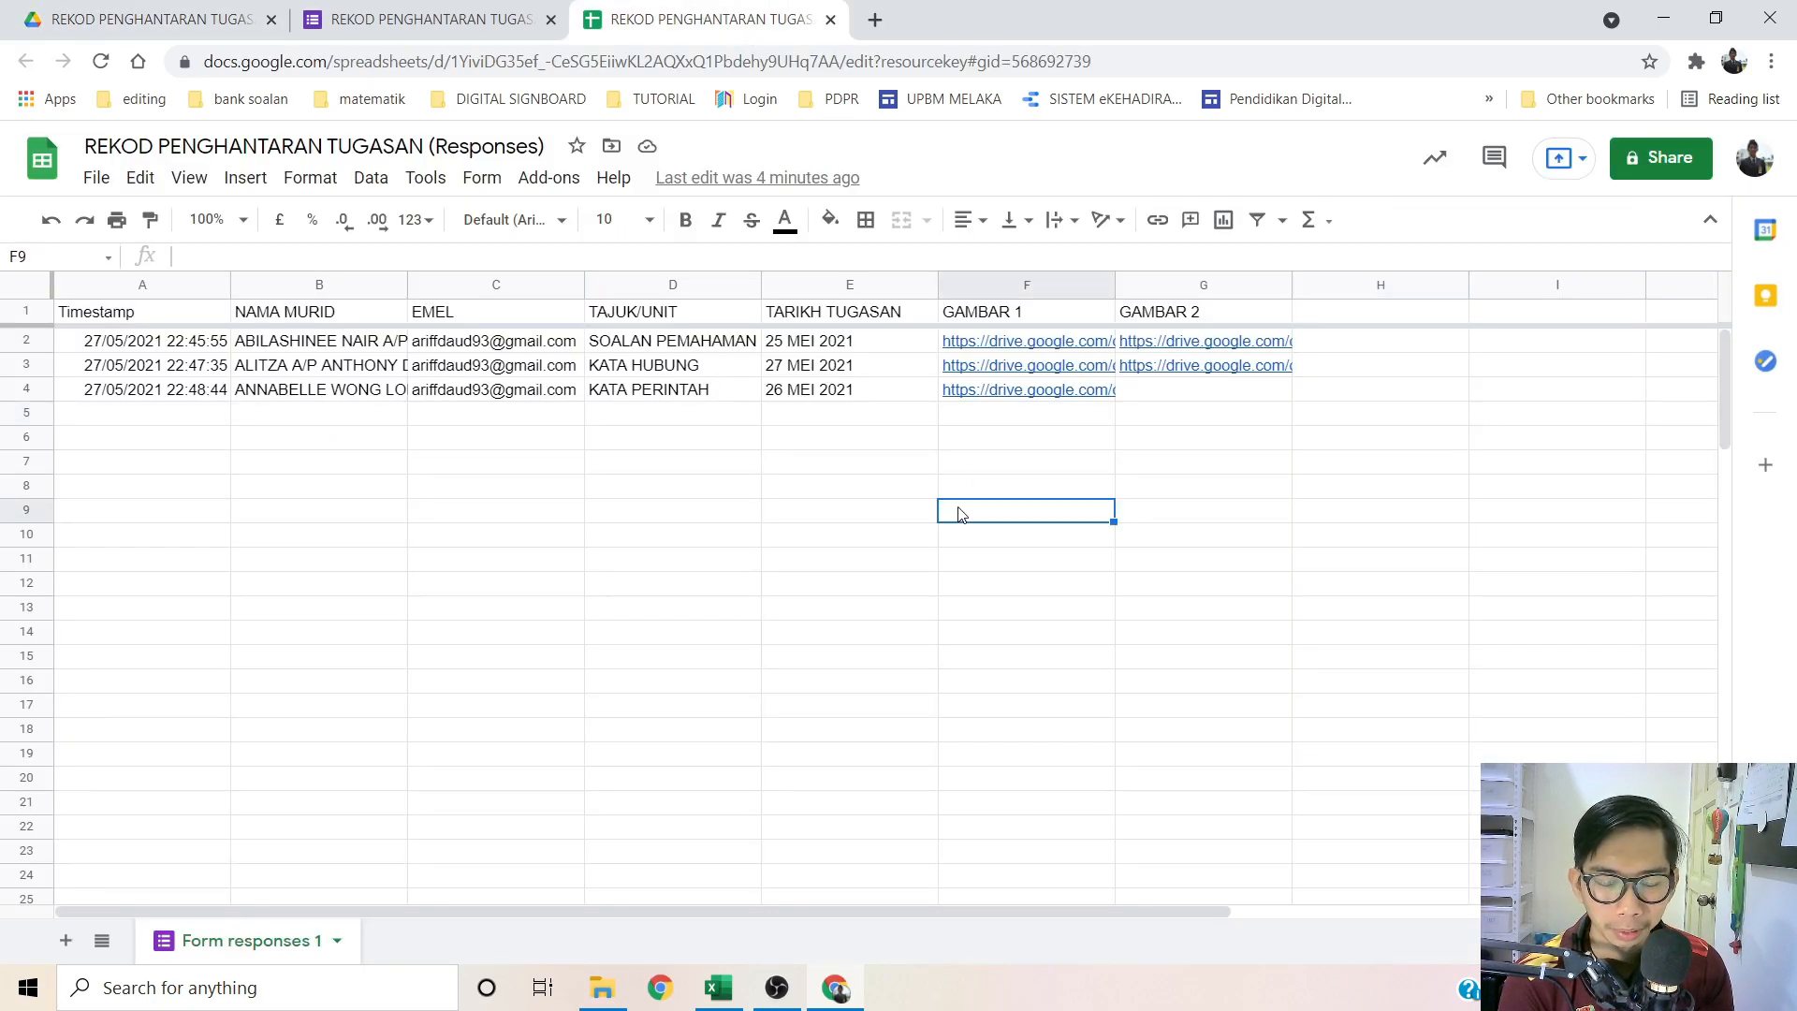
Step: Choose Add-ons > Get add-ons to open the Google Workspace Marketplace
{"action": "left_click", "coordinate": [810, 527]}
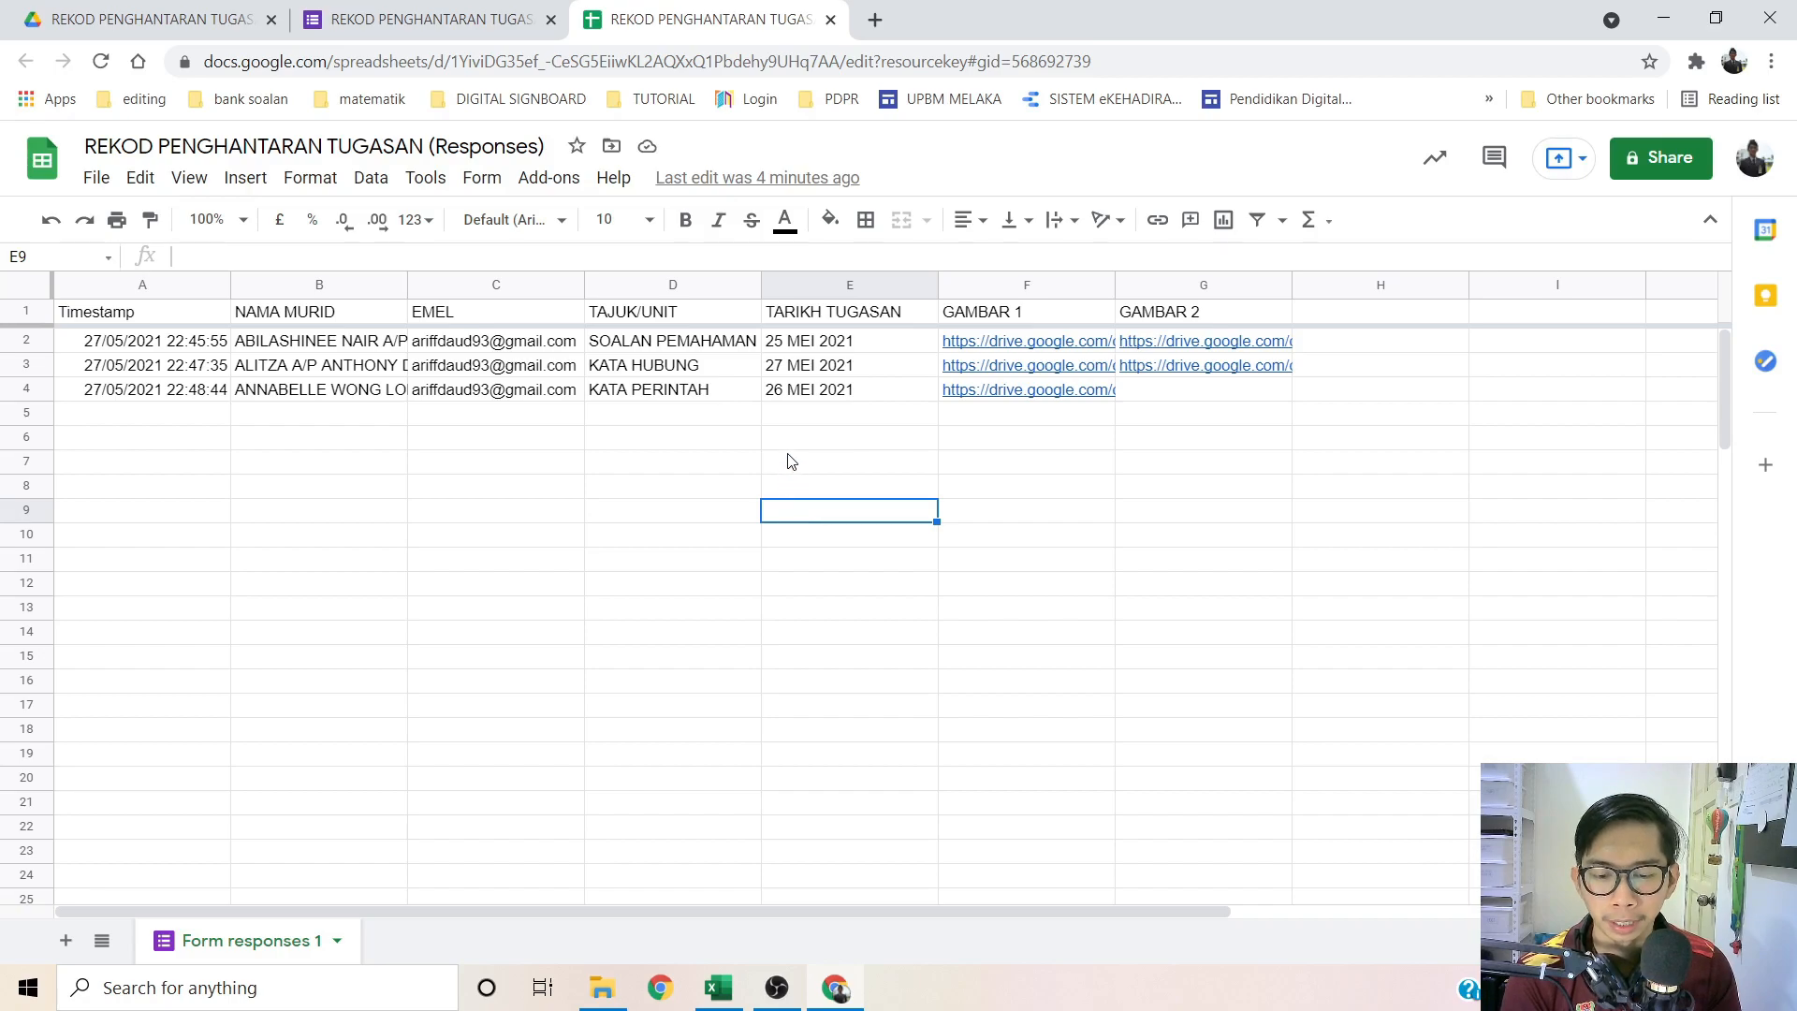
{"action": "left_click", "coordinate": [551, 180]}
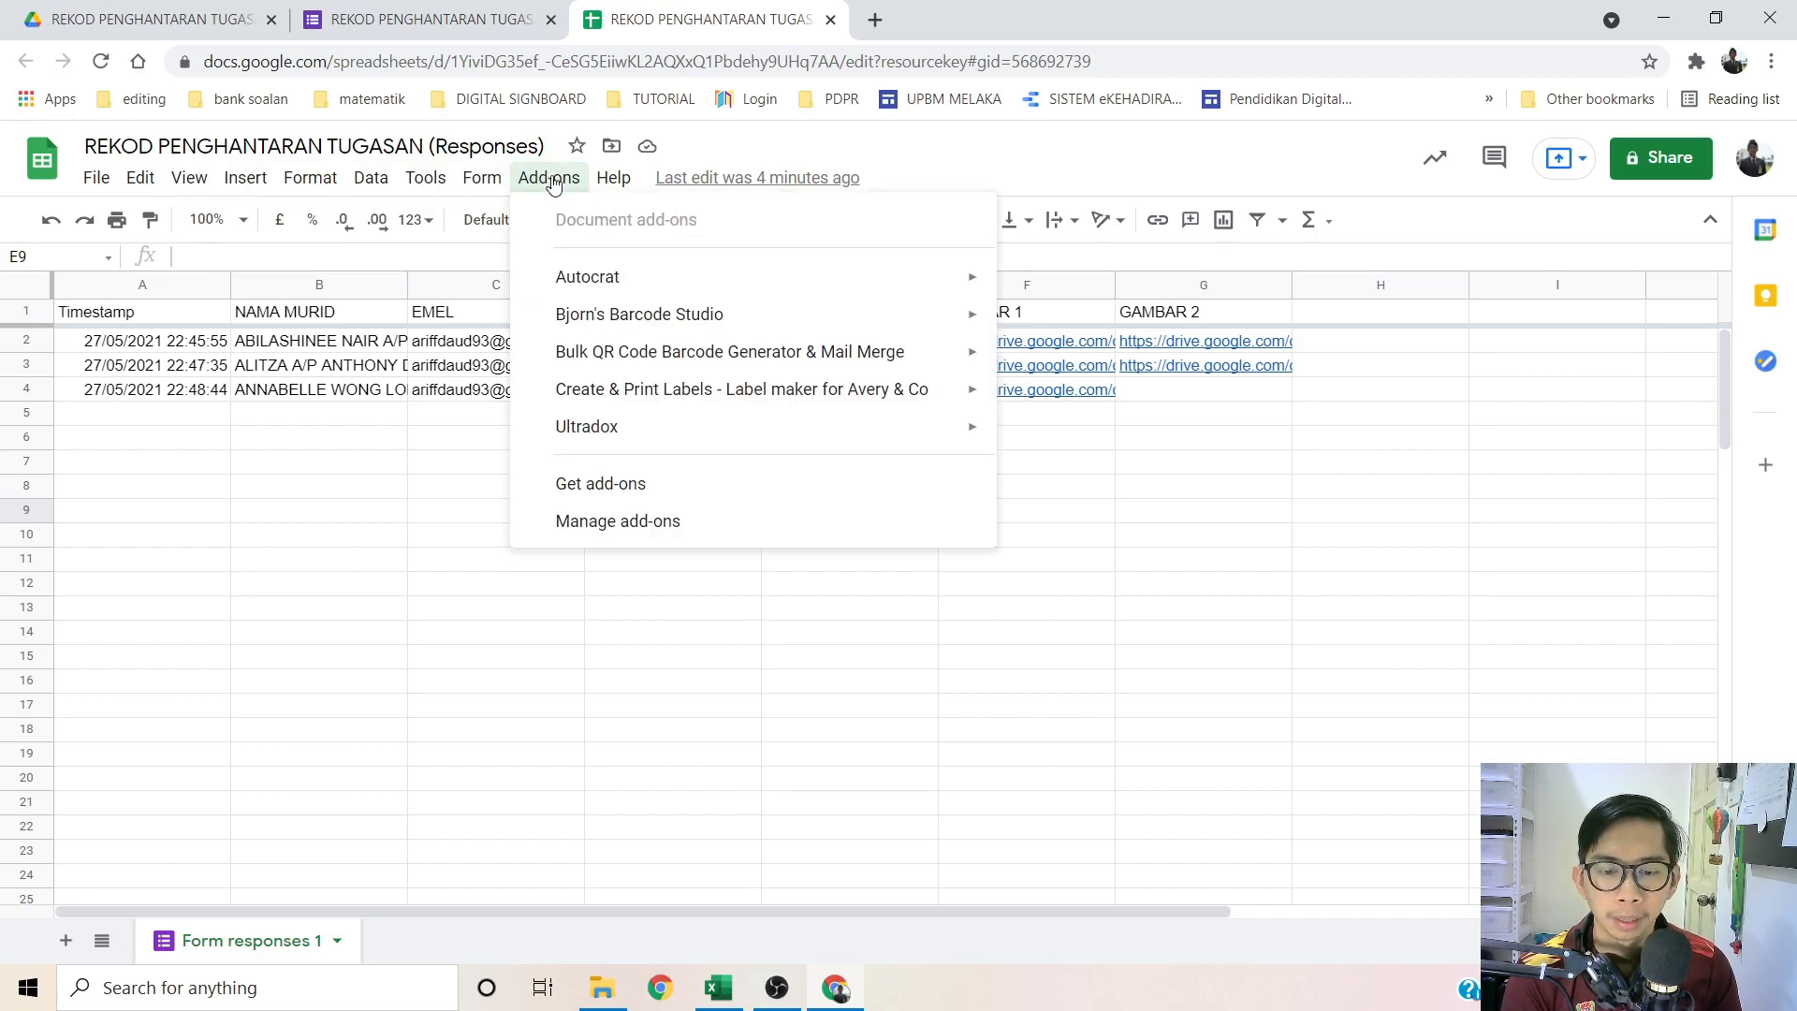
{"action": "left_click", "coordinate": [564, 182]}
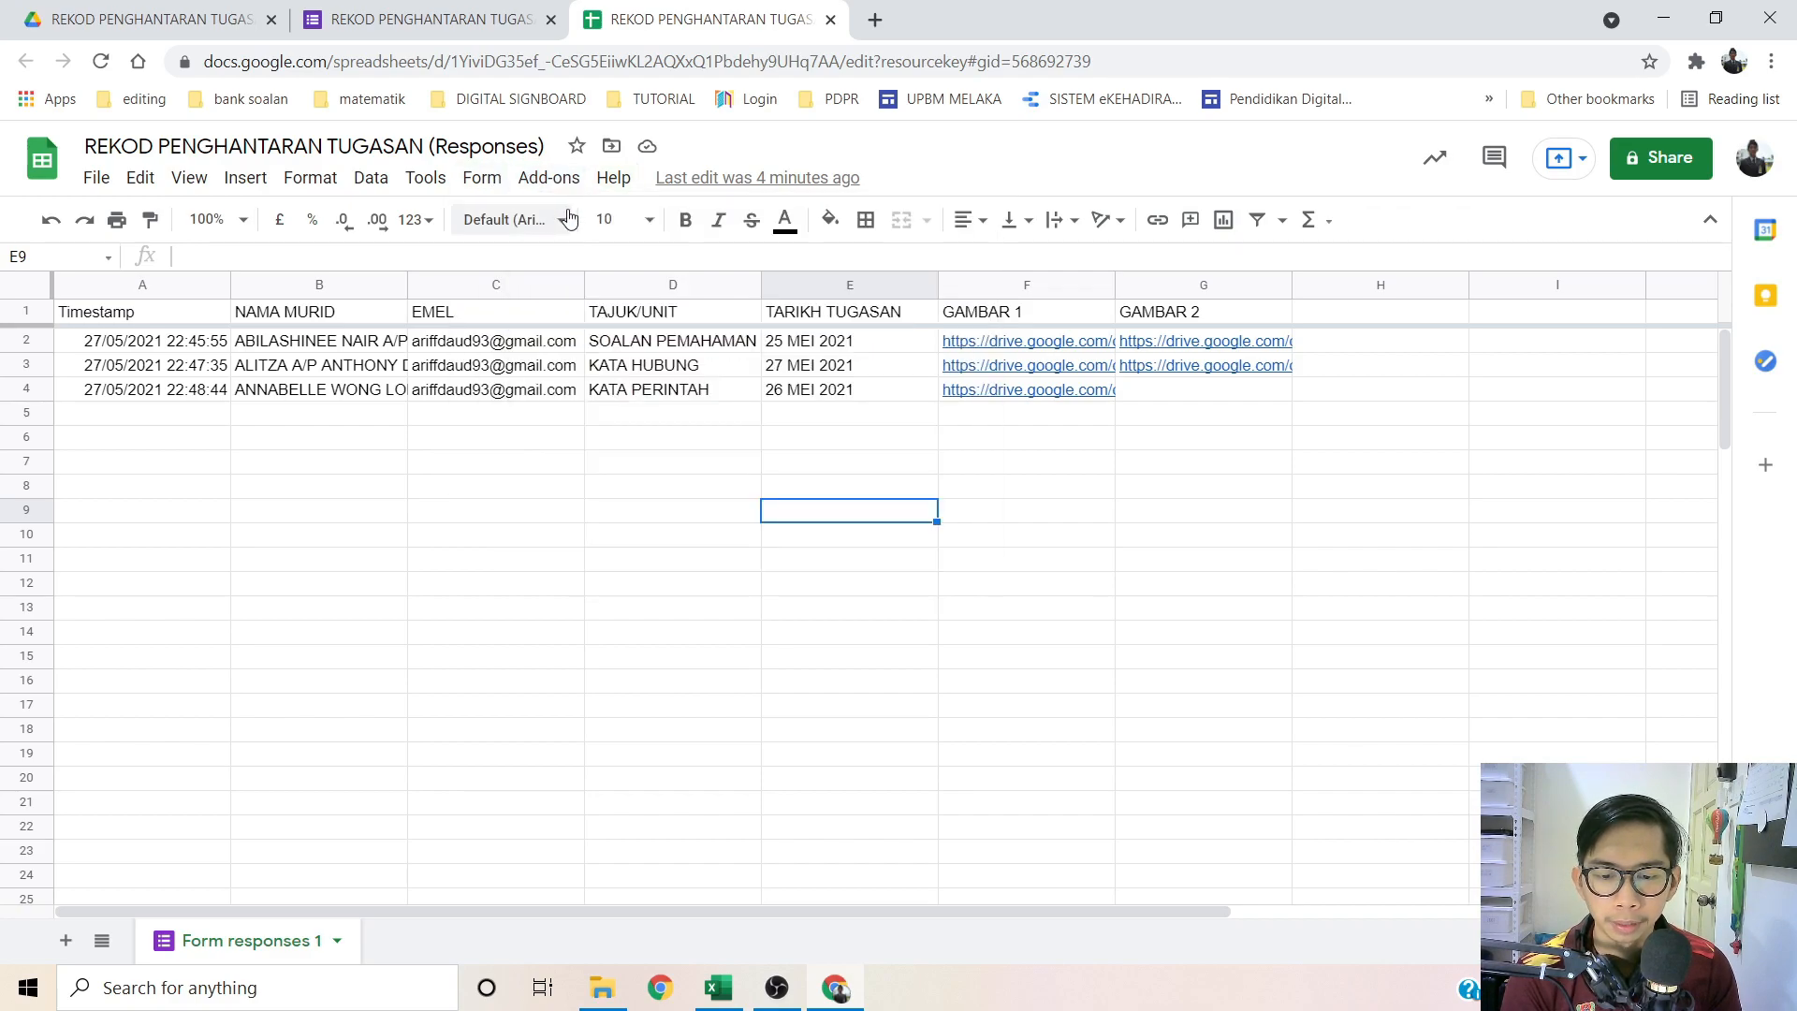
{"action": "left_click", "coordinate": [559, 180]}
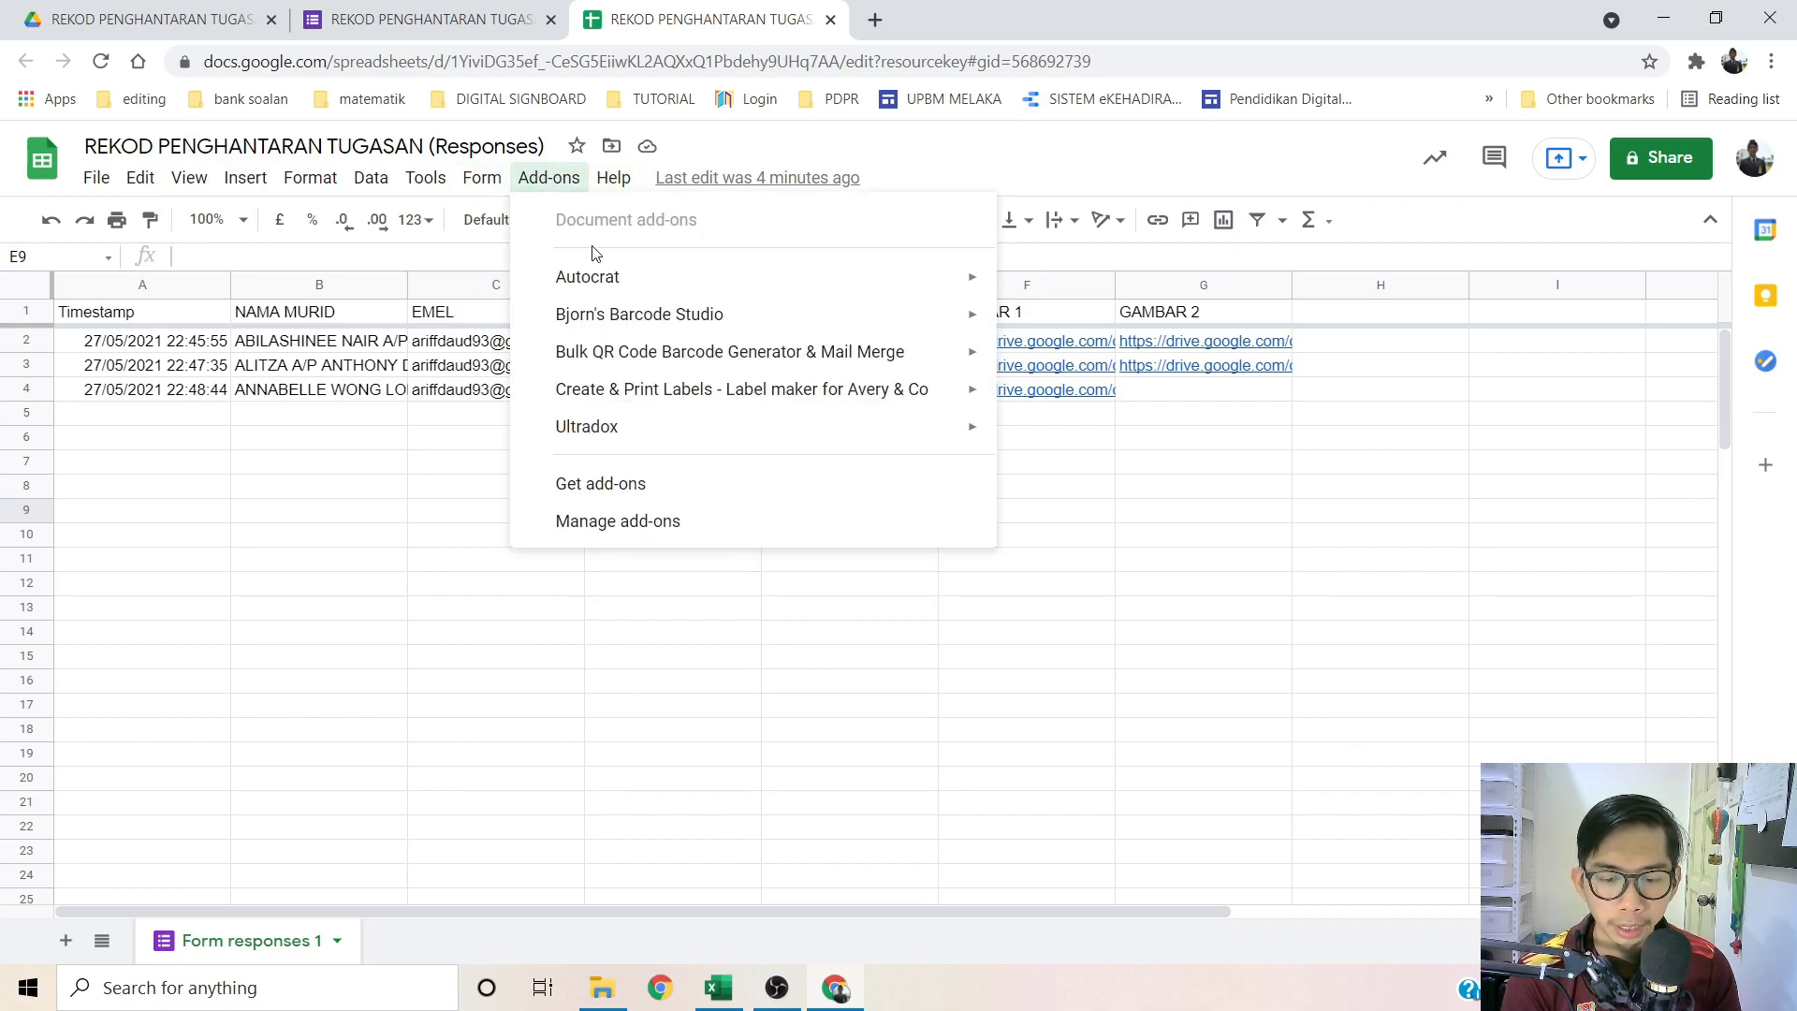
{"action": "mouse_move", "coordinate": [599, 285]}
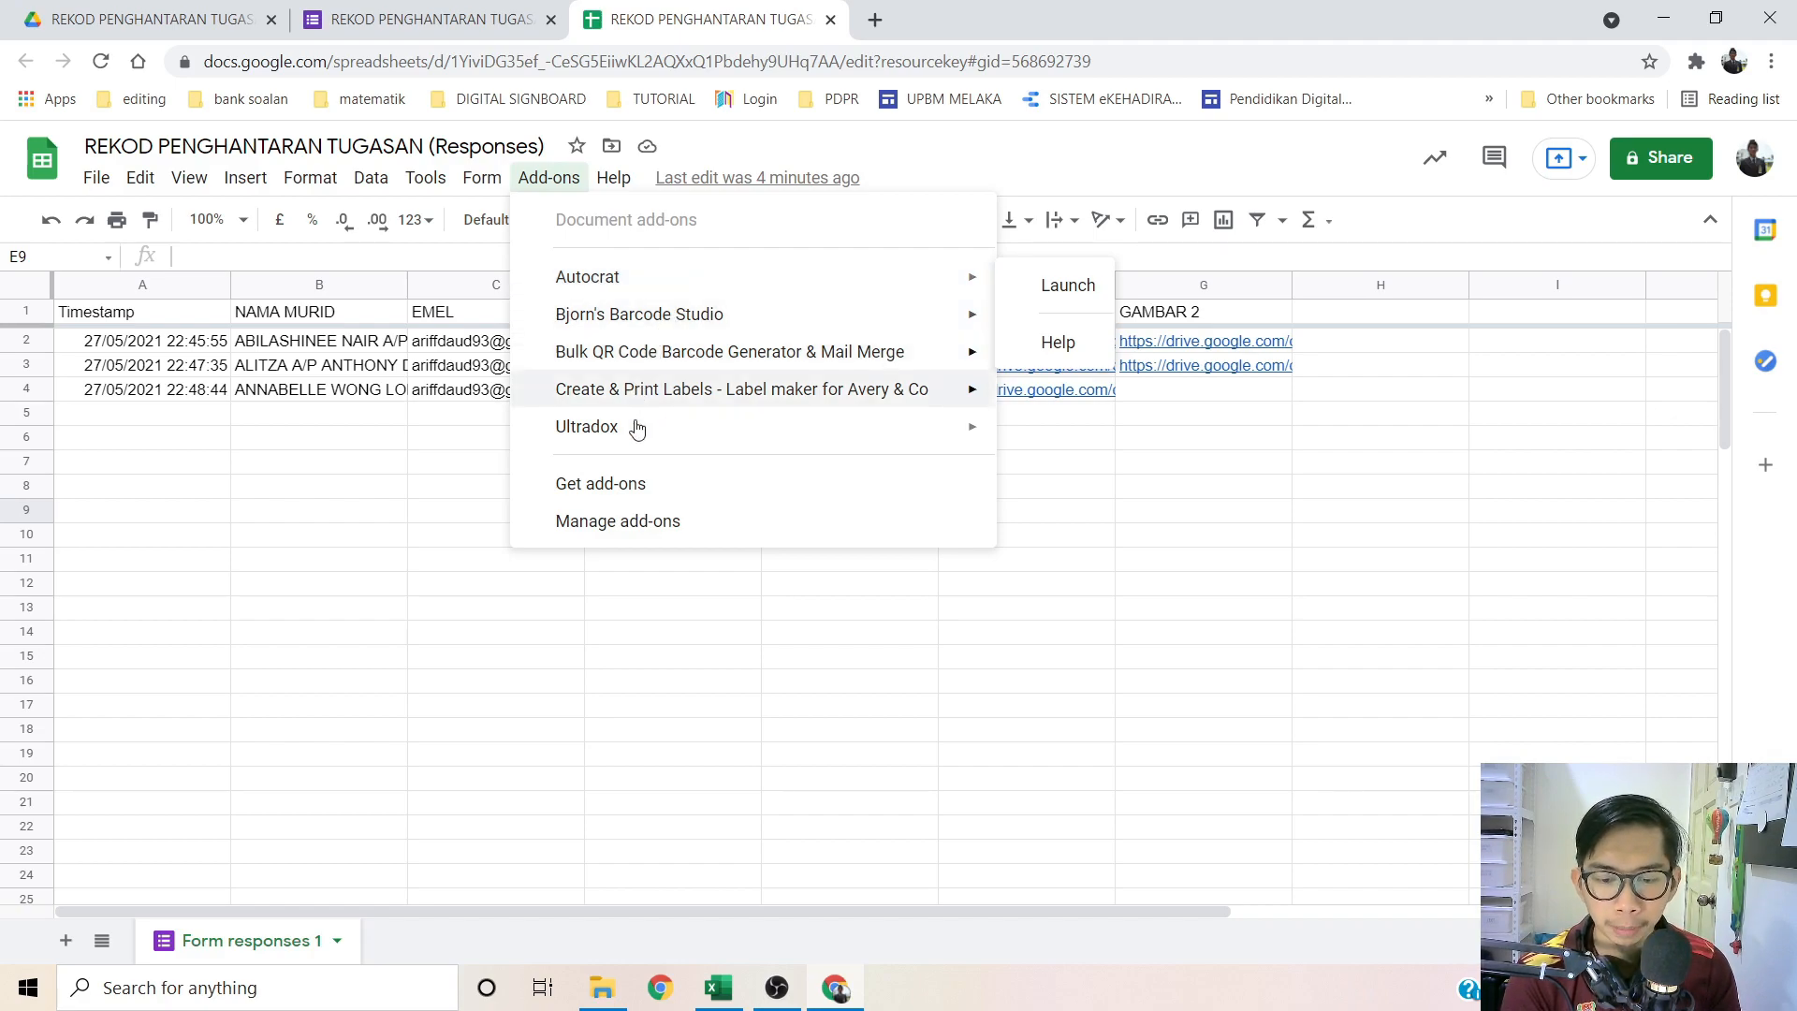
{"action": "left_click", "coordinate": [630, 483]}
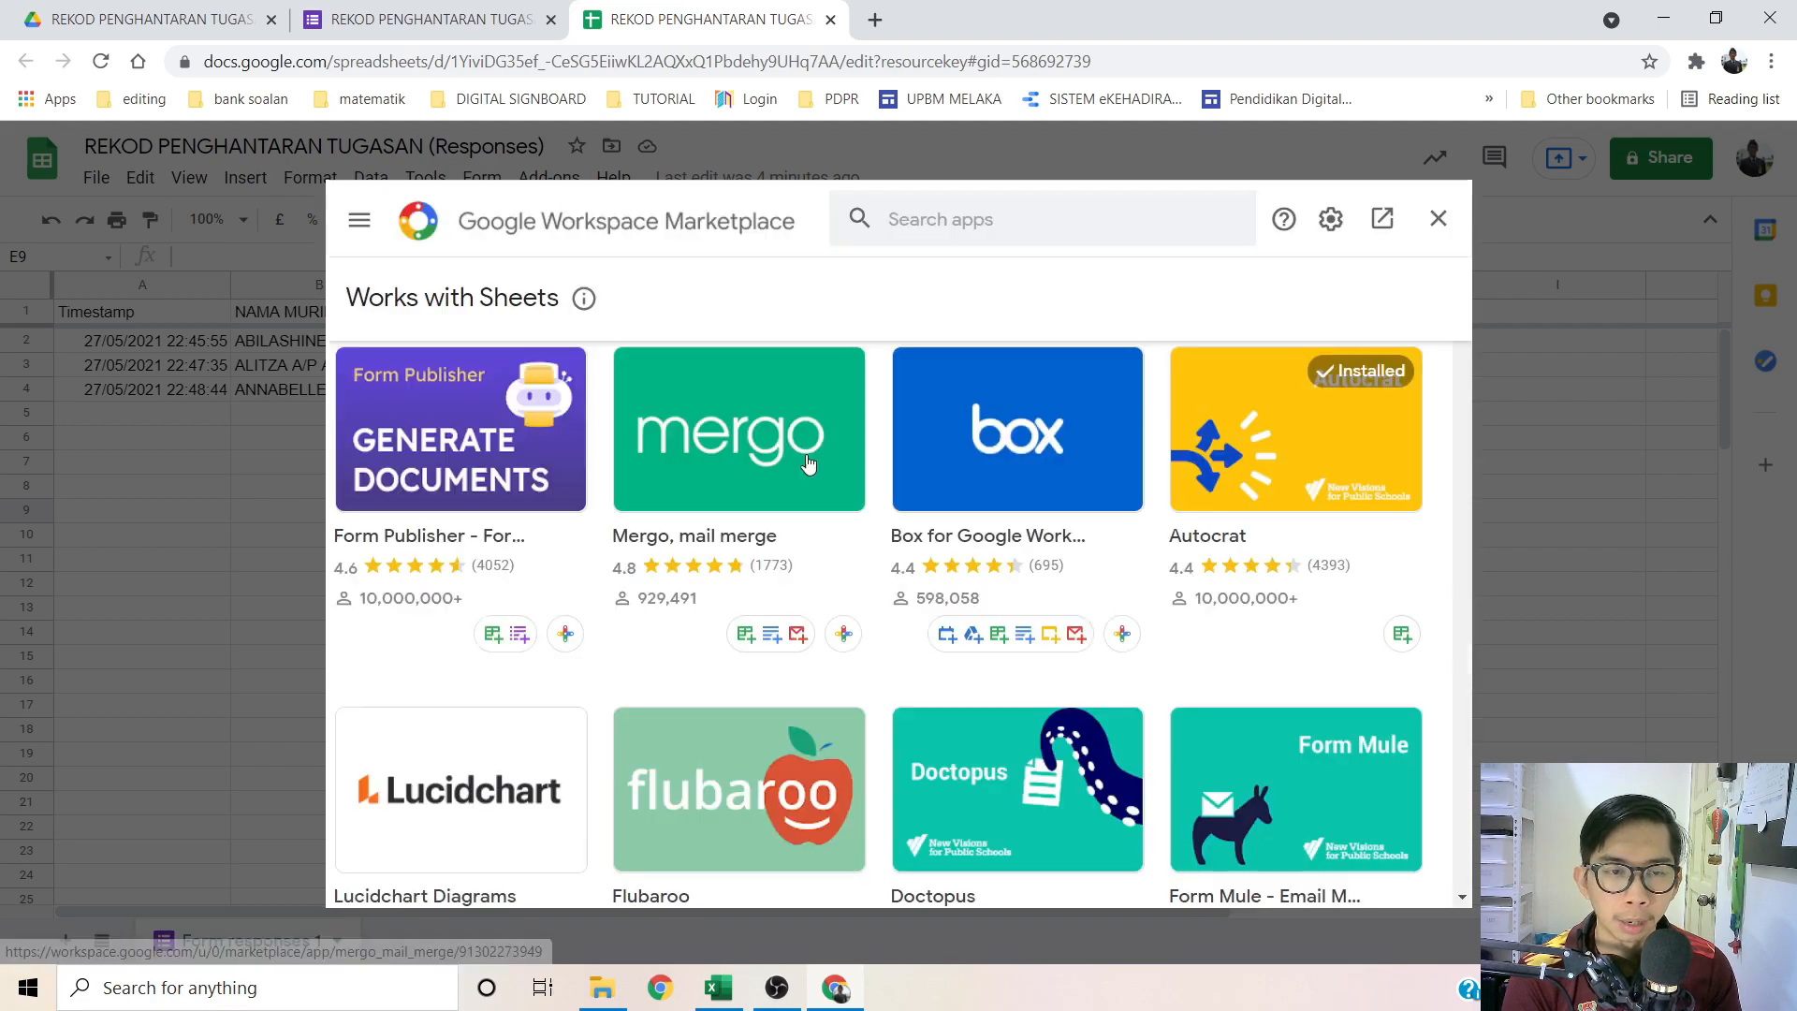
Step: Search the Marketplace for AUTOCRAT, check its listing shows installed, then close the Marketplace
{"action": "left_click", "coordinate": [988, 213]}
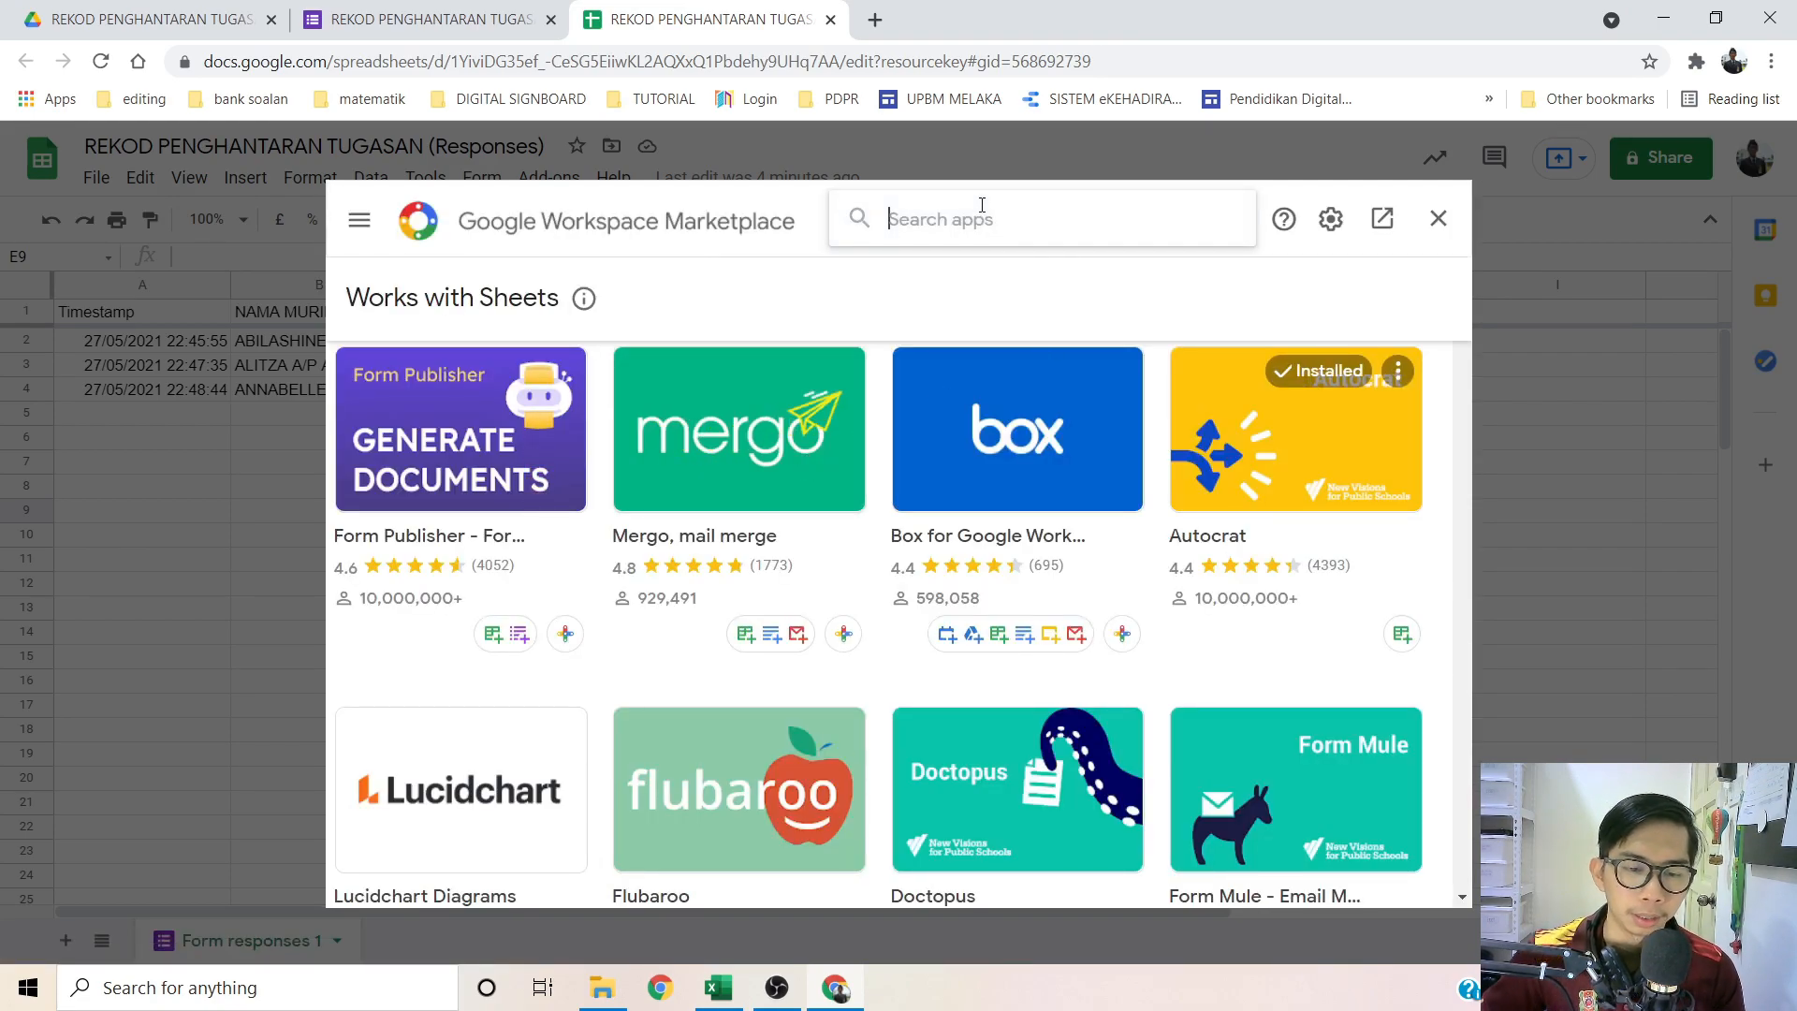
{"action": "type", "text": "AUTOCRAT"}
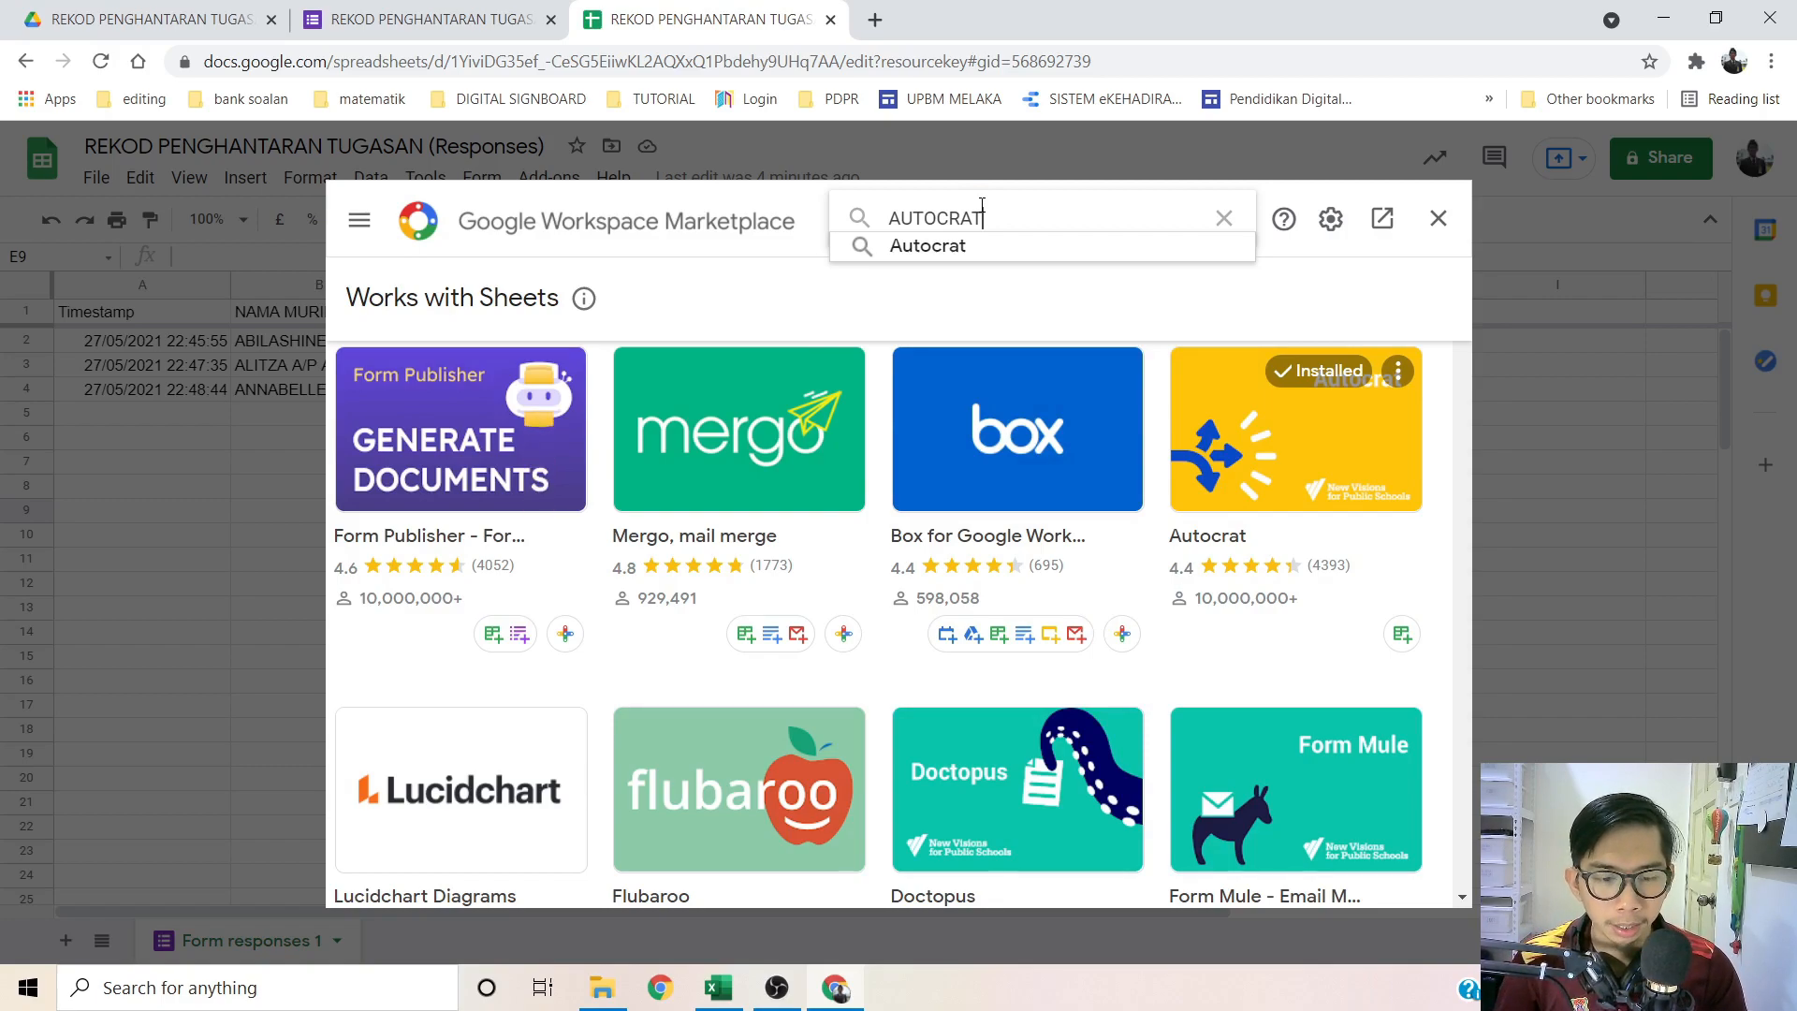
{"action": "key", "text": "Return"}
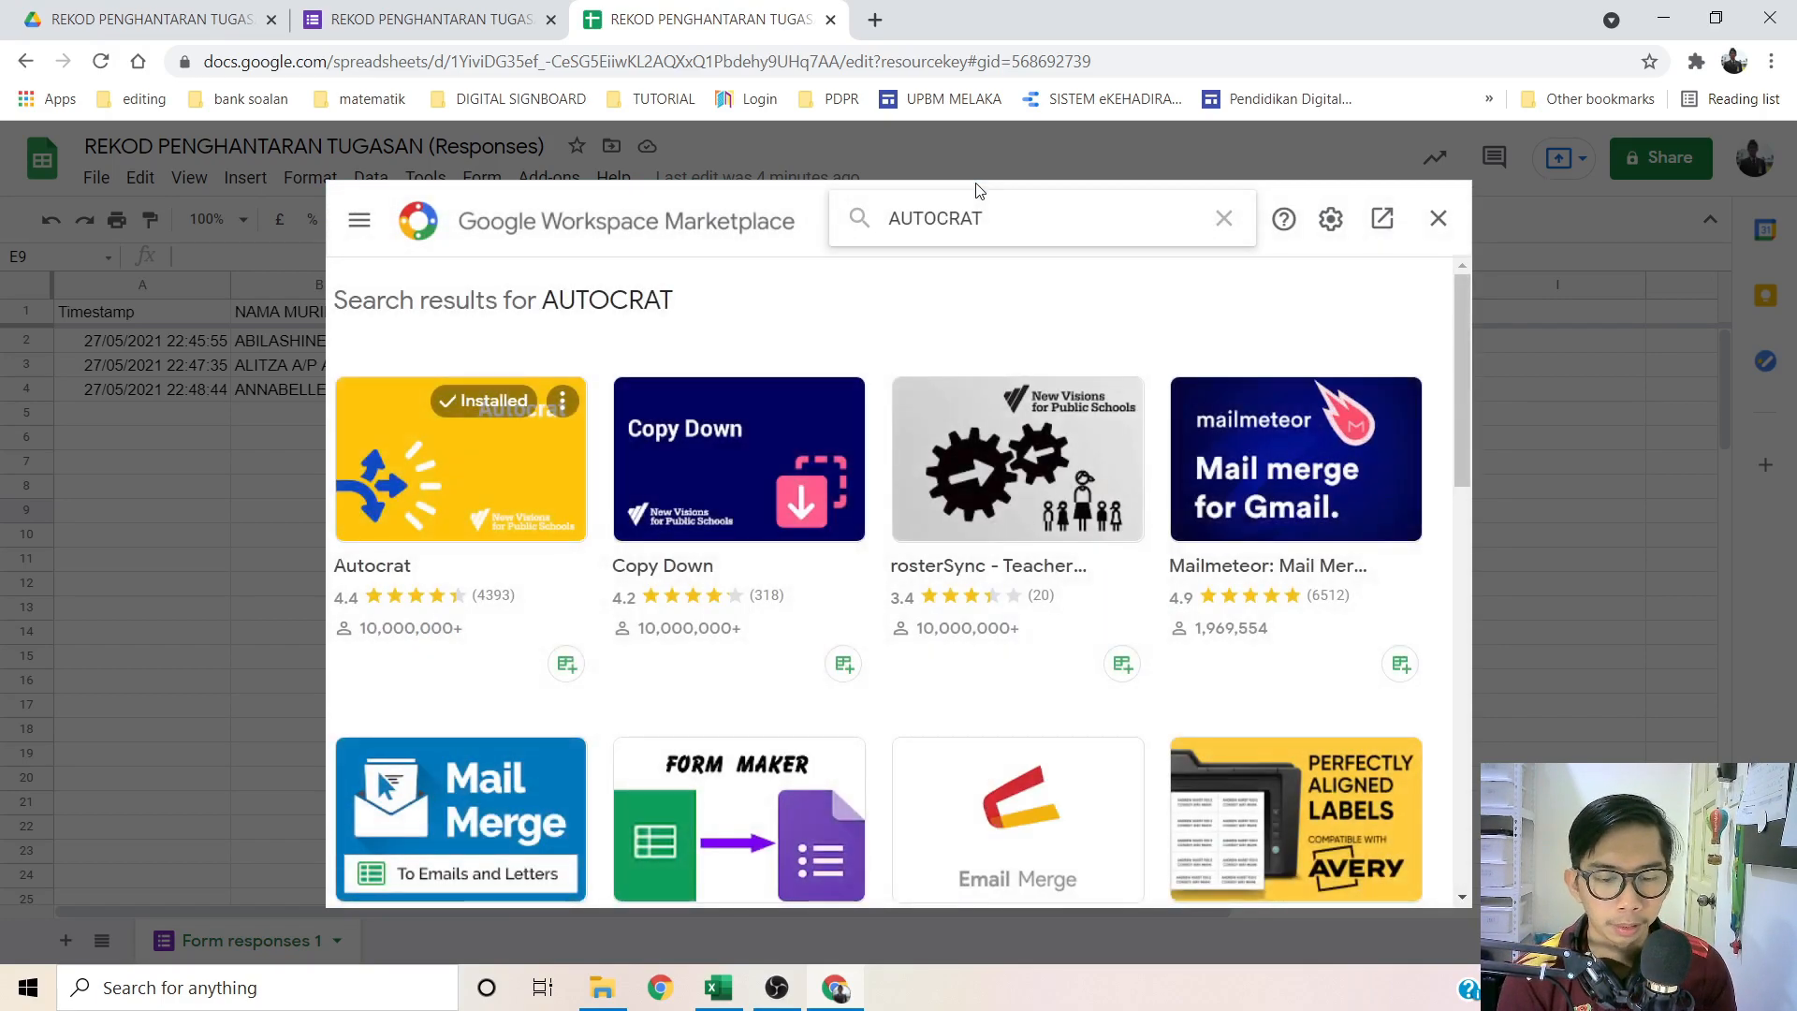
{"action": "left_click", "coordinate": [427, 470]}
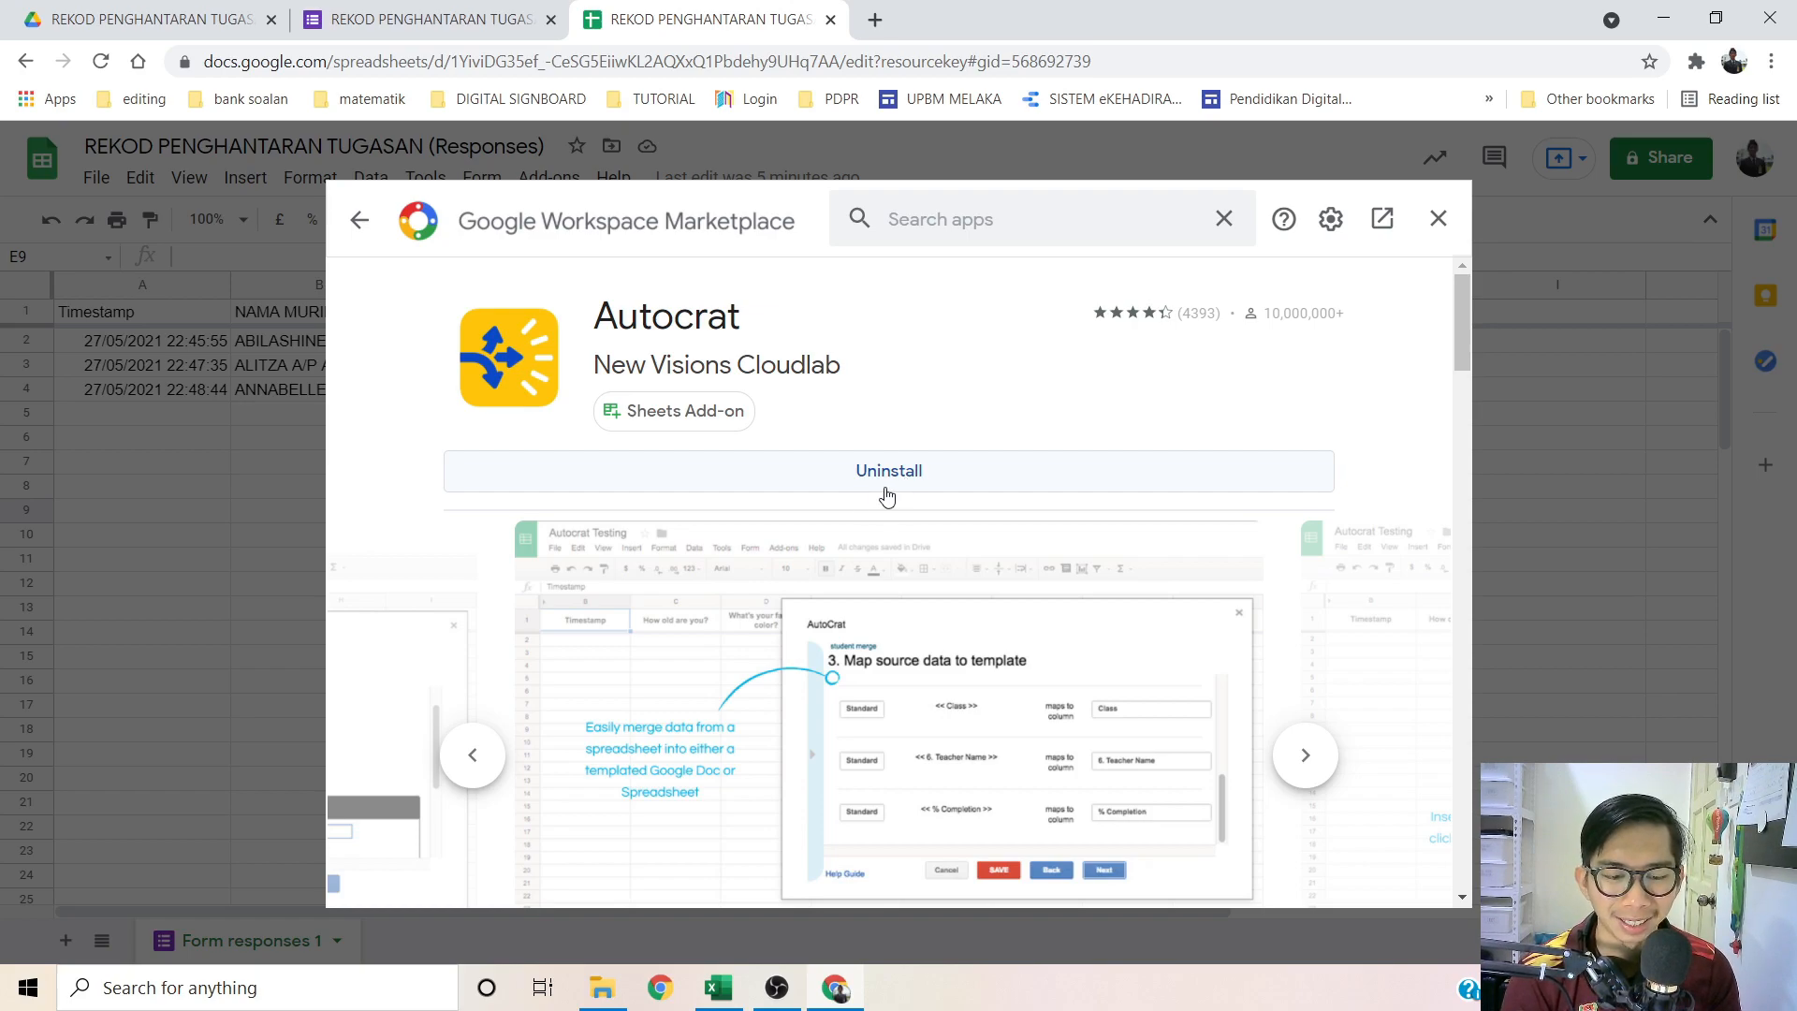
{"action": "left_click", "coordinate": [1436, 221]}
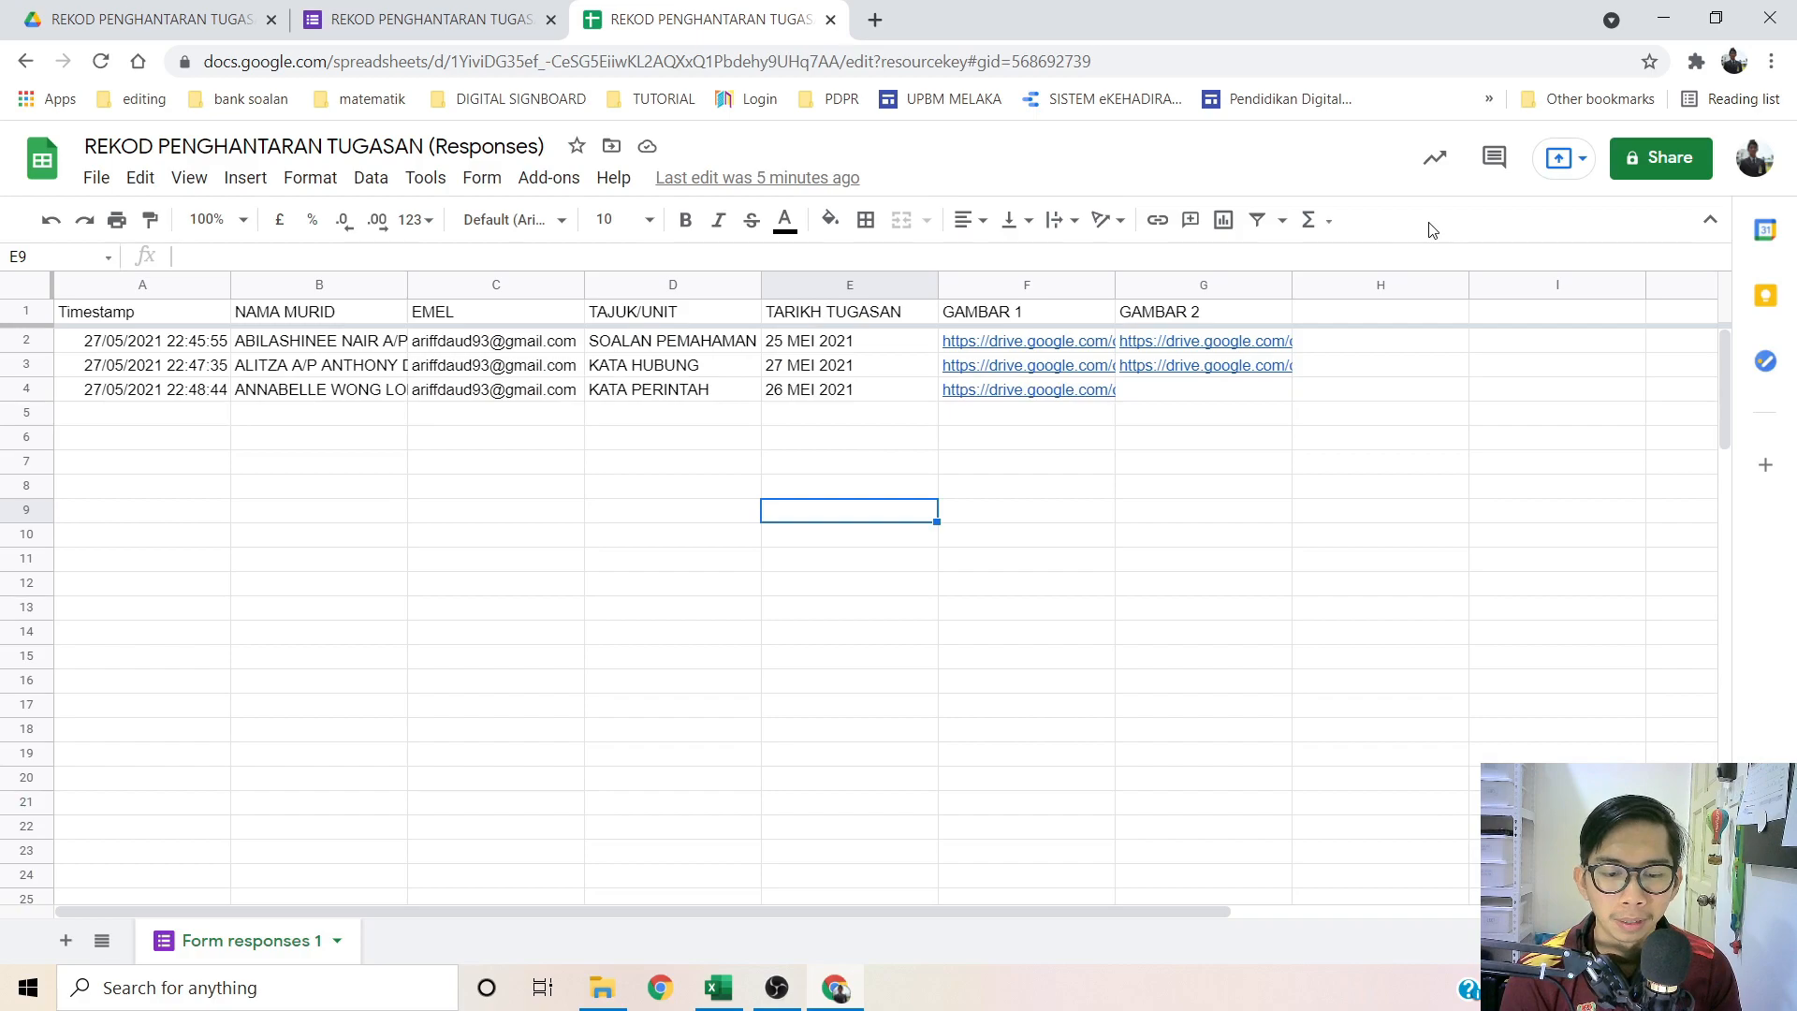
Step: Launch Autocrat and create a new job named 'SALINAN REKOD PENGHANTARAN TUGASAN'
{"action": "left_click", "coordinate": [549, 178]}
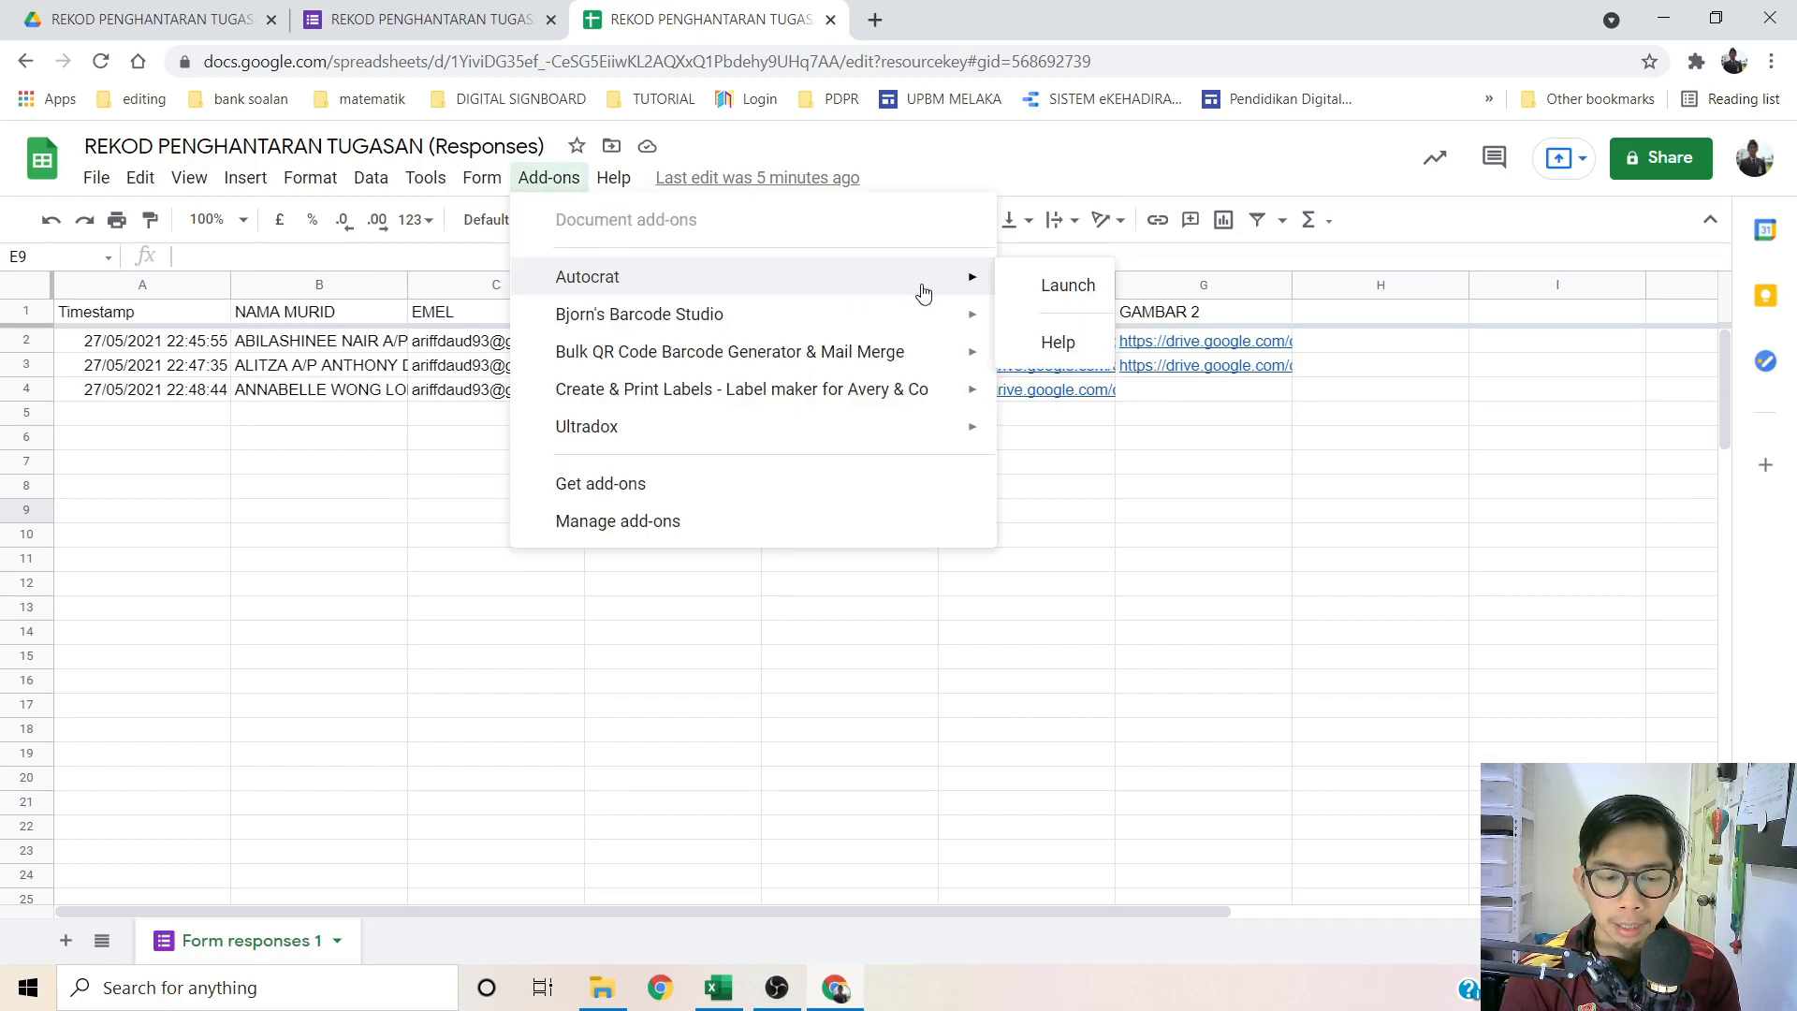
{"action": "left_click", "coordinate": [1060, 295]}
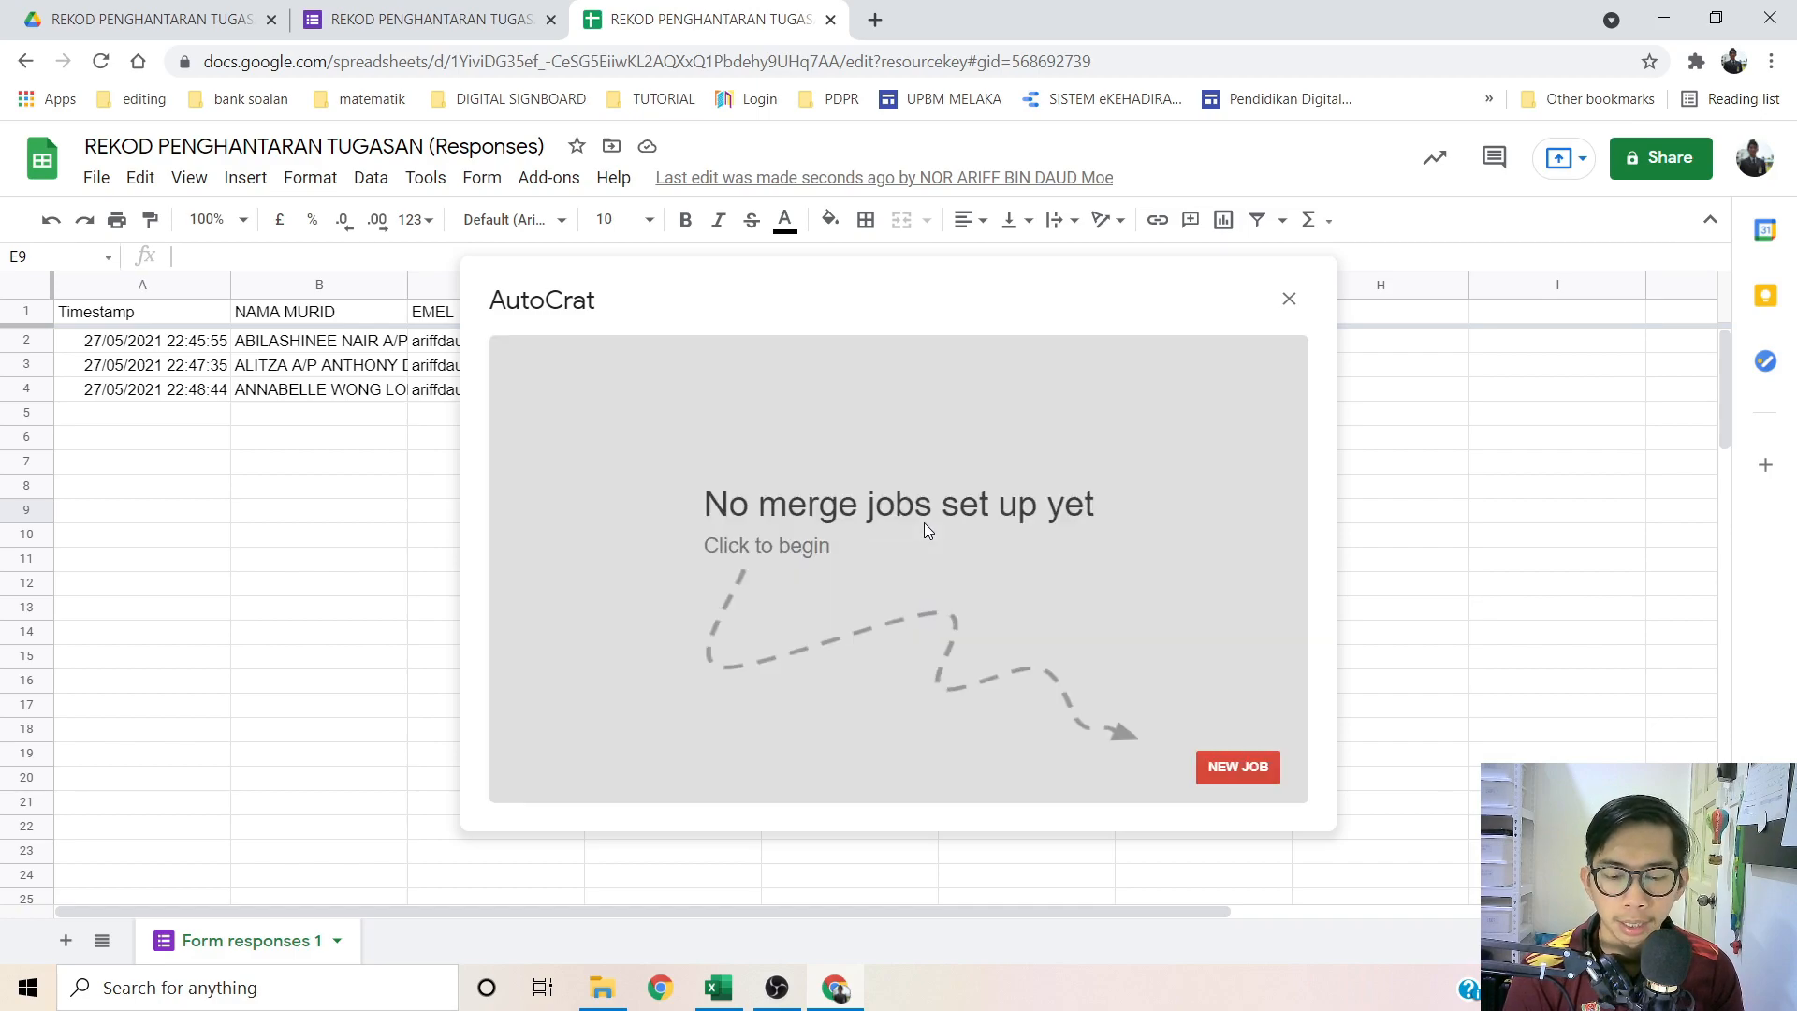
{"action": "left_click", "coordinate": [1237, 766]}
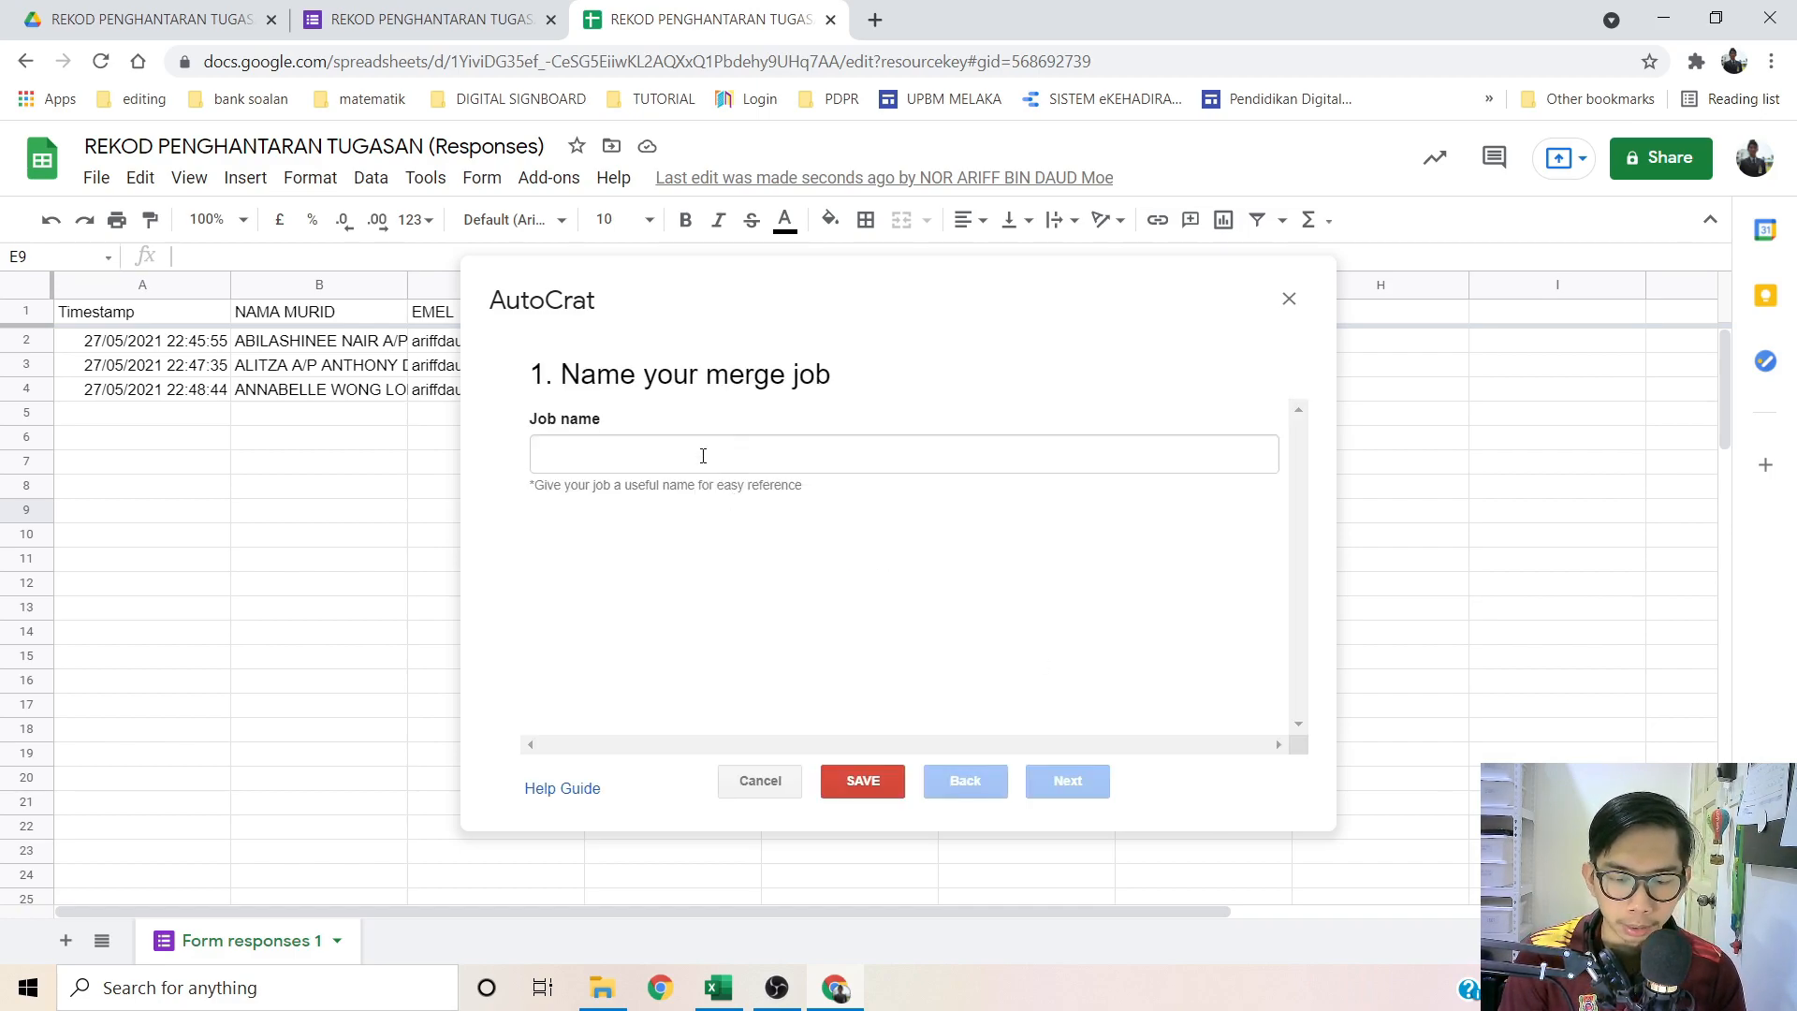
{"action": "left_click", "coordinate": [703, 454]}
{"action": "type", "text": "sali"}
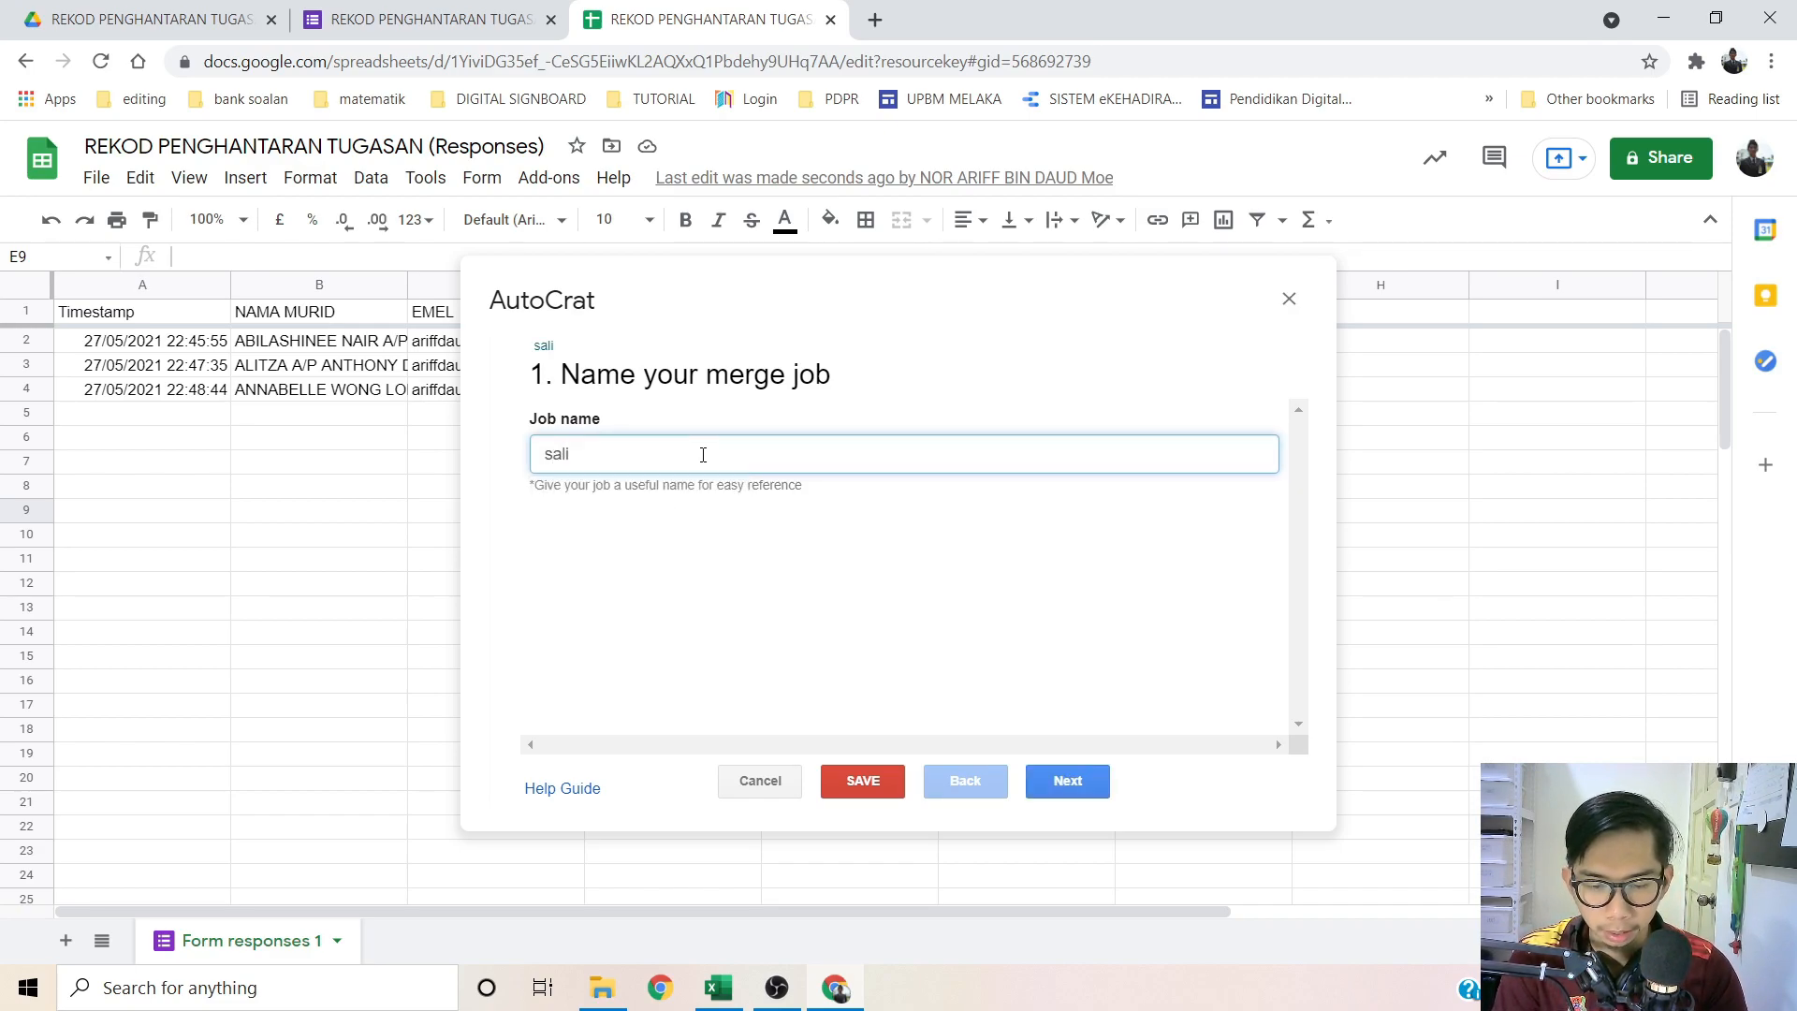
{"action": "key", "text": "BackSpace"}
{"action": "key", "text": "BackSpace"}
{"action": "key", "text": "BackSpace"}
{"action": "key", "text": "BackSpace"}
{"action": "type", "text": "SALINAN "}
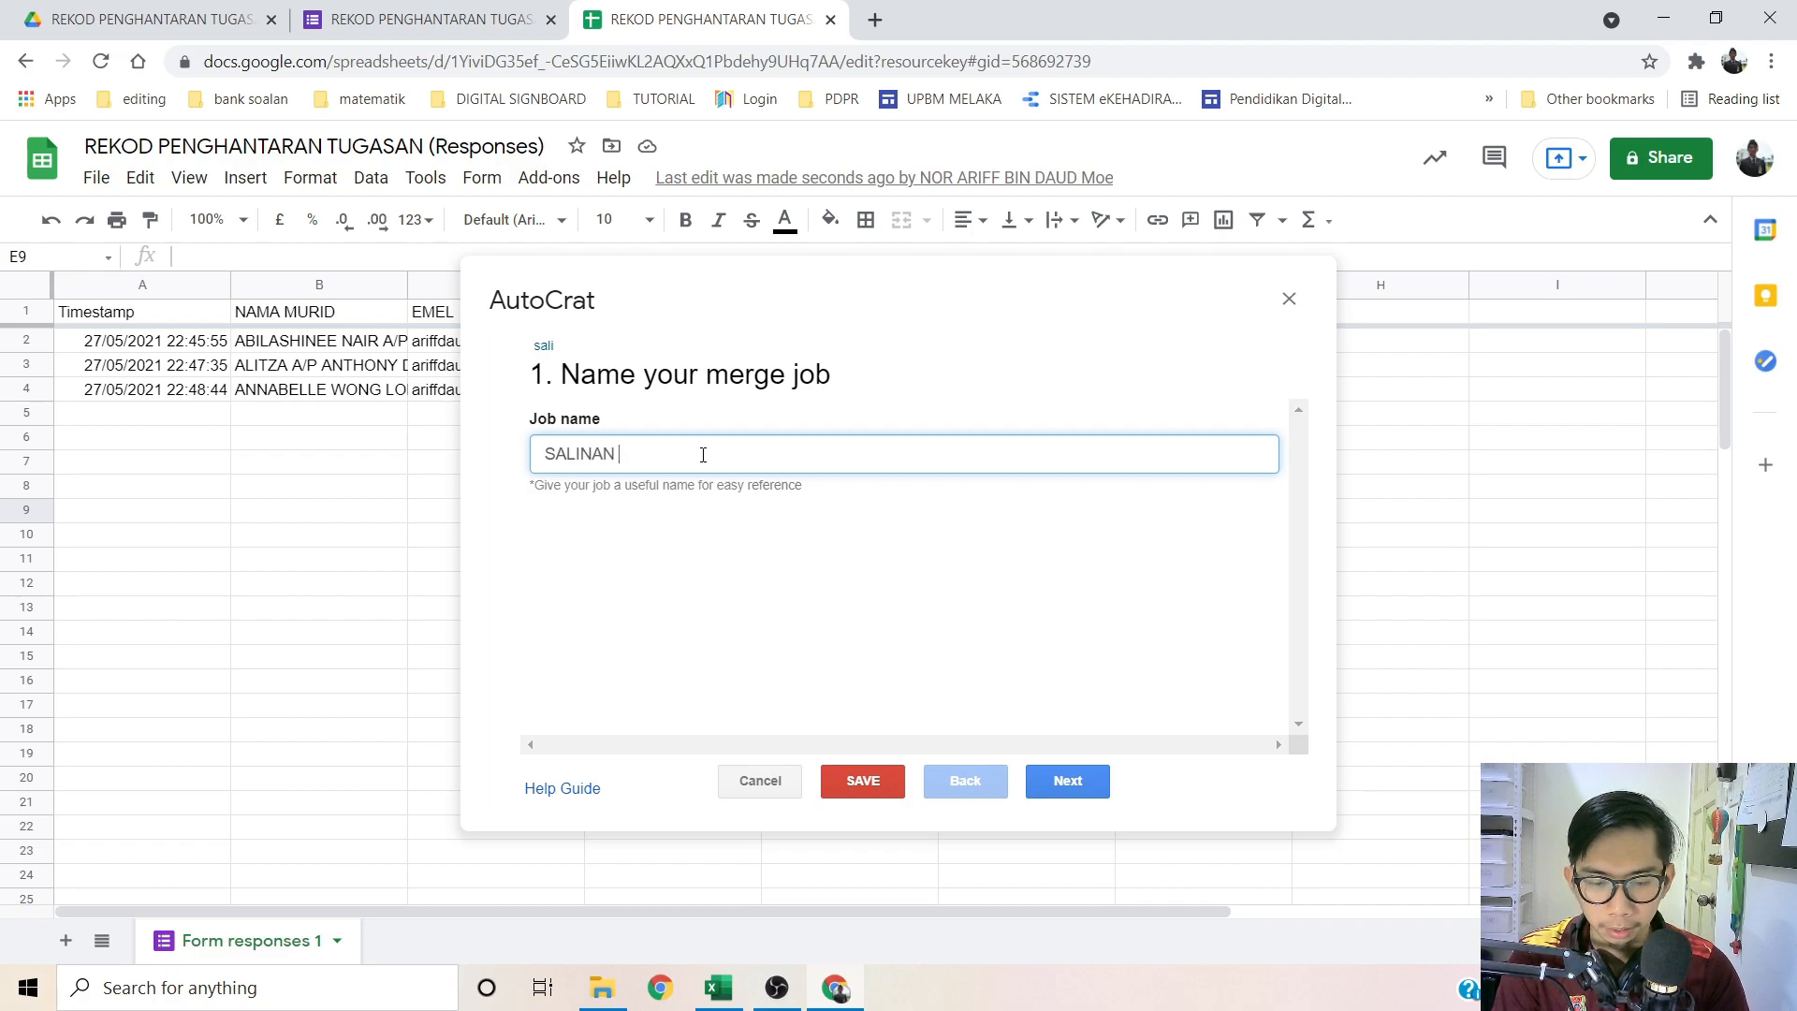
{"action": "type", "text": "REK"}
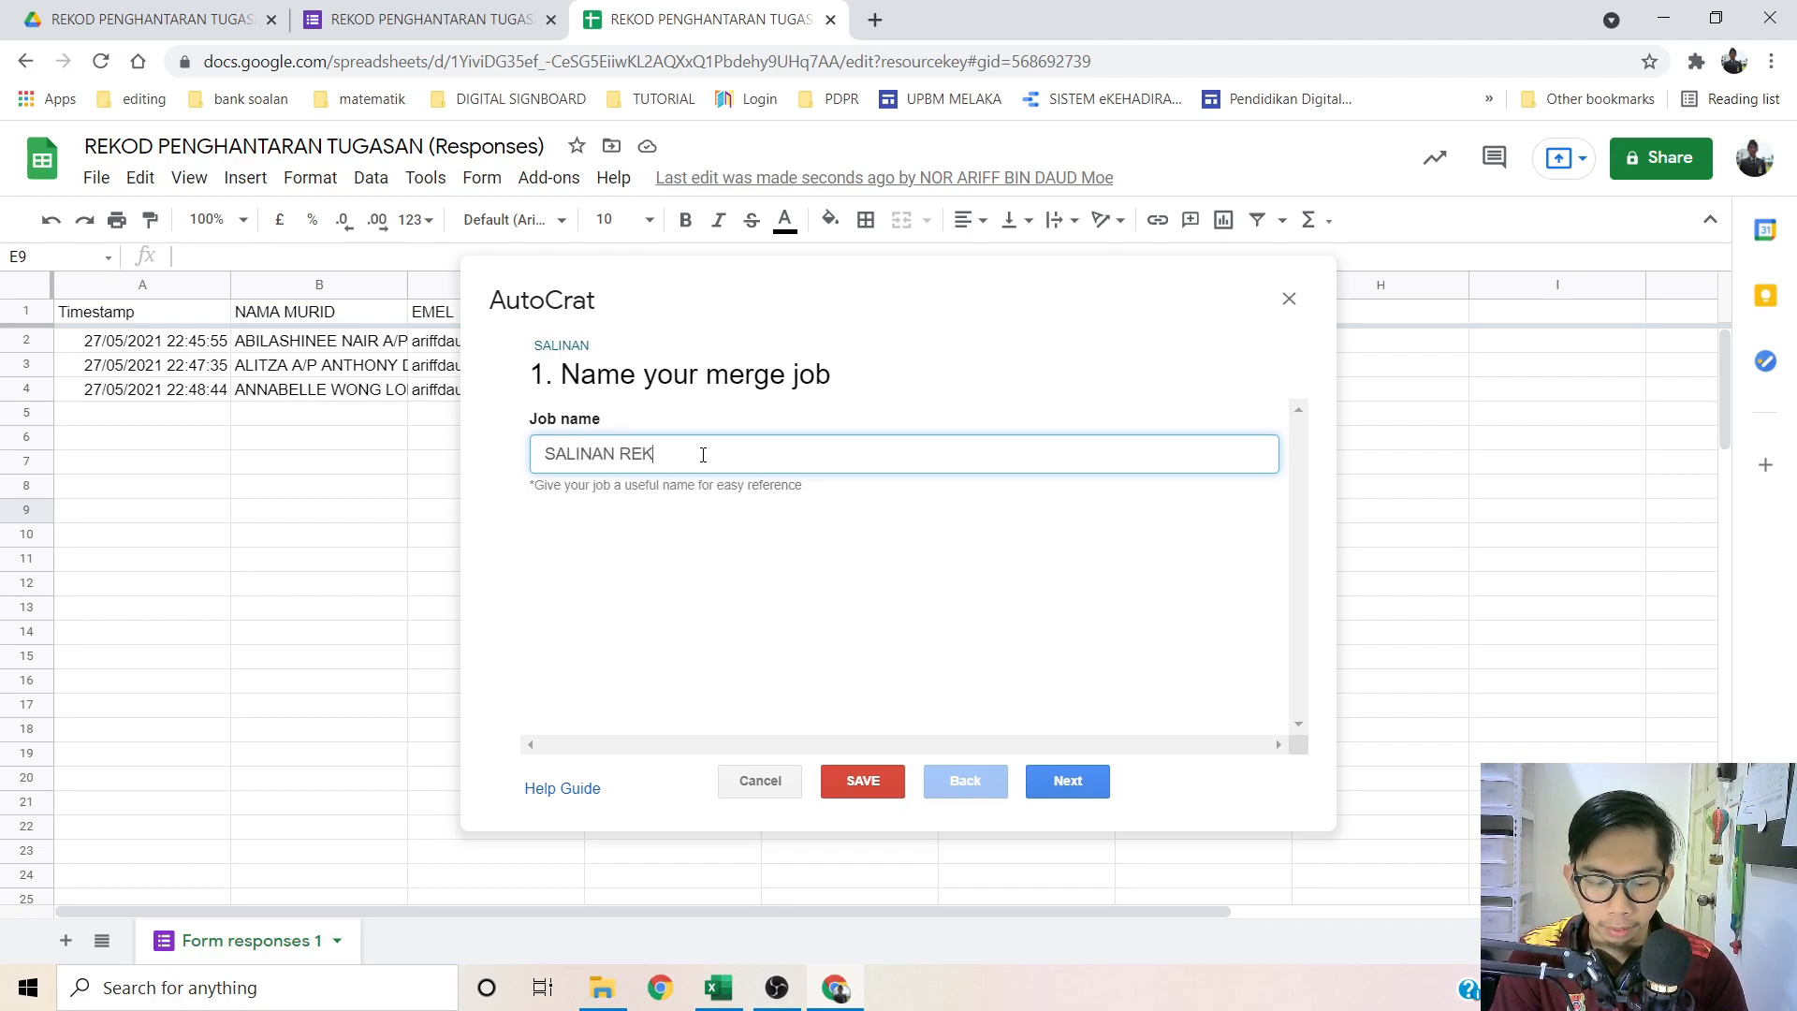
{"action": "type", "text": "OD PENGHANT"}
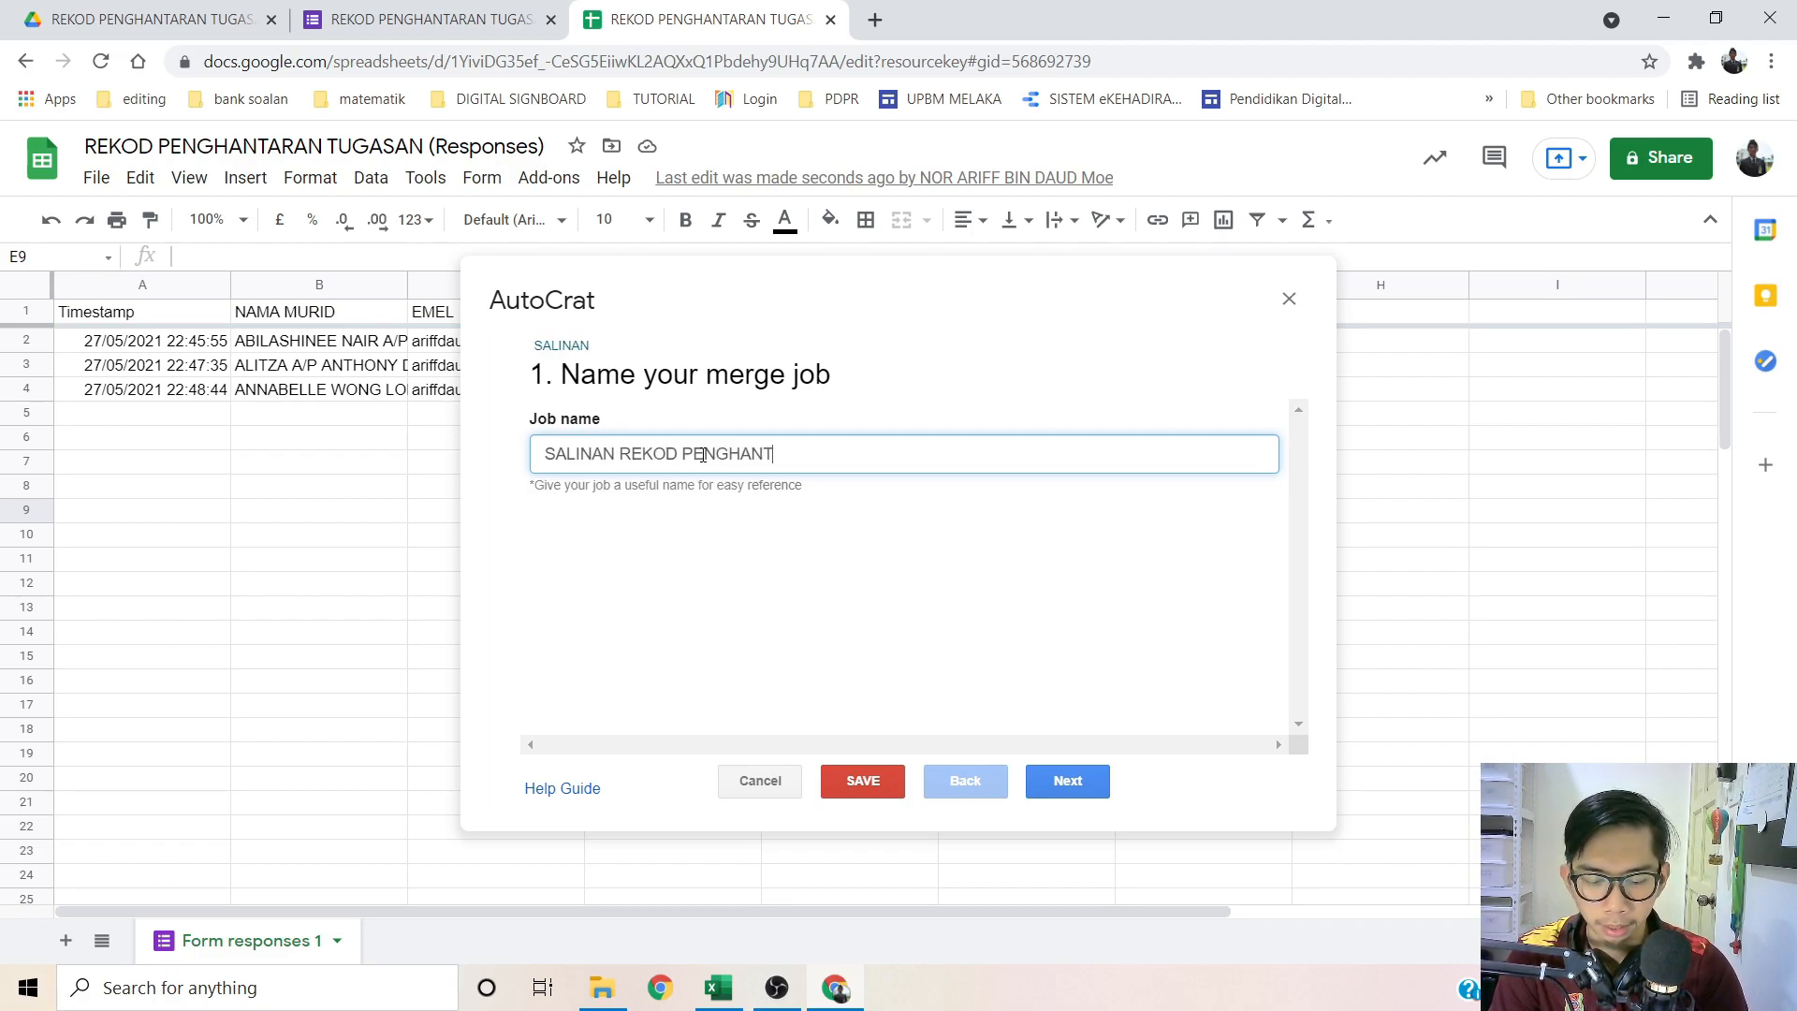
{"action": "type", "text": "ARAN TUGASAN"}
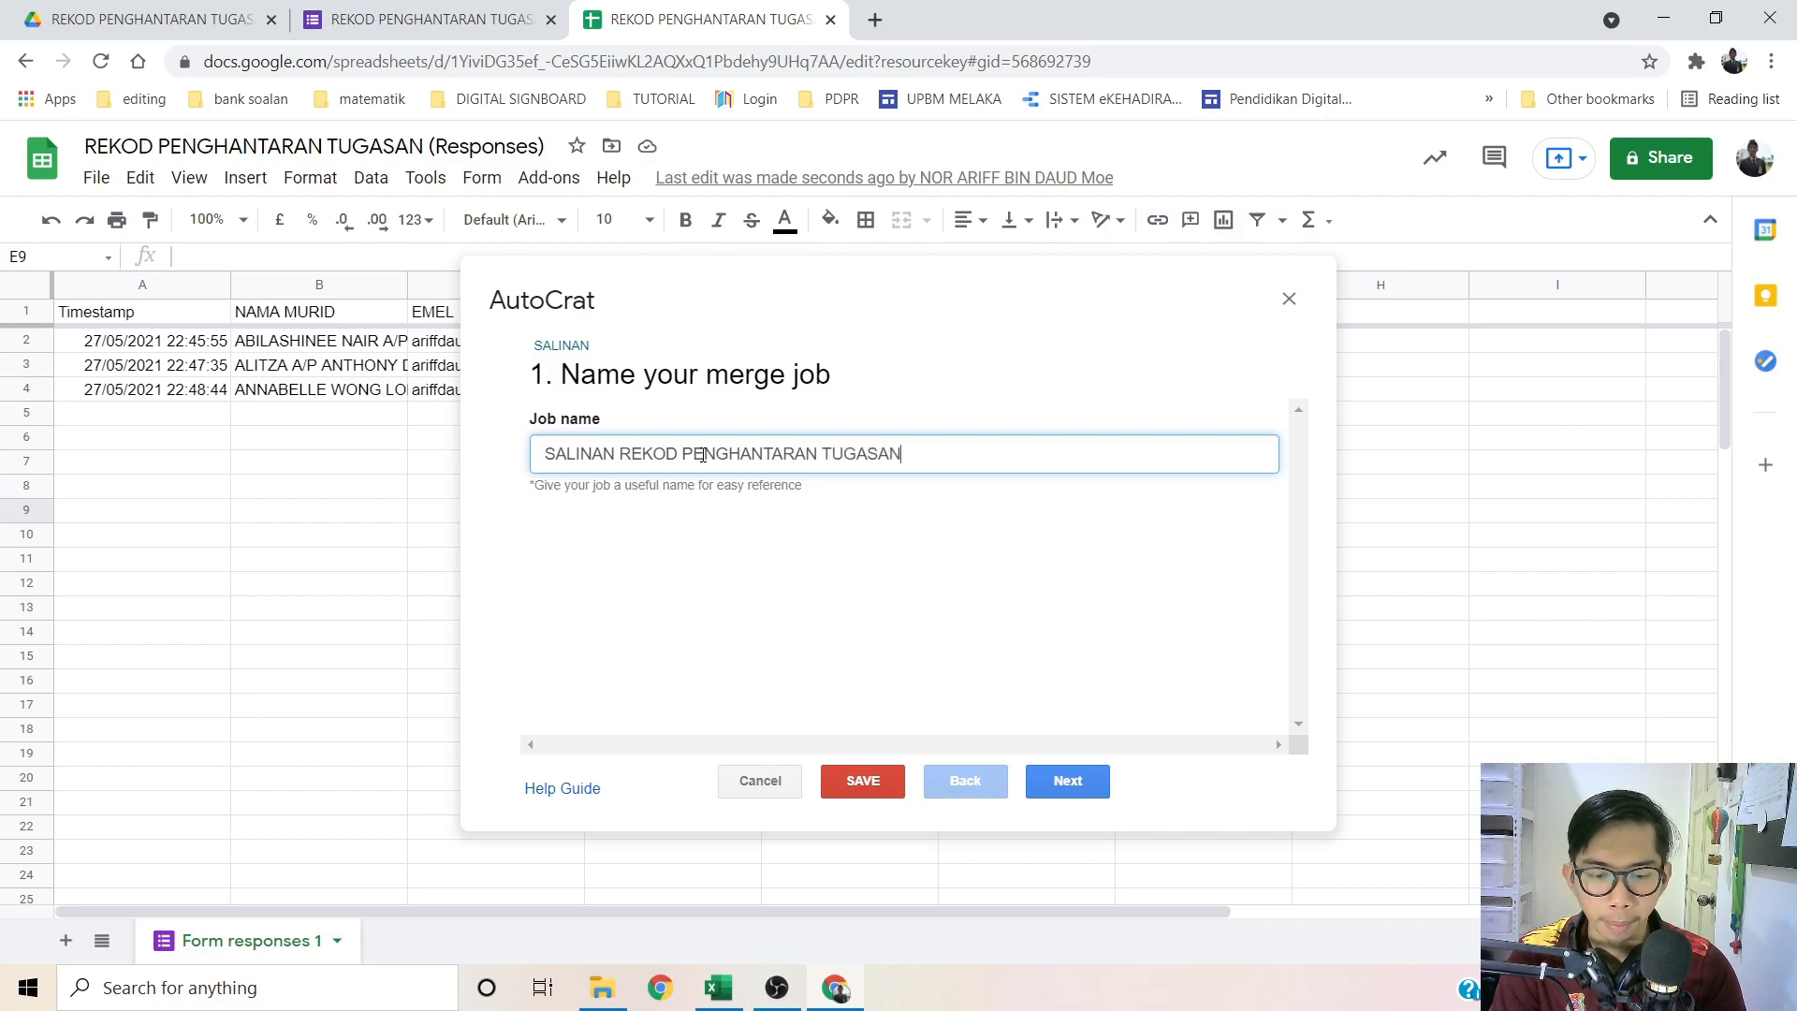
{"action": "left_click", "coordinate": [1067, 782]}
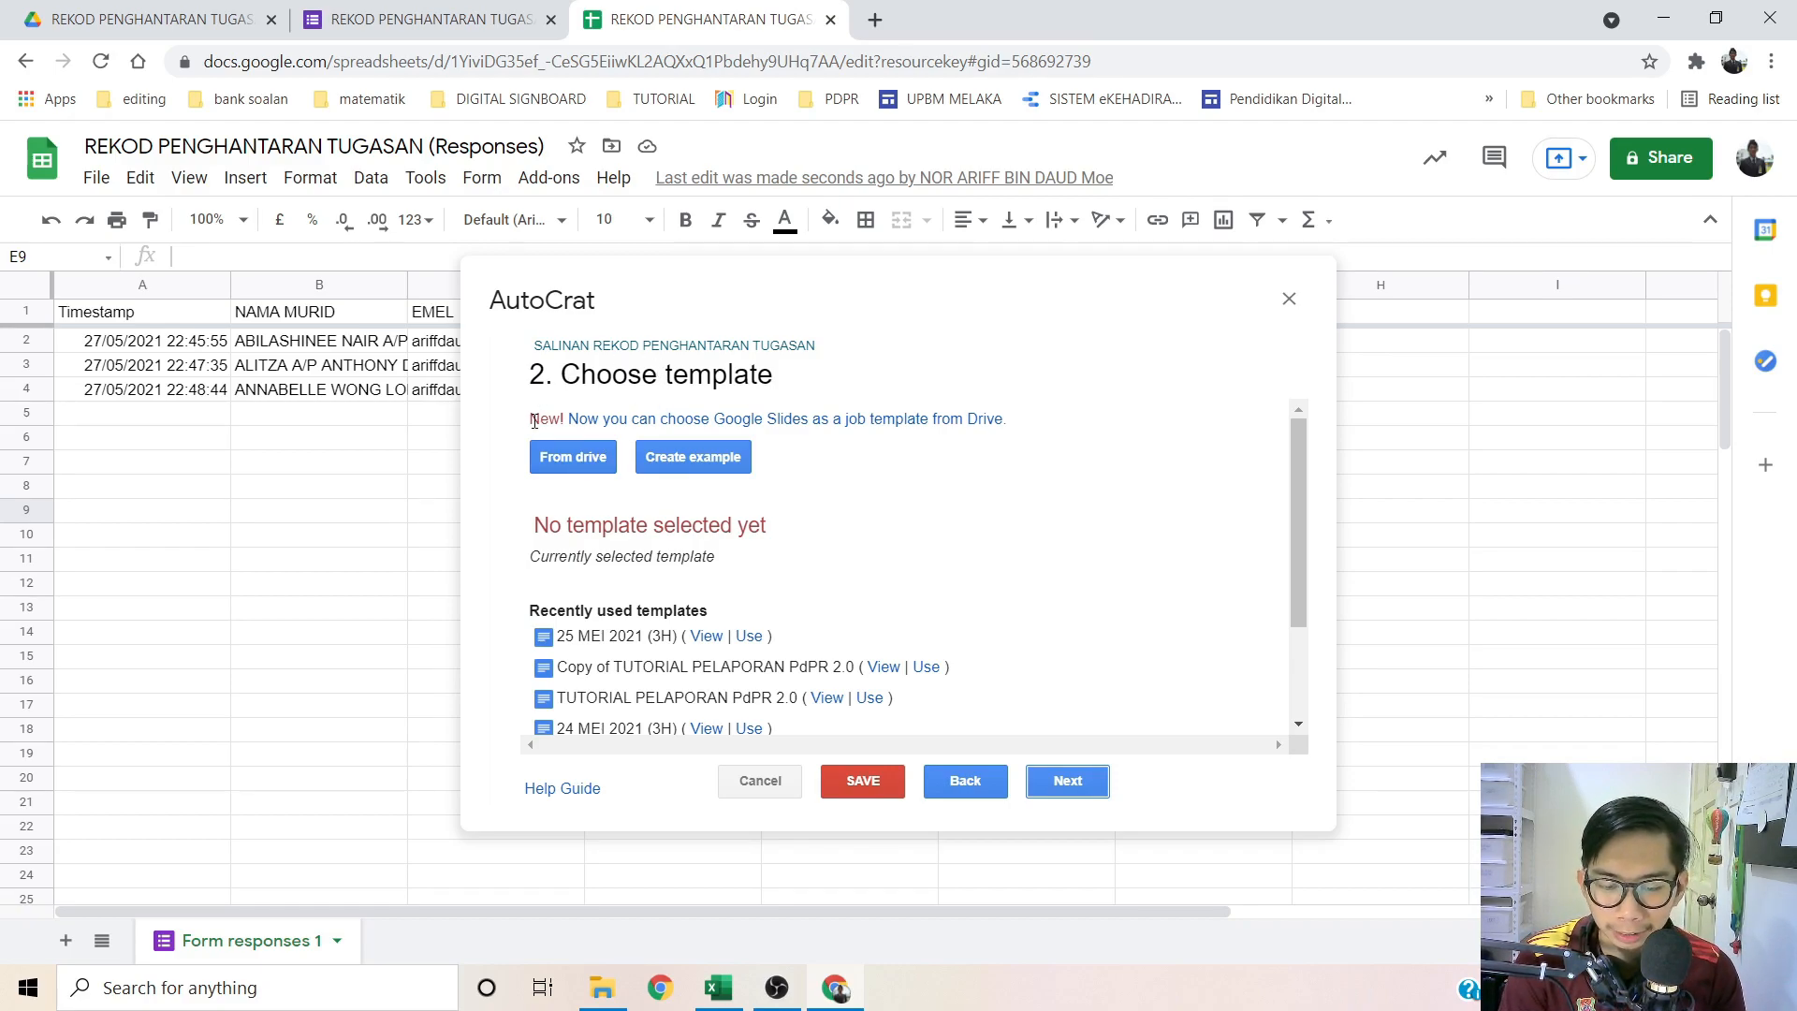
Step: Pick TEMPLATE SALINAN 3 HIJAU from Drive as the job's template and review the field mapping
{"action": "left_click", "coordinate": [573, 461]}
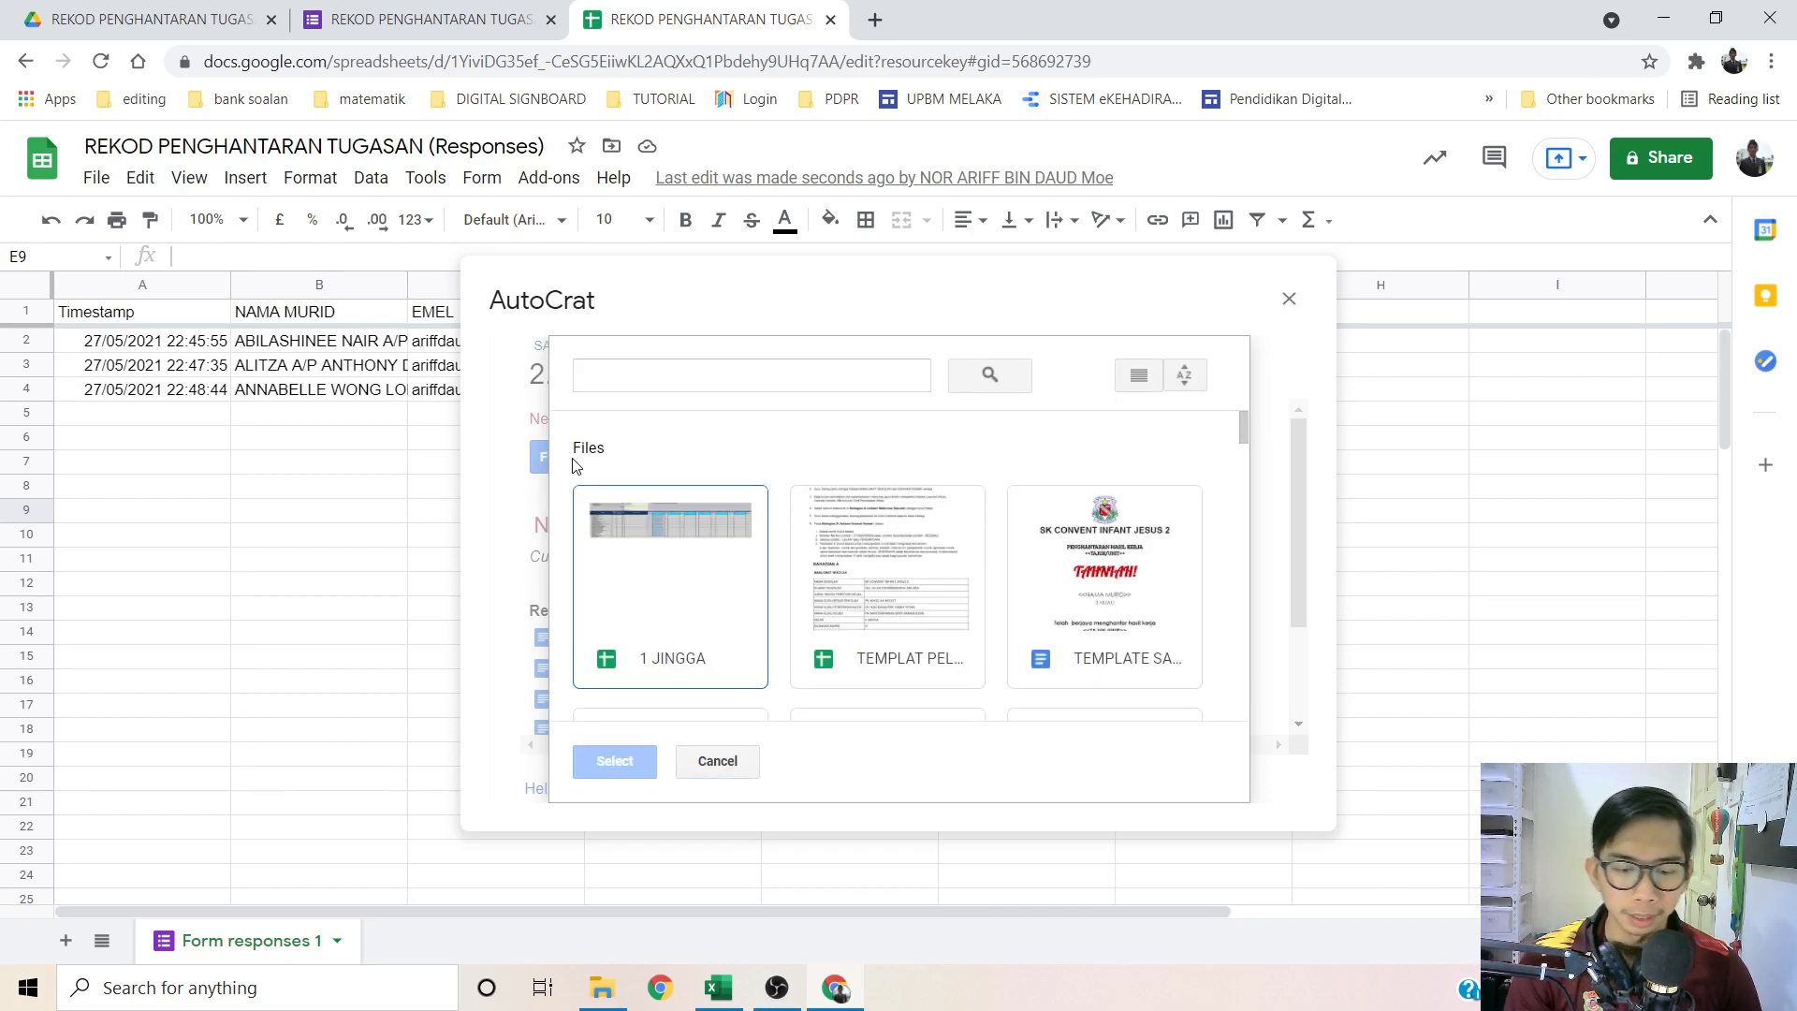
{"action": "left_click", "coordinate": [1122, 676]}
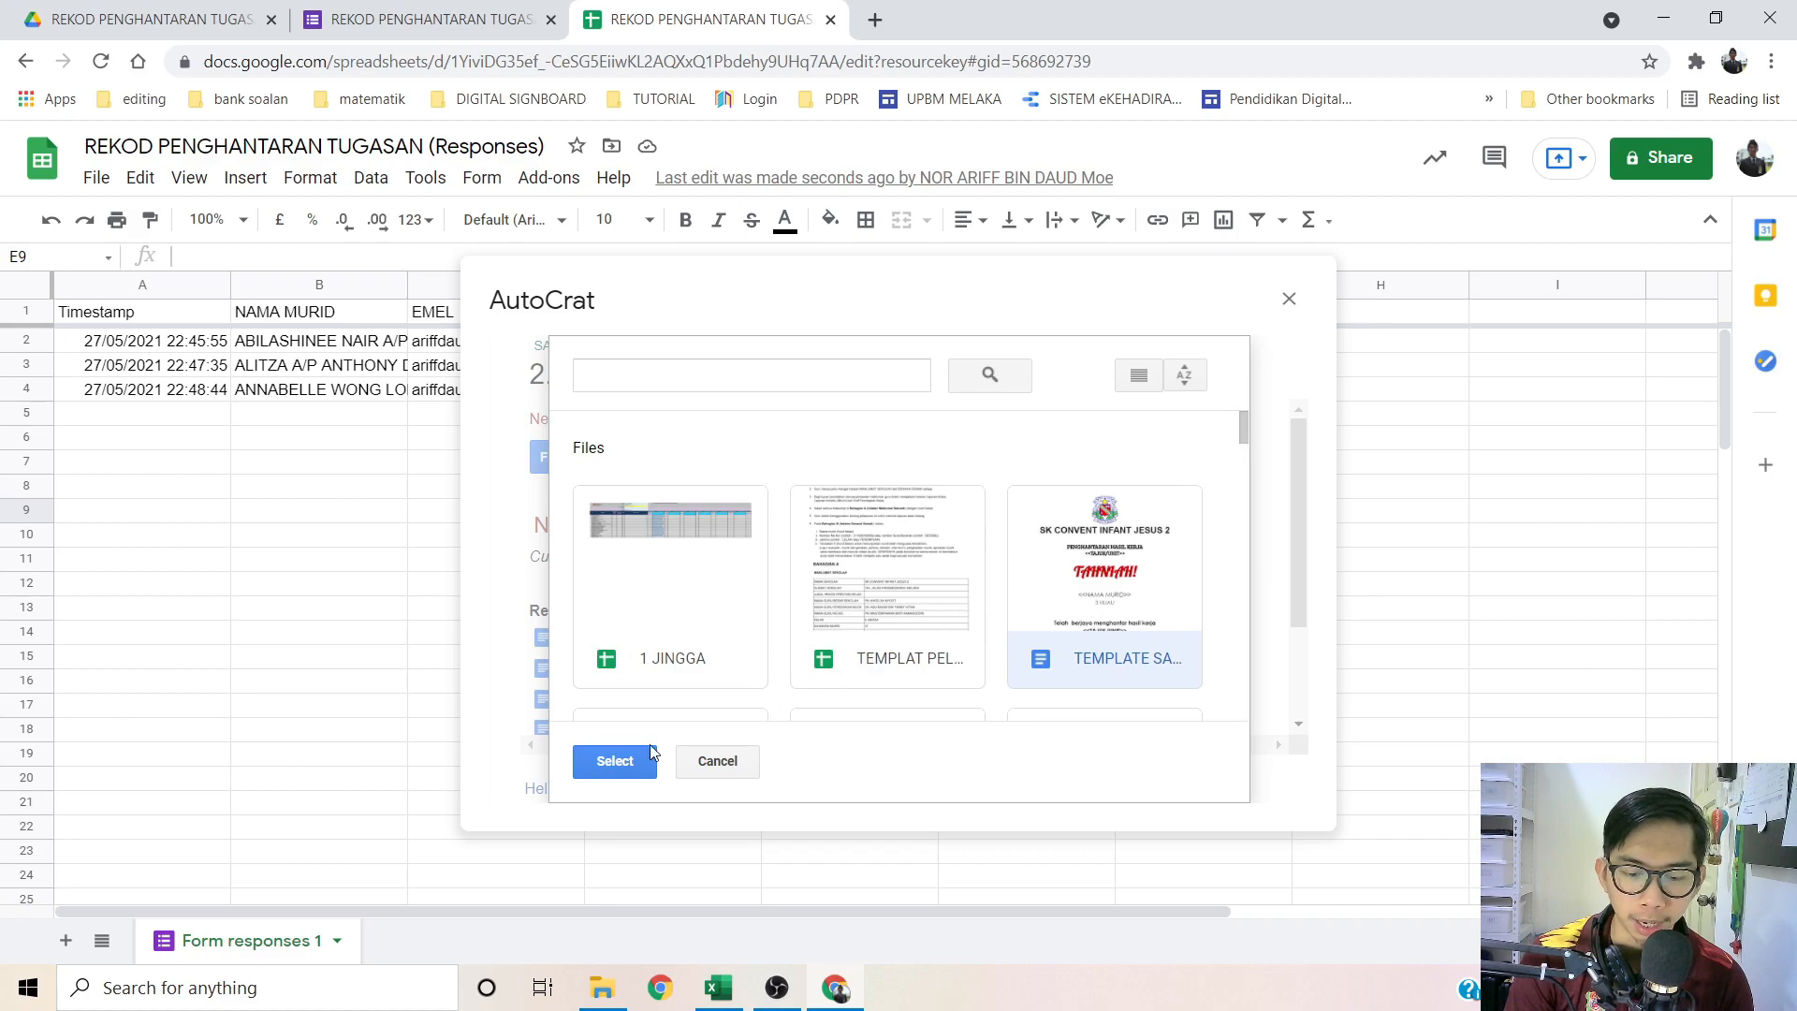
{"action": "left_click", "coordinate": [617, 763]}
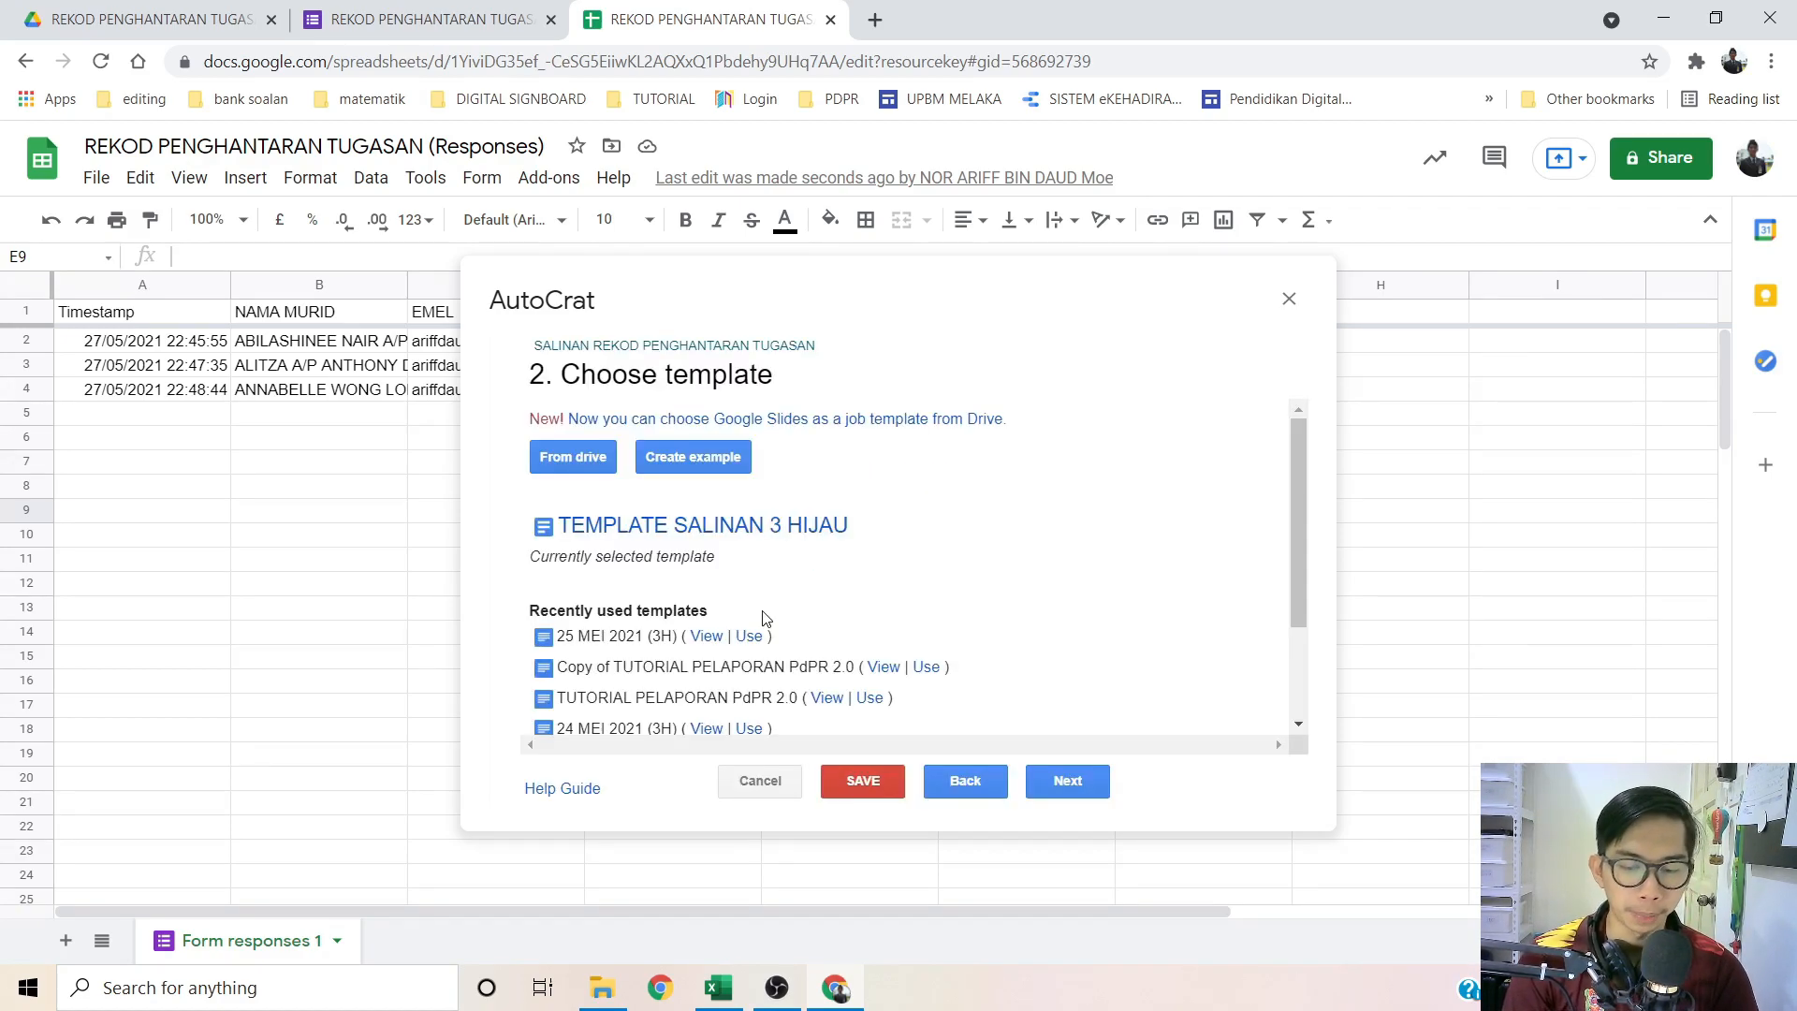
{"action": "left_click", "coordinate": [1067, 782]}
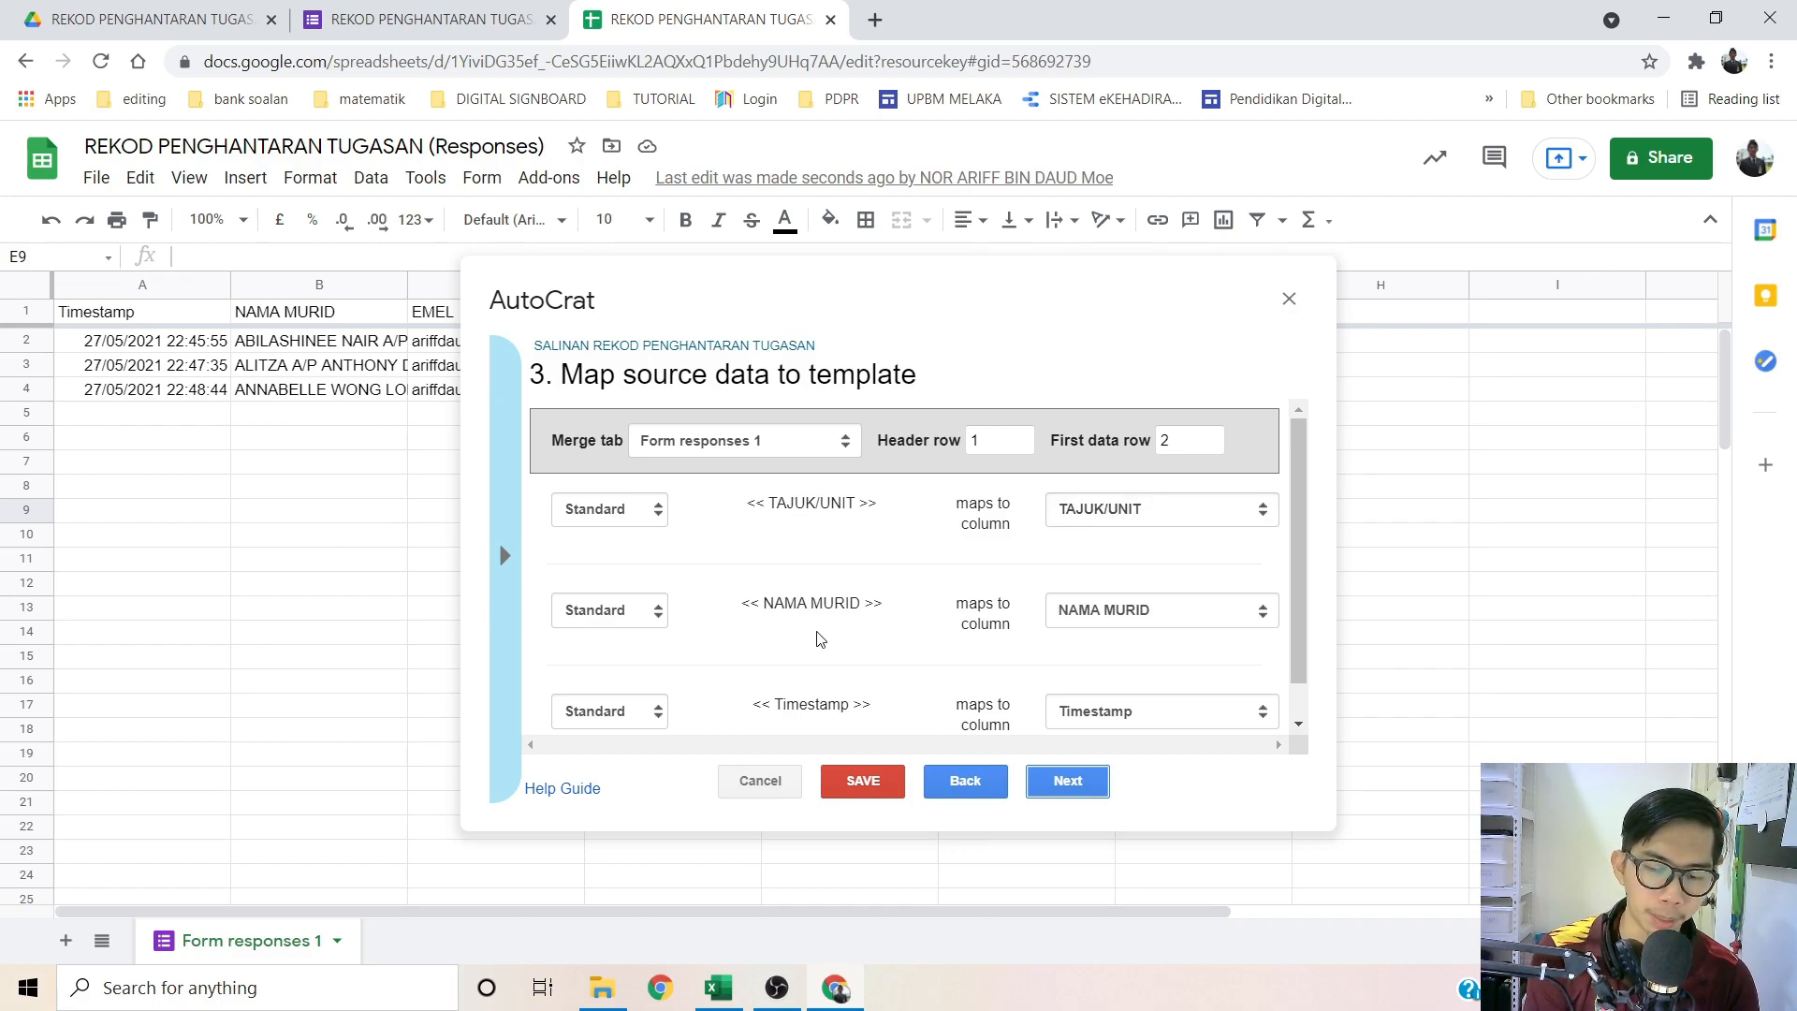
{"action": "scroll", "coordinate": [1073, 641], "scroll_direction": "down", "scroll_amount": 1}
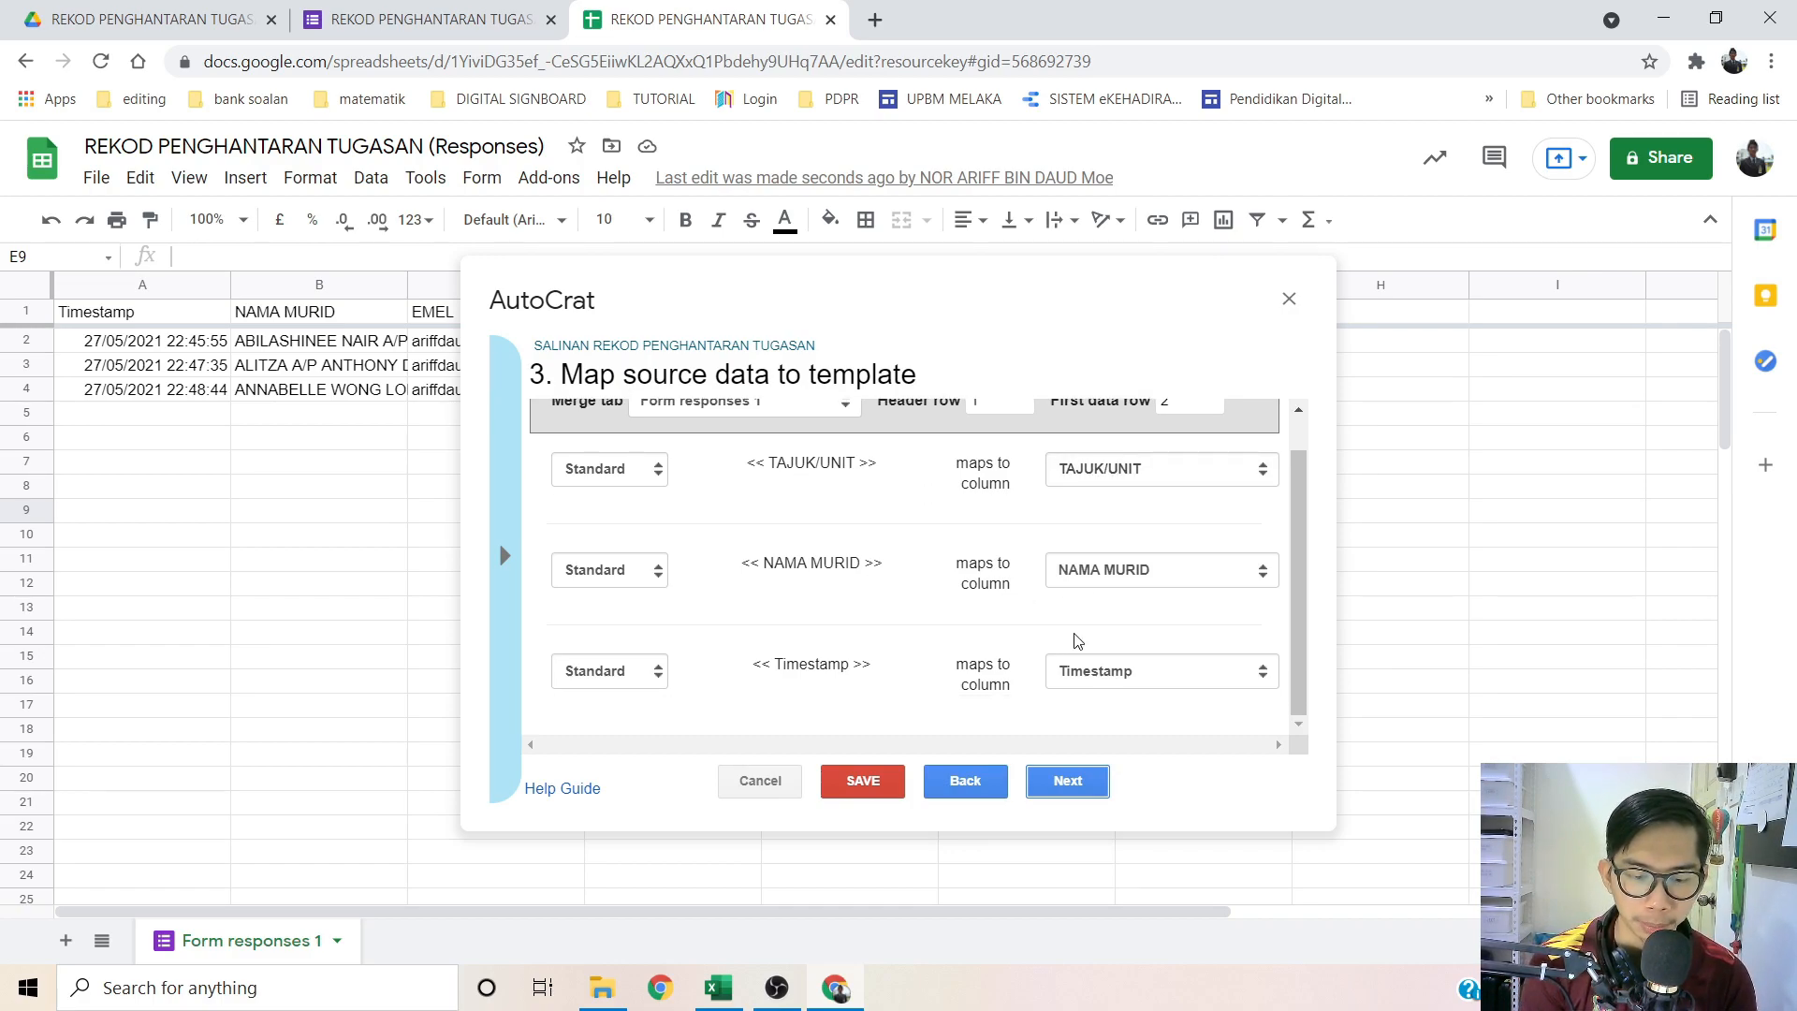
{"action": "scroll", "coordinate": [1082, 653], "scroll_direction": "up", "scroll_amount": 1}
{"action": "scroll", "coordinate": [1083, 653], "scroll_direction": "down", "scroll_amount": 1}
{"action": "scroll", "coordinate": [1076, 650], "scroll_direction": "up", "scroll_amount": 1}
{"action": "scroll", "coordinate": [1063, 599], "scroll_direction": "down", "scroll_amount": 1}
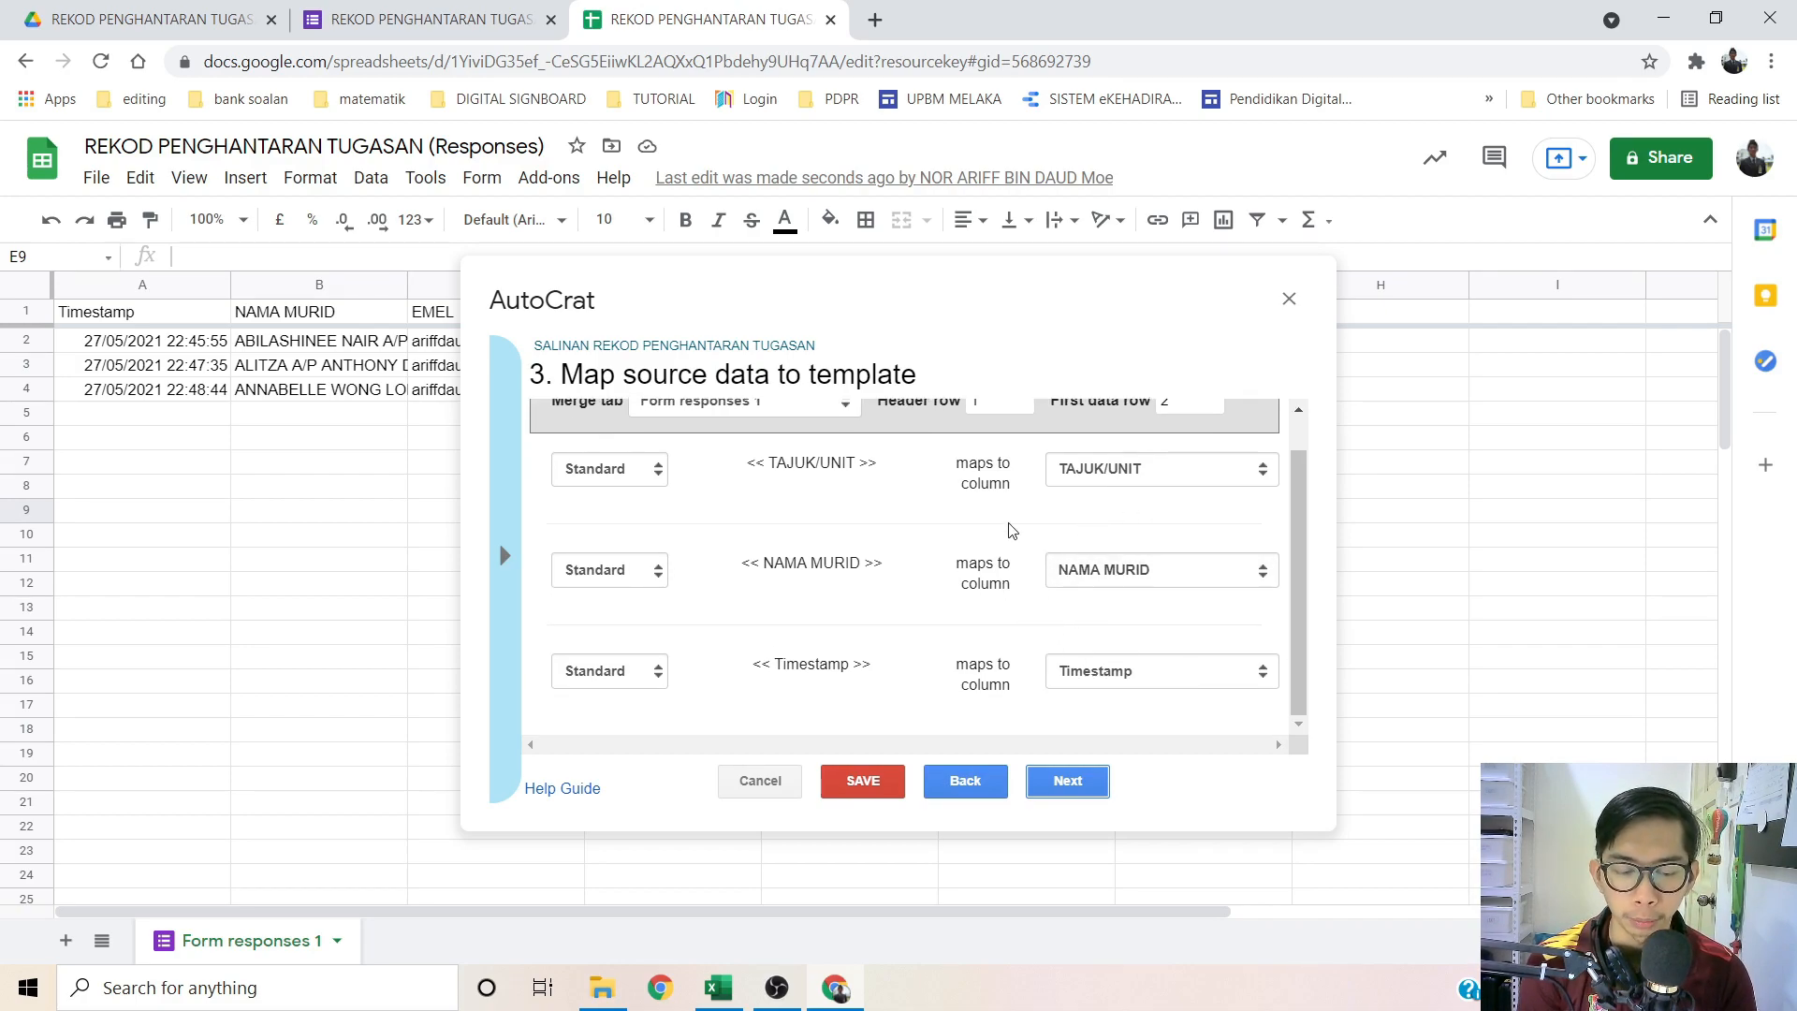
Step: Name output files '<<NAMA MURID>> SALINAN REKOD PENGHANTARAN TUGASAN <<TAJUK/UNIT>>' with type PDF, then continue
{"action": "left_click", "coordinate": [1067, 781]}
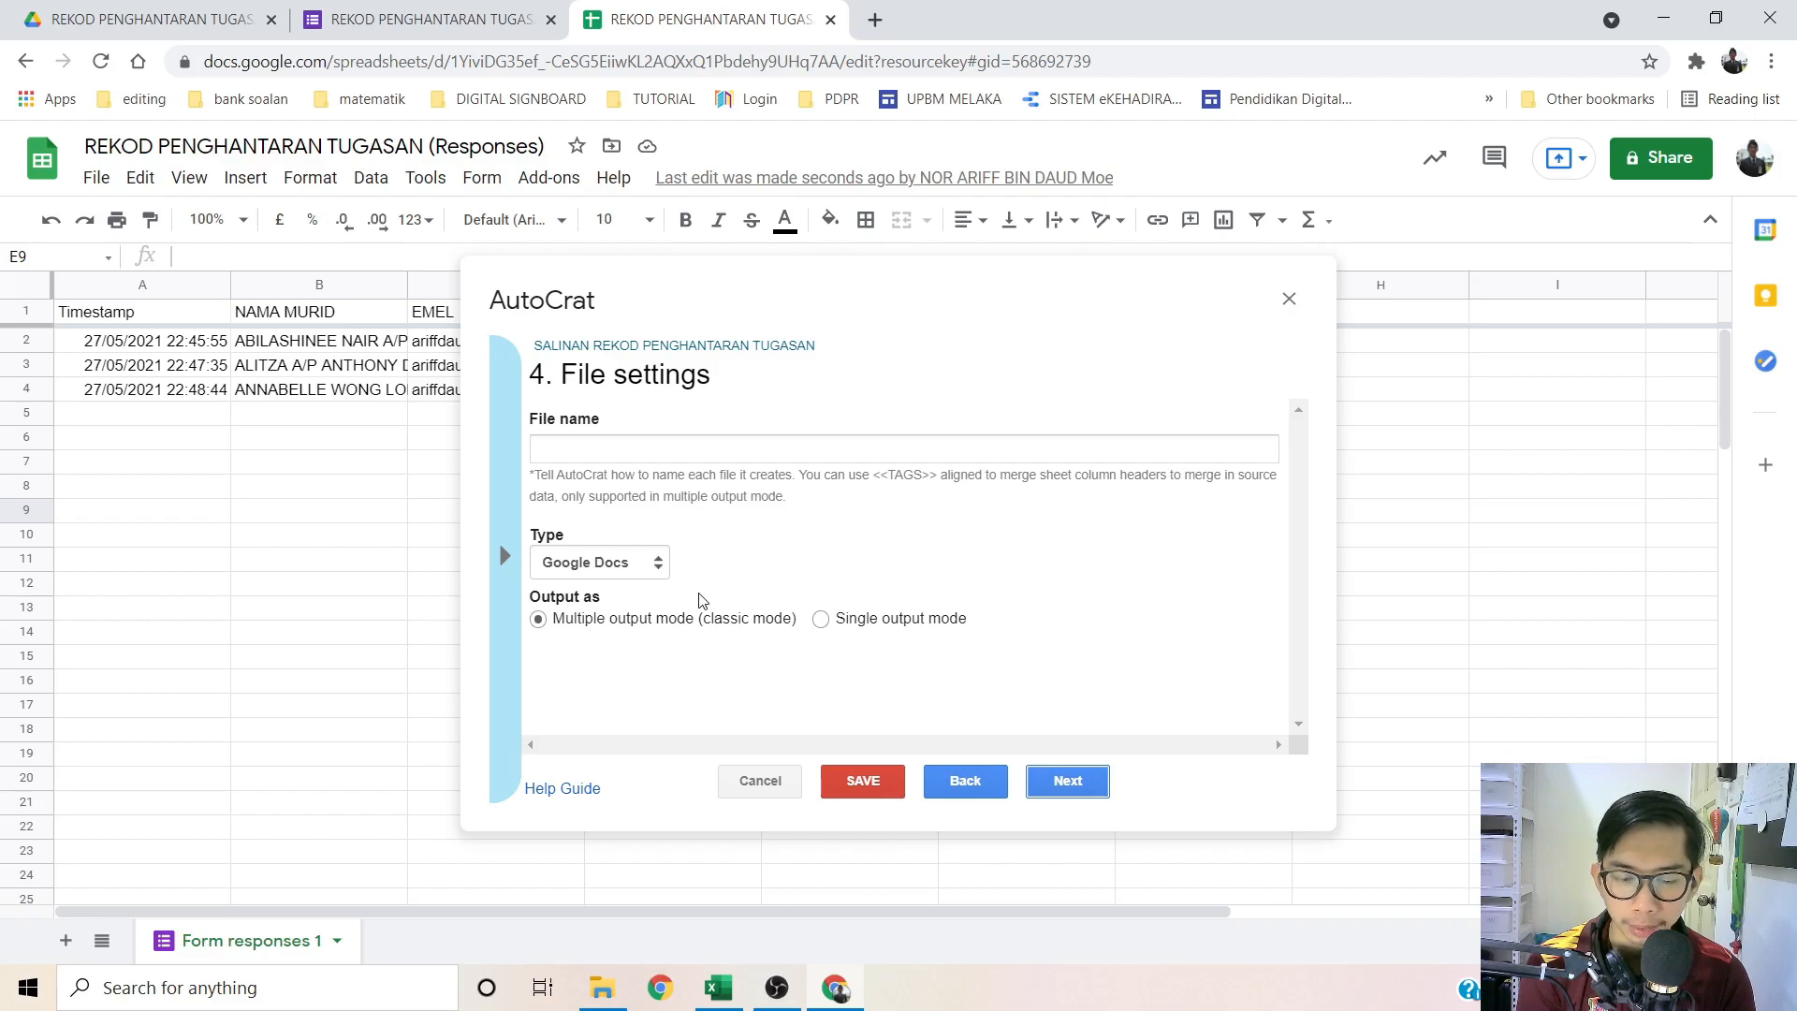
{"action": "left_click", "coordinate": [636, 449]}
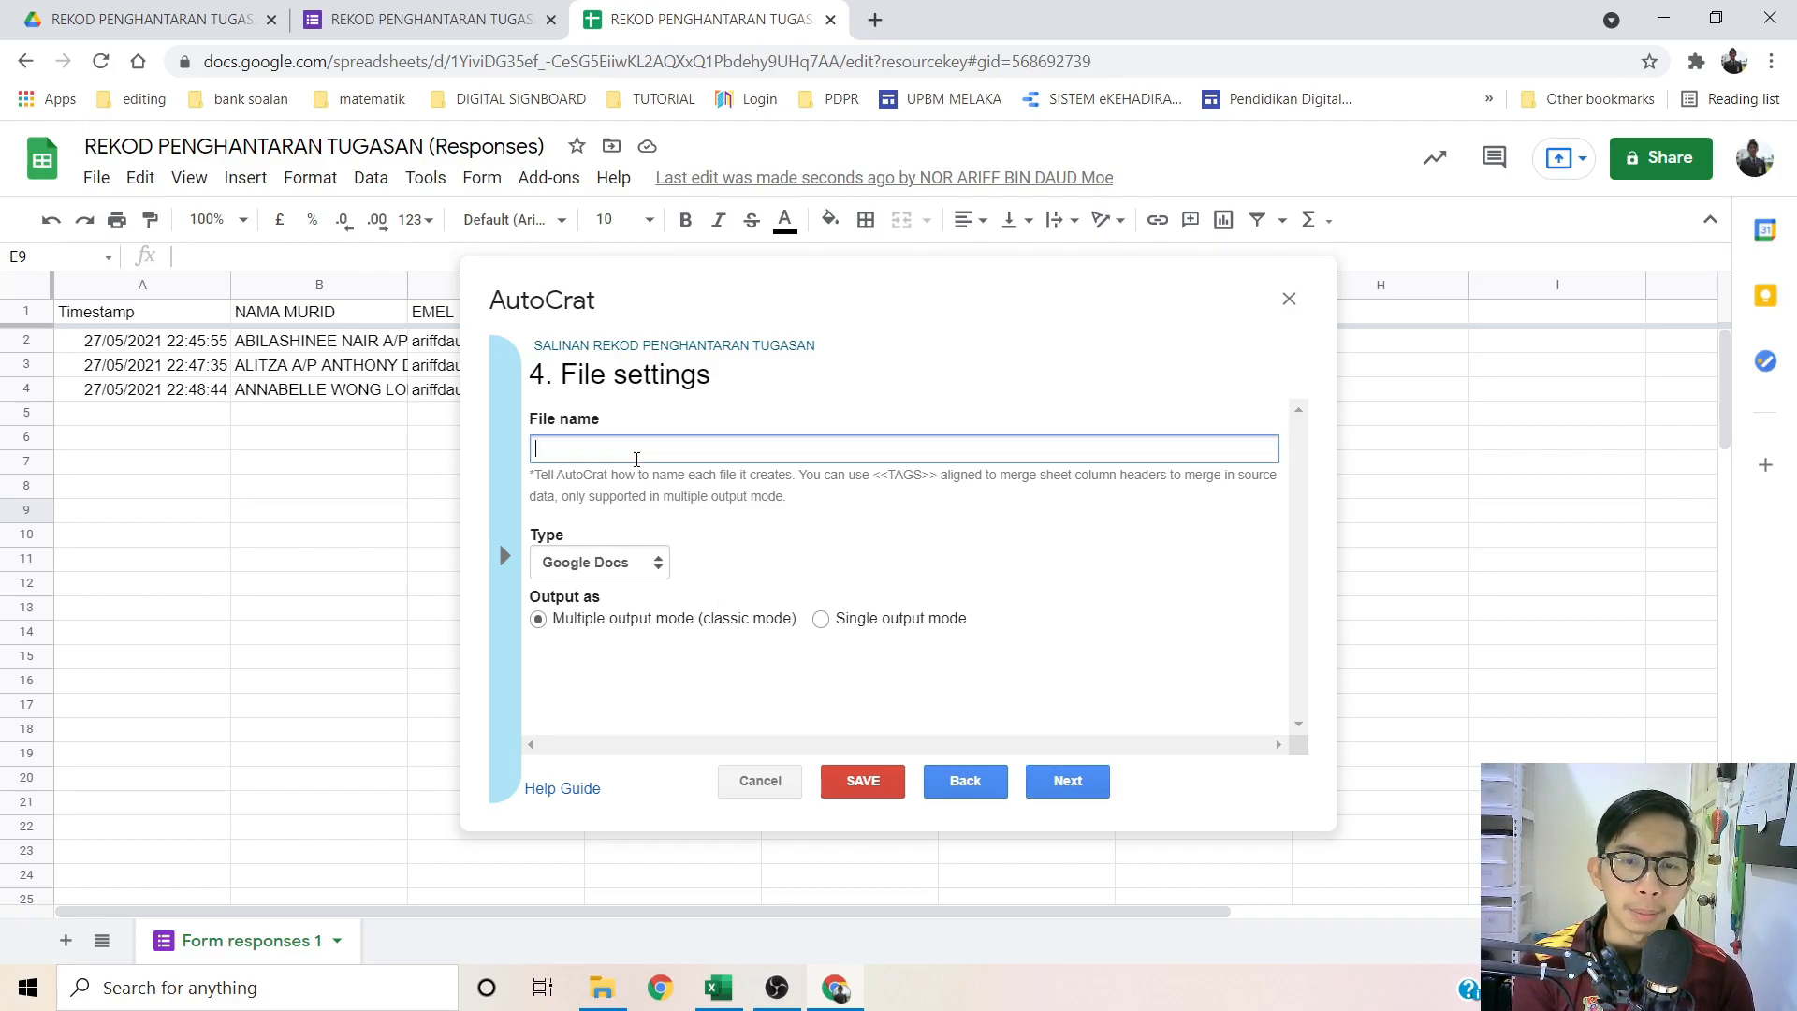
{"action": "type", "text": "<<NAMA MURID"}
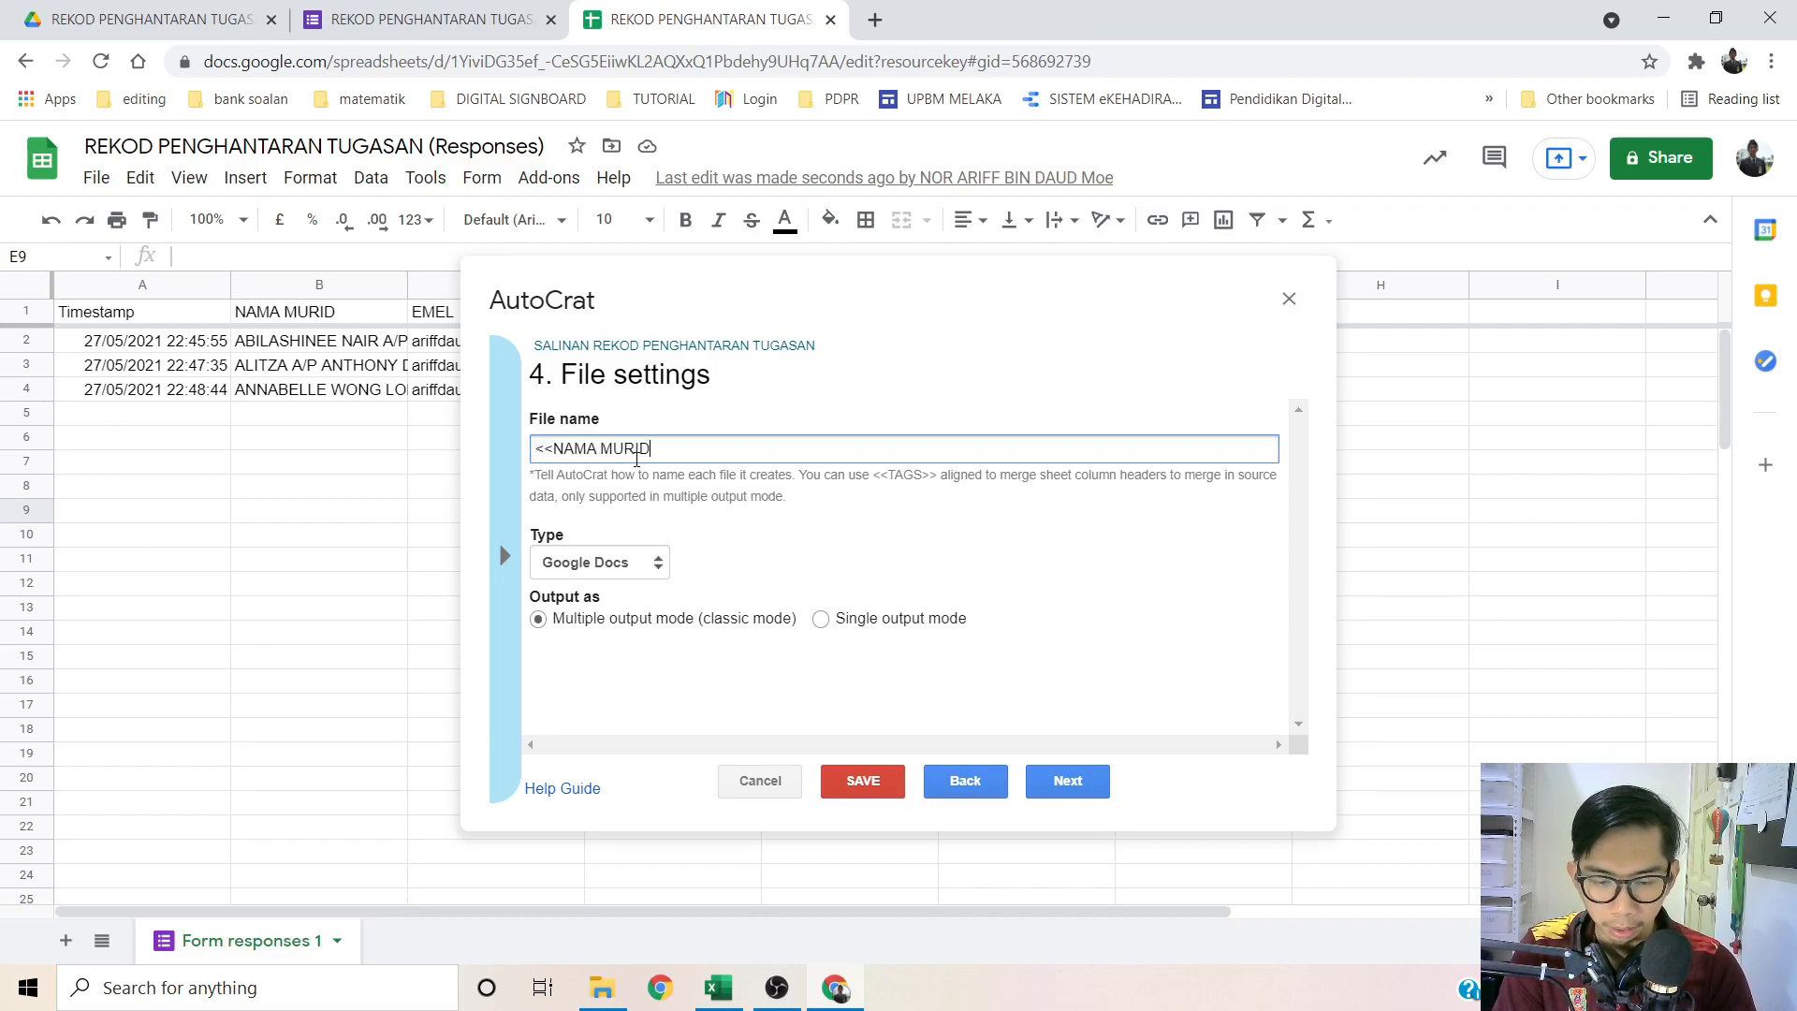
{"action": "type", "text": ">> SAL"}
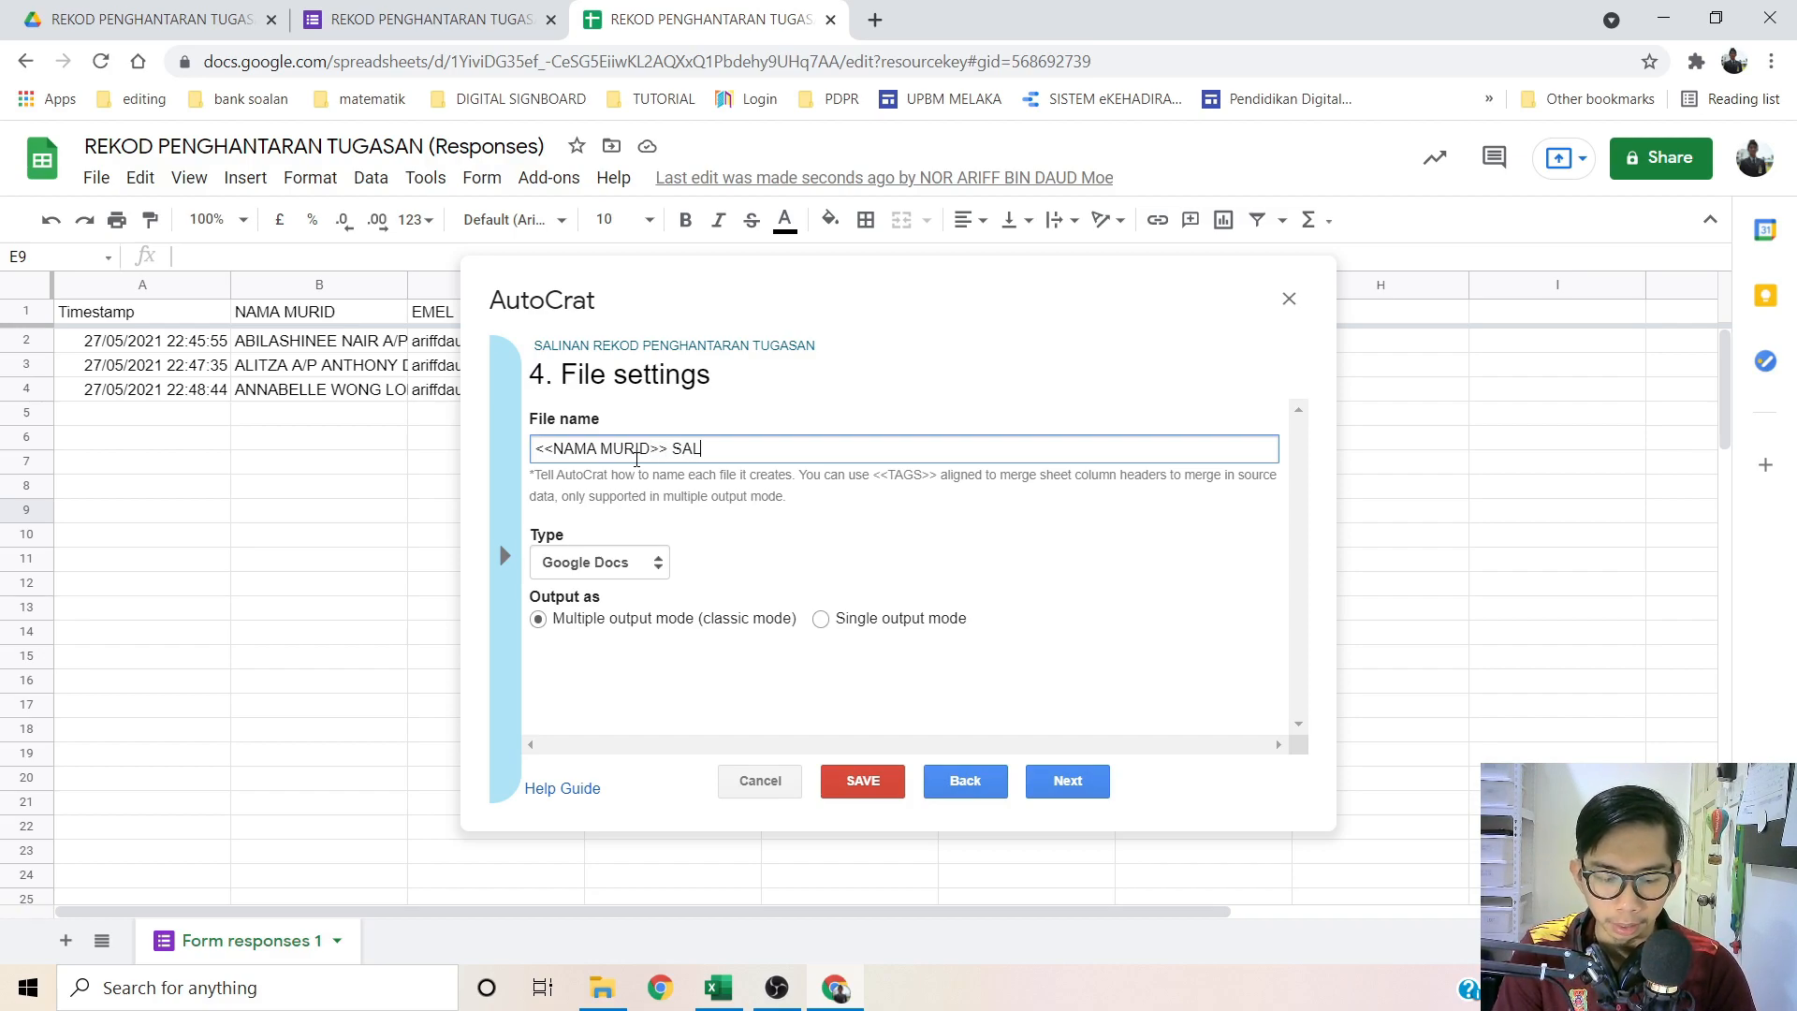
{"action": "type", "text": "INAN REKOD PENGHANTARAN TUGASAN"}
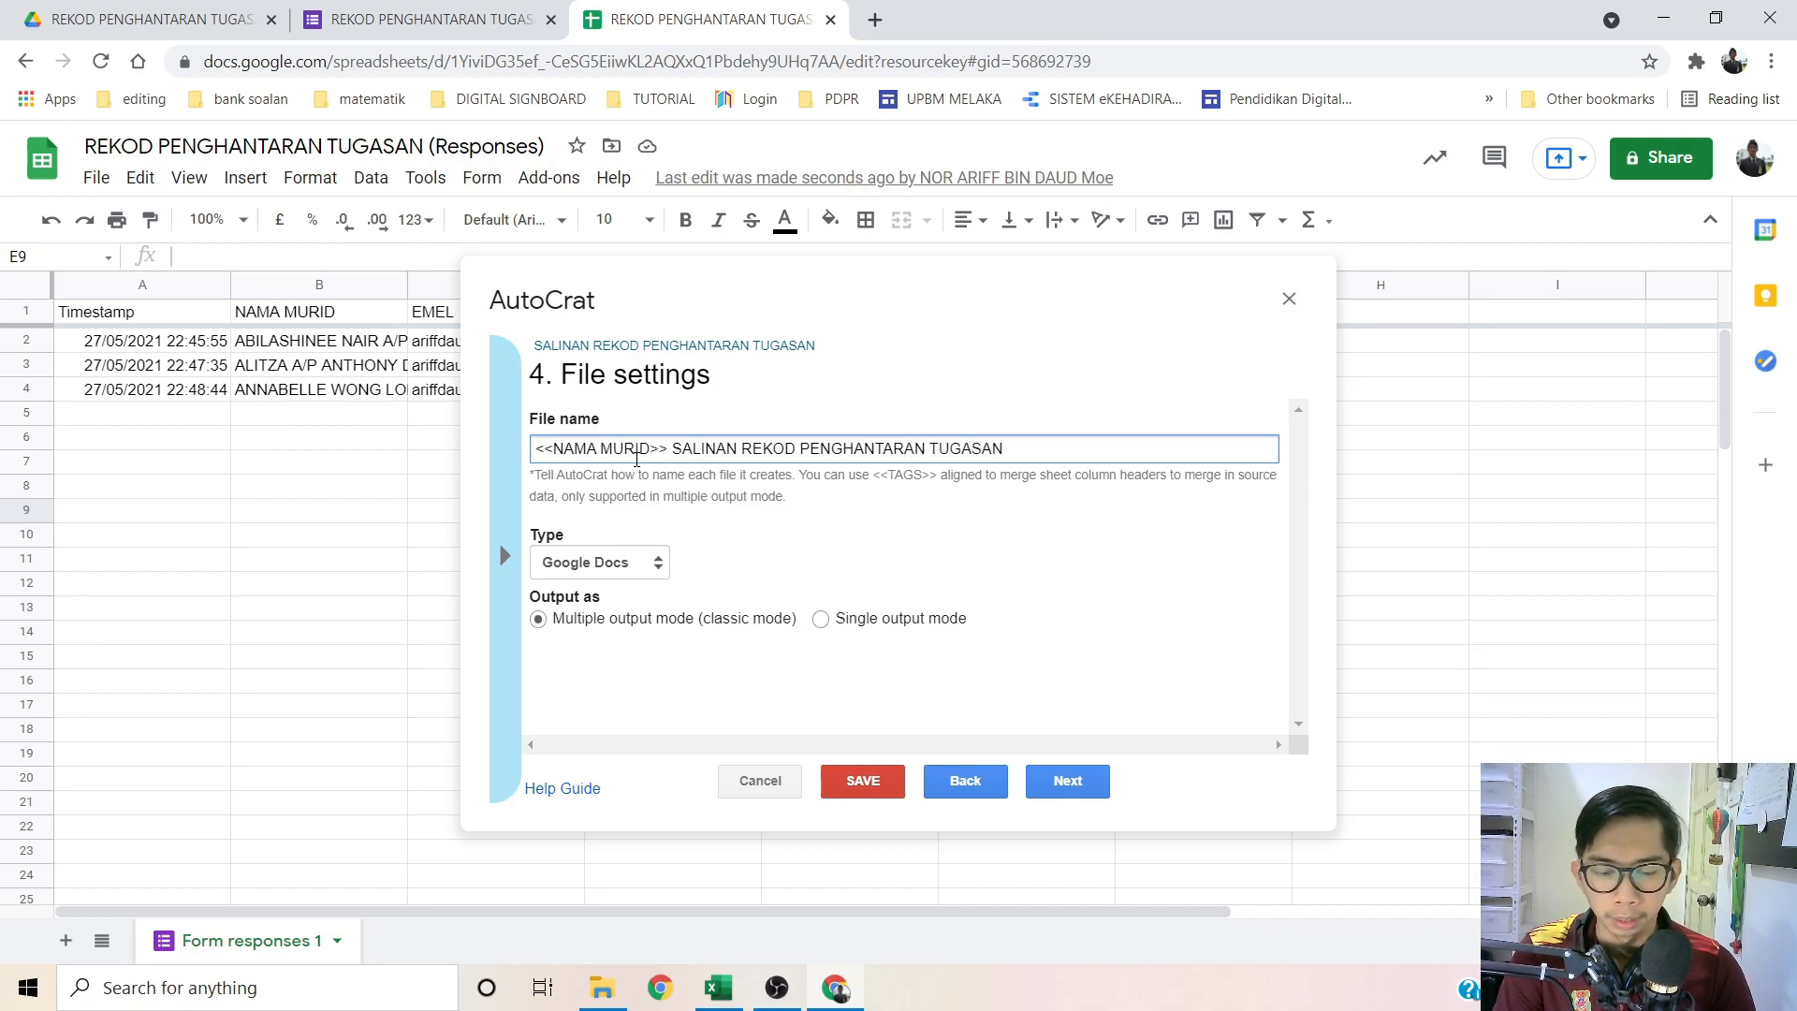
{"action": "type", "text": " <<TAJUK/UNIT>>"}
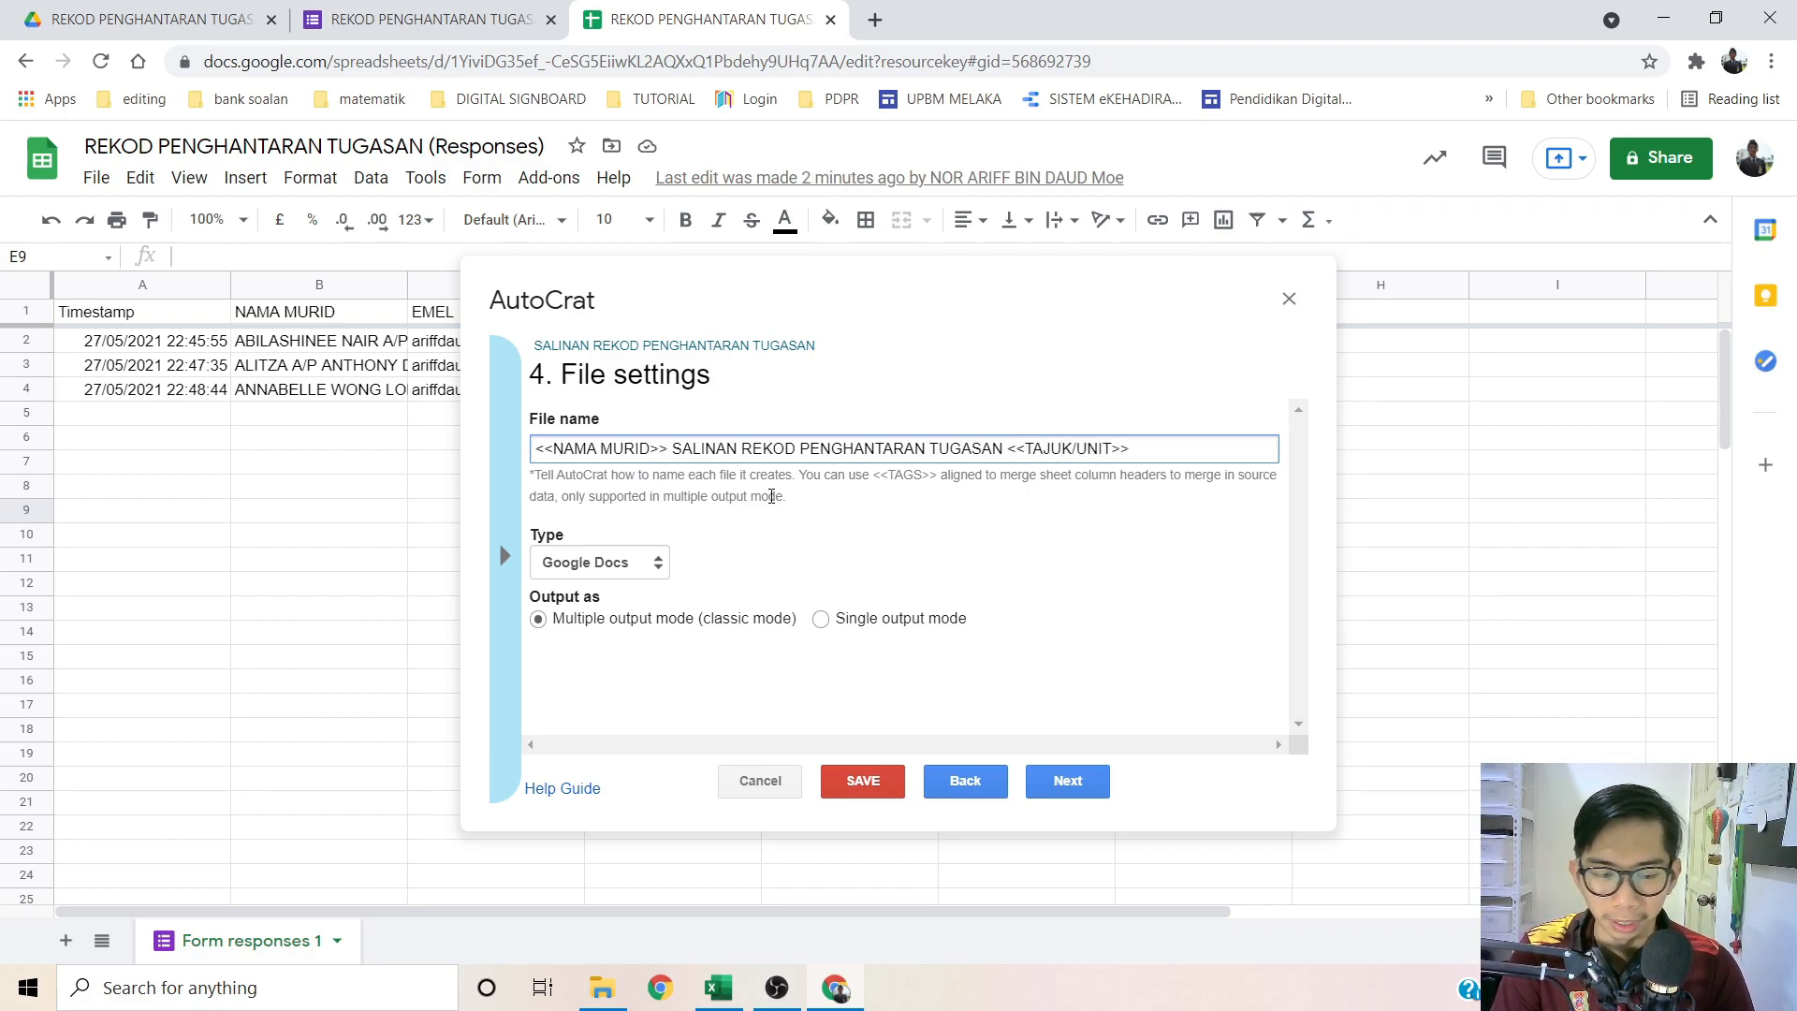
{"action": "left_click", "coordinate": [650, 561]}
{"action": "left_click", "coordinate": [693, 560]}
{"action": "left_click", "coordinate": [625, 561]}
{"action": "left_click", "coordinate": [585, 611]}
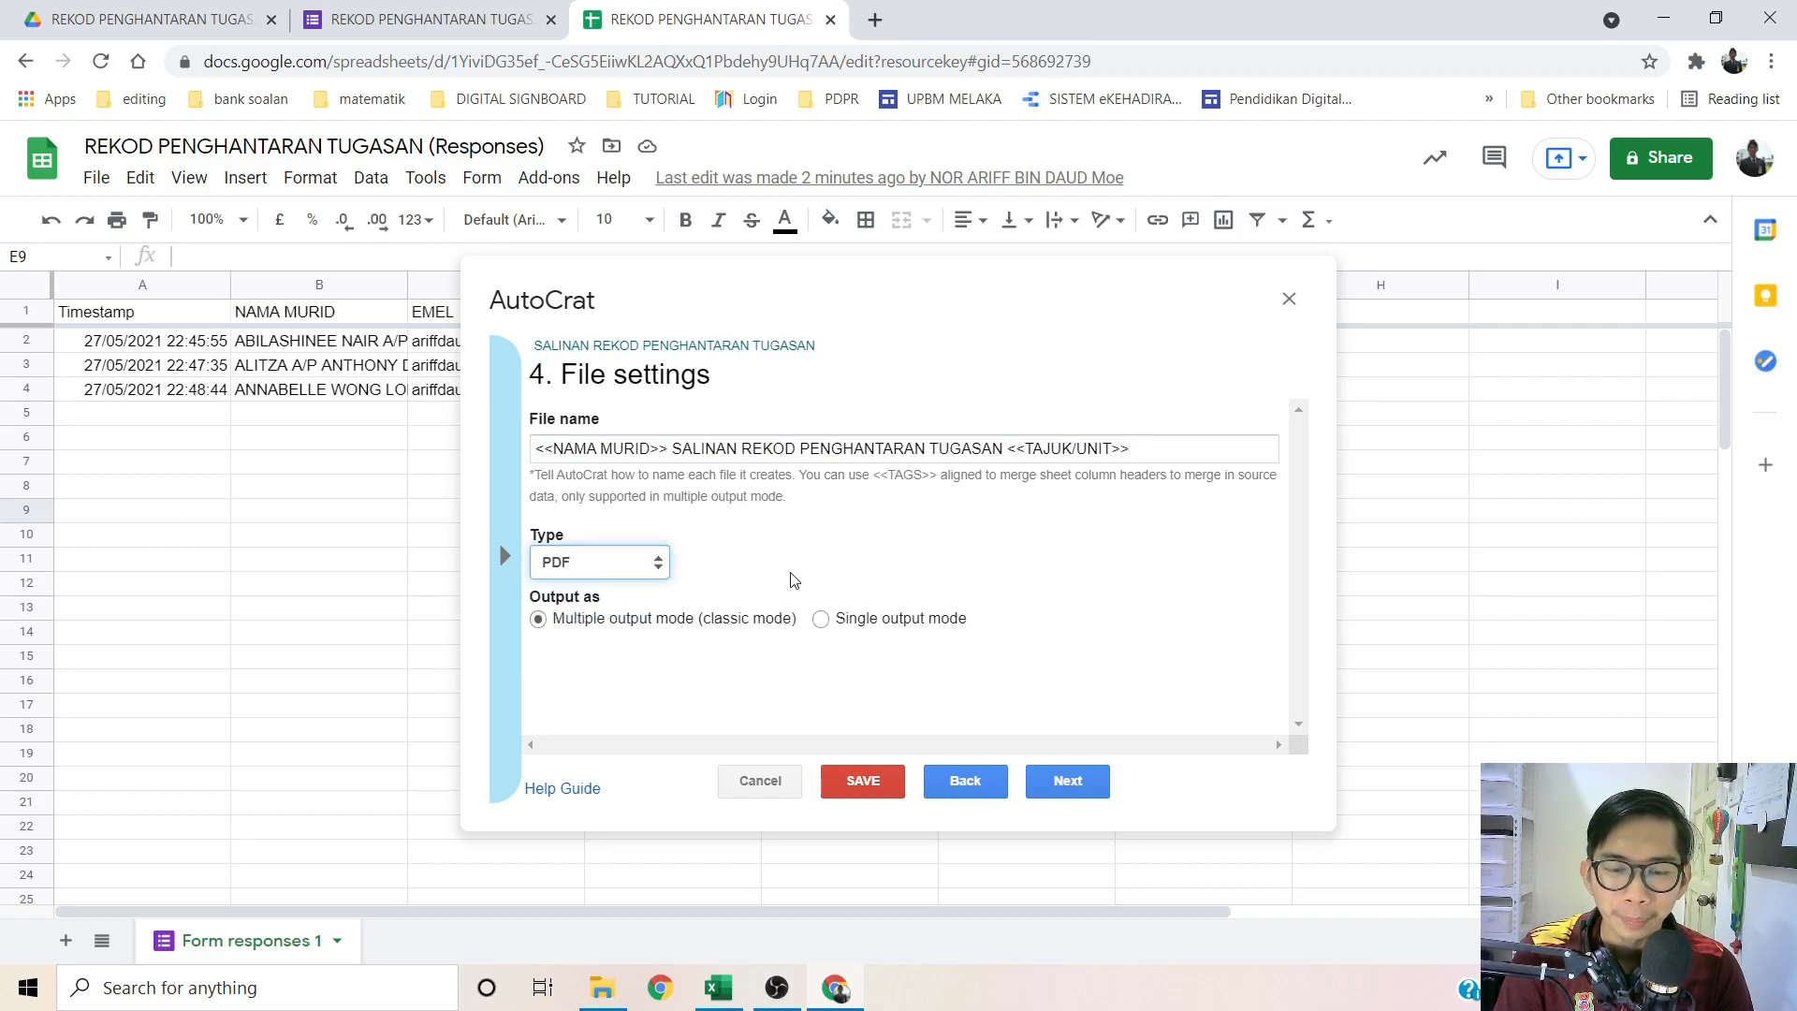
{"action": "left_click", "coordinate": [1068, 782]}
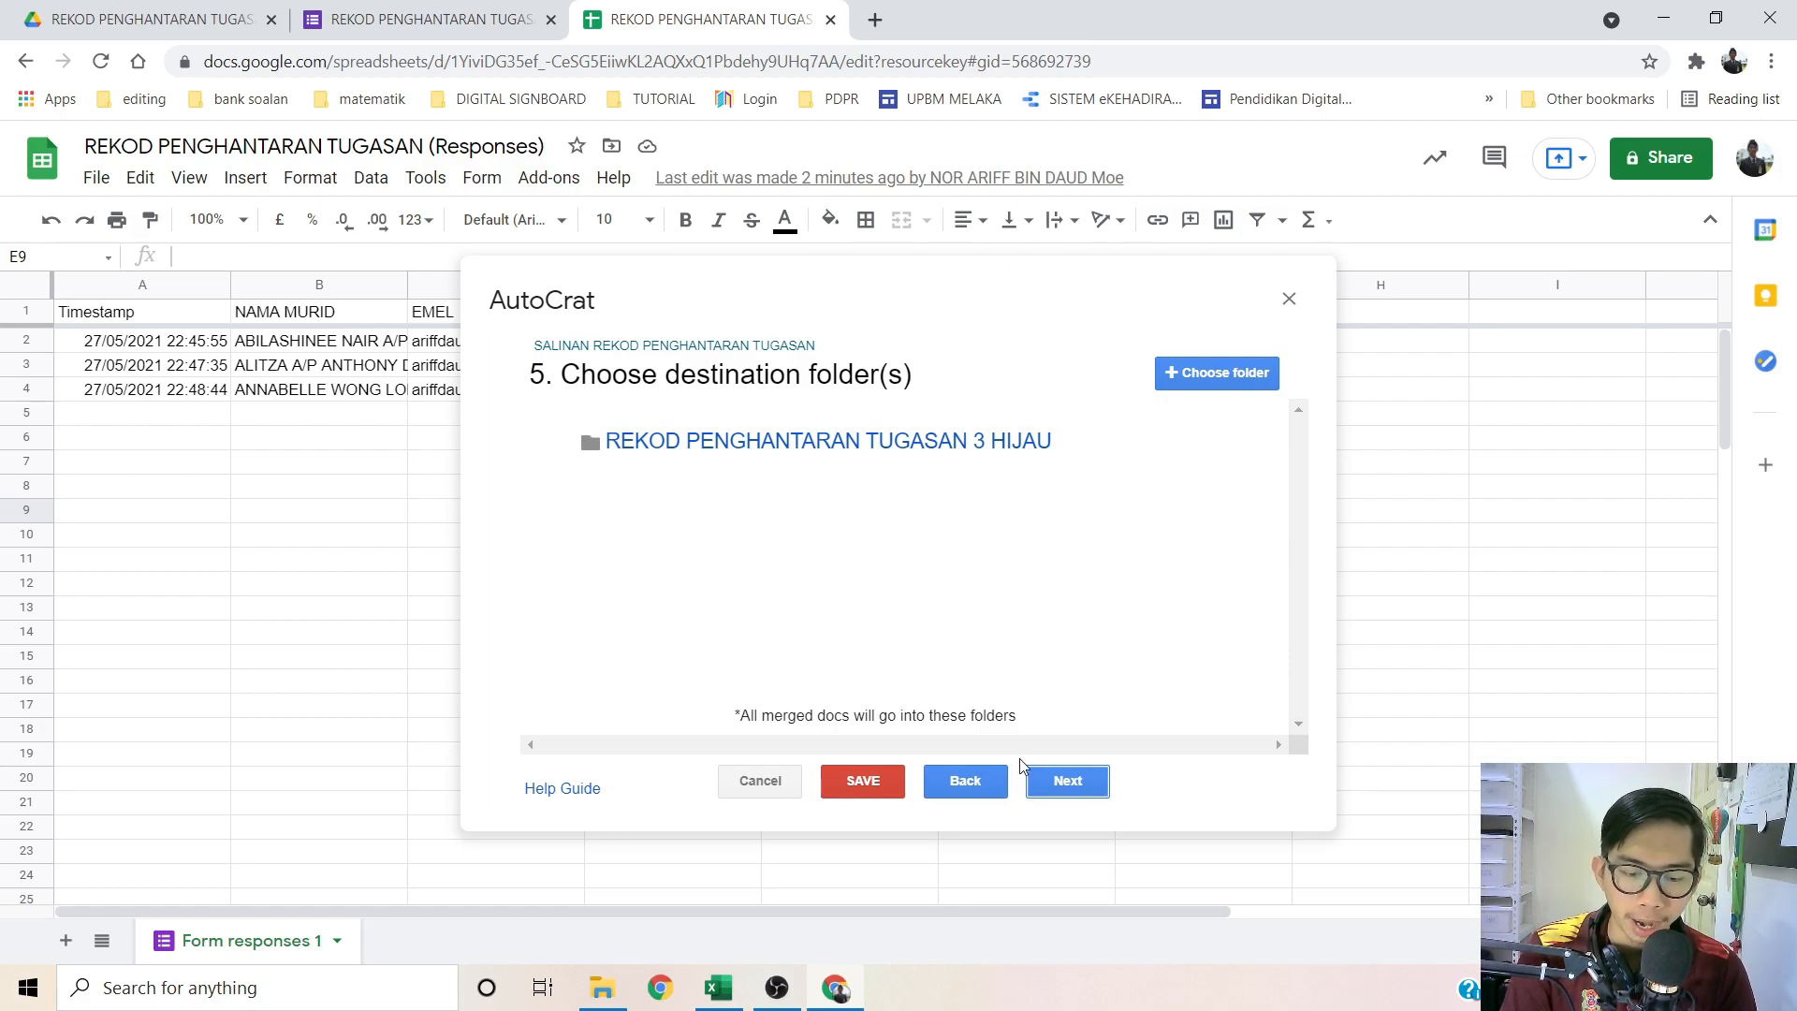
Step: In Drive, add a 'SALINAN REKOD PENGHANTARAN TUGASAN 3 HIJAU' folder, then return to the sheet
{"action": "left_click", "coordinate": [170, 20]}
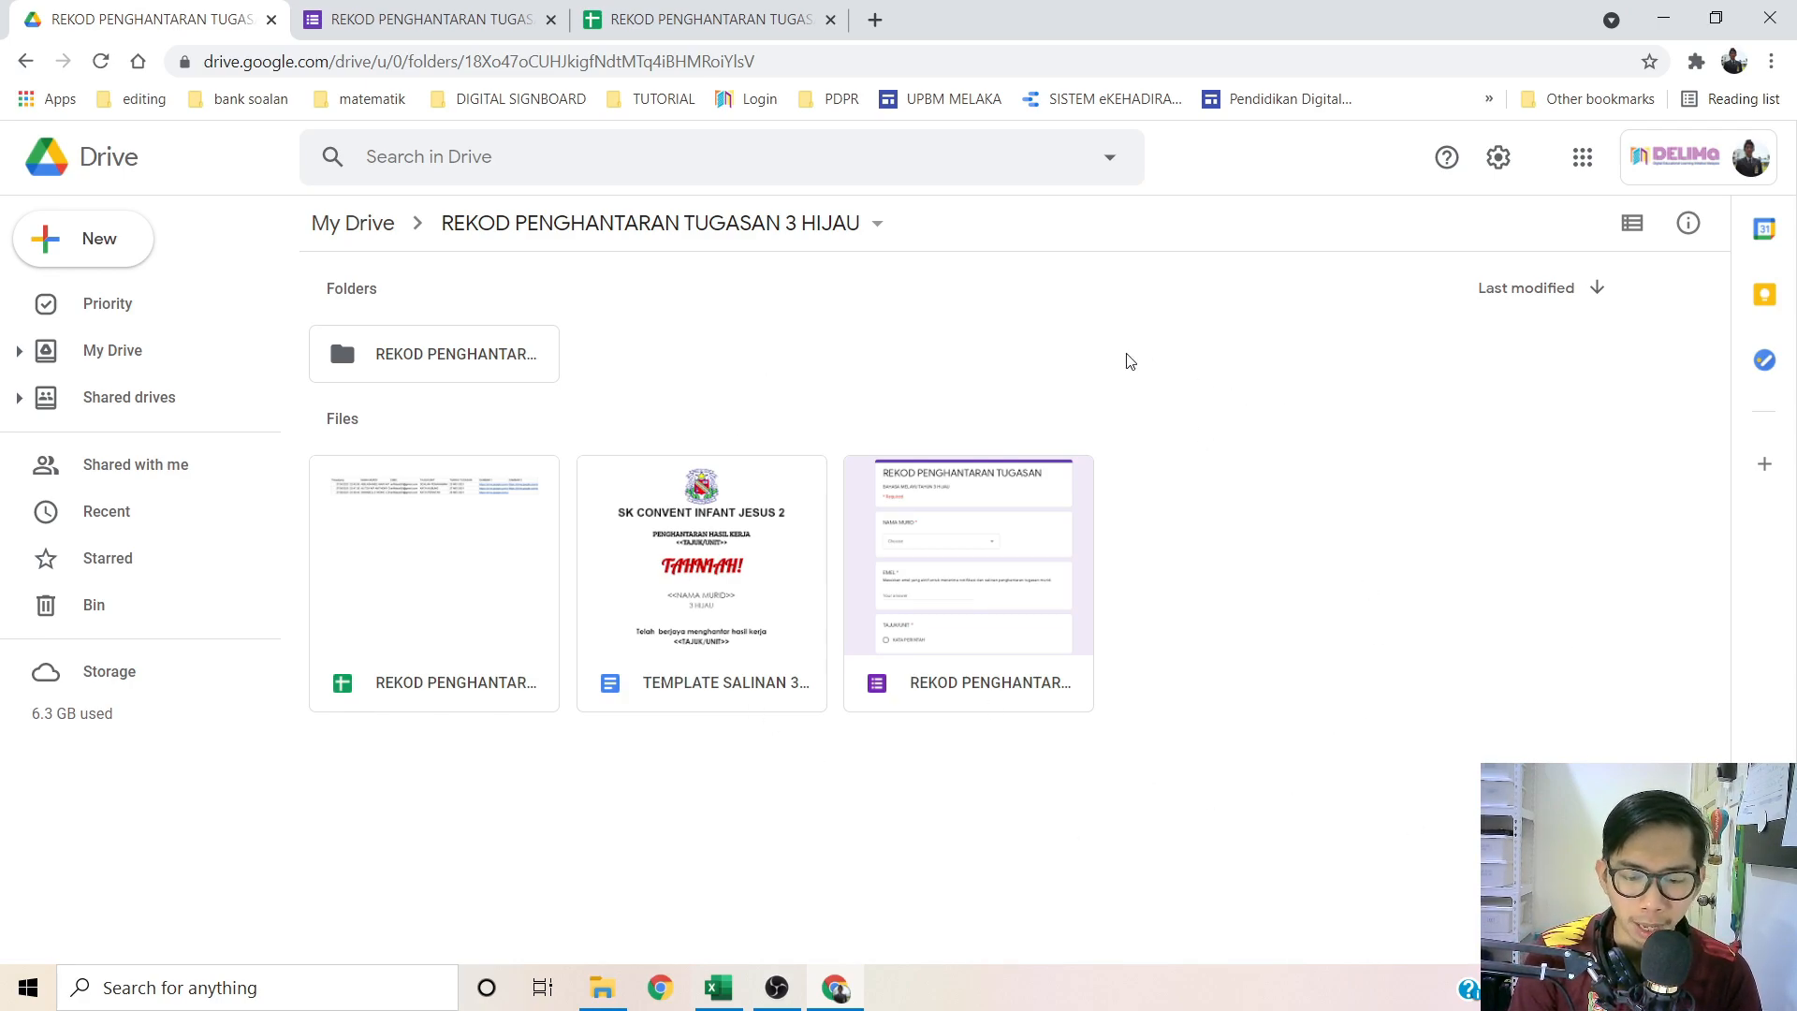
{"action": "right_click", "coordinate": [690, 345]}
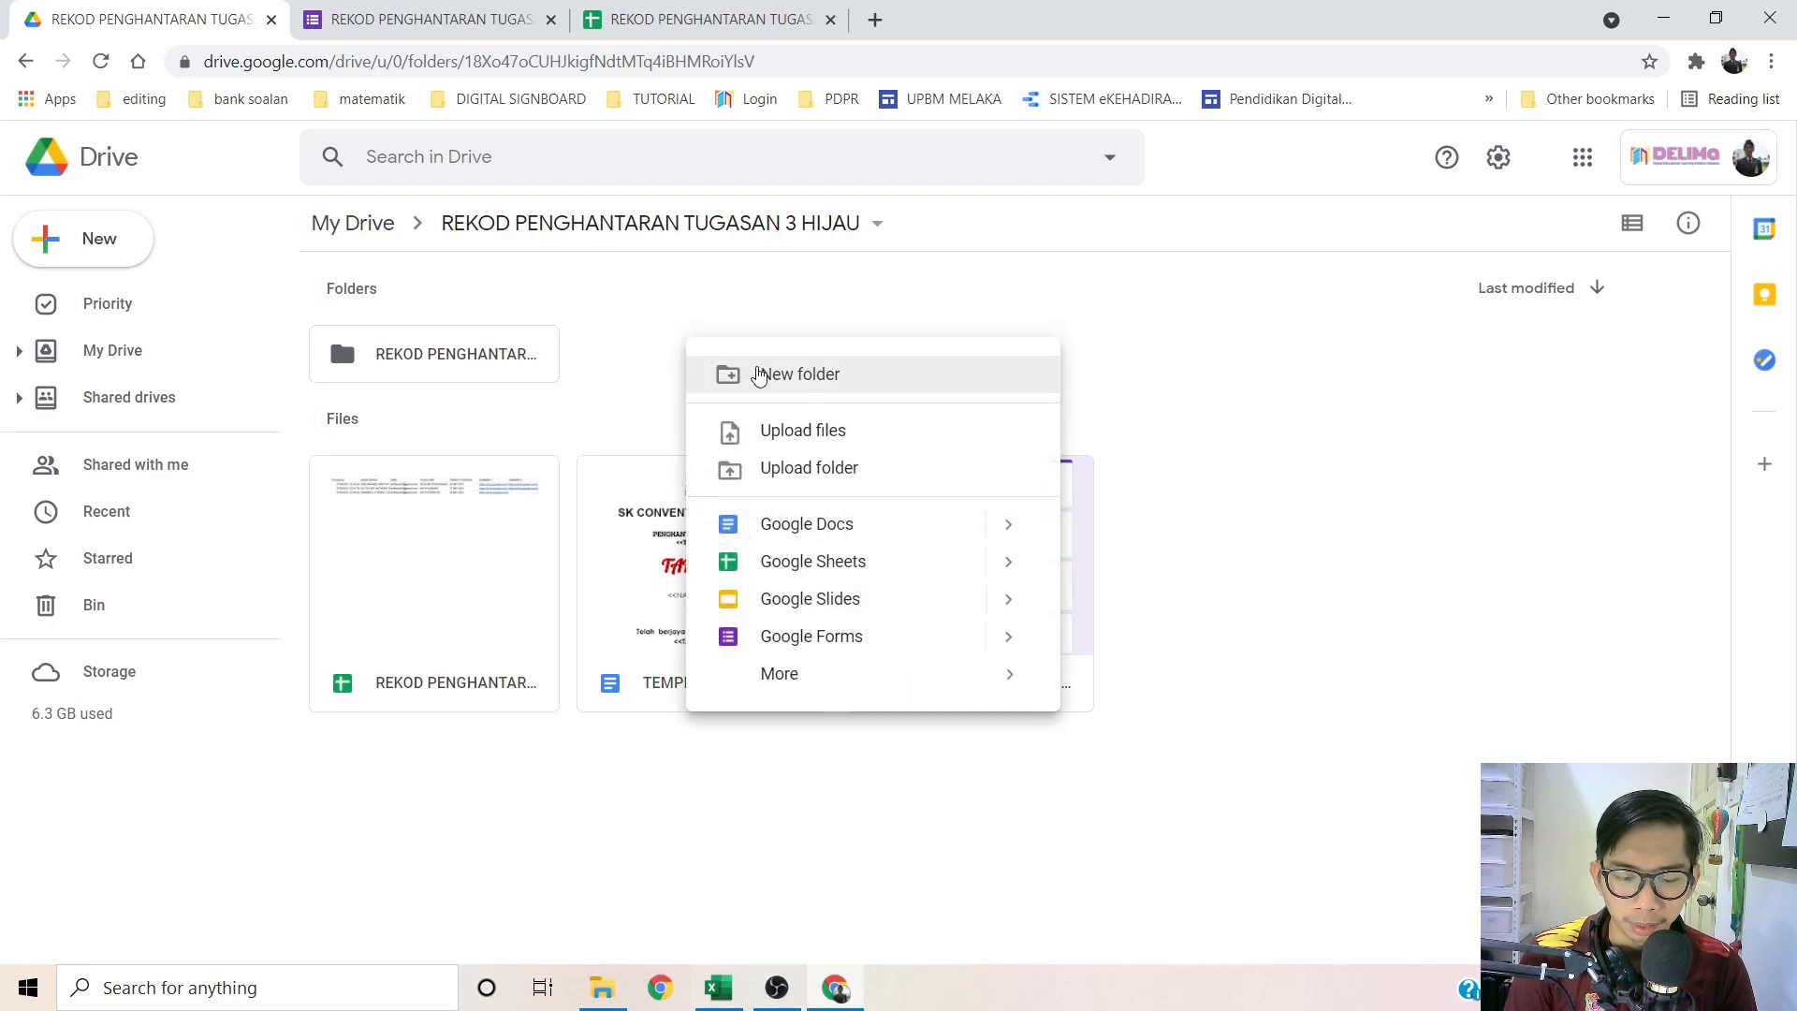
{"action": "left_click", "coordinate": [756, 372]}
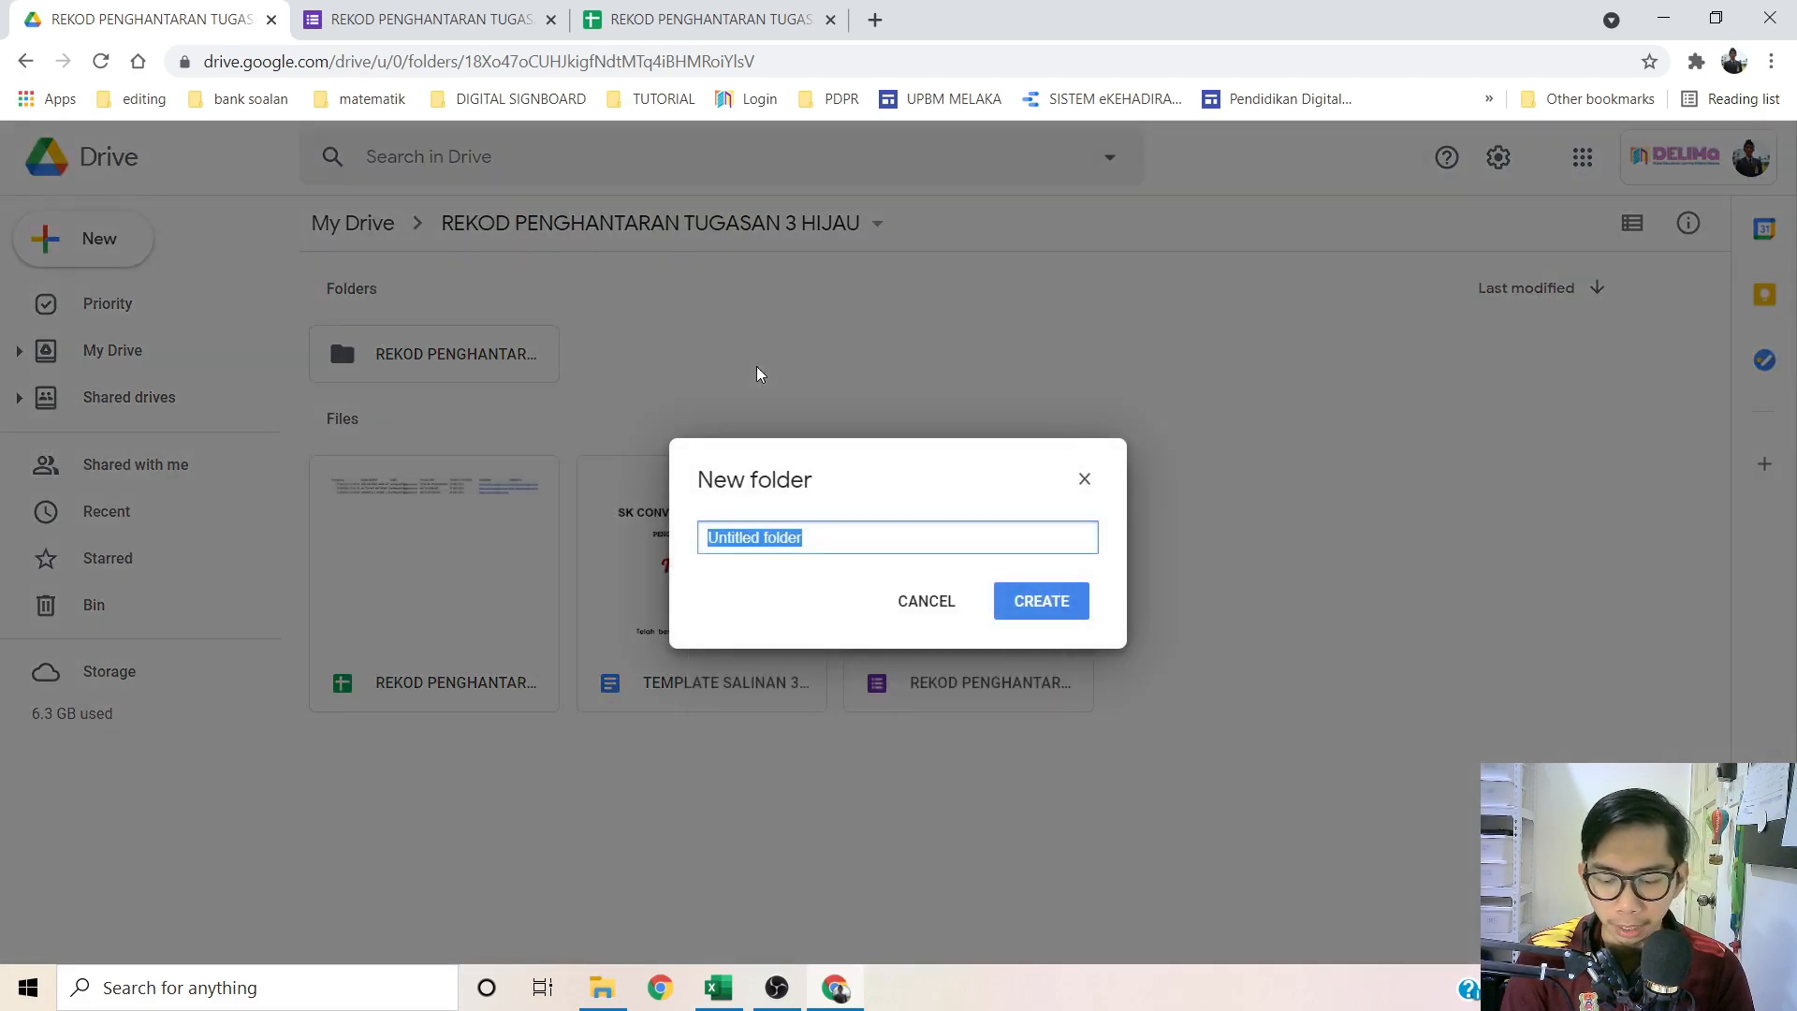
{"action": "type", "text": "SALINAN REKOD PEN"}
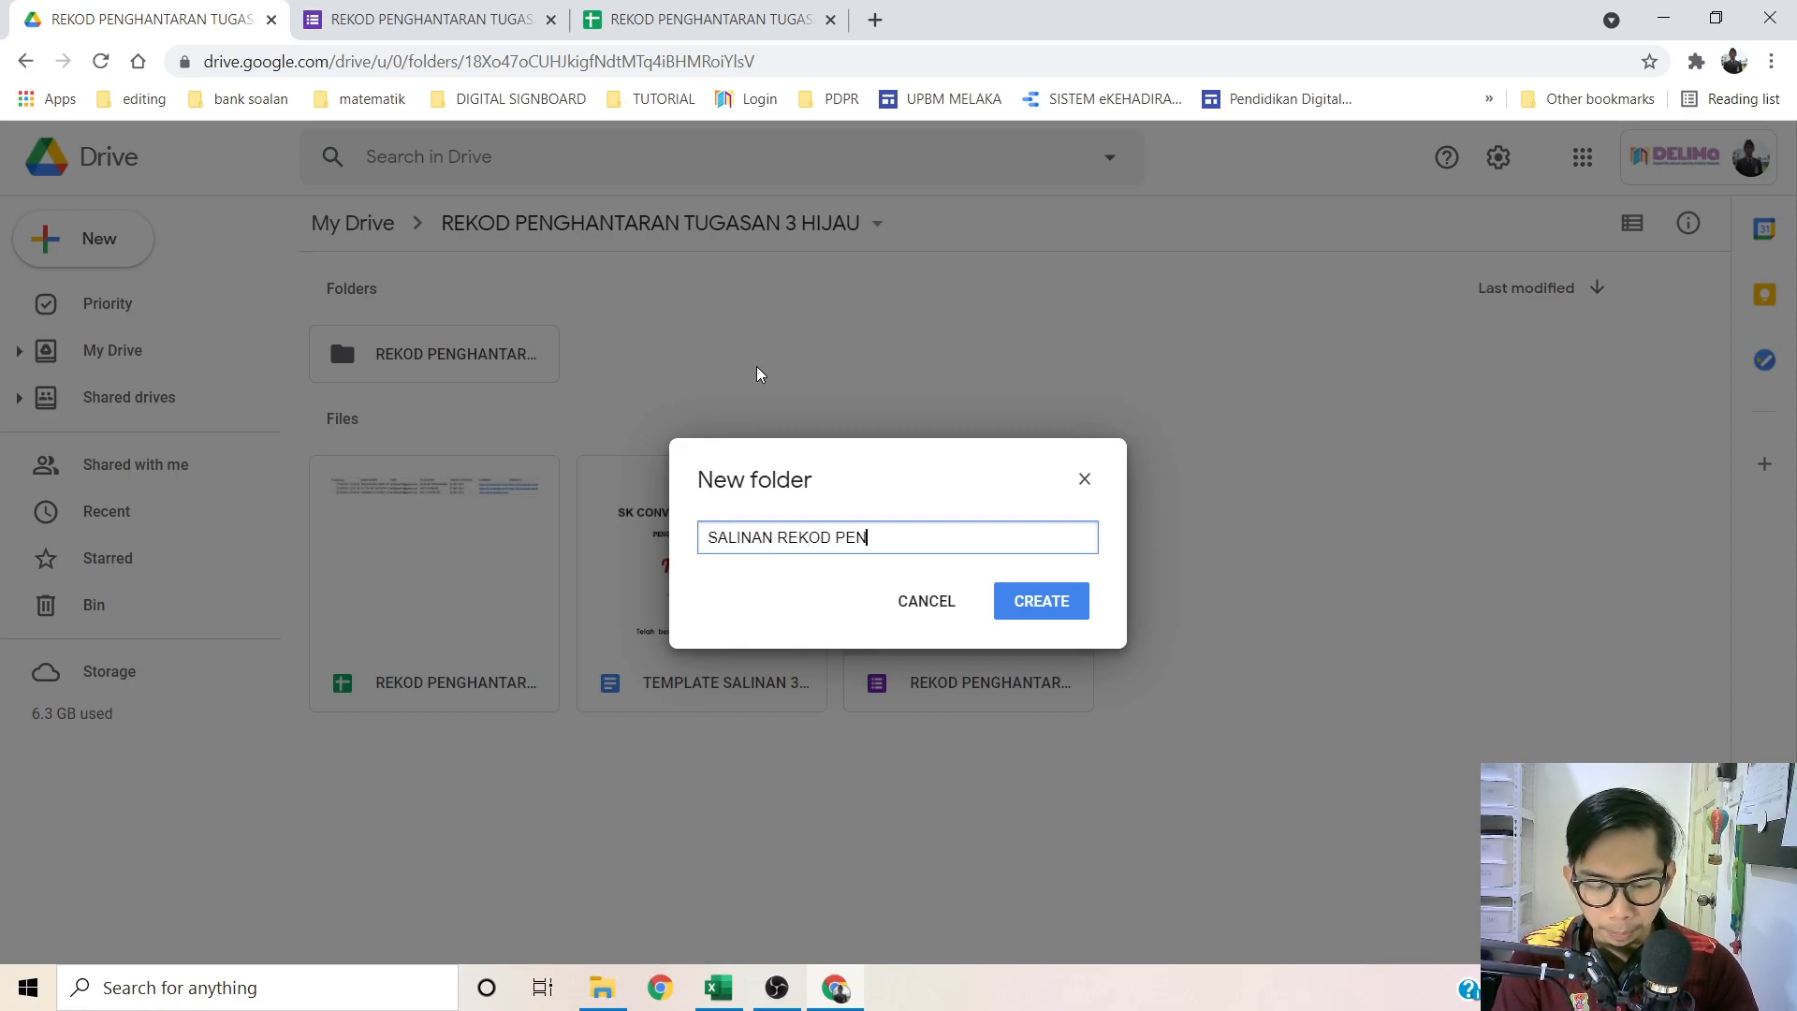
{"action": "type", "text": "GHANTARAN T"}
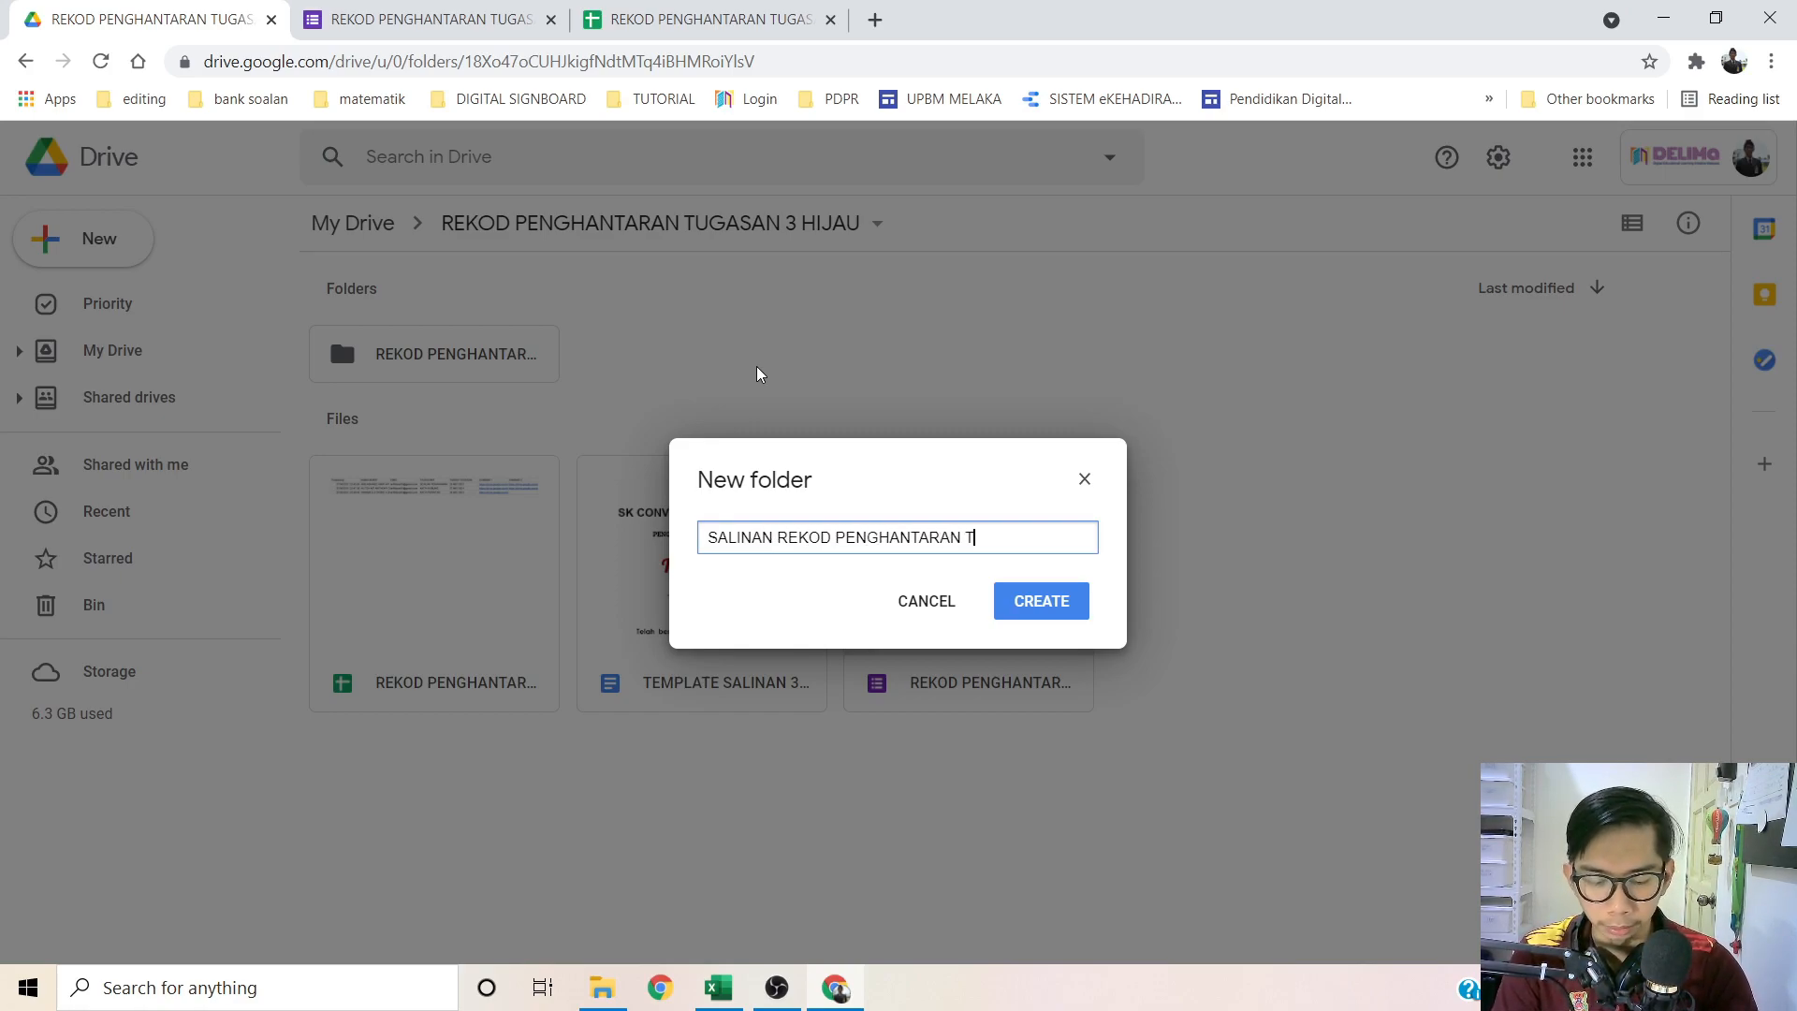
{"action": "type", "text": "UGASAN 3HIJAU"}
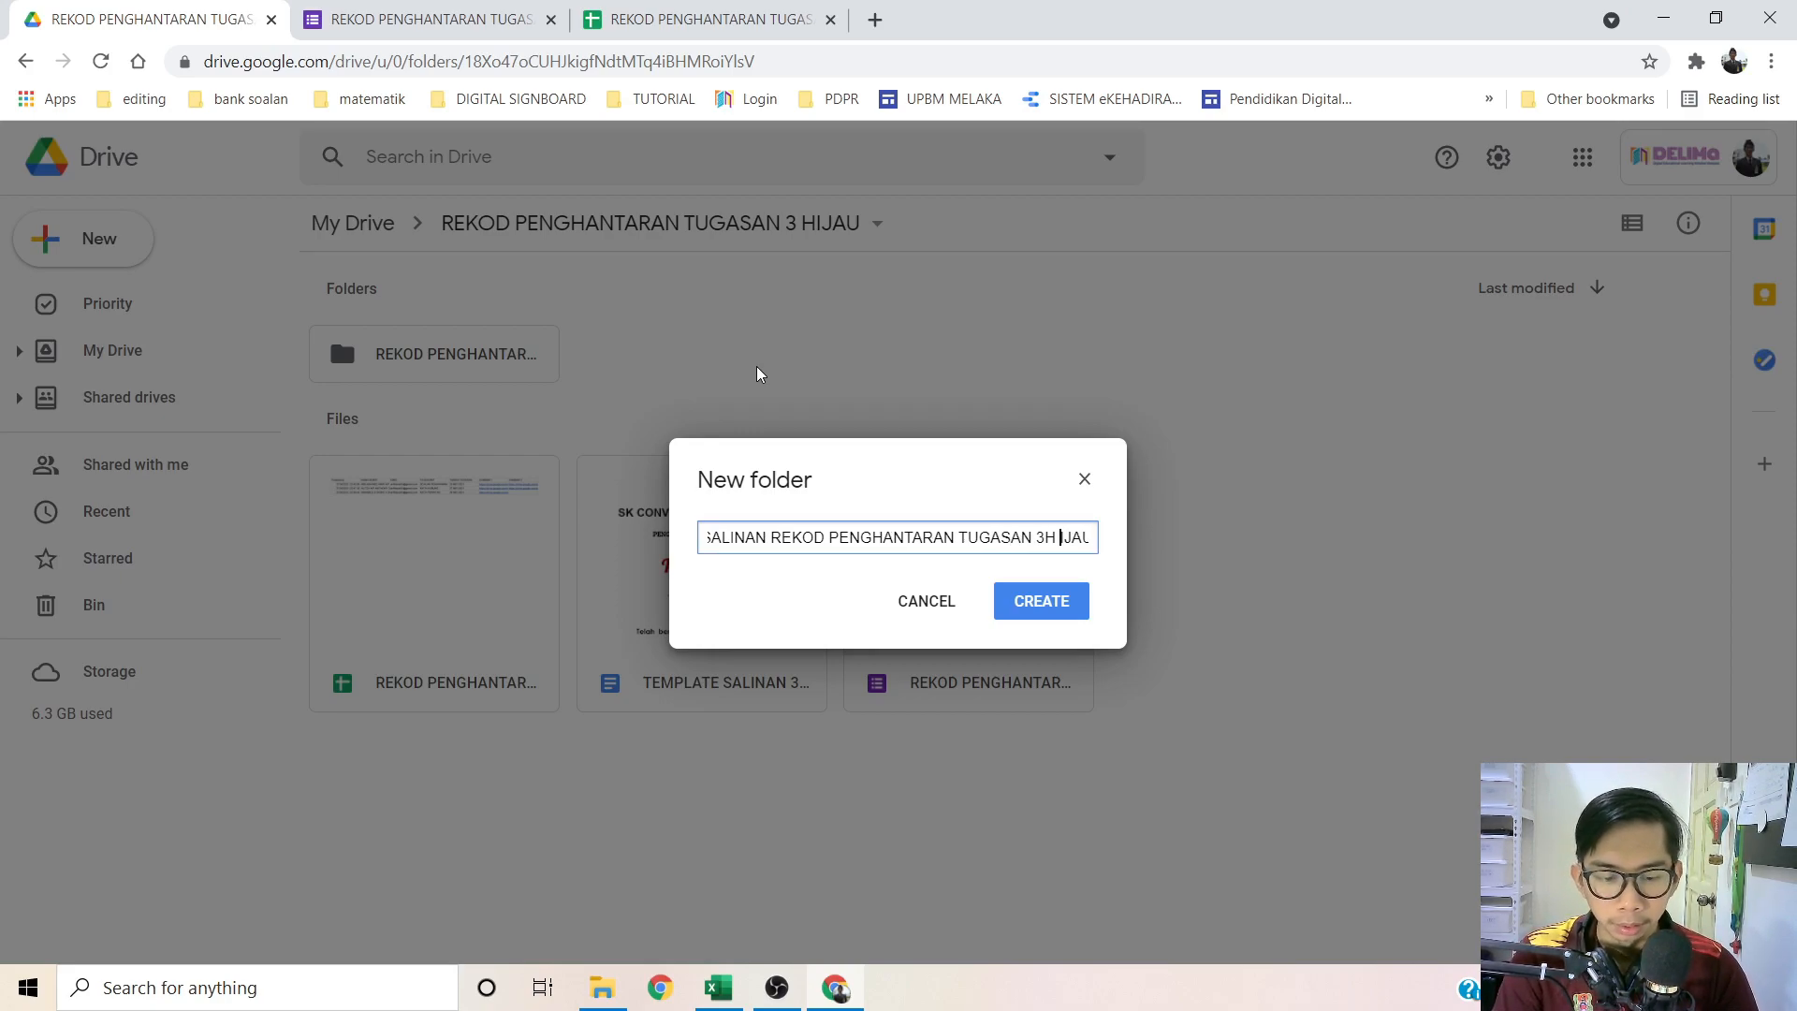
{"action": "left_click", "coordinate": [1044, 601]}
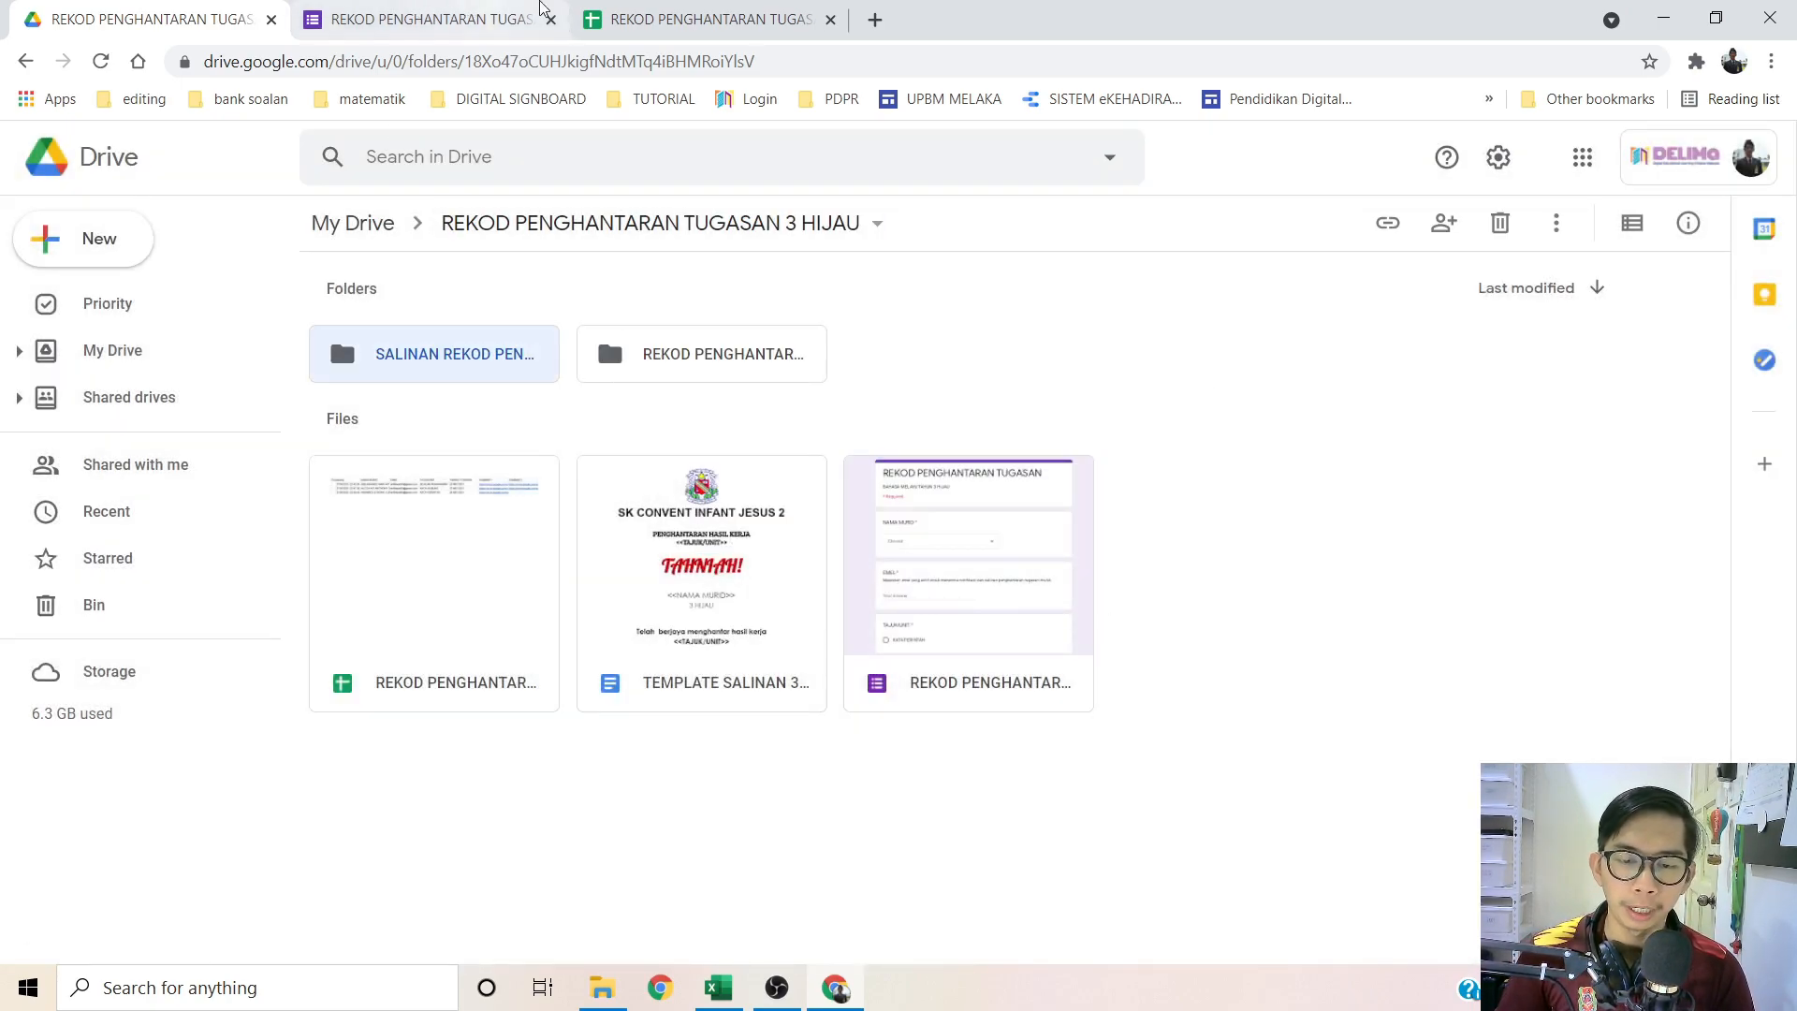
{"action": "left_click", "coordinate": [665, 11]}
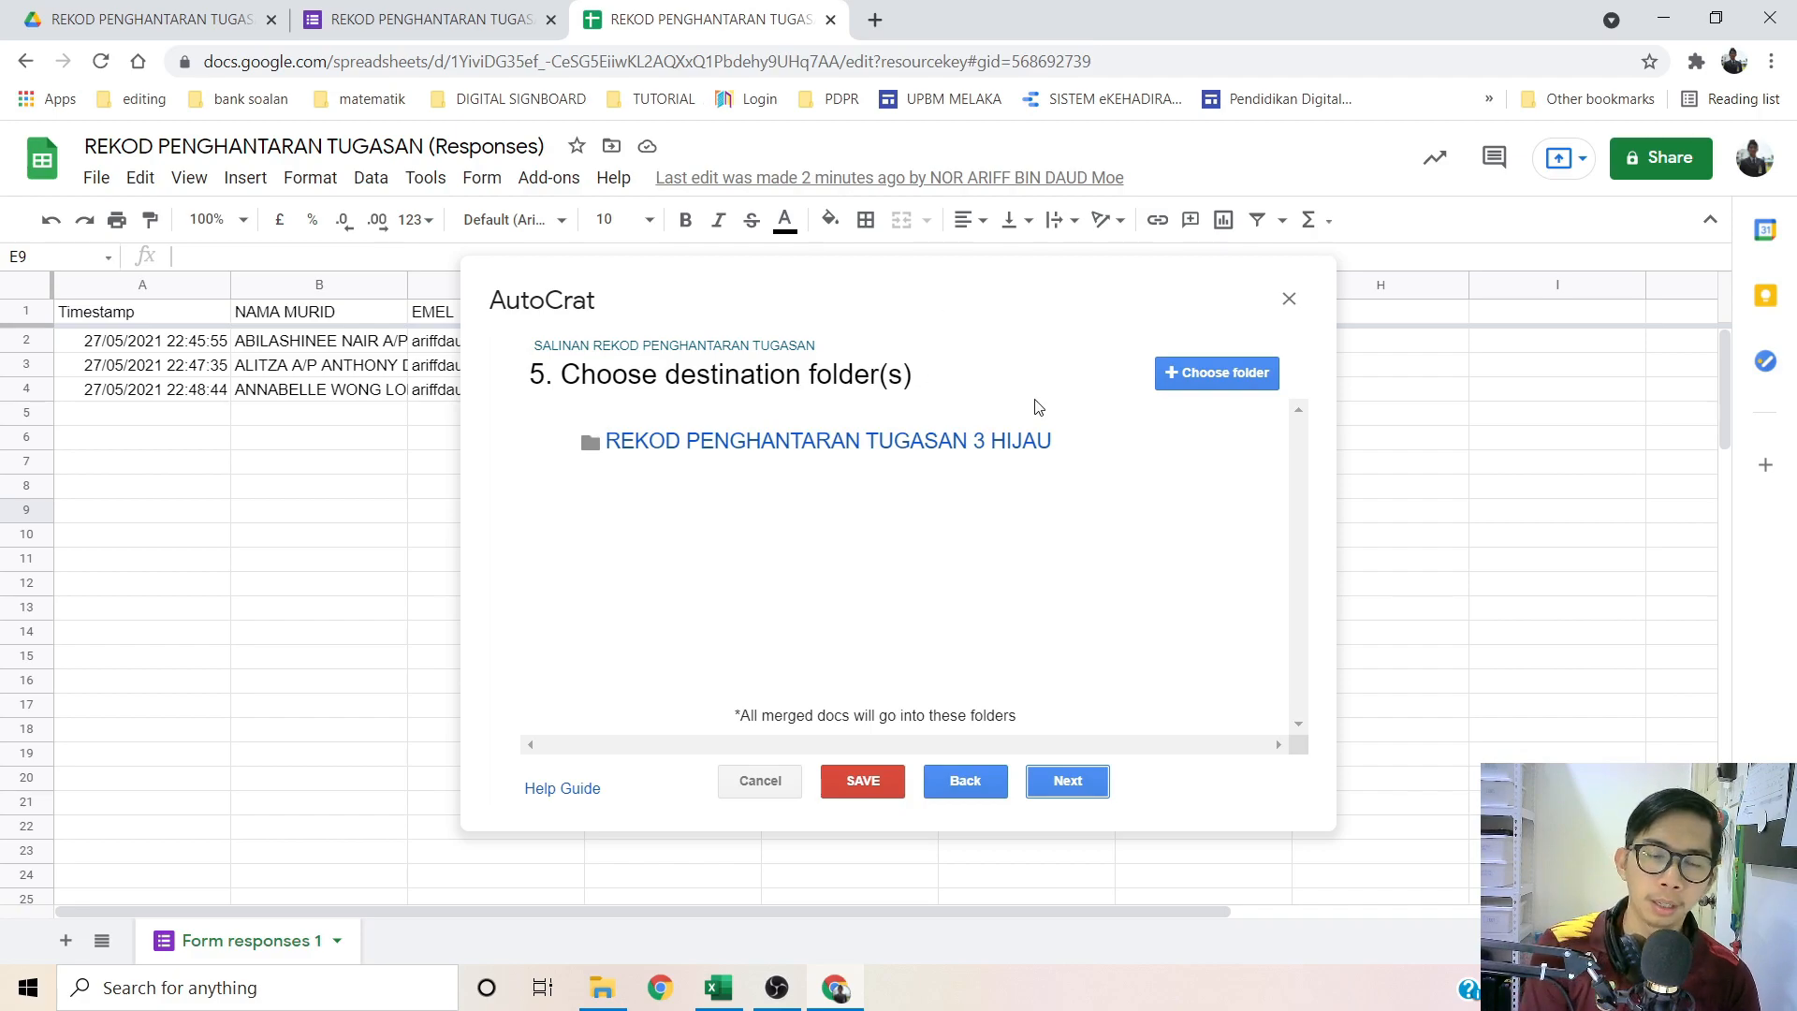
Step: Choose the SALINAN REKOD folder as destination, remove the 3 HIJAU folder, and advance to sharing
{"action": "left_click", "coordinate": [1215, 372]}
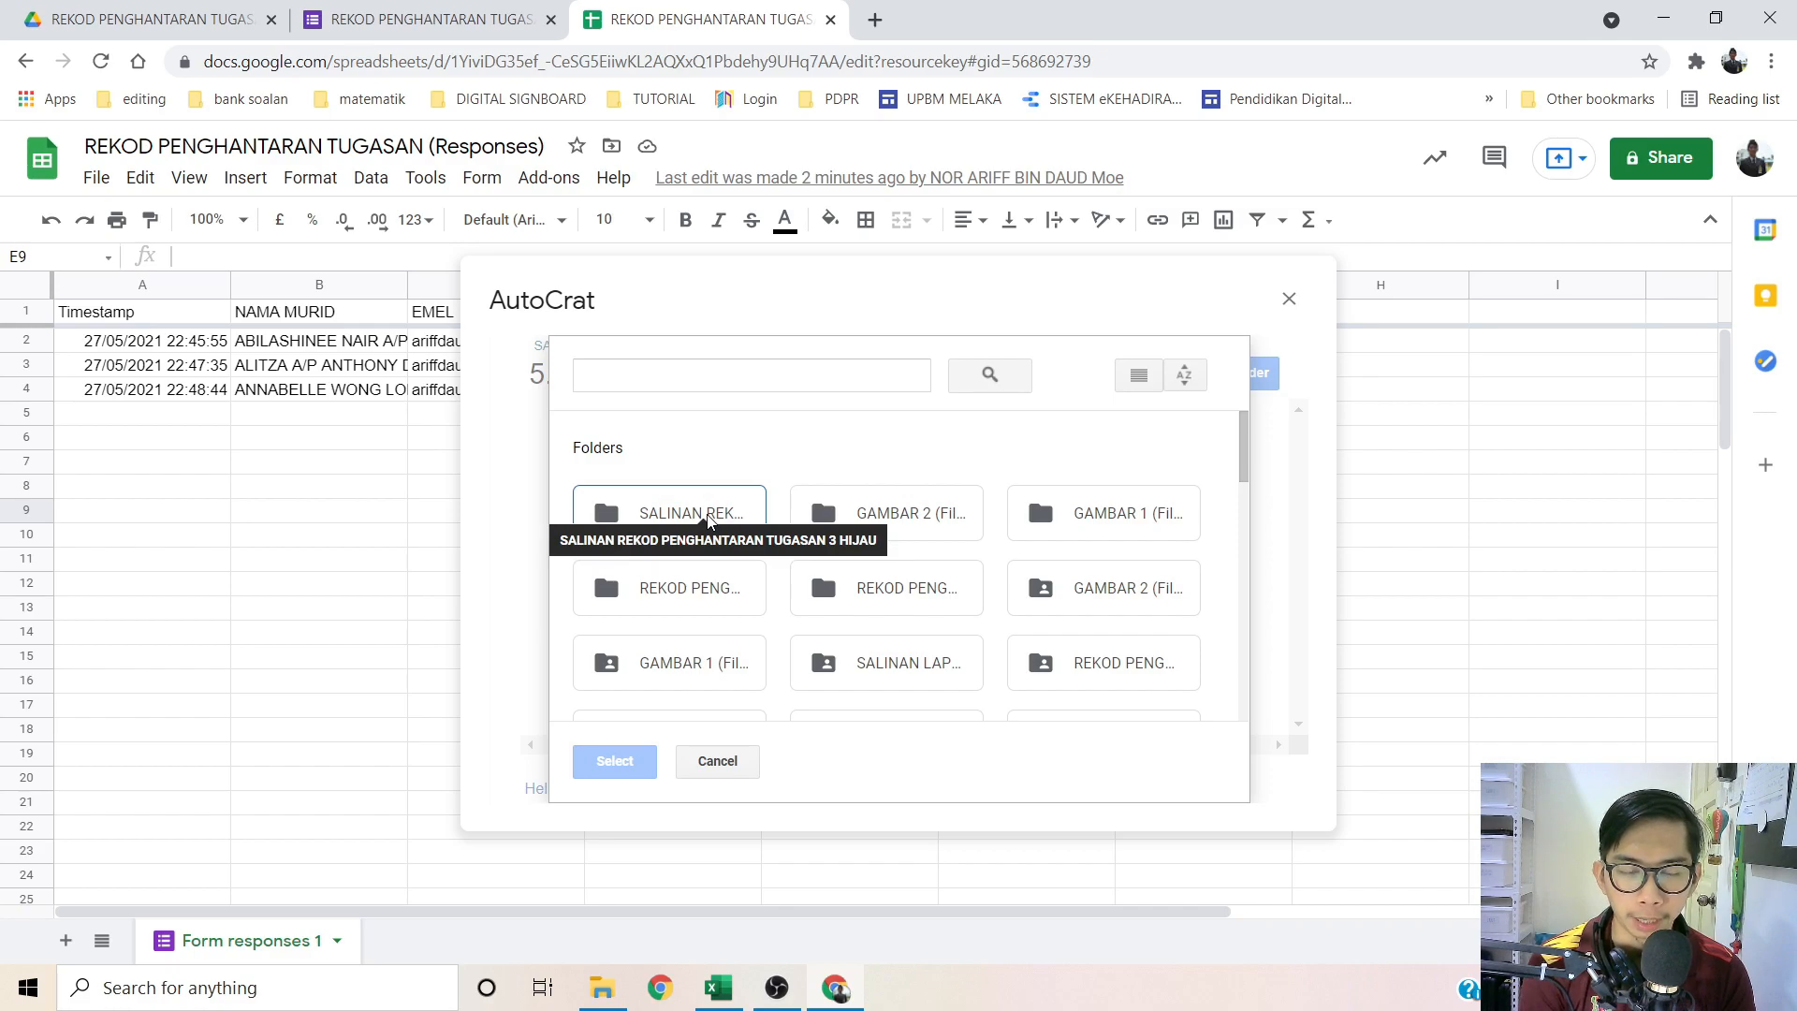
{"action": "left_click", "coordinate": [709, 520]}
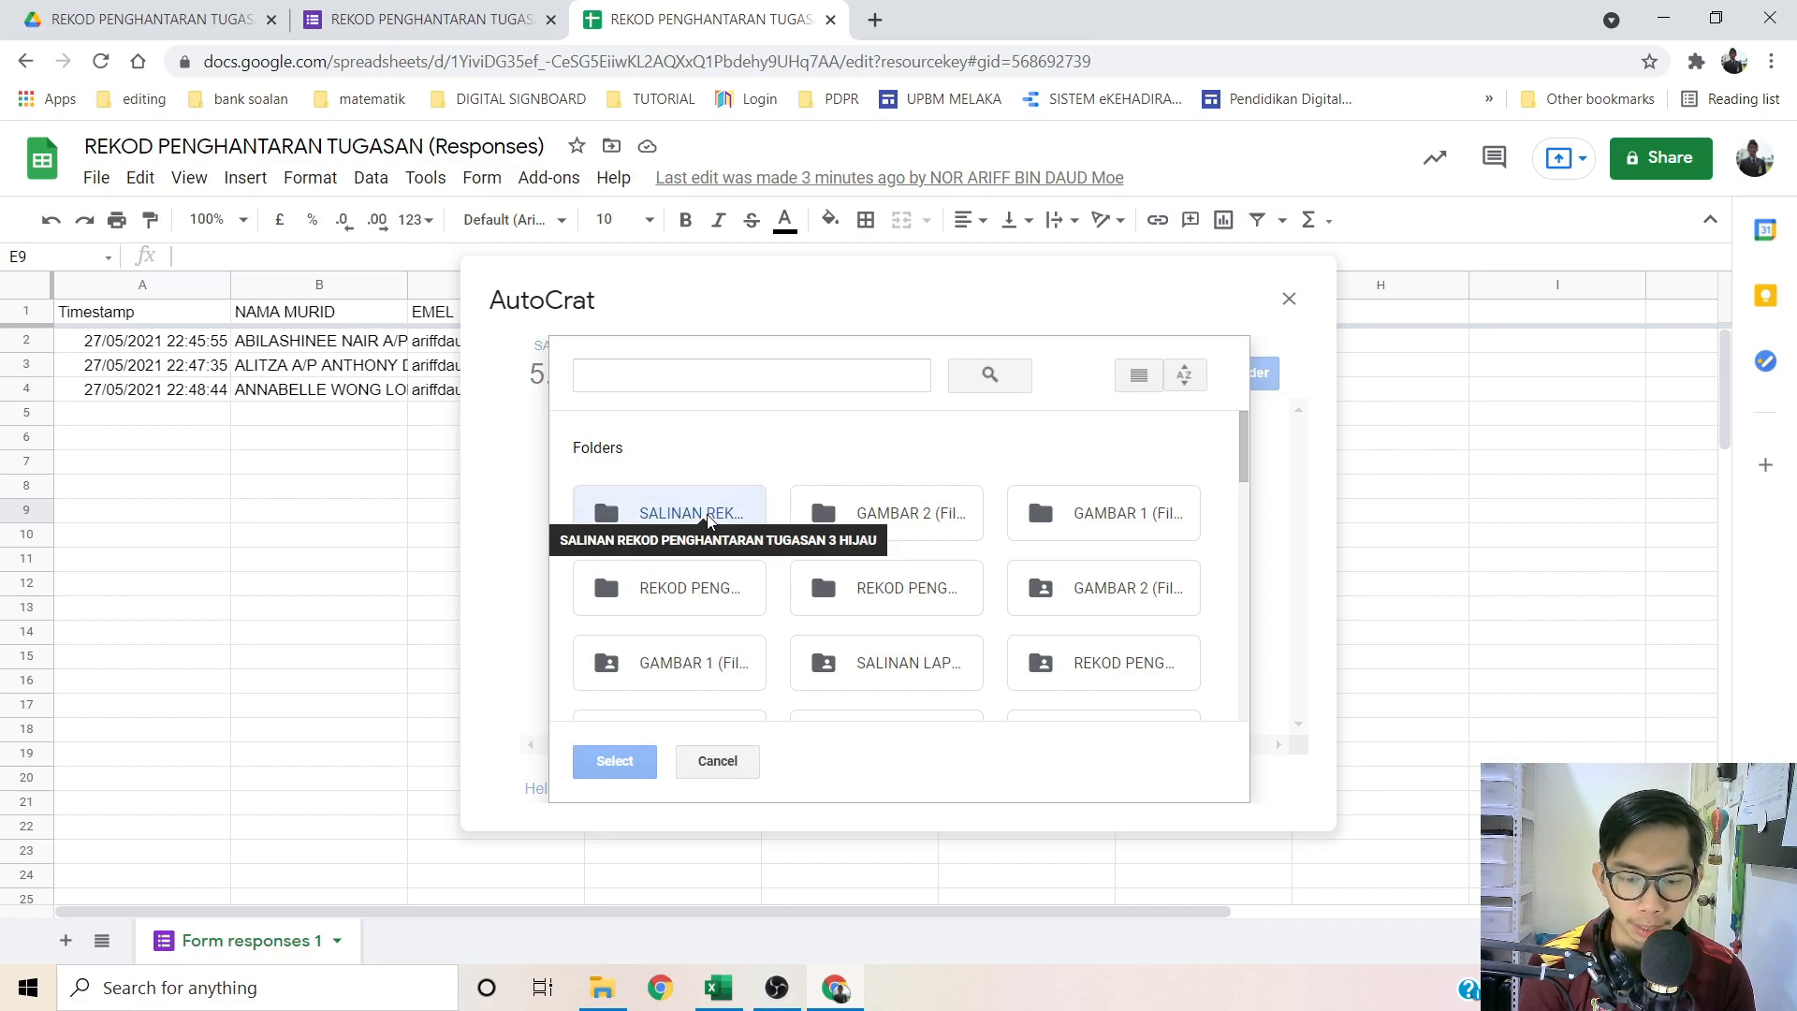
{"action": "left_click", "coordinate": [615, 762]}
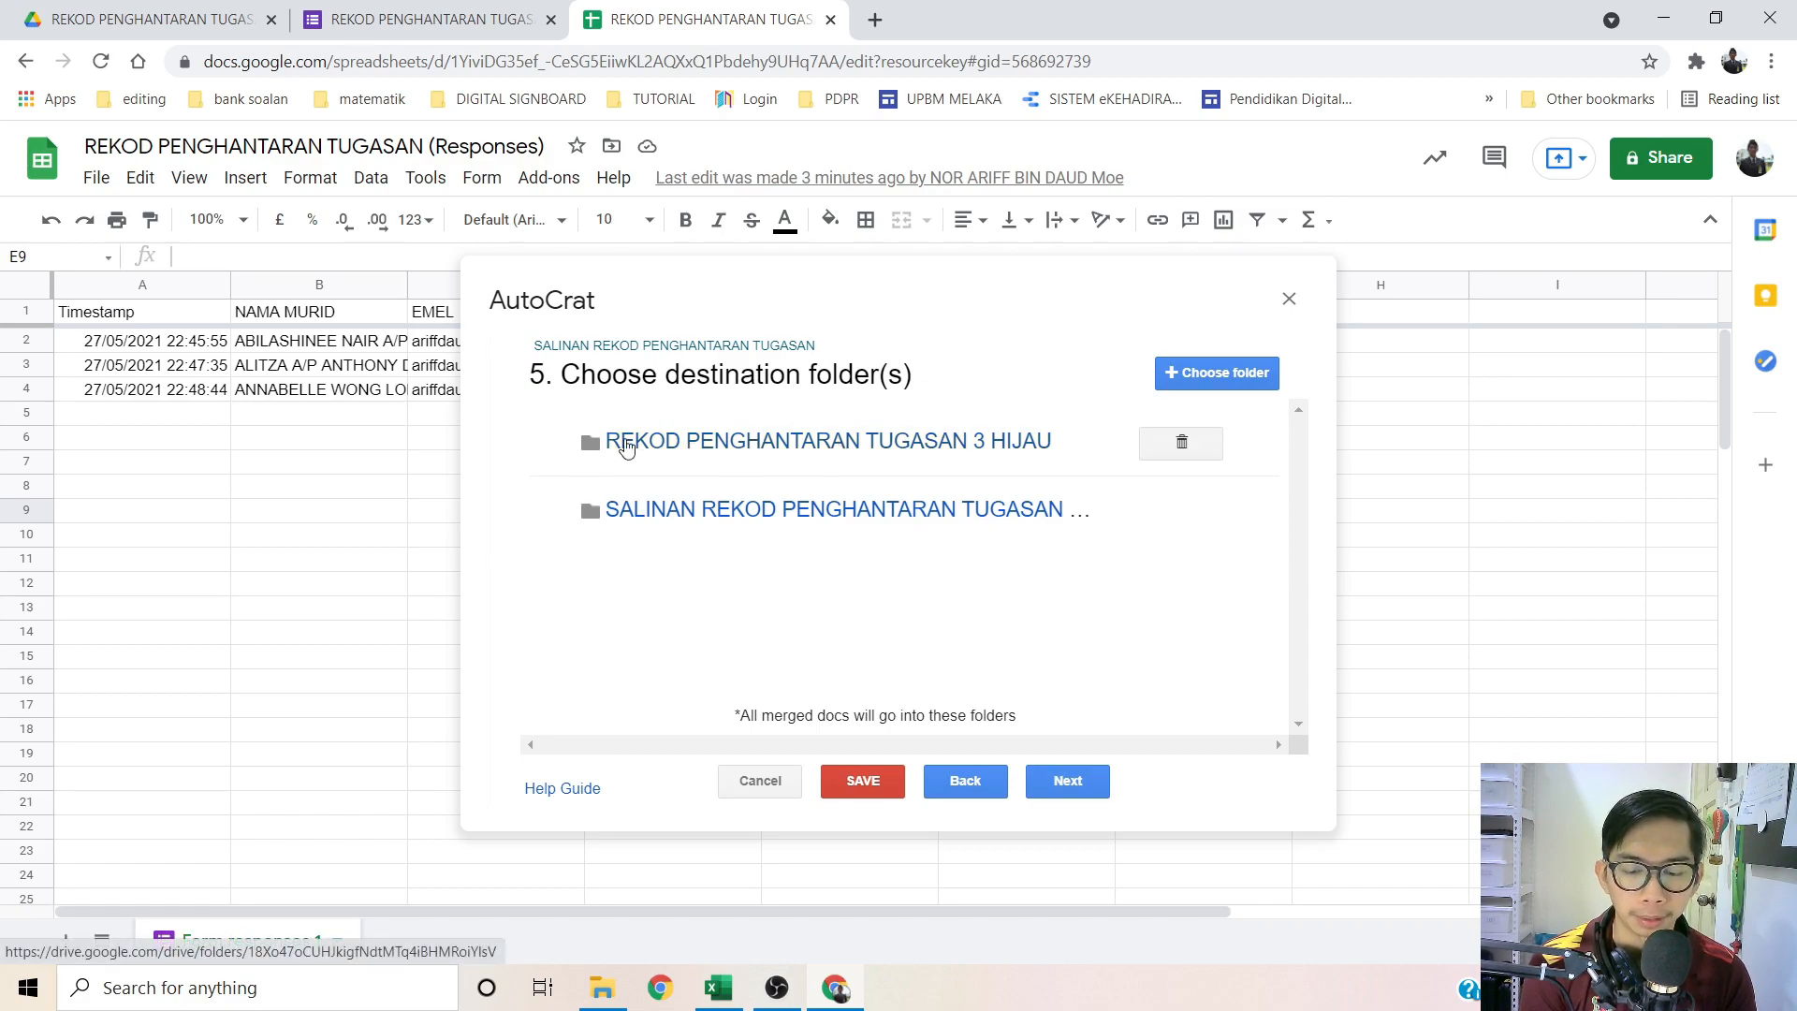
{"action": "left_click", "coordinate": [1181, 447]}
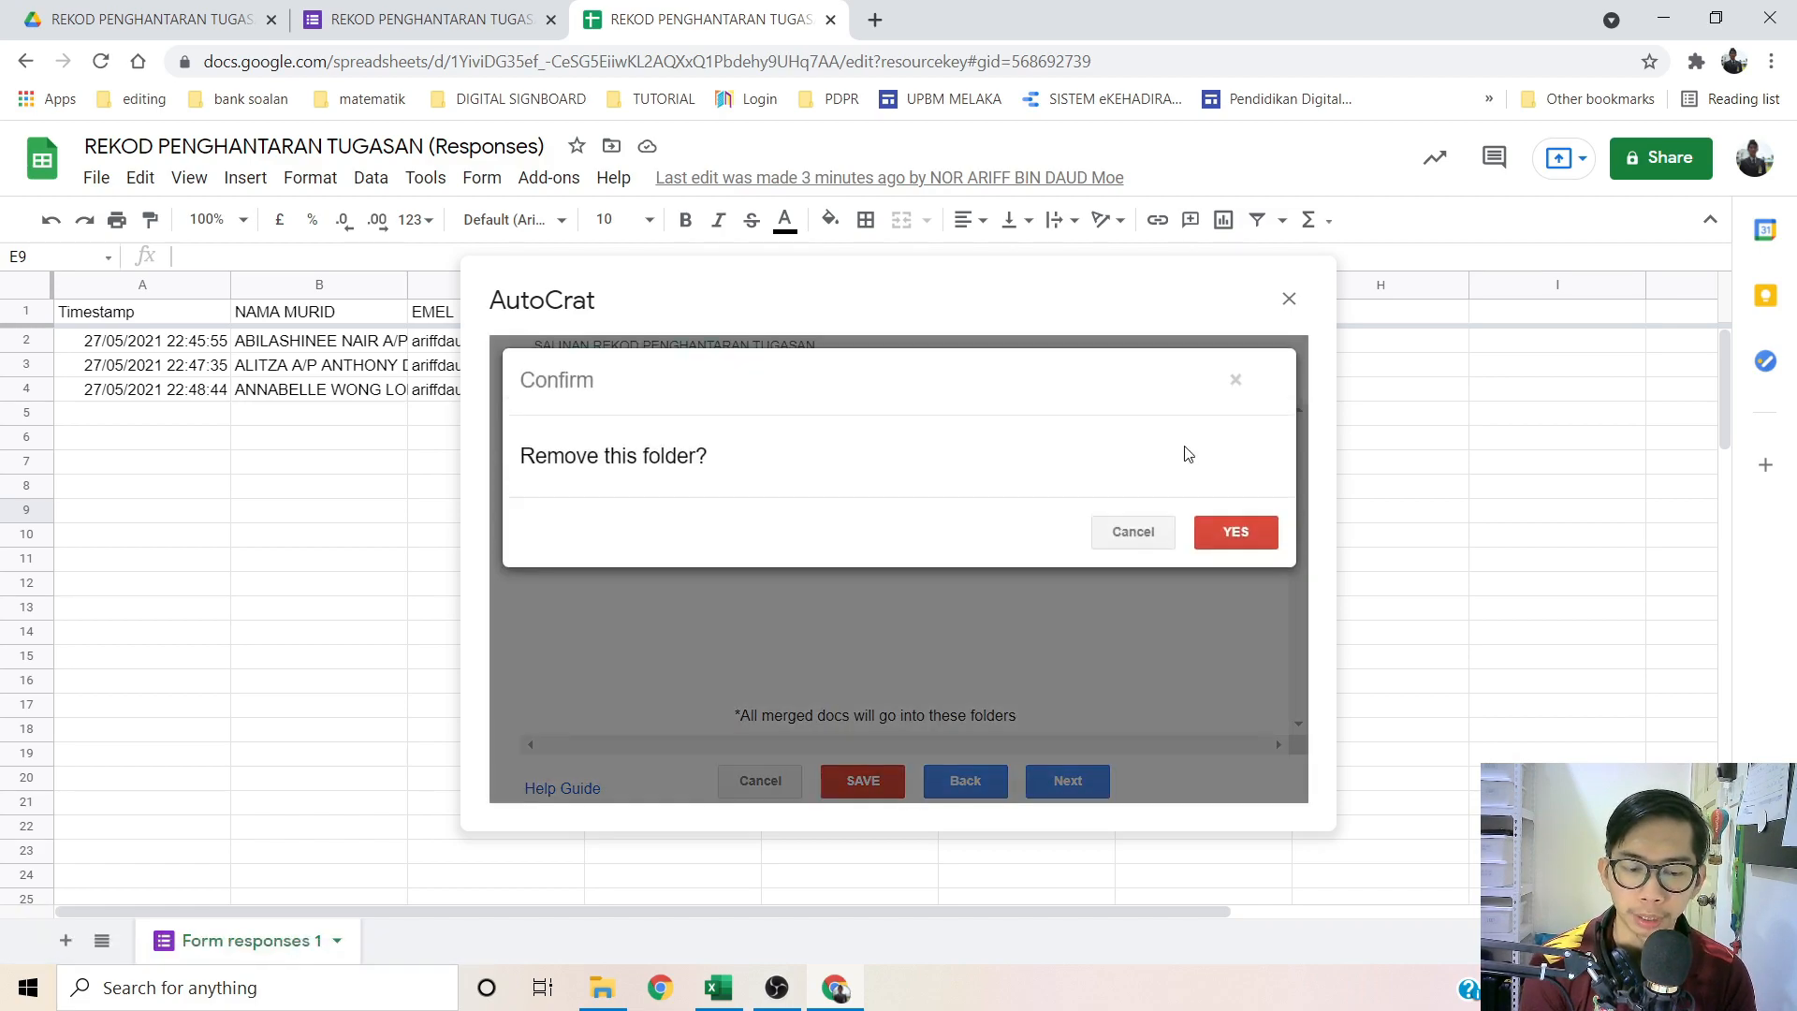
{"action": "left_click", "coordinate": [1237, 531]}
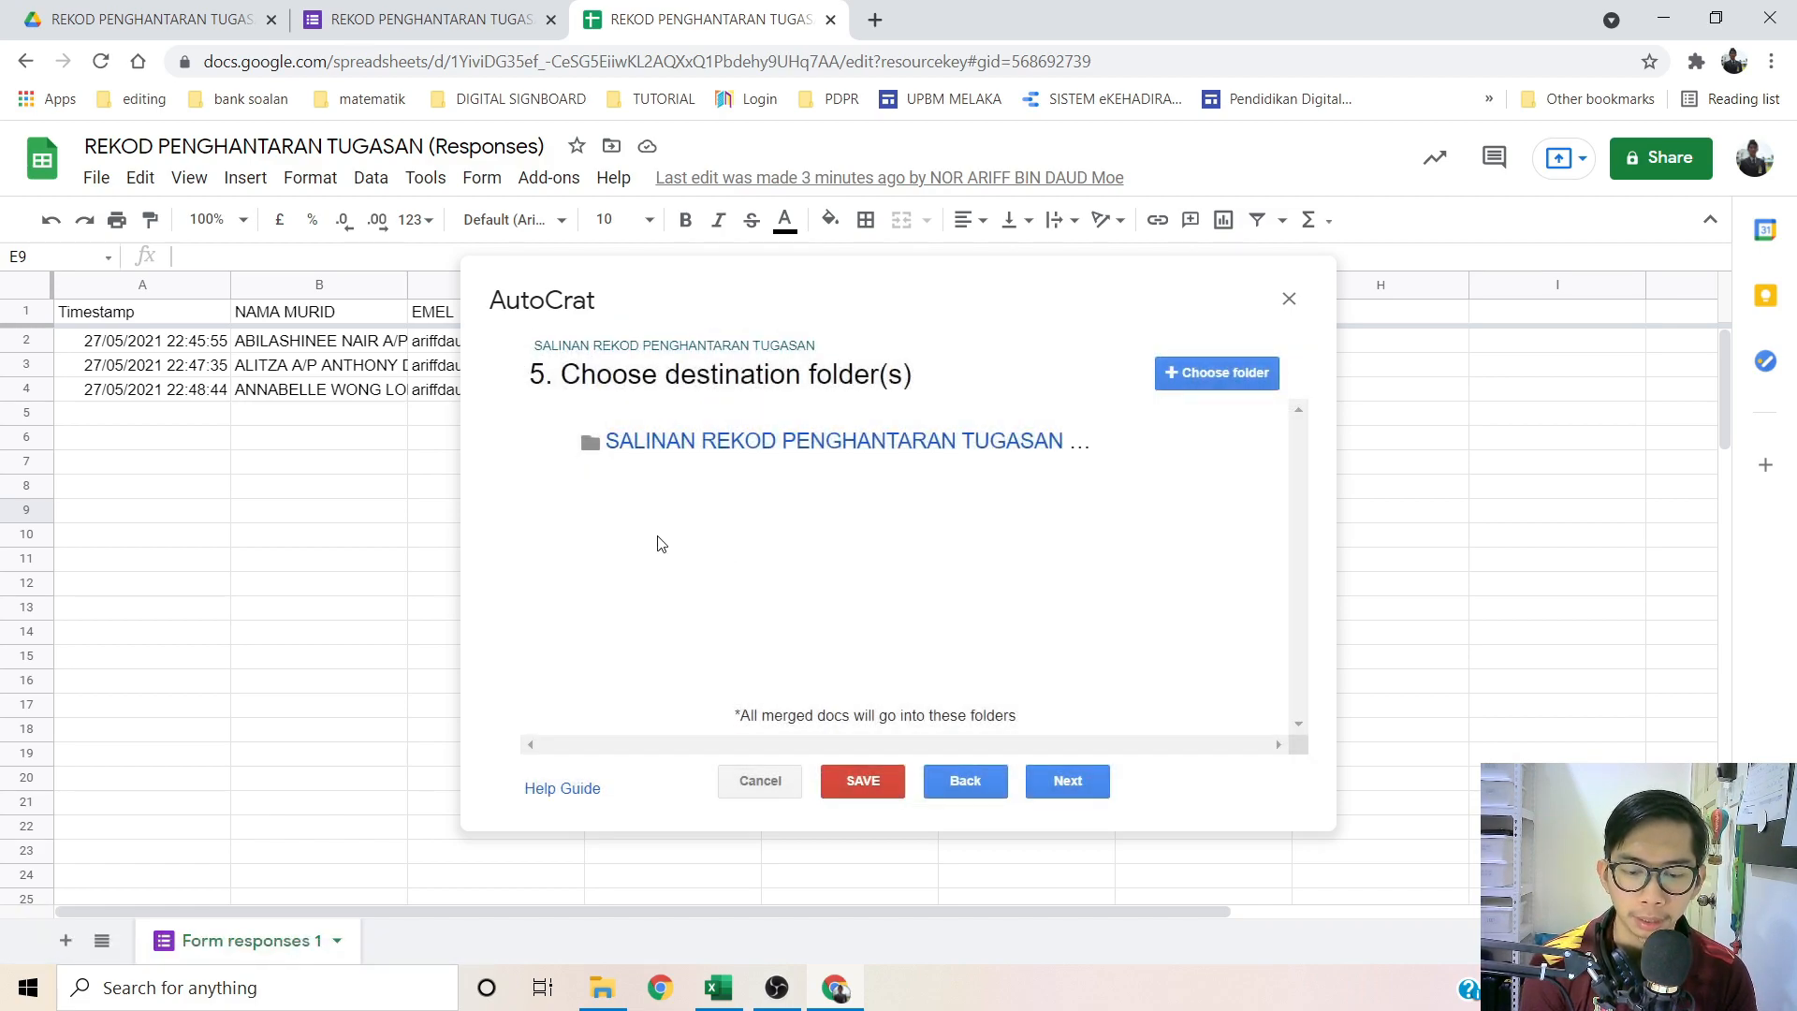
{"action": "left_click", "coordinate": [1059, 780]}
{"action": "left_click", "coordinate": [1062, 789]}
{"action": "left_click", "coordinate": [1062, 789]}
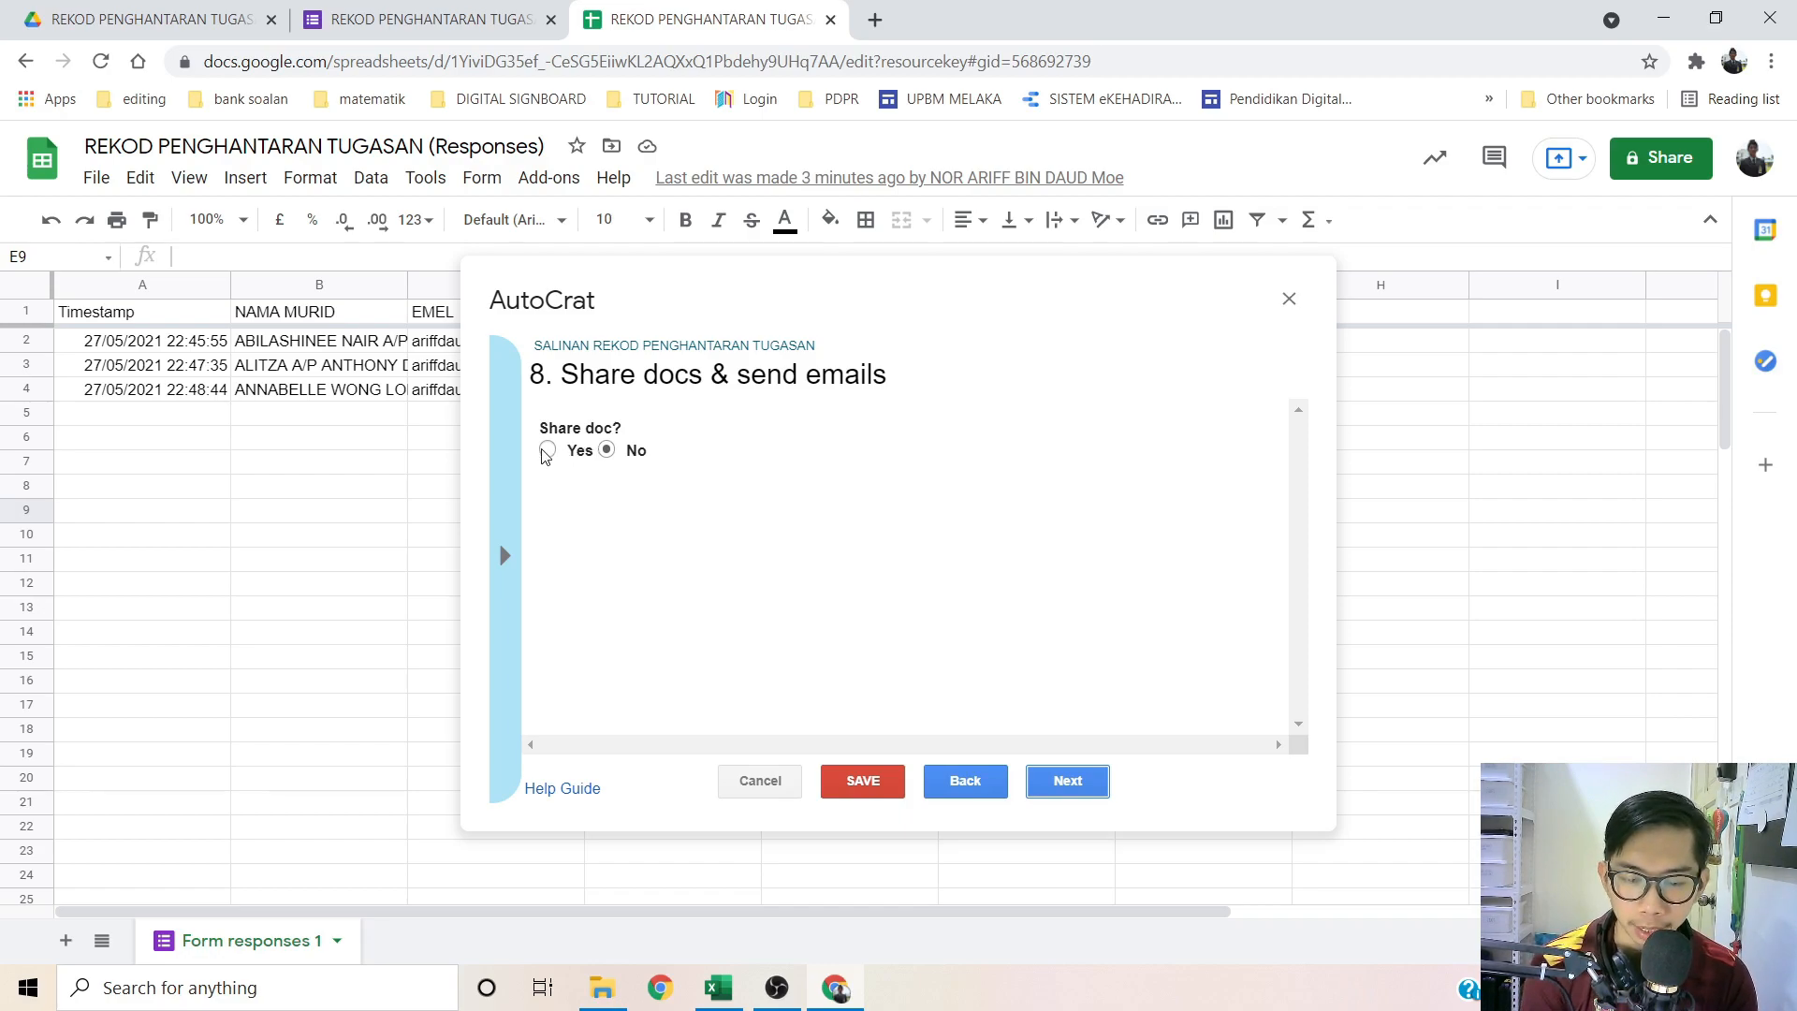
Step: Set Share doc to Yes with recipient <<EMEL>>, then minimise the browser
{"action": "left_click", "coordinate": [547, 451]}
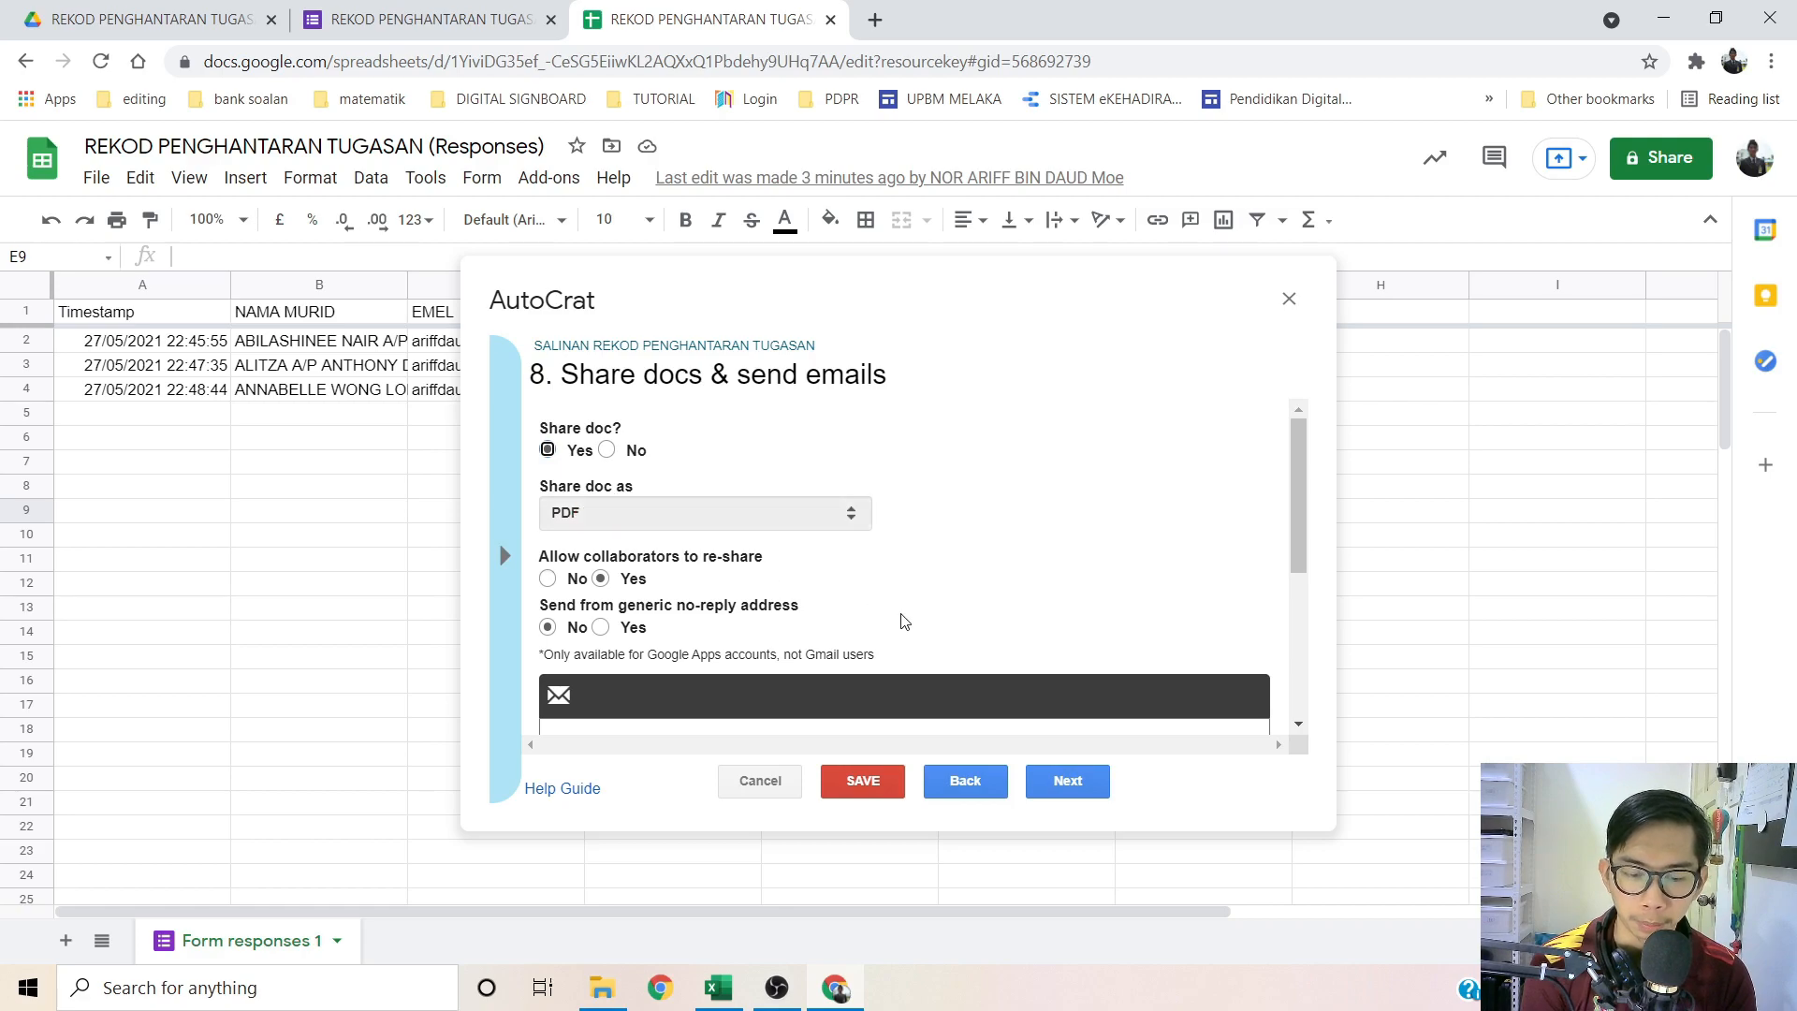
{"action": "scroll", "coordinate": [903, 617], "scroll_direction": "down", "scroll_amount": 3}
{"action": "left_click", "coordinate": [708, 508]}
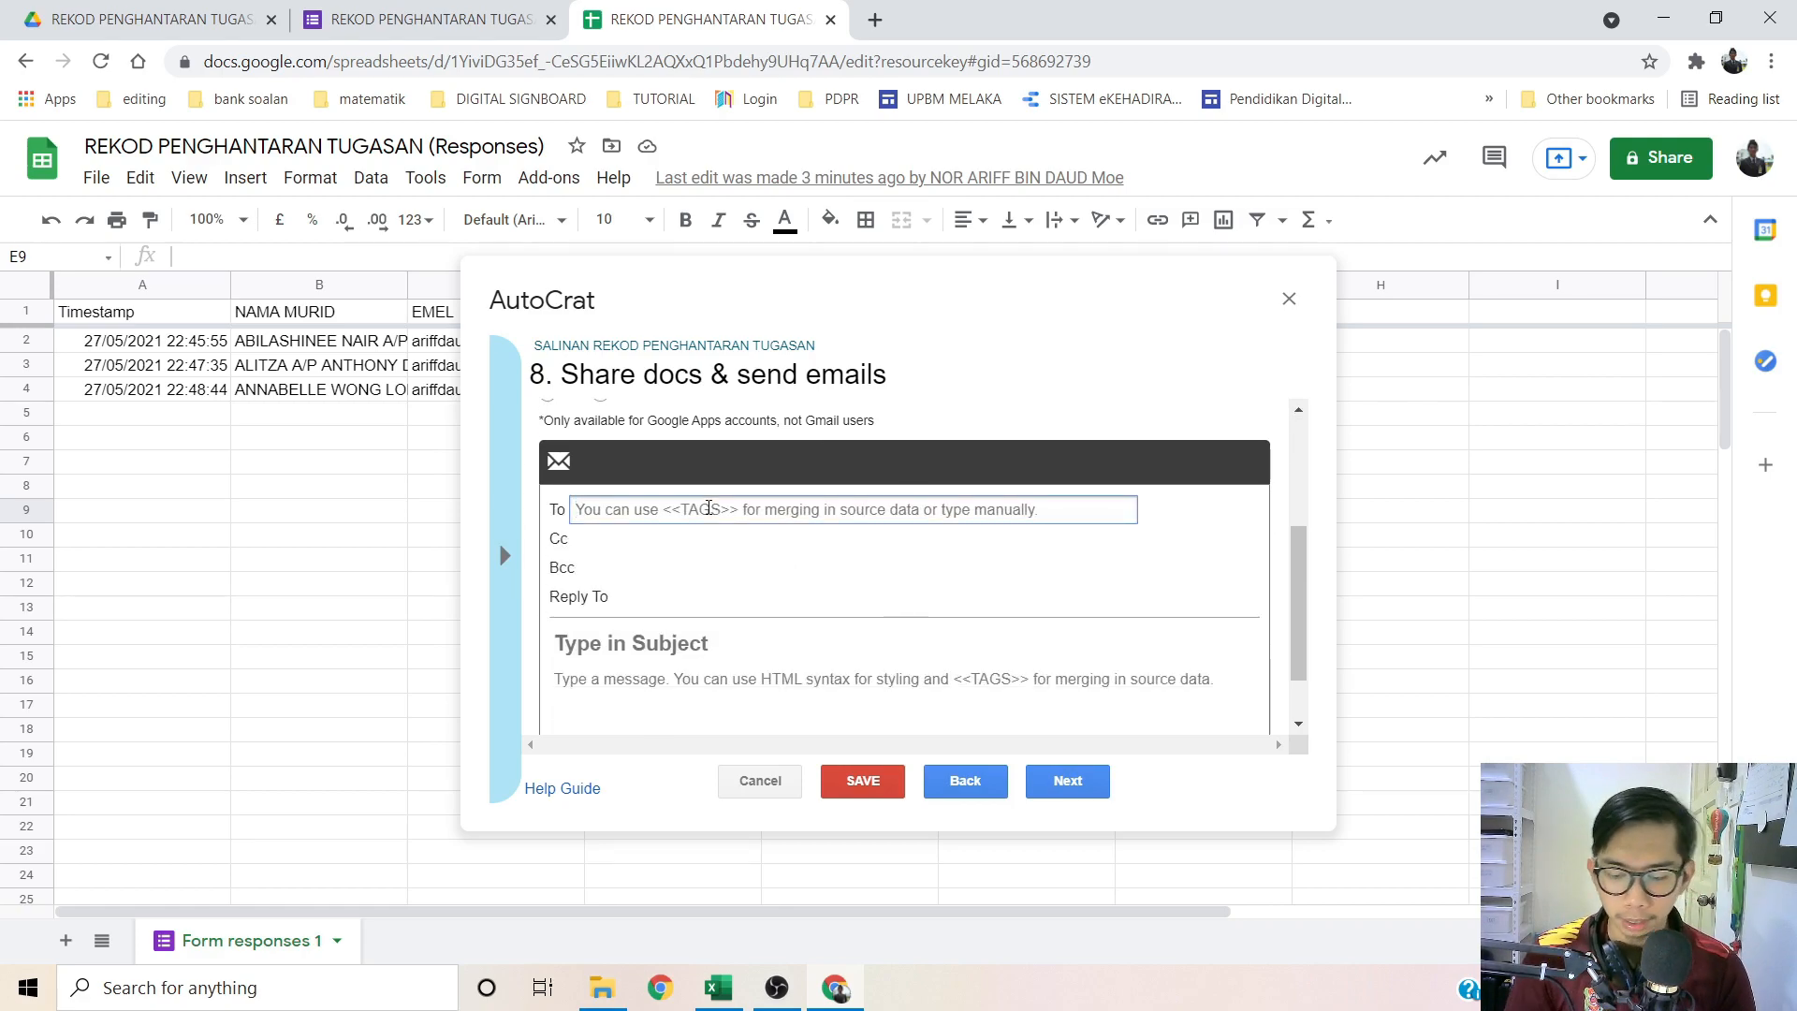
{"action": "type", "text": "<<"}
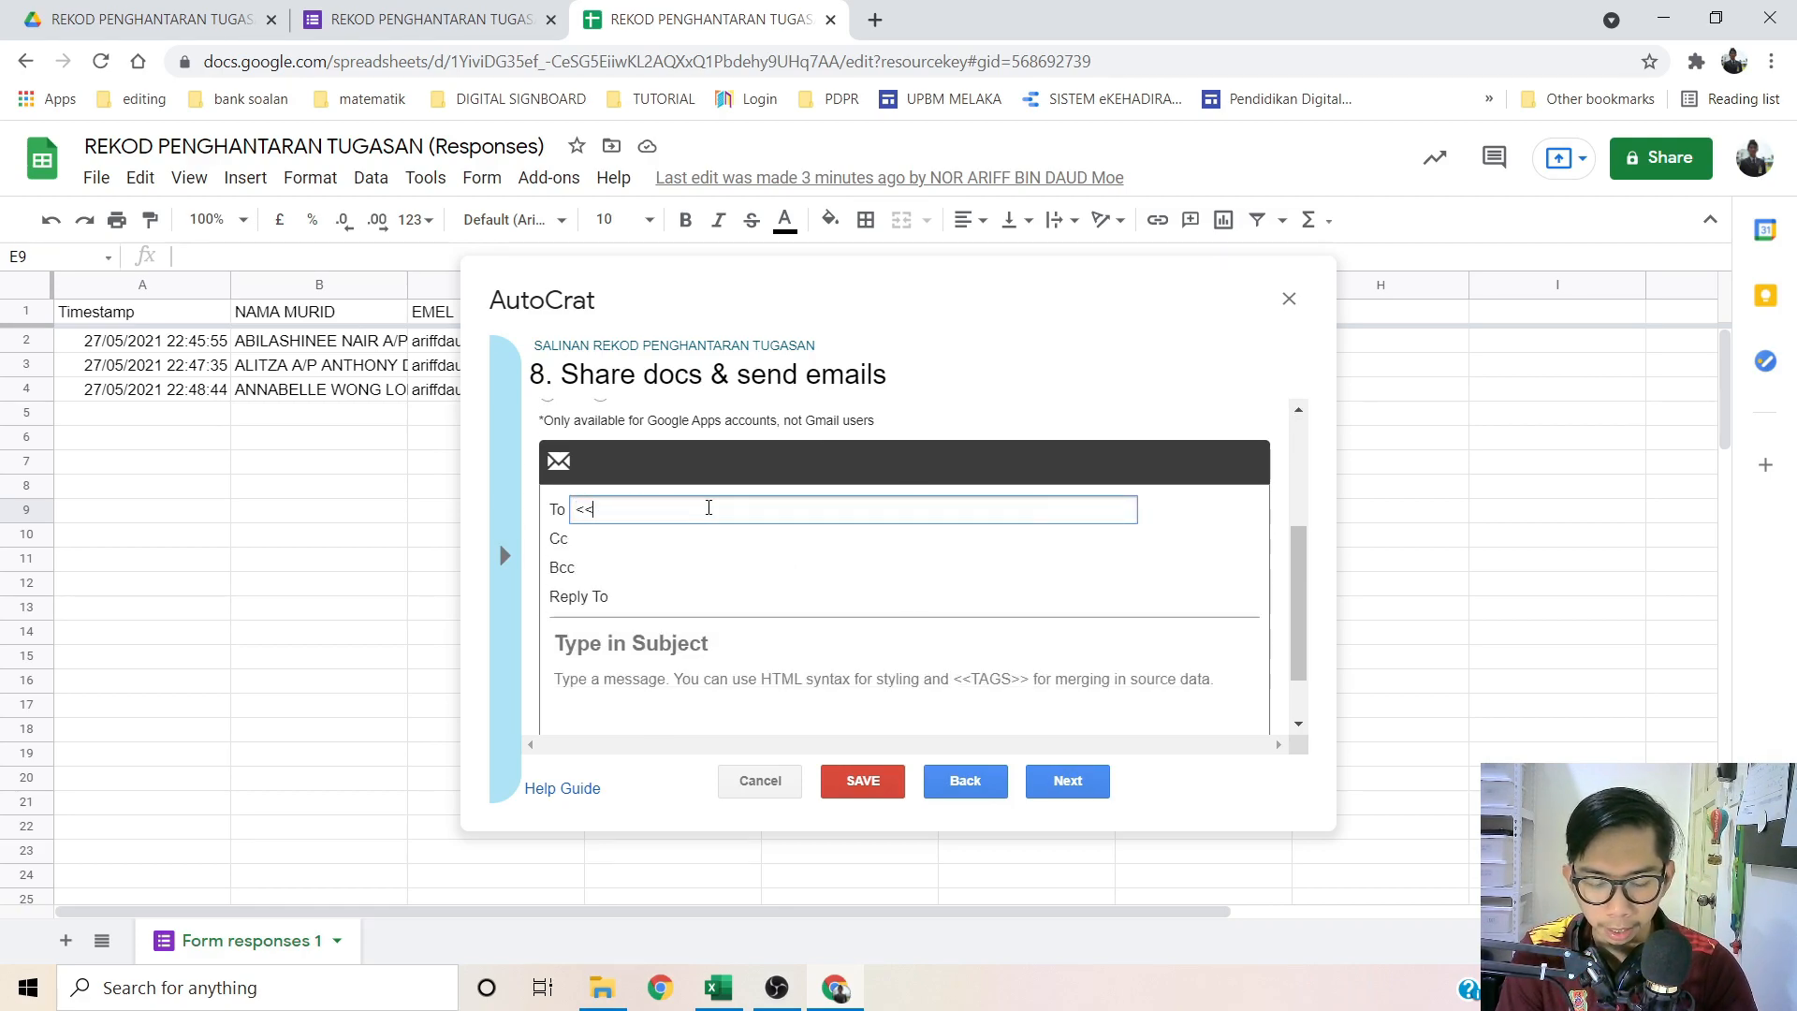
{"action": "type", "text": "EMEL>>"}
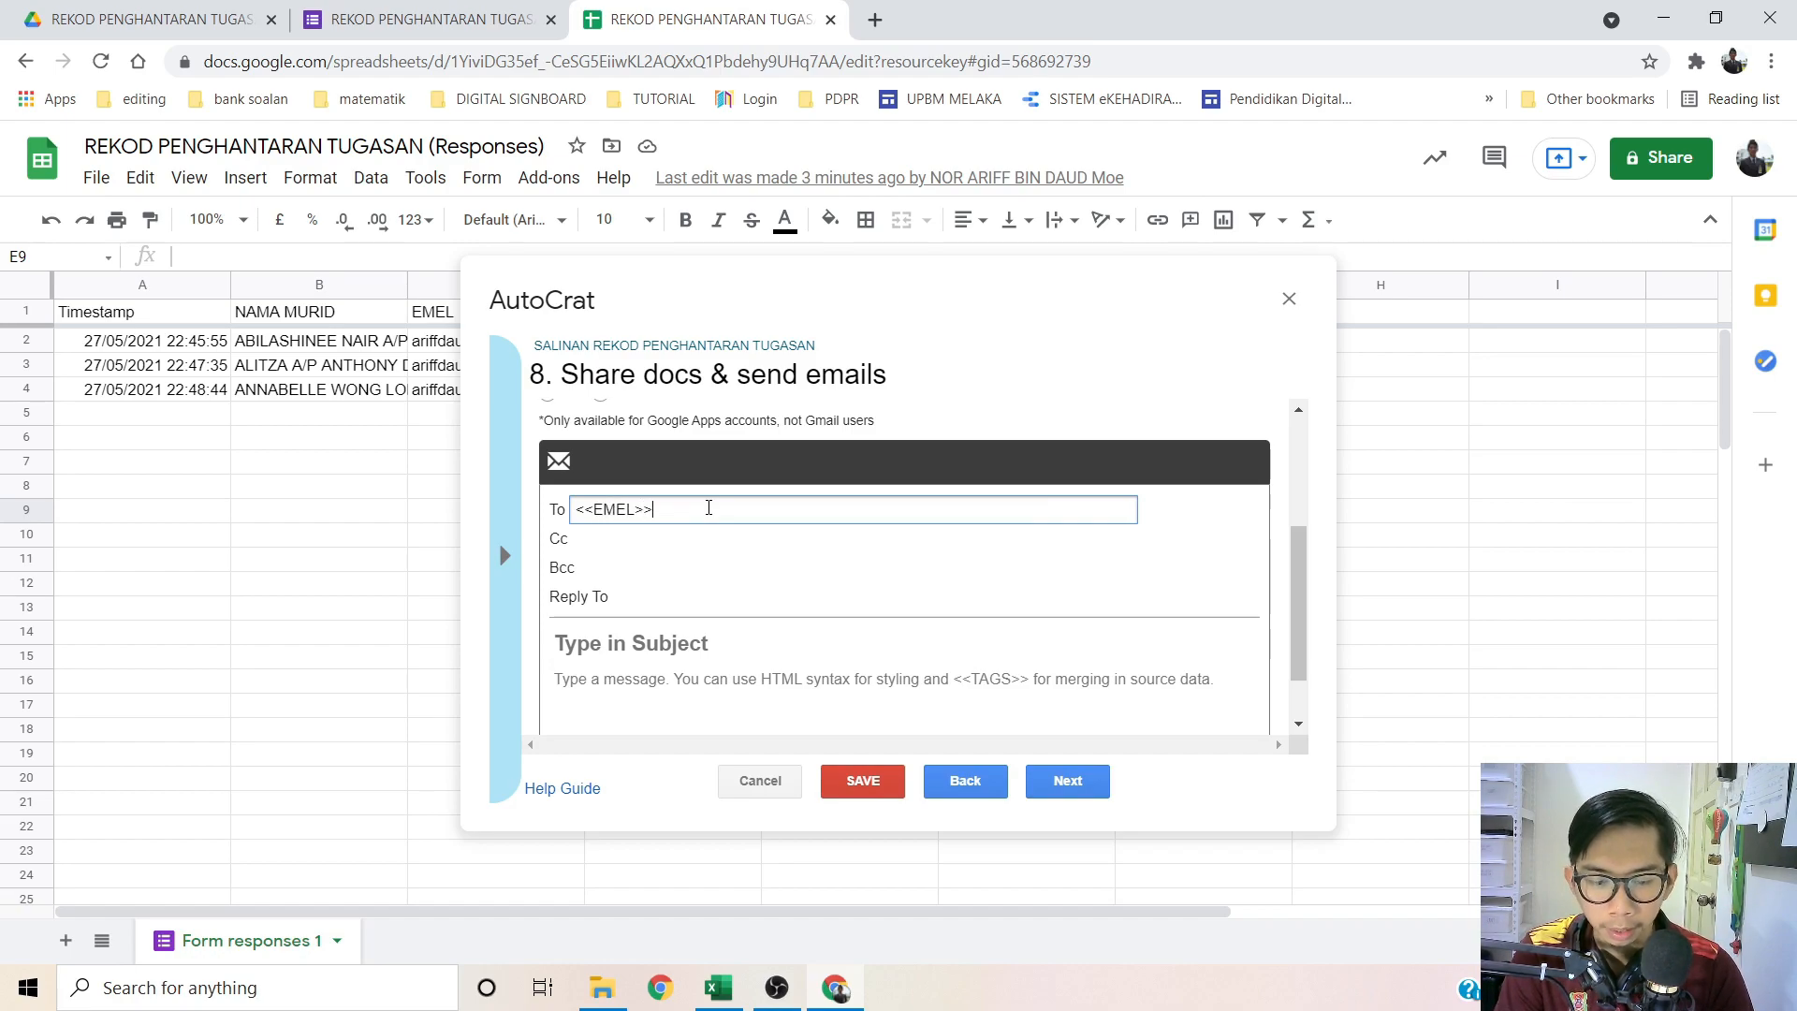
{"action": "scroll", "coordinate": [708, 524], "scroll_direction": "down", "scroll_amount": 1}
{"action": "left_click", "coordinate": [645, 572]}
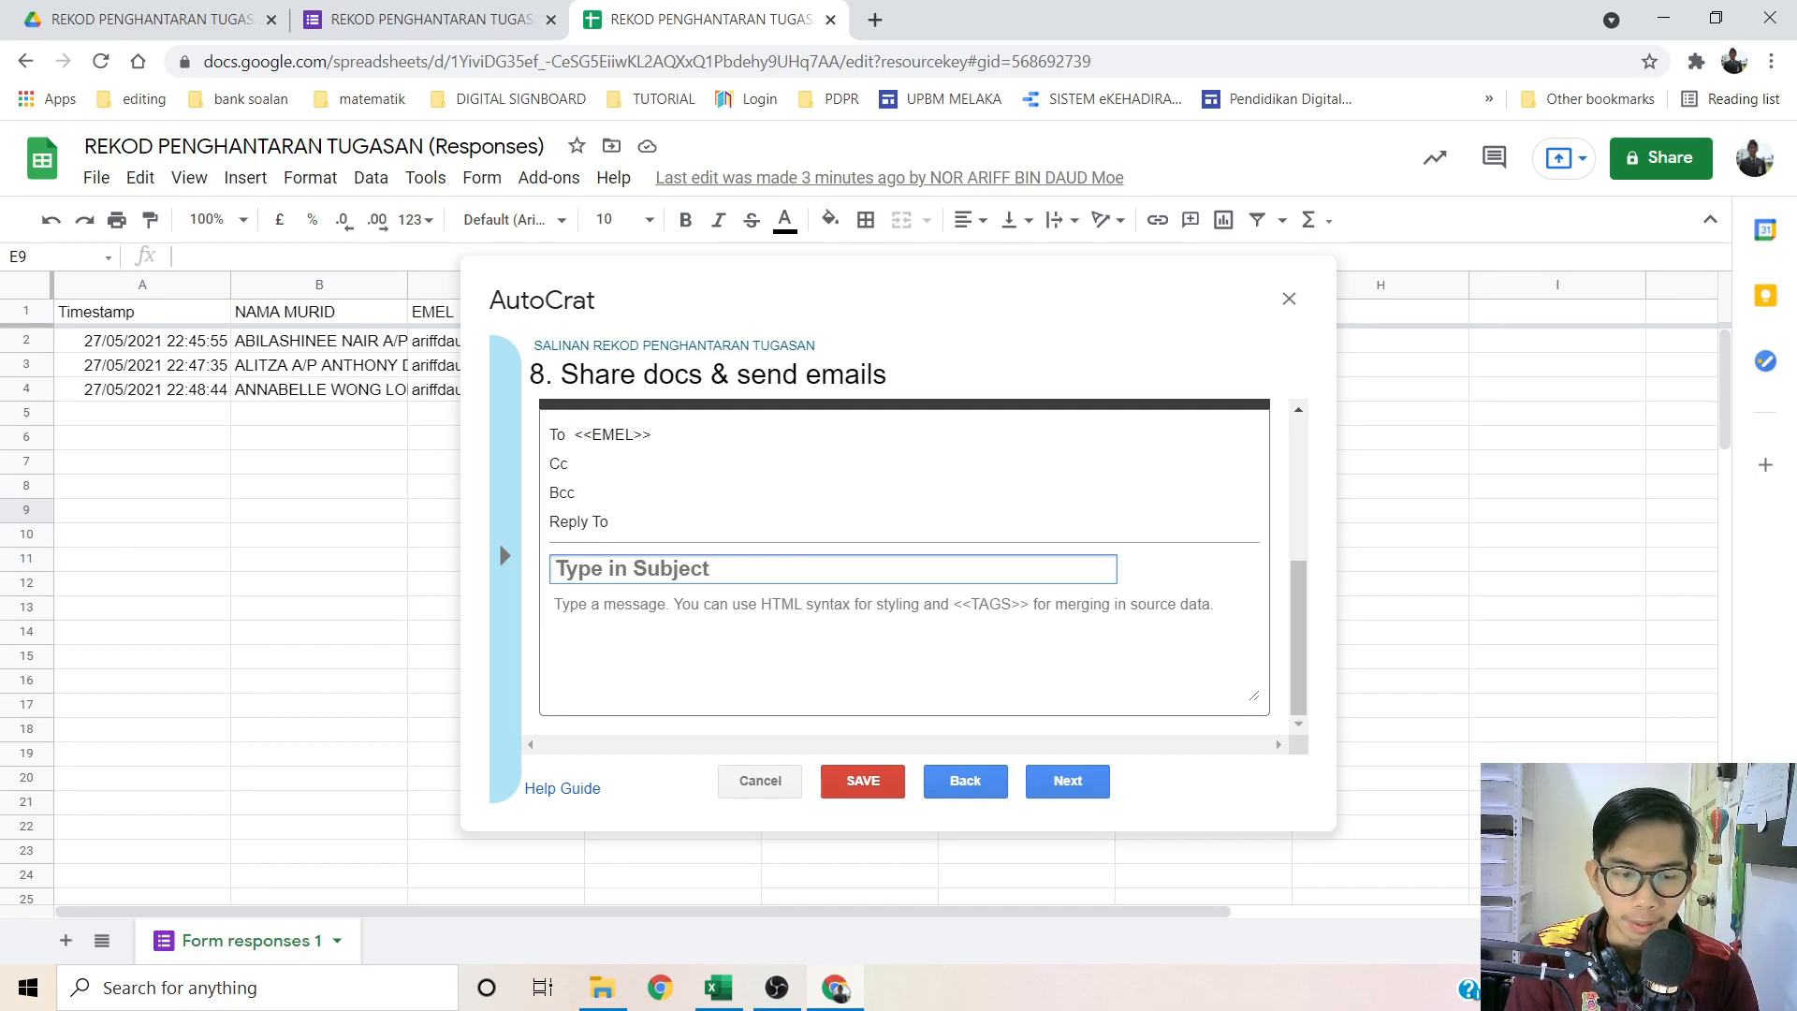
{"action": "left_click", "coordinate": [1663, 18]}
Step: Paste the prepared message into the body and set subject 'SALINAN REKOD PENGHANTARAN TUGASAN <<TAJUK/UNIT>>'
{"action": "left_click", "coordinate": [300, 906]}
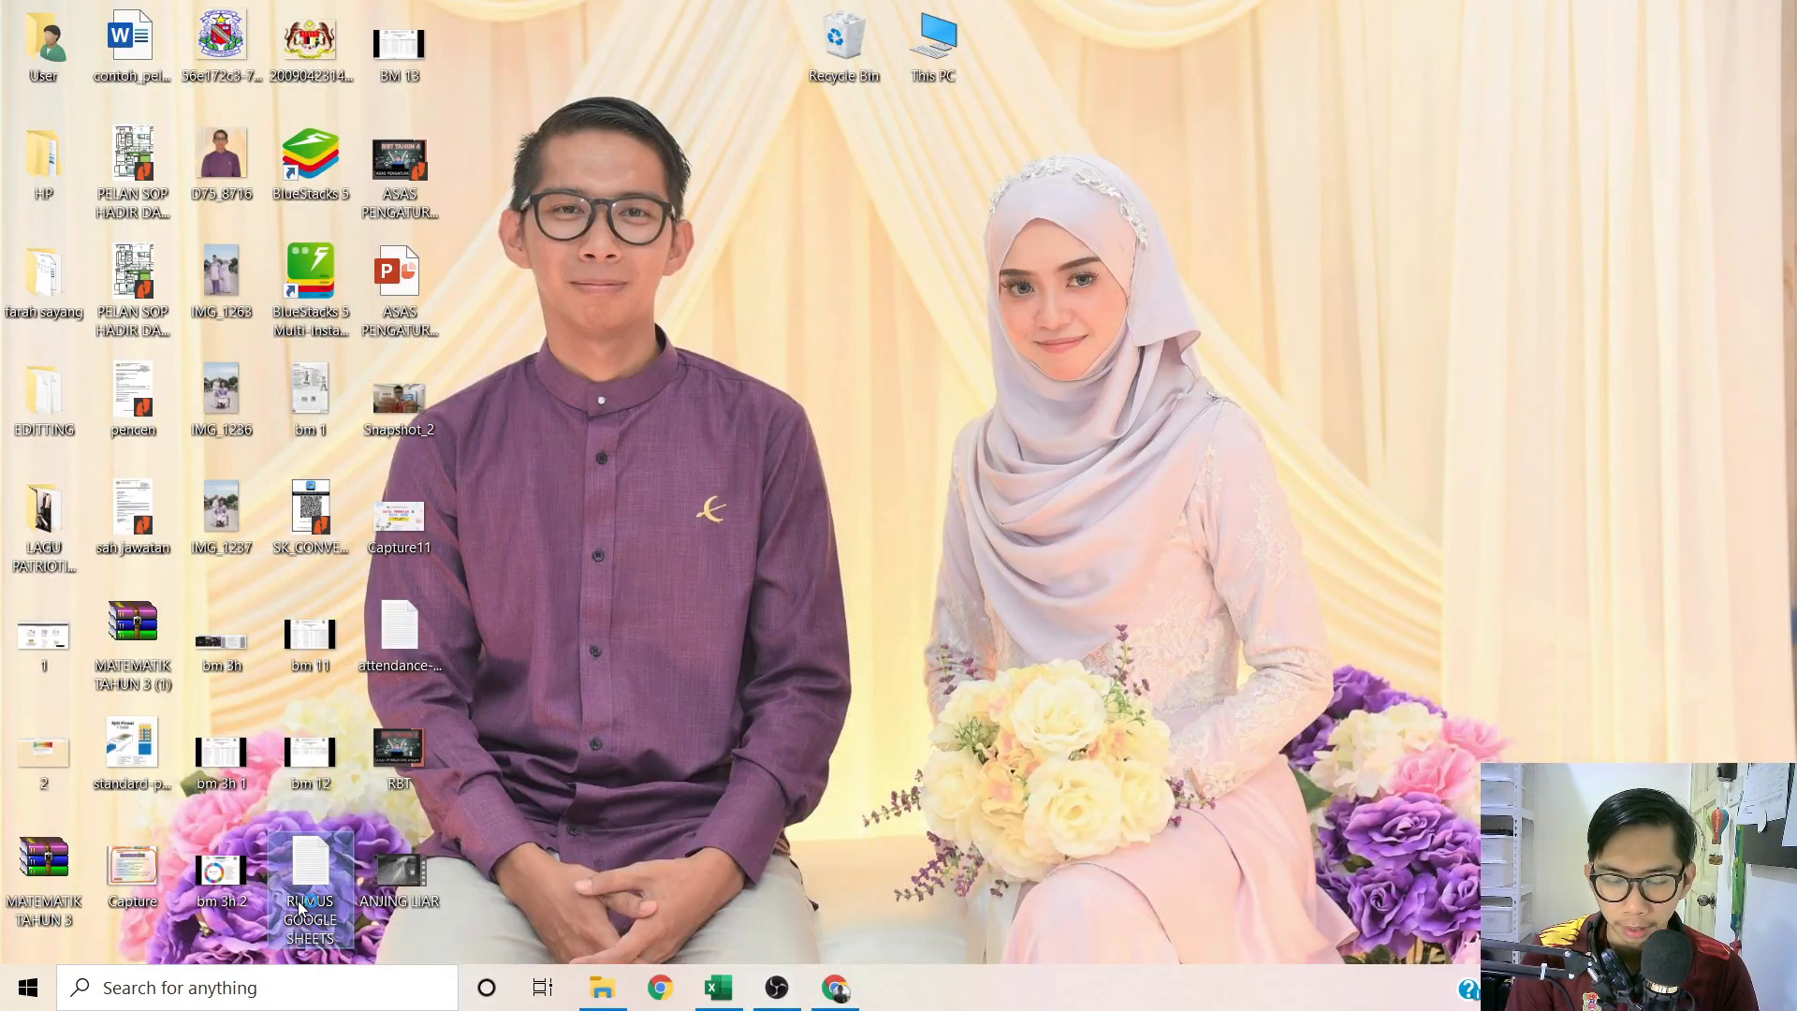
{"action": "double_click", "coordinate": [299, 906]}
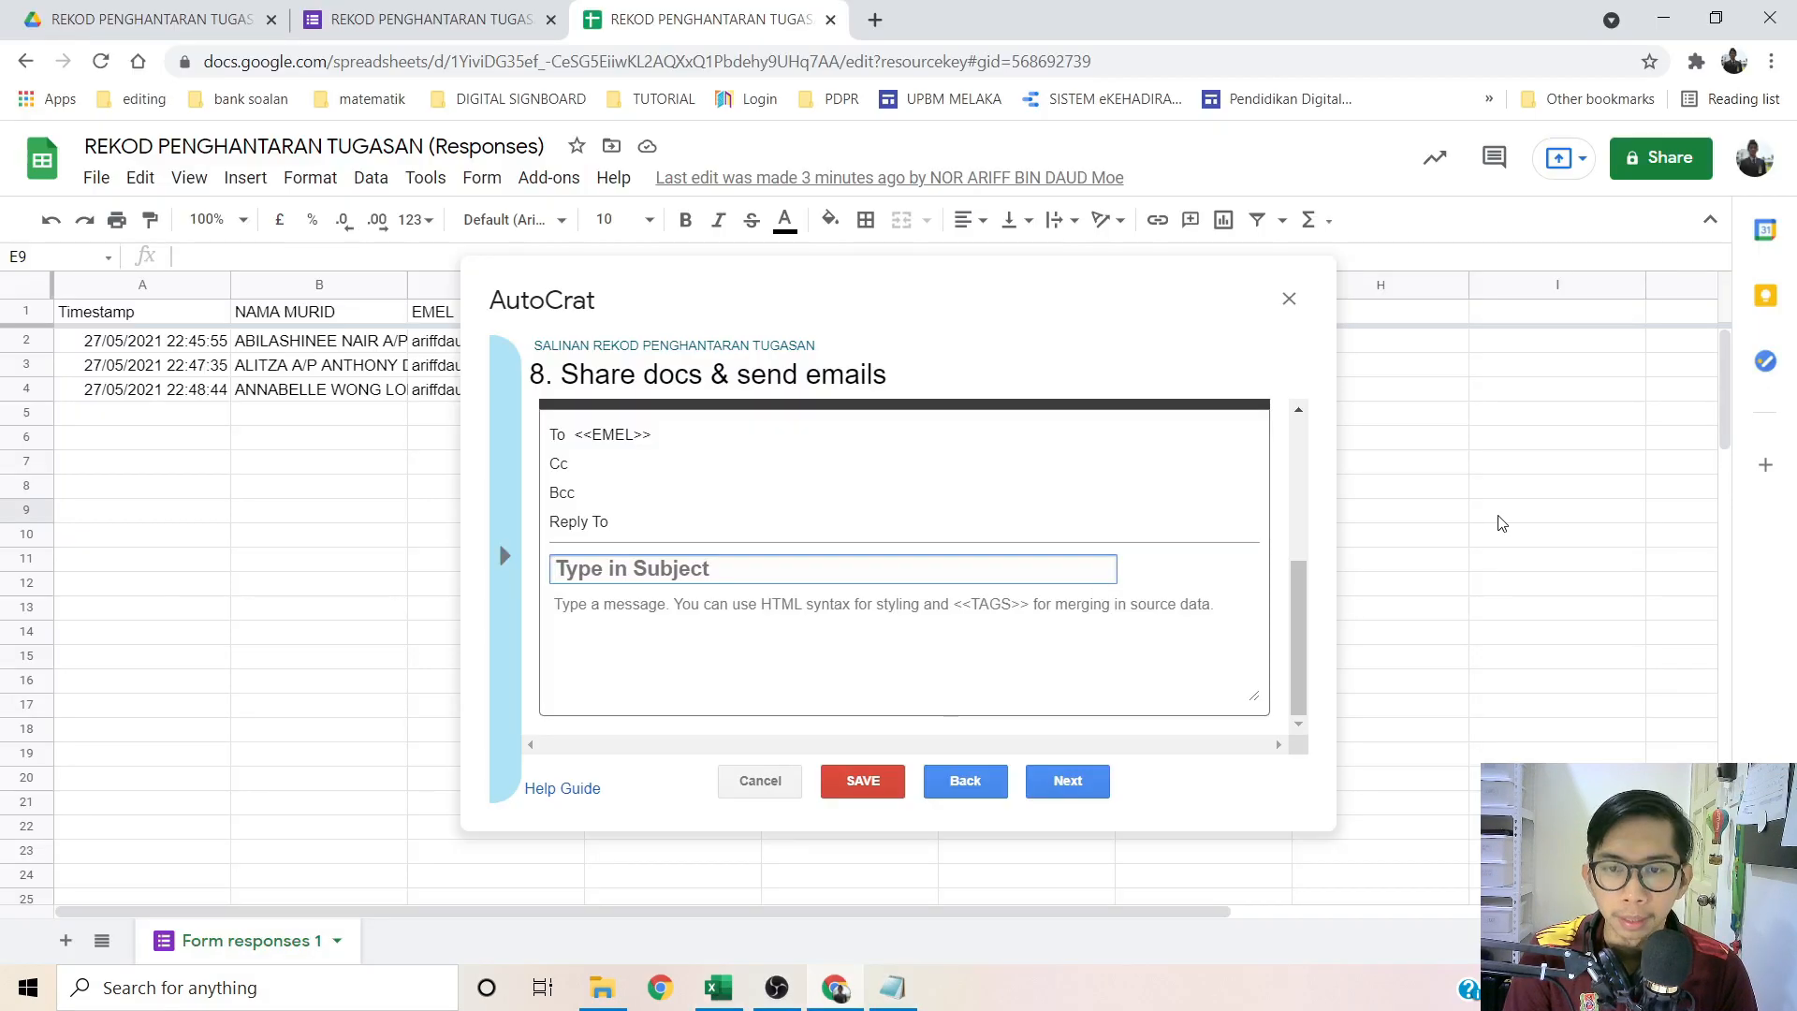
{"action": "key", "text": "alt+Tab"}
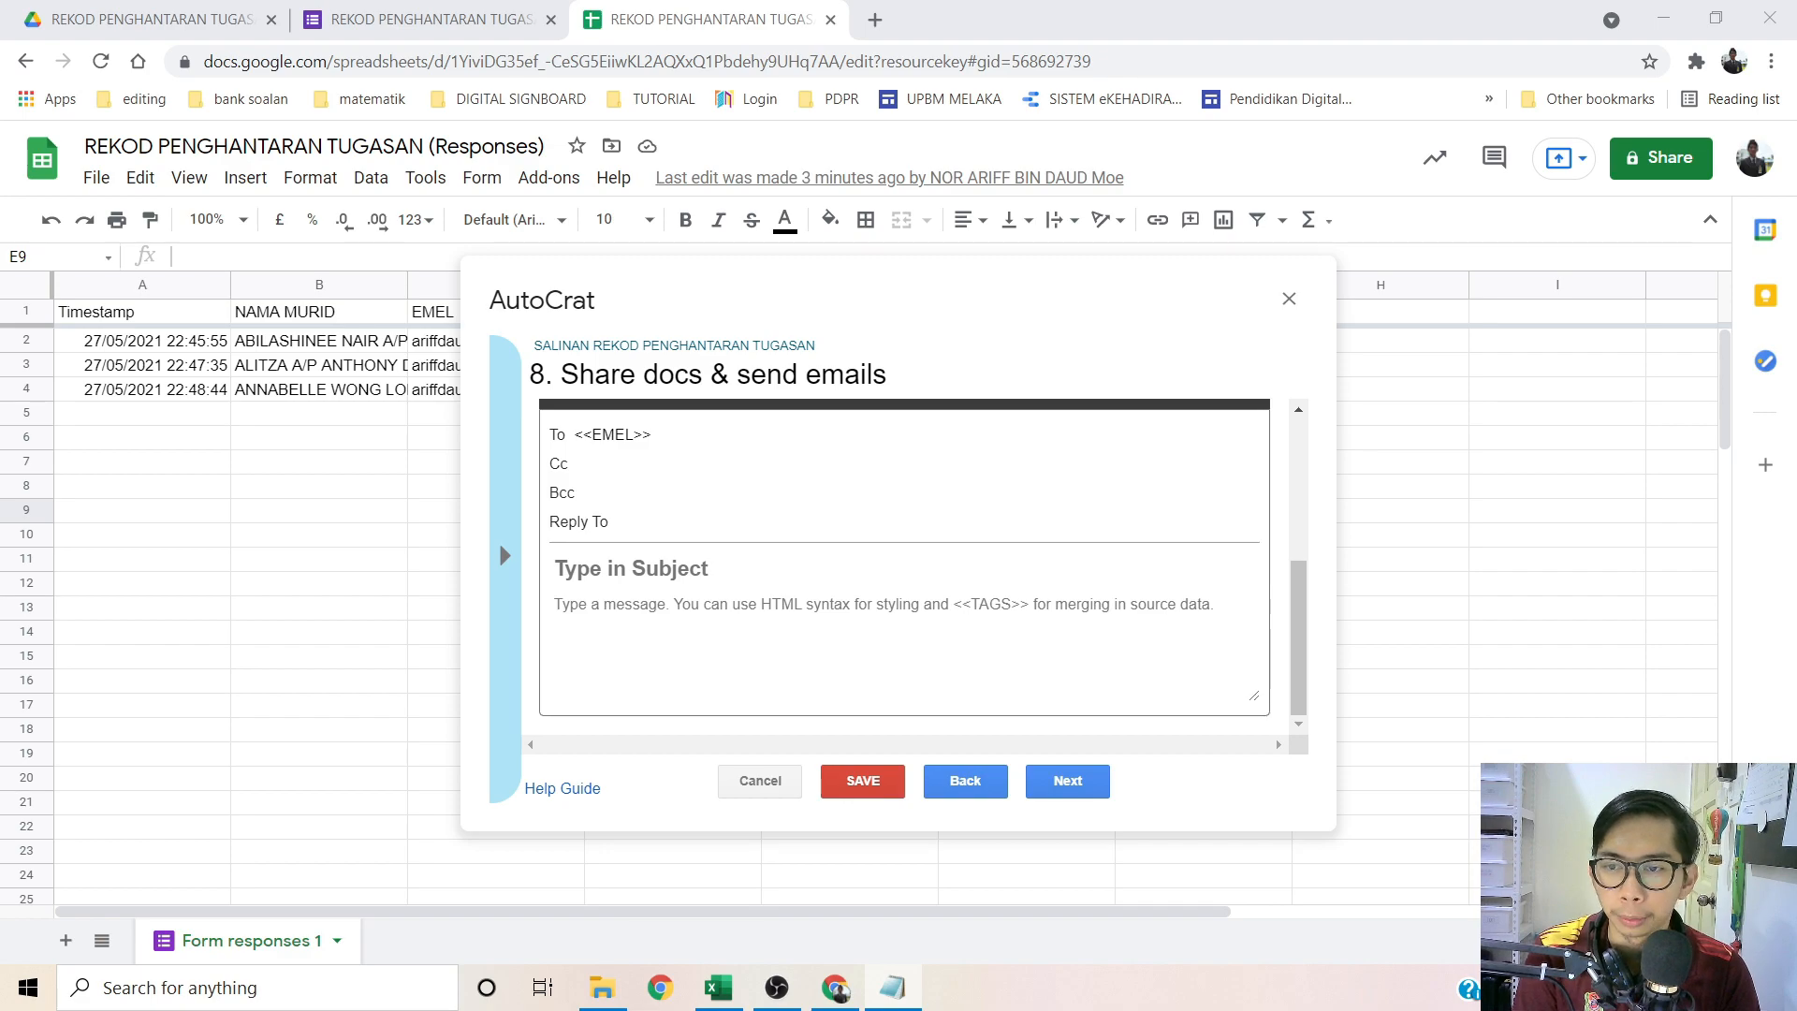
{"action": "left_click", "coordinate": [670, 571]}
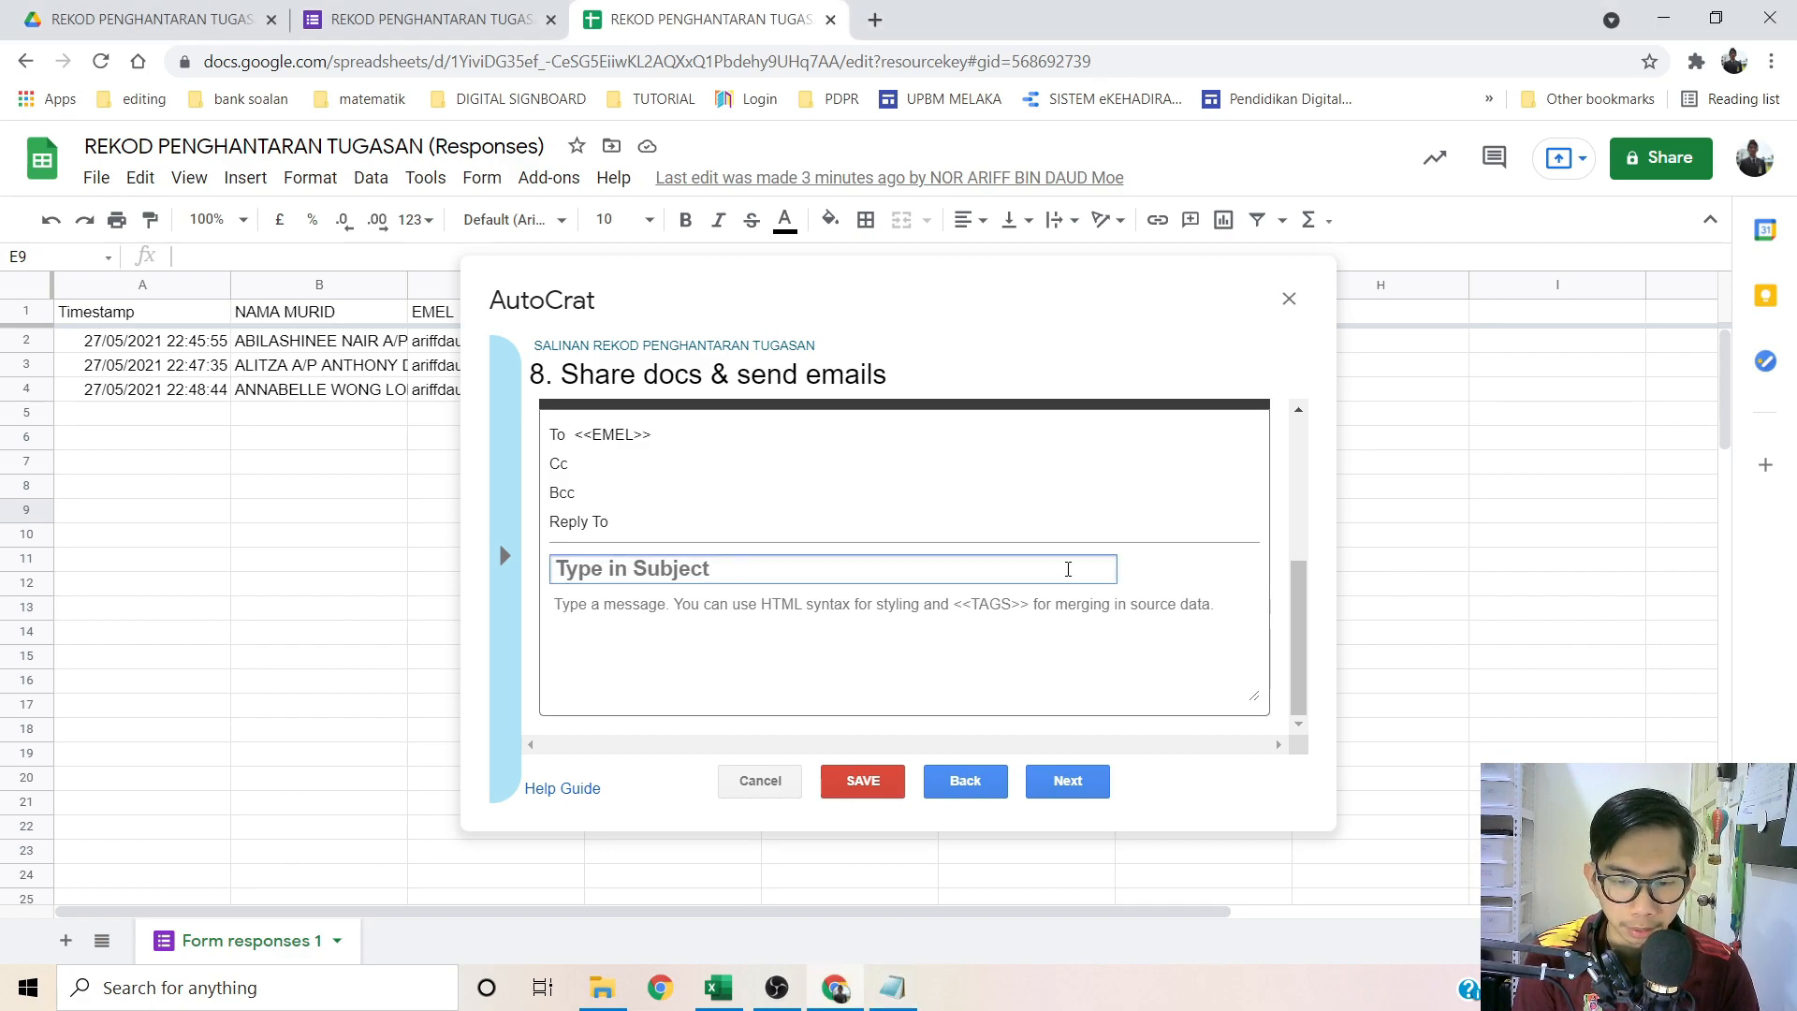
{"action": "left_click", "coordinate": [670, 602]}
{"action": "key", "text": "ctrl+v"}
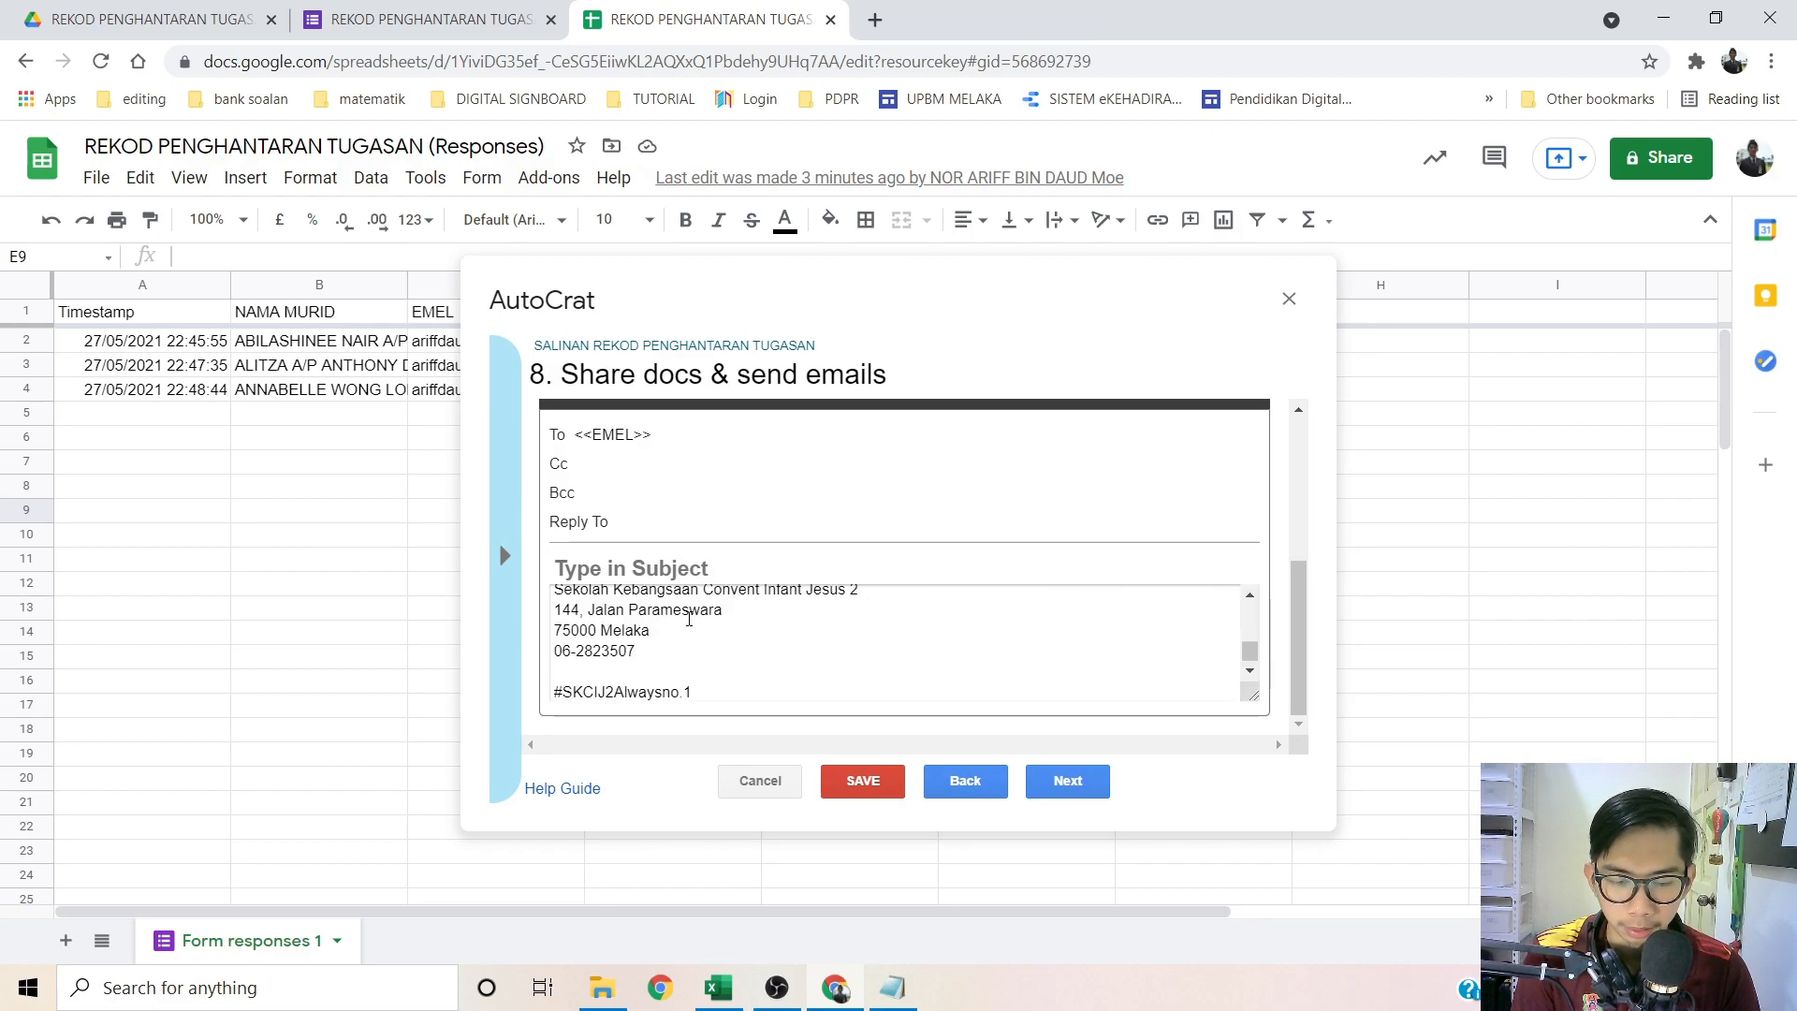
{"action": "scroll", "coordinate": [689, 619], "scroll_direction": "up", "scroll_amount": 5}
{"action": "left_click", "coordinate": [721, 568]}
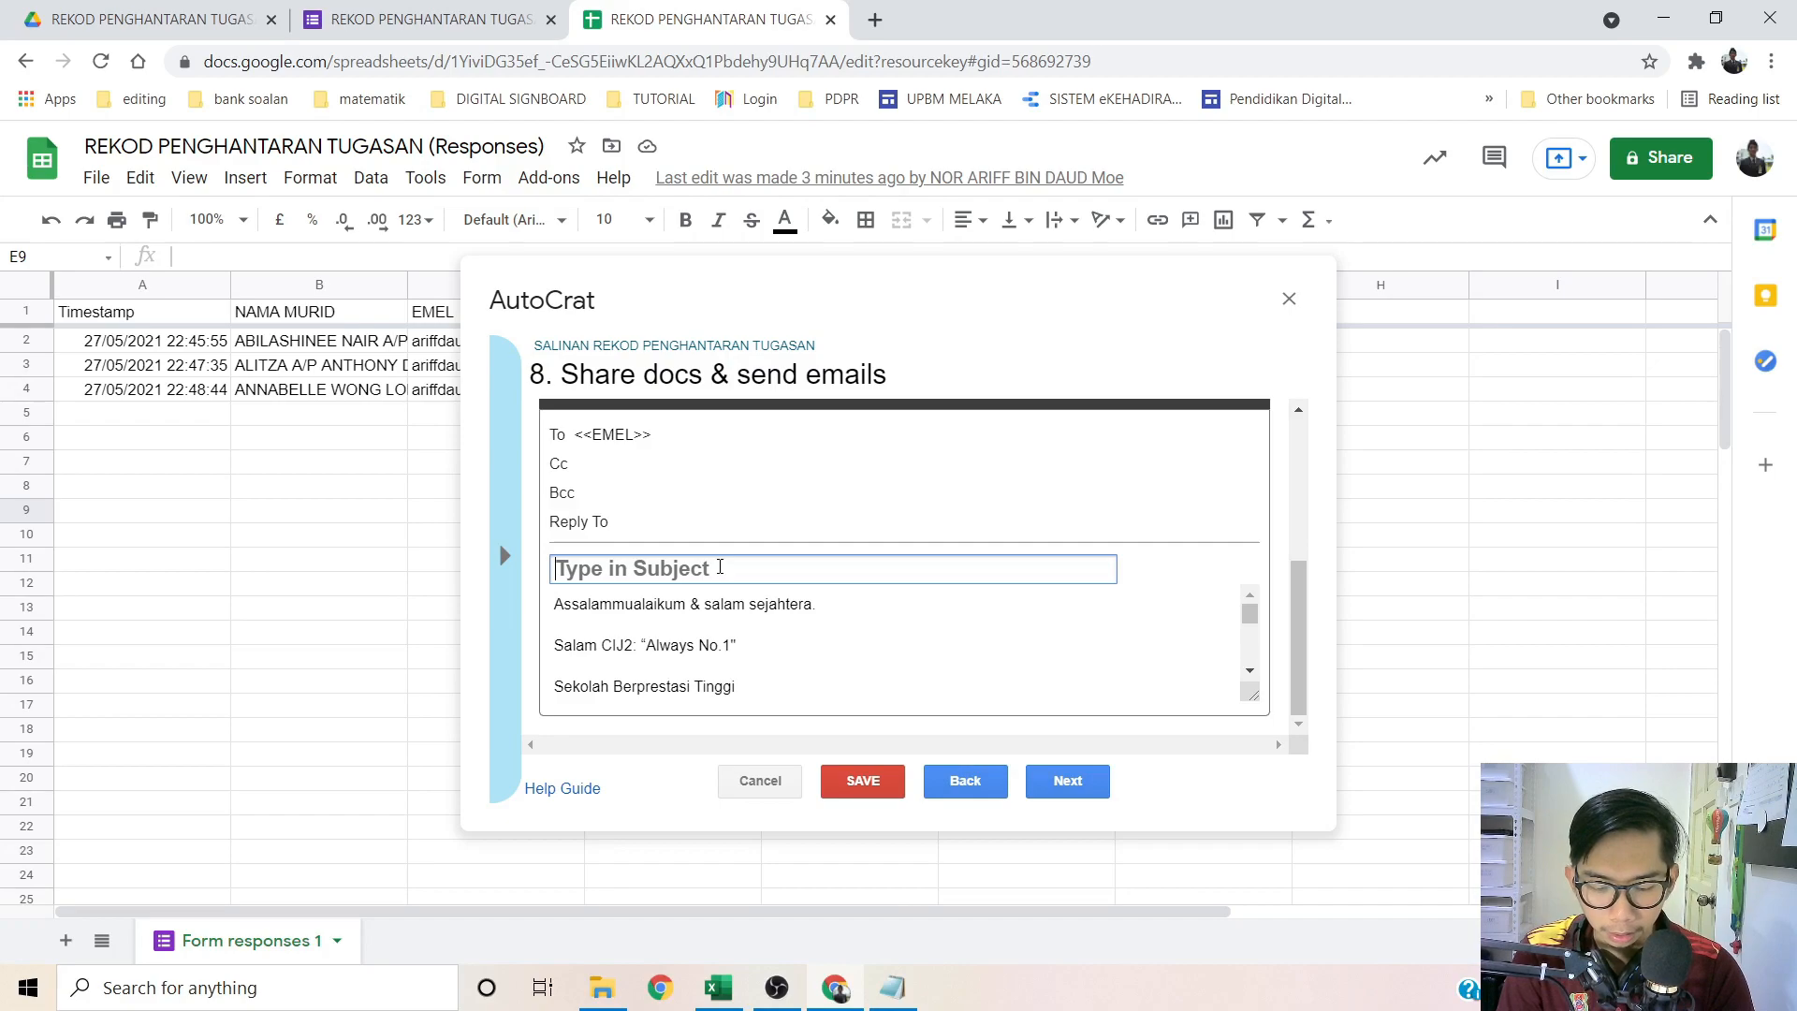
{"action": "type", "text": "SALINAN "}
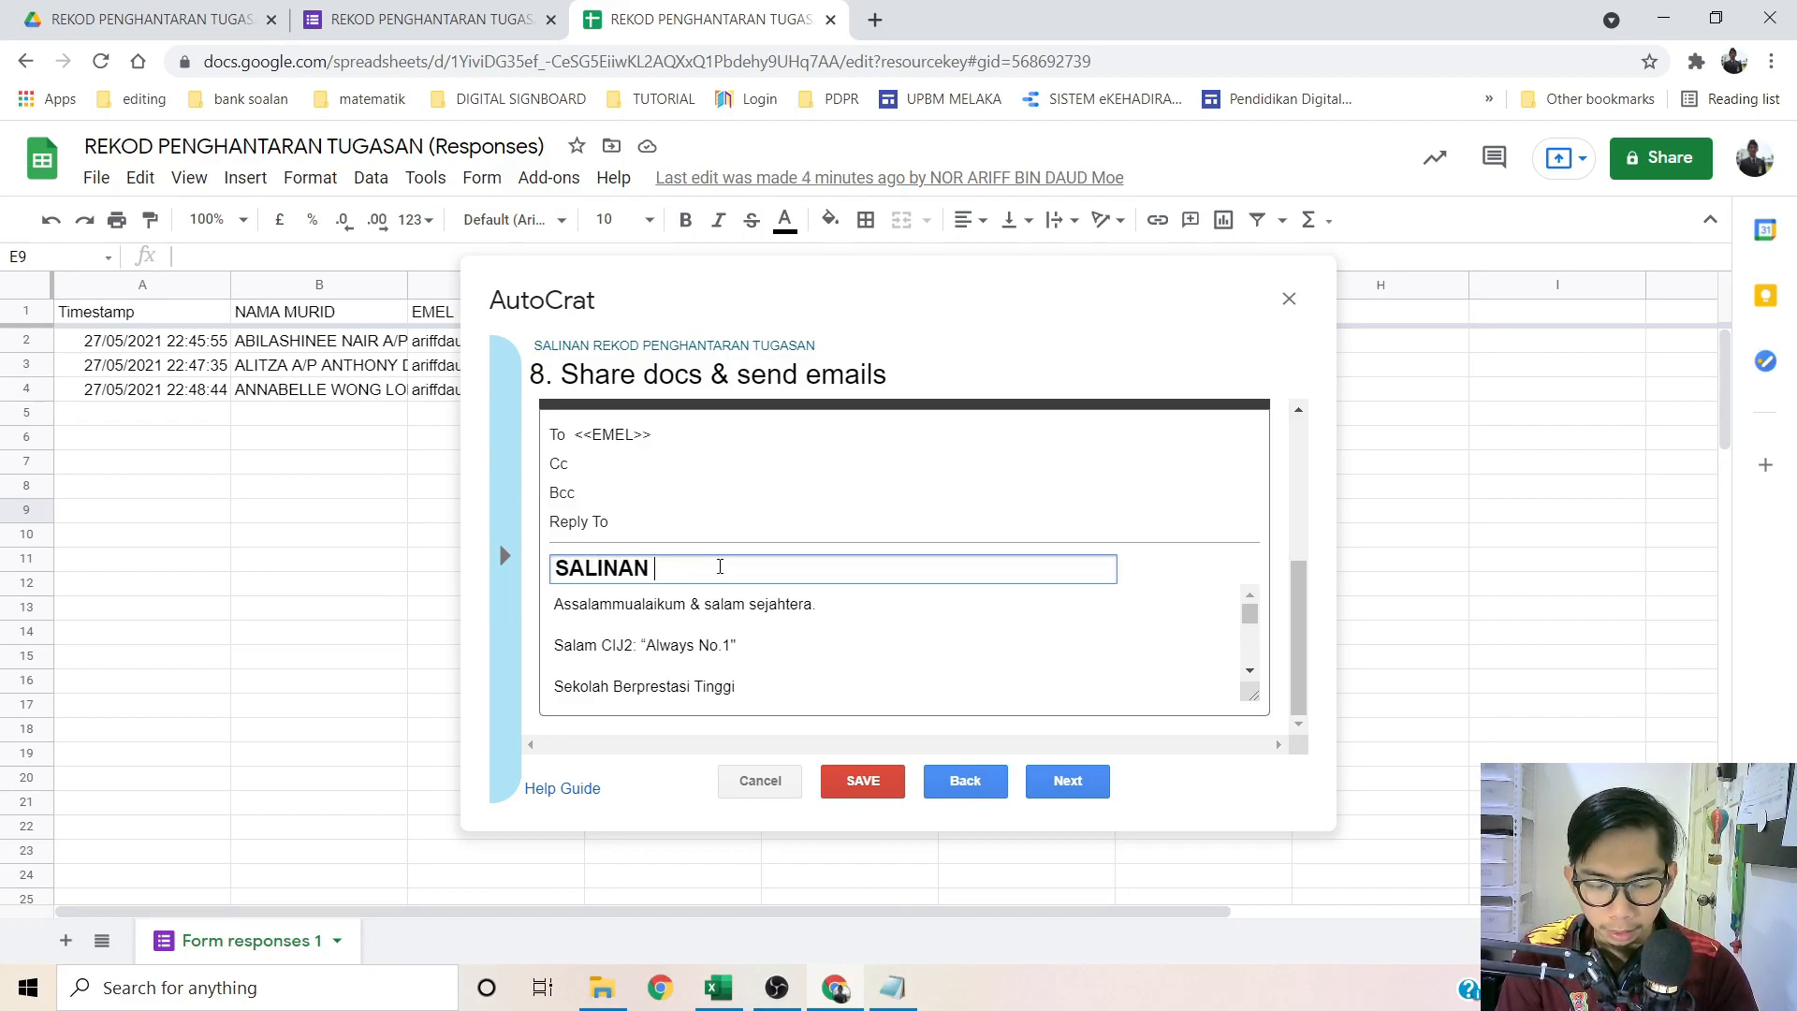
{"action": "type", "text": "REKOD PENG"}
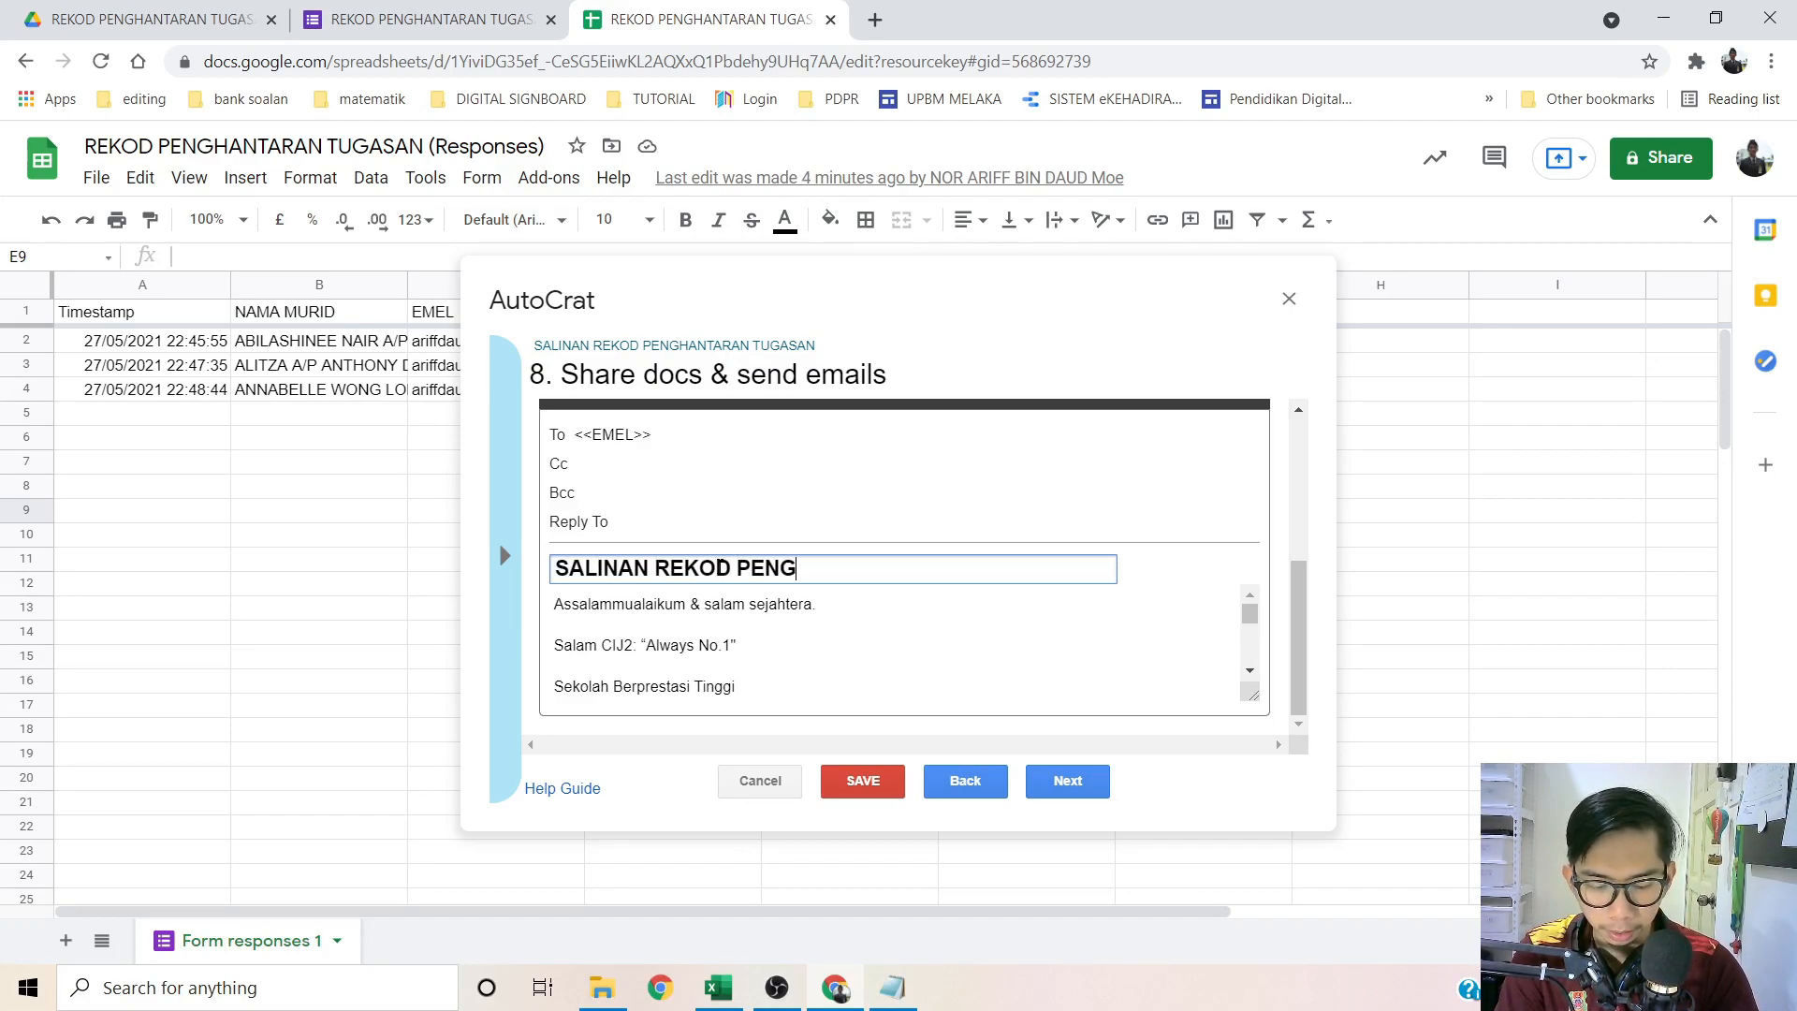
{"action": "type", "text": "HANTARAN TUGAS"}
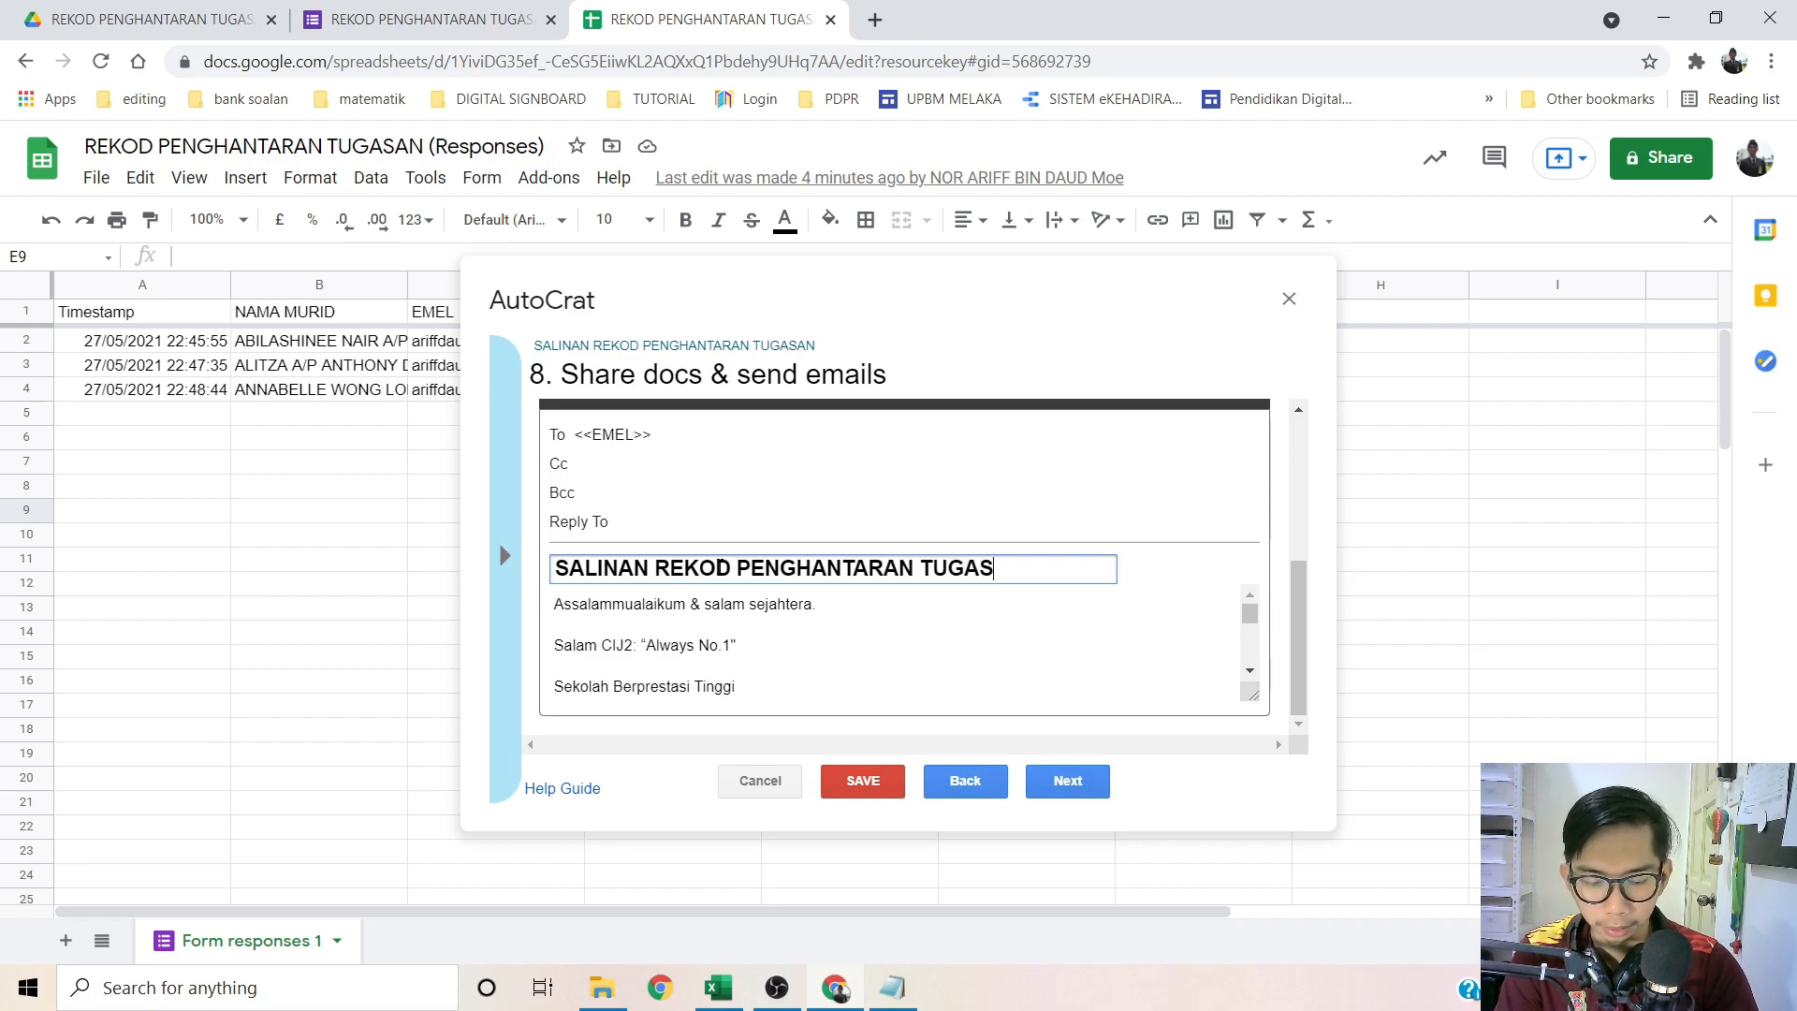
{"action": "type", "text": "AN <<TAJUK/UNIT>>"}
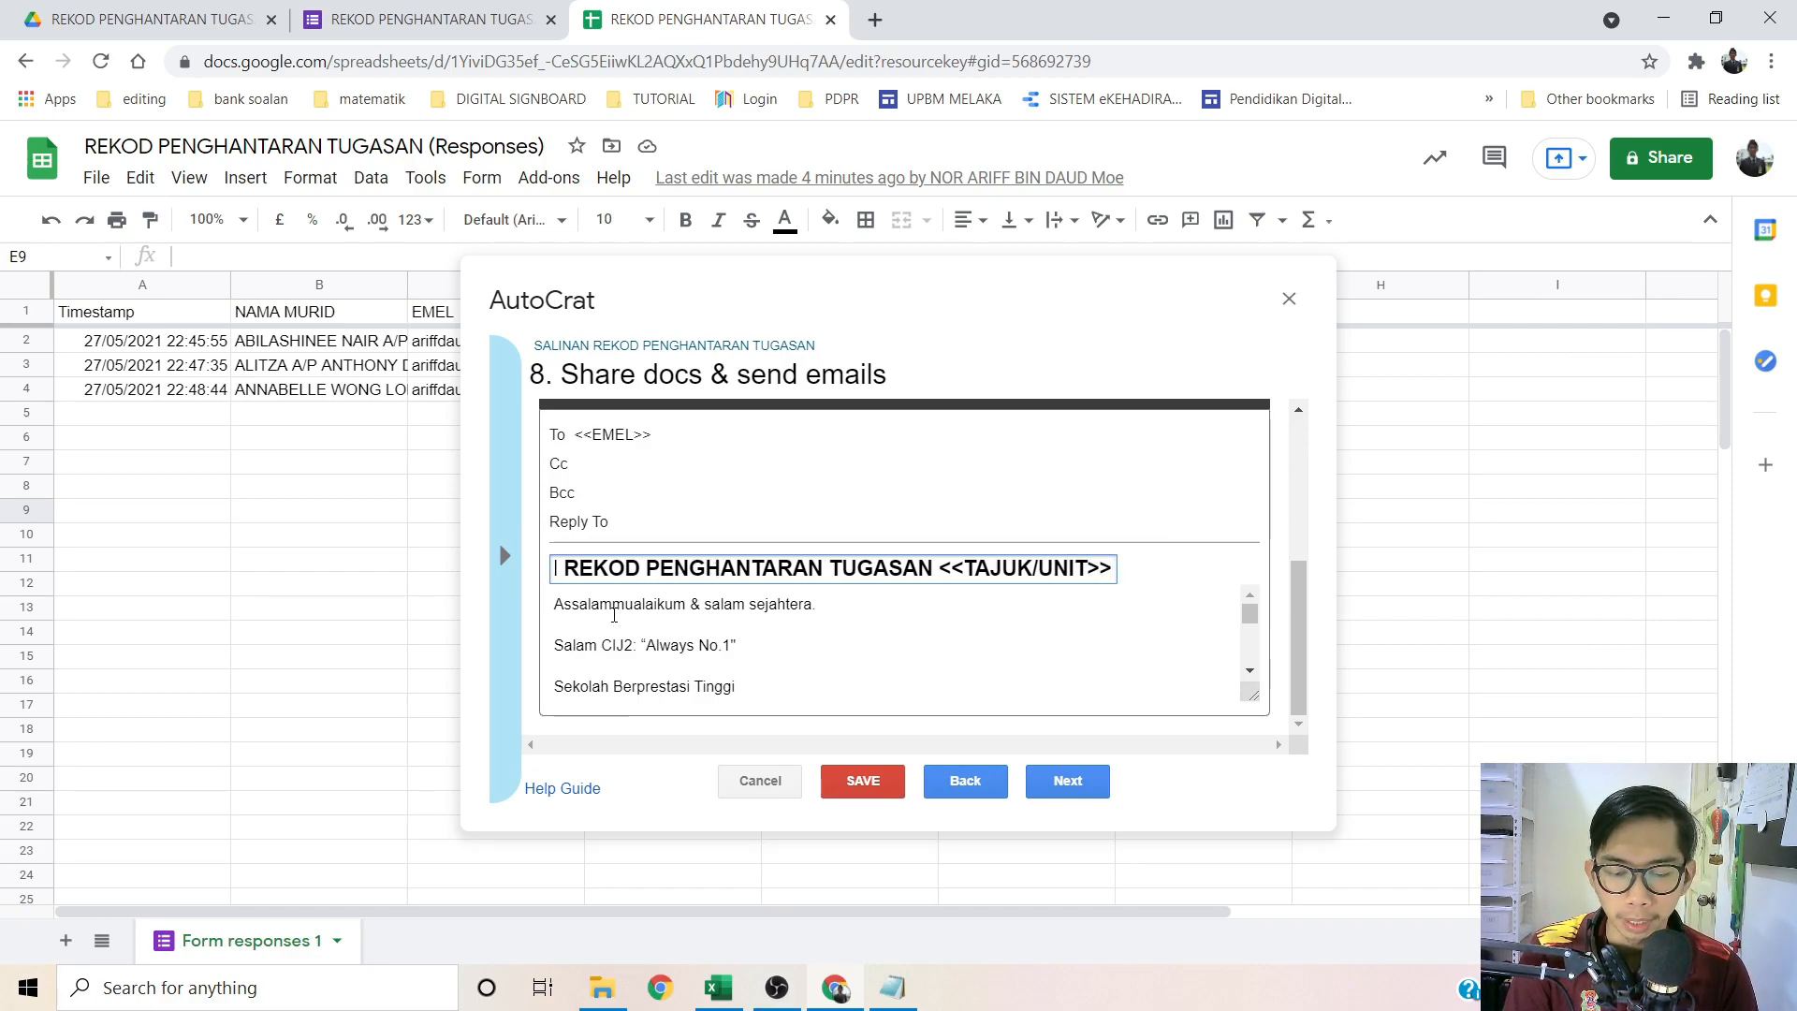
Step: Append the #SKCIJ2Alwaysno.1 hashtag at the end of the email message
{"action": "left_click", "coordinate": [567, 623]}
{"action": "key", "text": "Down"}
{"action": "key", "text": "Down"}
{"action": "key", "text": "Down"}
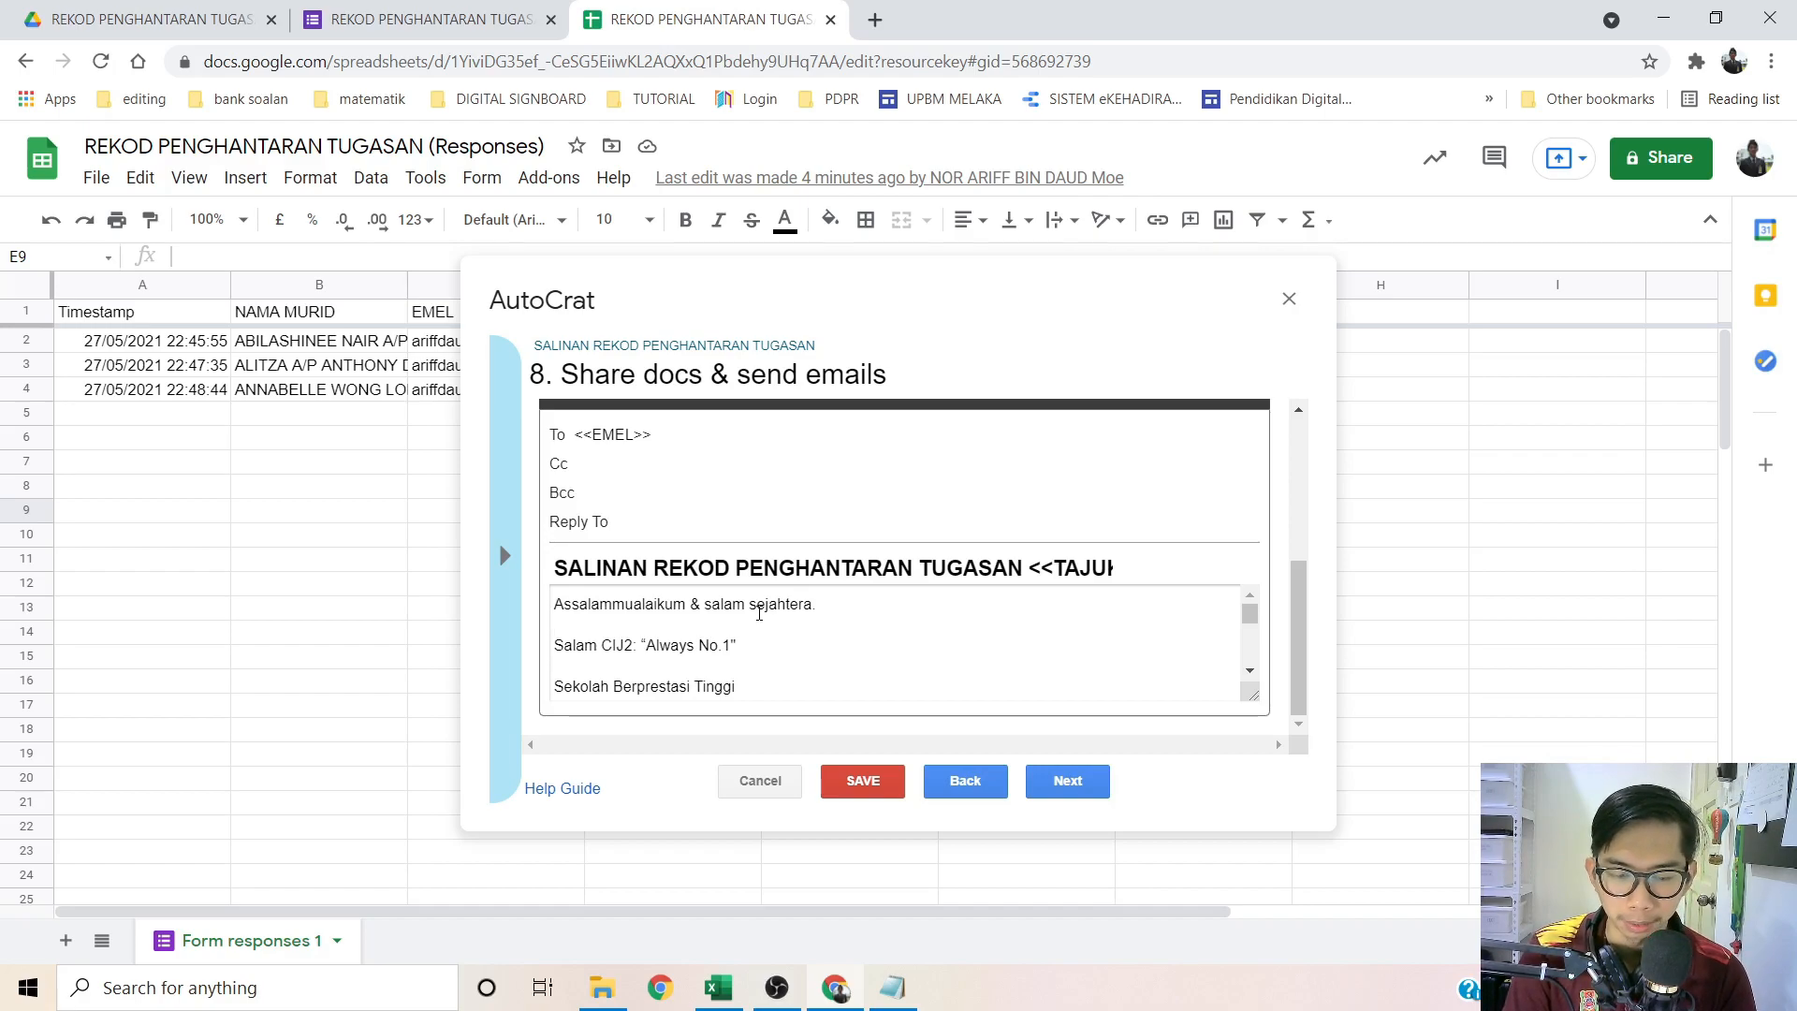
{"action": "key", "text": "Down"}
{"action": "key", "text": "Down"}
{"action": "key", "text": "Down"}
{"action": "key", "text": "Down"}
{"action": "key", "text": "Down"}
{"action": "key", "text": "Down"}
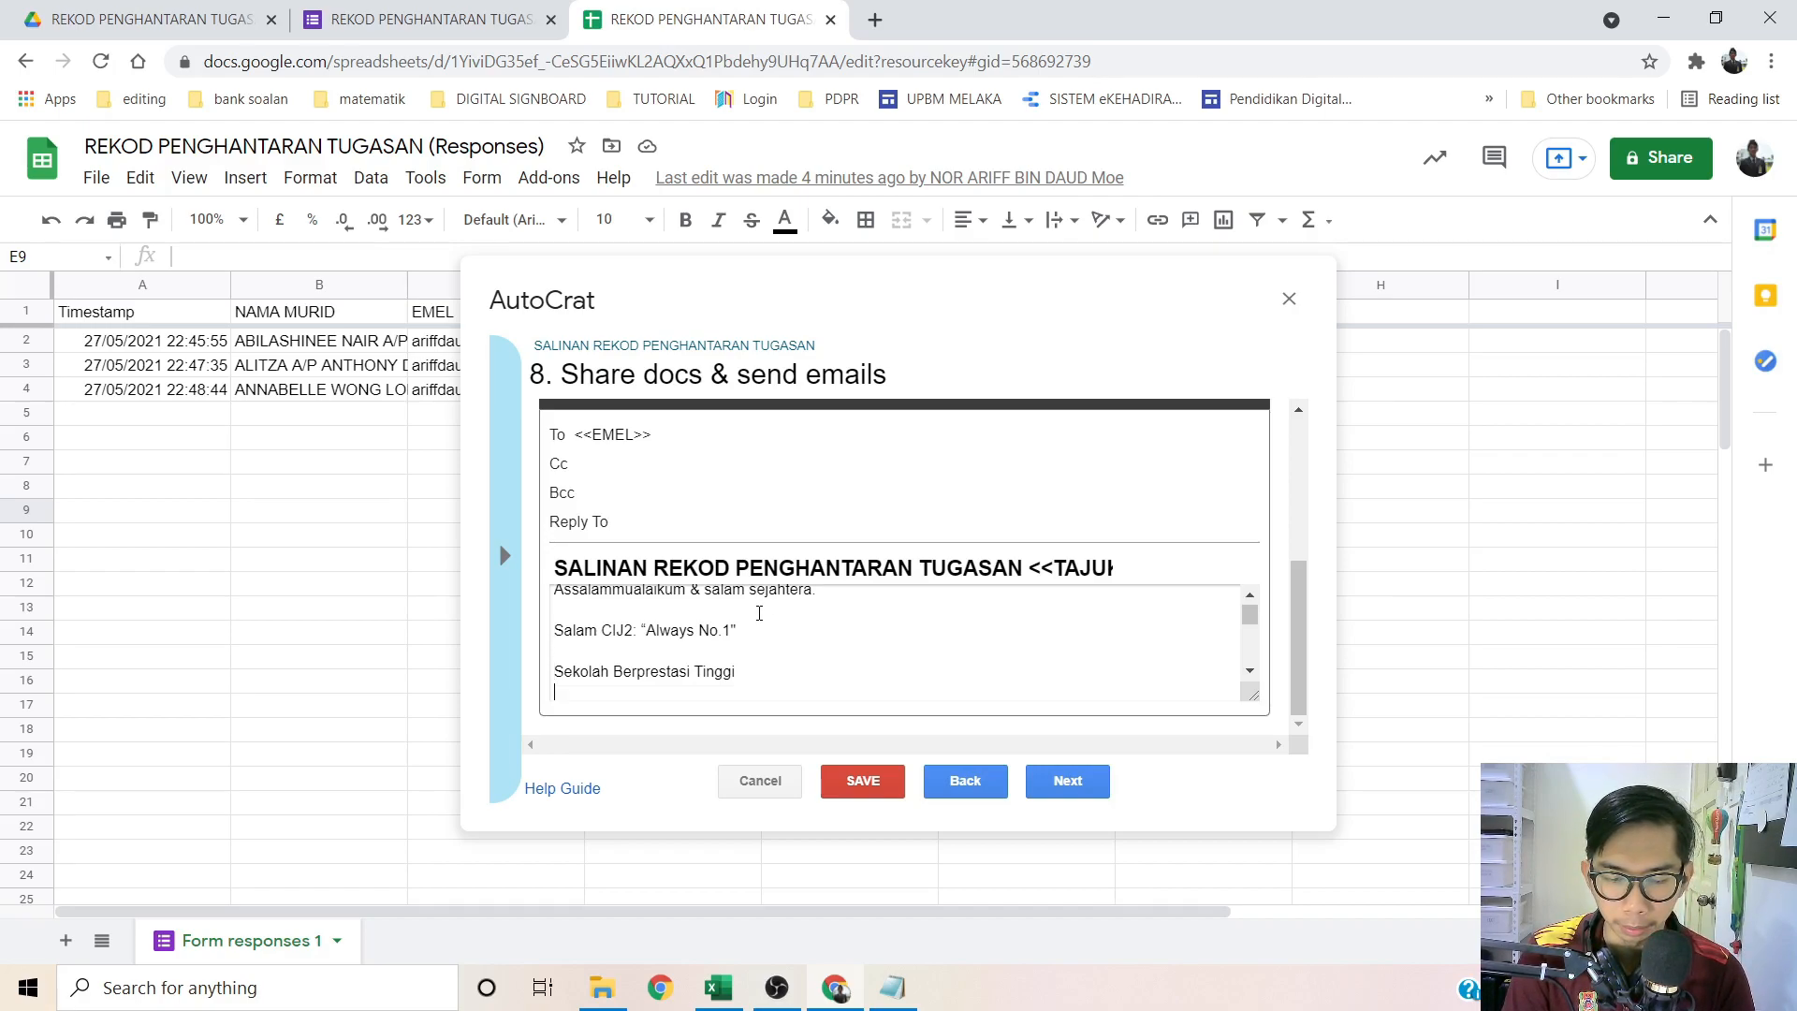
{"action": "key", "text": "Down"}
{"action": "key", "text": "Down"}
{"action": "key", "text": "Down"}
{"action": "key", "text": "Down"}
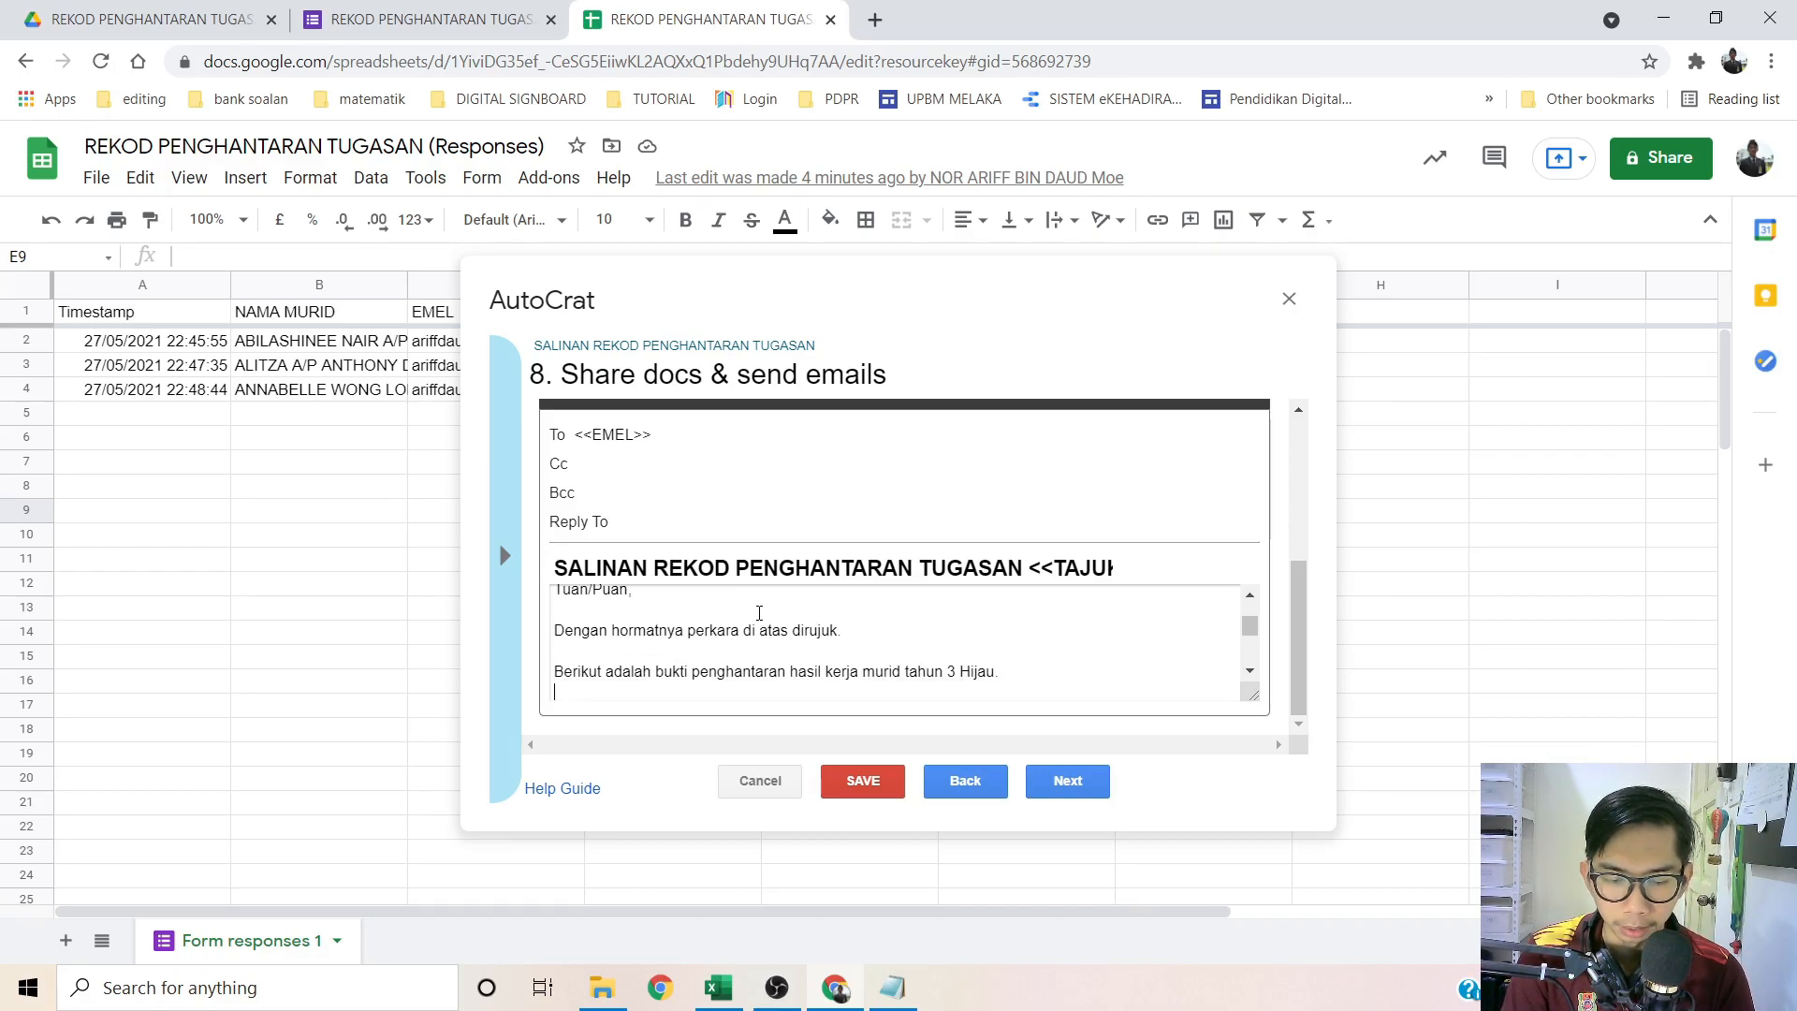
{"action": "key", "text": "Down"}
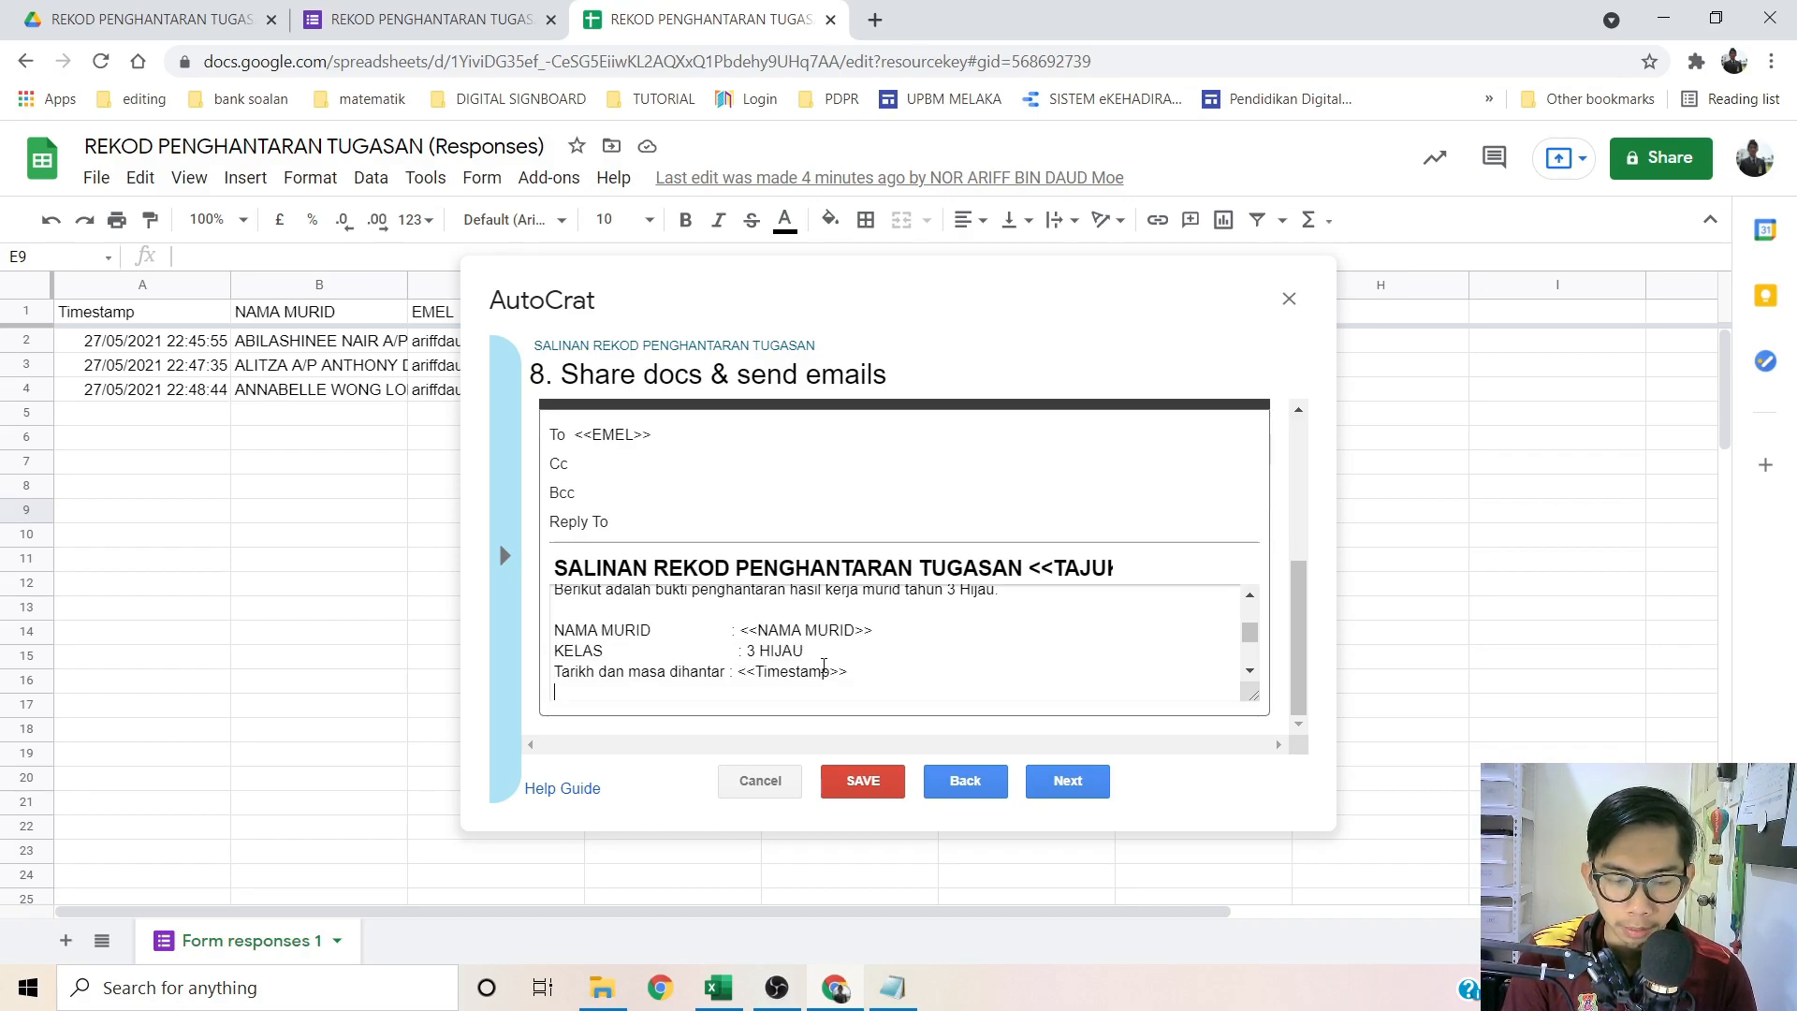
{"action": "key", "text": "Down"}
{"action": "key", "text": "Down"}
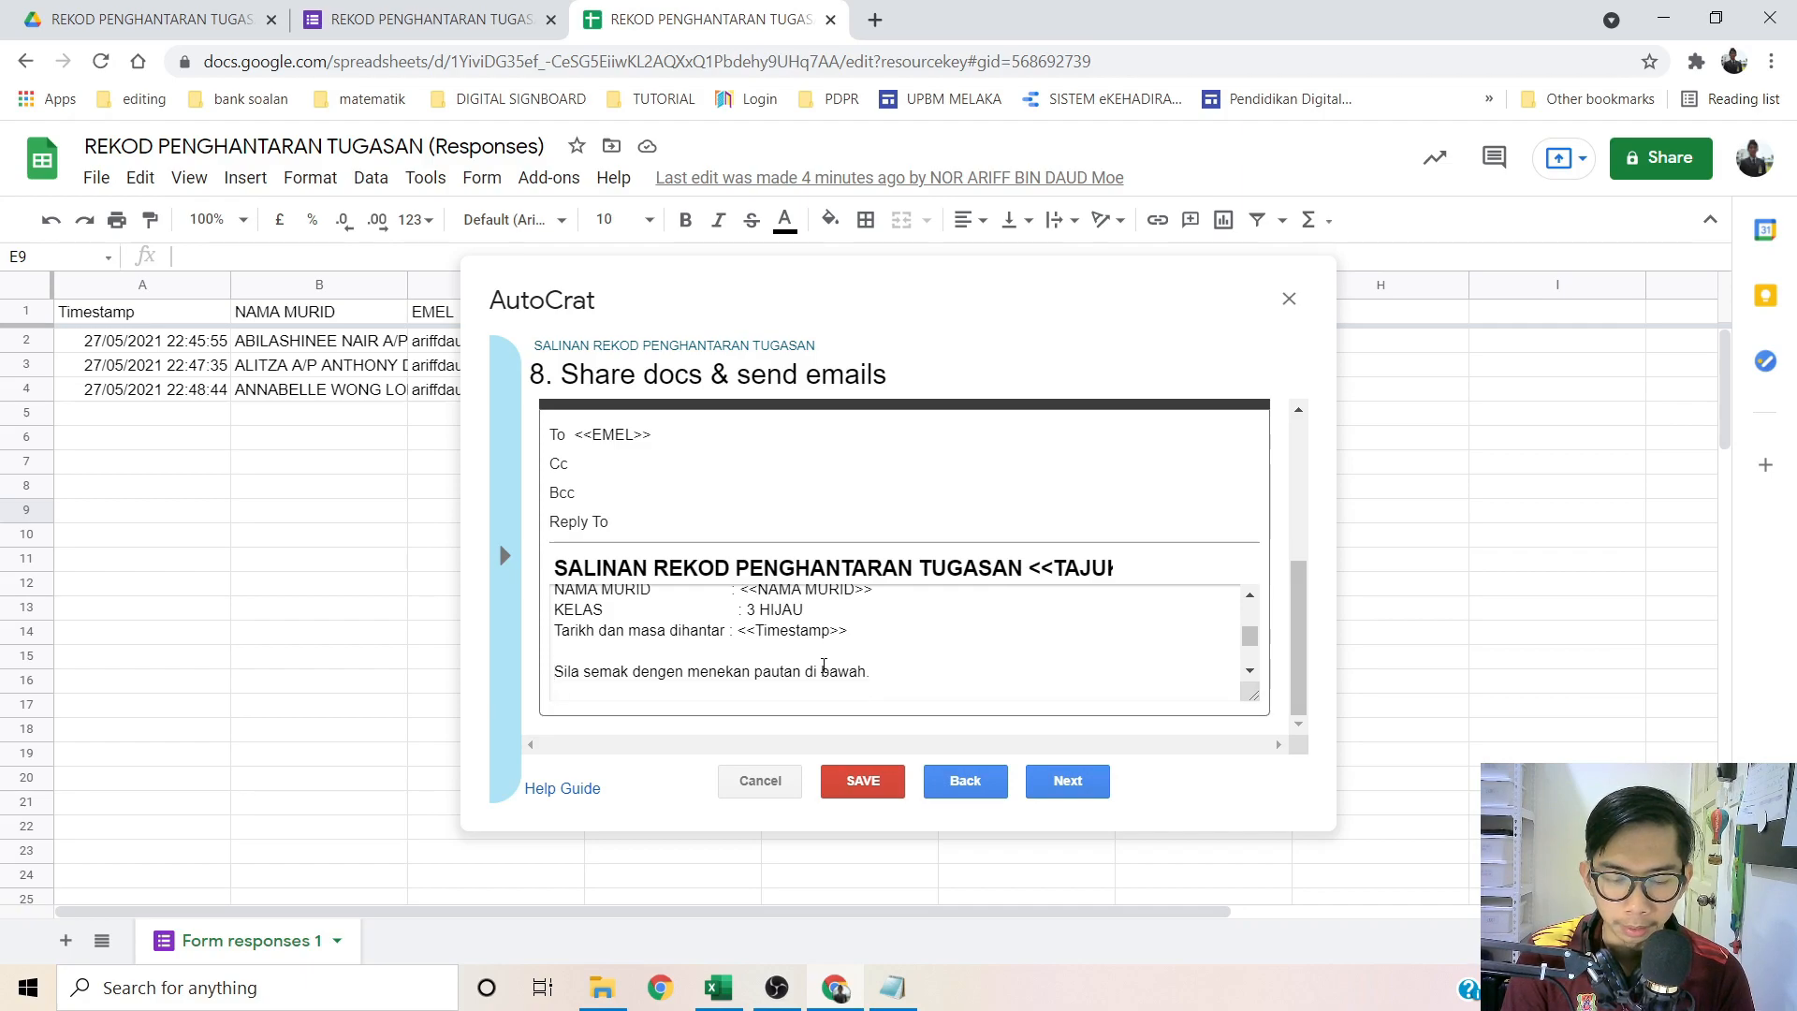
{"action": "key", "text": "Down"}
{"action": "key", "text": "Down"}
{"action": "key", "text": "Down"}
{"action": "key", "text": "Down"}
{"action": "key", "text": "Down"}
{"action": "key", "text": "Down"}
{"action": "key", "text": "Down"}
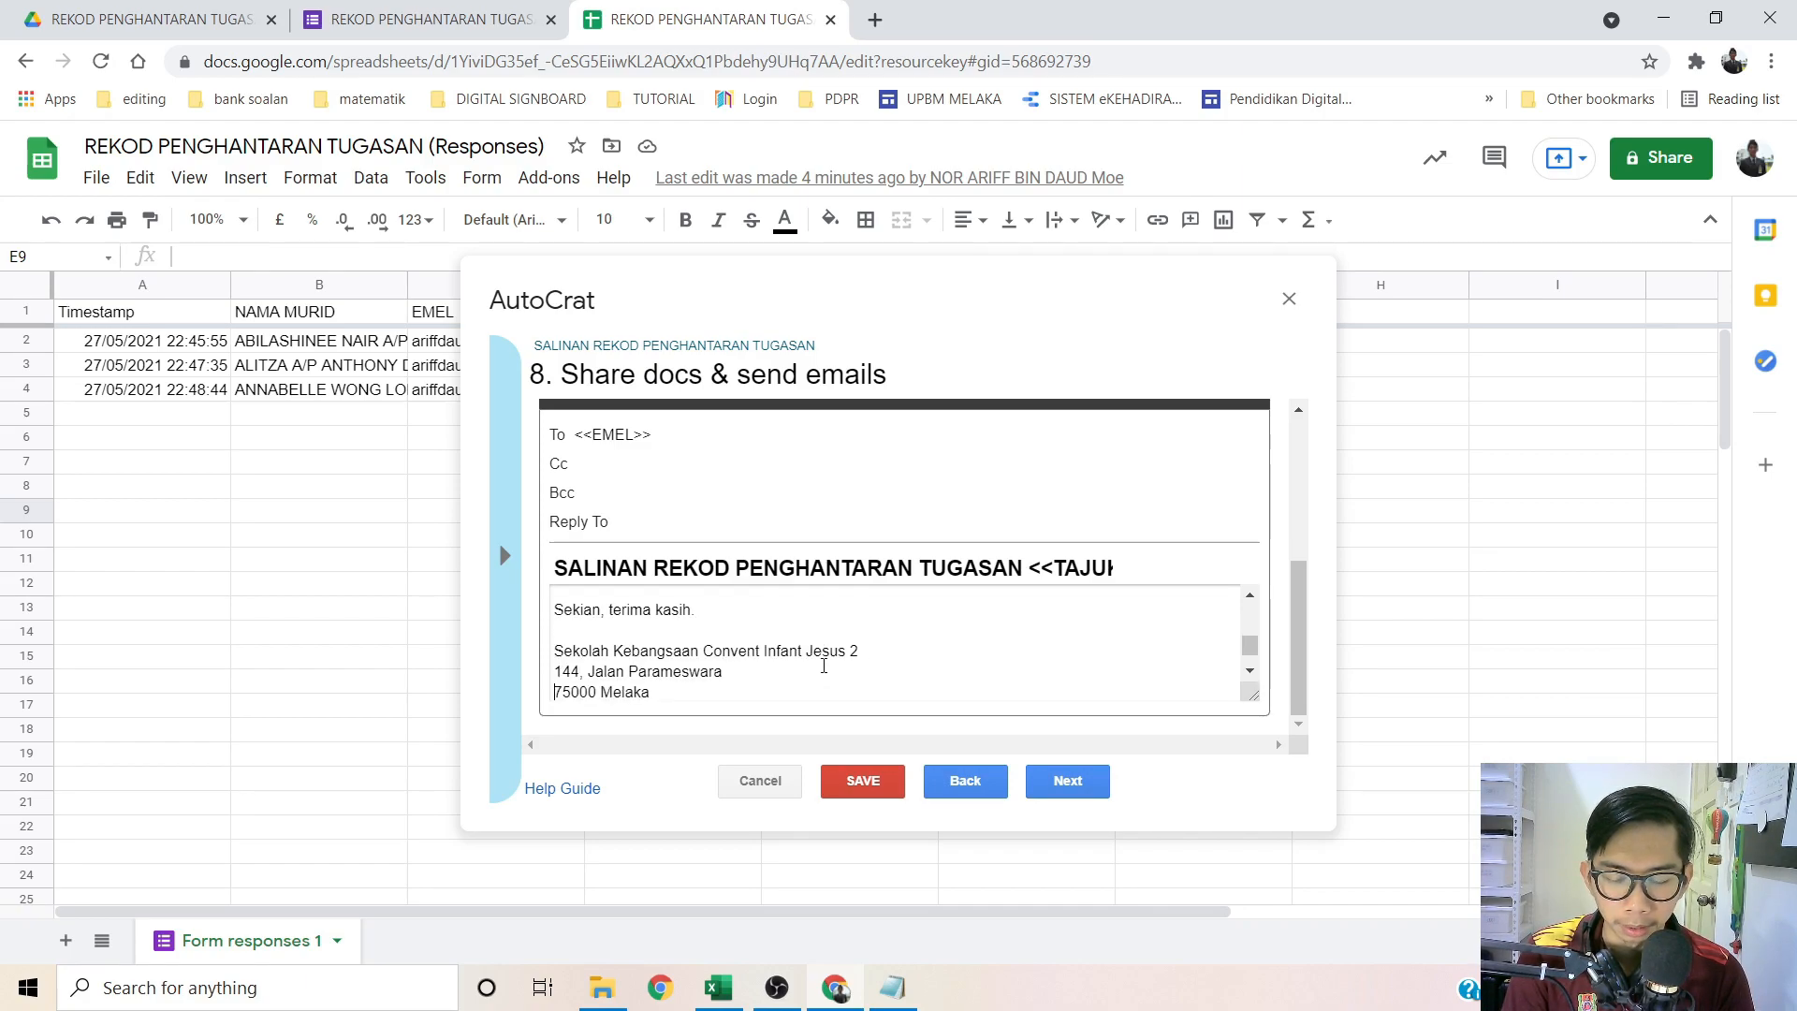
{"action": "type", "text": "#SKCIJ2Alwaysno.1"}
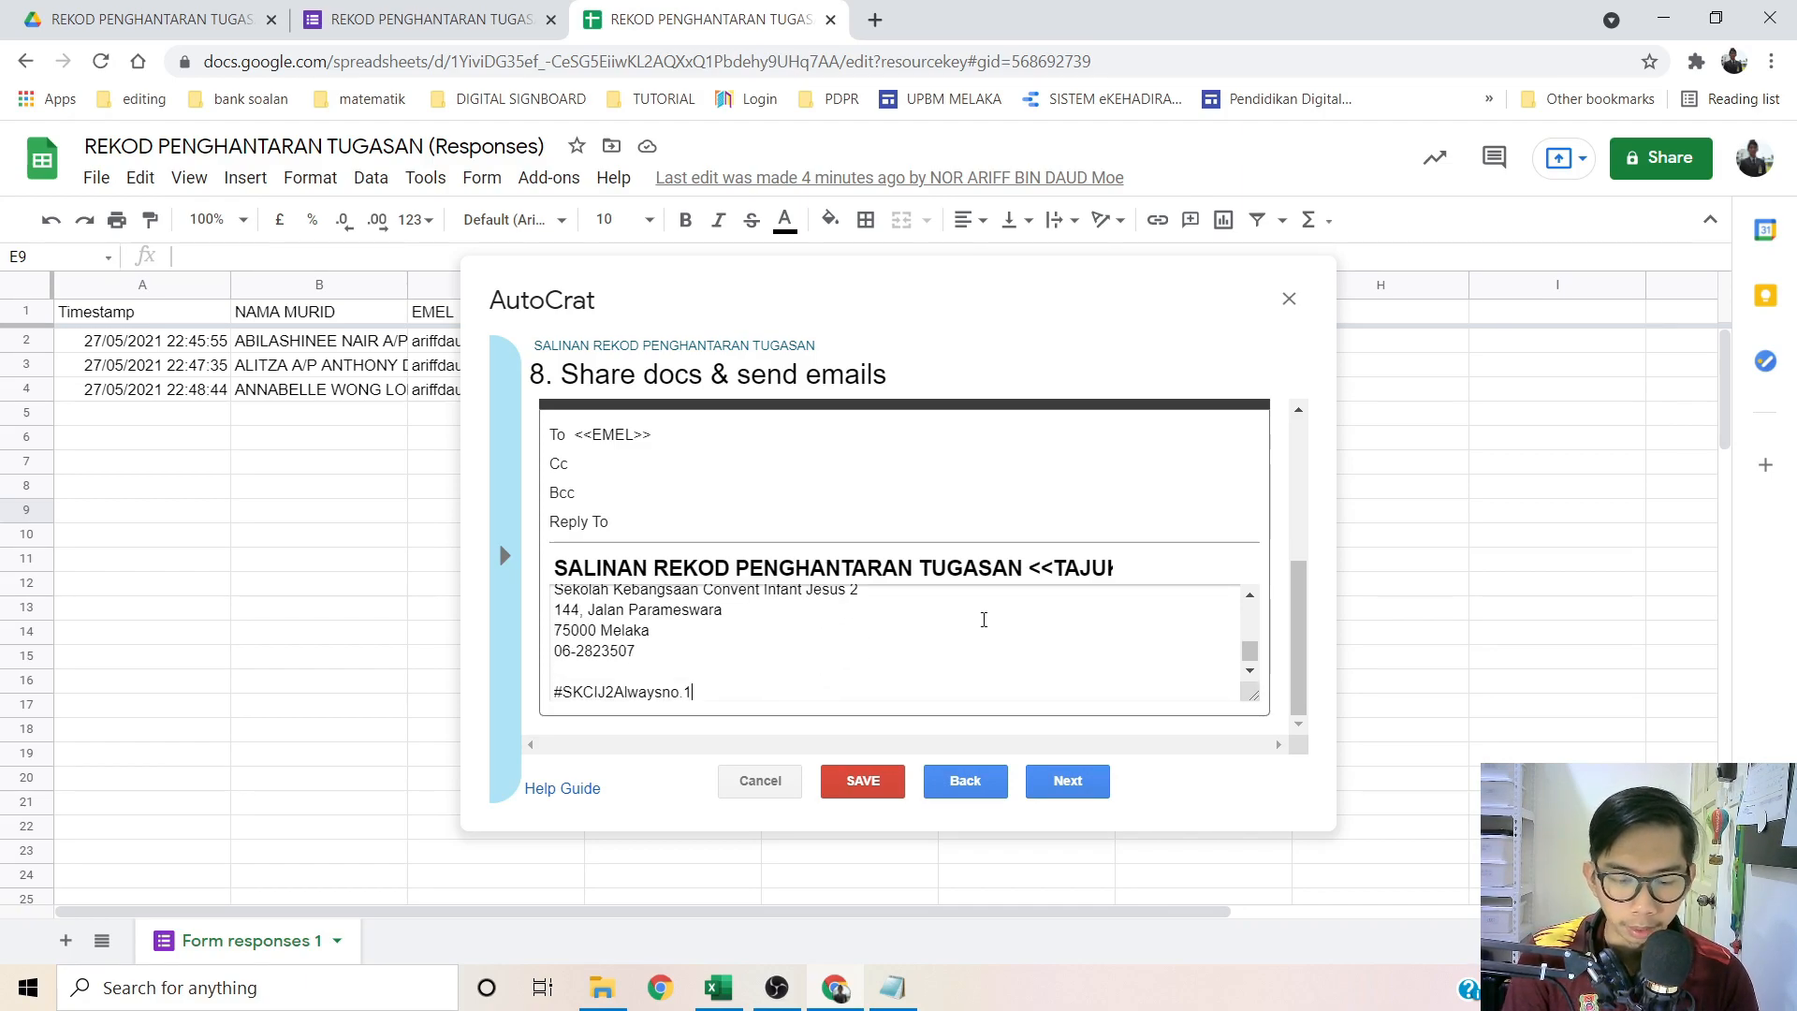
Step: Set Run on form trigger to Yes, confirm it, and save the job
{"action": "left_click", "coordinate": [1085, 781]}
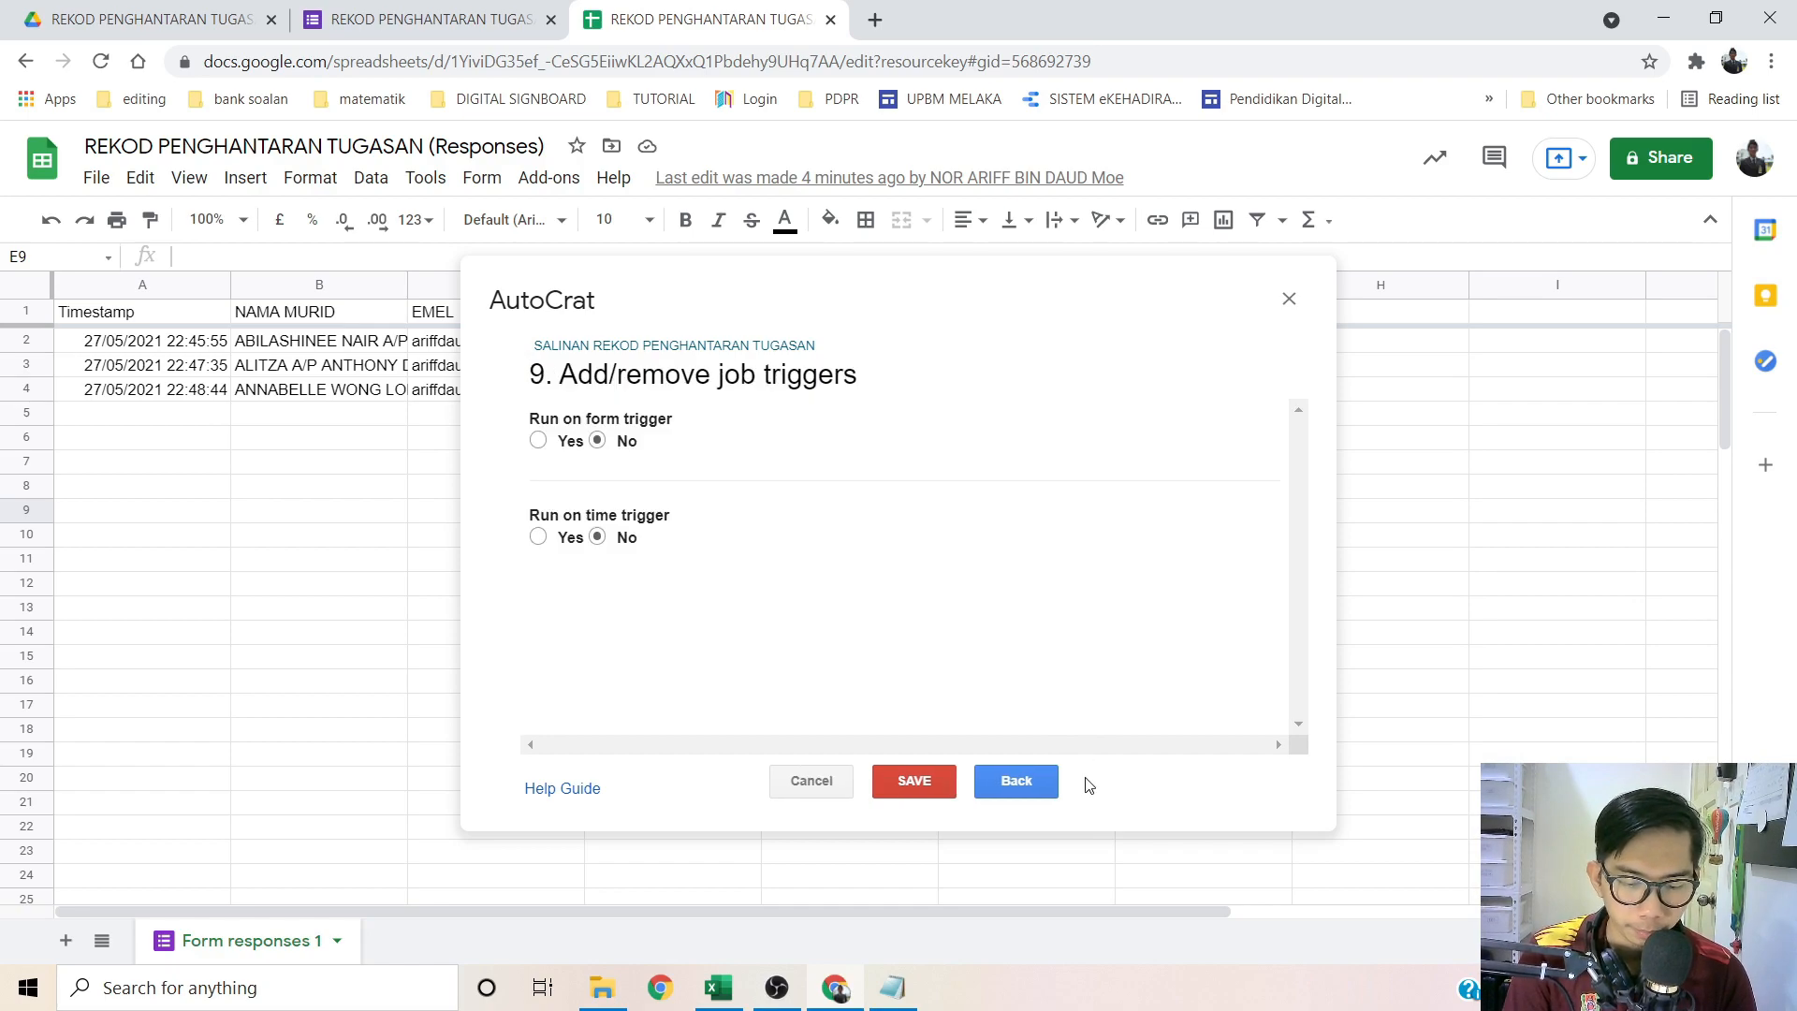
{"action": "left_click", "coordinate": [538, 441]}
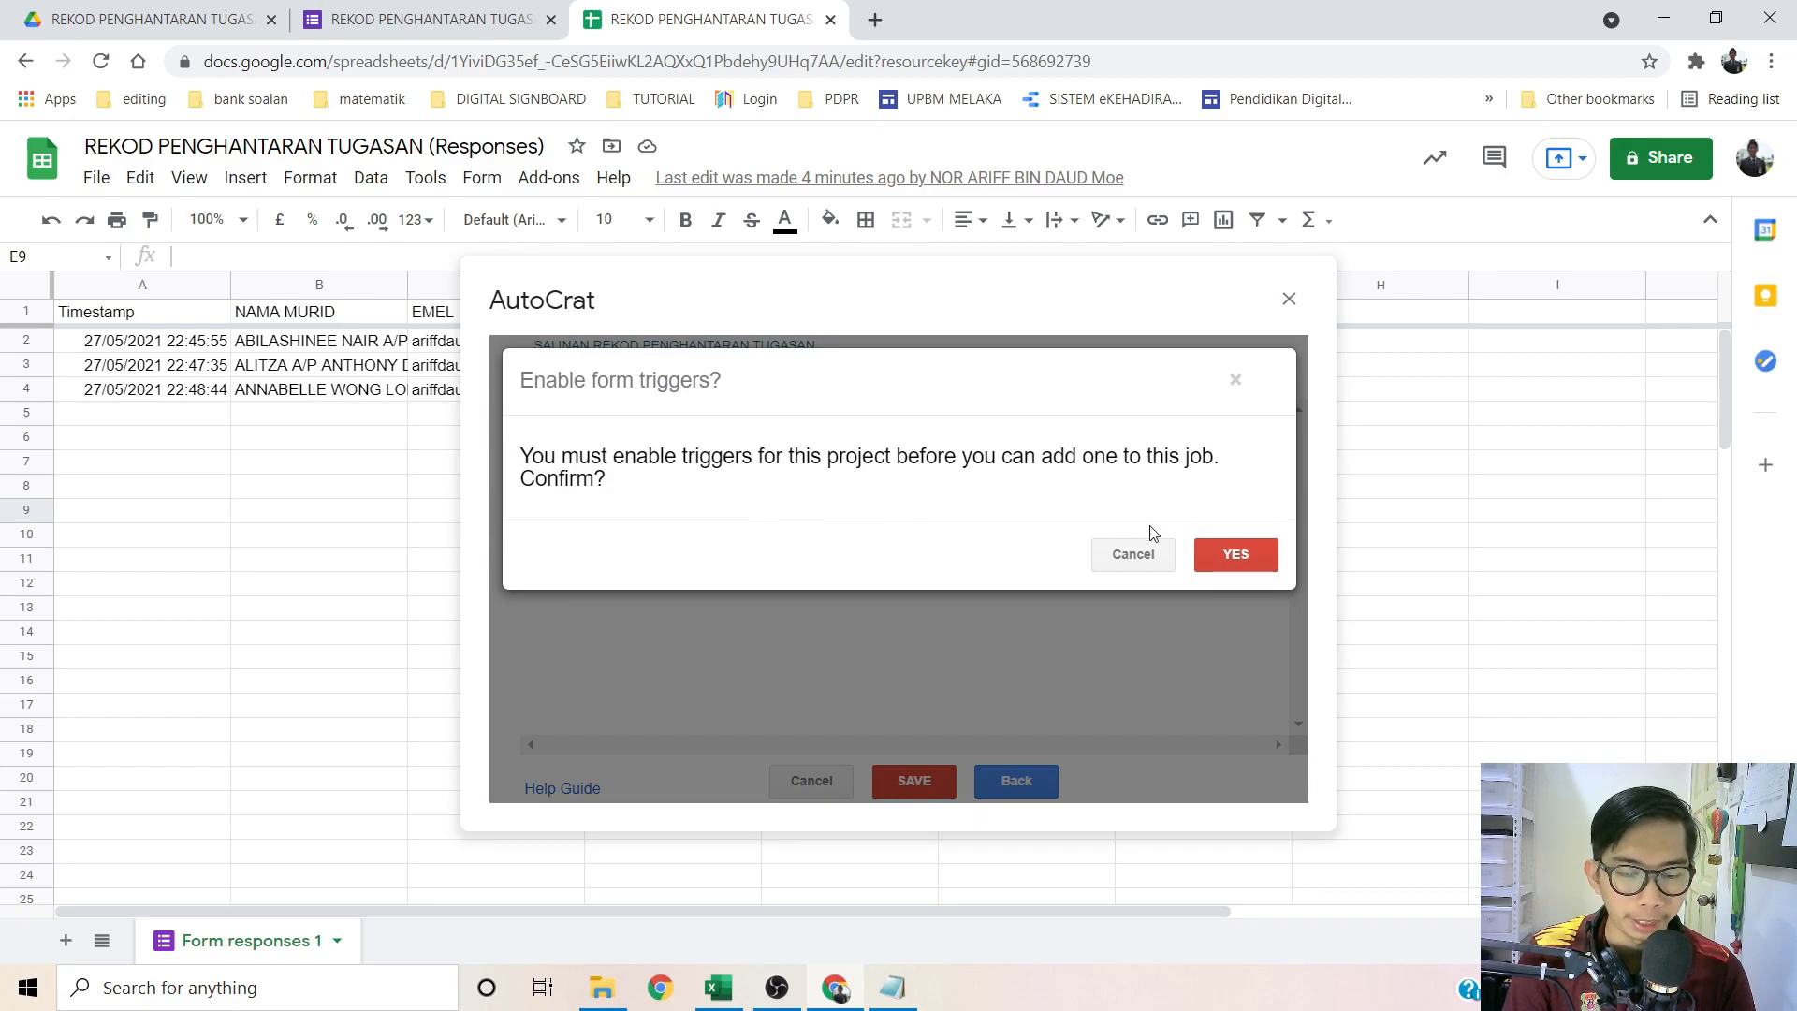
{"action": "left_click", "coordinate": [1234, 552]}
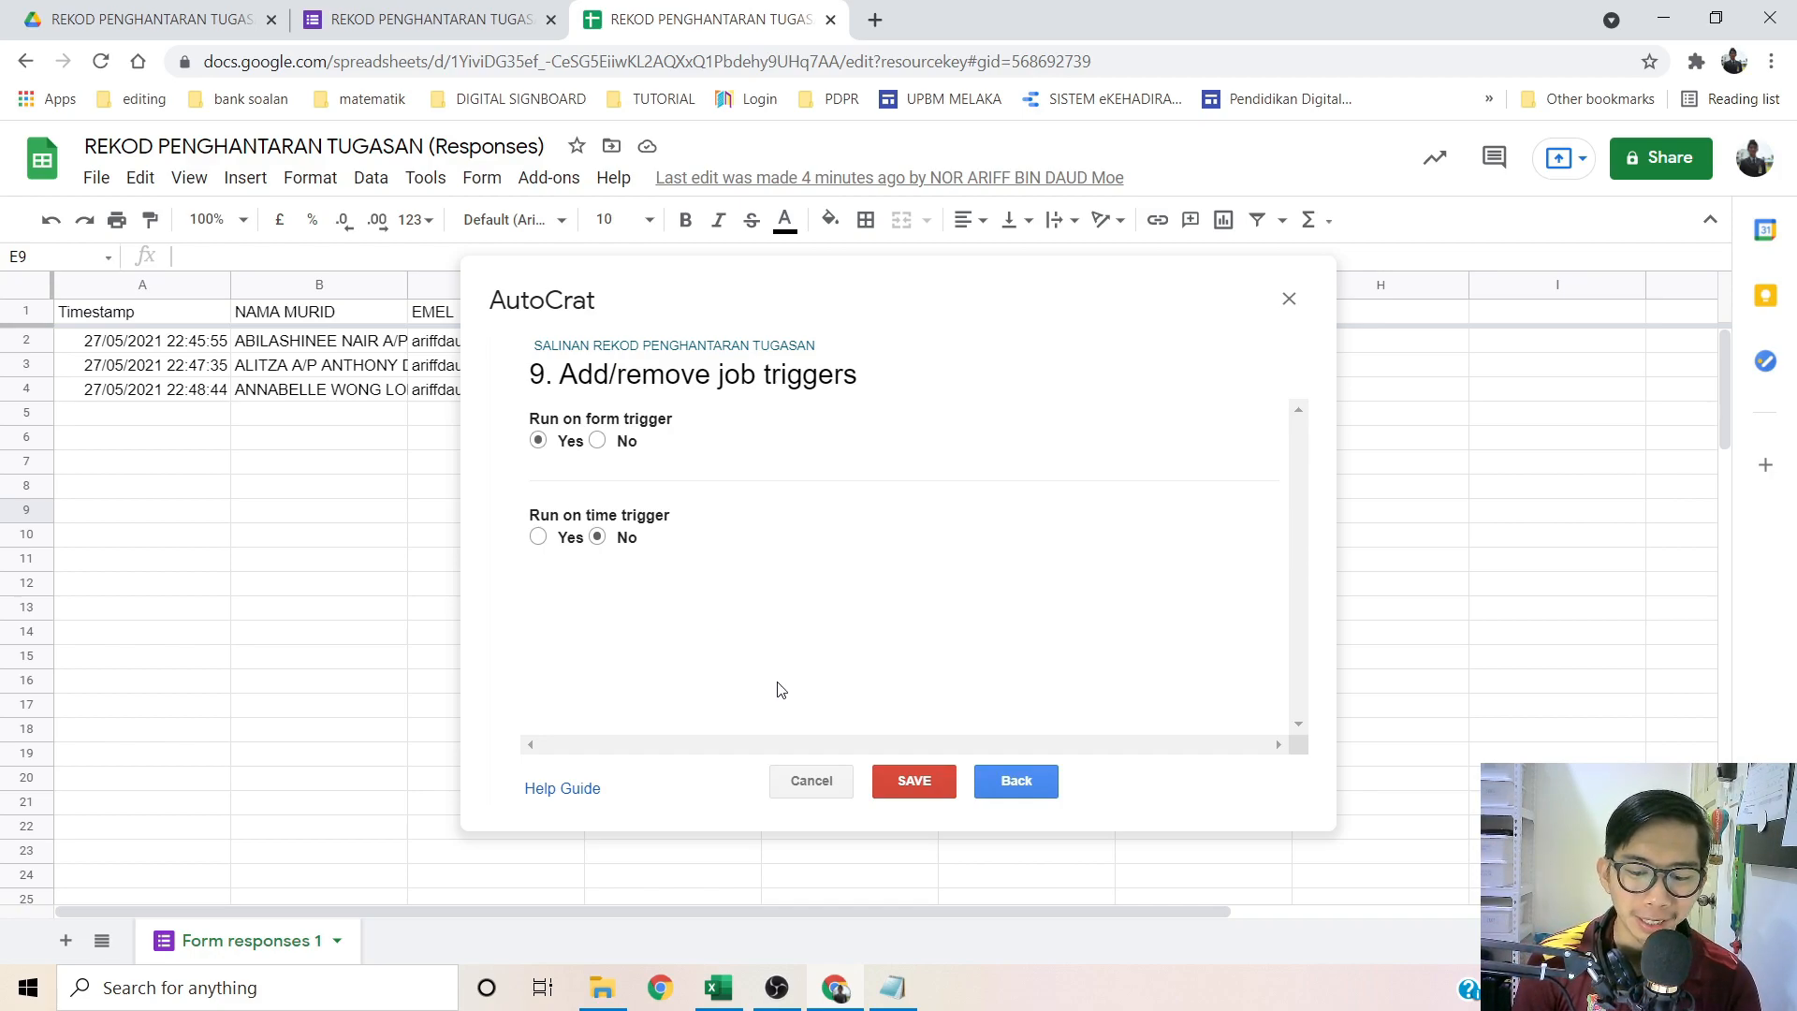
{"action": "left_click", "coordinate": [908, 779]}
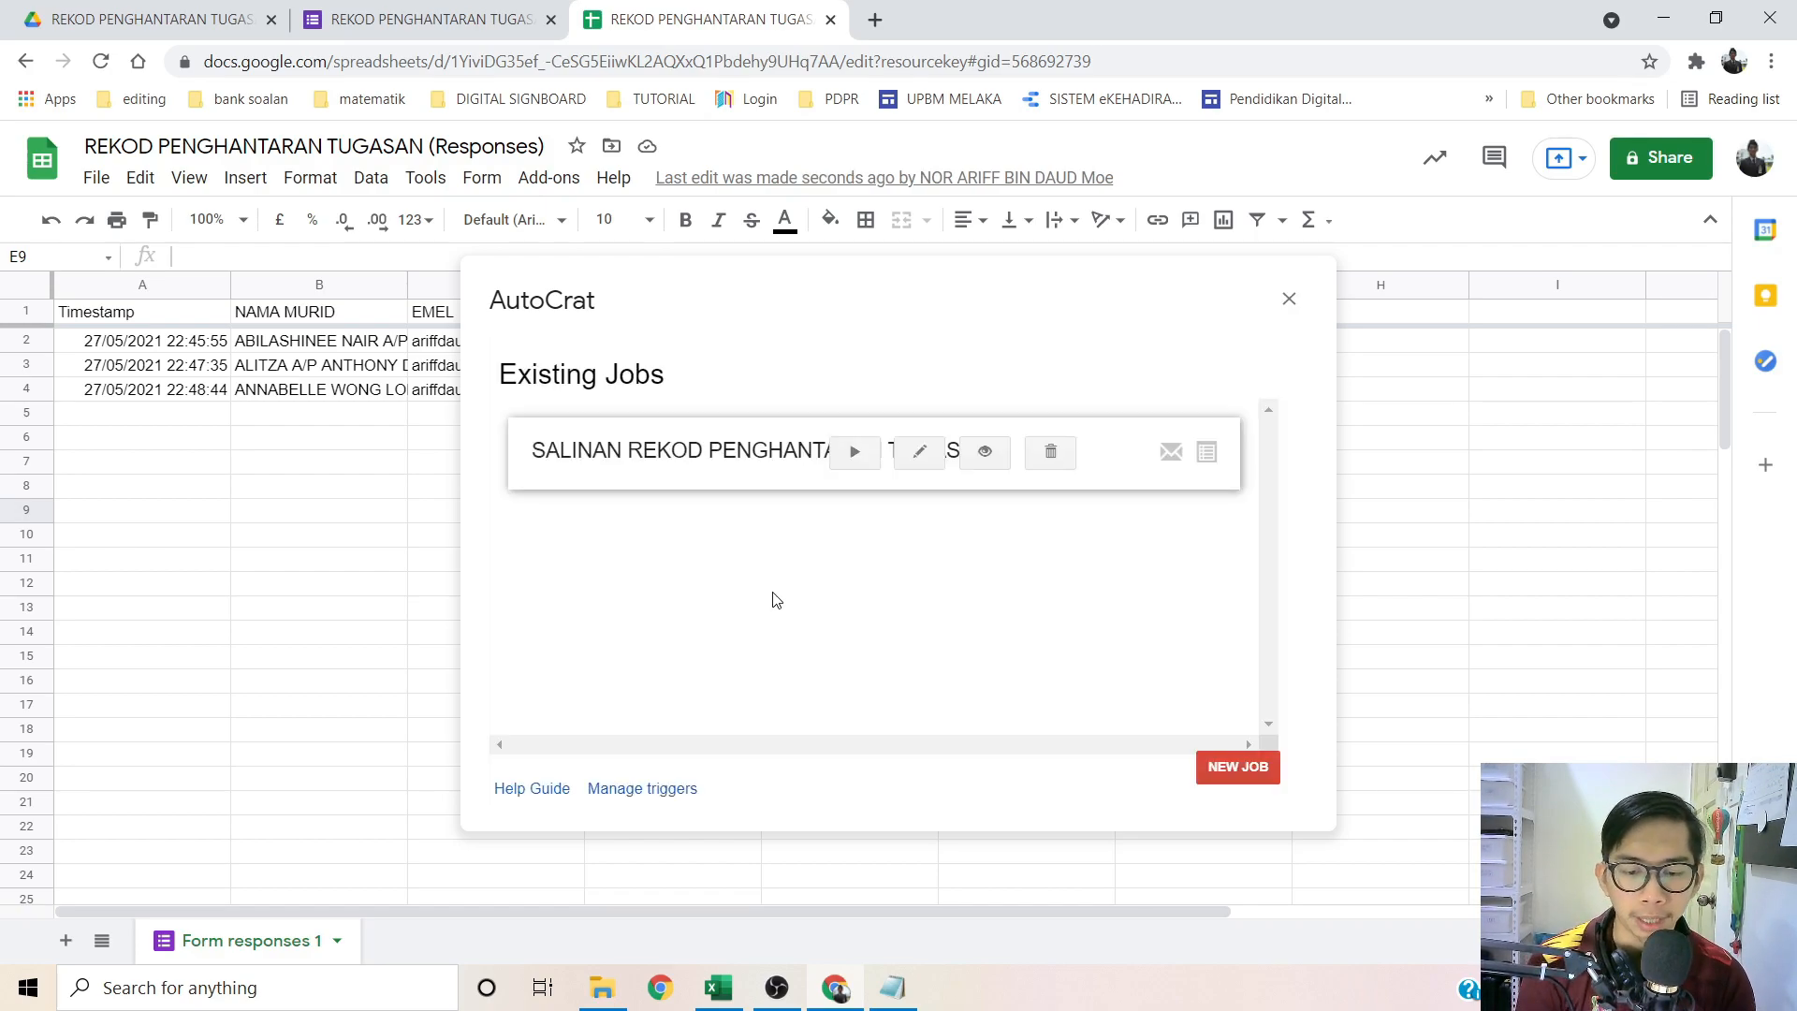
Step: Run the SALINAN REKOD PENGHANTARAN TUGASAN job, check row 4's merge status, and close AutoCrat
{"action": "left_click", "coordinate": [855, 454]}
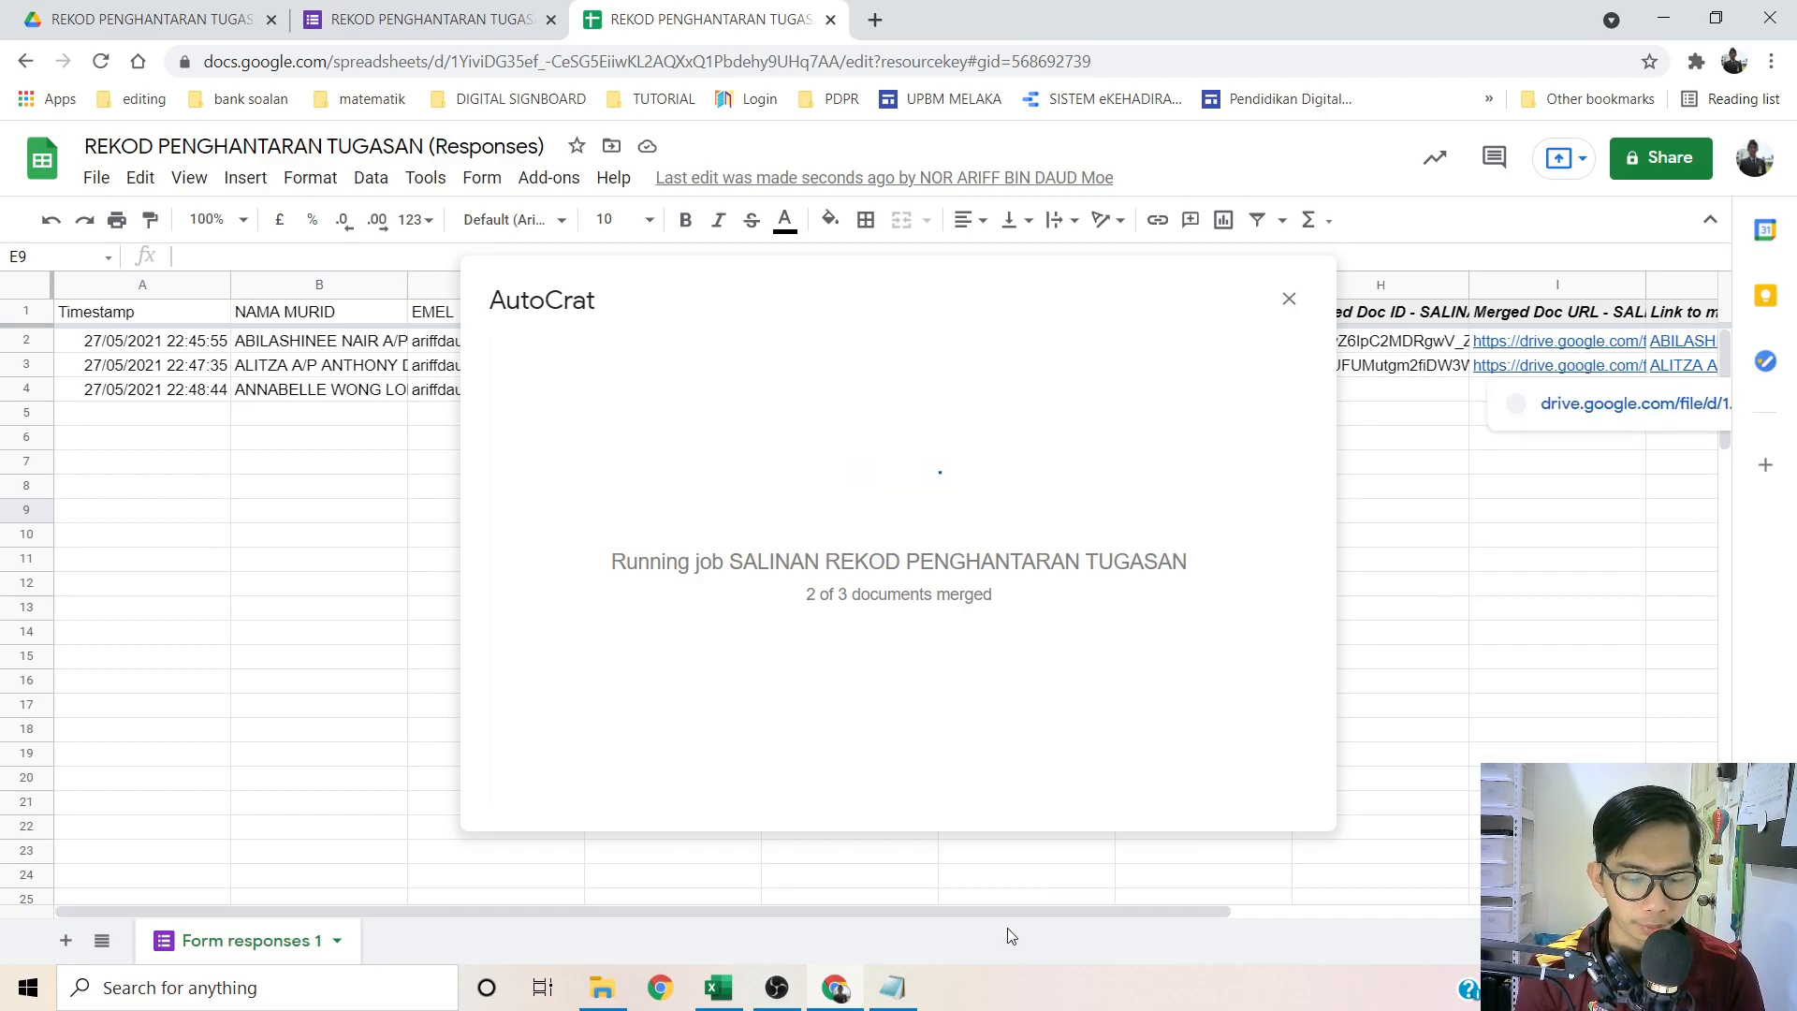
{"action": "left_click_drag", "start_coordinate": [1020, 909], "coordinate": [1305, 897]}
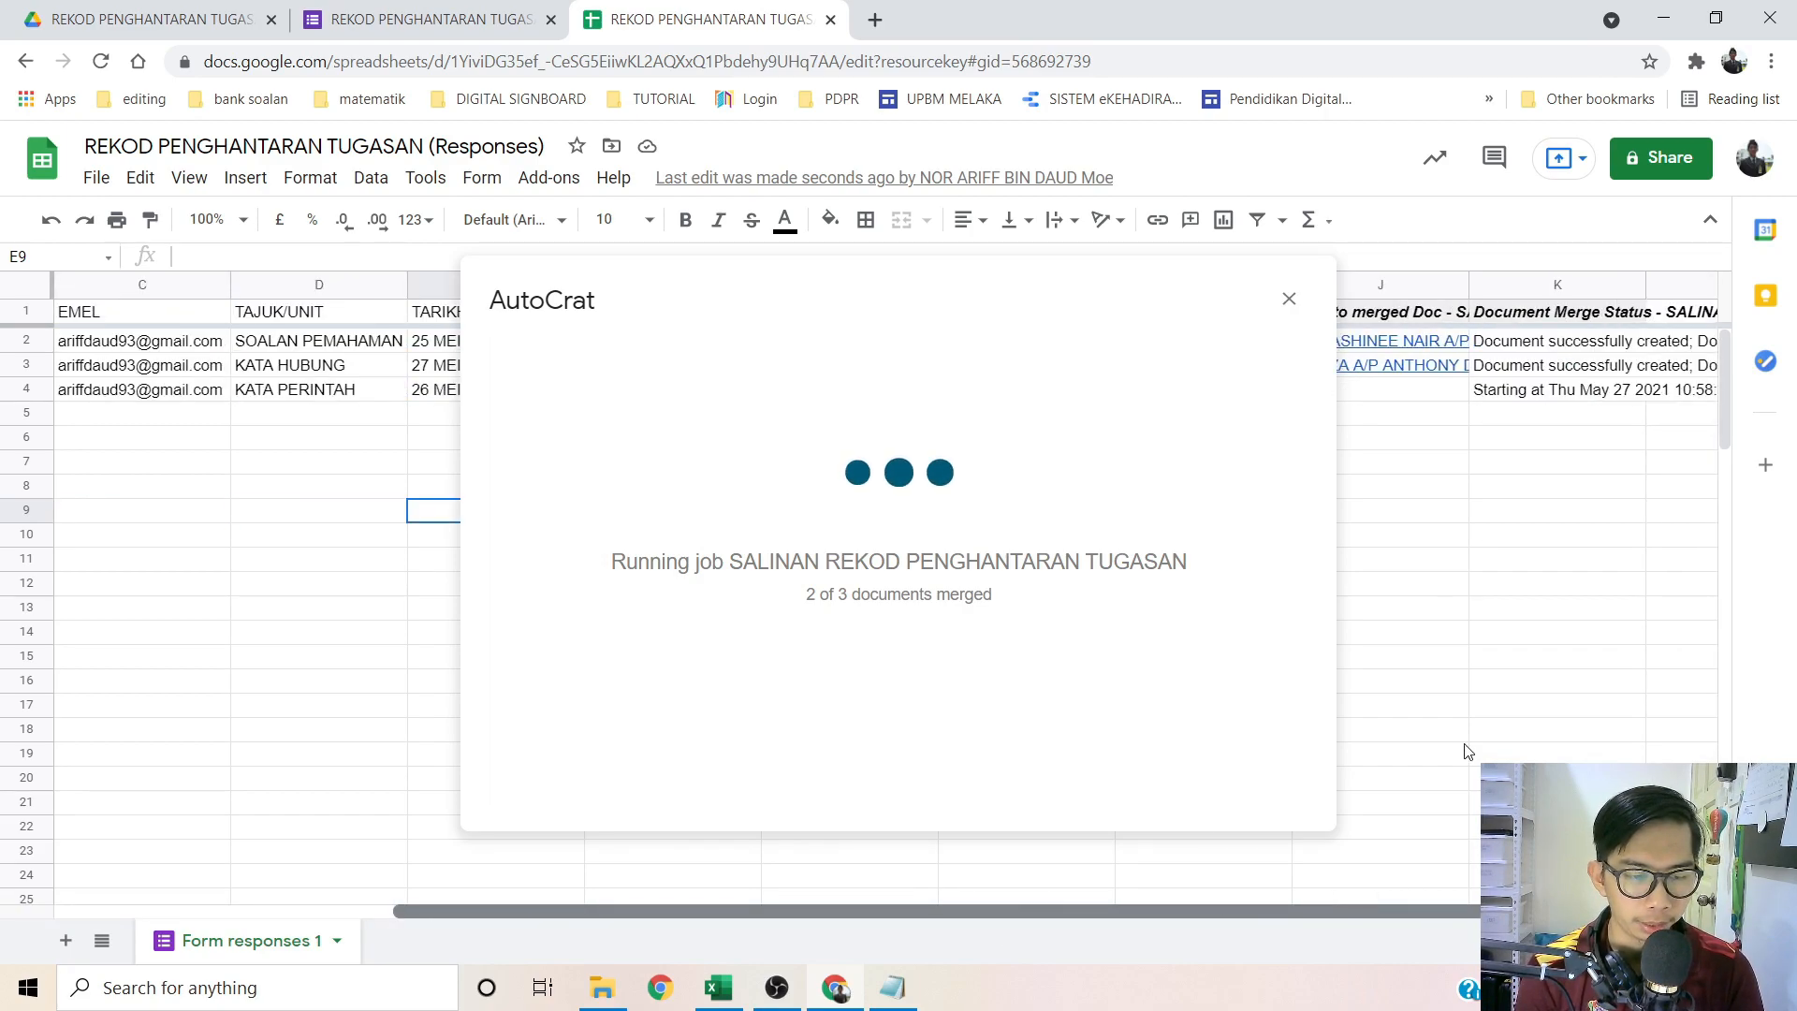
{"action": "left_click", "coordinate": [1522, 397]}
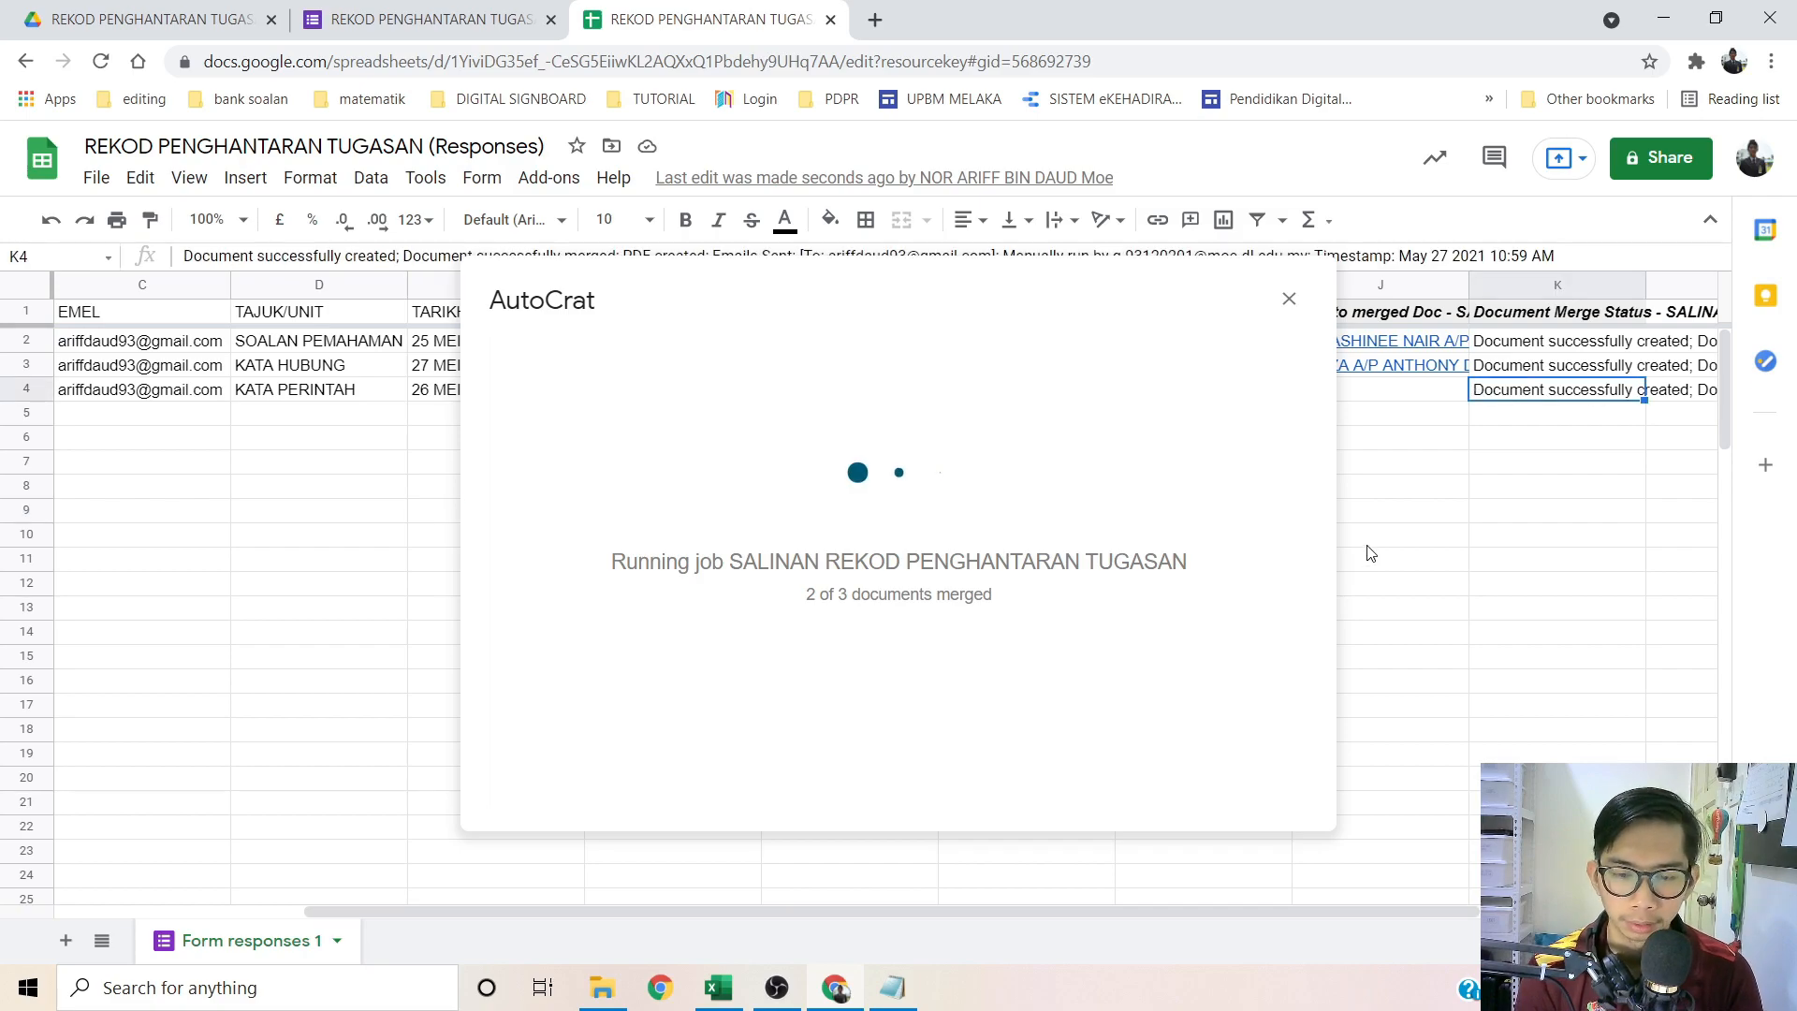
{"action": "left_click", "coordinate": [1288, 300]}
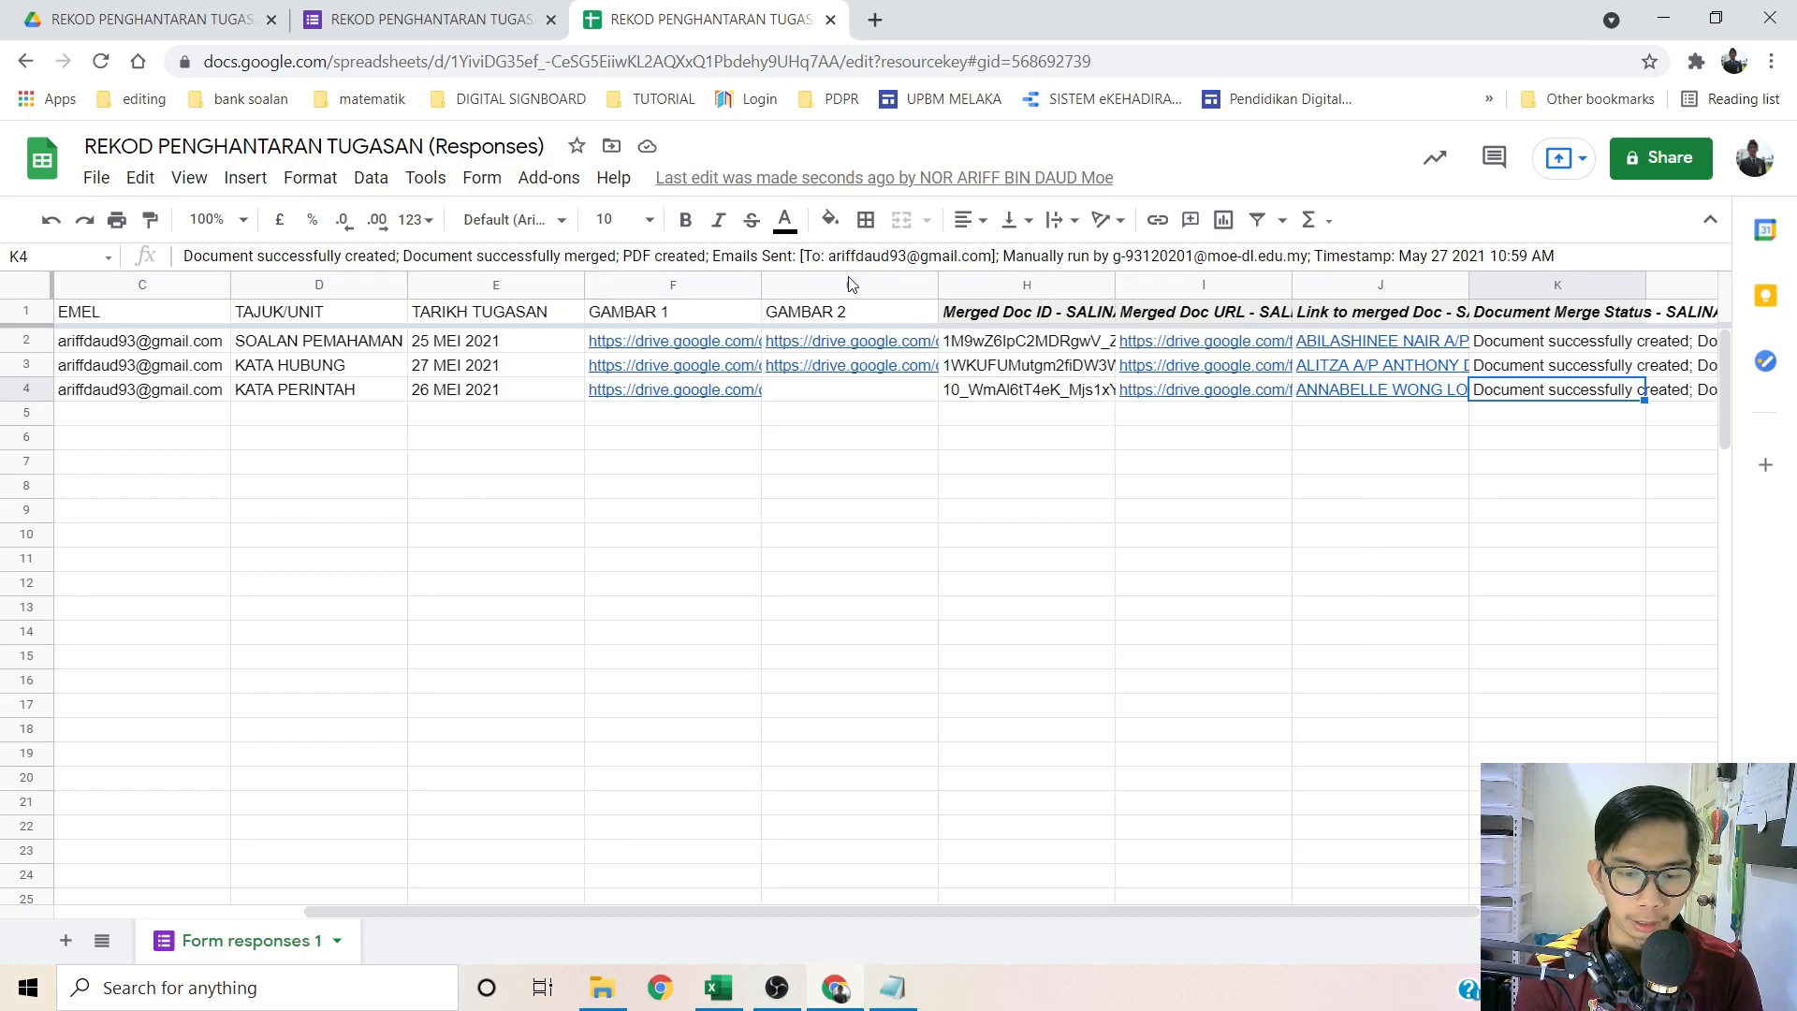
Step: Read cell K2's full merge status, then open a new Chrome window from the taskbar
{"action": "left_click", "coordinate": [1522, 347]}
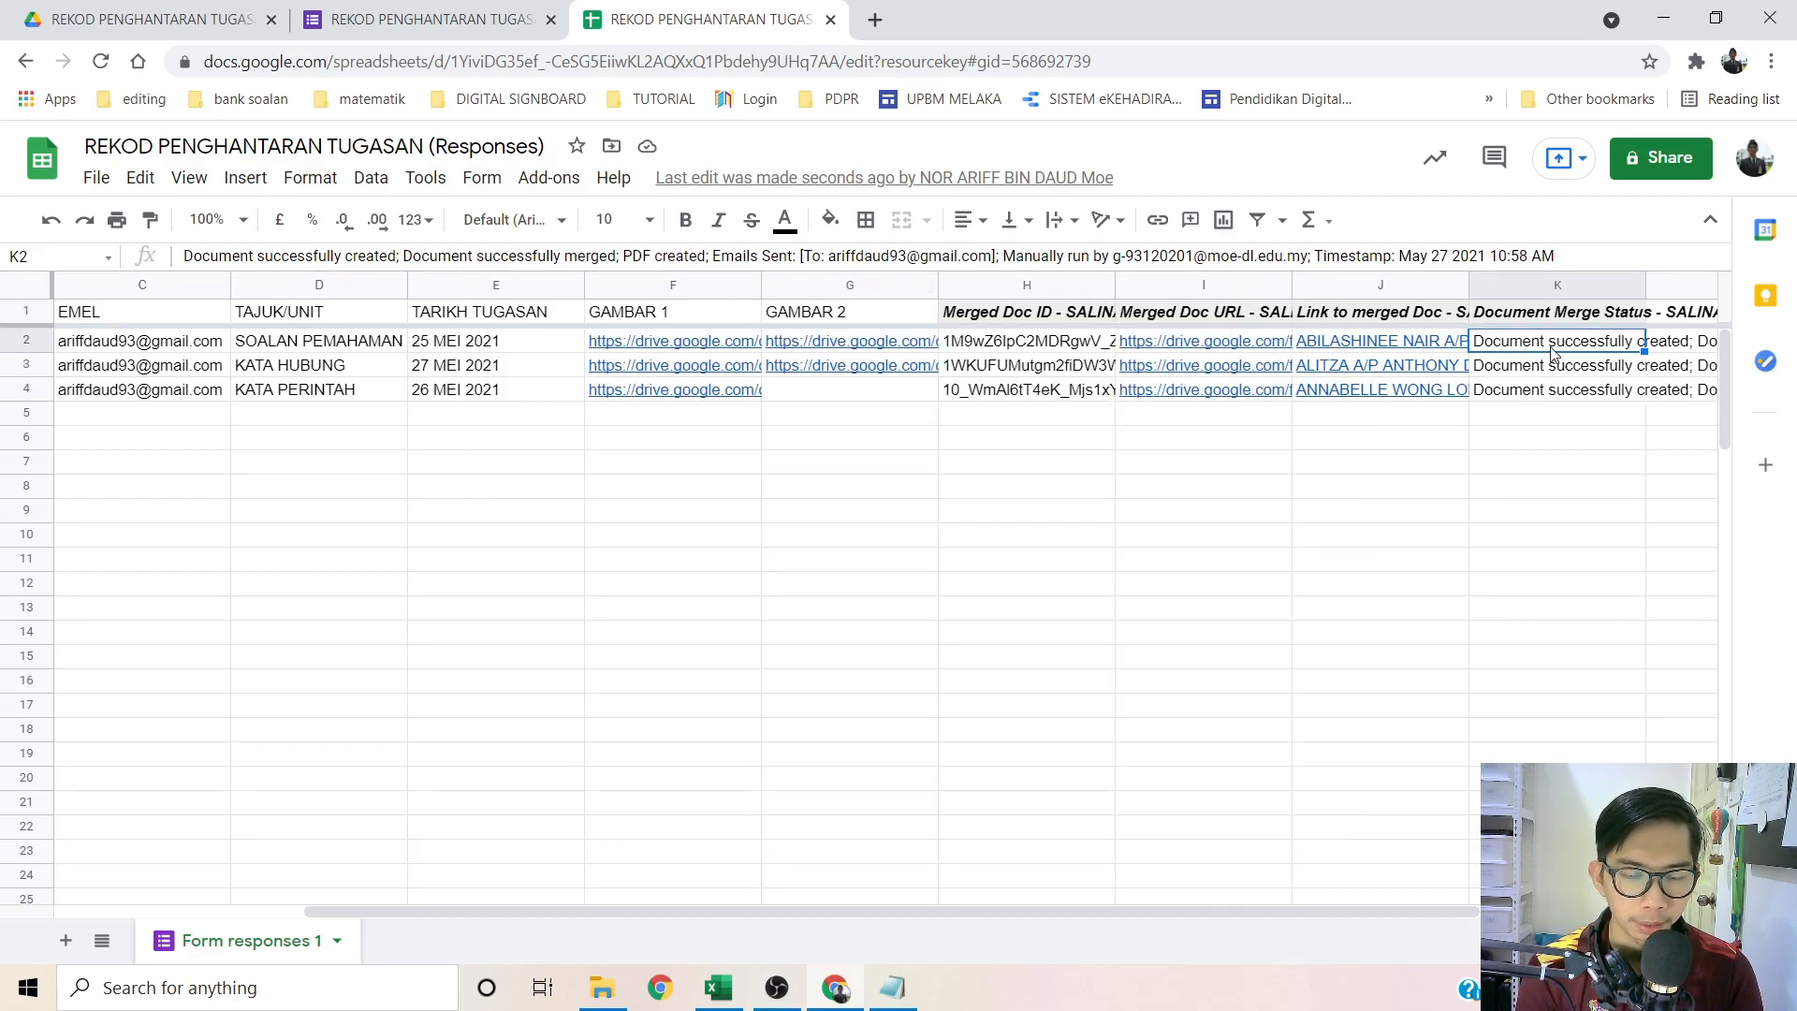
{"action": "left_click", "coordinate": [1389, 258]}
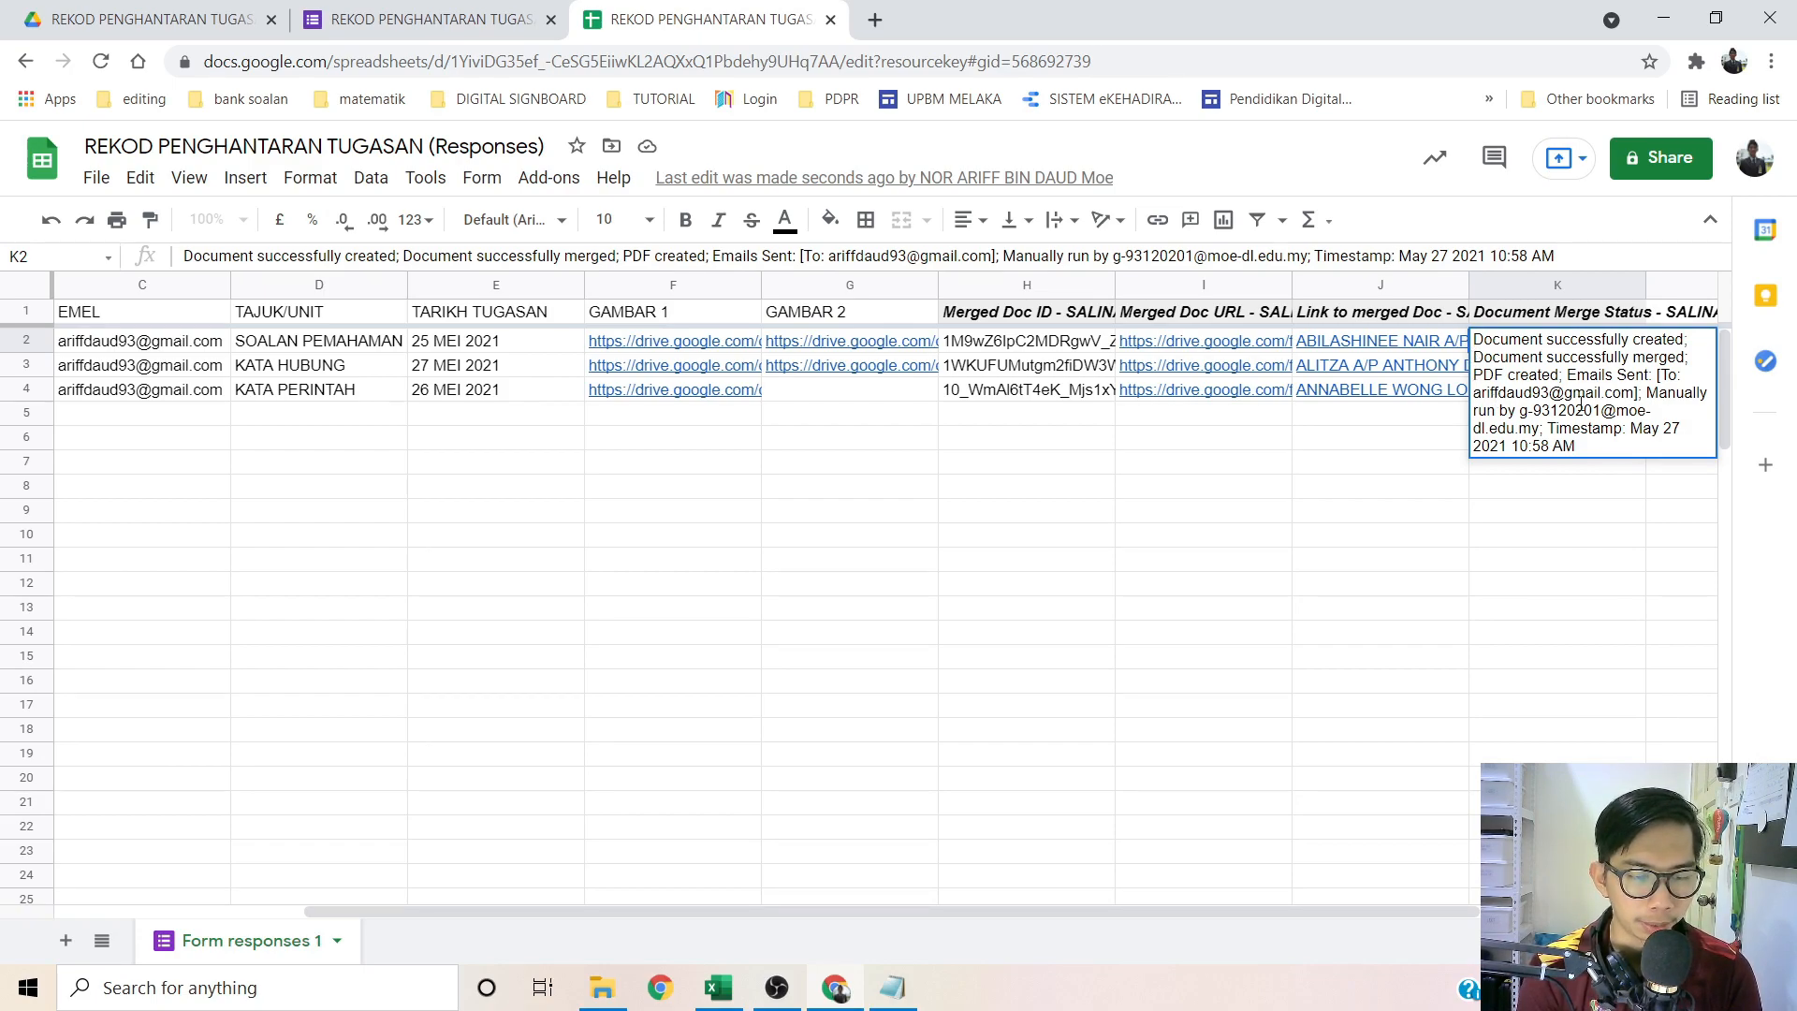
{"action": "left_click", "coordinate": [1371, 426]}
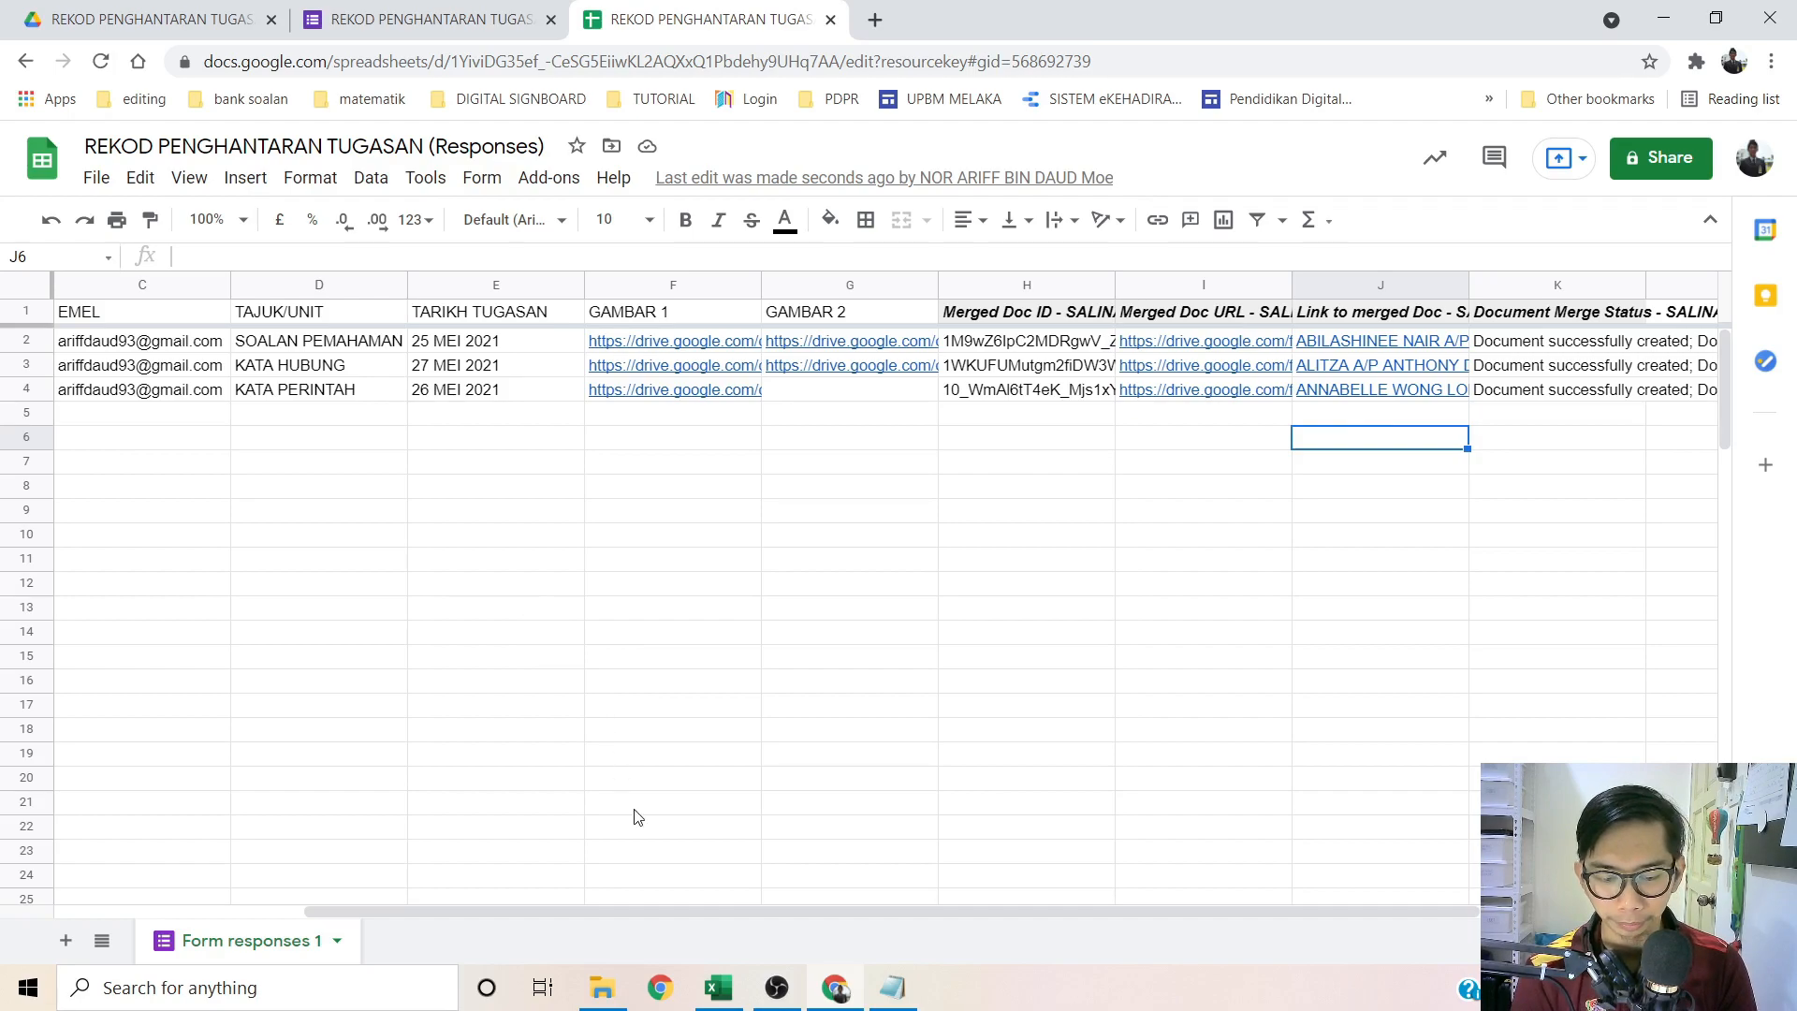
{"action": "left_click", "coordinate": [659, 988]}
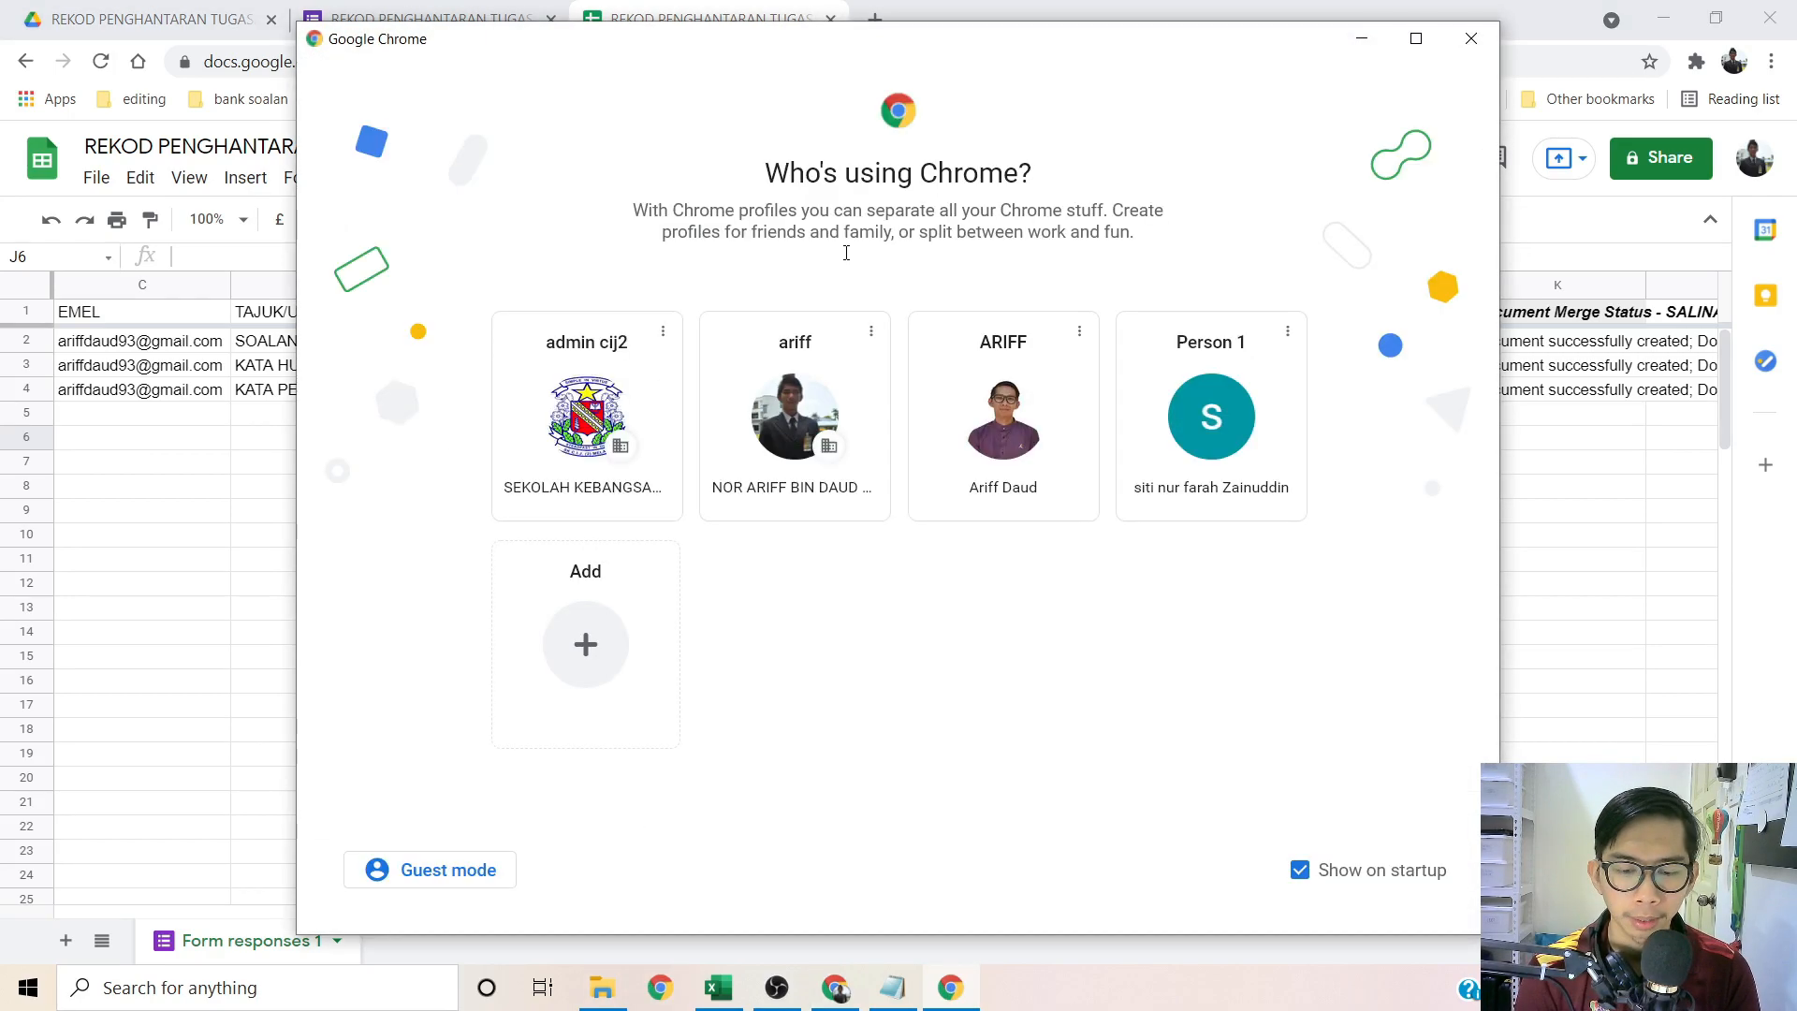
Step: Pick the teacher's personal Chrome profile and open Gmail
{"action": "left_click", "coordinate": [1004, 435]}
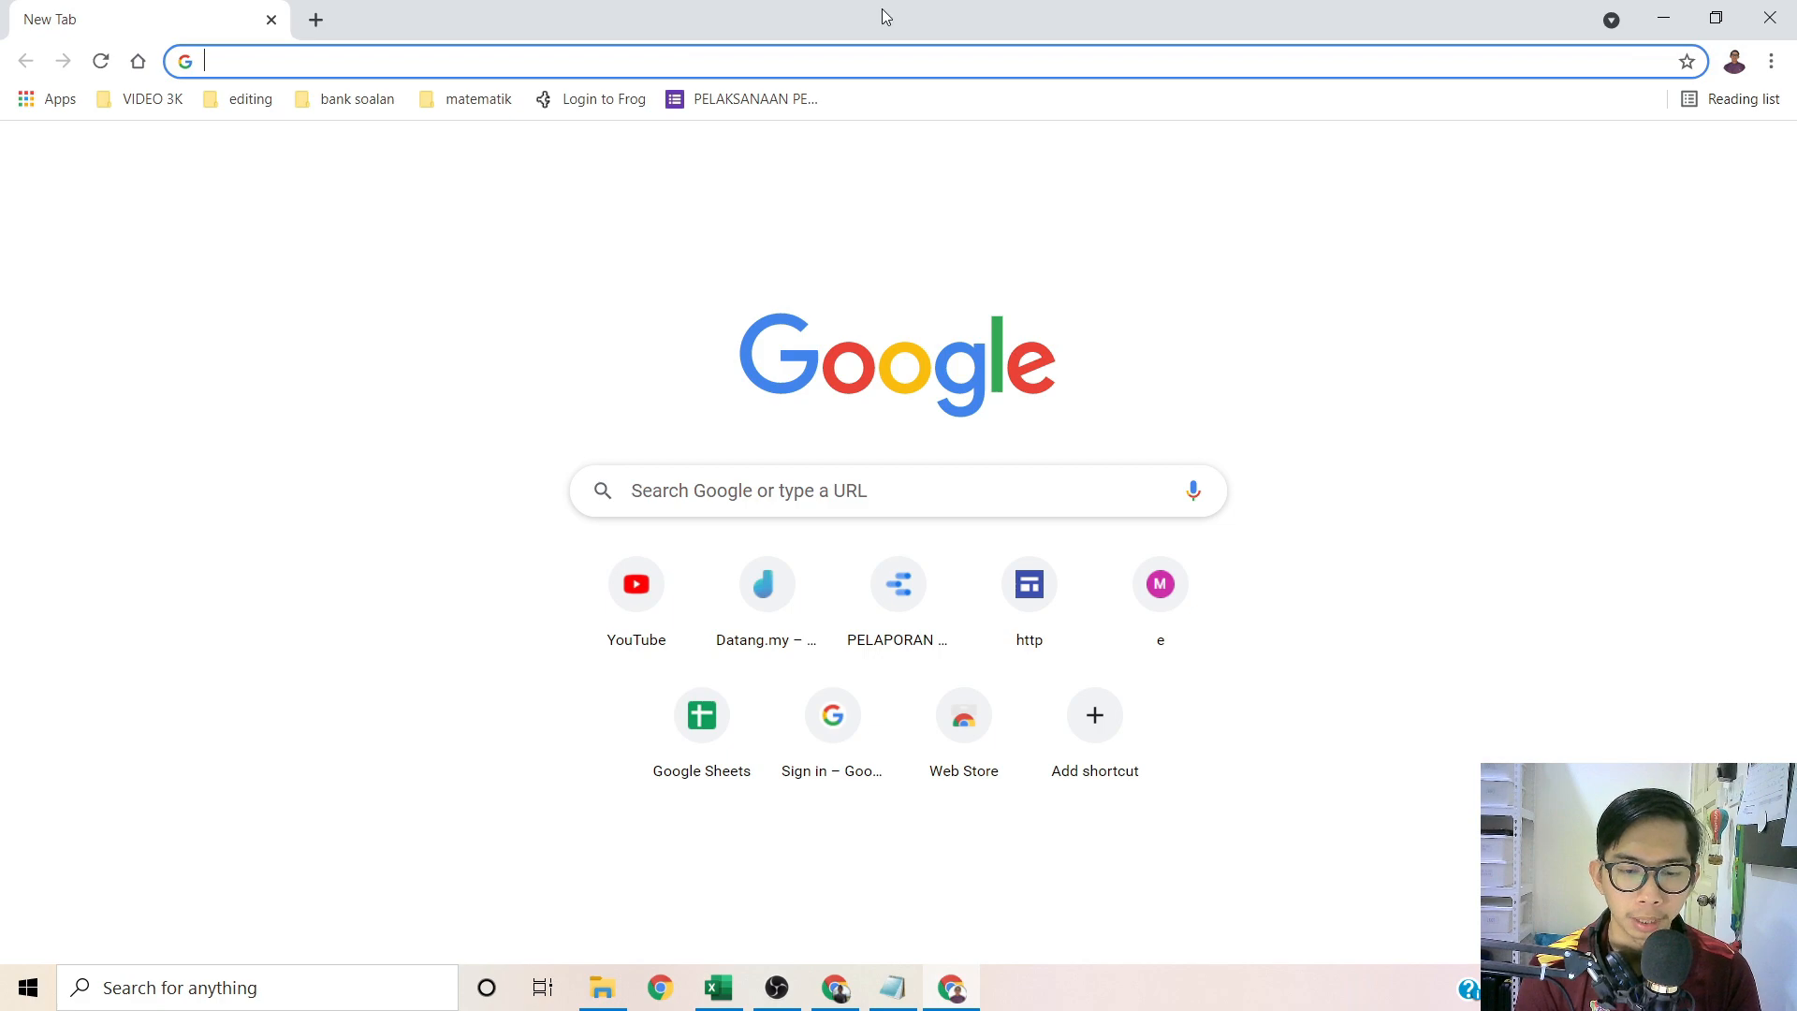
{"action": "left_click", "coordinate": [1571, 161]}
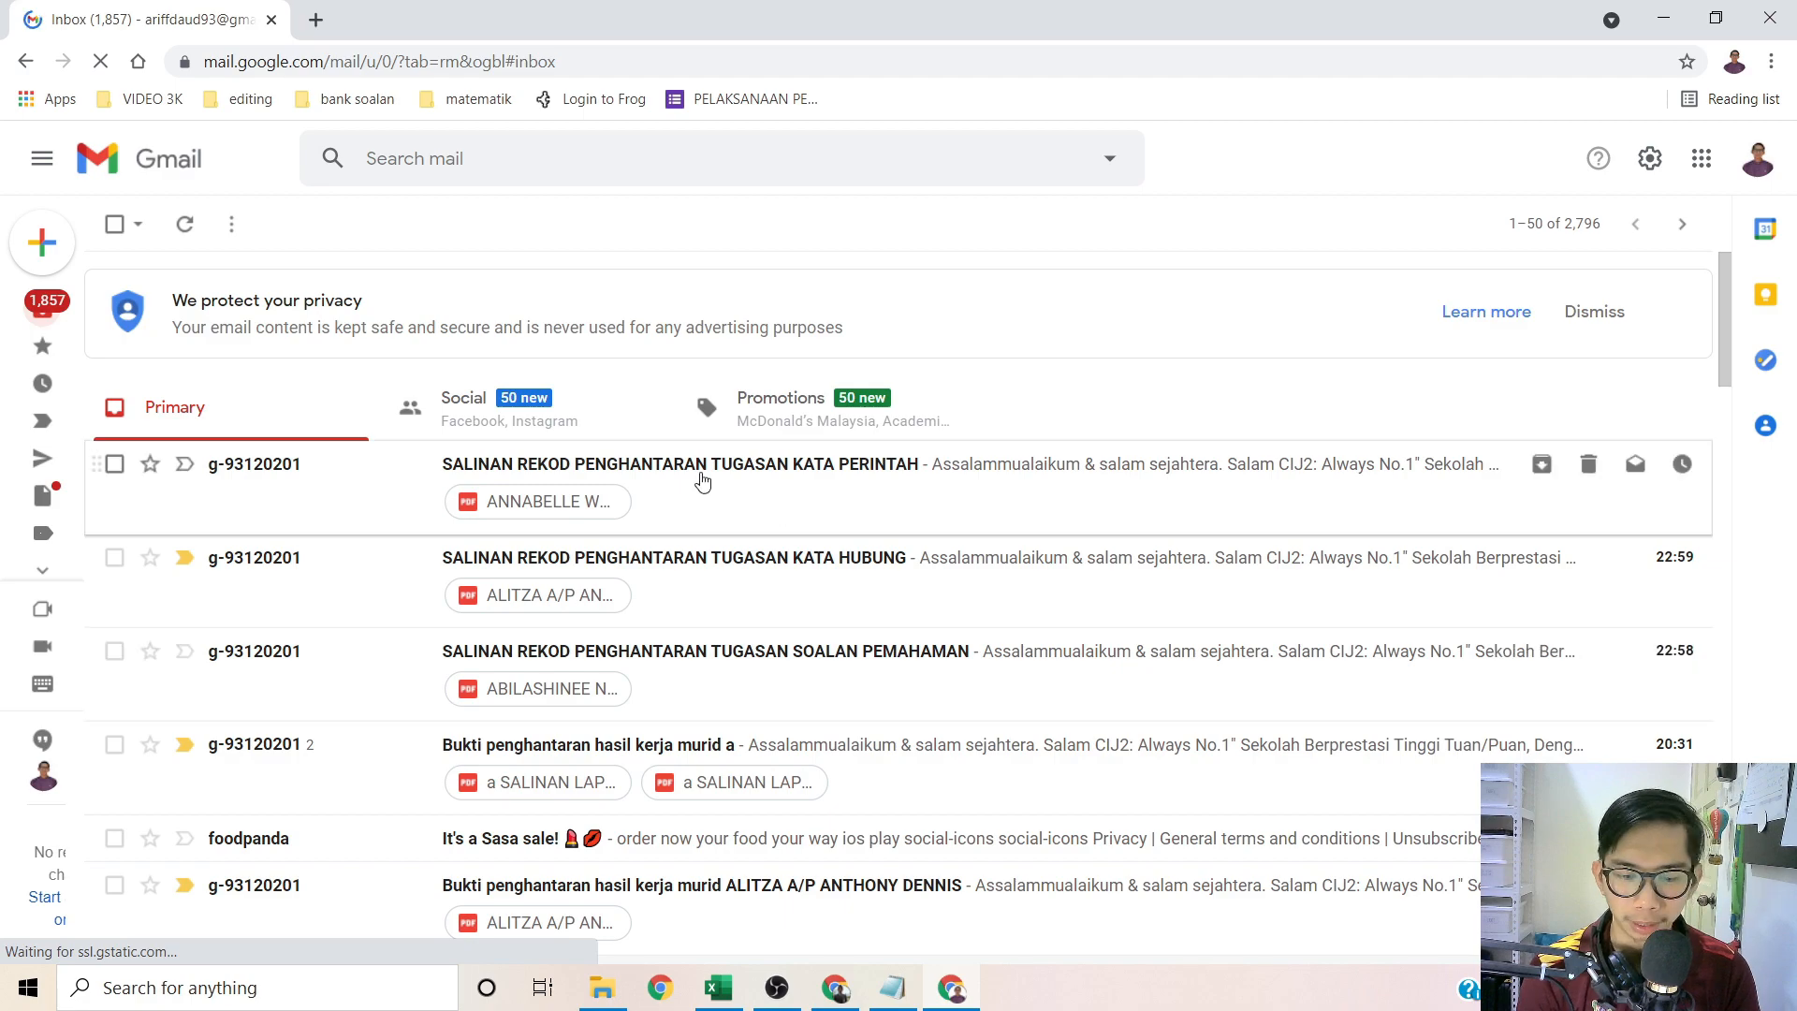
Step: Open the KATA PERINTAH email and check the merged student name and submission time
{"action": "left_click", "coordinate": [689, 495]}
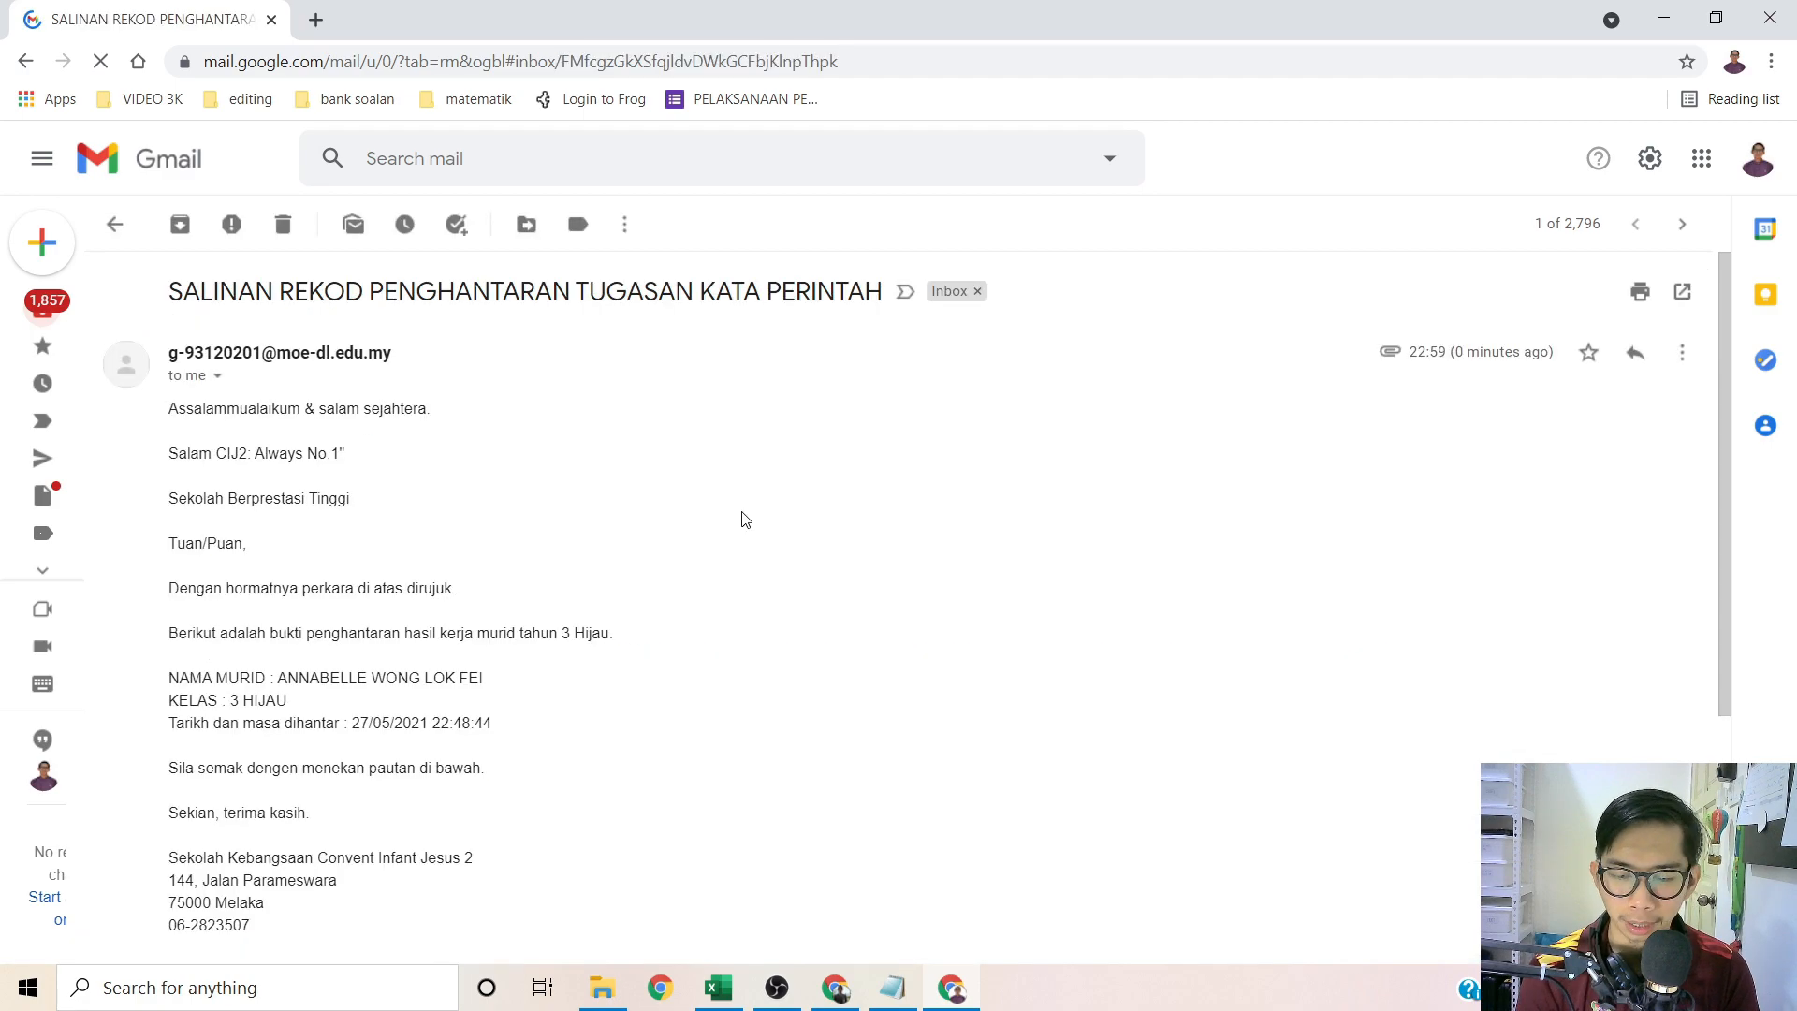
{"action": "scroll", "coordinate": [299, 691], "scroll_direction": "down", "scroll_amount": 1}
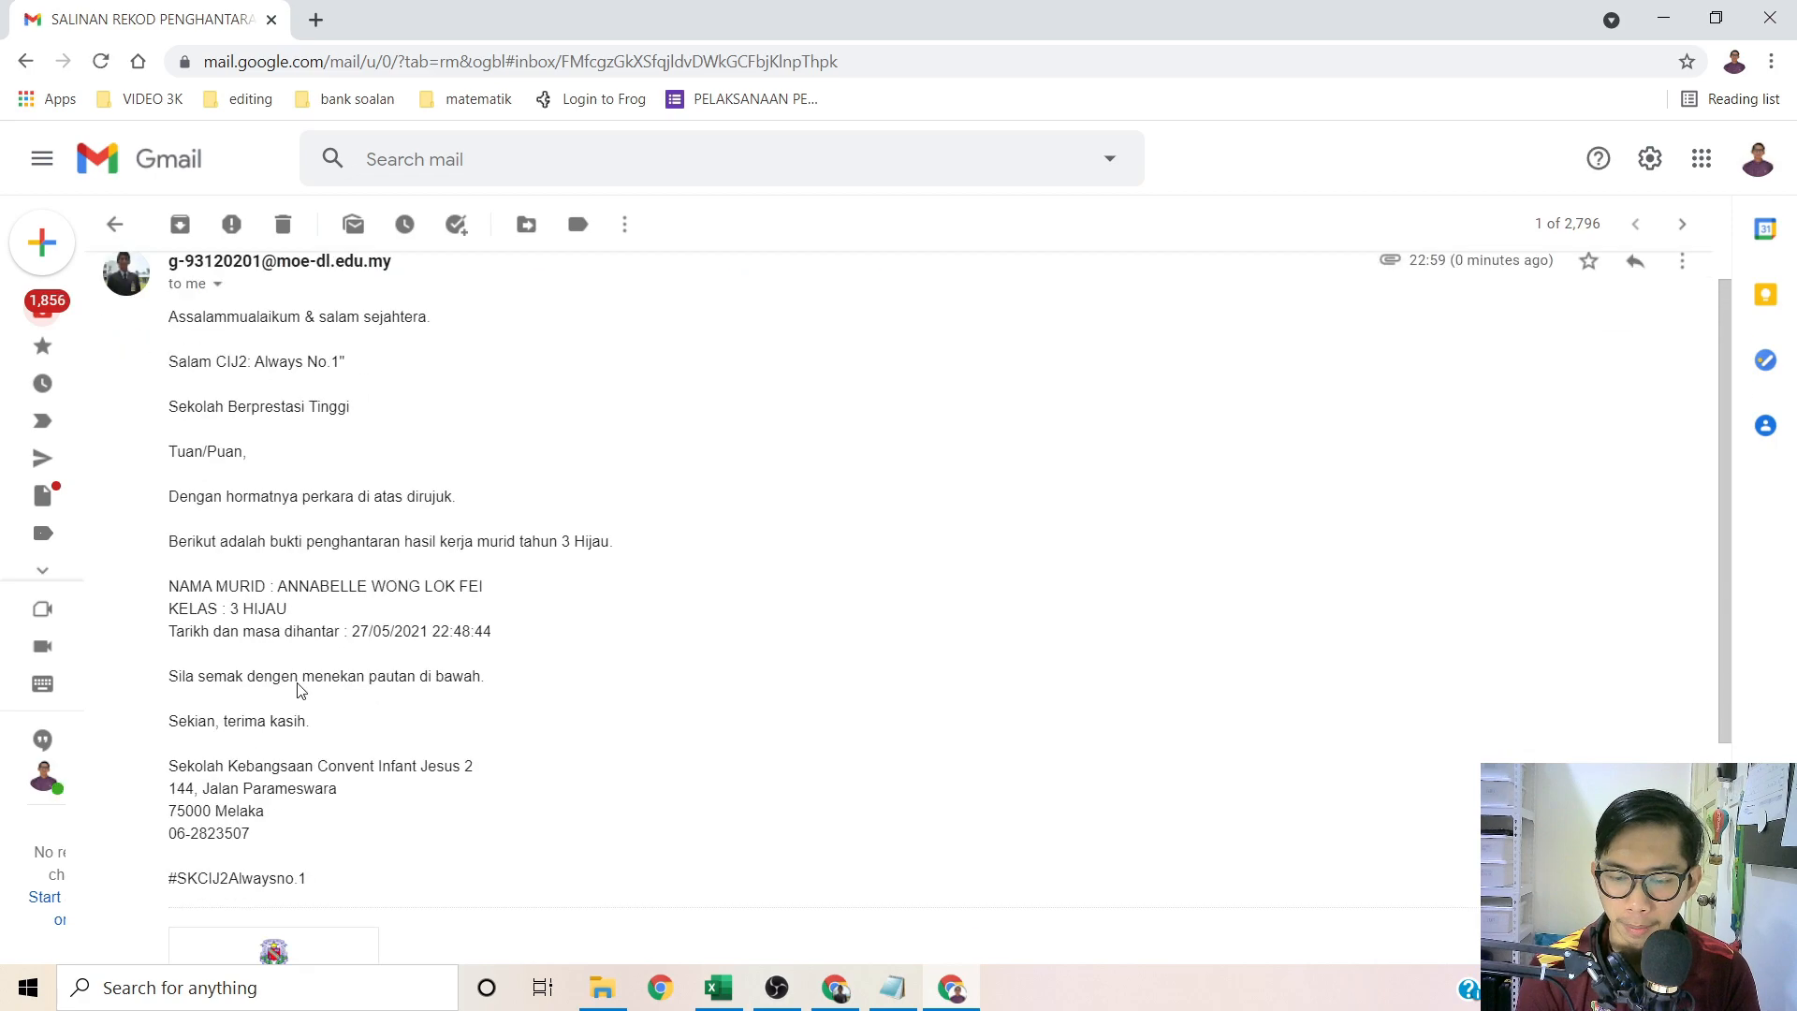
{"action": "left_click_drag", "start_coordinate": [278, 561], "coordinate": [483, 561]}
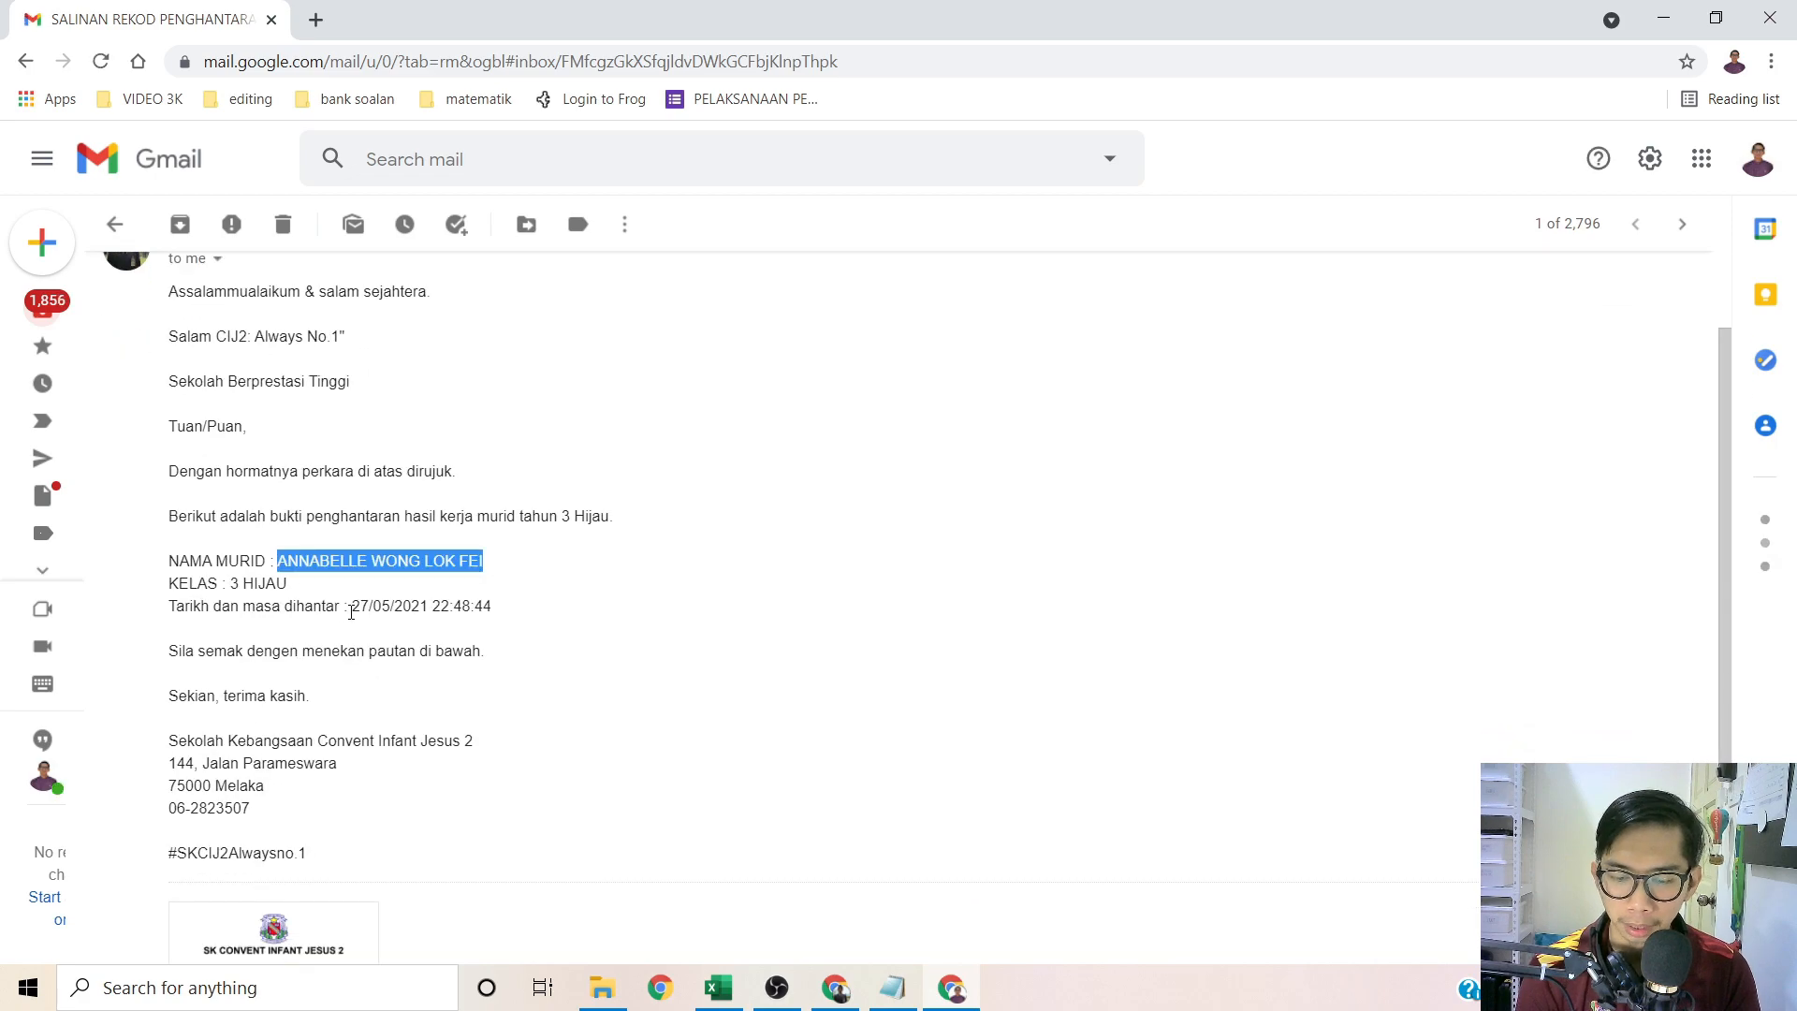
{"action": "left_click_drag", "start_coordinate": [351, 606], "coordinate": [491, 606]}
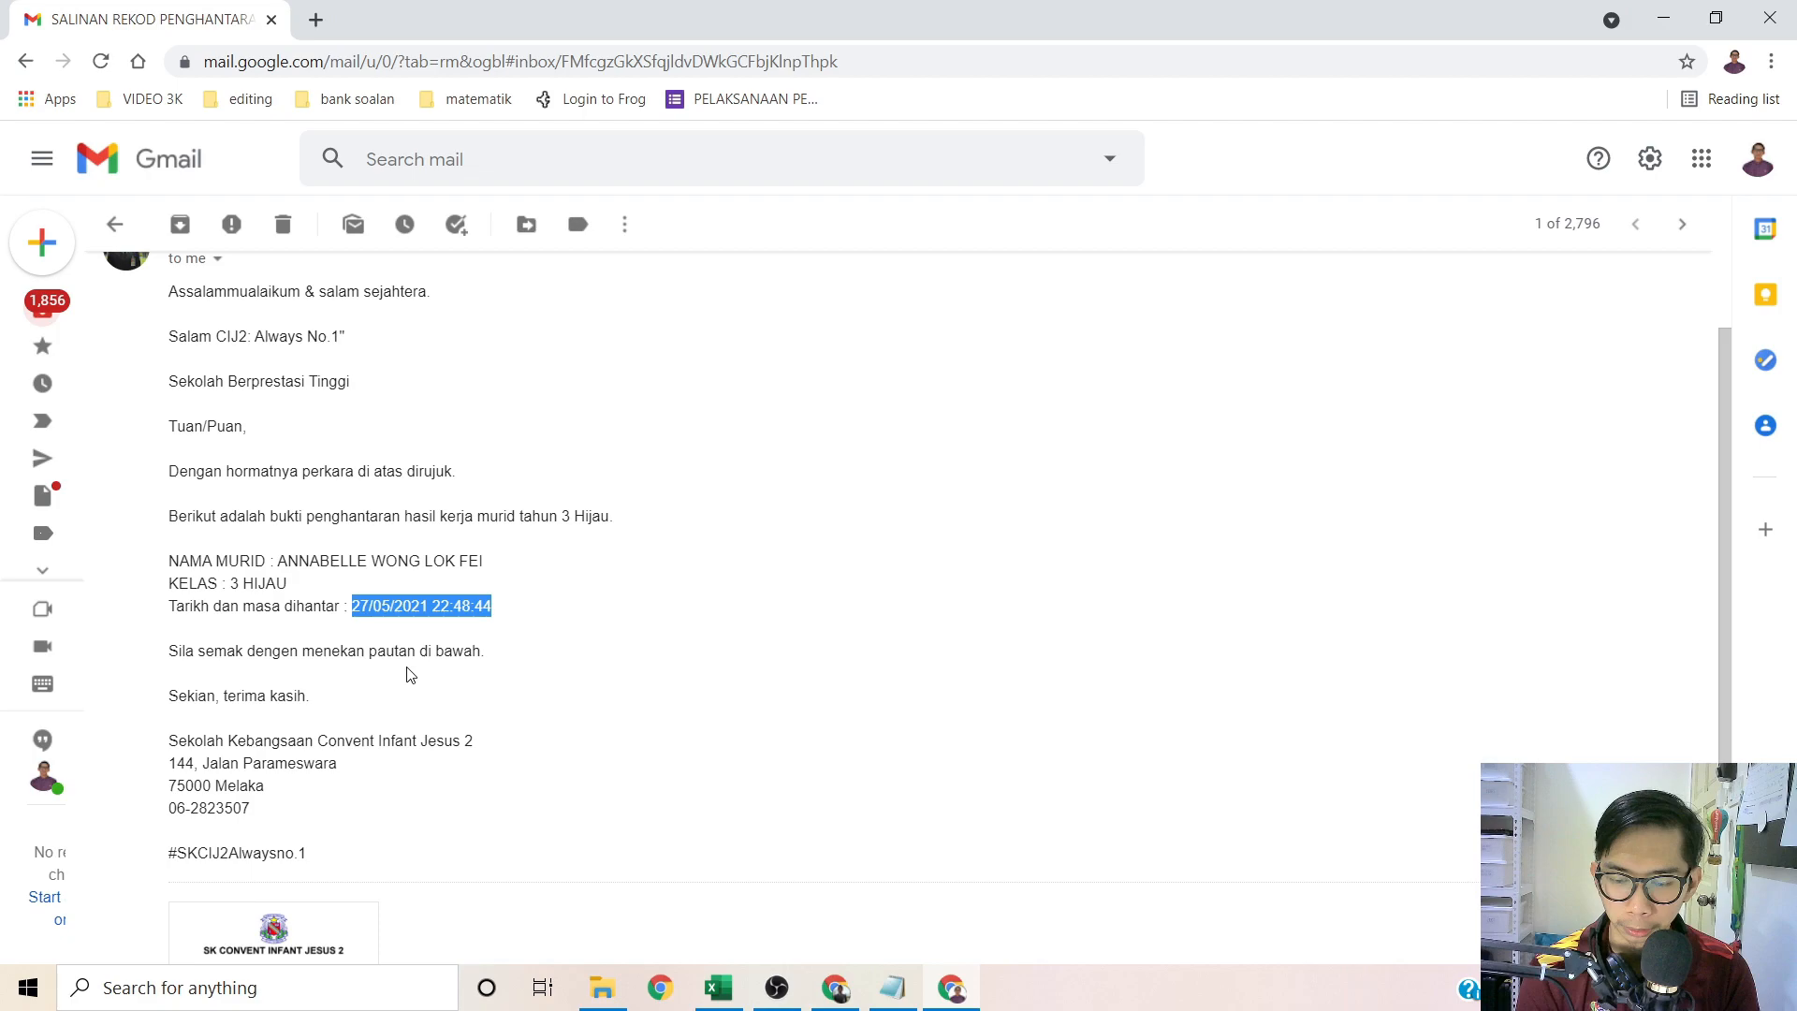
{"action": "left_click", "coordinate": [405, 670]}
Step: Preview the attached TAHNIAH certificate PDF, scroll through it, and close the preview
{"action": "scroll", "coordinate": [281, 711], "scroll_direction": "down", "scroll_amount": 2}
{"action": "scroll", "coordinate": [265, 562], "scroll_direction": "up", "scroll_amount": 4}
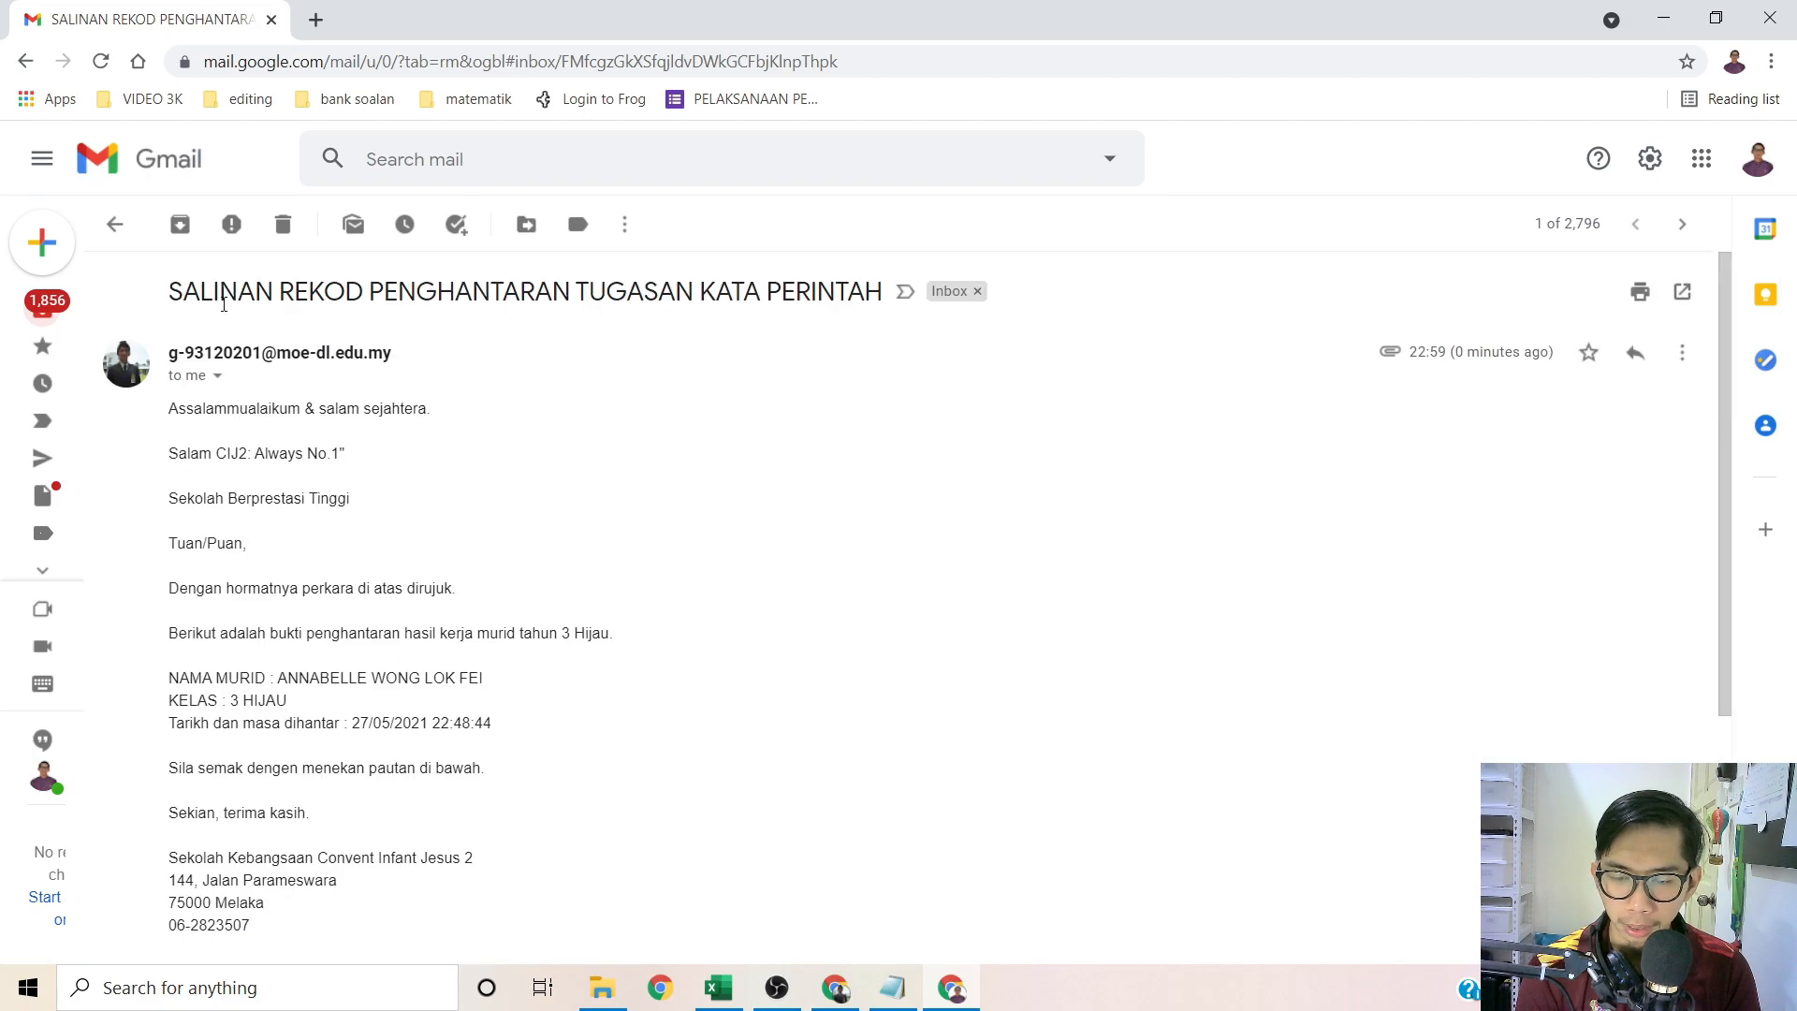
{"action": "scroll", "coordinate": [267, 561], "scroll_direction": "down", "scroll_amount": 4}
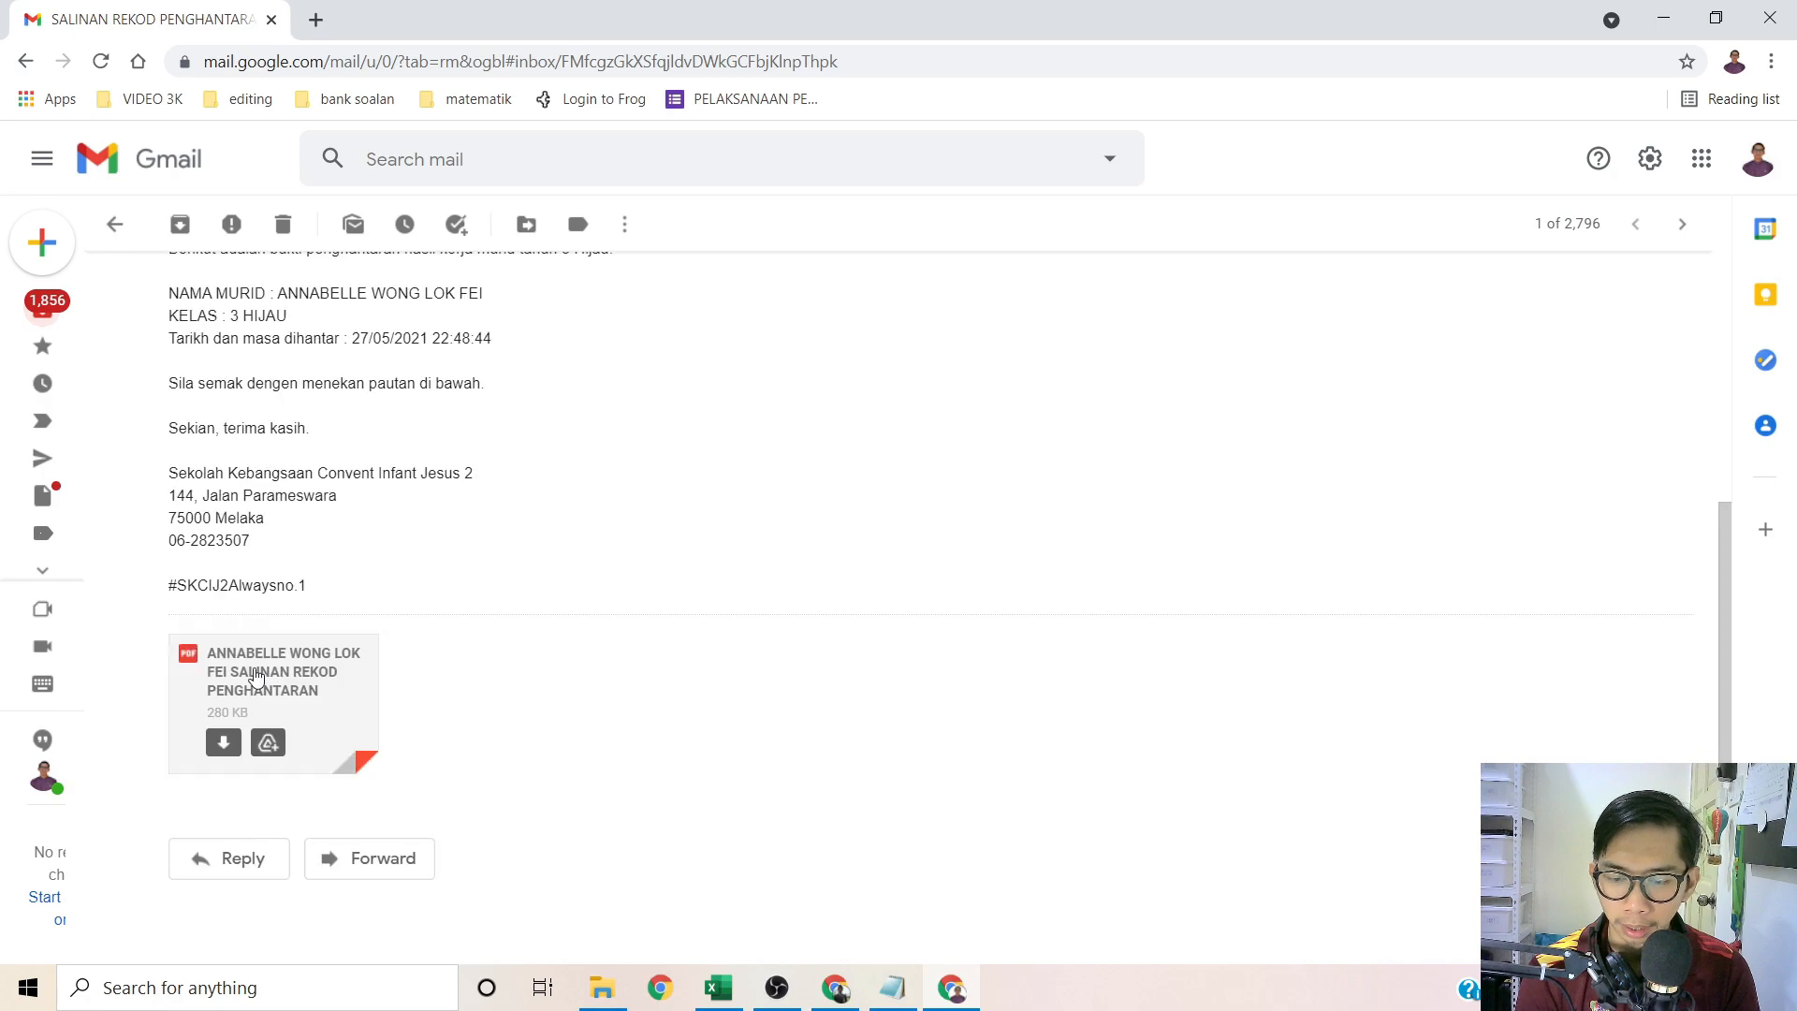
{"action": "left_click", "coordinate": [256, 675]}
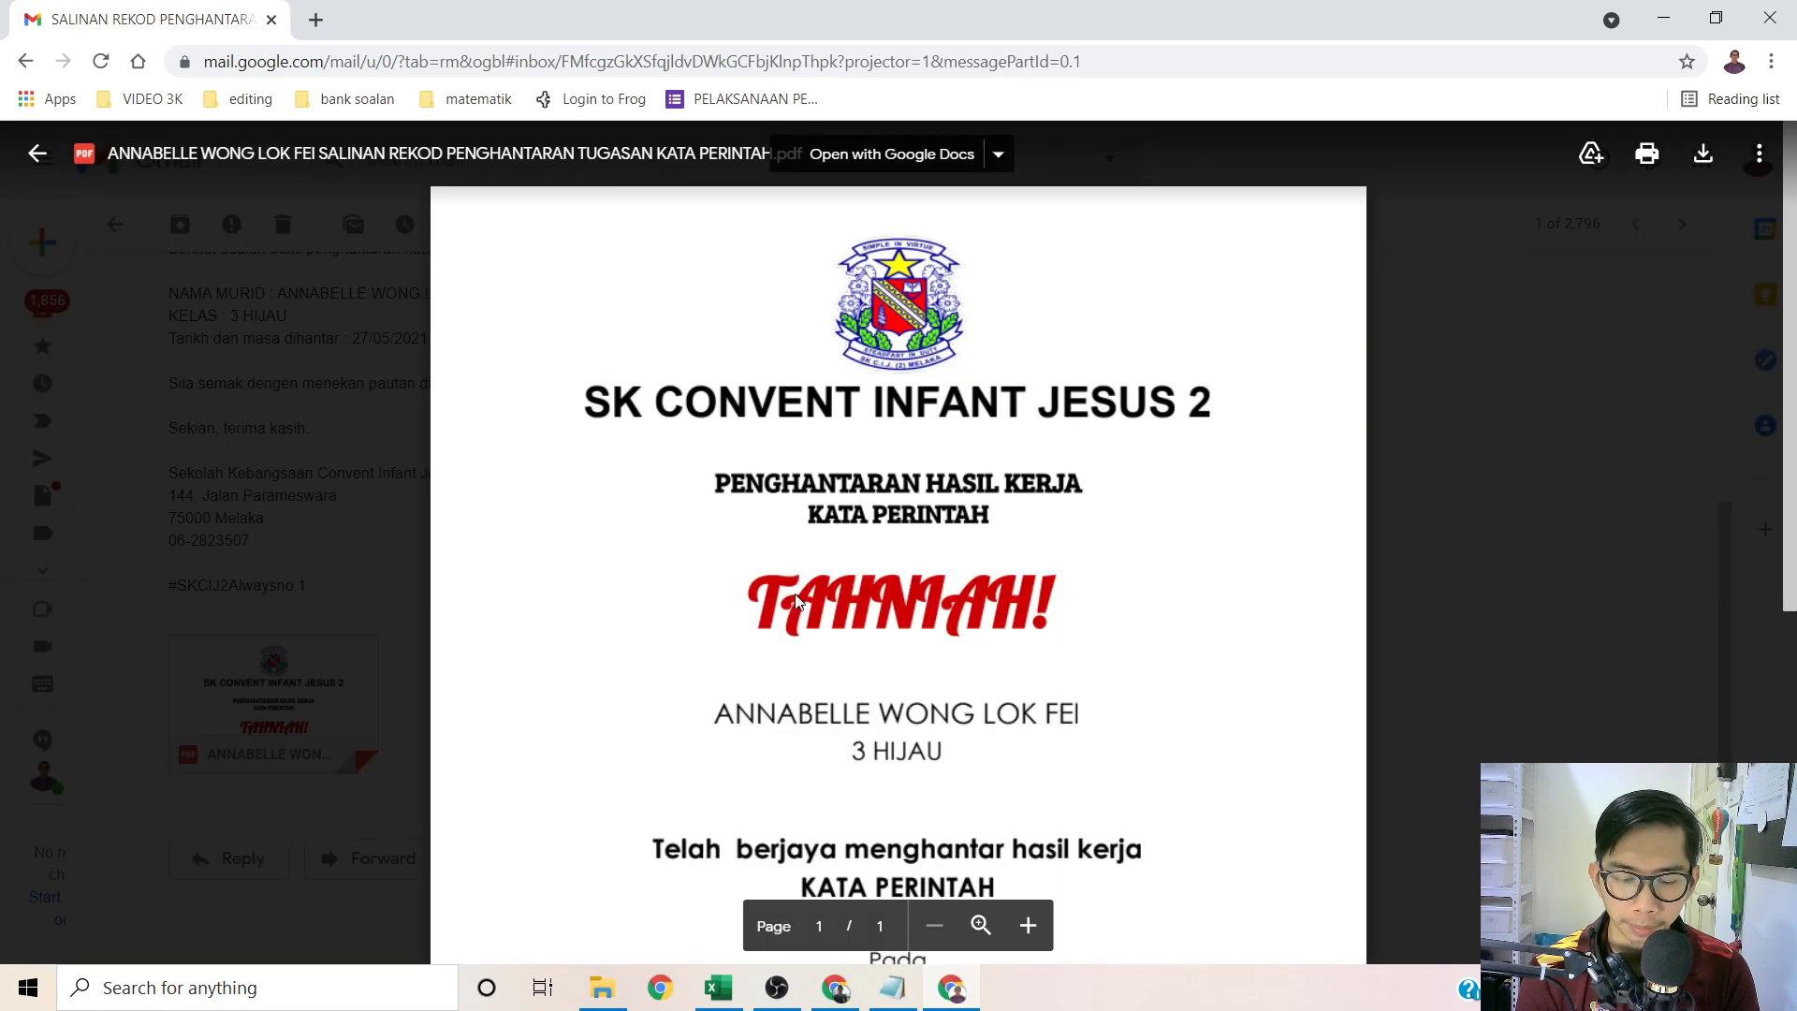
{"action": "scroll", "coordinate": [797, 600], "scroll_direction": "down", "scroll_amount": 1}
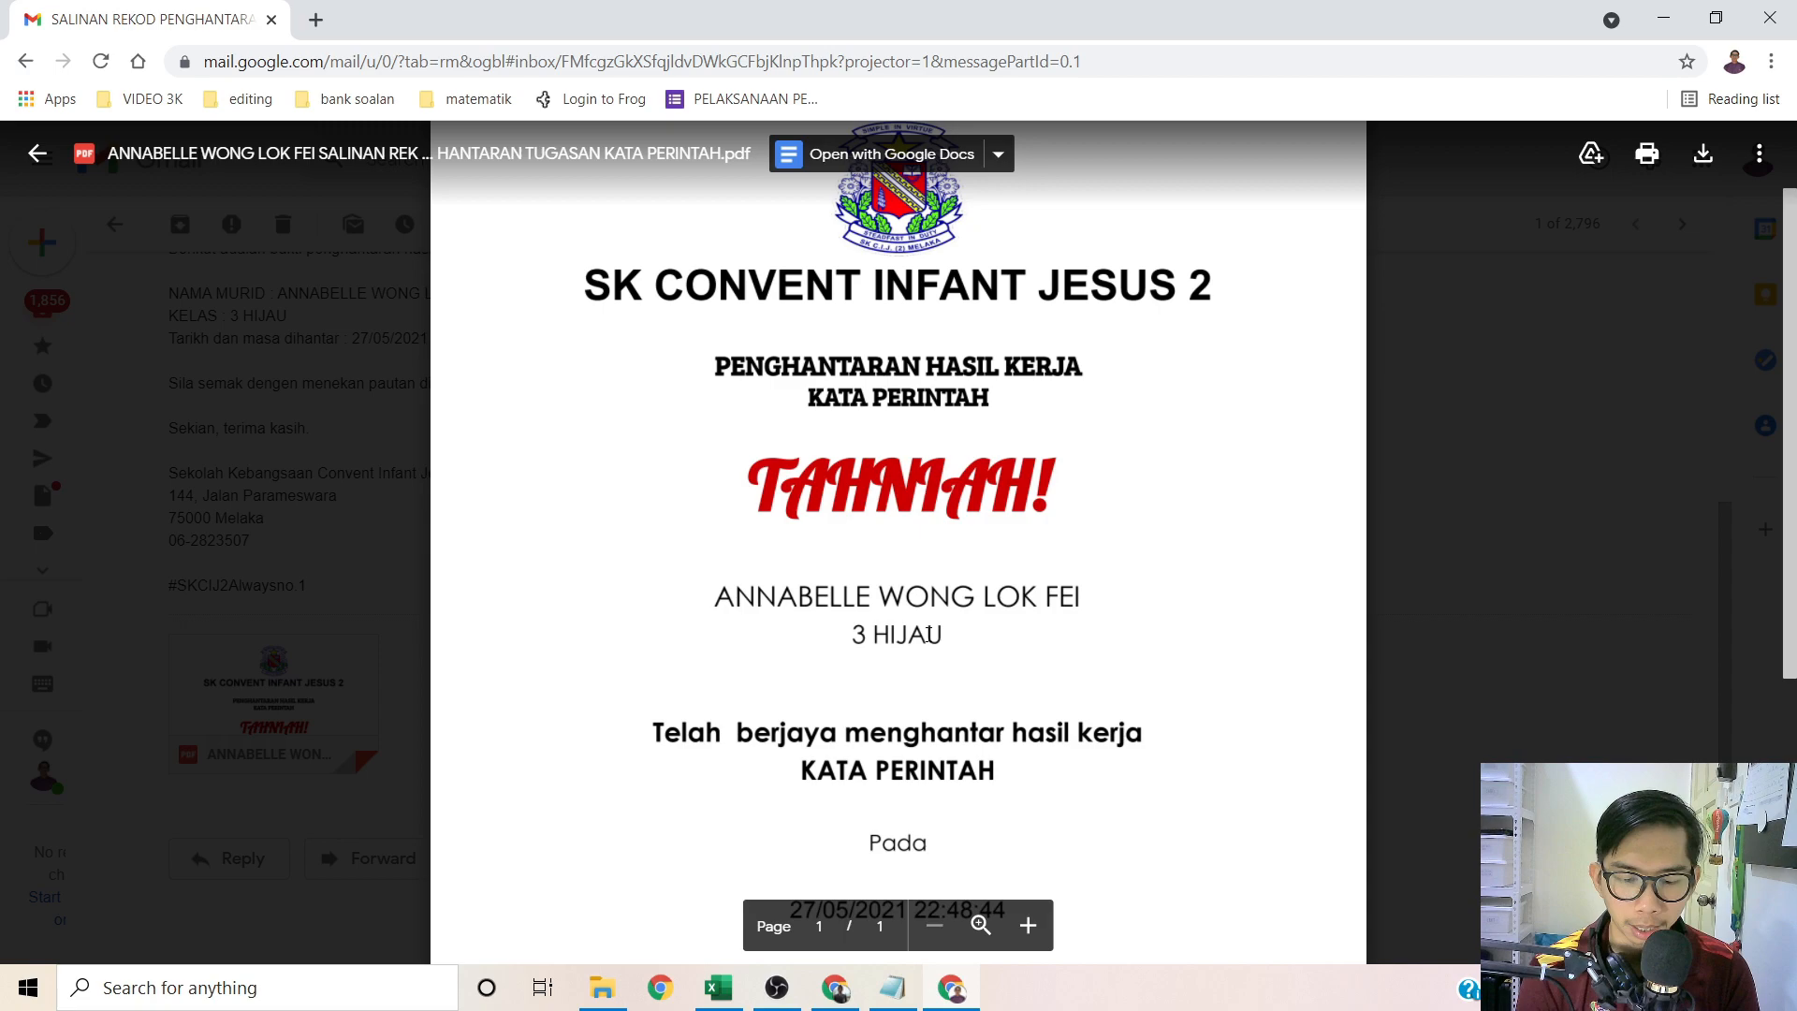
{"action": "scroll", "coordinate": [926, 636], "scroll_direction": "down", "scroll_amount": 4}
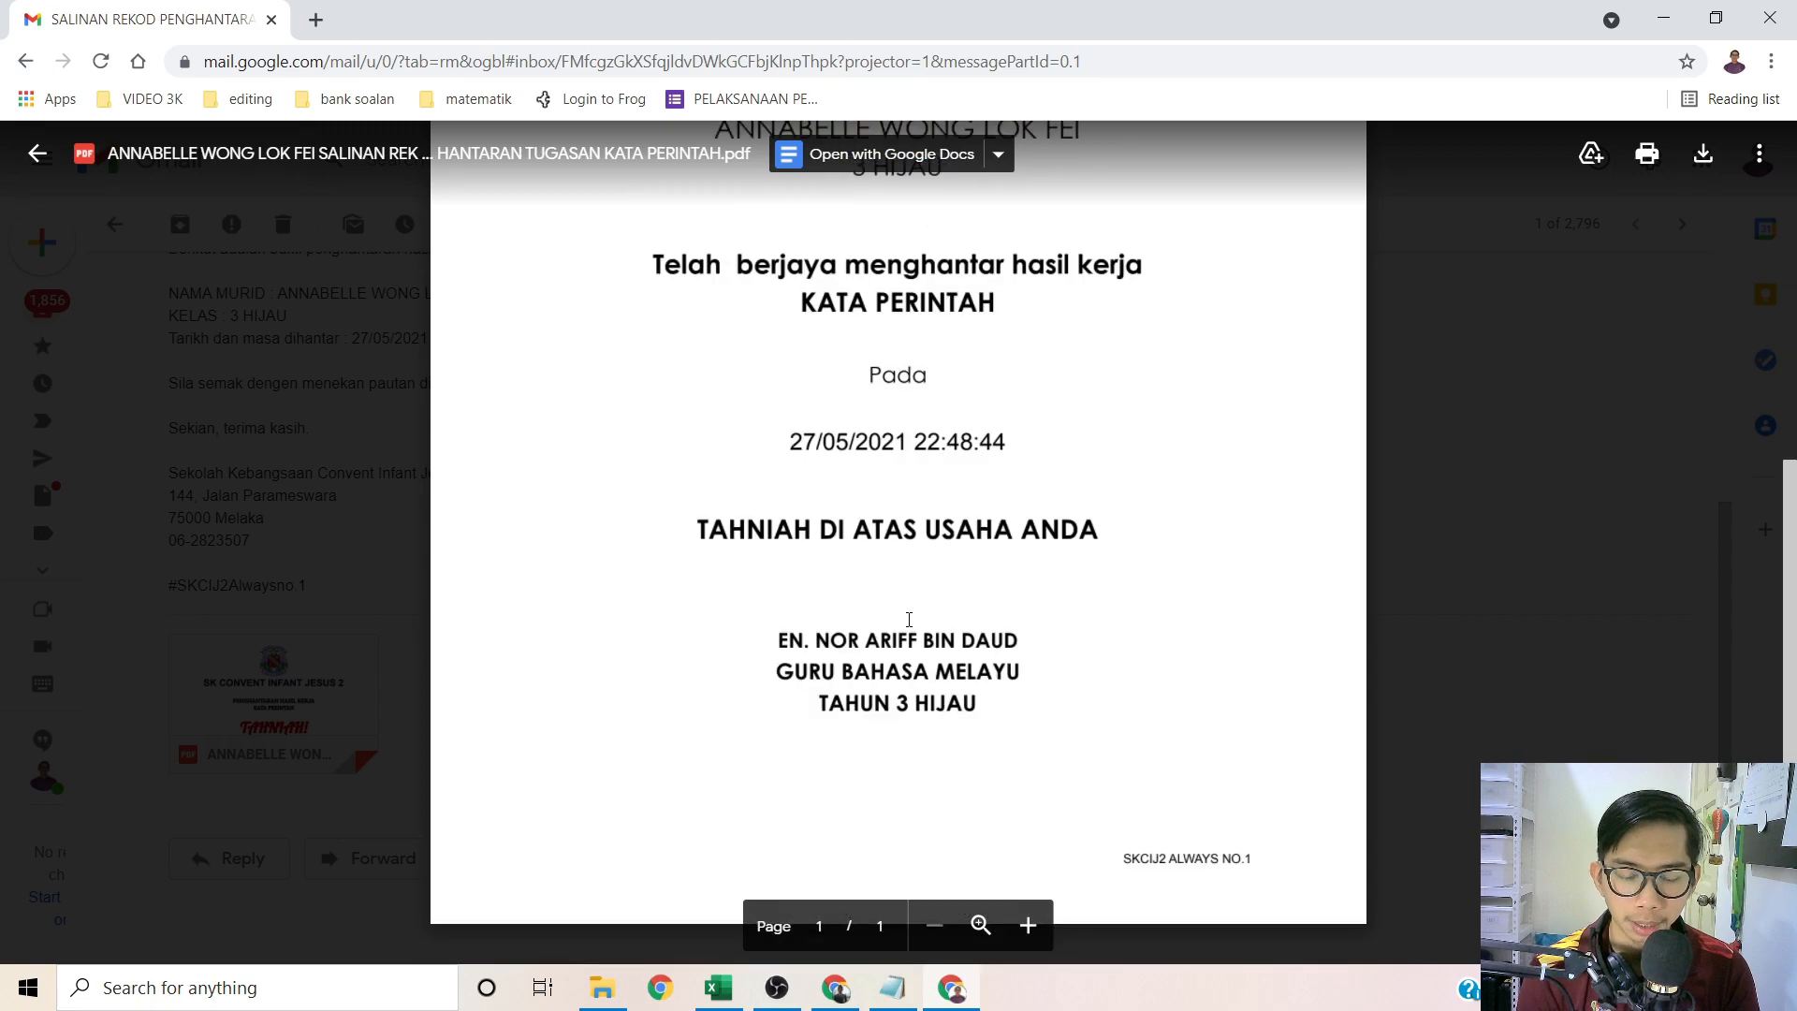
{"action": "left_click", "coordinate": [371, 409]}
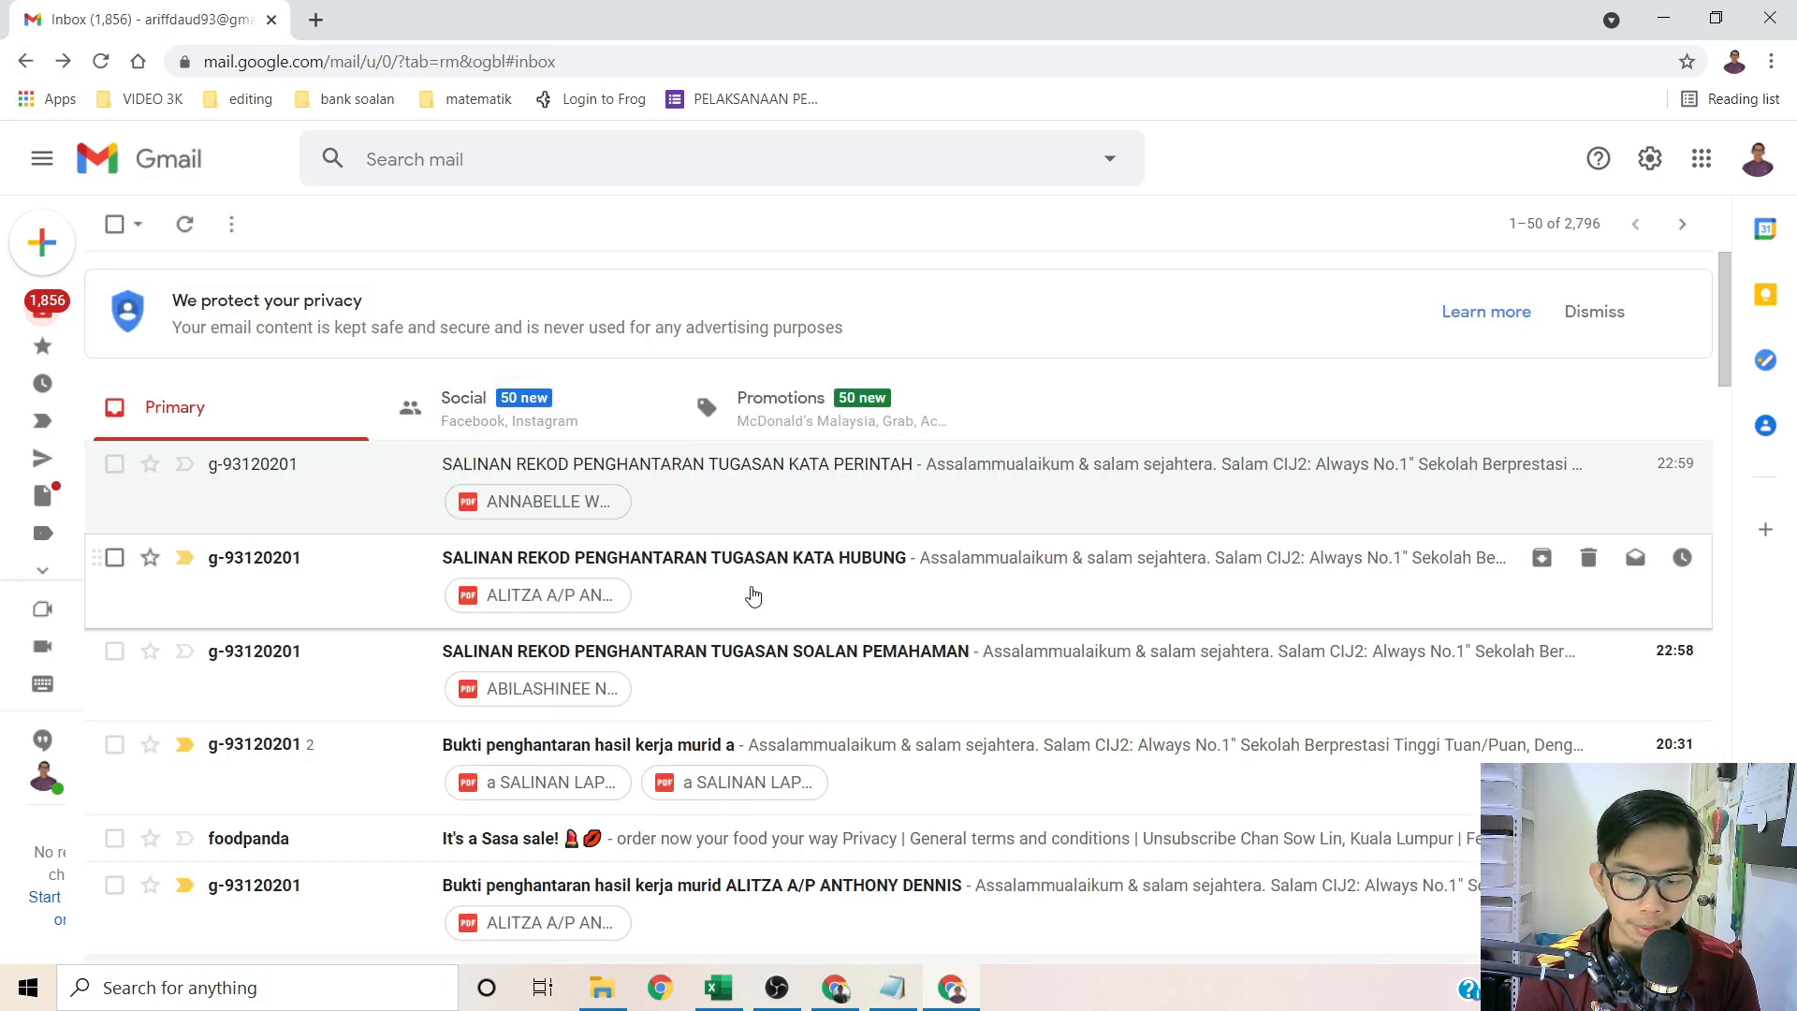
Step: Preview the KATA HUBUNG email's TAHNIAH certificate PDF to confirm student, class and date, then return to the inbox
{"action": "left_click", "coordinate": [753, 596]}
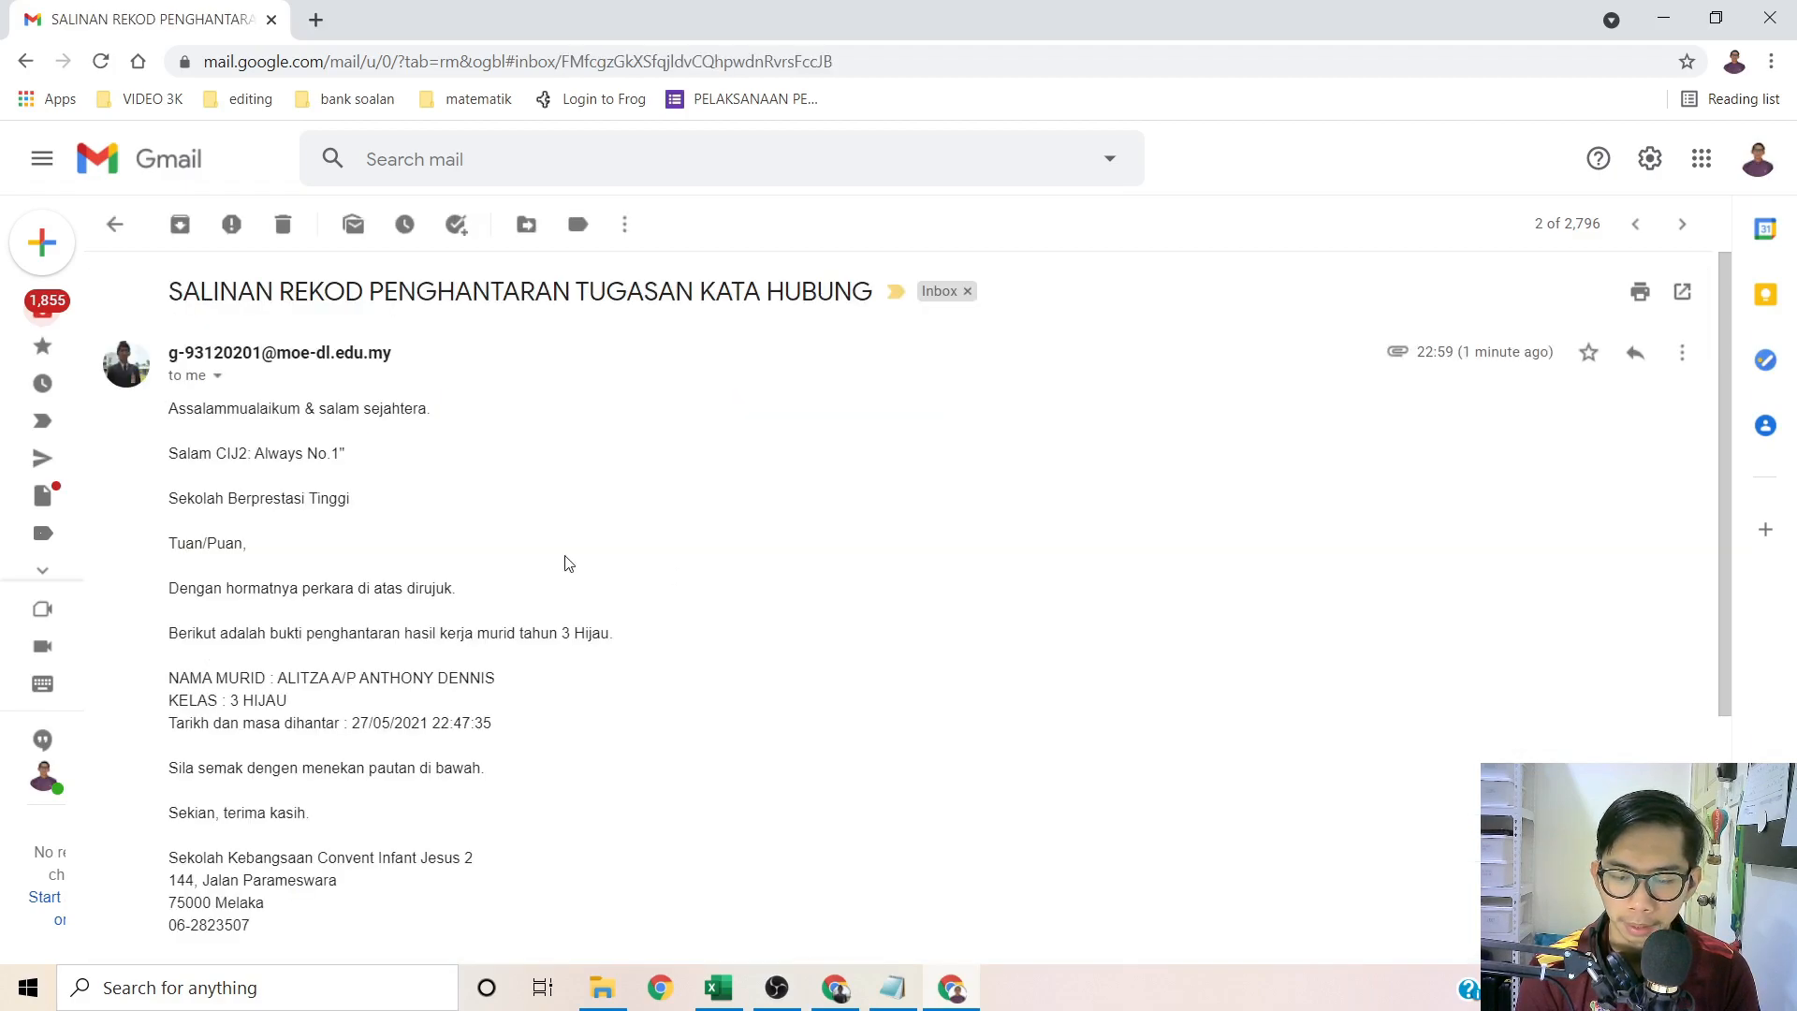
{"action": "scroll", "coordinate": [438, 588], "scroll_direction": "down", "scroll_amount": 1}
{"action": "scroll", "coordinate": [439, 587], "scroll_direction": "down", "scroll_amount": 4}
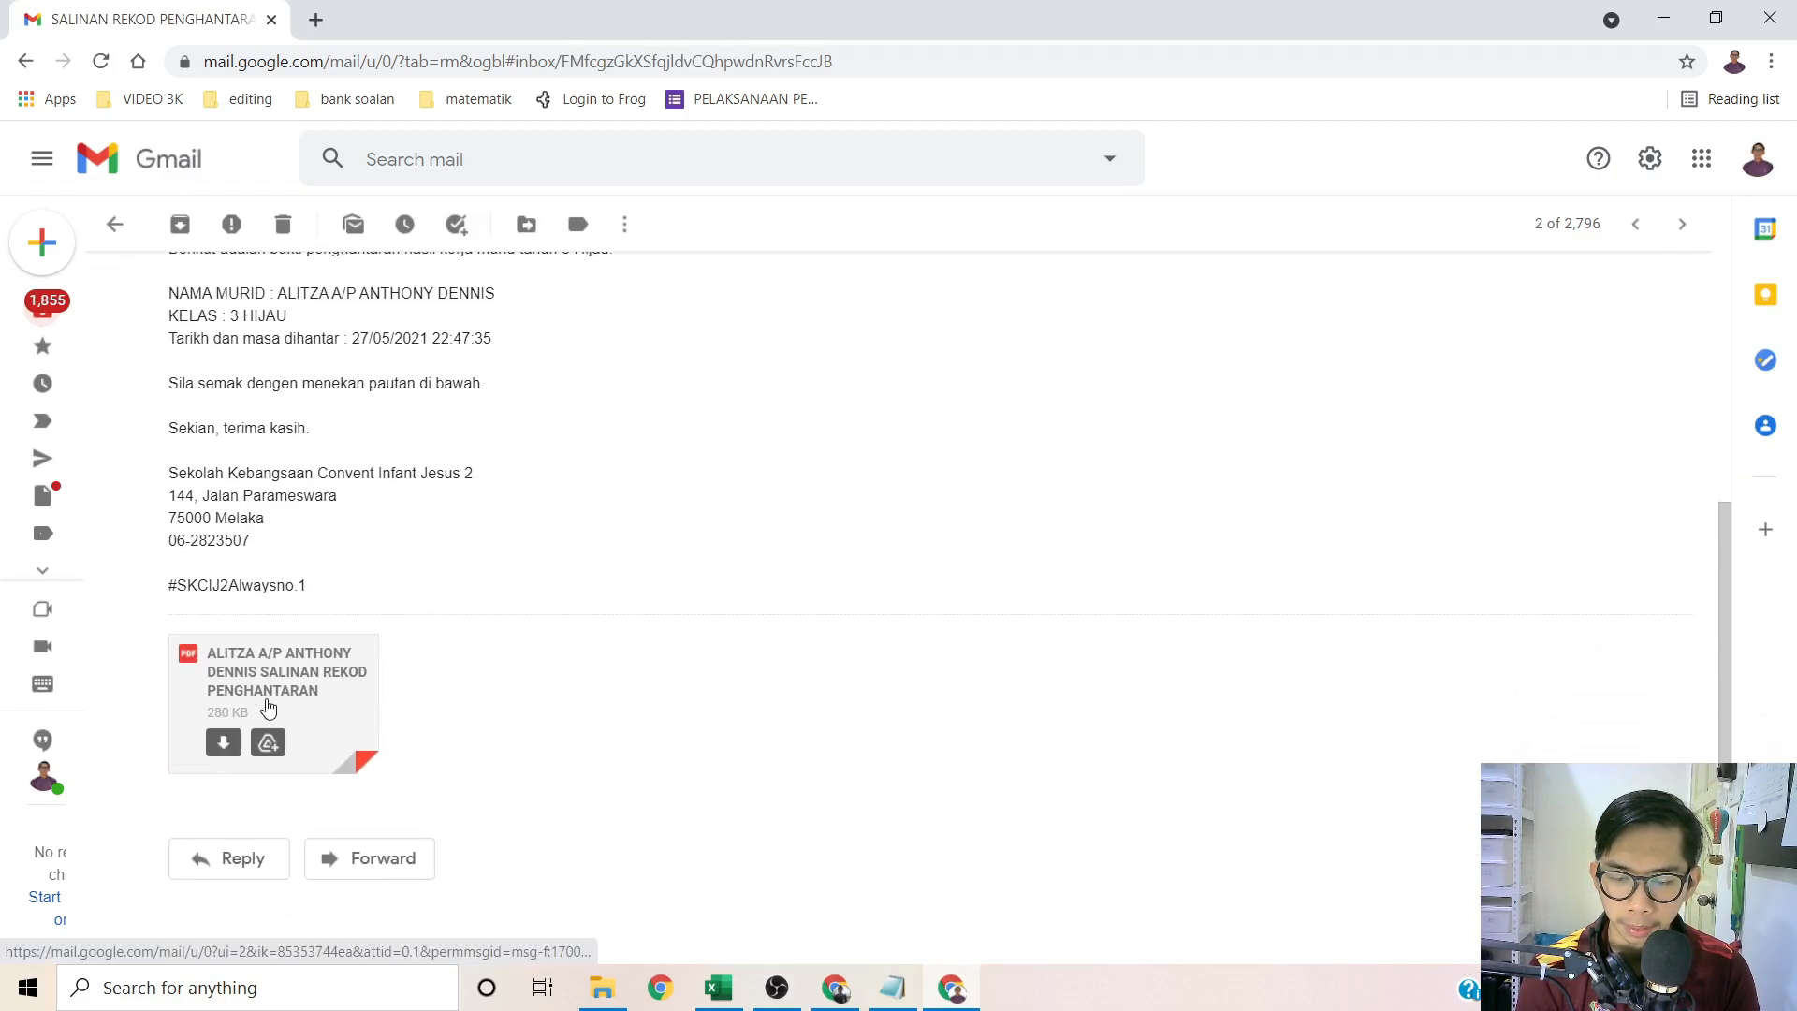
{"action": "left_click", "coordinate": [377, 704]}
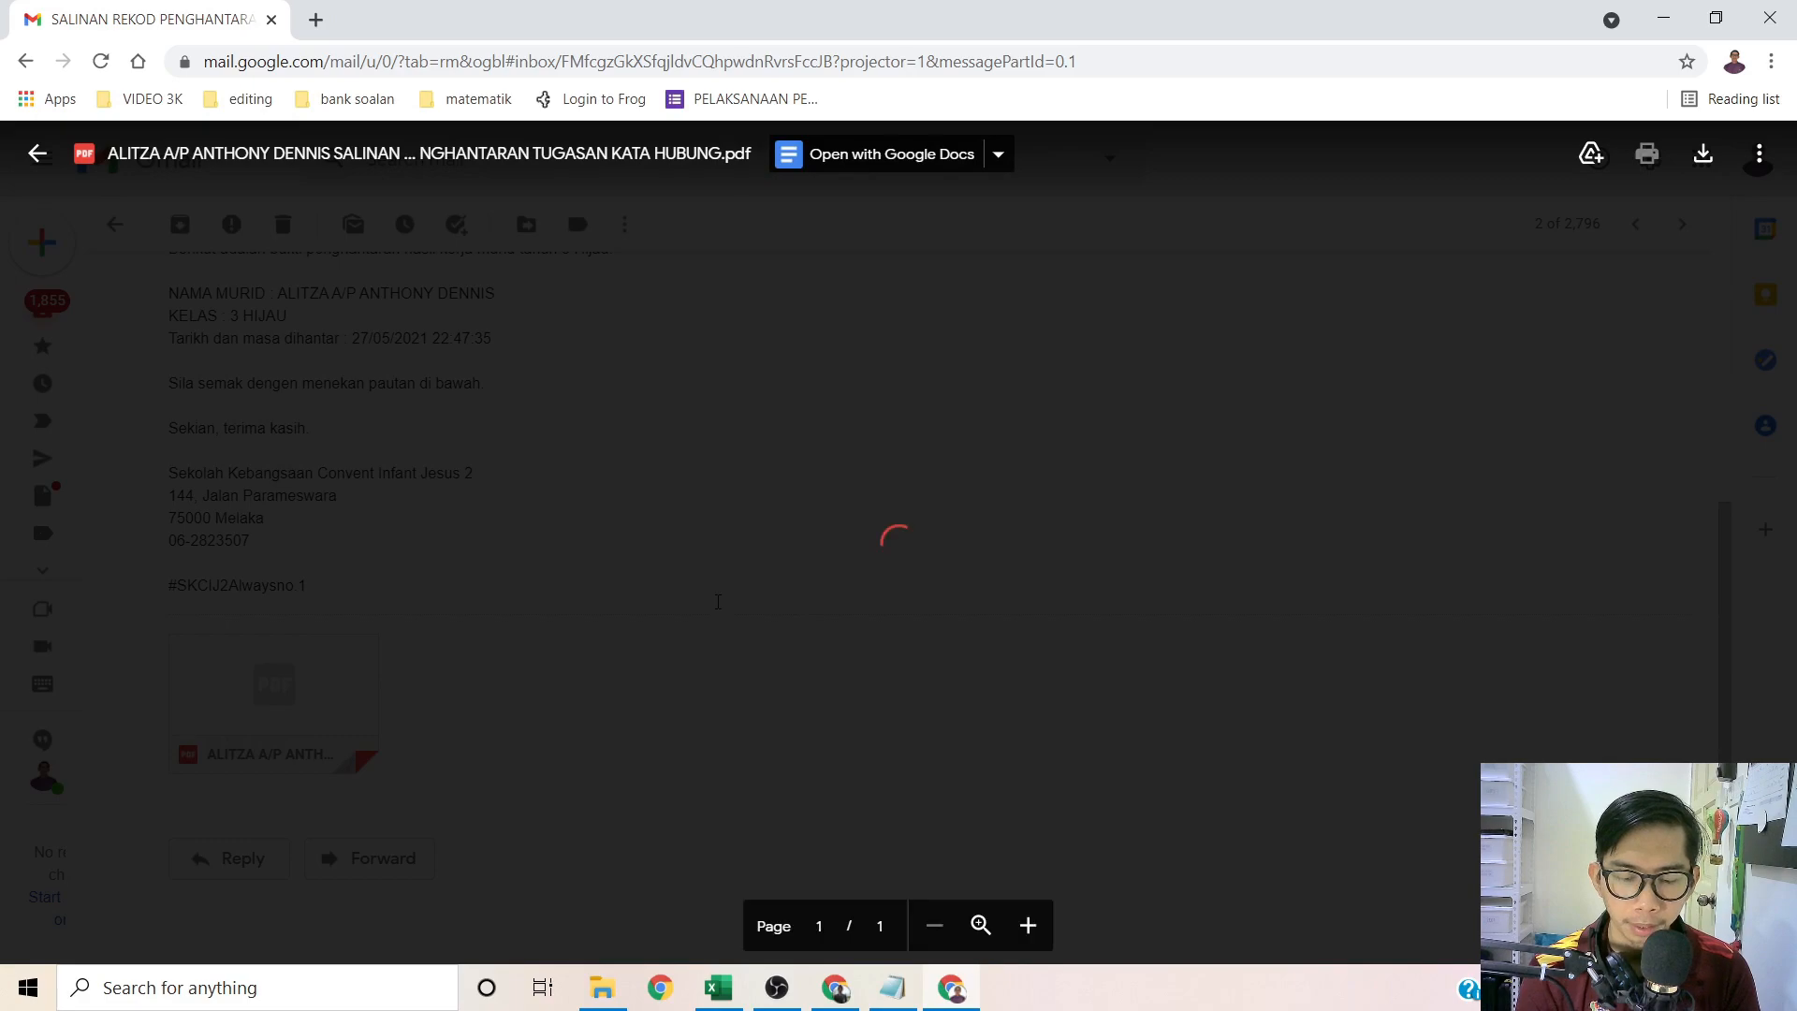
{"action": "scroll", "coordinate": [829, 517], "scroll_direction": "down", "scroll_amount": 1}
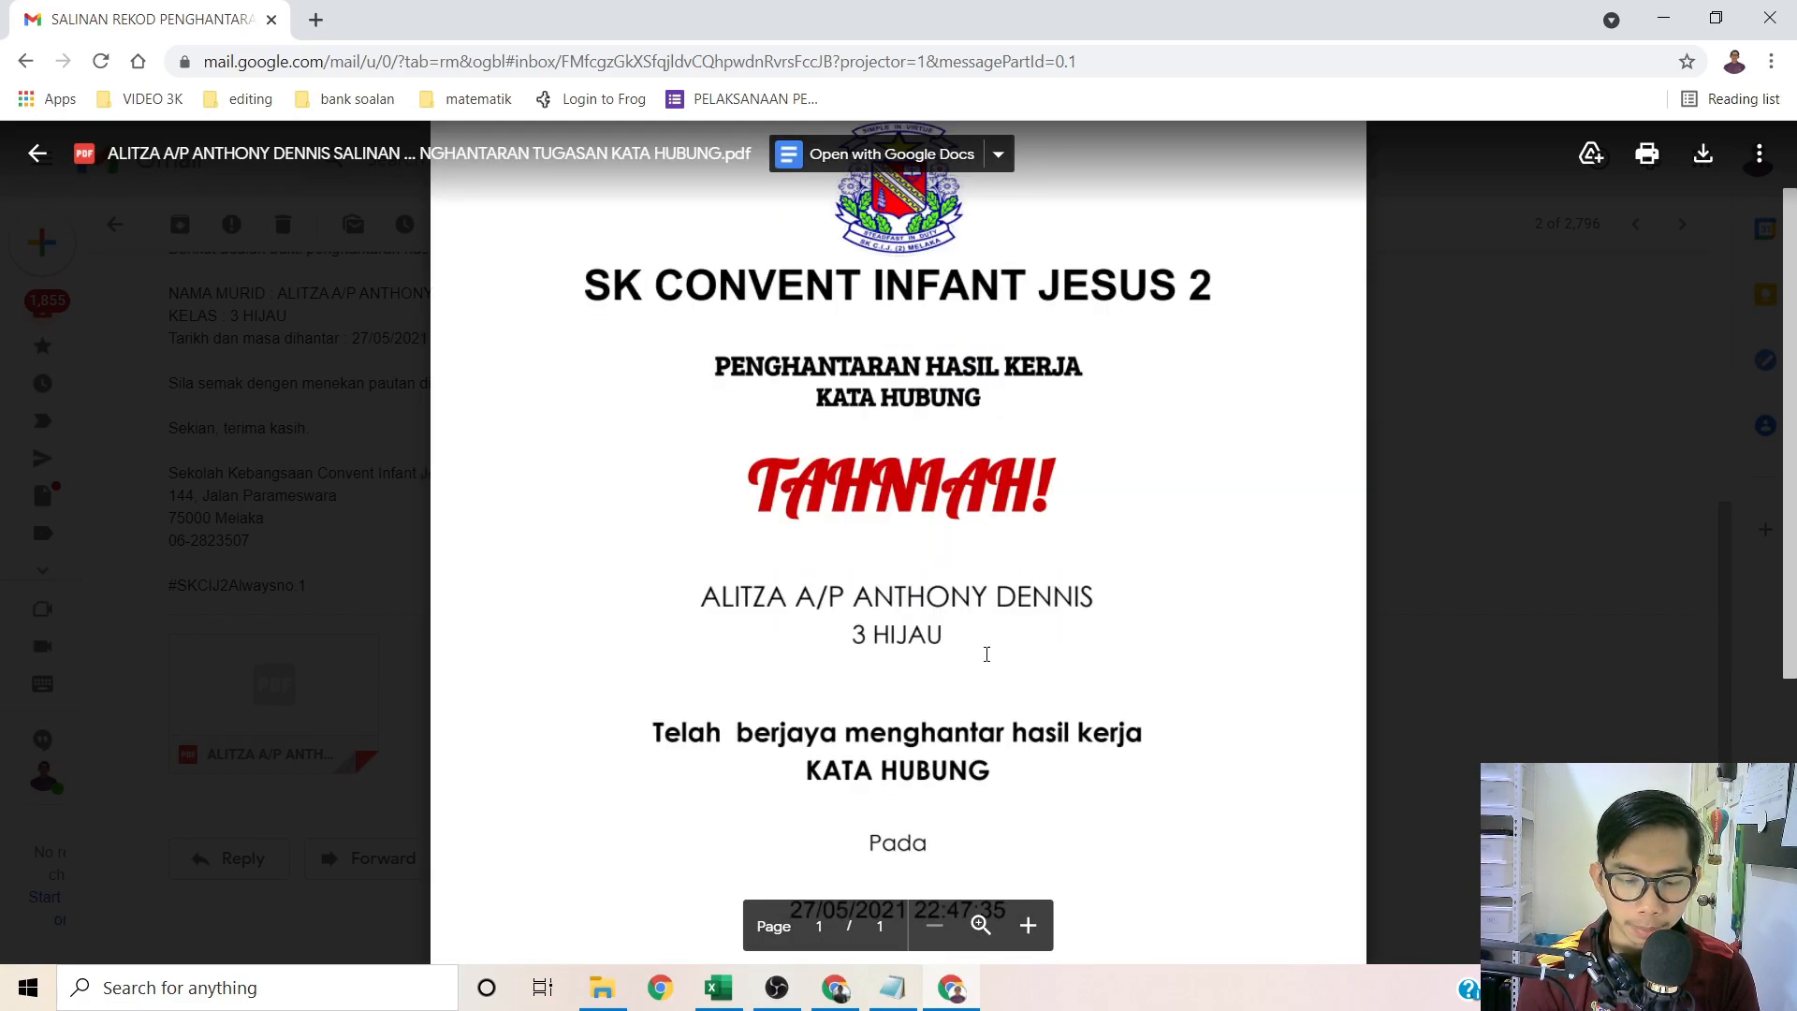
{"action": "scroll", "coordinate": [989, 642], "scroll_direction": "down", "scroll_amount": 4}
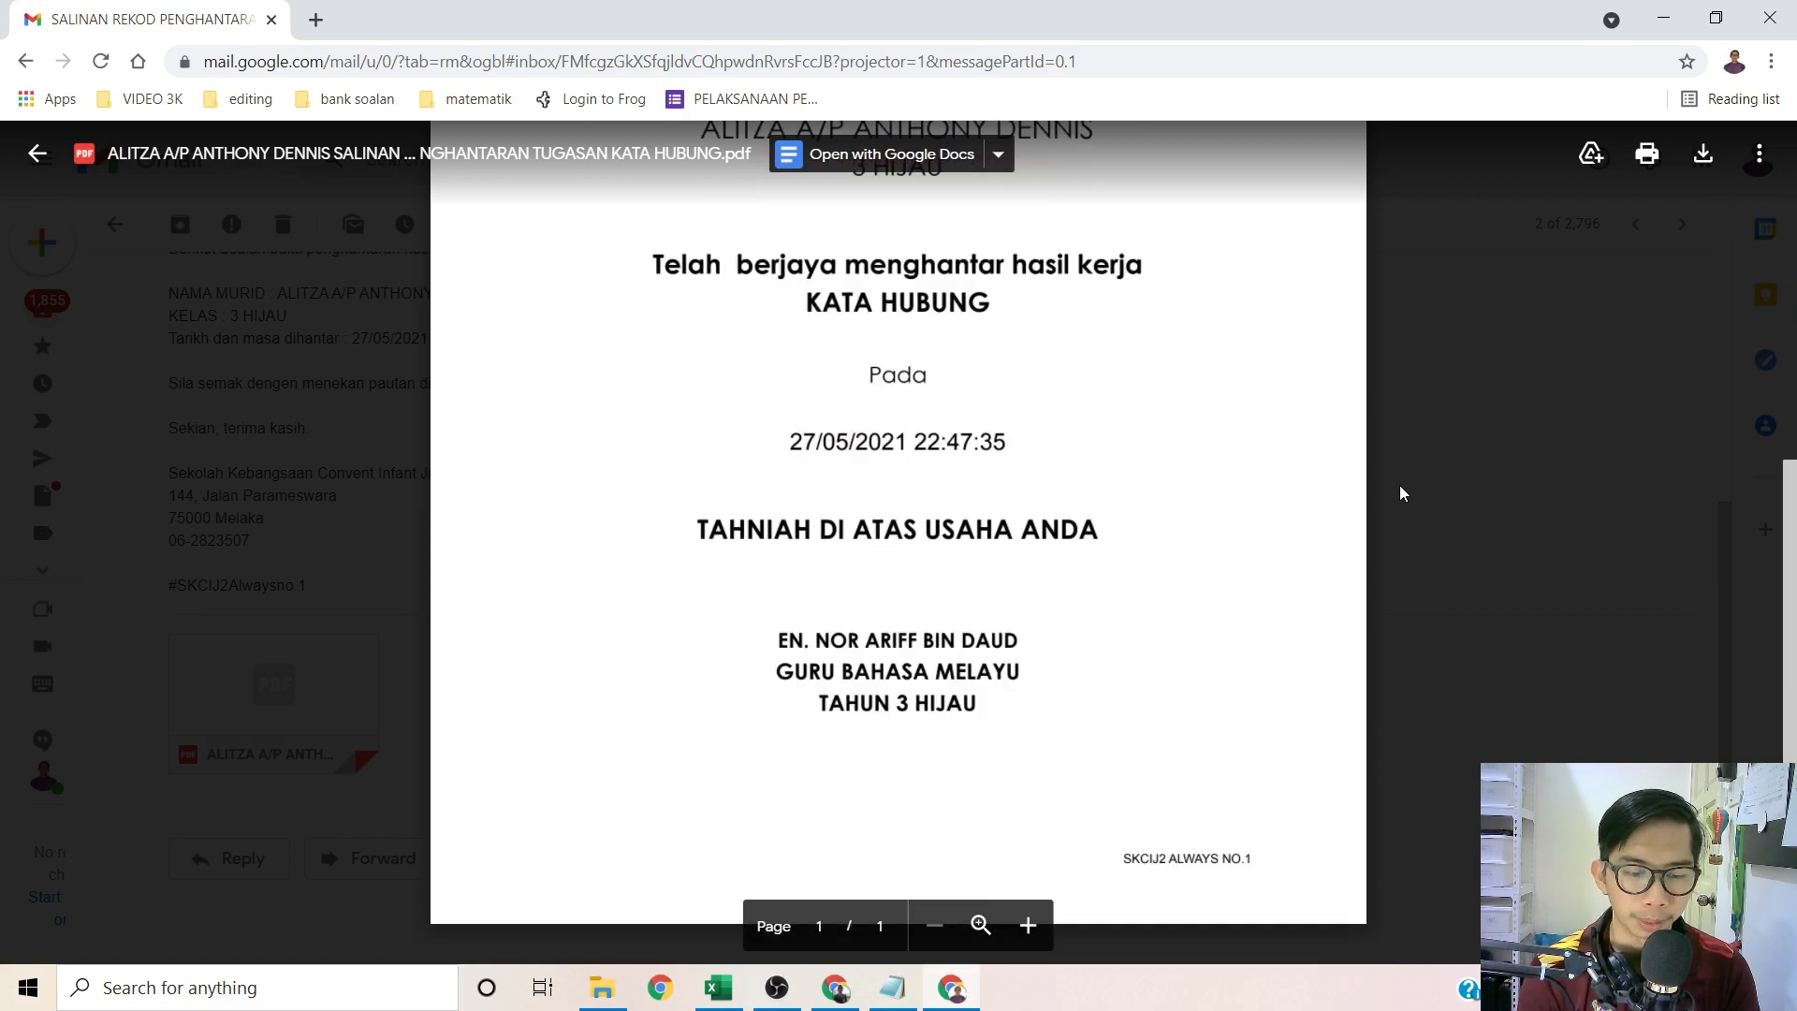
{"action": "left_click", "coordinate": [1400, 489]}
{"action": "left_click", "coordinate": [23, 66]}
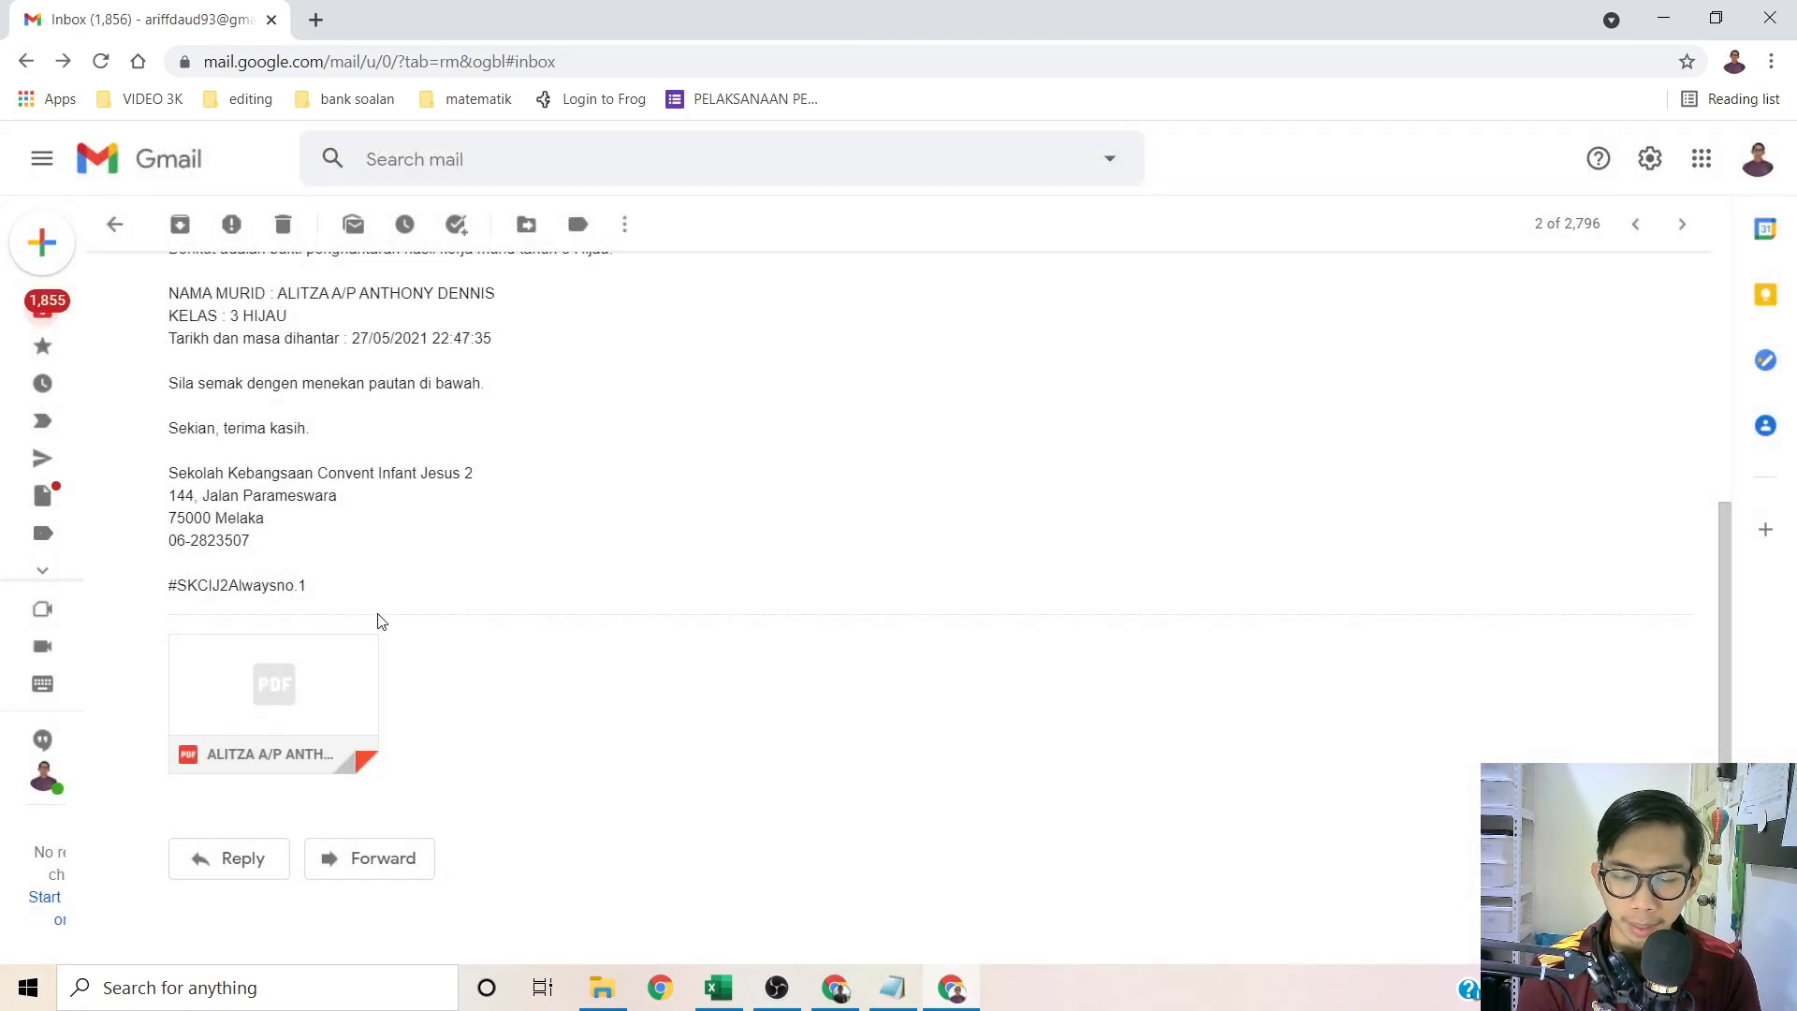
Step: Preview the SOALAN PEMAHAMAN email's attached certificate PDF to check its details
{"action": "scroll", "coordinate": [676, 556], "scroll_direction": "down", "scroll_amount": 1}
{"action": "left_click", "coordinate": [675, 556]}
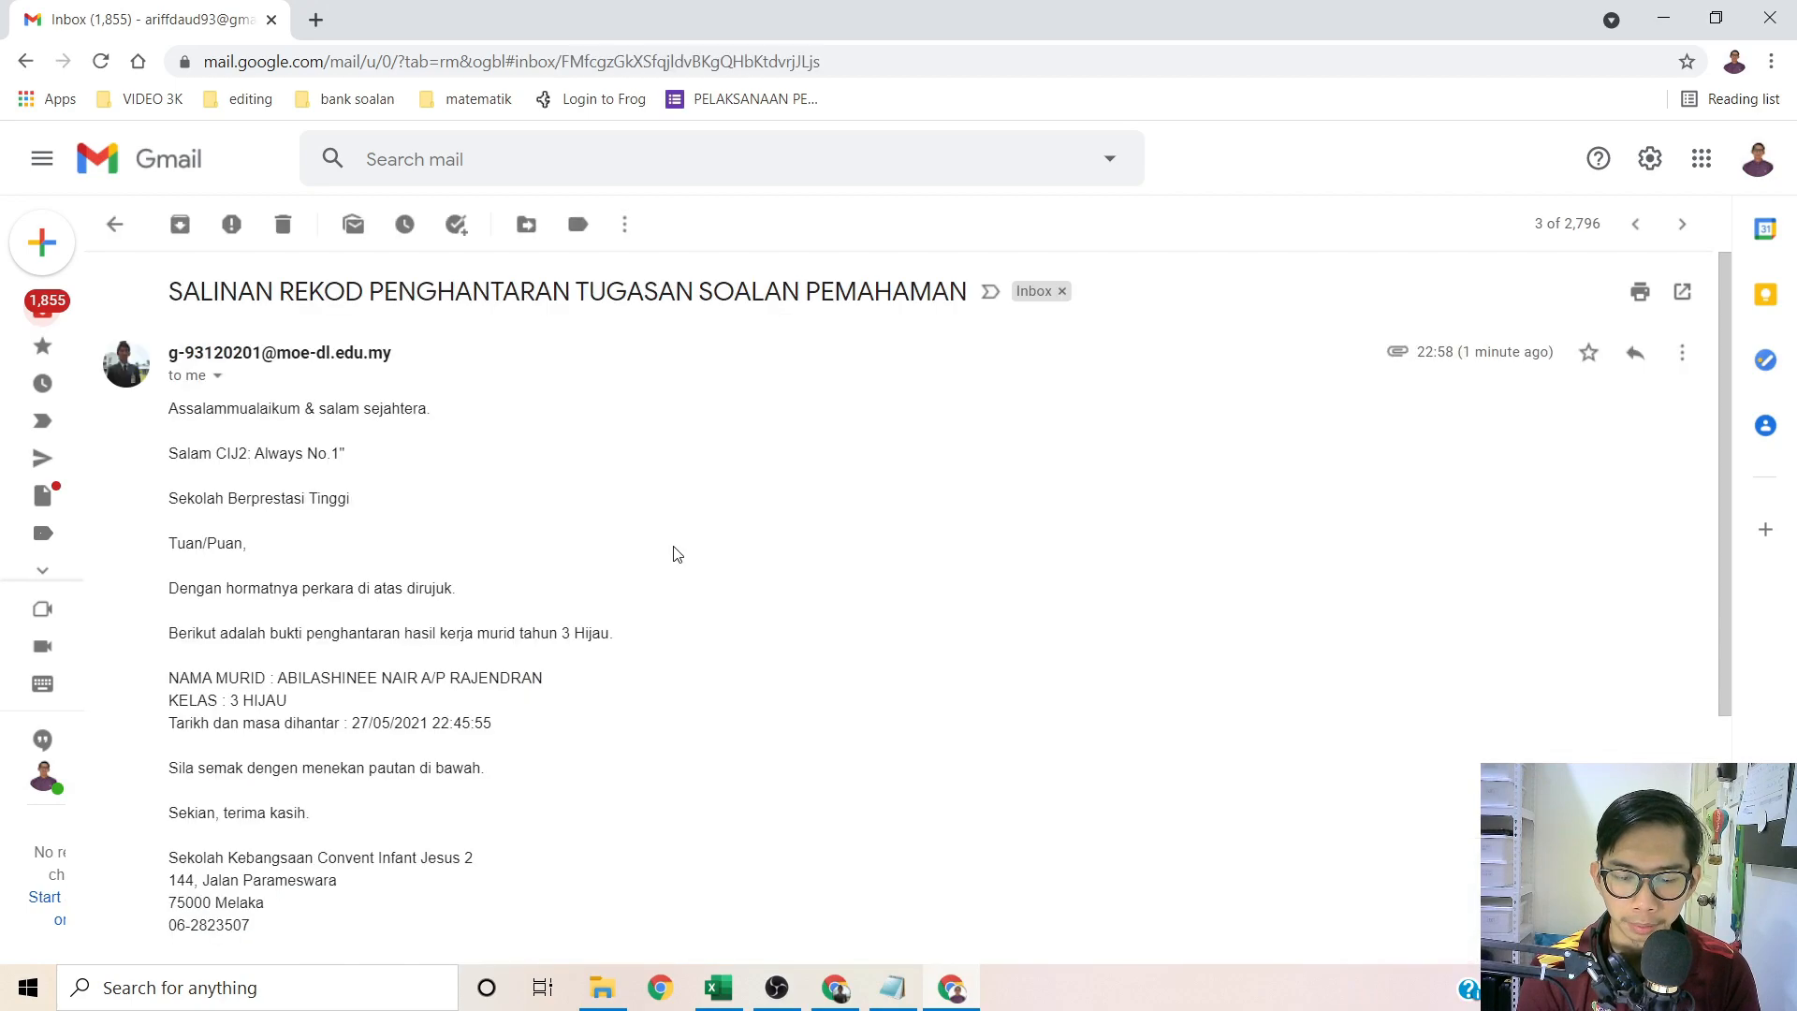
{"action": "scroll", "coordinate": [546, 545], "scroll_direction": "down", "scroll_amount": 4}
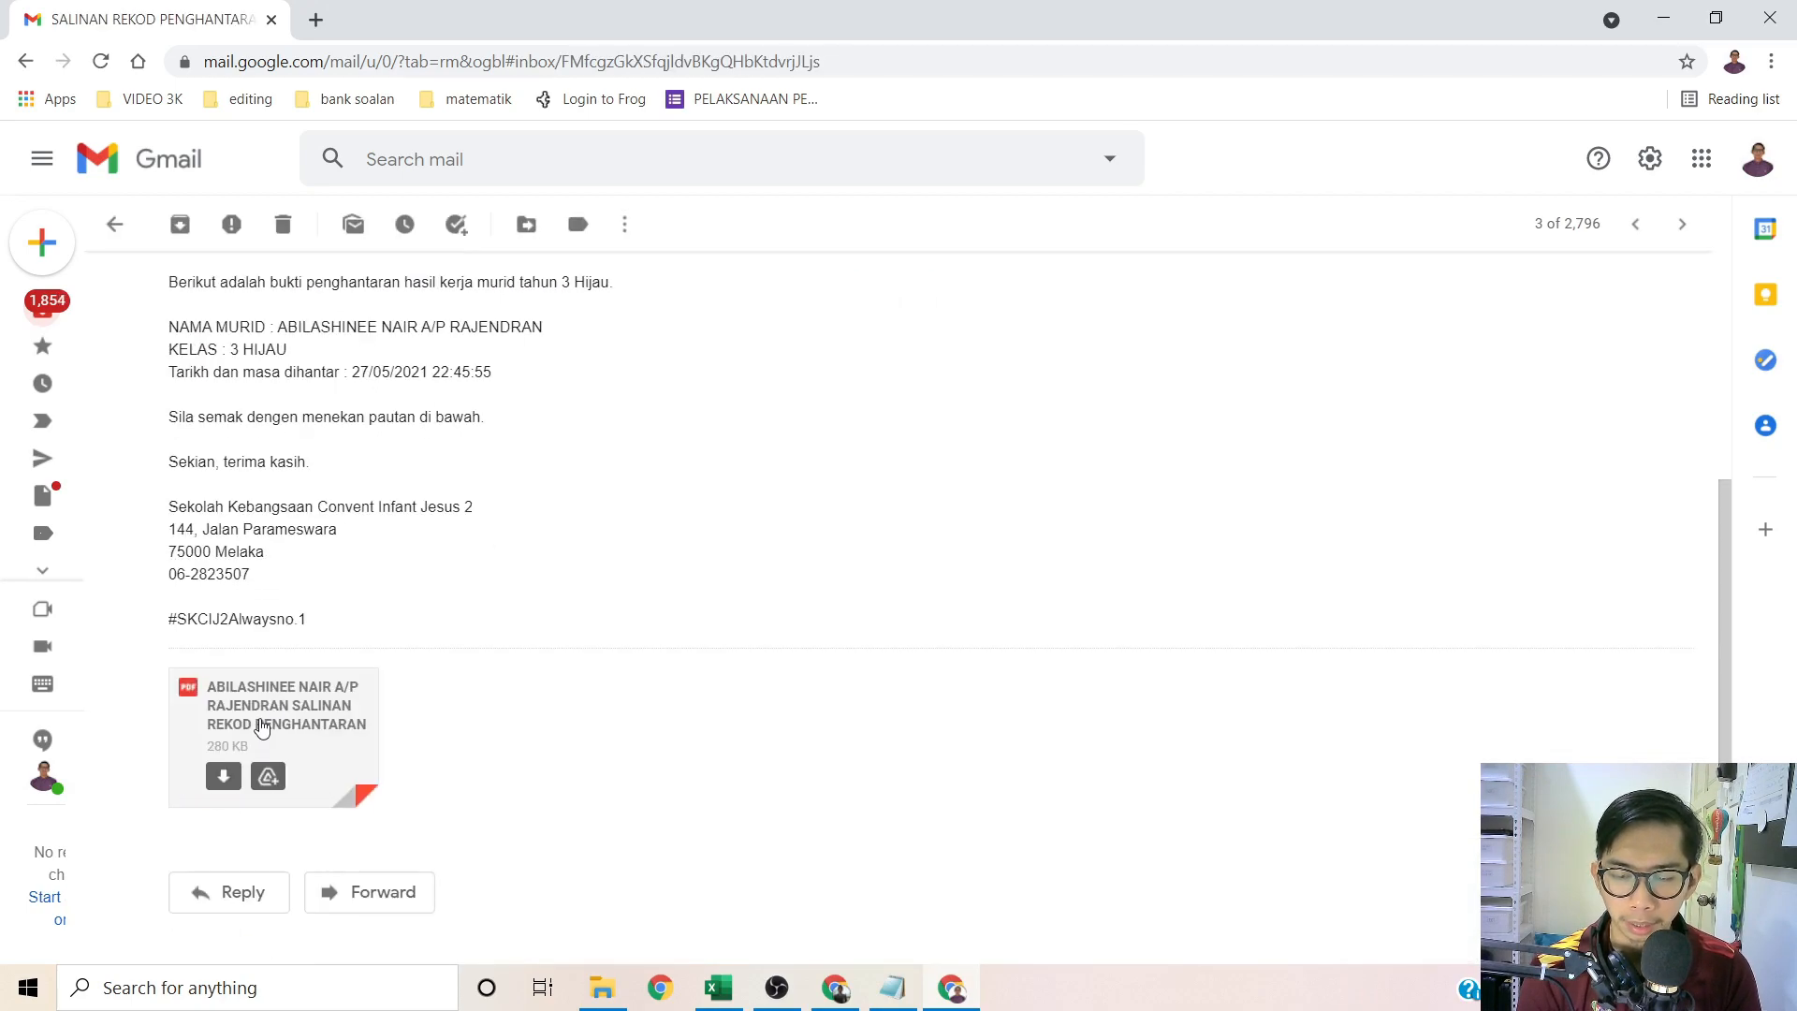
{"action": "left_click", "coordinate": [271, 720]}
{"action": "scroll", "coordinate": [810, 504], "scroll_direction": "down", "scroll_amount": 3}
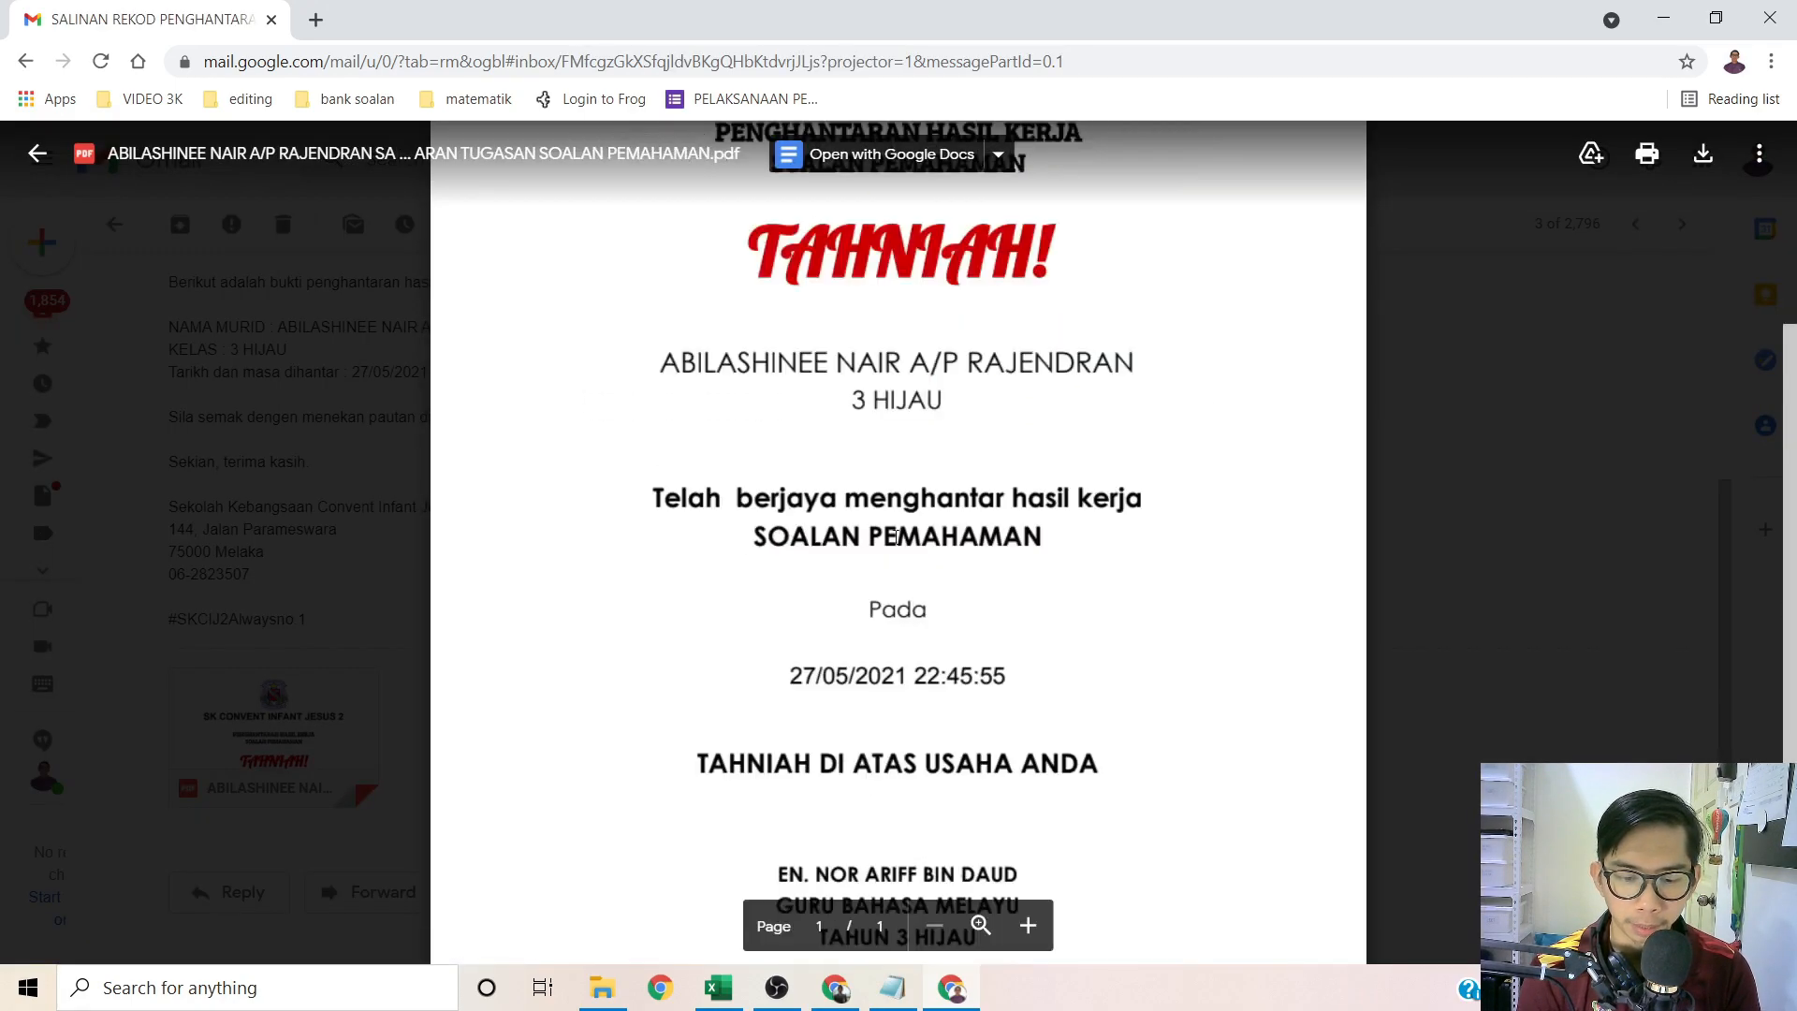
{"action": "scroll", "coordinate": [810, 504], "scroll_direction": "up", "scroll_amount": 3}
{"action": "scroll", "coordinate": [992, 446], "scroll_direction": "down", "scroll_amount": 5}
Step: Close the certificate preview, go back to the inbox, and close the Gmail window
{"action": "left_click", "coordinate": [1528, 593]}
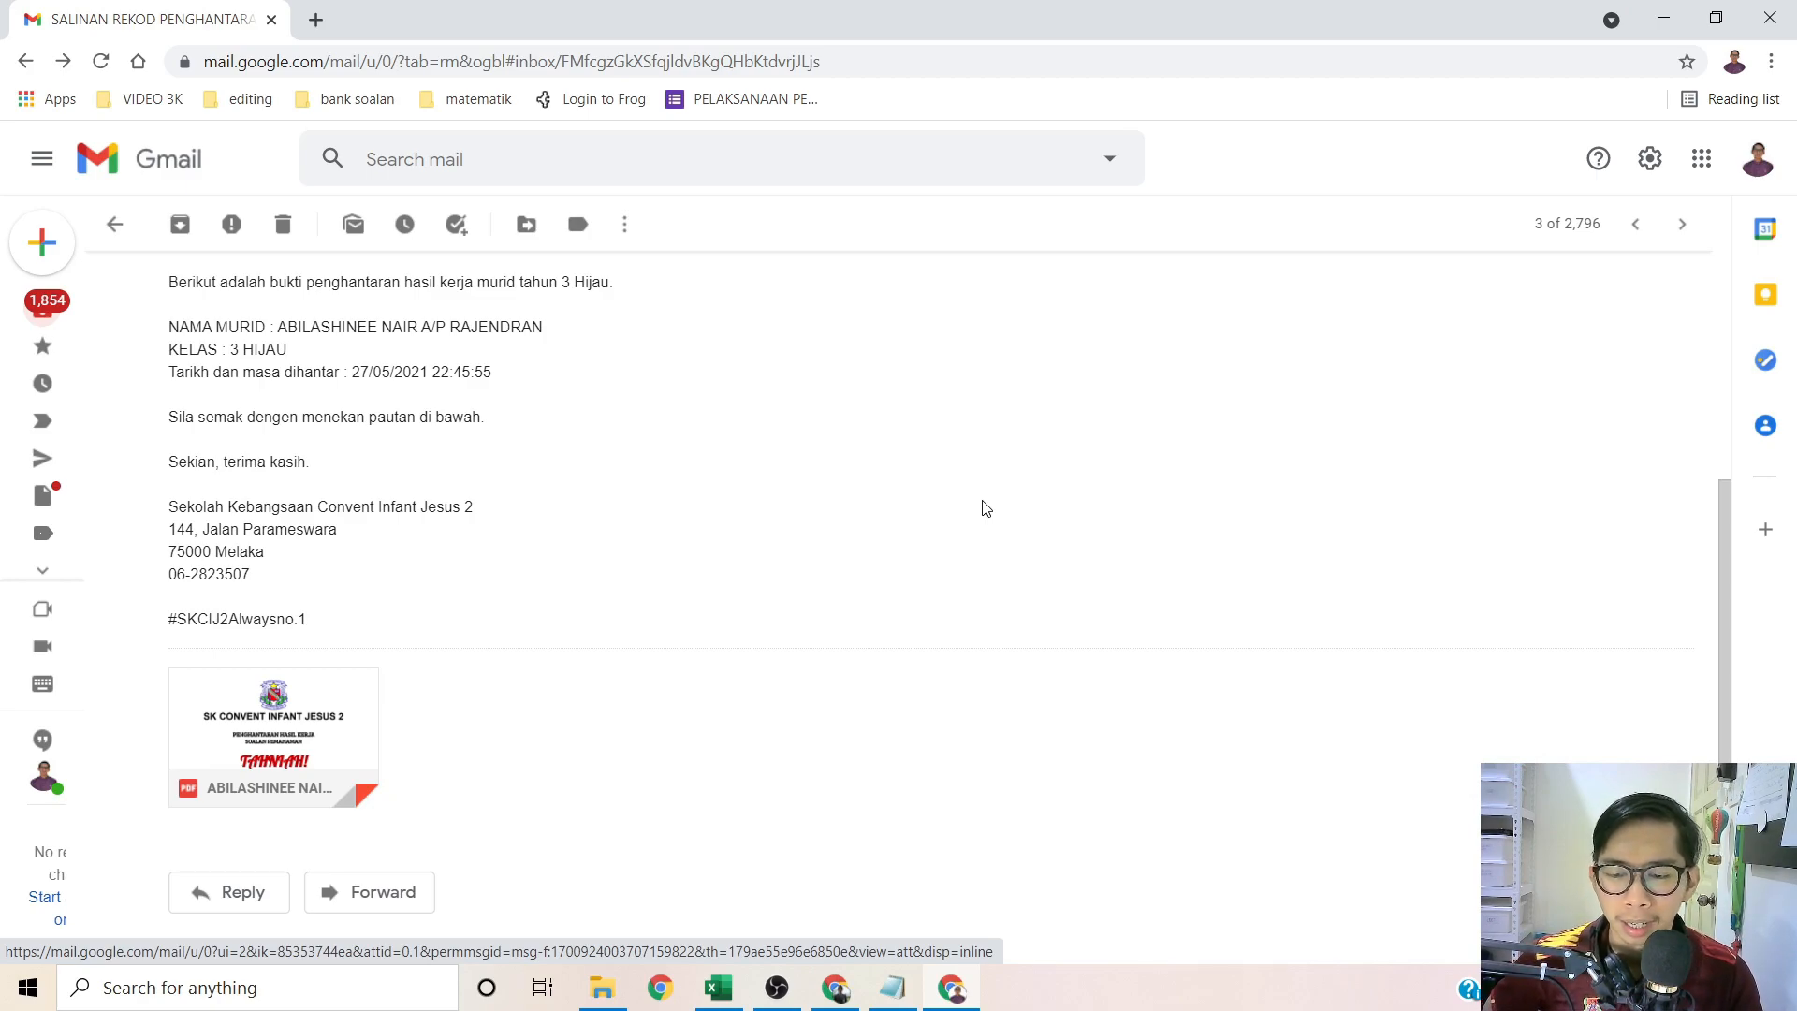
{"action": "left_click", "coordinate": [25, 61]}
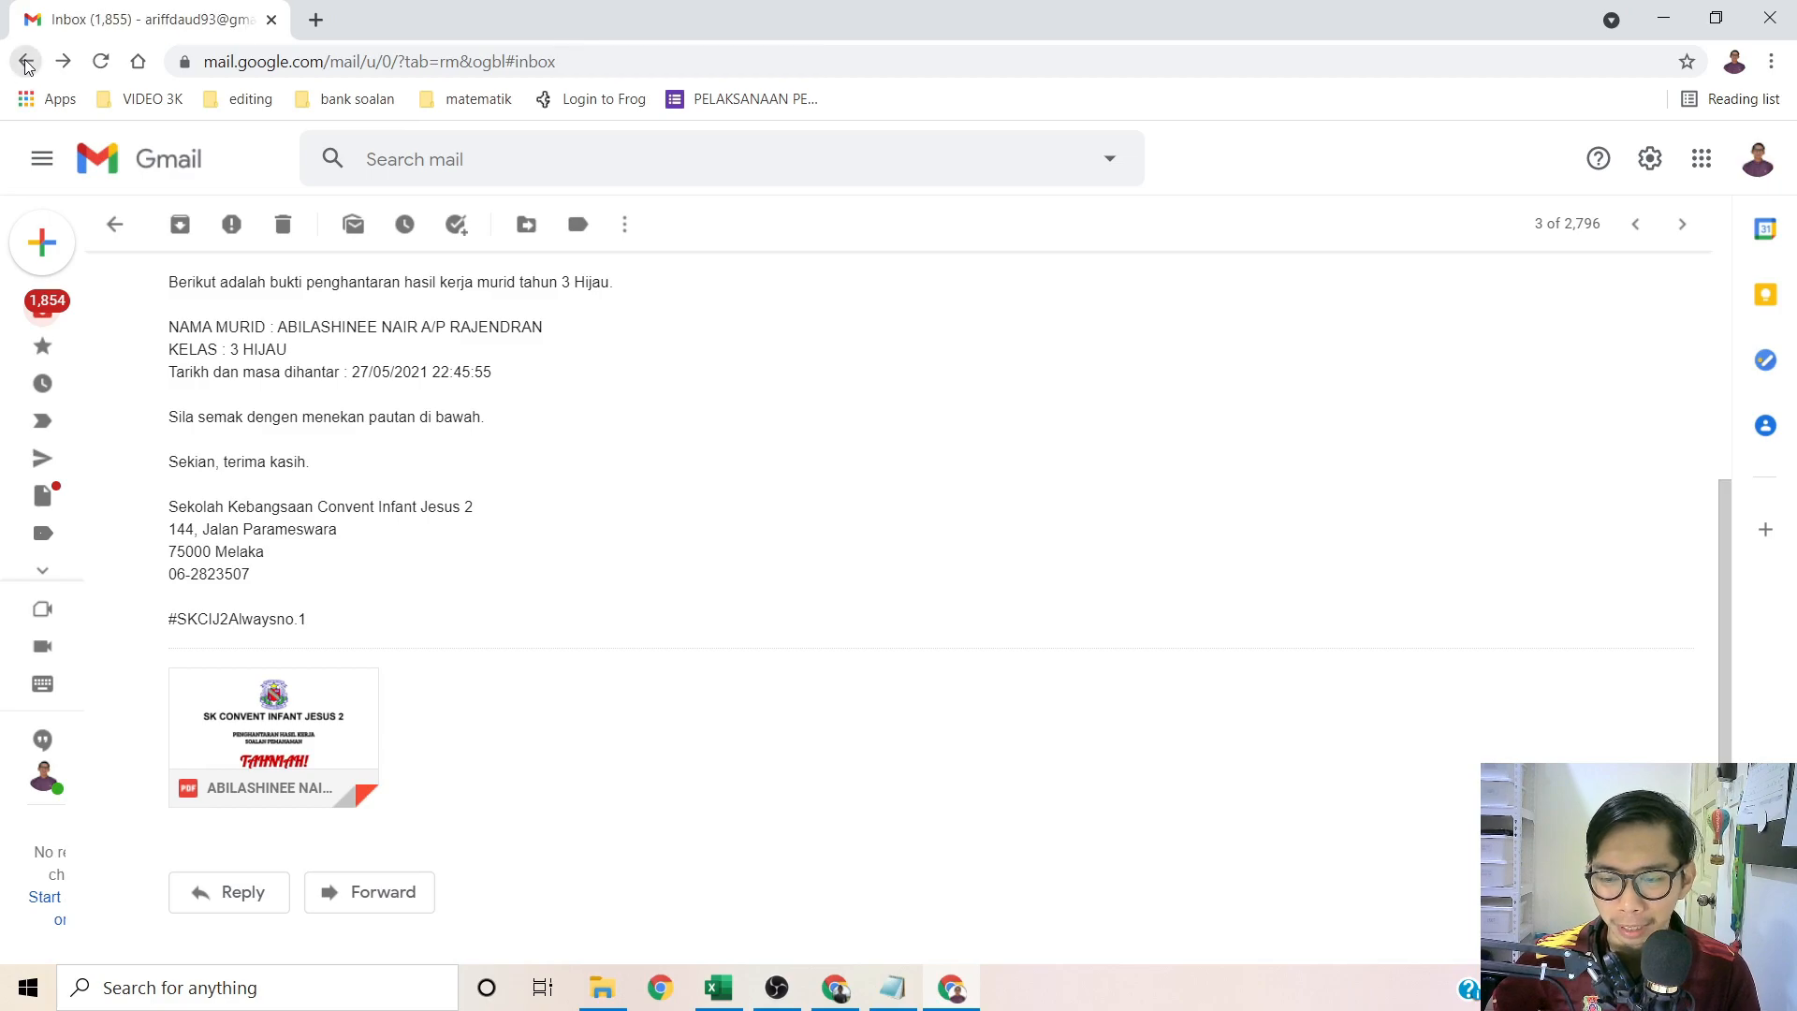
{"action": "left_click", "coordinate": [1783, 20]}
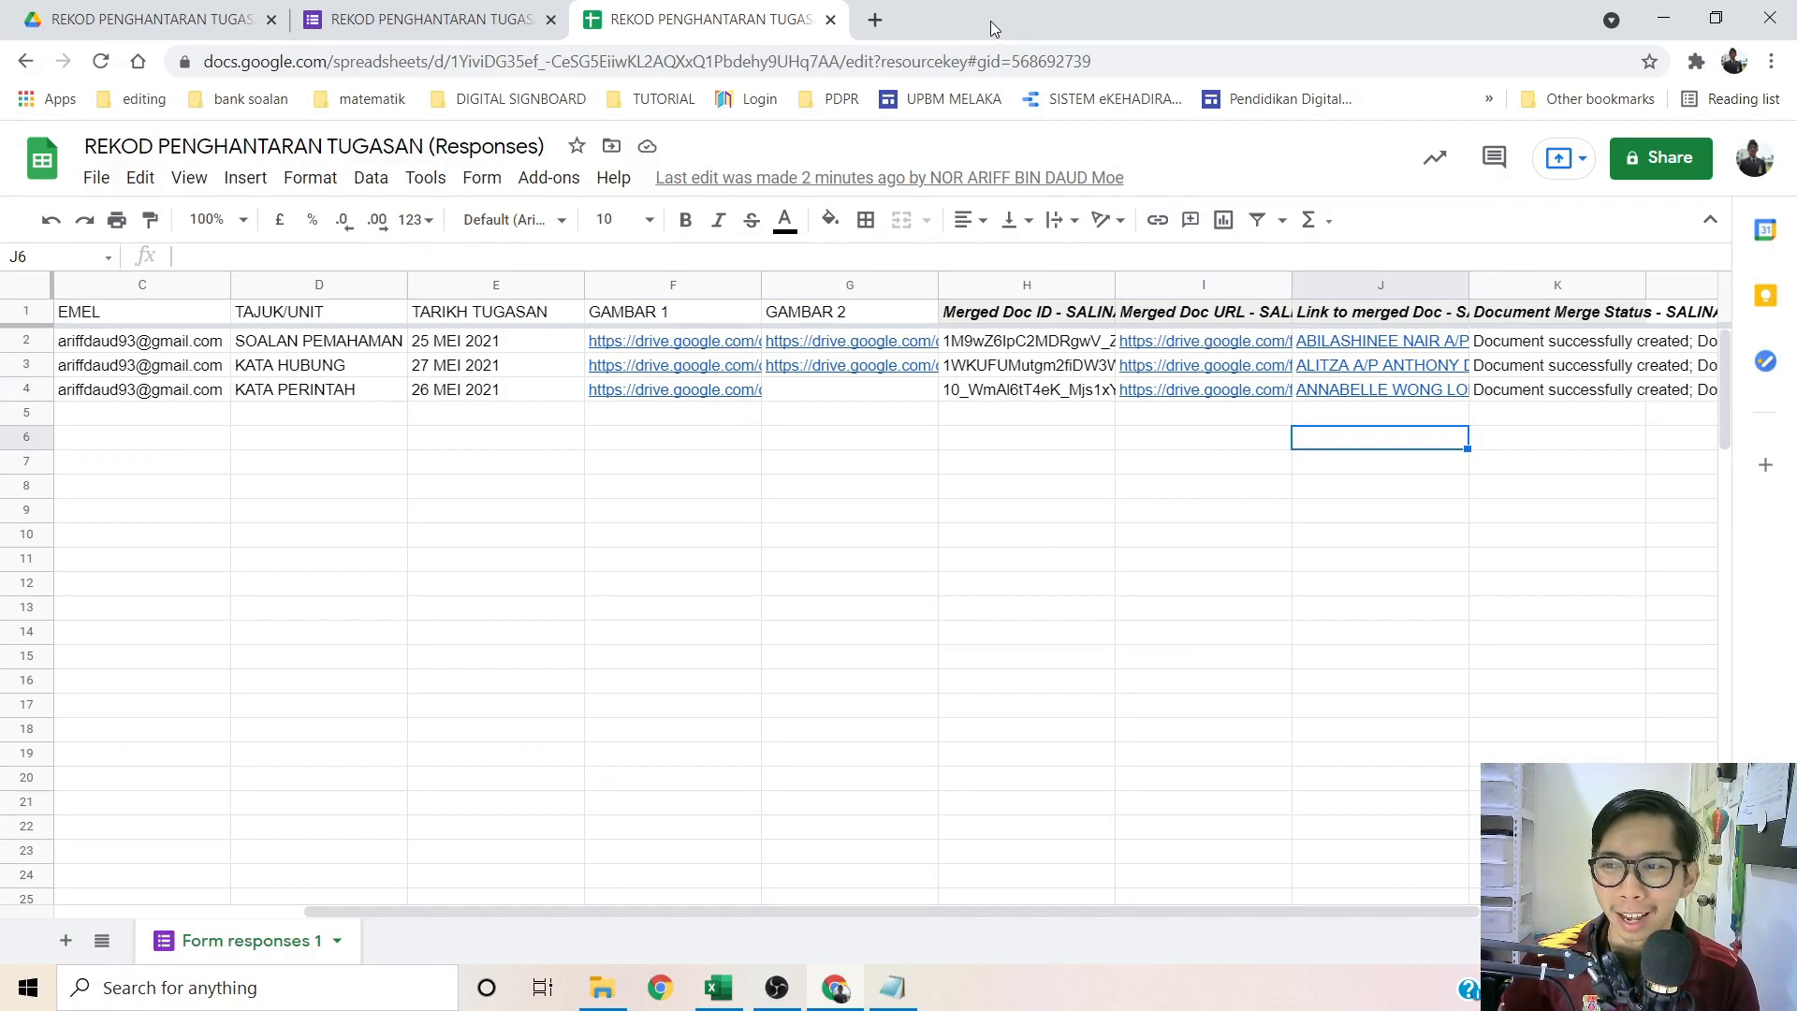
{"action": "left_click", "coordinate": [359, 544]}
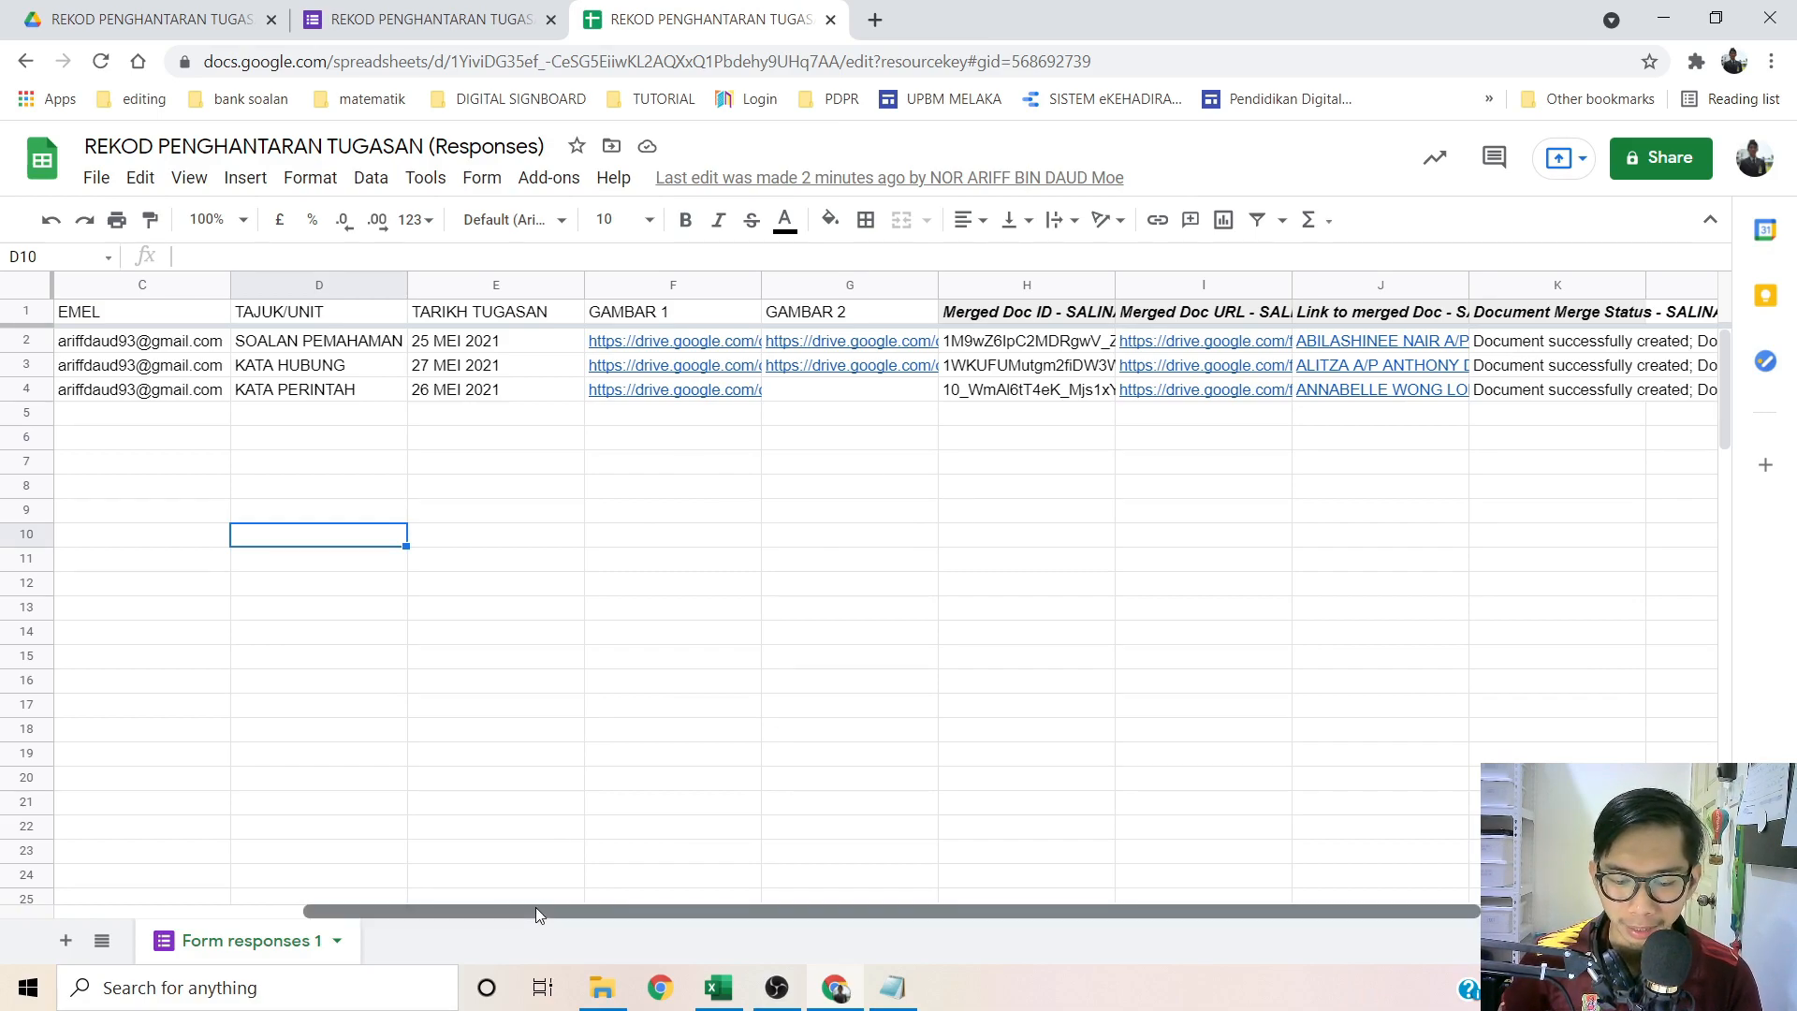
{"action": "left_click_drag", "start_coordinate": [535, 906], "coordinate": [244, 902]}
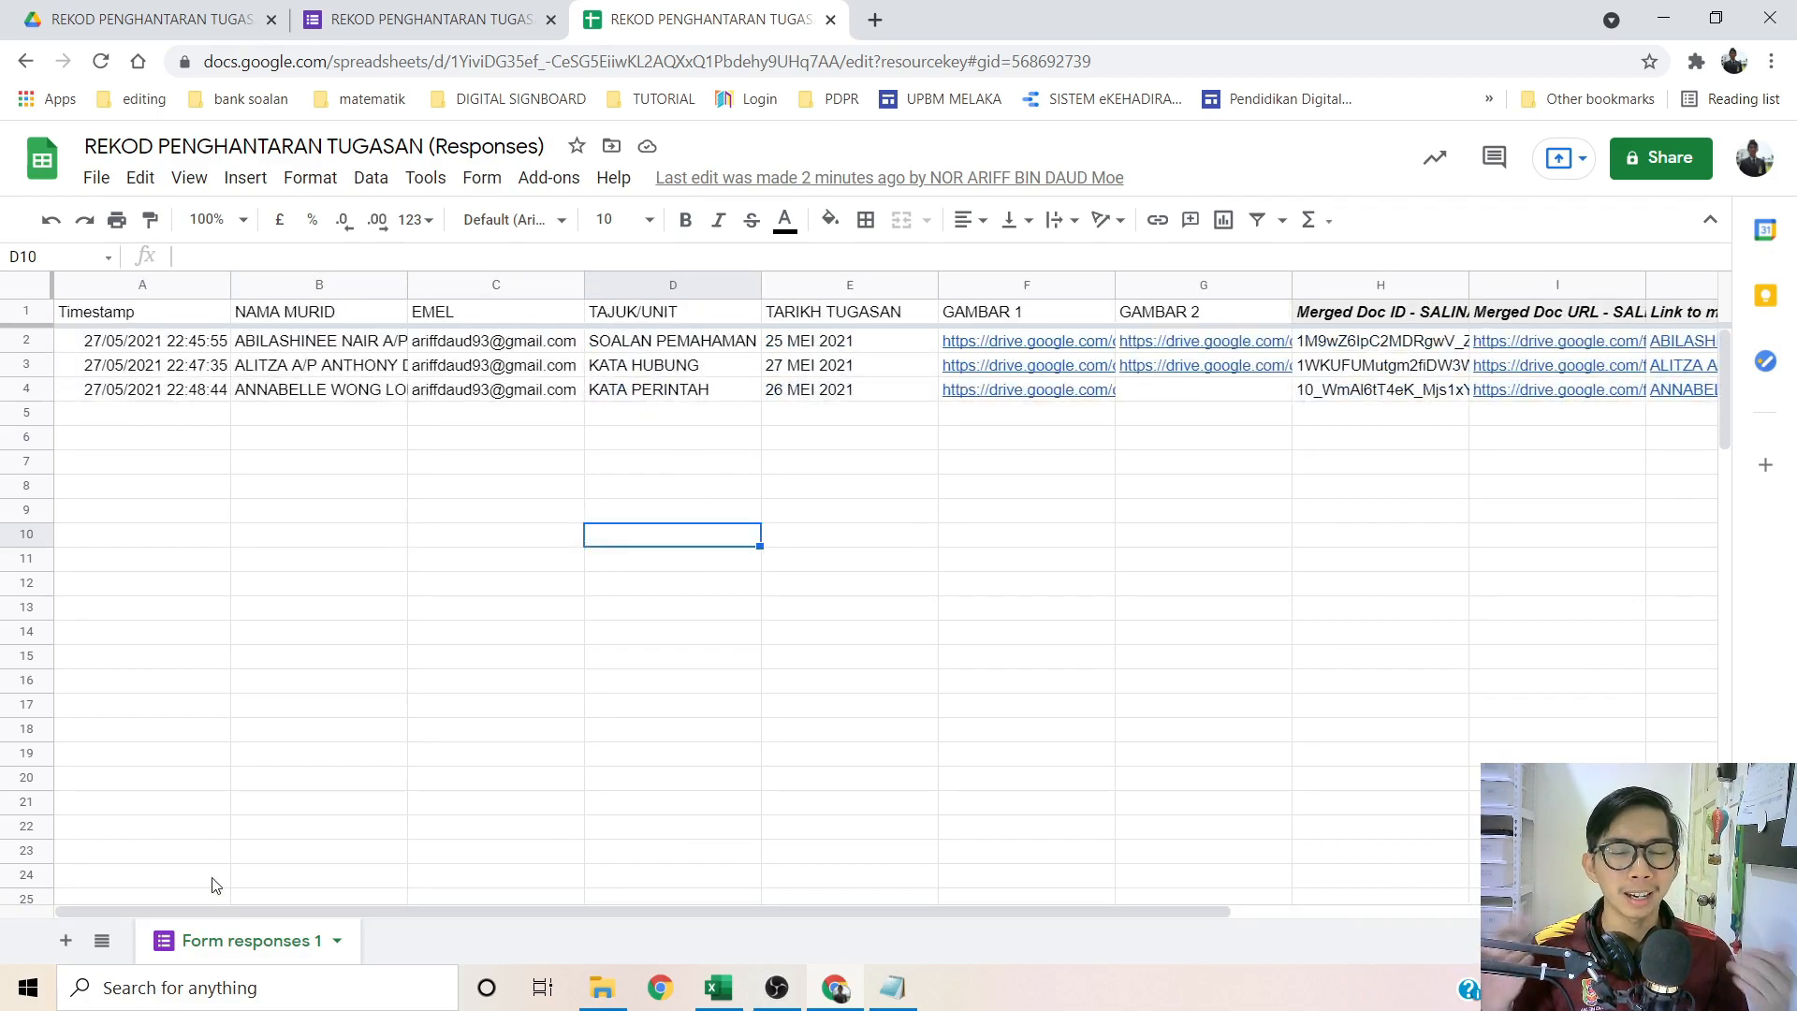